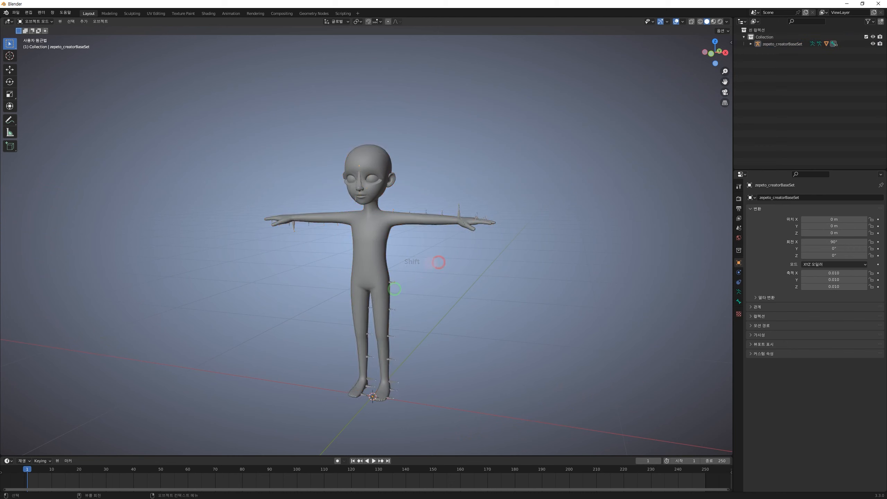
Examine the denim shirt in the reference photo, covering the collar, button placket, chest pocket and rolled sleeve
scroll(469, 300, up, 2)
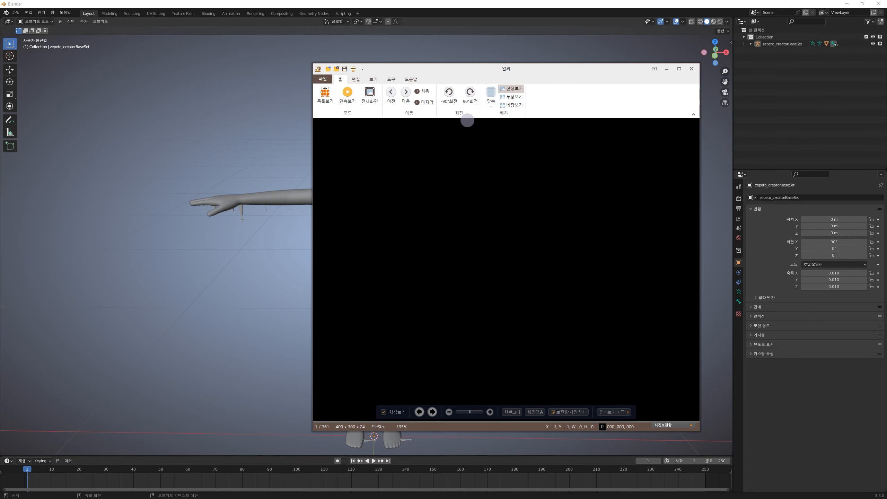
drag(426, 131, 665, 317)
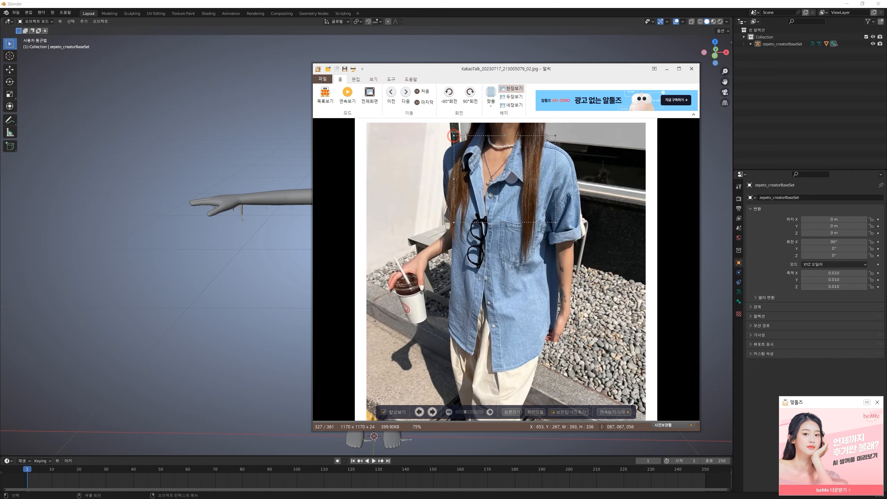
scroll(515, 182, up, 5)
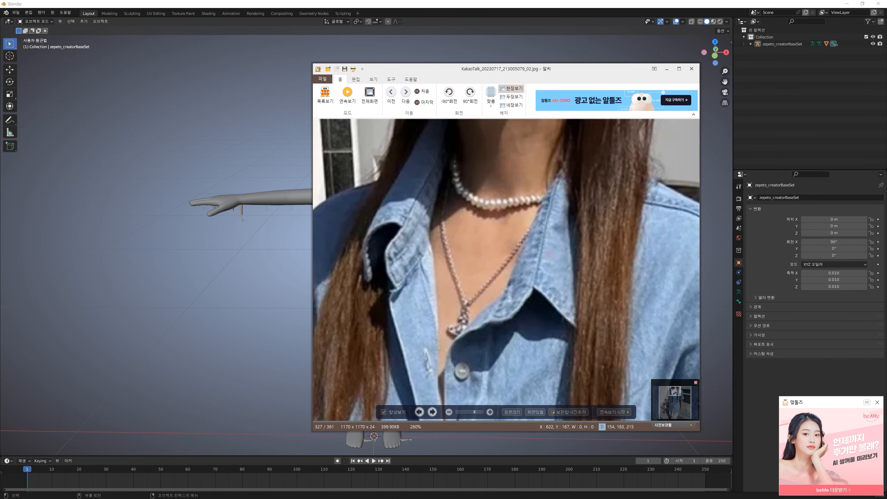
drag(589, 322, 572, 271)
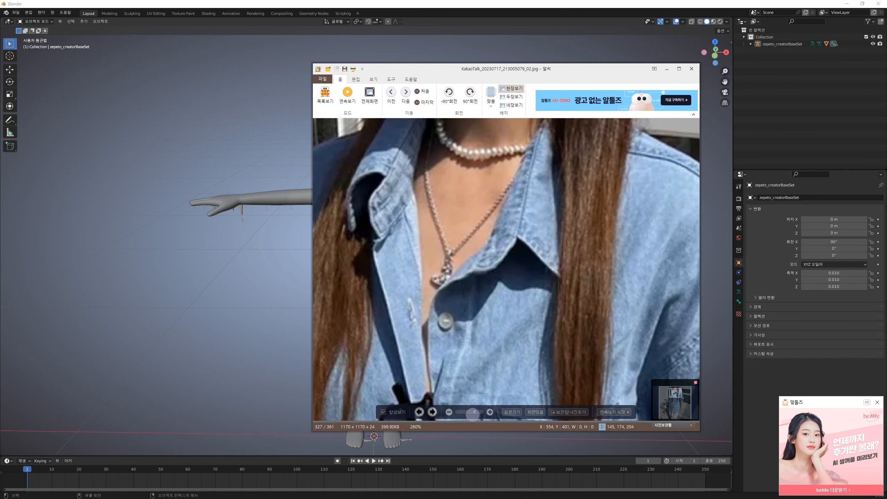
scroll(473, 349, down, 3)
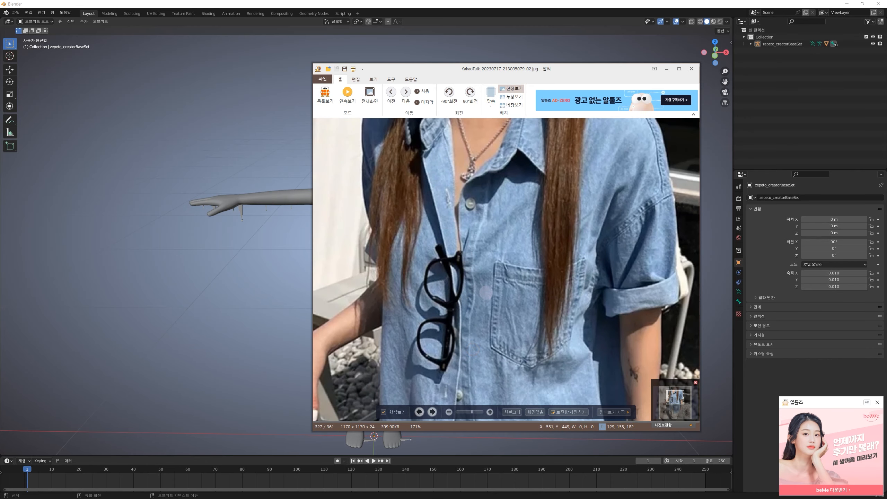
drag(480, 291, 475, 245)
drag(487, 333, 478, 262)
drag(548, 219, 530, 313)
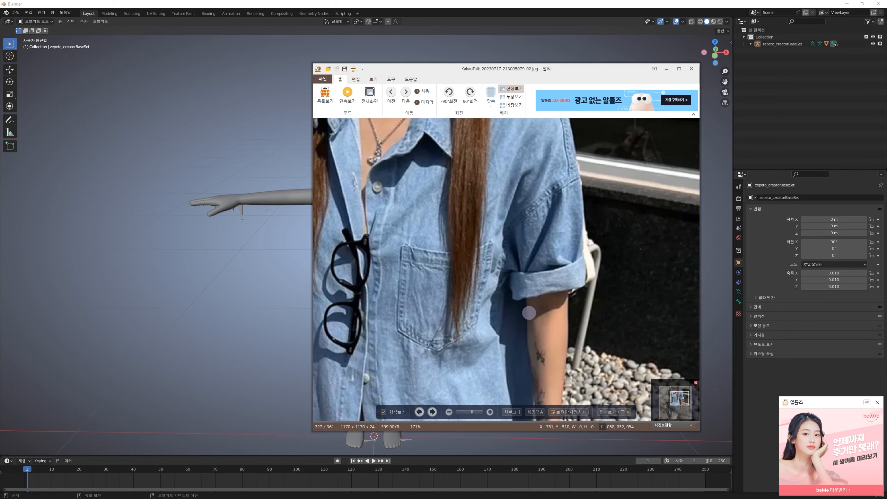
drag(514, 273, 573, 412)
Close the reference photo and dismiss the advertisement pop-up
key(Escape)
scroll(451, 232, up, 1)
mouse_move(395, 235)
middle_down()
mouse_move(374, 232)
mouse_move(390, 238)
middle_up()
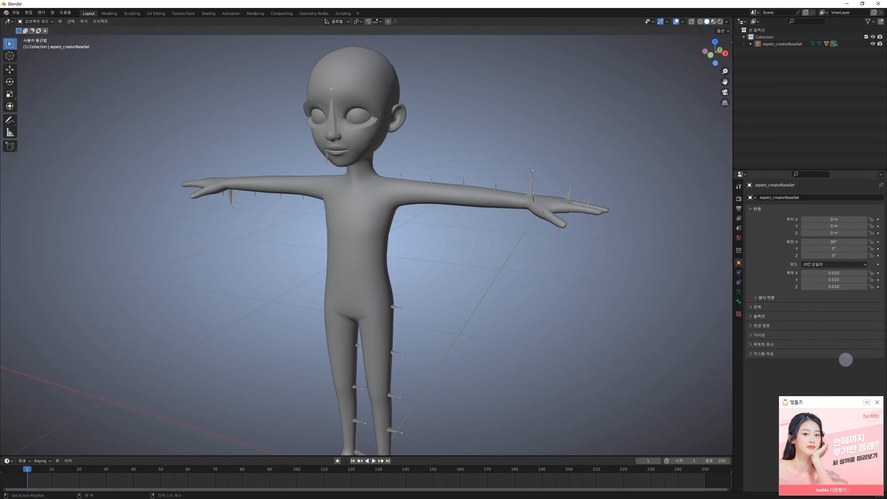
click(877, 400)
mouse_move(461, 274)
middle_down()
mouse_move(469, 287)
mouse_move(459, 291)
middle_up()
scroll(447, 285, up, 1)
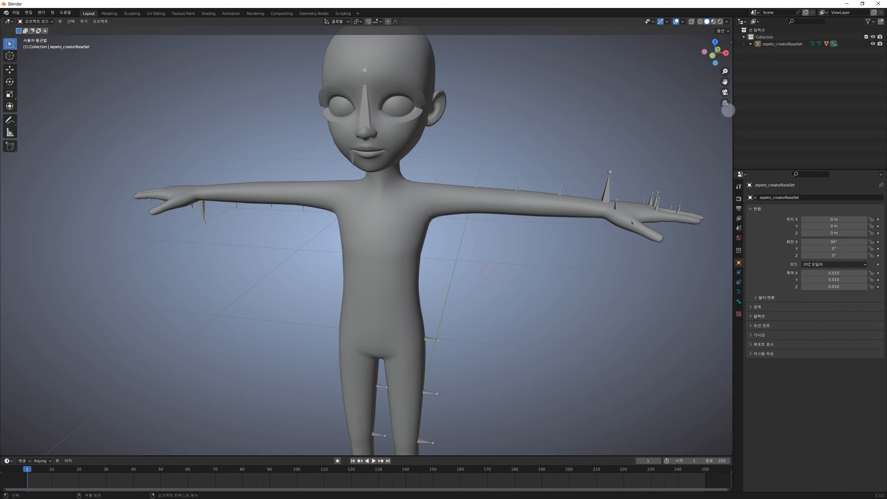
Duplicate the avatar's body mesh and place the copy beside the original
click(368, 250)
middle_drag(364, 280, 443, 275)
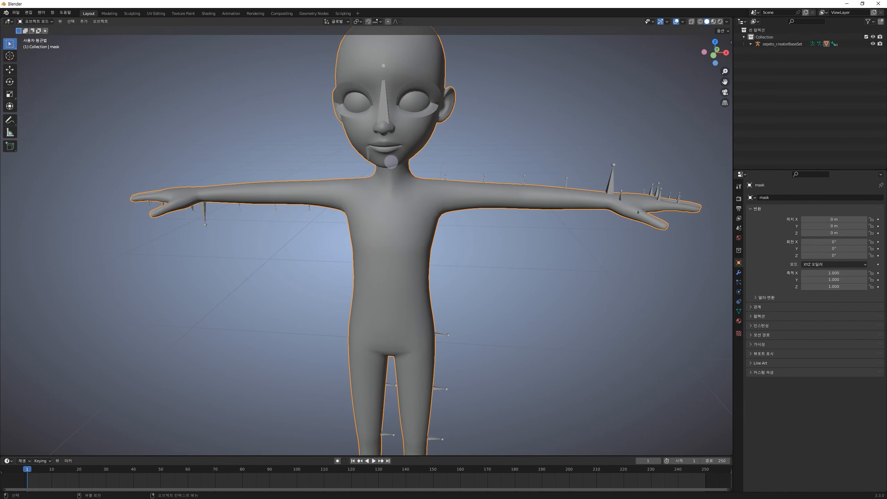
key(shift+d)
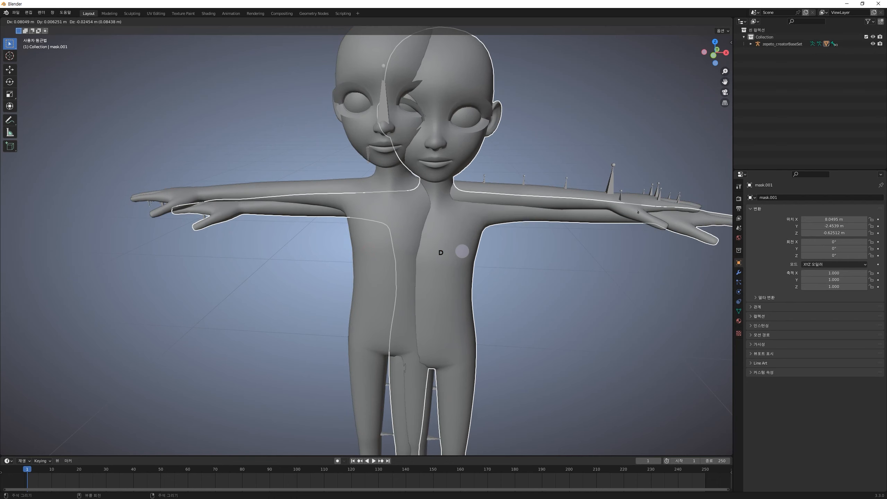
key(Escape)
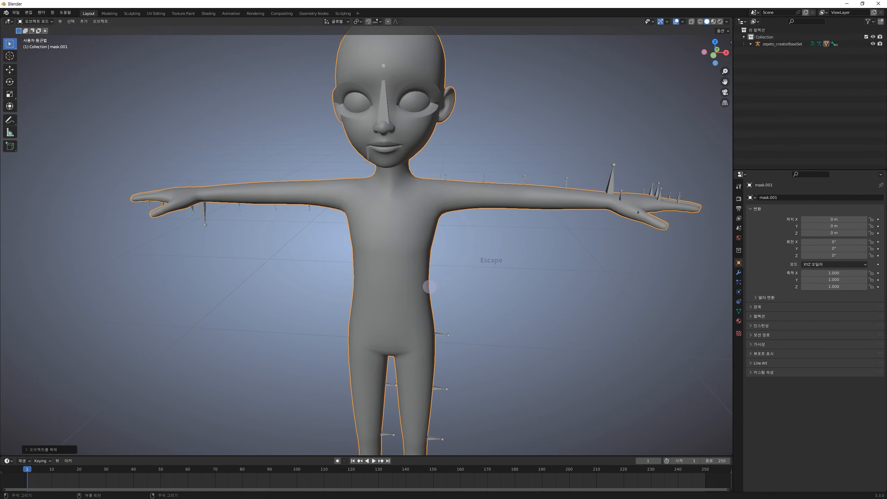
key(g)
click(507, 293)
middle_drag(606, 317, 530, 317)
scroll(524, 316, up, 1)
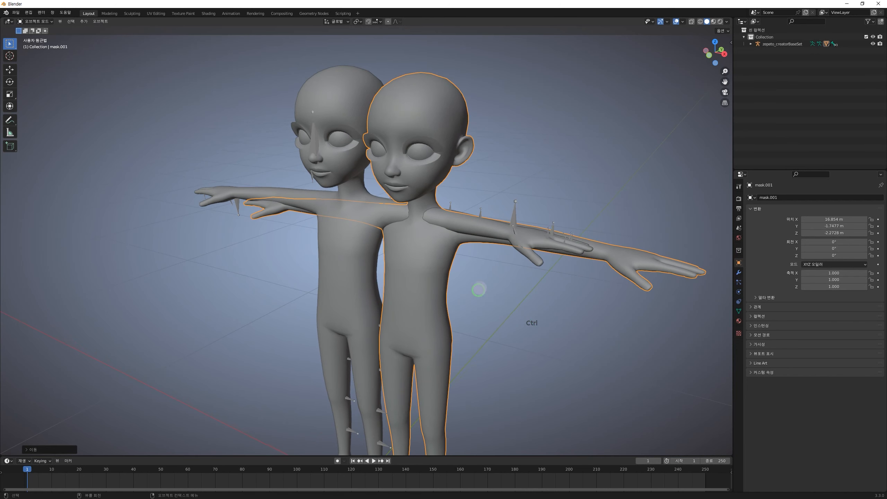
Delete the loop of faces around the neck of the duplicated body in Edit Mode
key(Tab)
key(alt+a)
alt+click(430, 199)
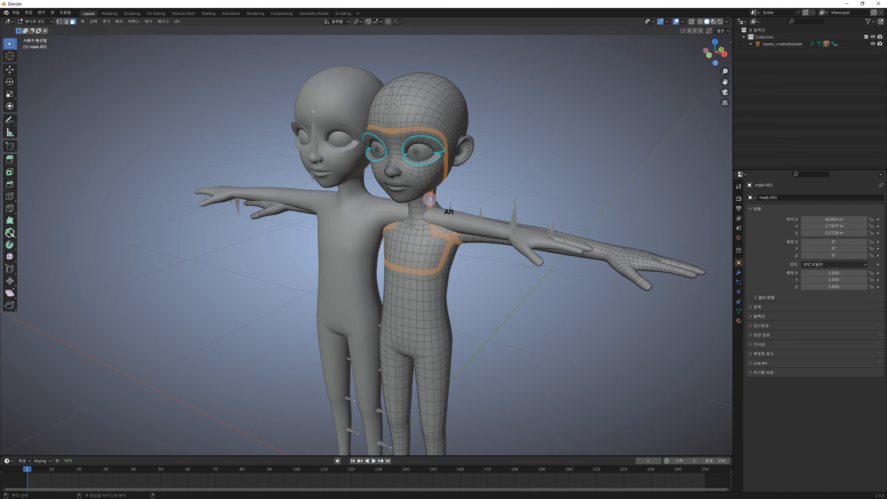
alt+click(427, 197)
alt+click(427, 198)
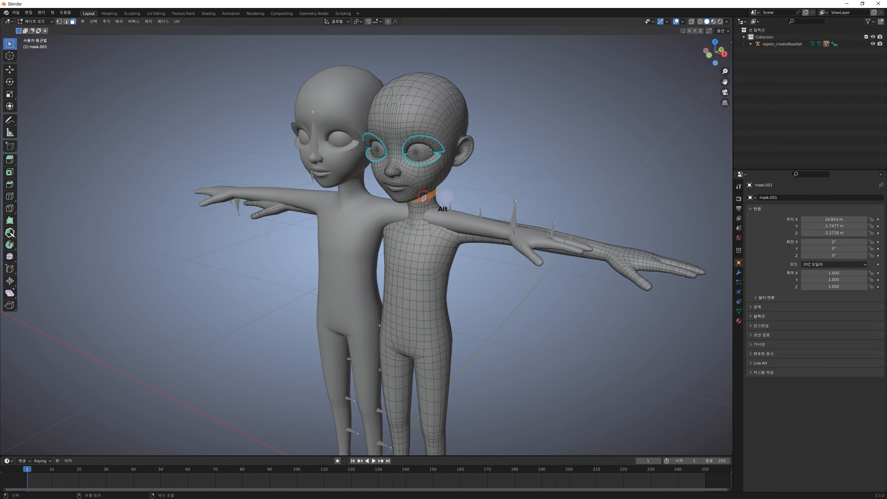
key(Delete)
click(471, 187)
scroll(479, 178, up, 5)
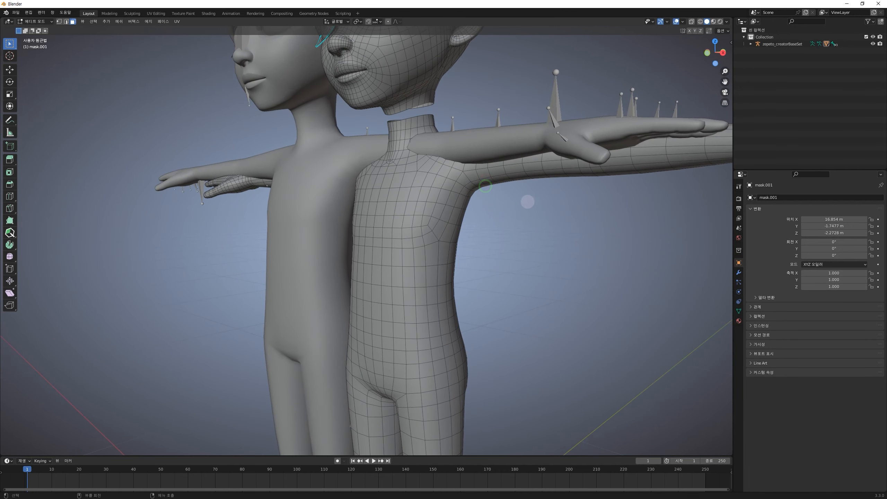
middle_drag(529, 240, 536, 243)
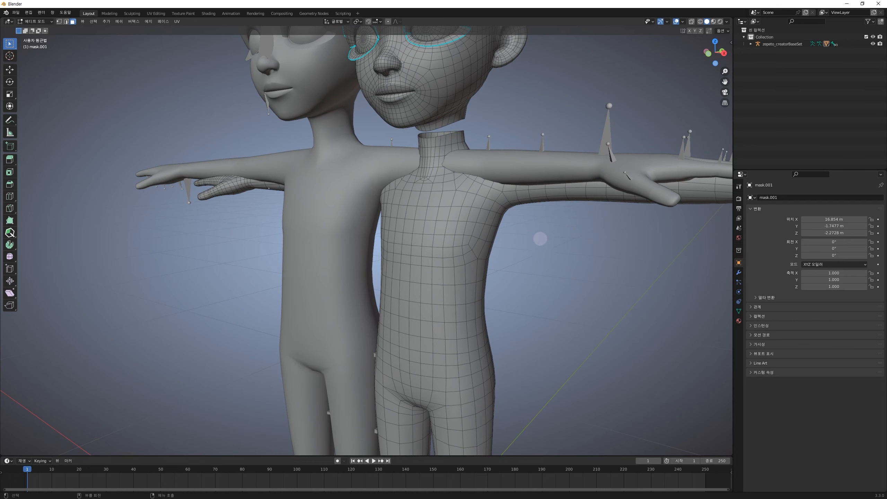
Return to Object Mode and delete the duplicated body
key(Tab)
key(Delete)
click(509, 248)
Add a cube mesh at the avatar's feet and switch it to Edit Mode
mouse_move(473, 238)
middle_down()
mouse_move(493, 241)
mouse_move(465, 234)
middle_up()
scroll(474, 237, down, 6)
key(shift+a)
mouse_move(416, 276)
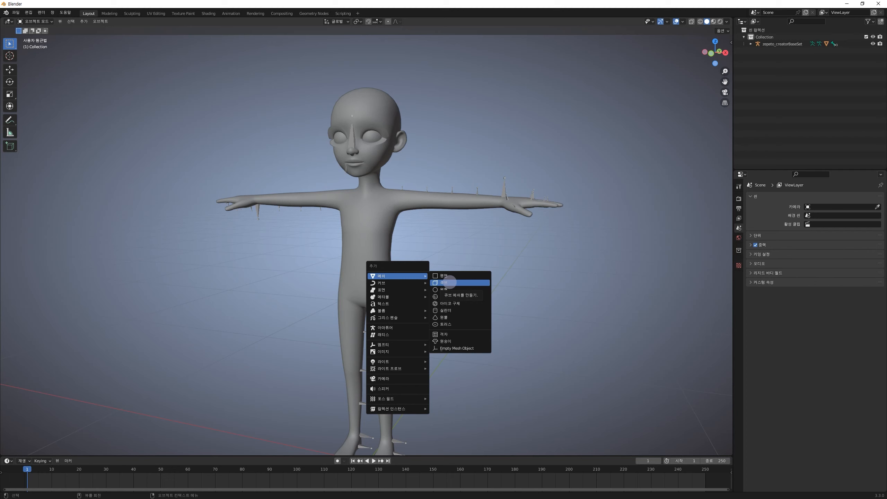
key(shift+a)
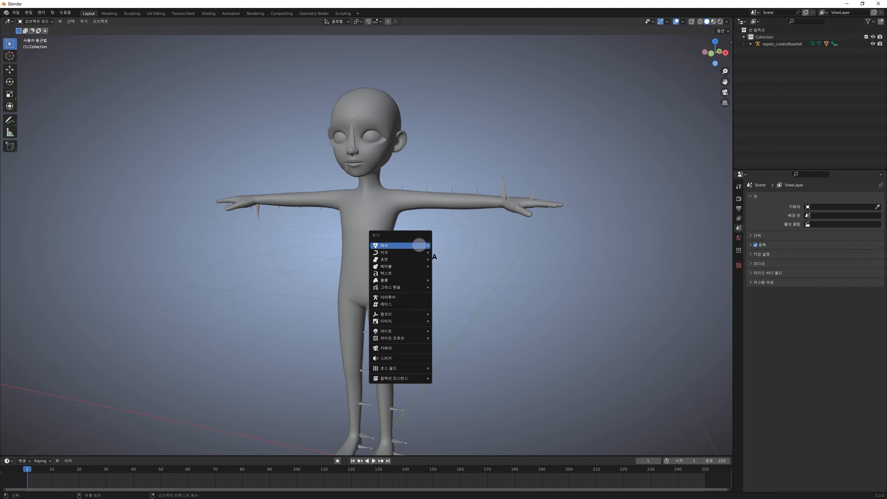
mouse_move(419, 246)
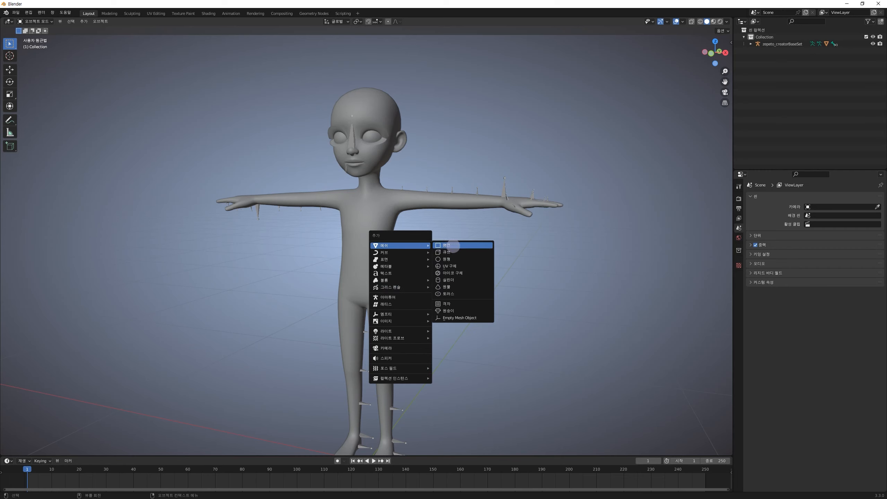
click(450, 252)
middle_drag(458, 252, 475, 264)
key(Tab)
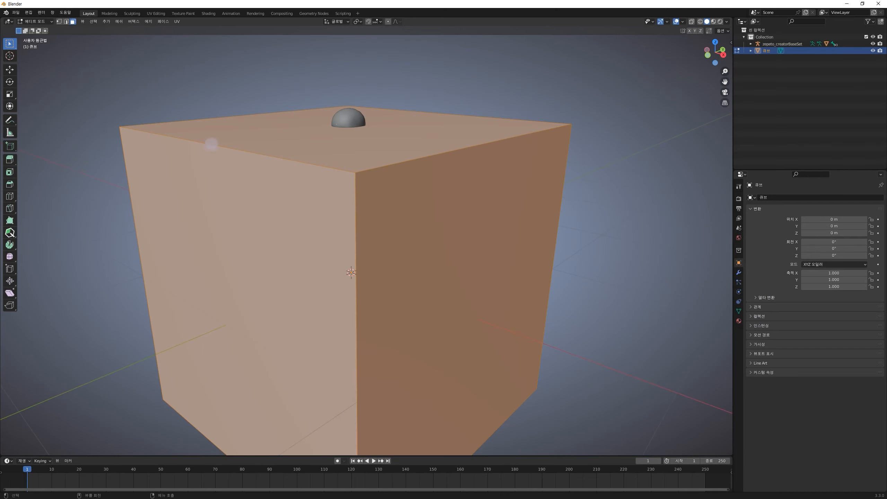
click(426, 217)
middle_drag(402, 247, 463, 248)
key(1)
click(355, 167)
key(g)
key(Escape)
Scale all of the cube's vertices down to well below the avatar's height
scroll(430, 233, down, 2)
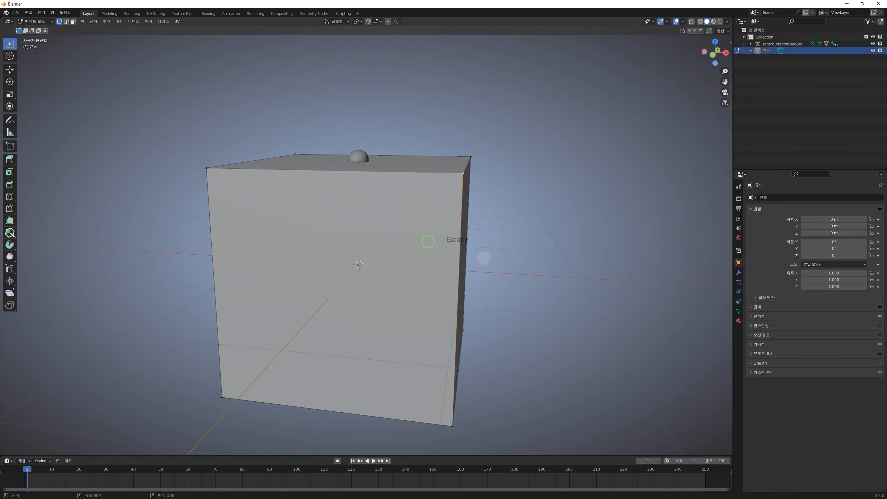
key(a)
key(s)
click(406, 241)
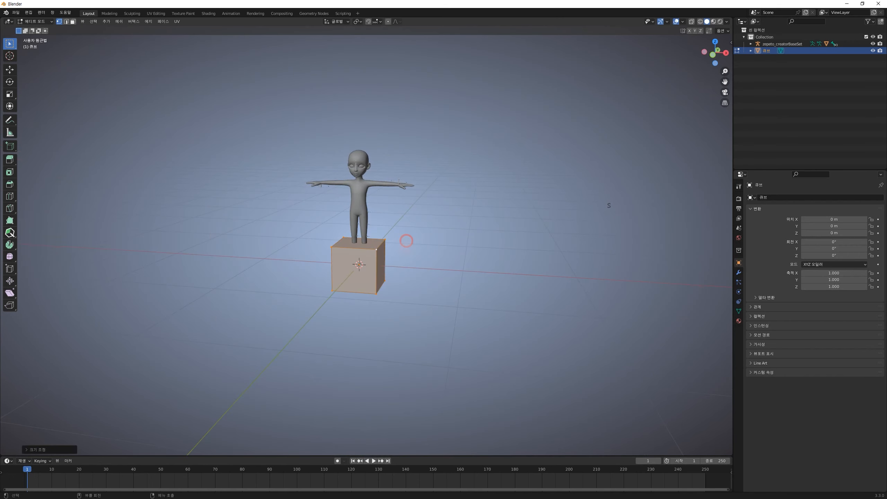
Move the cube in Object Mode to a spot beside the avatar's outstretched hand
key(Tab)
key(g)
click(476, 204)
scroll(475, 204, up, 4)
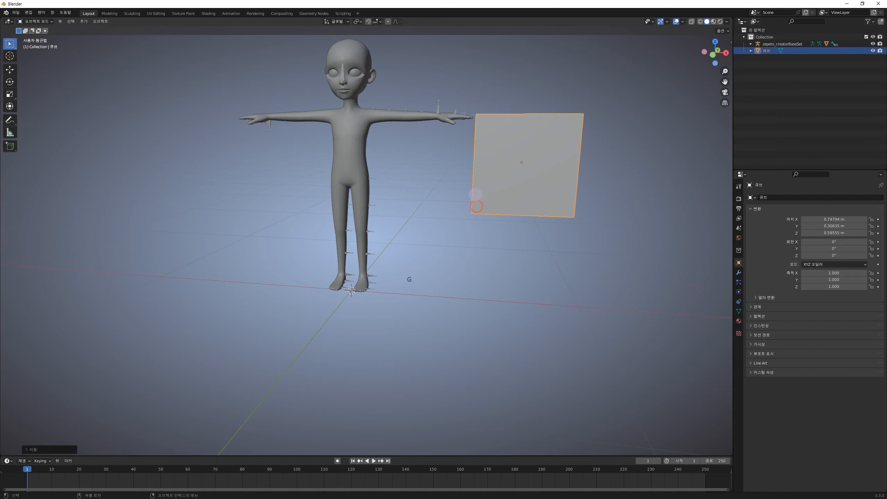
shift+middle_drag(492, 181, 458, 220)
middle_drag(511, 211, 462, 223)
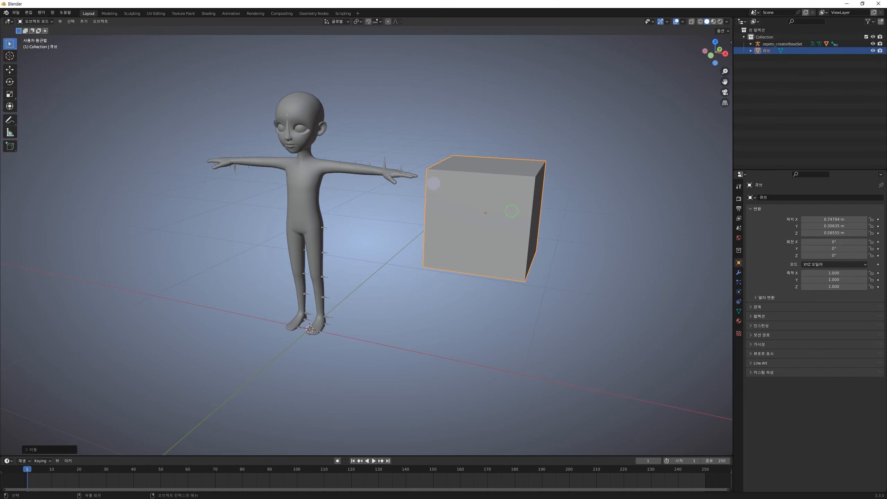
key(Tab)
click(541, 182)
key(g)
key(Escape)
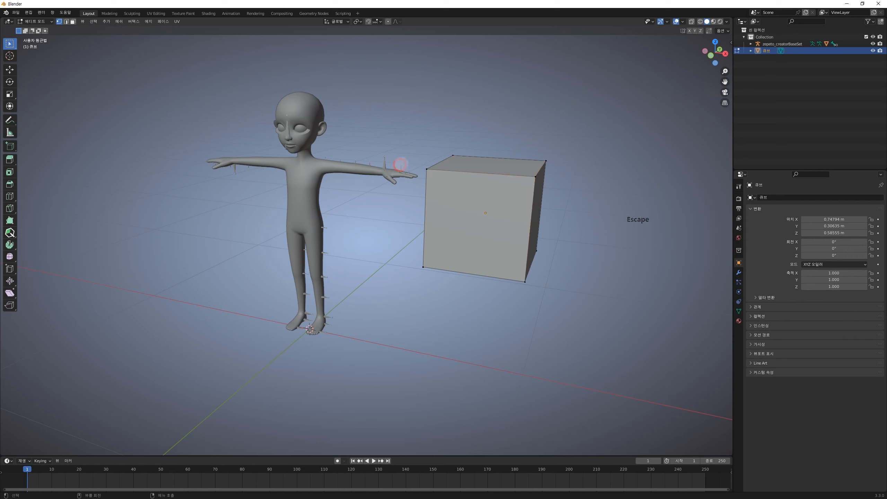
key(g)
key(Escape)
click(461, 152)
Leave Edit Mode and put the cube back at the world origin by undoing its object move
middle_drag(549, 162, 550, 166)
key(Tab)
middle_drag(424, 191, 459, 186)
key(g)
click(307, 331)
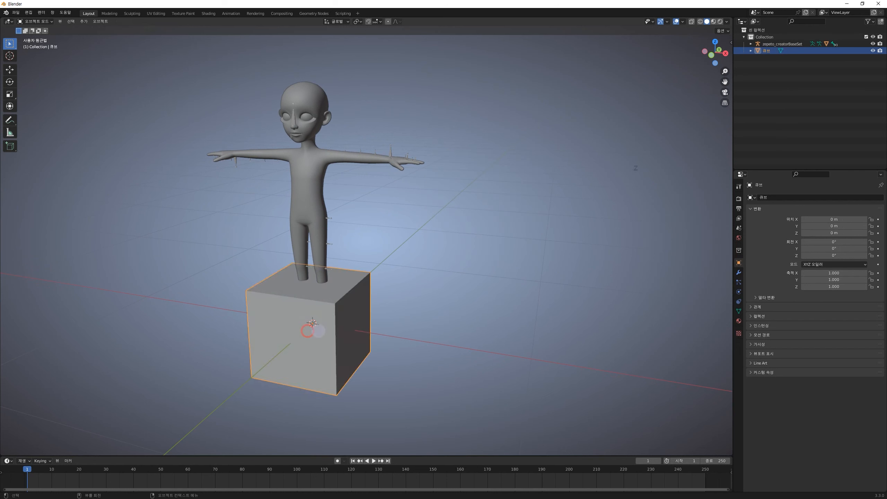
Select all of the cube's geometry in Edit Mode and scale it down further to slightly wider than the avatar's torso
key(Tab)
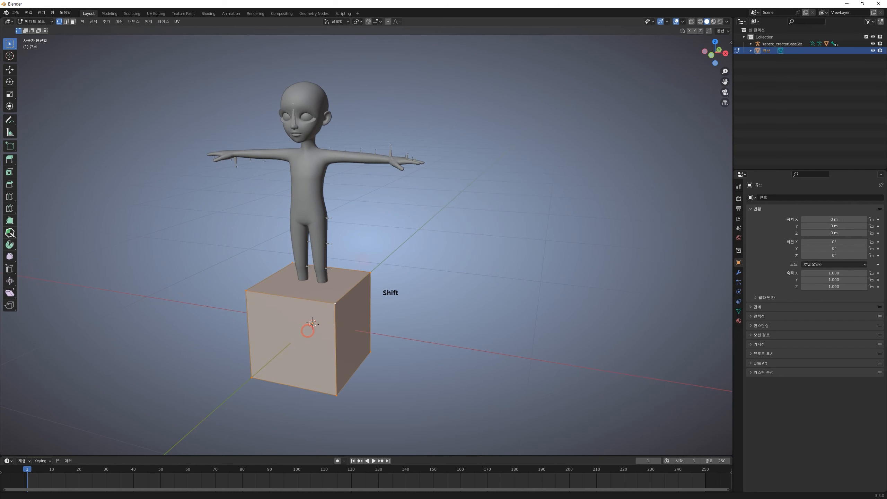
shift+middle_drag(362, 259, 420, 260)
scroll(473, 250, down, 3)
click(525, 244)
key(a)
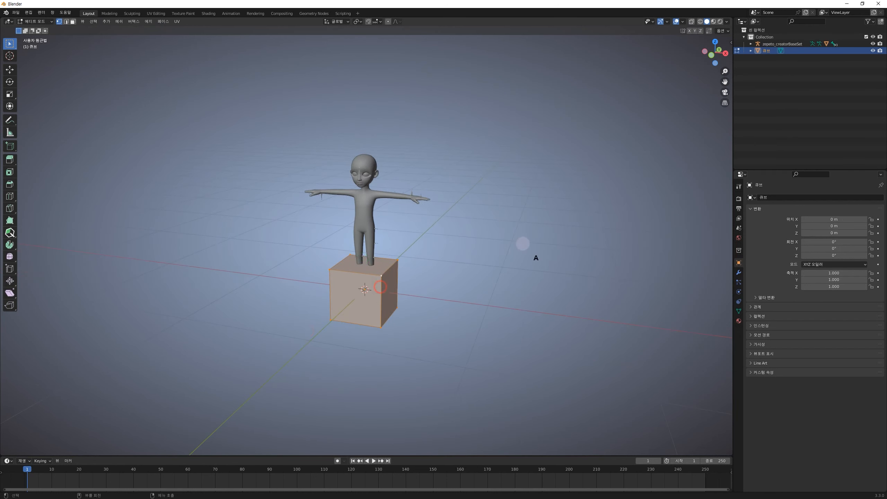
key(g)
key(Escape)
key(s)
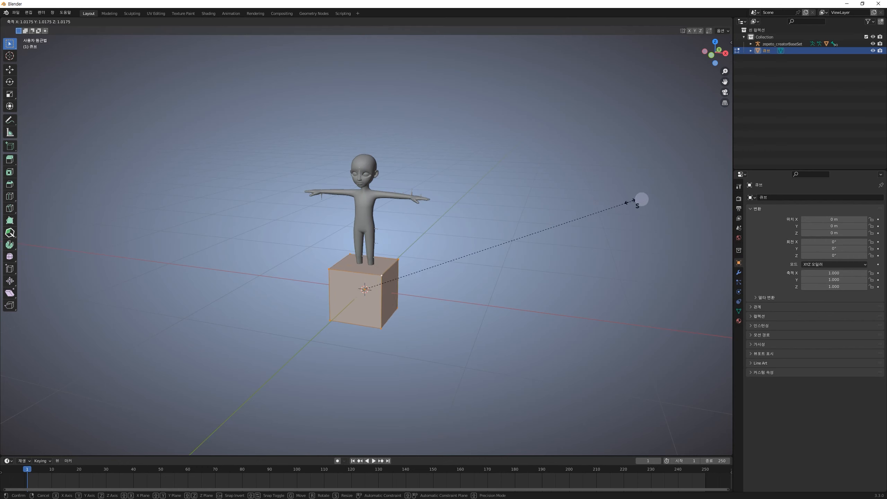
key(Escape)
key(s)
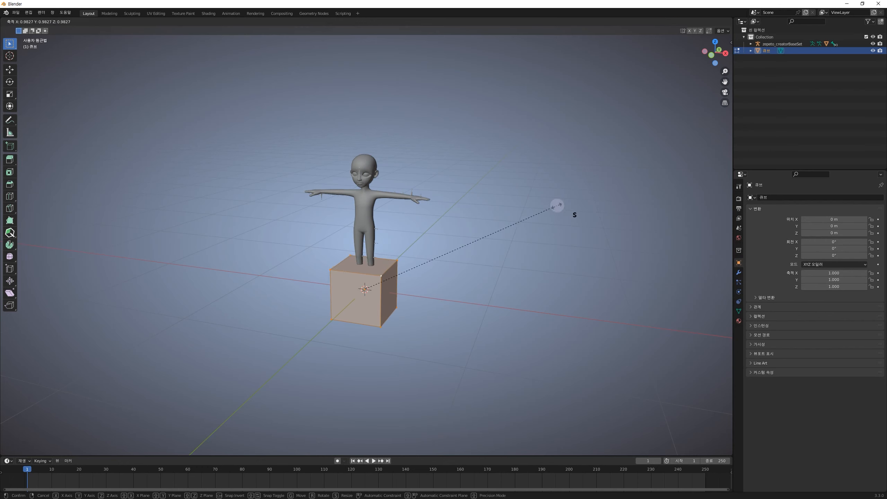
click(558, 206)
Raise the cube's geometry along the Z axis until it surrounds the avatar's torso
key(g)
key(z)
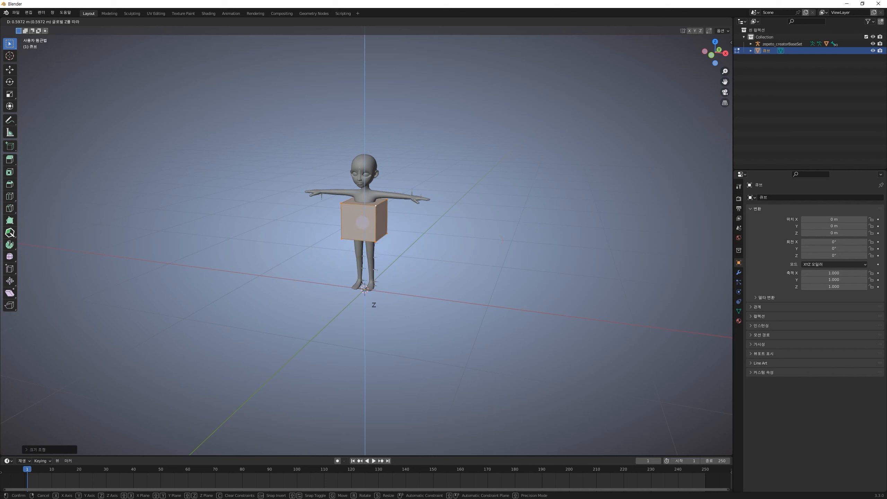
click(363, 222)
scroll(416, 173, up, 5)
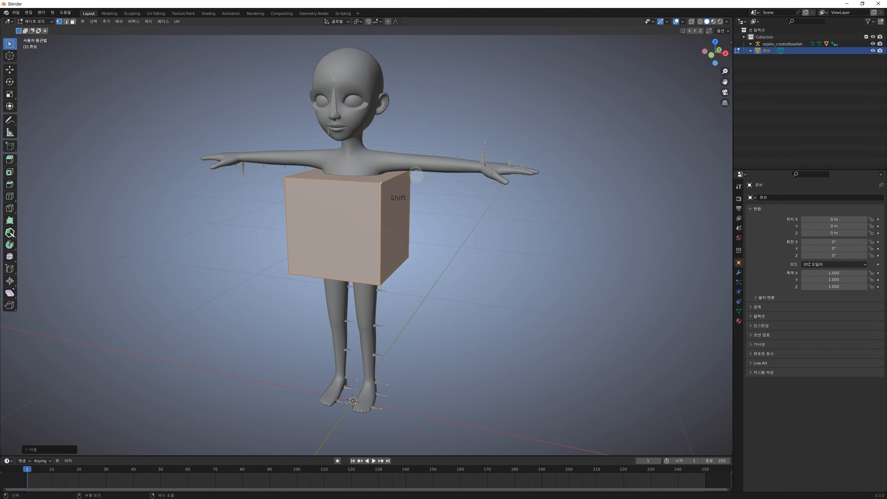
key(g)
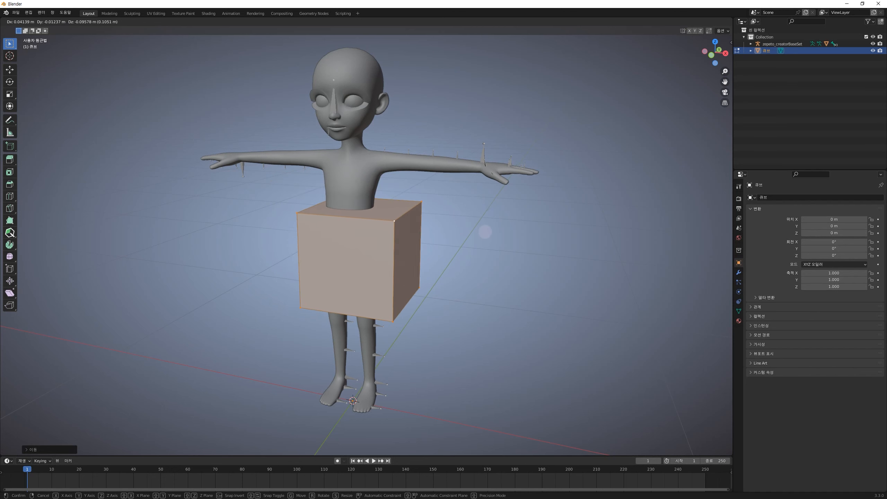
key(z)
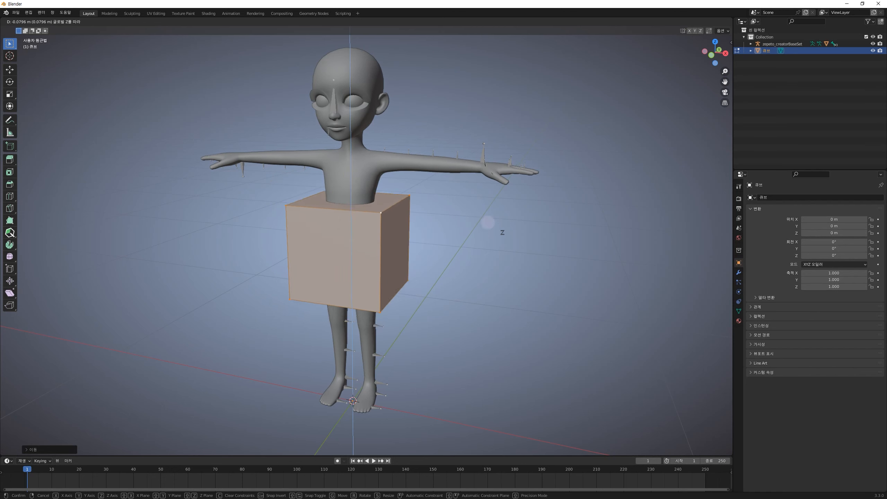
click(495, 200)
Select the cube's top and bottom faces in face mode and delete them, leaving an open box around the torso
scroll(489, 175, up, 2)
shift+middle_drag(477, 170, 494, 188)
key(3)
click(333, 192)
middle_drag(383, 311, 375, 265)
shift+click(348, 224)
middle_drag(485, 196, 477, 212)
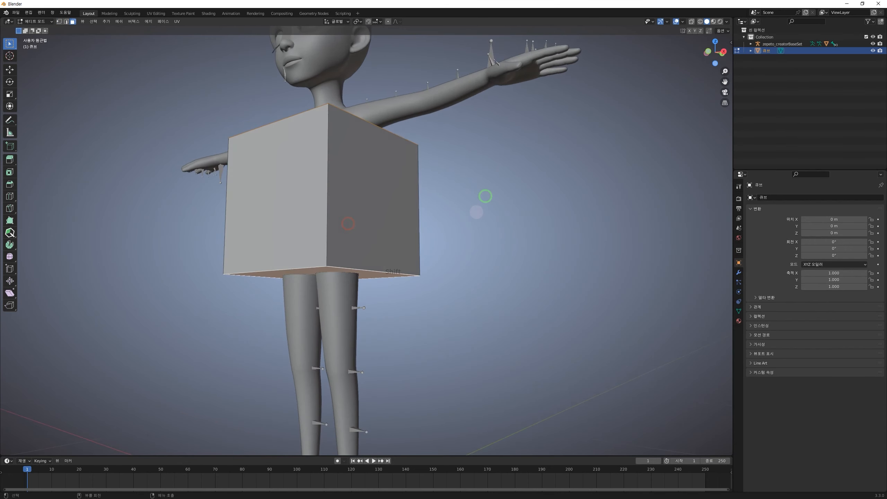
key(Delete)
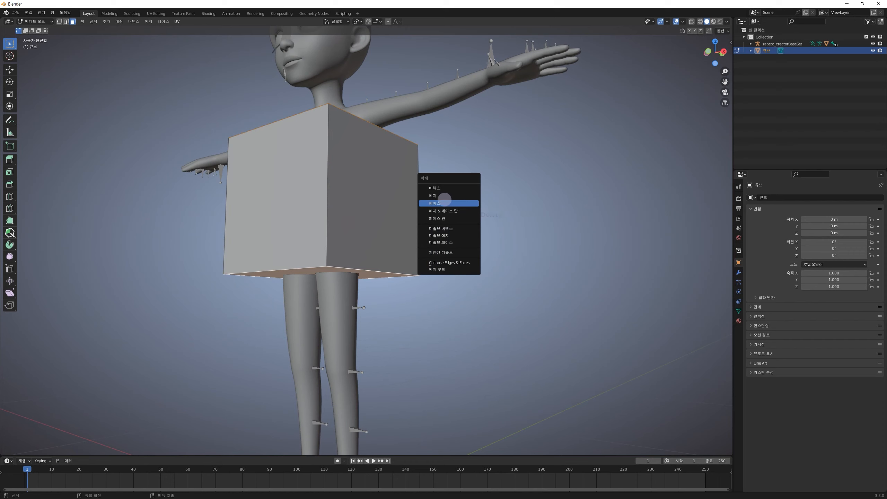
click(442, 203)
Select the open box's front face and show the object's modifier settings
middle_drag(441, 201, 429, 181)
middle_drag(514, 202, 398, 257)
click(395, 260)
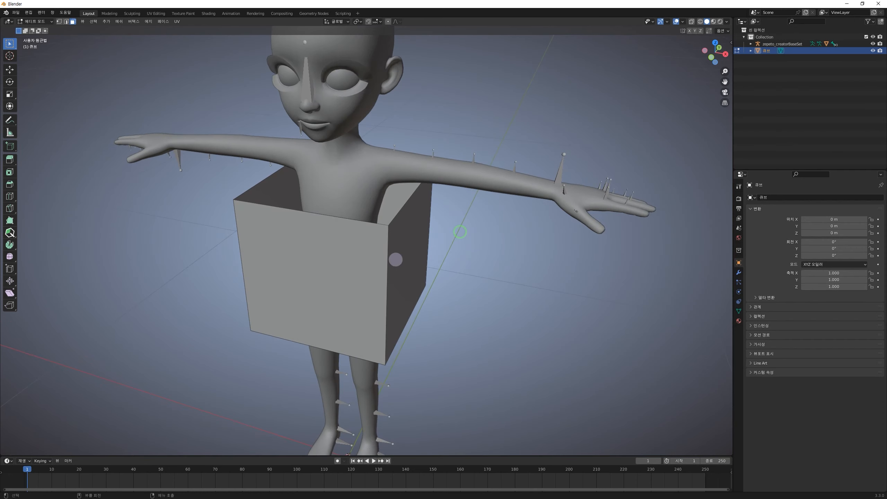
click(346, 282)
middle_drag(482, 171, 419, 181)
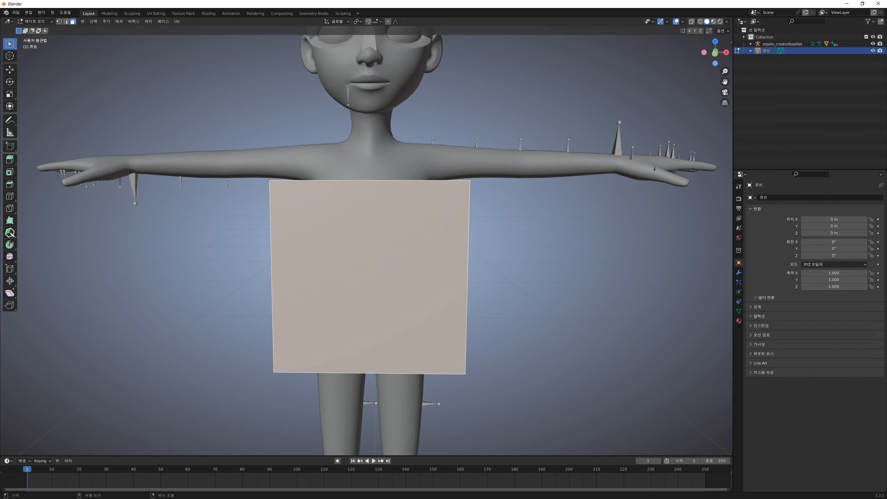
middle_drag(361, 229, 418, 272)
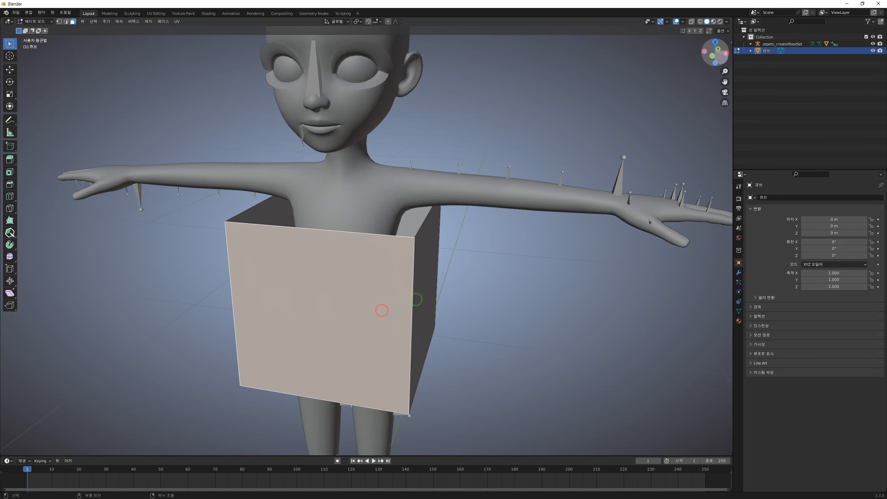
click(739, 274)
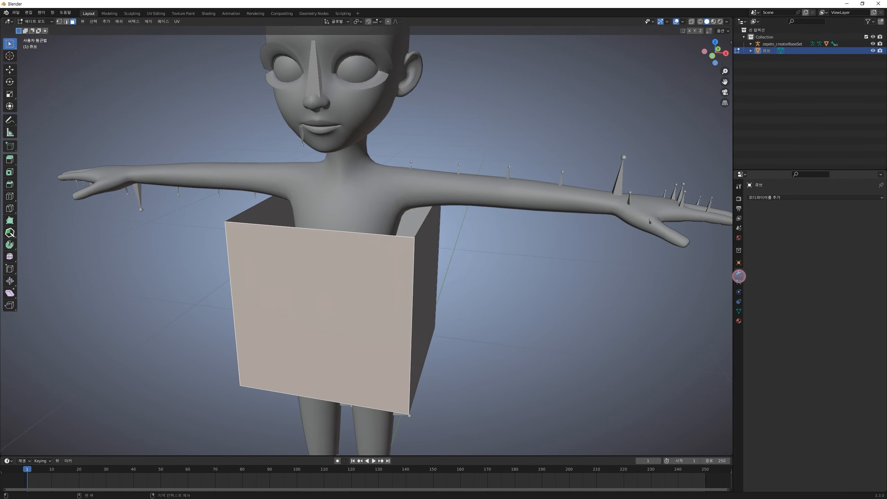
Add one centred vertical loop cut to the front face of the box
middle_drag(380, 281, 289, 286)
key(ctrl+r)
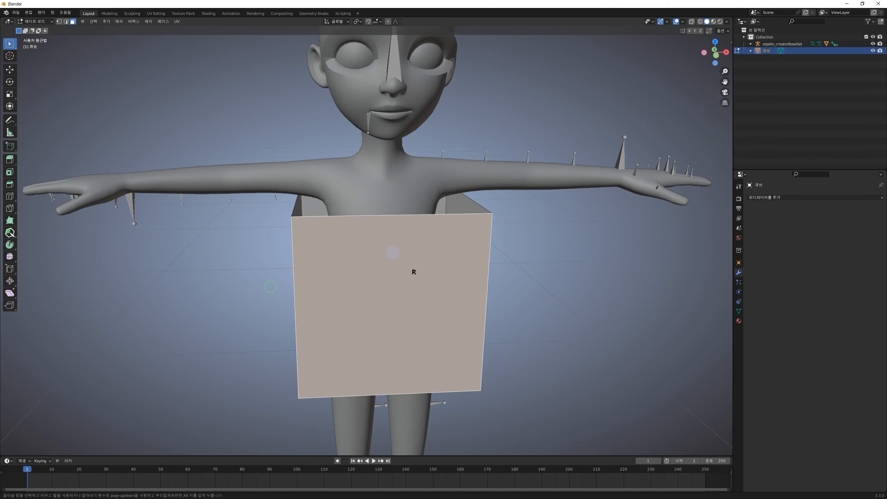
key(Escape)
scroll(545, 269, down, 3)
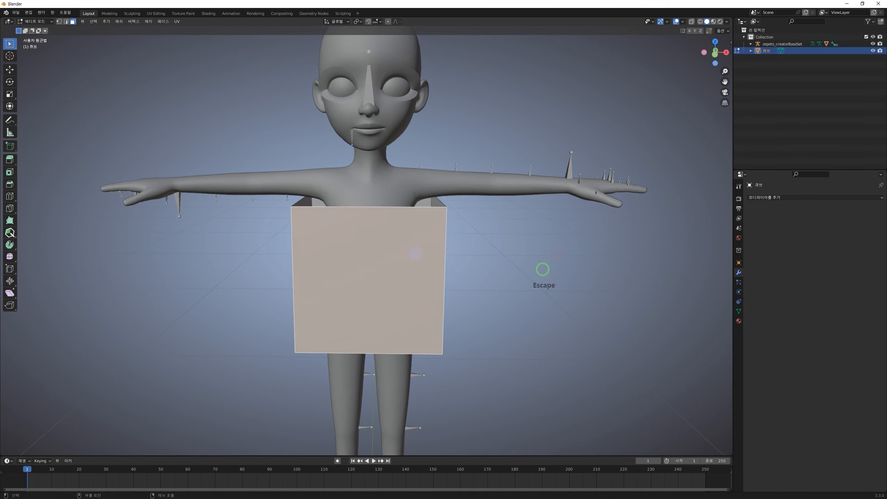
middle_drag(418, 295, 419, 285)
middle_drag(634, 135, 628, 145)
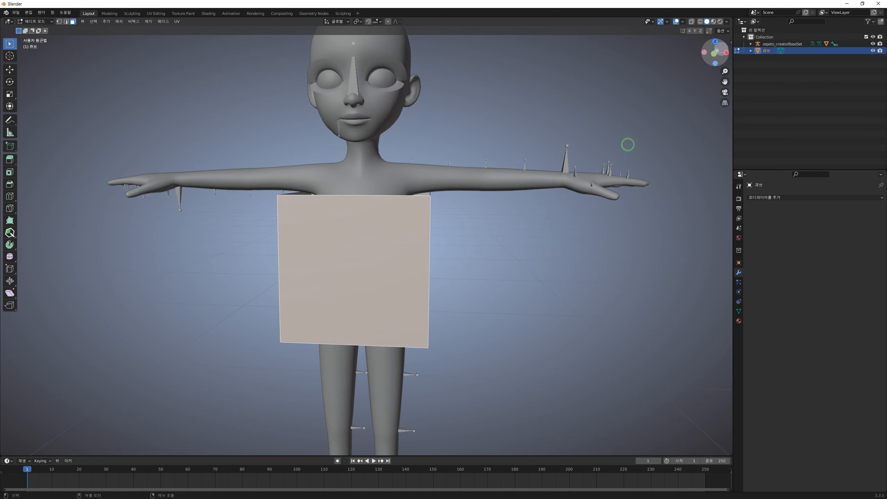
key(ctrl+r)
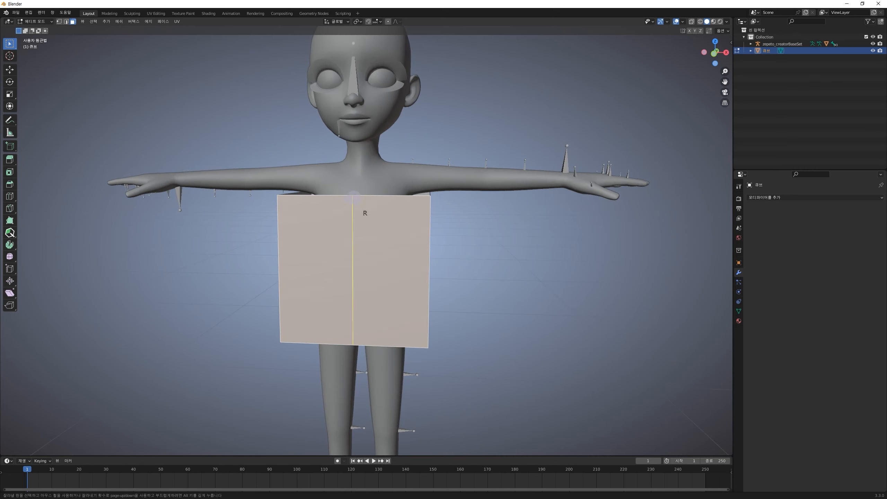
double_click(353, 198)
Add one centred vertical loop cut to the back face of the box
middle_drag(575, 251, 449, 261)
key(ctrl+r)
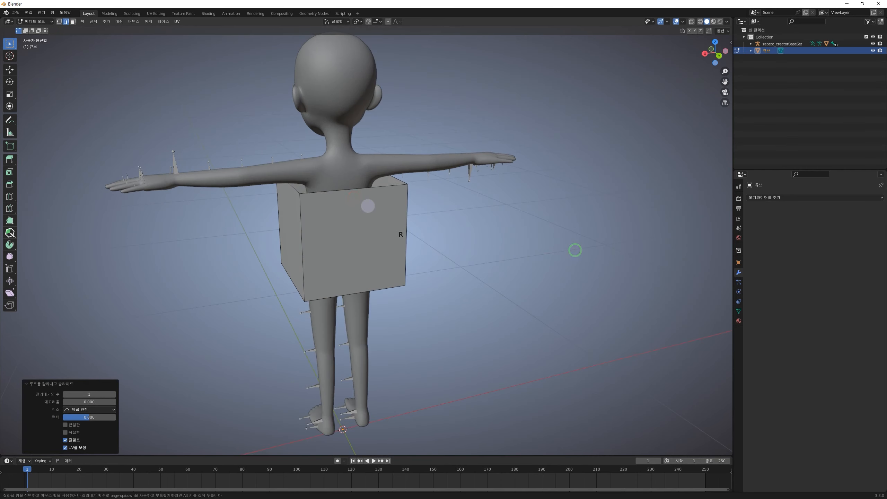
click(353, 200)
click(353, 200)
Delete the front, side and back faces of the box on the avatar's right half
scroll(353, 201, down, 2)
middle_drag(364, 217, 495, 229)
middle_drag(385, 296, 350, 274)
click(325, 283)
key(3)
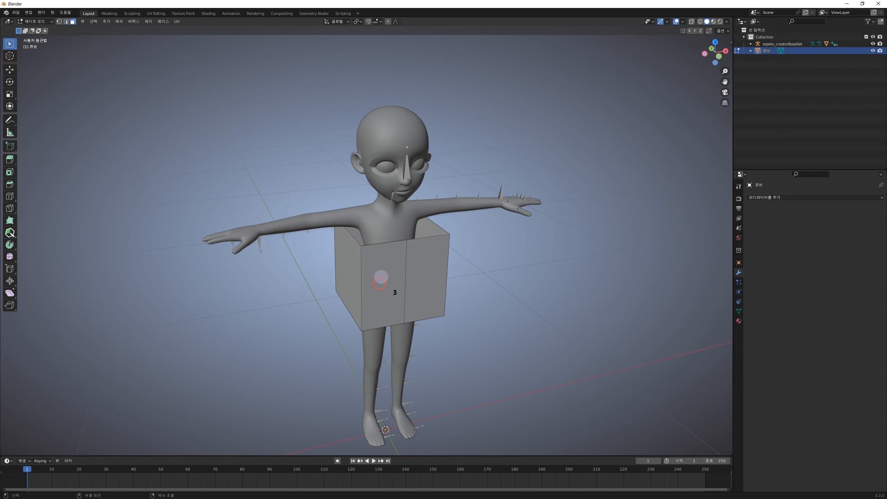
shift+click(380, 281)
middle_drag(307, 303, 419, 265)
shift+click(422, 257)
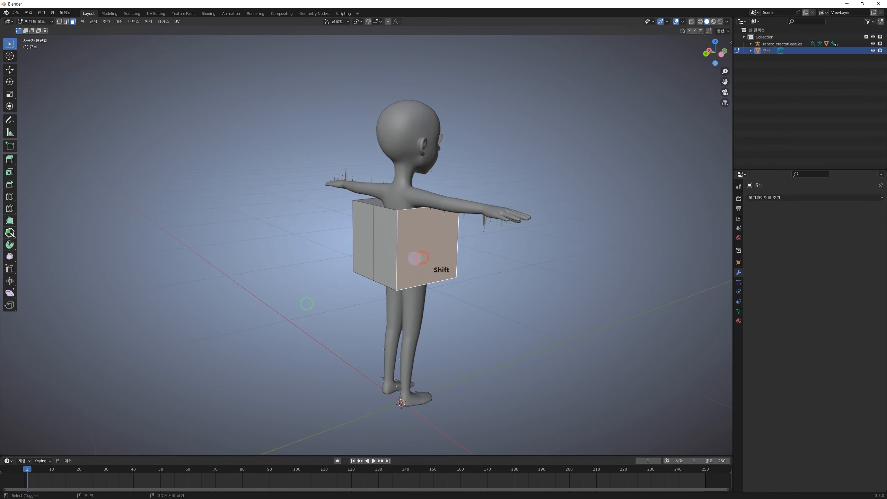
middle_drag(523, 257, 398, 277)
key(Delete)
click(378, 237)
Add a Mirror modifier on the X axis to the half box and enable Clipping
scroll(701, 212, up, 3)
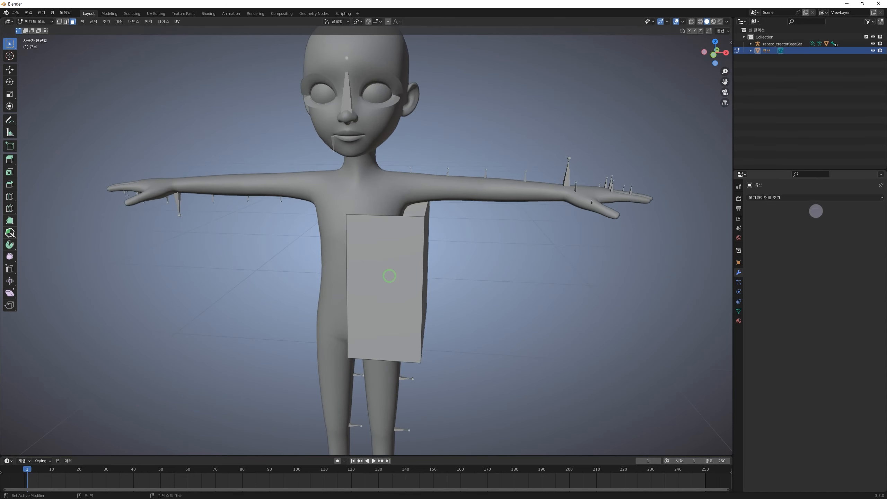
click(782, 197)
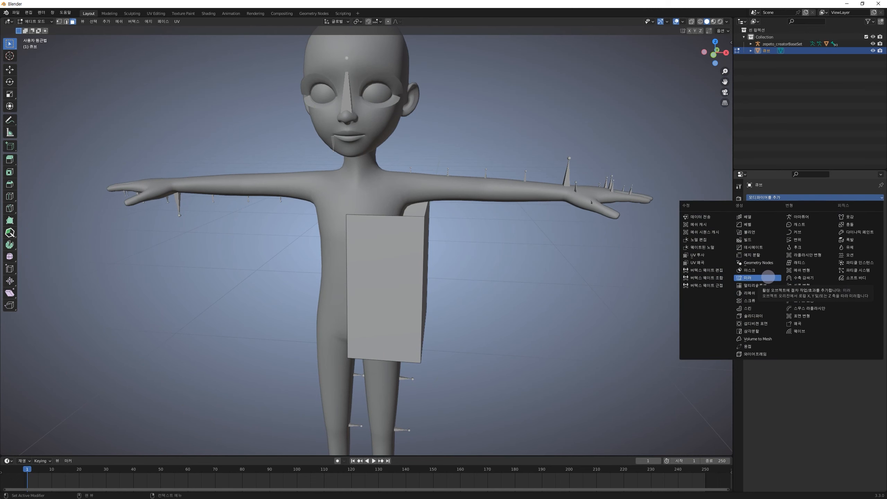
click(768, 278)
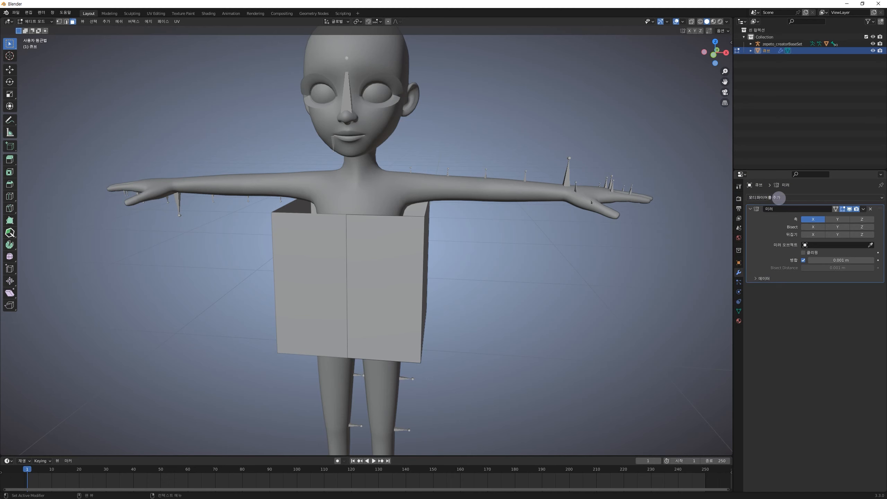
middle_drag(497, 254, 497, 254)
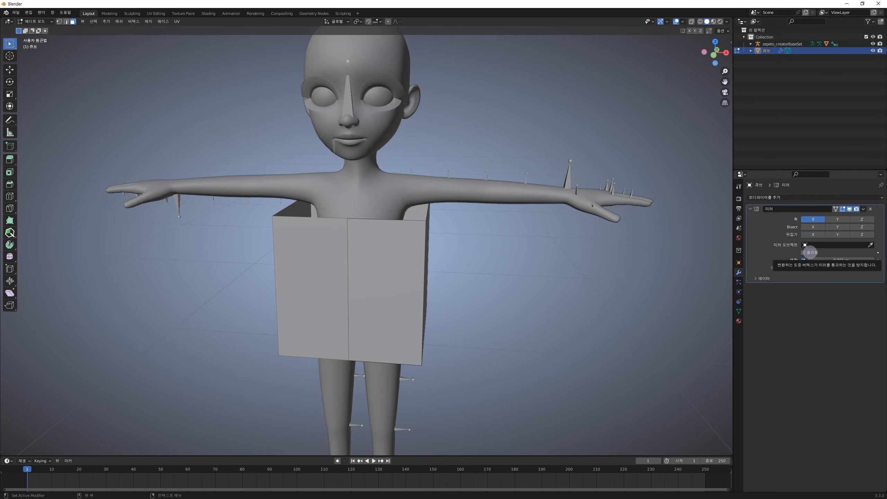
scroll(290, 269, up, 4)
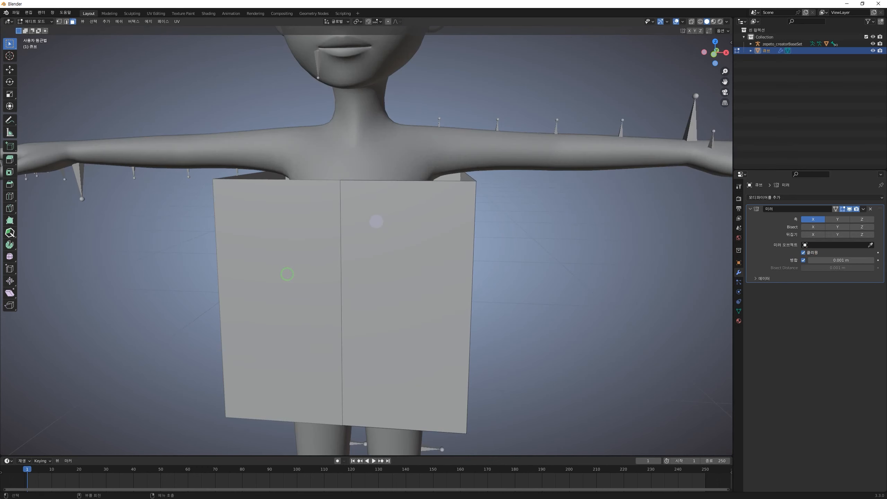
Try moving the top centre vertex of the front seam with Clipping on, cancelling each move
shift+middle_drag(362, 260, 375, 239)
key(g)
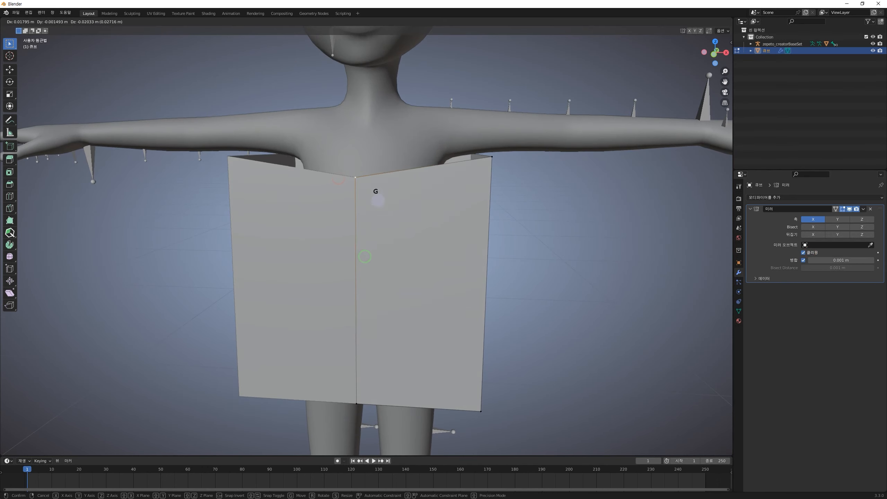
key(Escape)
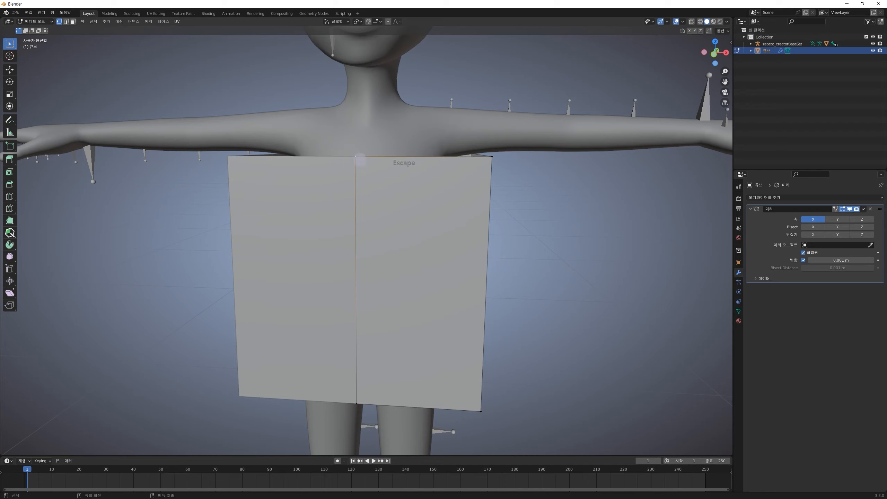
scroll(360, 160, up, 3)
scroll(378, 115, down, 2)
key(g)
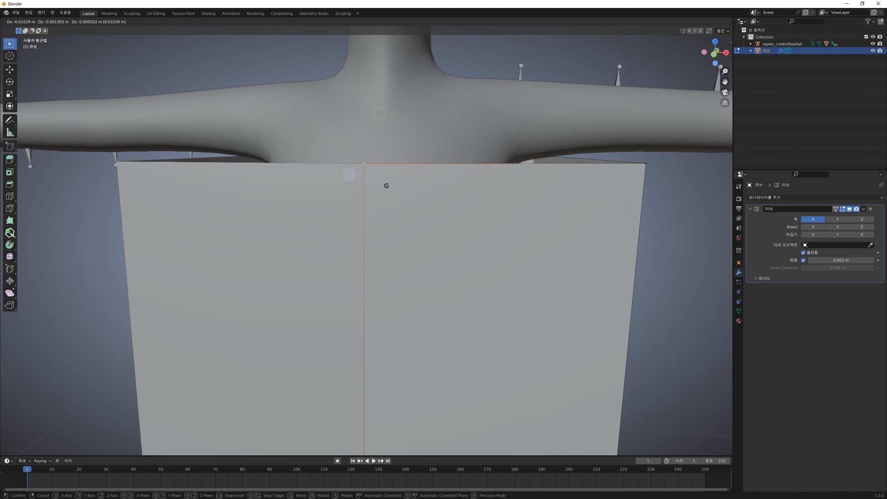
key(Escape)
scroll(366, 175, down, 3)
shift+middle_drag(421, 229, 410, 213)
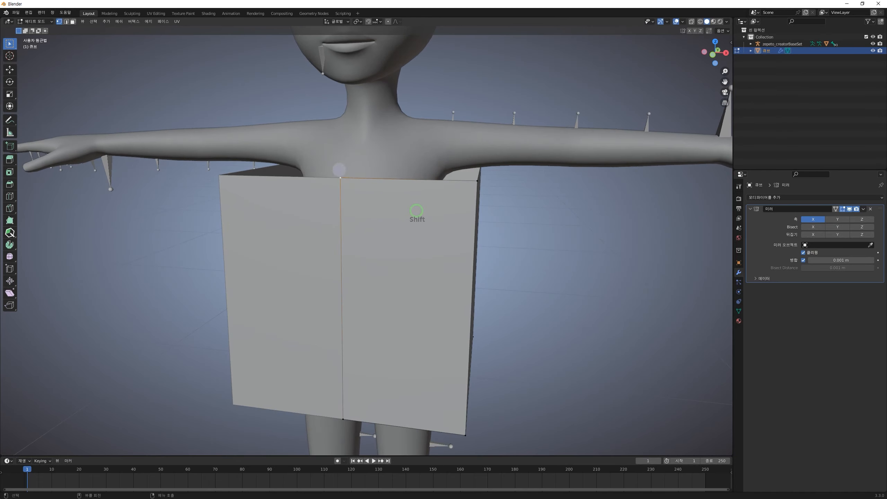
middle_drag(471, 231, 358, 212)
key(g)
key(Escape)
key(g)
key(Escape)
middle_drag(555, 239, 362, 220)
key(g)
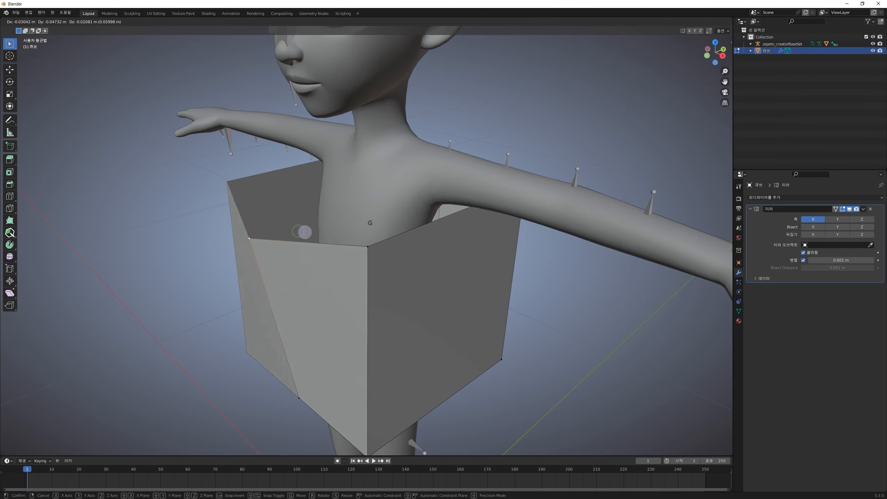
key(Escape)
middle_drag(407, 244, 446, 223)
key(g)
key(Escape)
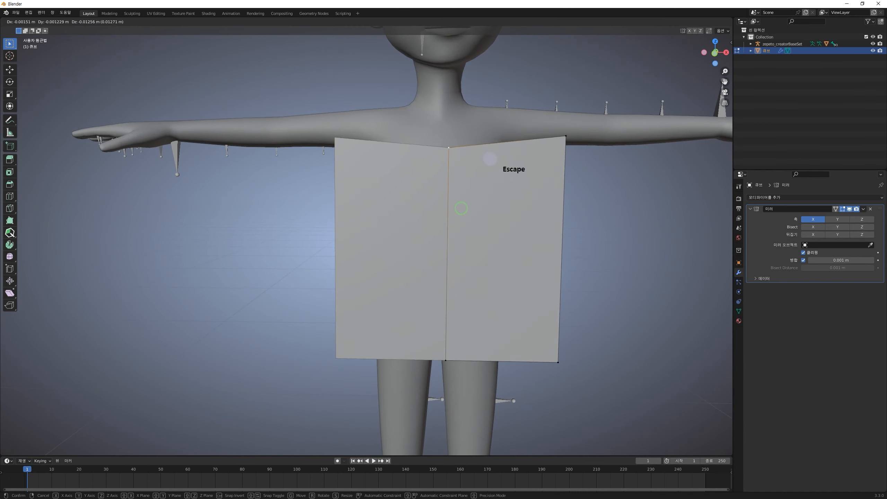
Turn off Clipping to try moving the seam's top centre vertex away from the mirror line, cancel, and re-enable Clipping
shift+middle_drag(580, 200, 559, 213)
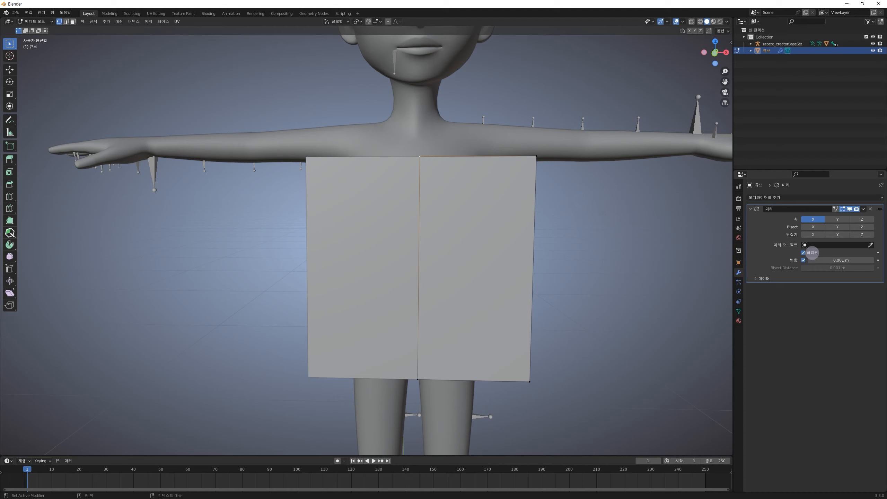
key(g)
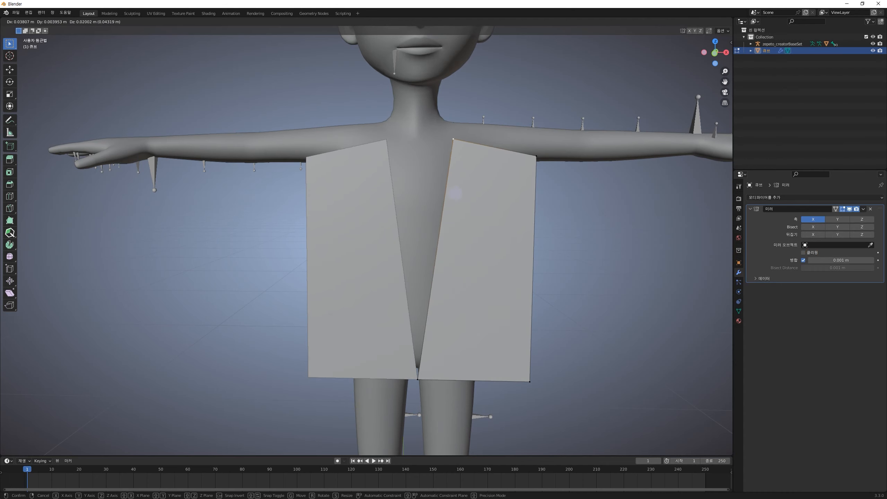
key(Escape)
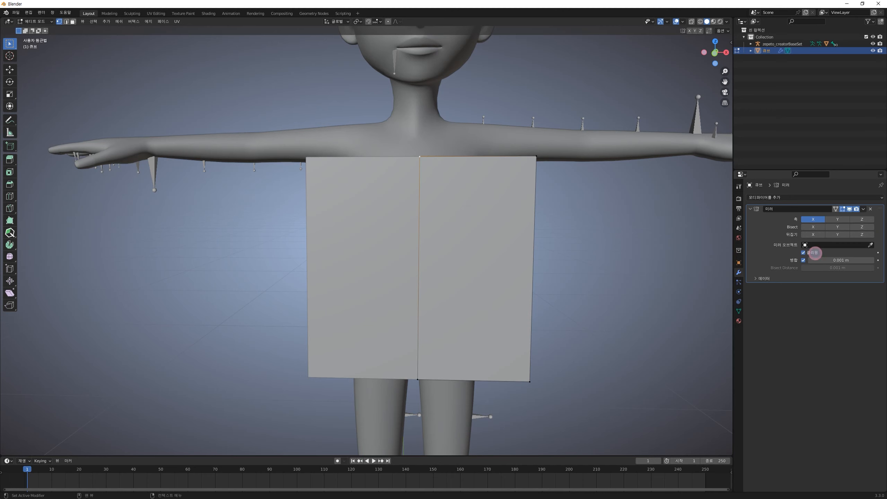
Disable Clipping and move the seam's top centre front vertex about 0.003 m away from the mirror line
middle_drag(569, 218, 368, 220)
middle_drag(436, 224, 437, 199)
key(g)
click(399, 105)
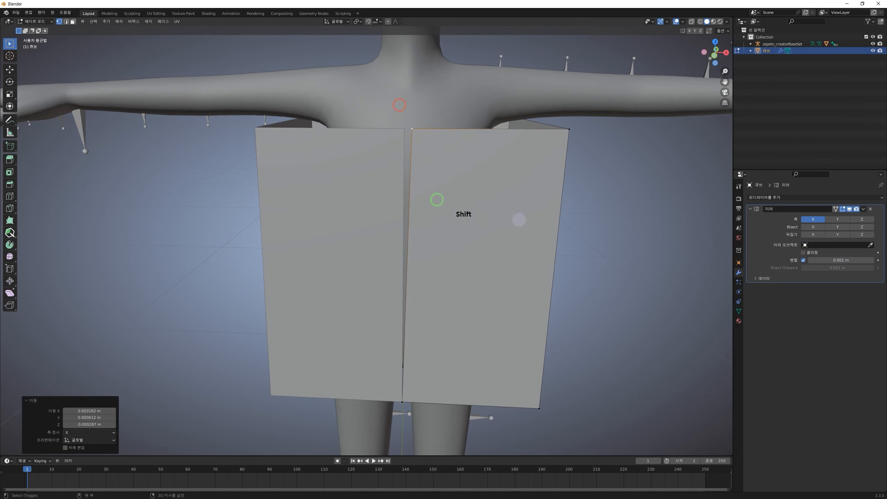
Re-enable Clipping on the Mirror modifier and examine the front seam gap from the upper edge to the hem
shift+middle_drag(519, 220, 504, 223)
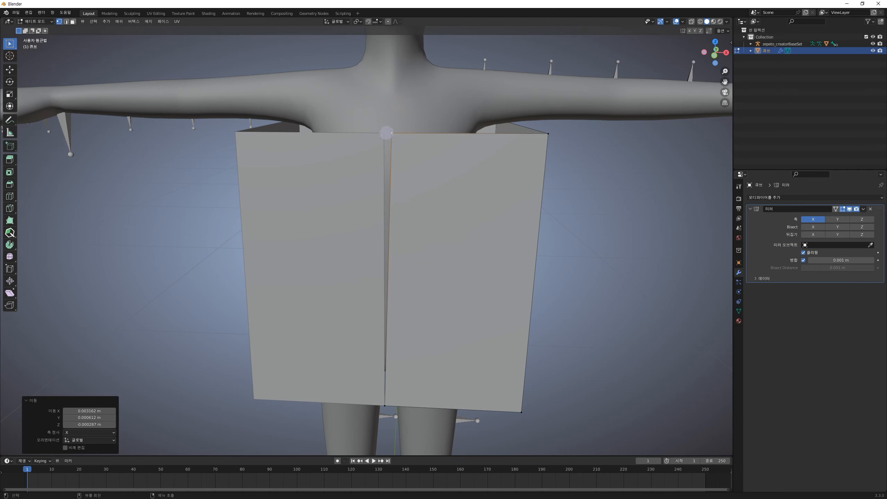
scroll(386, 133, up, 2)
shift+middle_drag(404, 126, 400, 153)
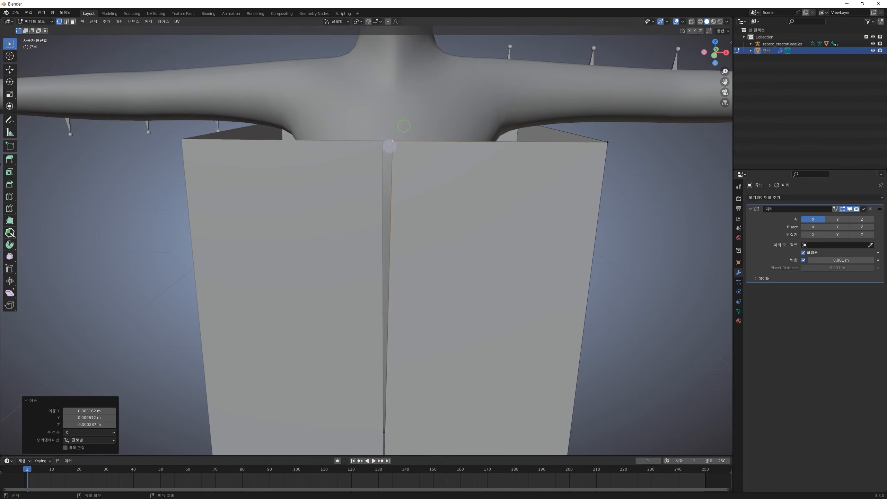
shift+middle_drag(487, 325, 483, 283)
scroll(459, 294, down, 1)
shift+middle_drag(398, 396, 395, 377)
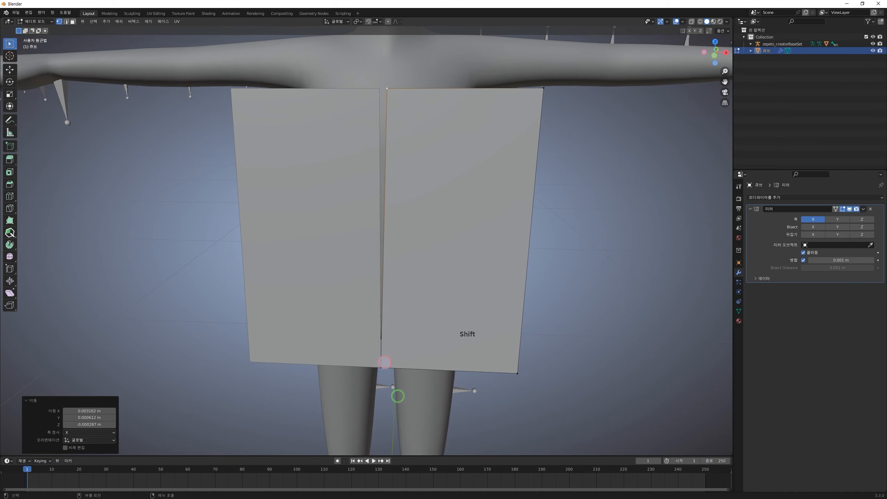
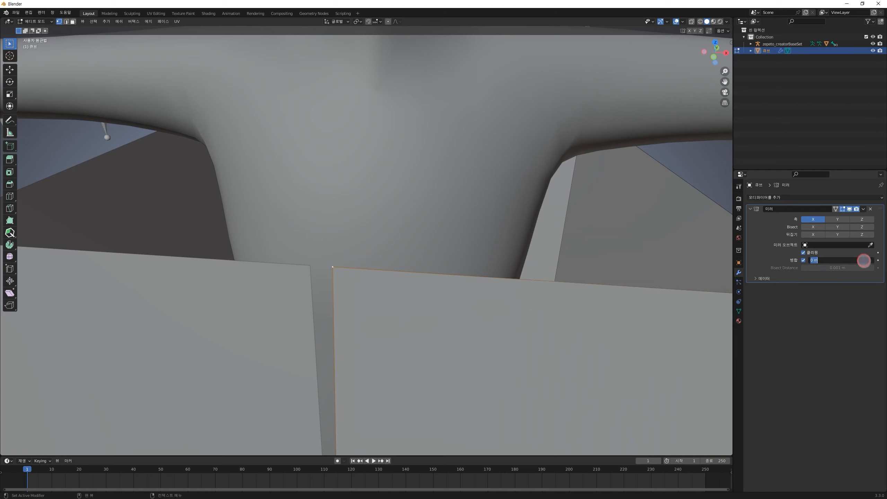
Set the Mirror modifier's merge distance to 1.5 m
click(826, 288)
click(834, 261)
click(835, 260)
text(1.5)
key(Return)
Reduce the Mirror modifier's merge distance to 0.038 m, checking the box from the front
scroll(551, 83, down, 5)
middle_drag(316, 188, 403, 254)
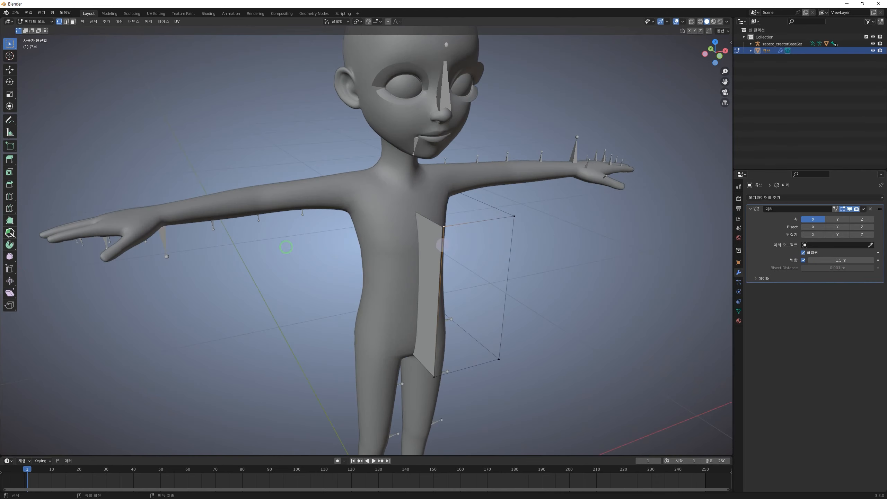
middle_drag(473, 244, 441, 236)
mouse_move(356, 290)
middle_down()
mouse_move(257, 276)
mouse_move(368, 279)
middle_up()
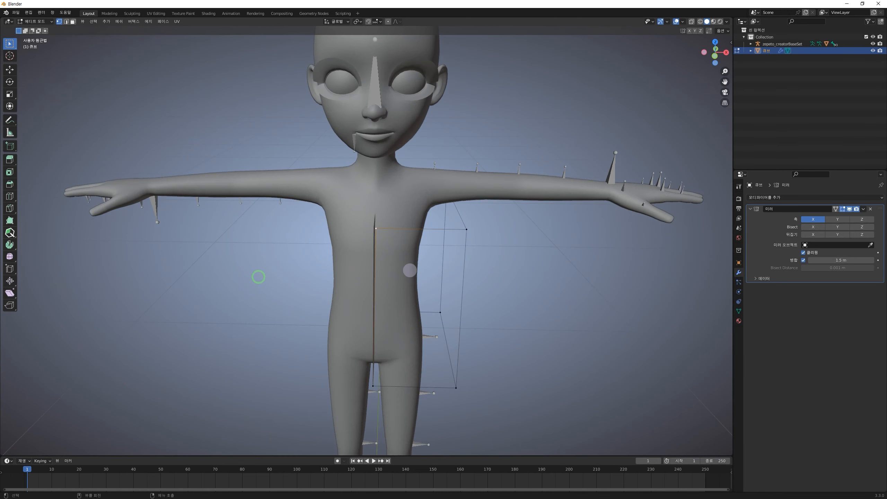
drag(852, 260, 774, 264)
drag(557, 268, 330, 267)
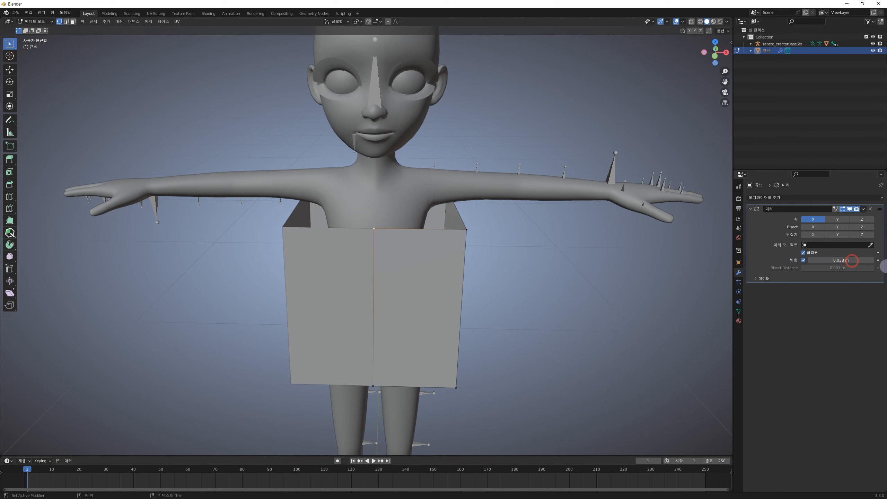
click(492, 285)
key(3)
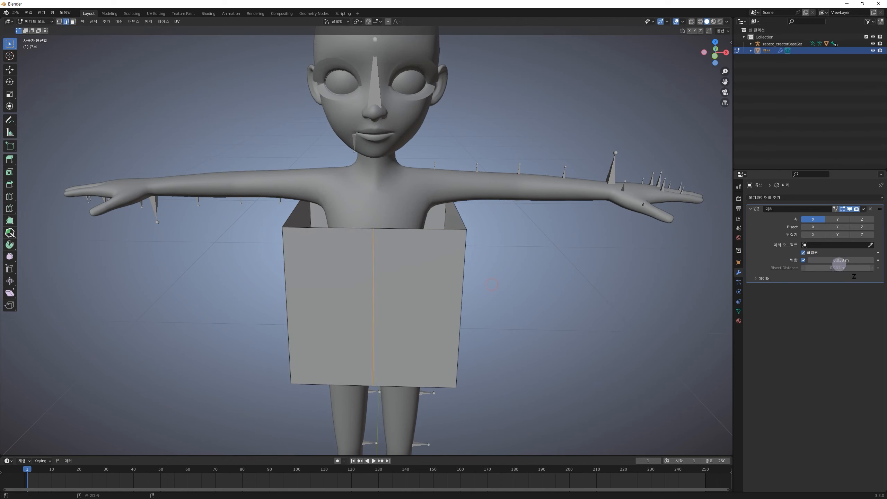
key(a)
key(ctrl+z)
key(ctrl+z)
key(ctrl+z)
key(ctrl+z)
key(ctrl+z)
key(ctrl+z)
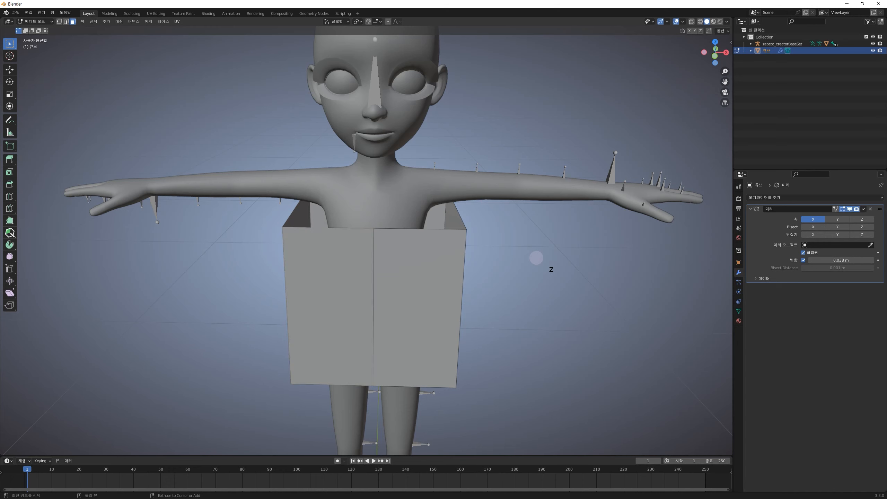
Set the Mirror modifier's merge distance to 0.001 m
drag(851, 263, 787, 262)
click(860, 261)
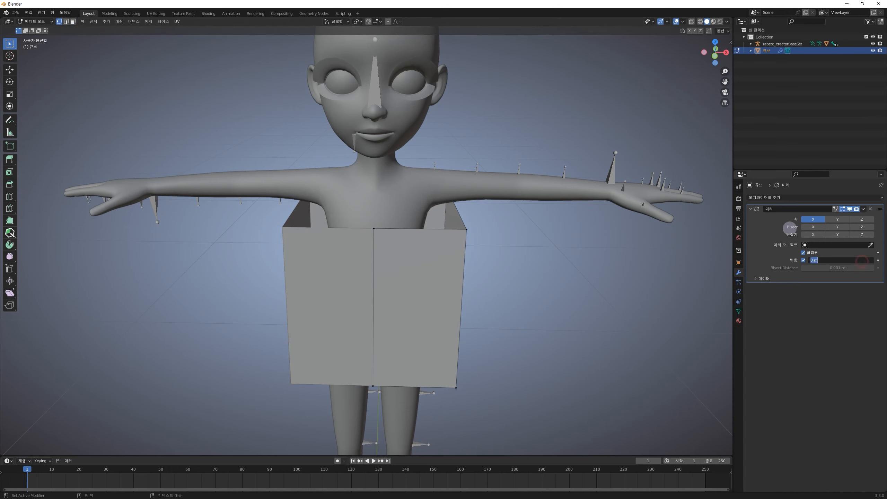
key(Return)
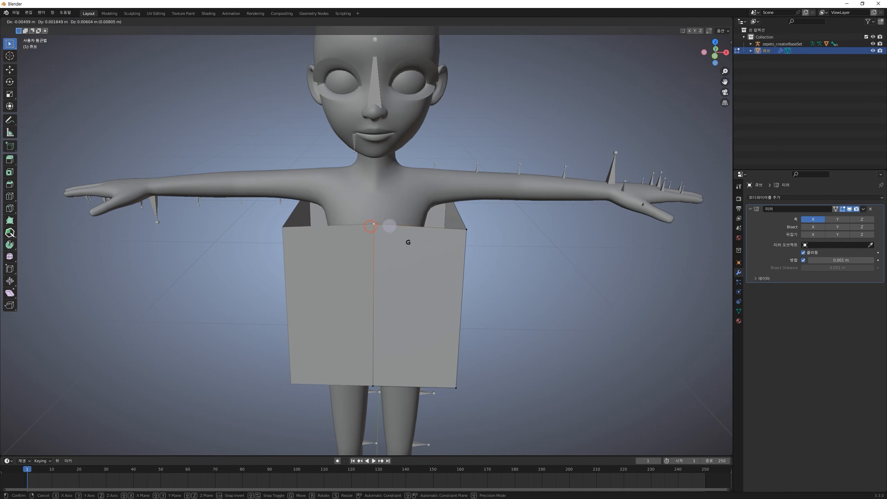
Try moving the top centre front vertex of the box's mirror seam
middle_drag(406, 293, 461, 297)
key(g)
key(Escape)
Select the front, side and back faces of the half box and subdivide them
middle_drag(394, 246, 418, 259)
shift+middle_drag(445, 248, 466, 217)
middle_drag(475, 254, 458, 238)
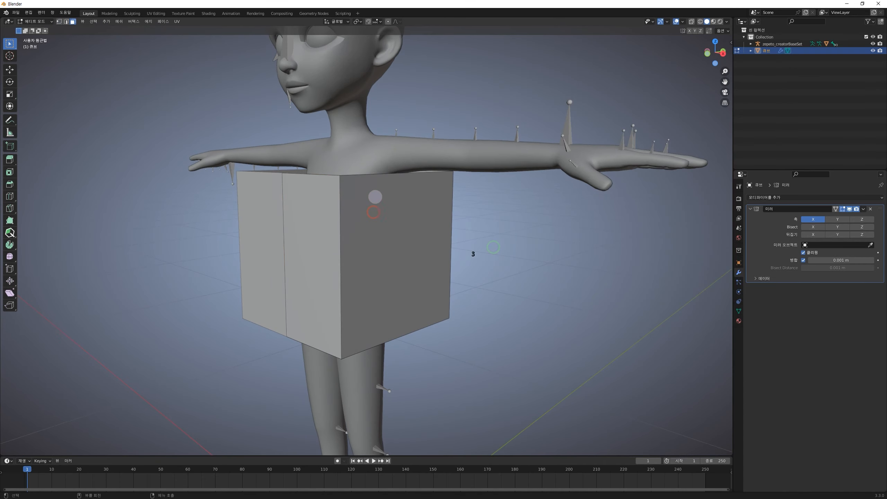
click(376, 205)
shift+click(323, 226)
middle_drag(486, 227, 390, 230)
shift+click(316, 210)
middle_drag(256, 223, 308, 180)
right_click(494, 219)
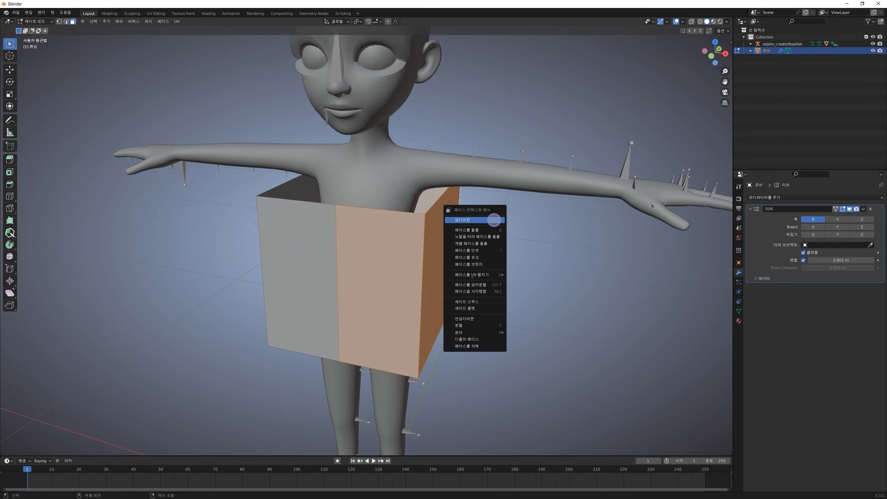
click(494, 220)
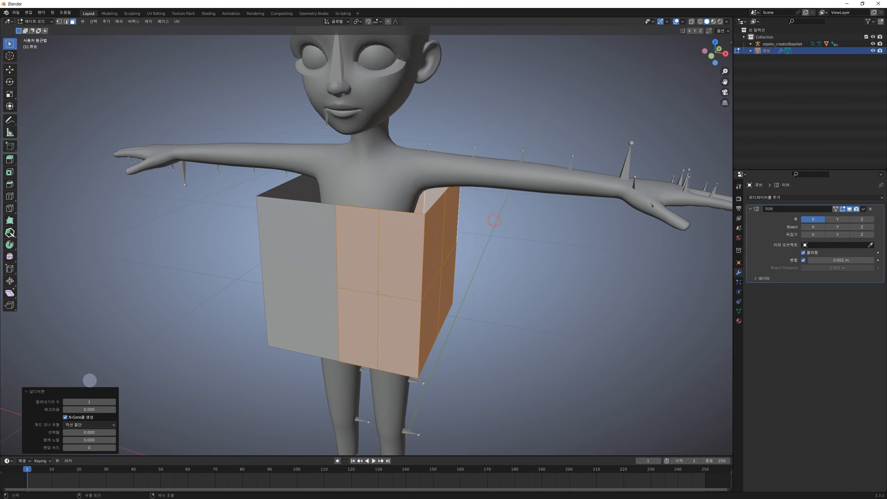
Set the subdivision's number of cuts to 4 for the half box's faces
middle_drag(528, 266, 528, 257)
right_click(505, 198)
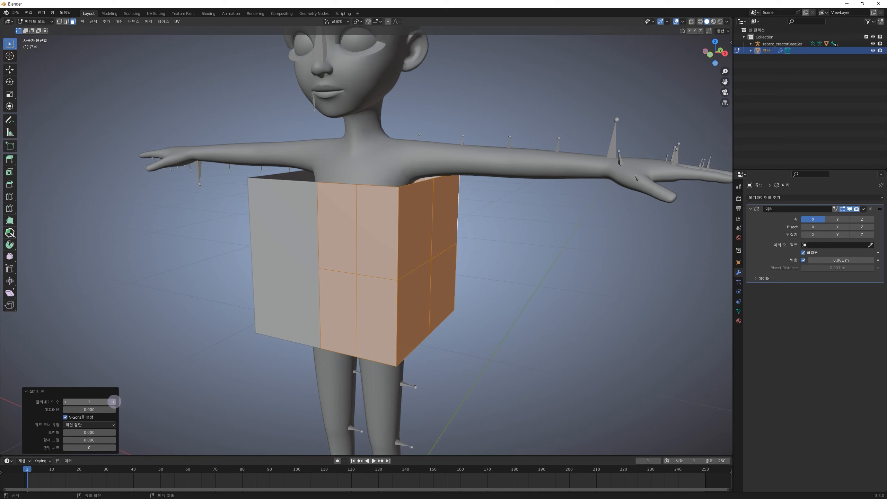
click(114, 402)
click(114, 402)
middle_drag(470, 303, 489, 275)
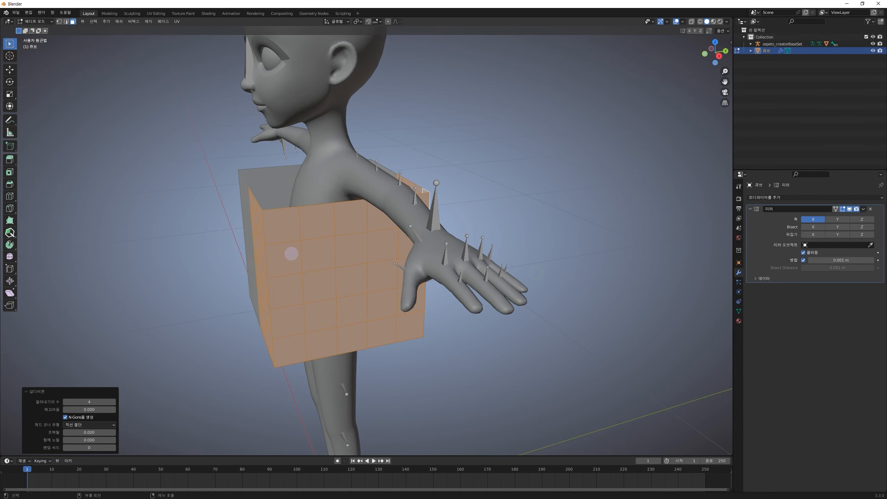
Scale the subdivided half box along the Y axis by about 0.509 to flatten it around the torso
key(s)
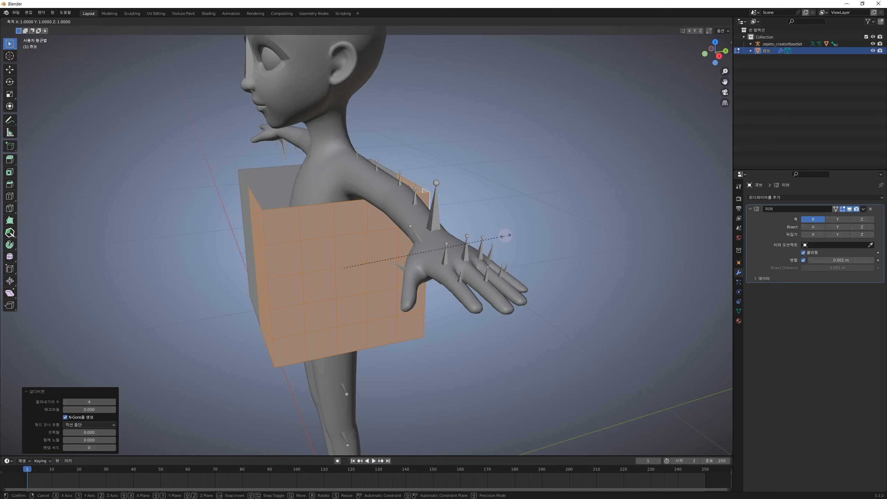
key(y)
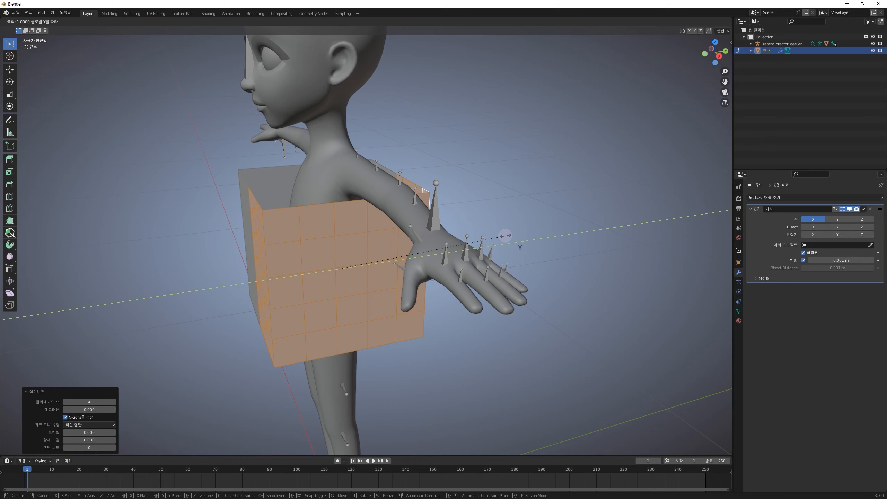
click(427, 254)
middle_drag(426, 257, 453, 266)
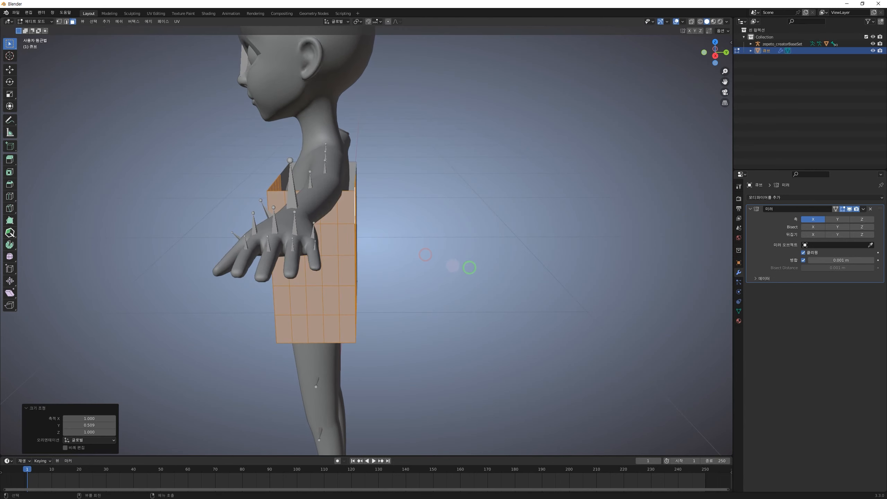
scroll(356, 224, up, 3)
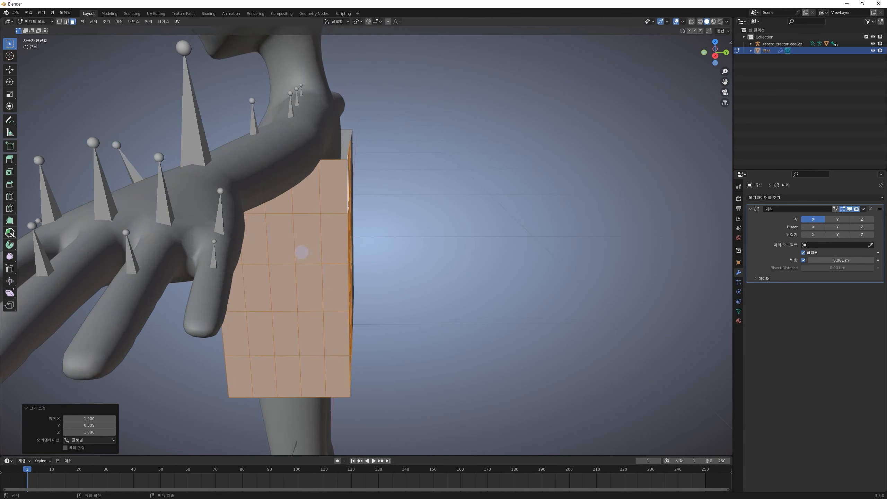
scroll(259, 251, up, 3)
middle_drag(317, 264, 370, 267)
mouse_move(519, 230)
middle_down()
mouse_move(531, 226)
mouse_move(485, 264)
mouse_move(517, 214)
middle_up()
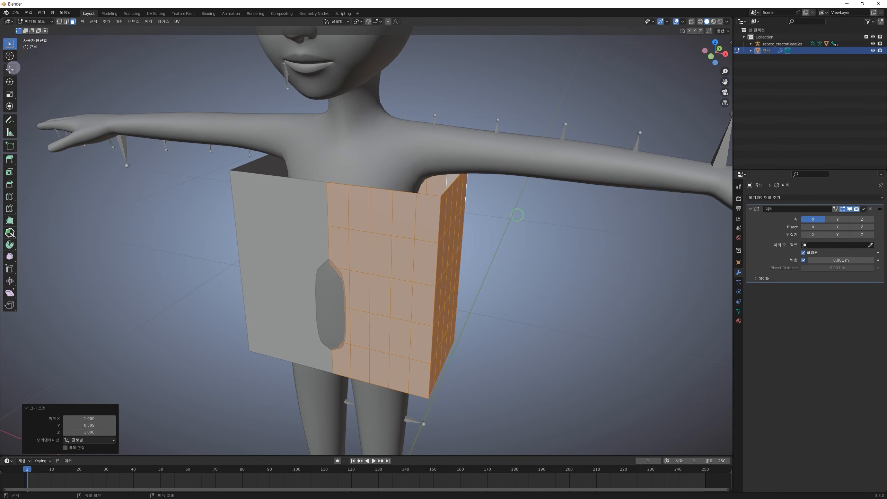
Move the half box forward along Y to cover the belly, and check the fit in back and front orthographic views
click(10, 69)
drag(417, 263, 414, 267)
click(600, 227)
middle_drag(472, 255, 478, 255)
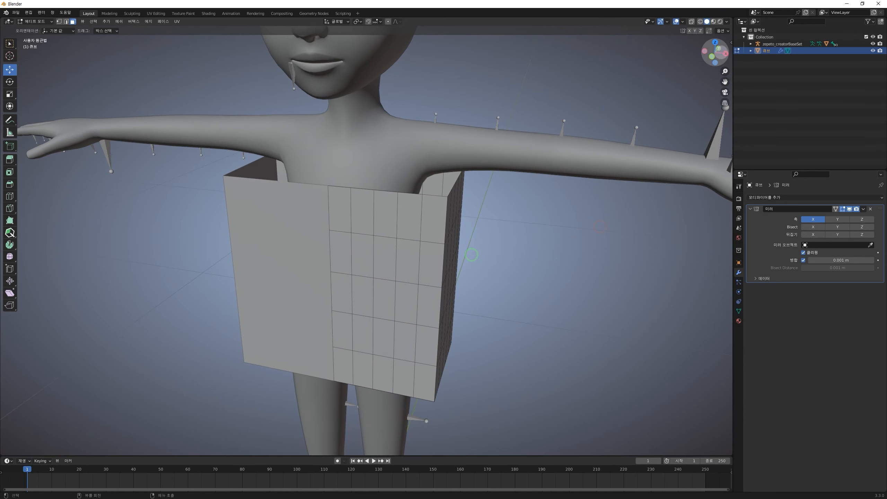
click(711, 57)
shift+middle_drag(440, 212, 468, 245)
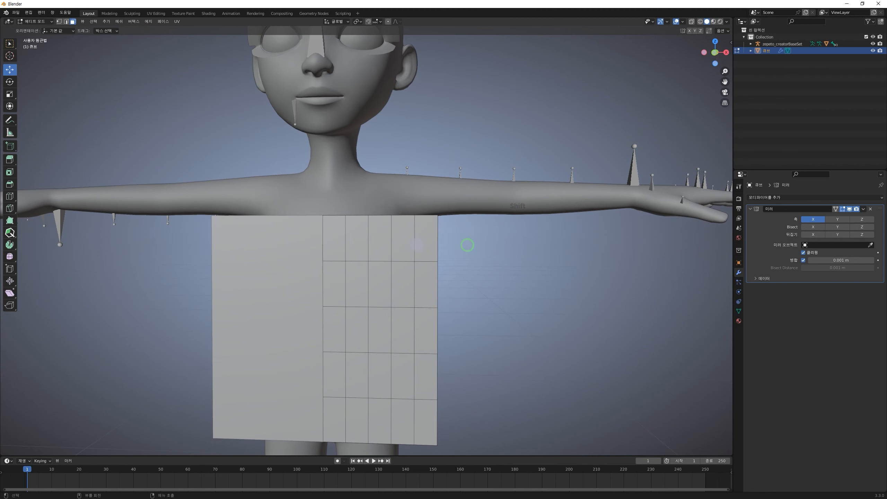
double_click(717, 51)
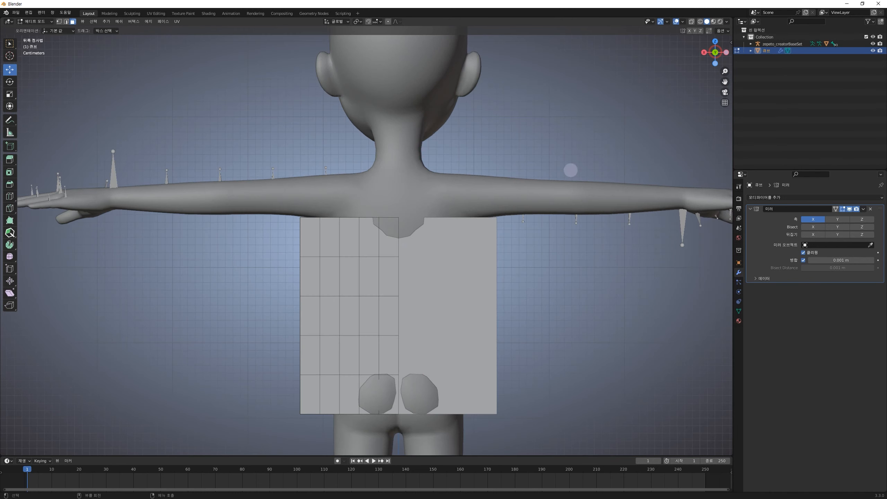
click(716, 52)
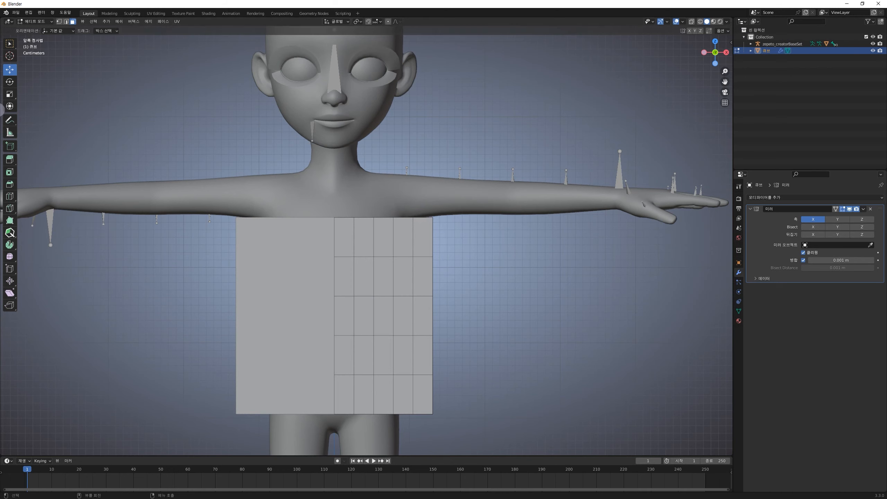
Draw an annotation line along the half box's upper front edge, from beside the neck toward the armpit
click(10, 121)
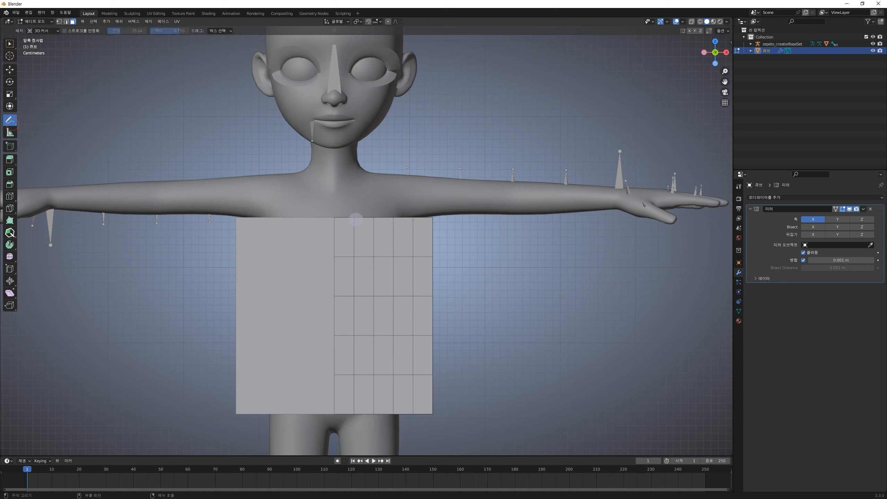
mouse_move(347, 216)
mouse_down()
mouse_move(382, 184)
mouse_move(424, 212)
mouse_up()
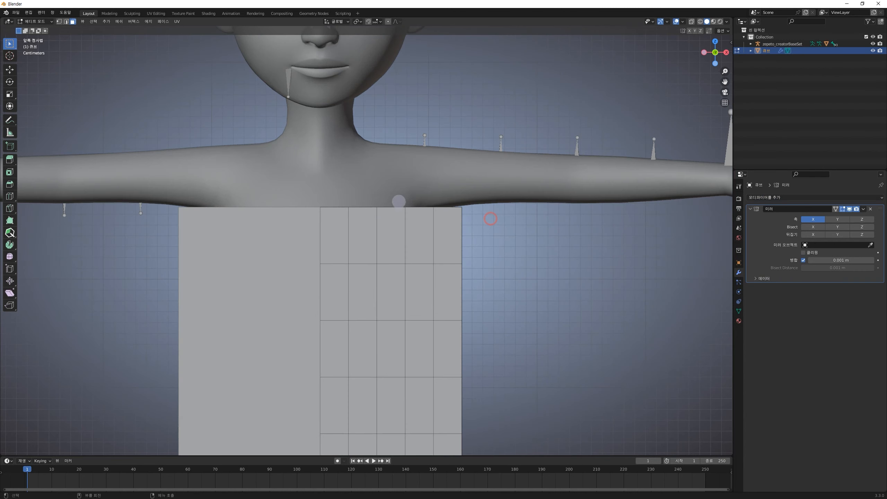
Select the four outer top edges on the half box's front, leaving out the edge next to the centre seam
click(364, 208)
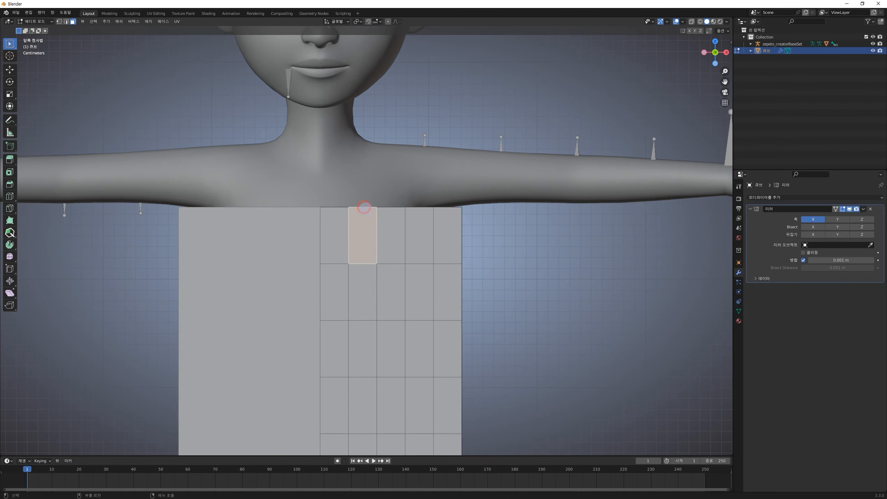
click(355, 197)
shift+middle_drag(389, 197, 400, 215)
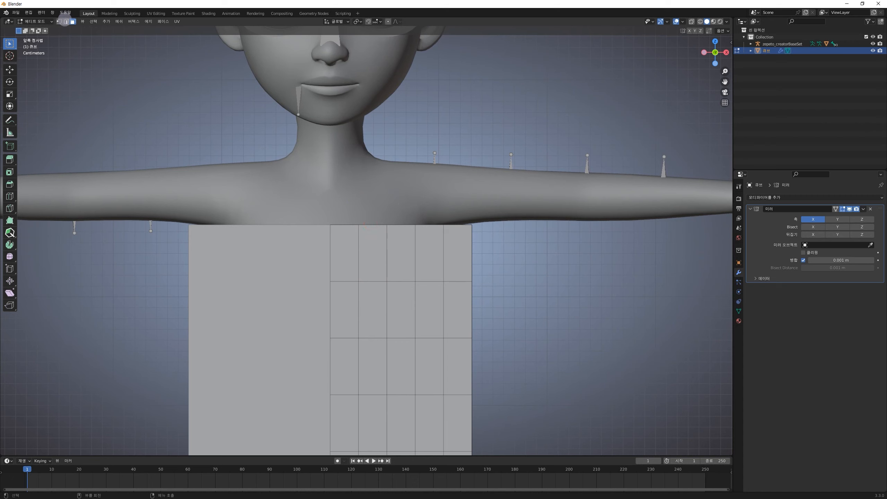
key(2)
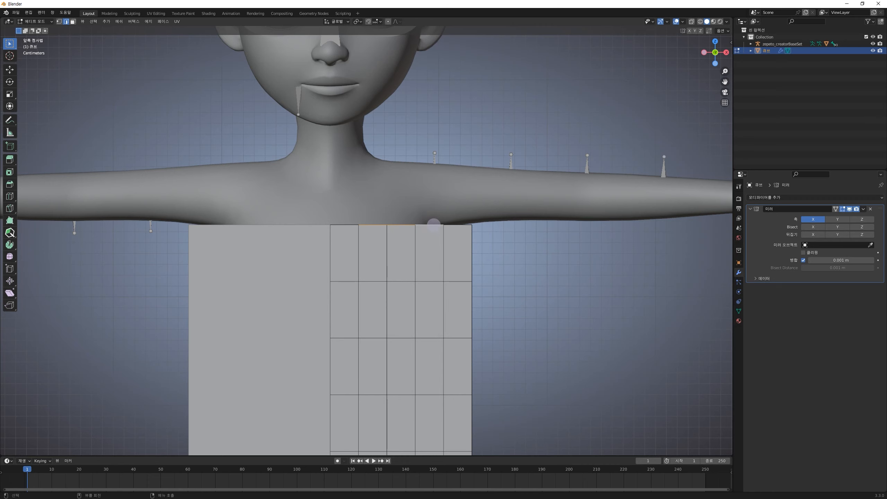
shift+click(460, 225)
shift+middle_drag(424, 190, 426, 206)
scroll(445, 258, up, 1)
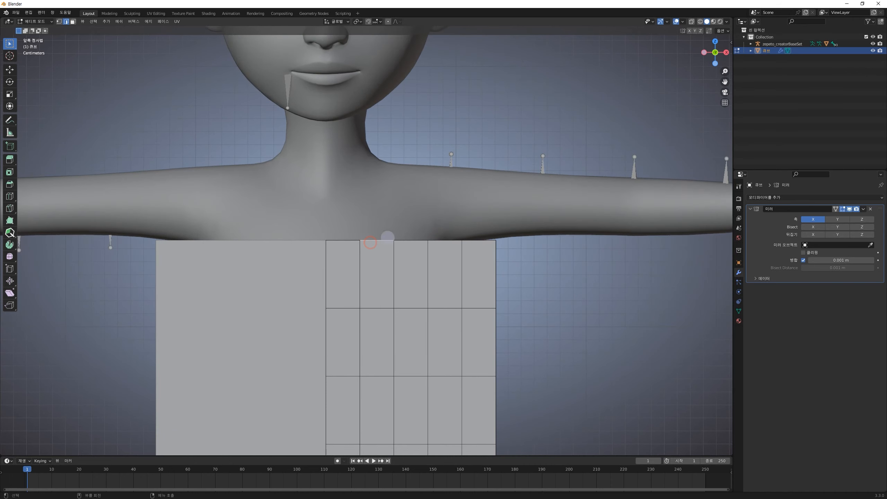
shift+click(476, 261)
shift+click(445, 242)
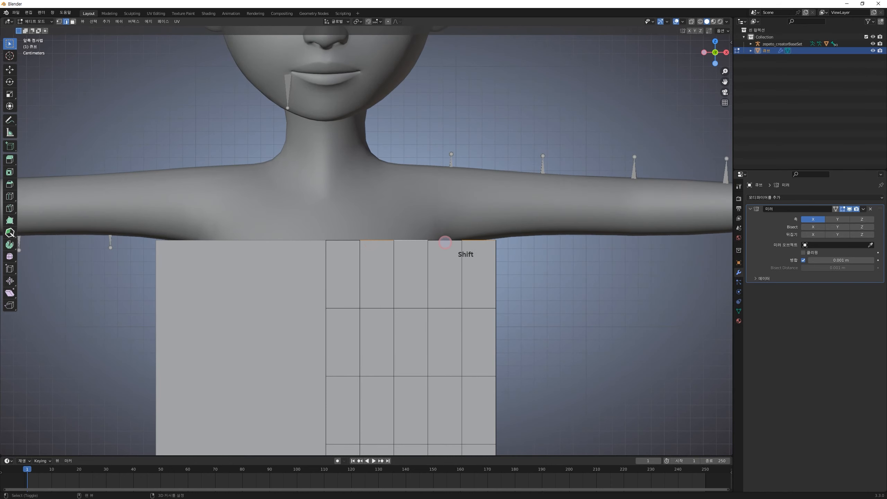
Try extruding the four front top edges about 0.079 m upward along Z as a single row
key(e)
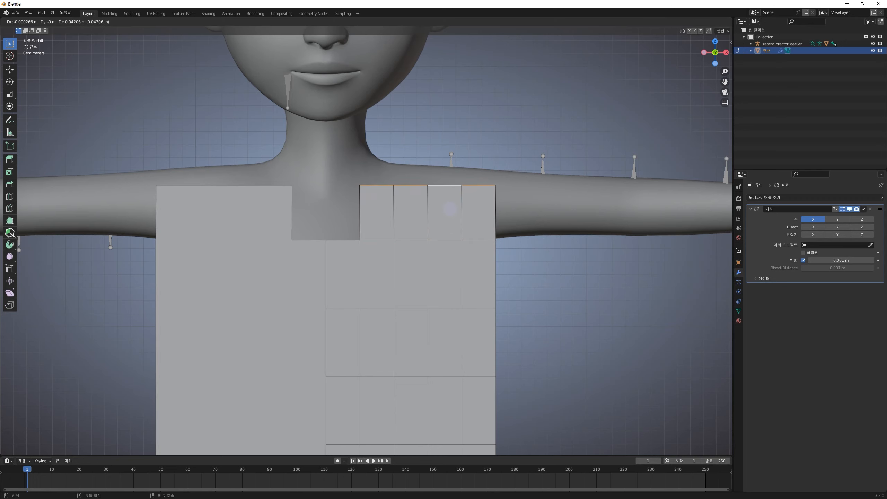
key(z)
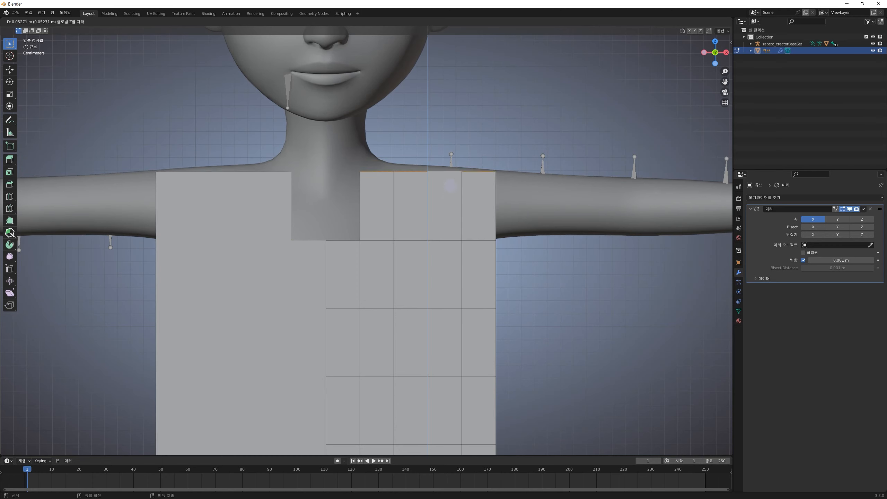
click(451, 160)
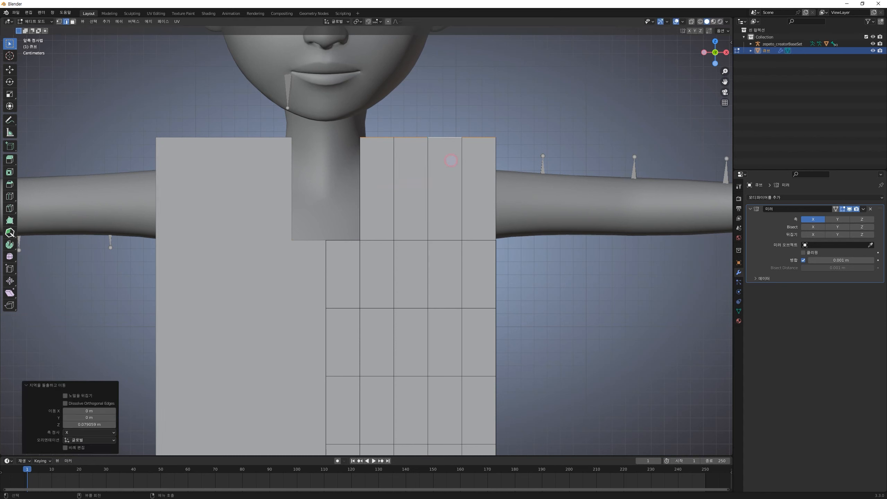
scroll(562, 189, down, 2)
key(ctrl+z)
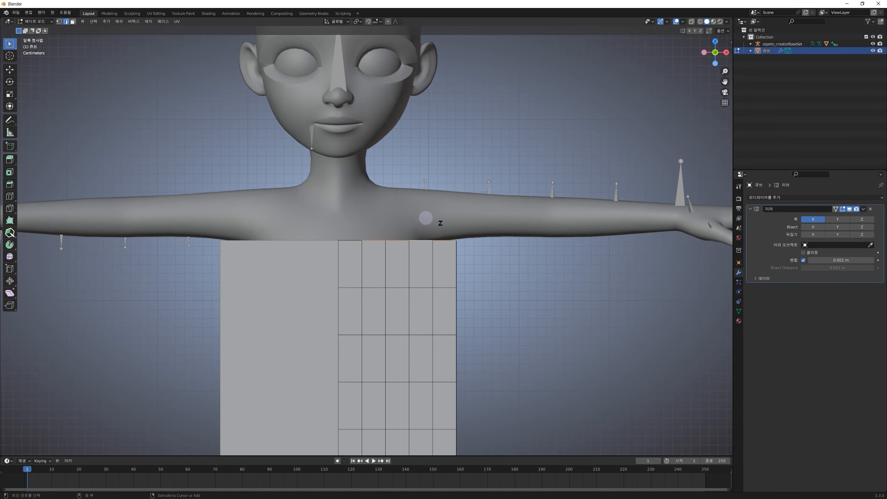
Extrude the four front top edges upward along Z in two rows, about 0.033 m and about 0.035 m high
key(e)
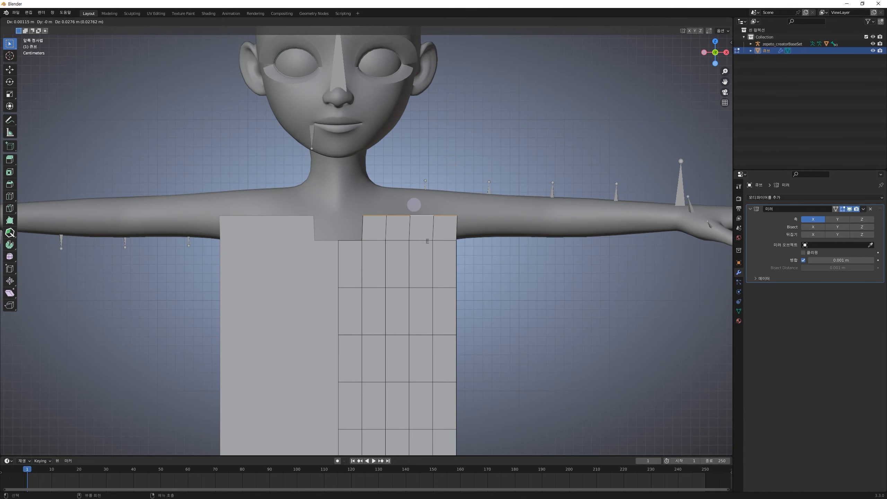
click(415, 201)
key(e)
key(z)
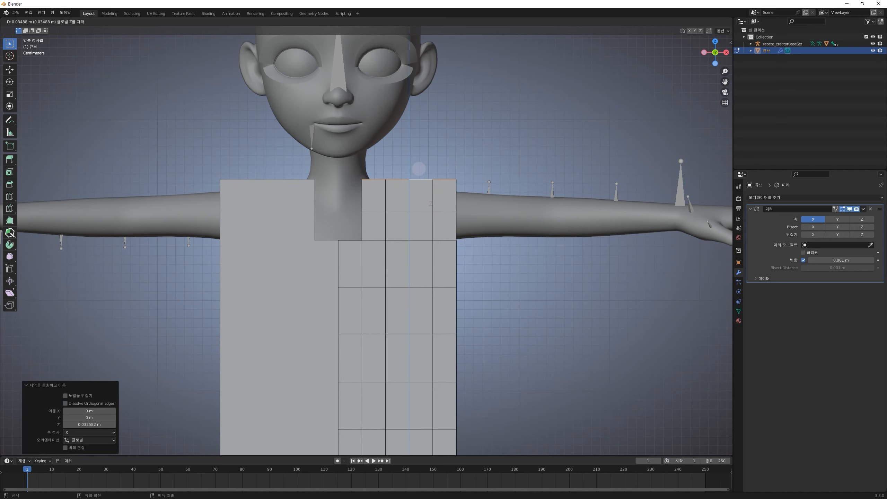
click(418, 169)
Select the whole half box and move it about 0.005 m backward along Y to cover the upper back and buttocks
middle_drag(498, 177, 360, 194)
ctrl+click(303, 261)
click(397, 251)
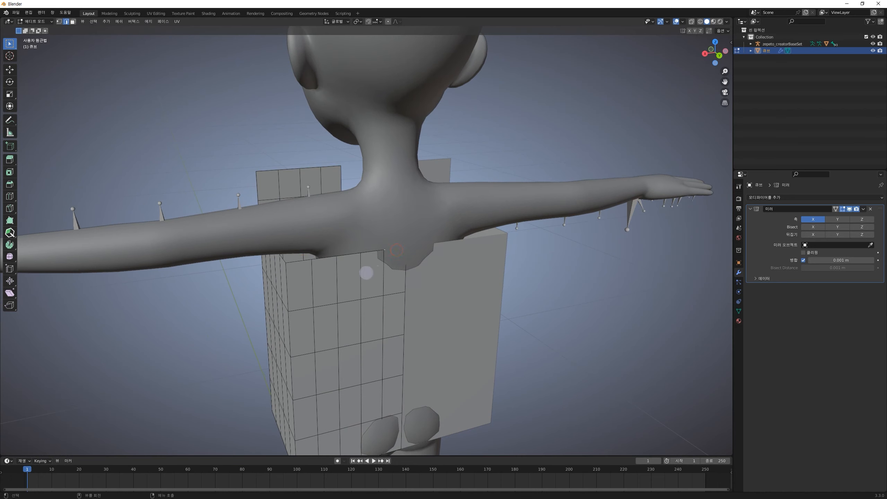
key(a)
click(10, 70)
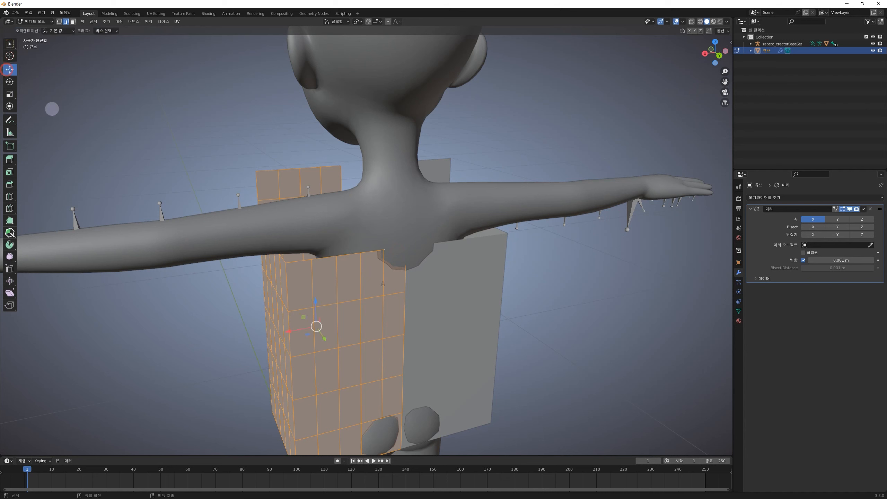
drag(321, 338, 416, 182)
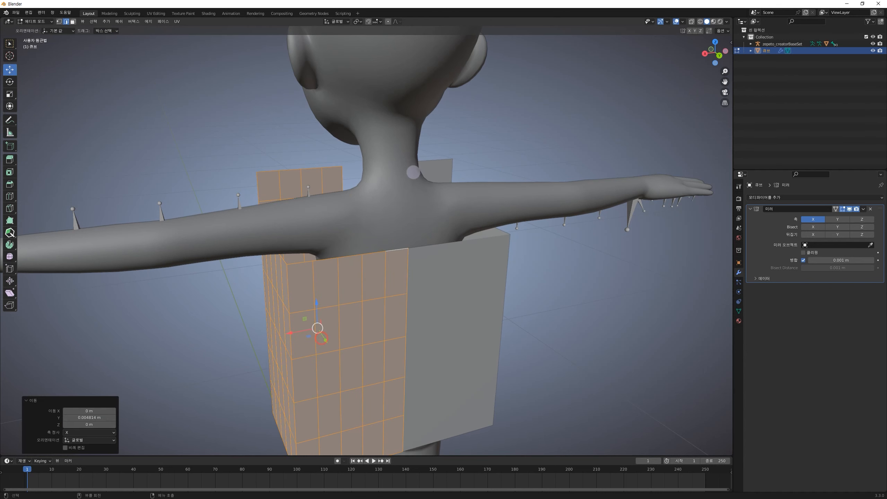
middle_drag(374, 186, 413, 167)
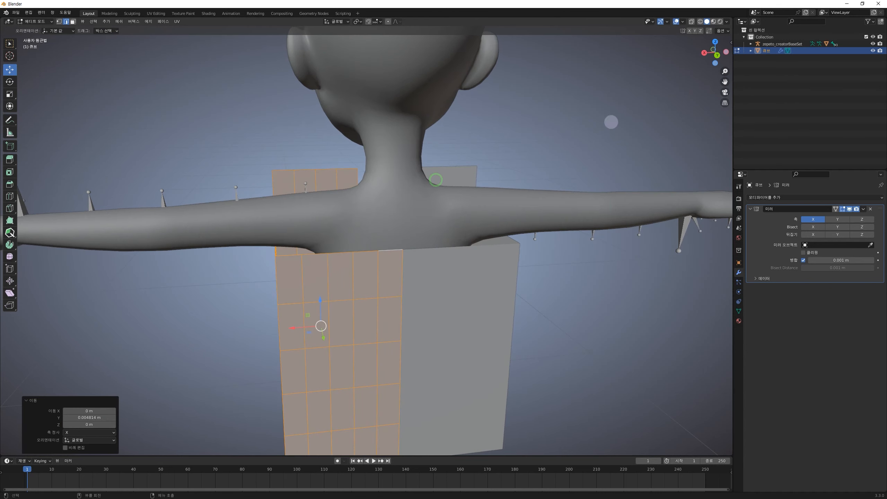
Extrude the half box's five back top edges upward along Z in two rows, about 0.042 m and about 0.035 m high
click(391, 250)
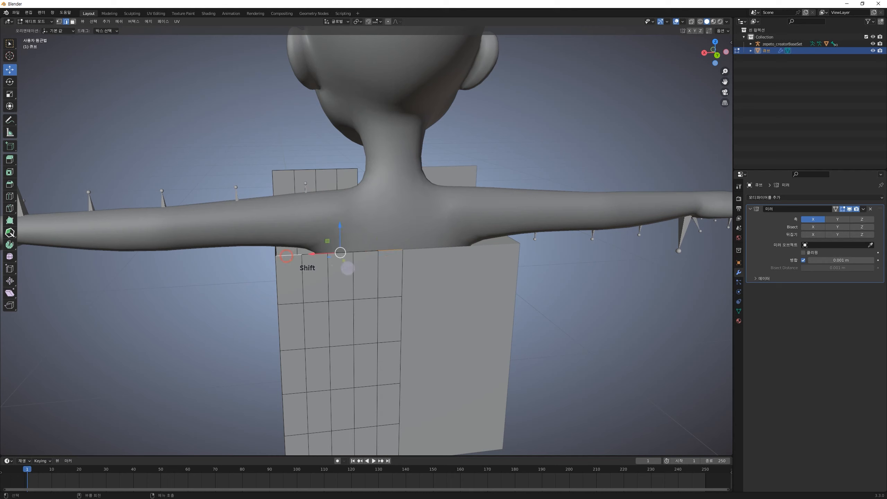
ctrl+click(296, 257)
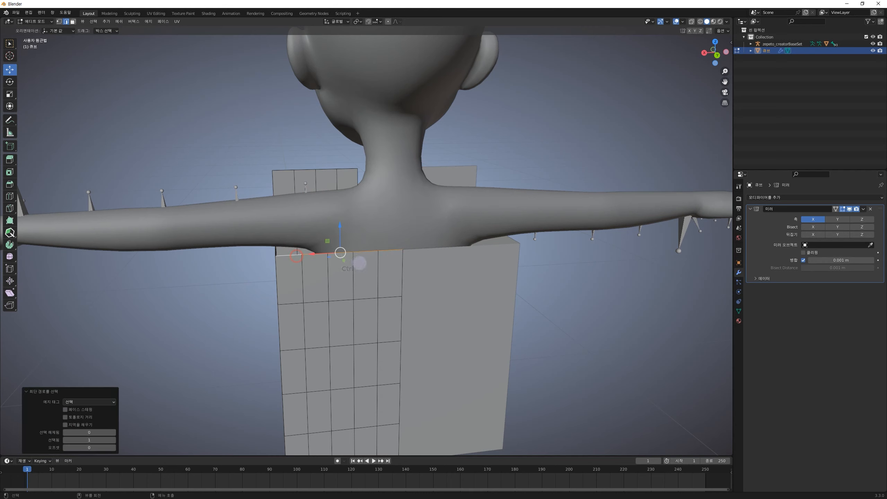
key(g)
key(z)
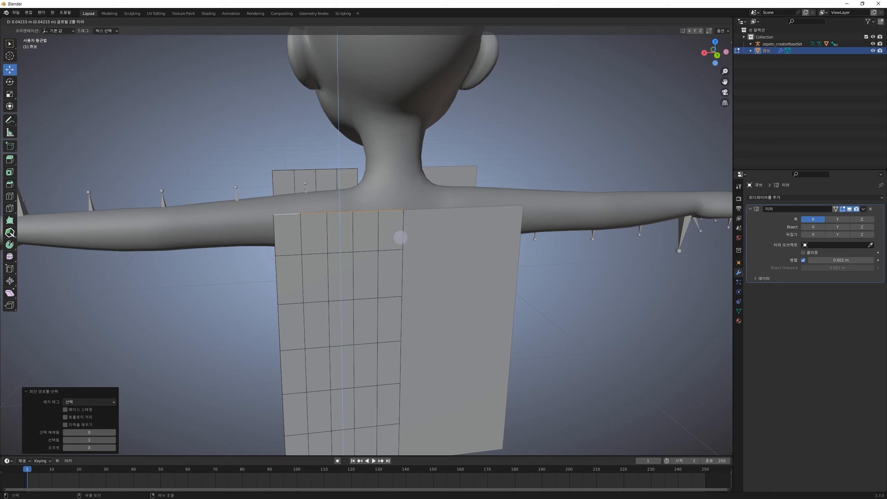
click(401, 238)
key(e)
click(401, 204)
middle_drag(358, 209, 379, 200)
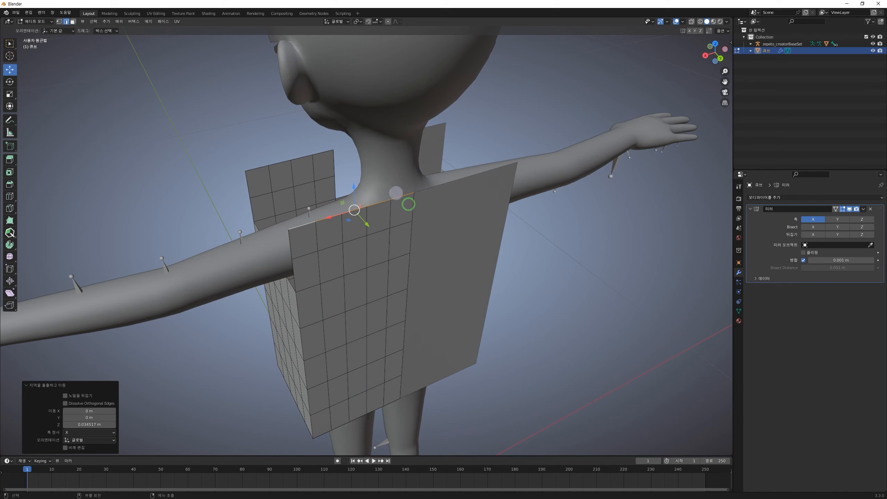
Select the three outer top edges on the half box's back, leaving out the two edges nearest the centre seam
click(404, 191)
click(359, 209)
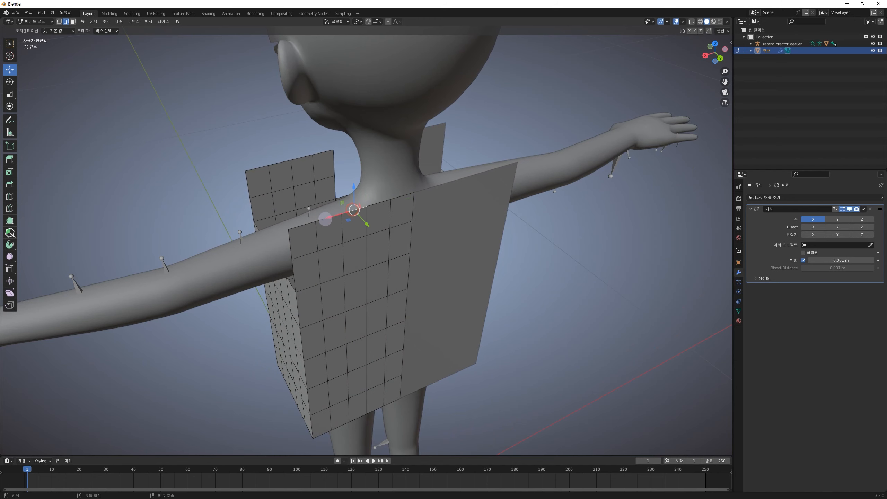
shift+click(303, 224)
middle_drag(267, 251, 337, 250)
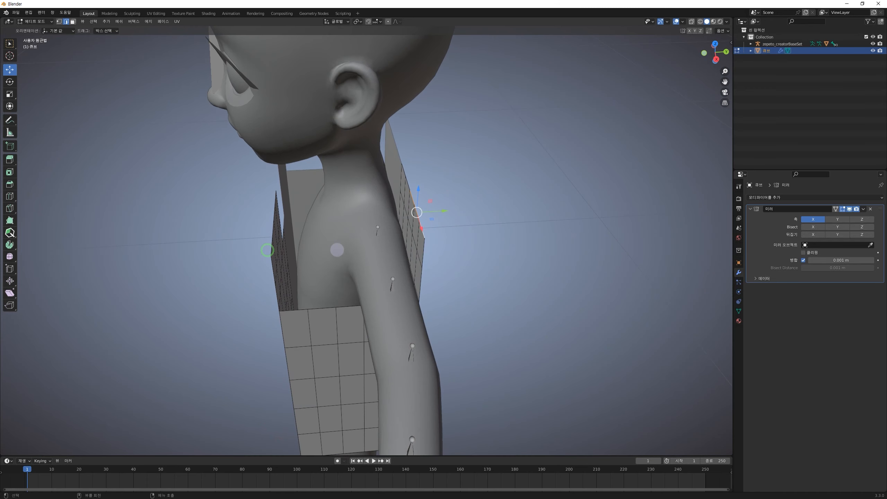
middle_drag(267, 251, 456, 241)
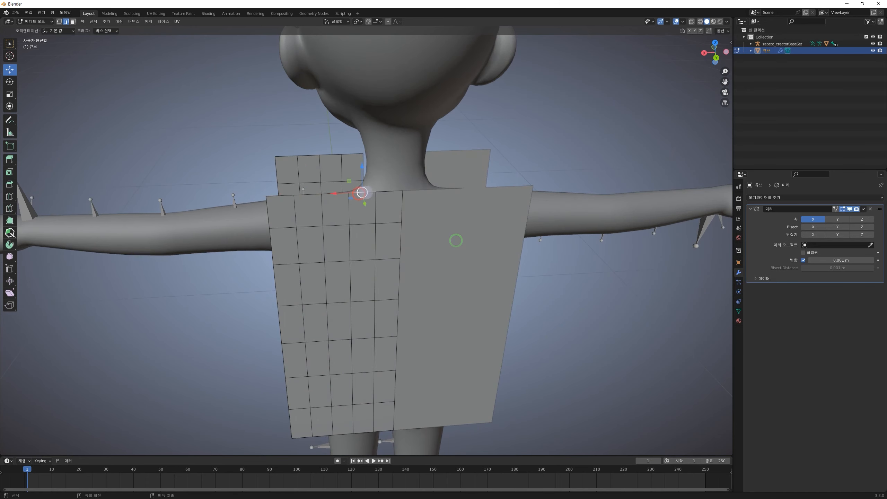
middle_drag(284, 195, 369, 209)
click(343, 208)
shift+click(321, 210)
middle_drag(347, 232, 350, 231)
click(361, 212)
ctrl+click(321, 224)
scroll(363, 229, up, 2)
shift+middle_drag(364, 228, 372, 248)
middle_drag(371, 248, 361, 235)
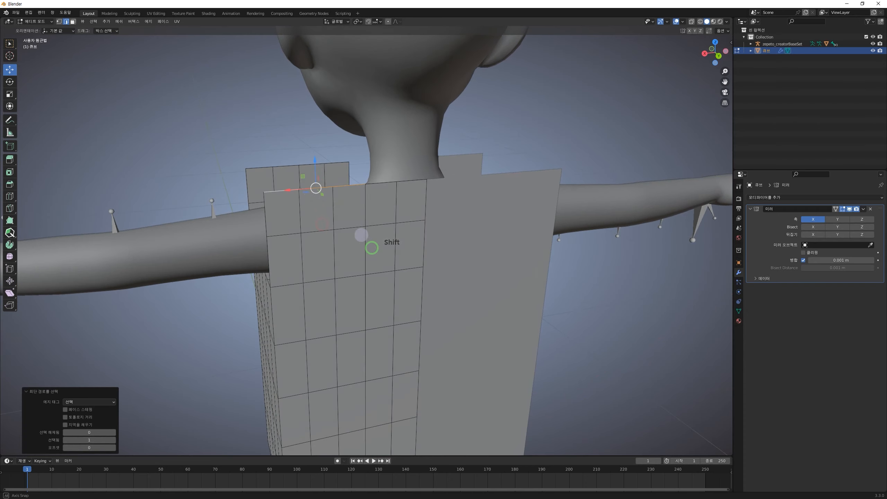
middle_drag(317, 193, 370, 220)
key(g)
key(z)
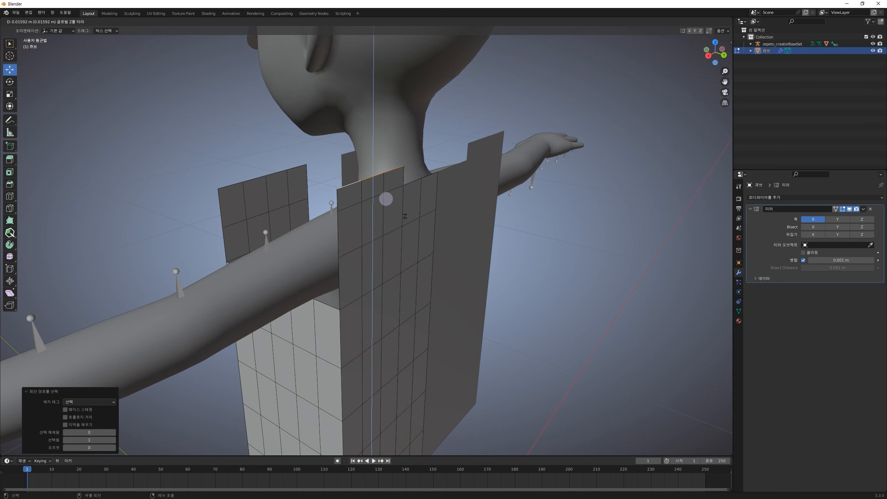
key(x)
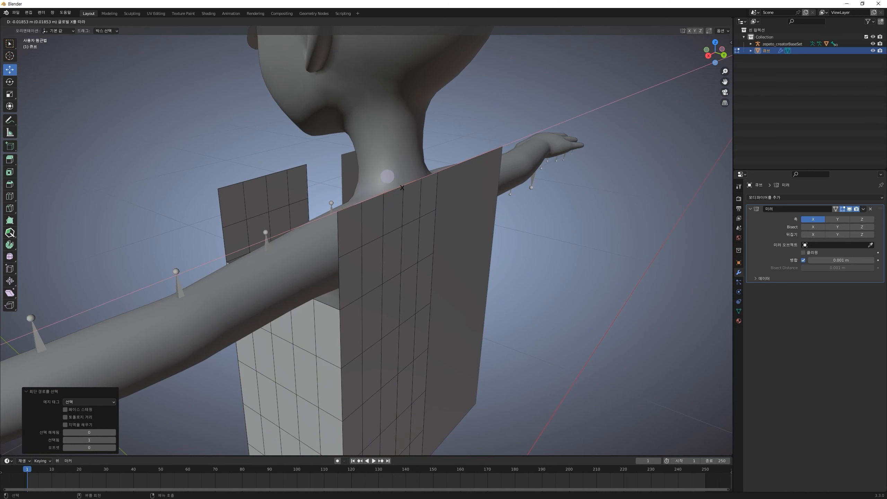
click(388, 180)
Extrude the three back top edges forward along Y over the shoulder in three rows, the first two about 0.033 m deep each
key(e)
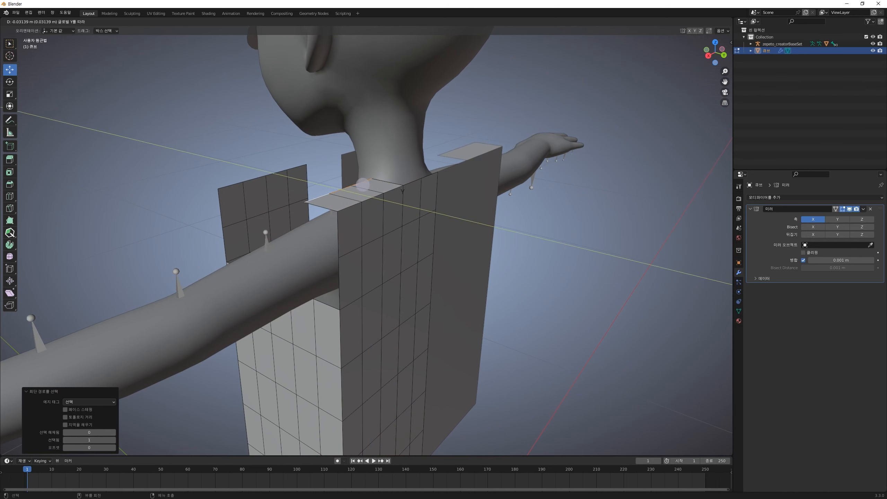
click(361, 184)
middle_drag(326, 206, 363, 212)
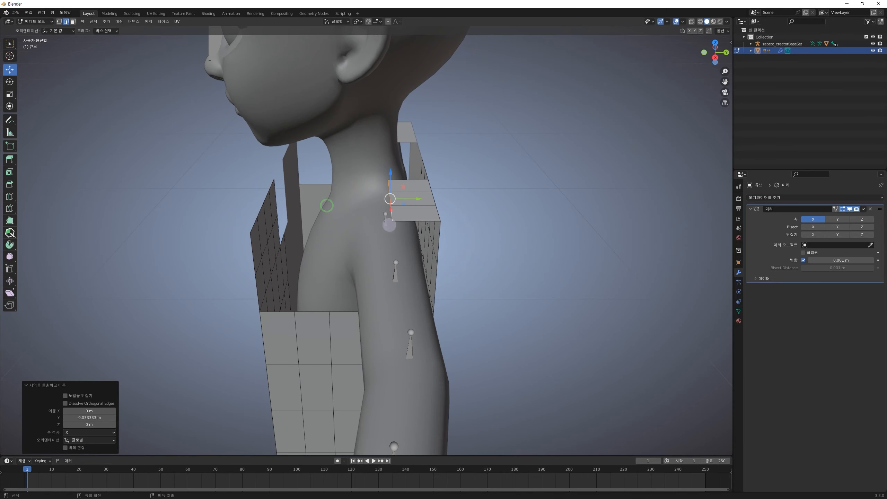
key(e)
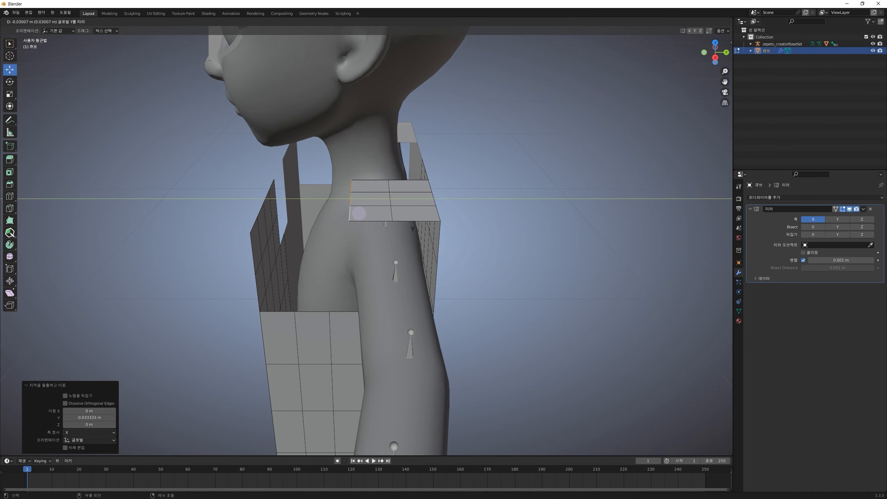
click(355, 212)
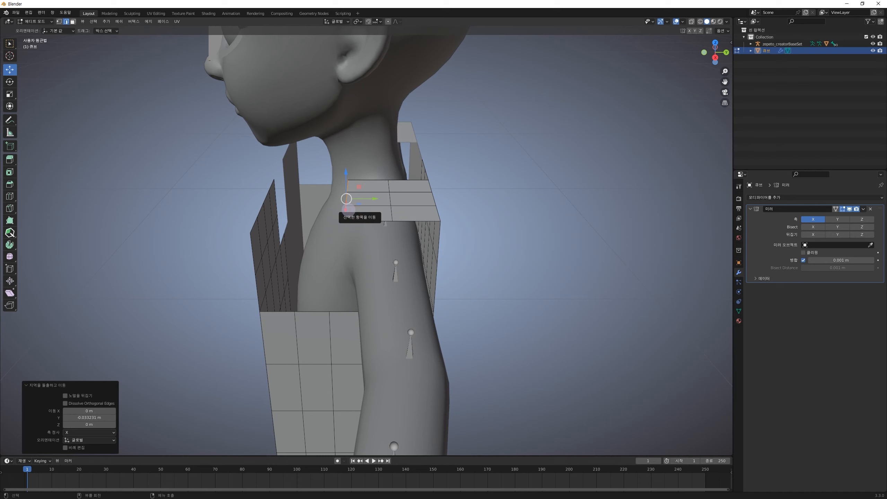
key(e)
key(y)
click(309, 210)
Join the three outer top edges on the front to the shoulder strip's three front edges with Bridge Edge Loops
middle_drag(258, 219, 327, 219)
click(384, 224)
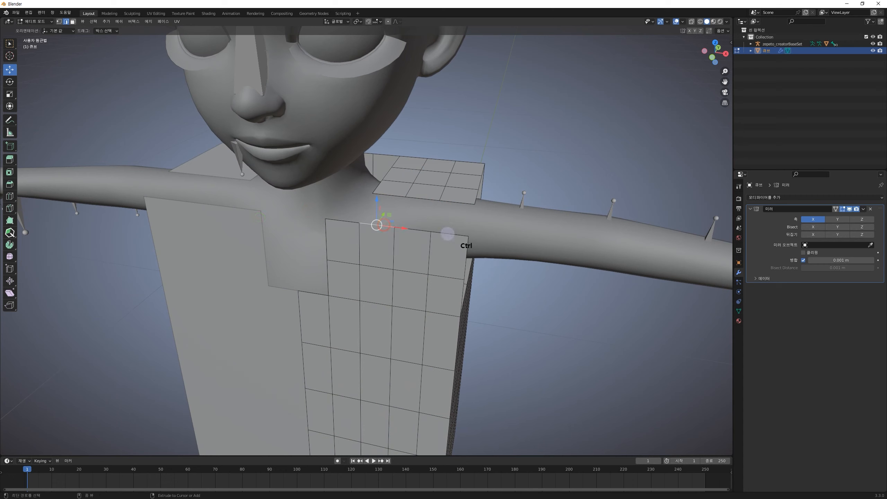
ctrl+click(448, 234)
ctrl+click(452, 200)
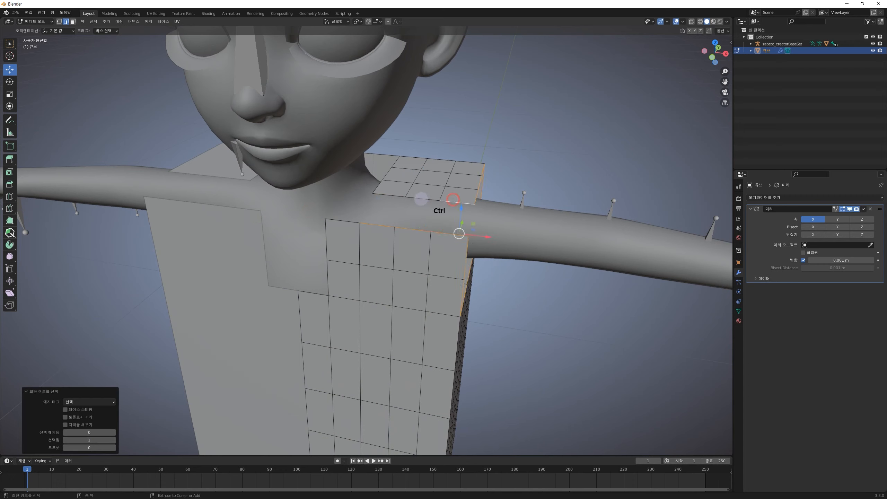
key(ctrl+z)
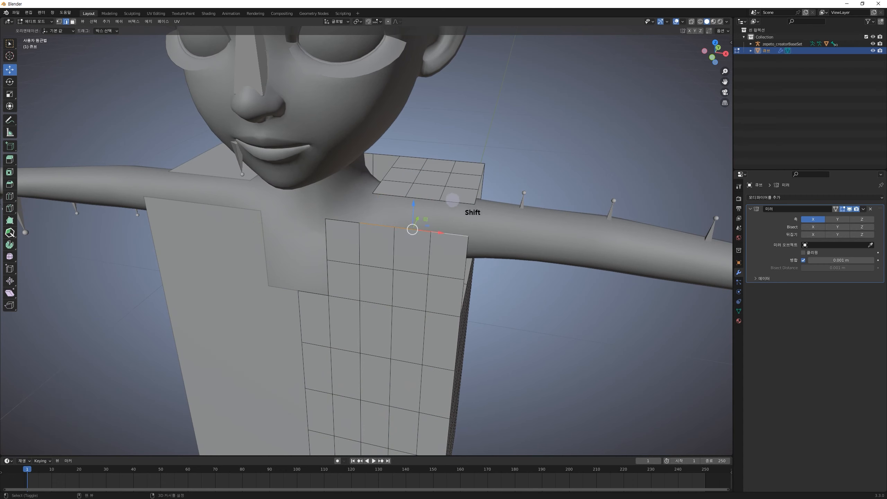
shift+click(396, 195)
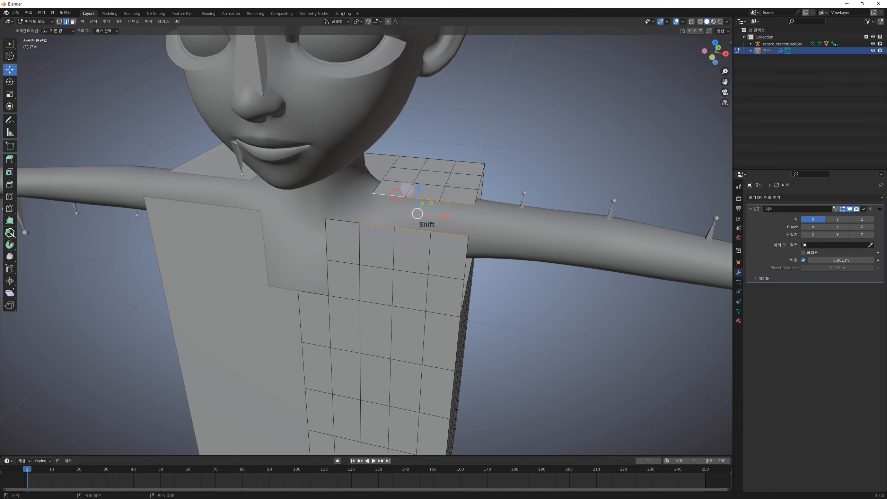
middle_drag(469, 223, 279, 227)
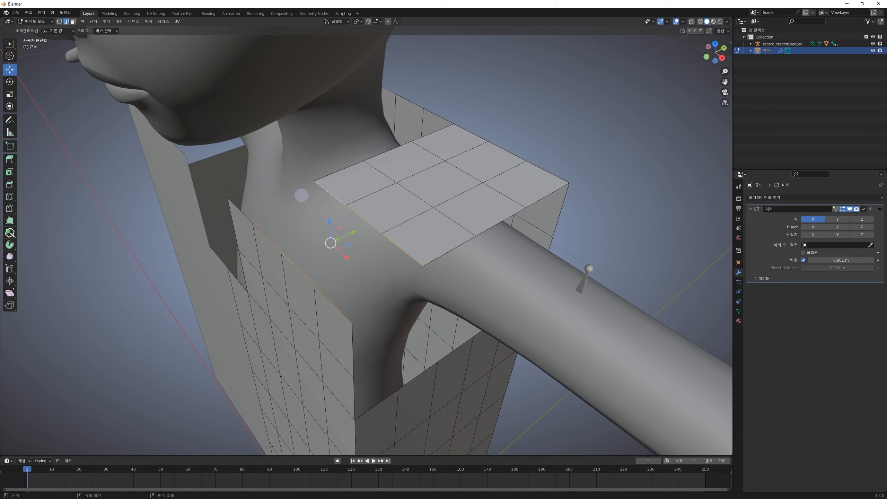
right_click(379, 165)
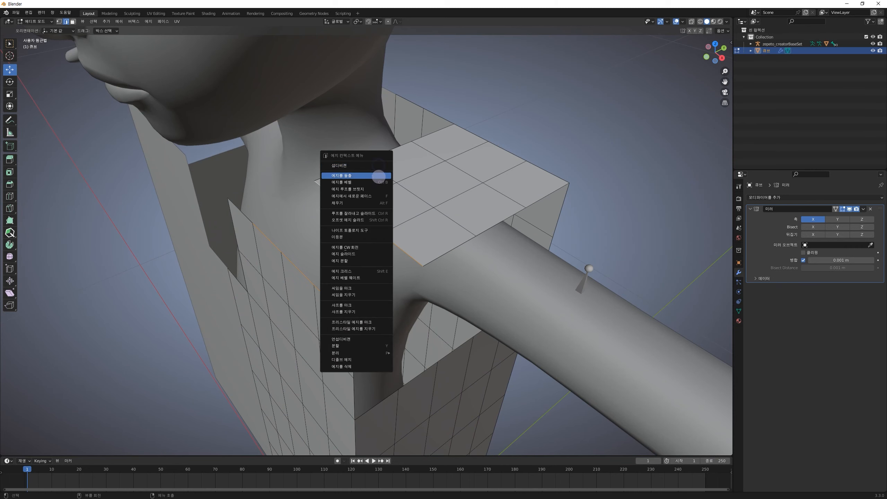
click(378, 189)
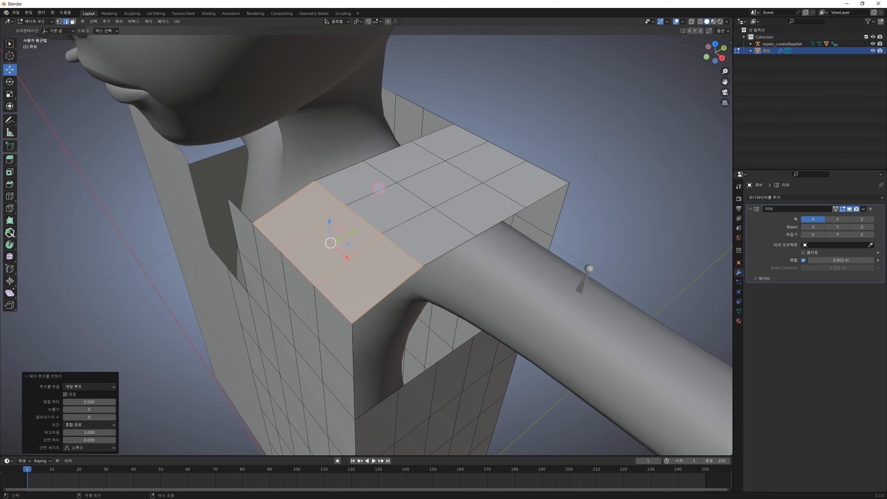
middle_drag(379, 189, 415, 230)
middle_drag(389, 169, 282, 163)
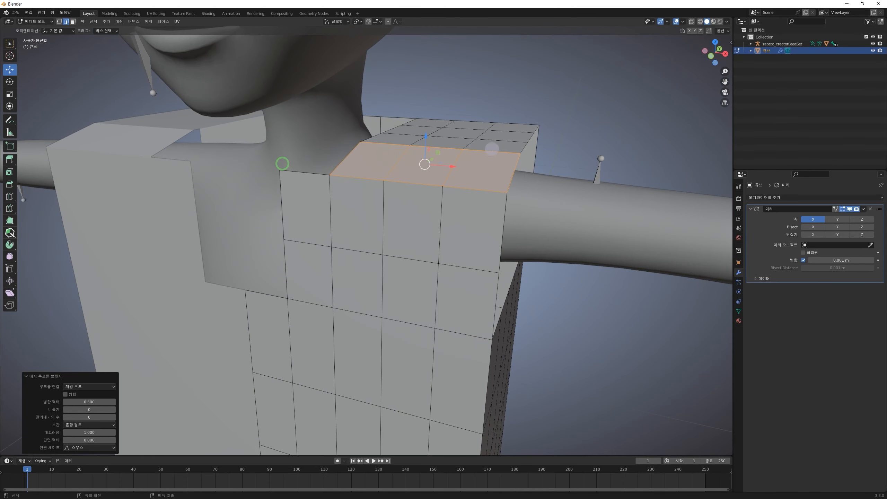
Merge the front neckline's inner top vertex into the neighbouring outer vertex with Merge At Last, slanting the neckline
click(561, 114)
scroll(563, 163, down, 3)
middle_drag(565, 167, 590, 163)
click(353, 194)
middle_drag(437, 210, 436, 208)
scroll(436, 208, down, 1)
click(369, 196)
middle_drag(393, 236, 367, 220)
scroll(367, 221, up, 3)
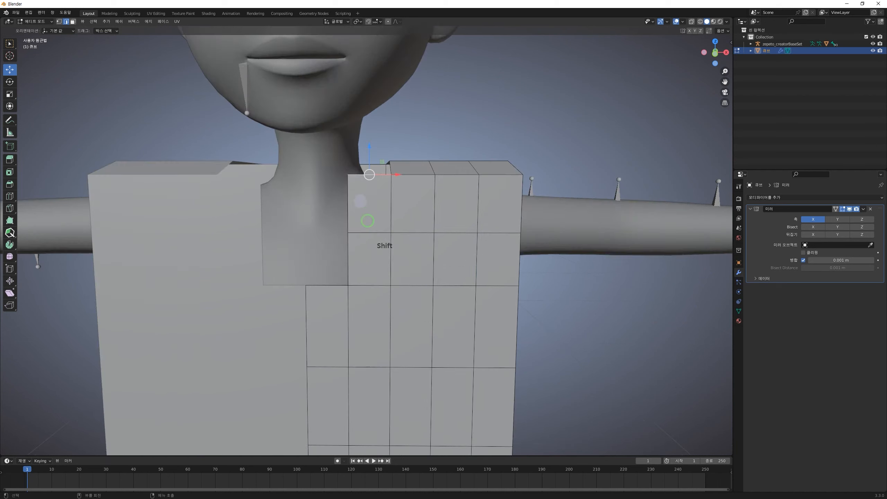
key(1)
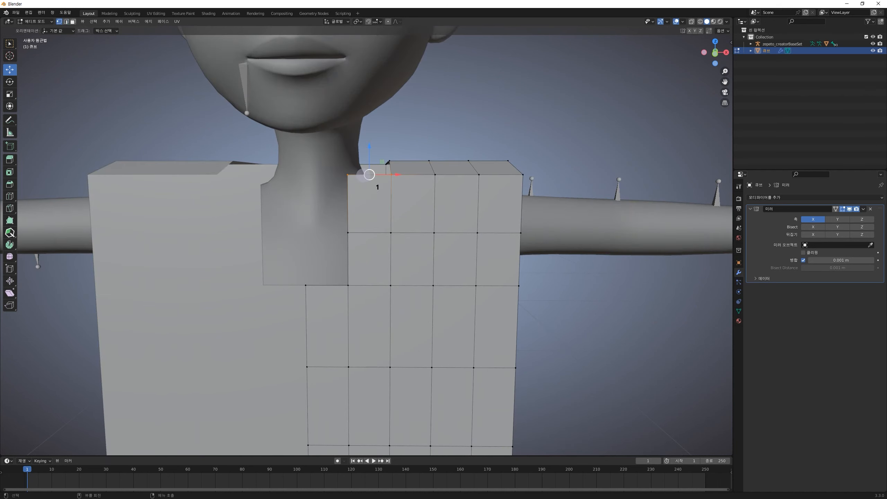
click(349, 174)
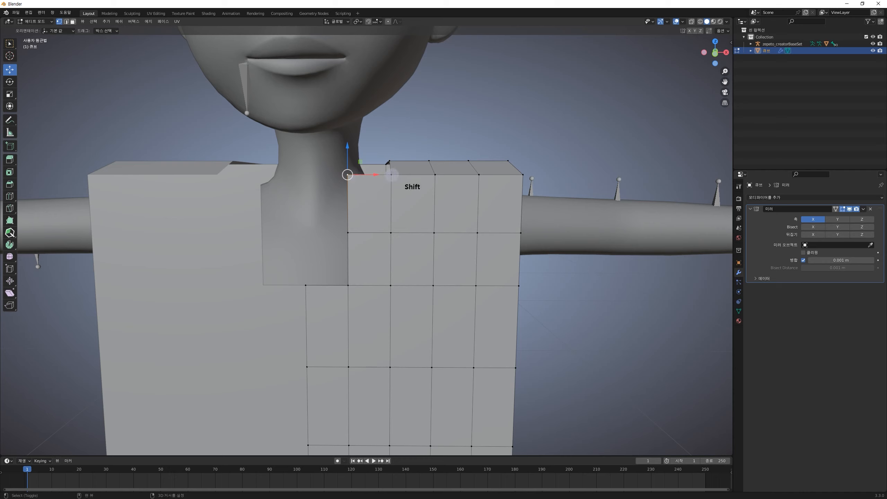
shift+click(392, 175)
key(m)
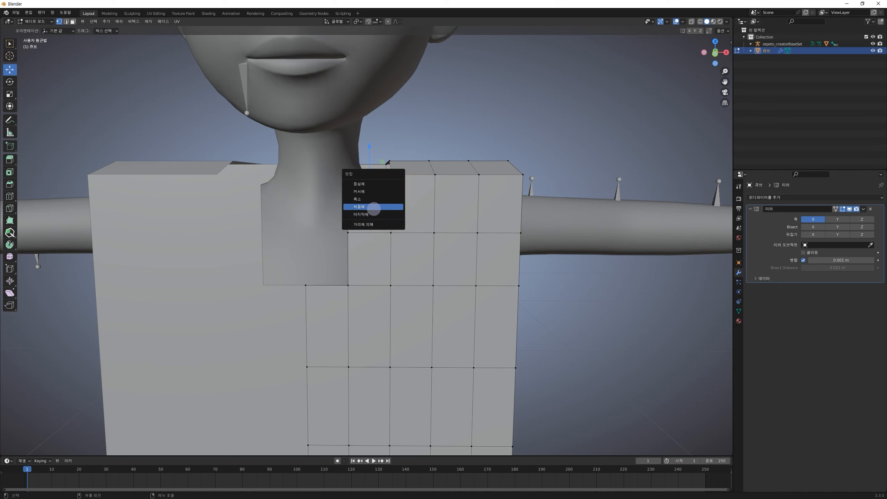
click(367, 216)
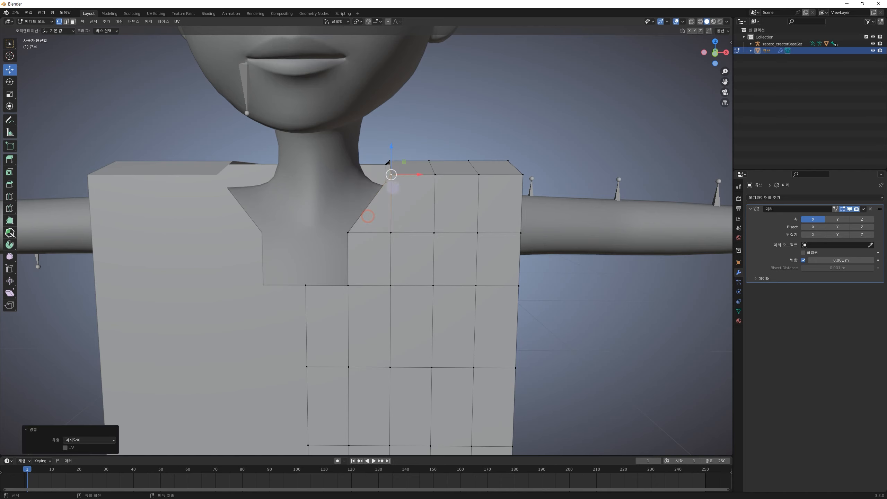
Leave Edit Mode on the shirt and add a Monkey mesh to the scene as a separate object
click(578, 249)
scroll(543, 264, down, 2)
shift+middle_drag(504, 266, 400, 212)
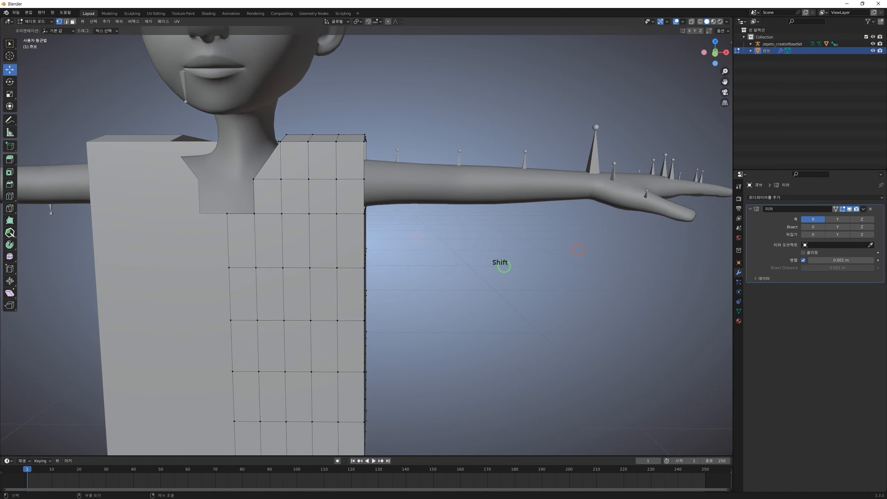
key(Tab)
click(490, 262)
key(shift+a)
mouse_move(432, 260)
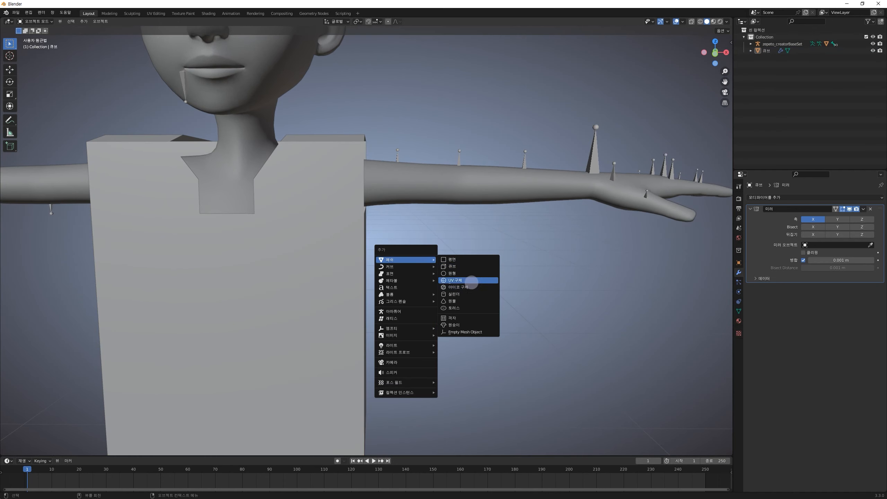
click(470, 325)
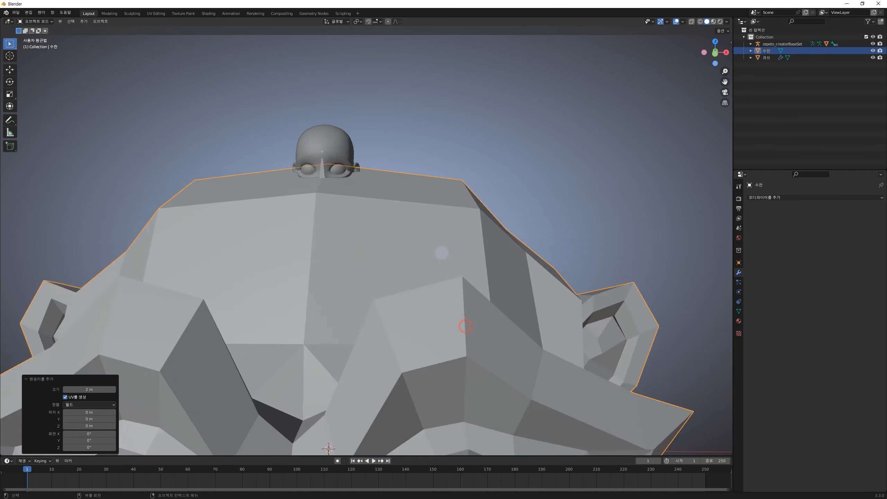
Scale the monkey to about 0.167 and move it beside the avatar, about 0.470 m in X, 0.075 m in Y and 0.539 m in Z
scroll(531, 268, down, 4)
shift+middle_drag(527, 268, 449, 216)
key(s)
click(318, 245)
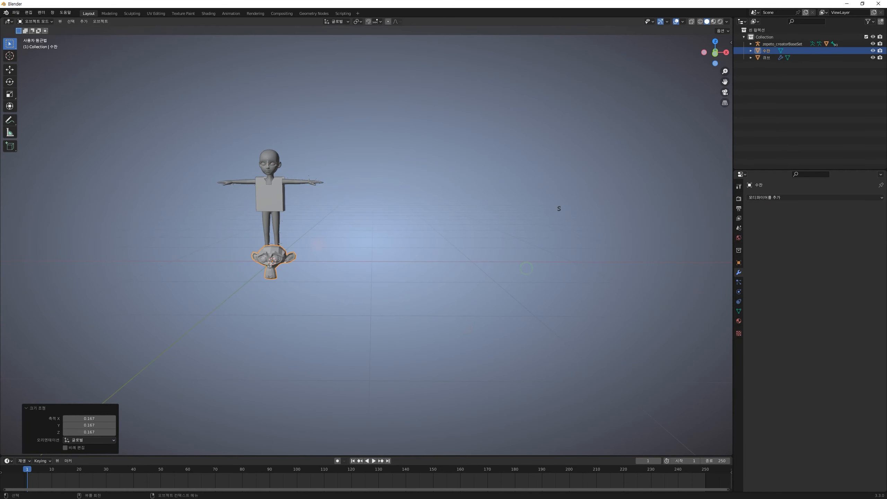
key(Tab)
key(Tab)
key(g)
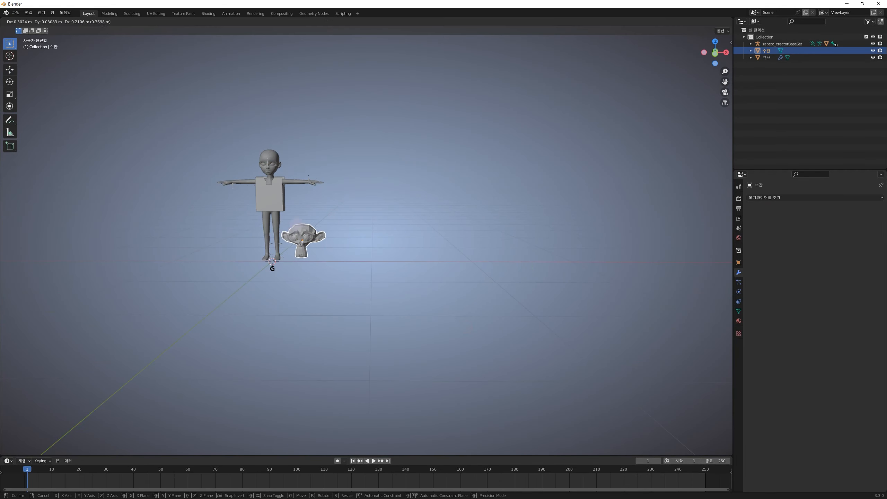
click(304, 203)
Enter Edit Mode on the monkey and select a patch of vertices across the crown of its head, finishing with the front one
scroll(294, 180, up, 5)
shift+middle_drag(296, 180, 386, 284)
scroll(367, 258, up, 3)
shift+middle_drag(291, 214, 317, 265)
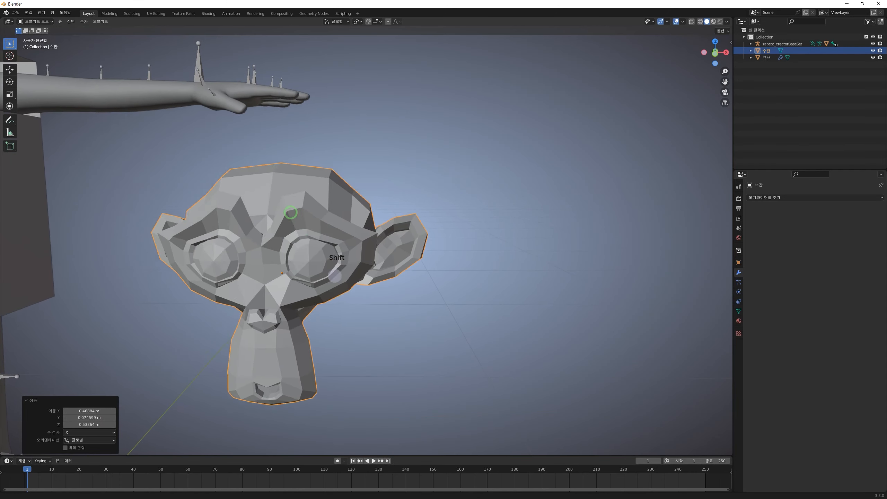
key(Tab)
middle_drag(408, 198, 391, 208)
click(308, 193)
scroll(310, 195, up, 3)
shift+middle_drag(296, 200, 350, 255)
middle_drag(350, 255, 289, 245)
shift+drag(296, 101, 464, 220)
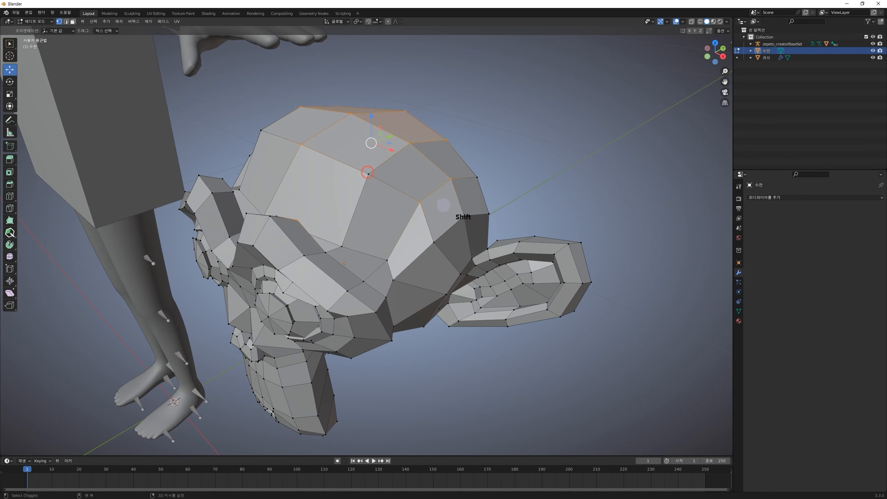
shift+click(368, 173)
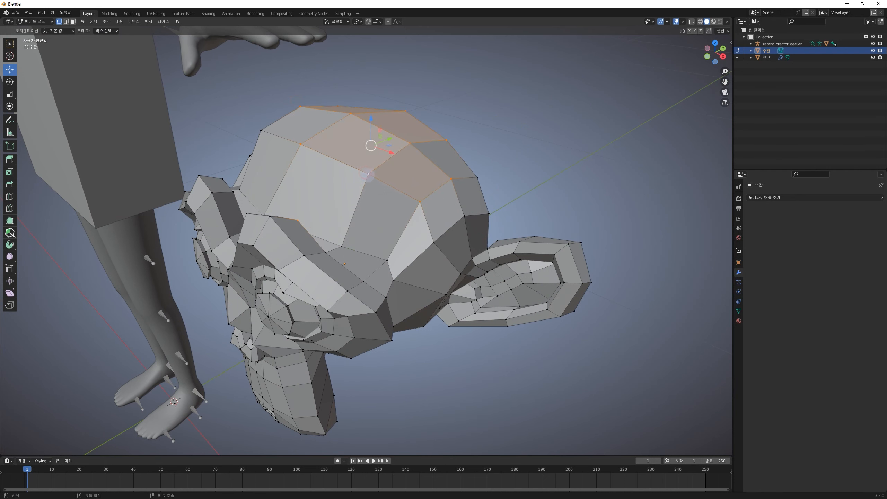
middle_drag(390, 178, 386, 178)
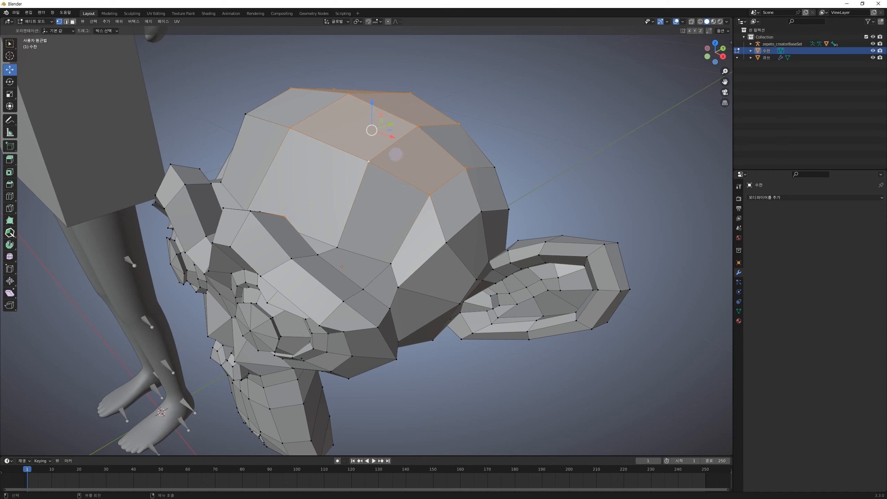
Try merging the selected crown vertices into the last-picked front vertex, and undo the merge
key(m)
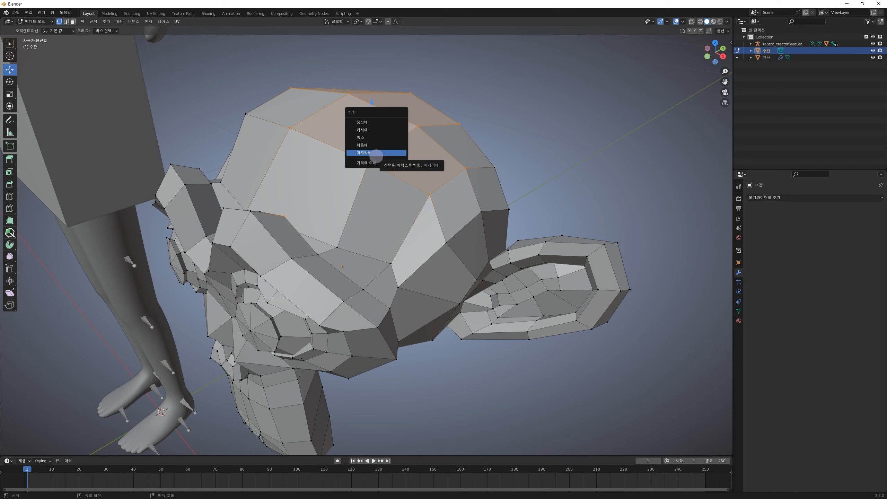
click(381, 145)
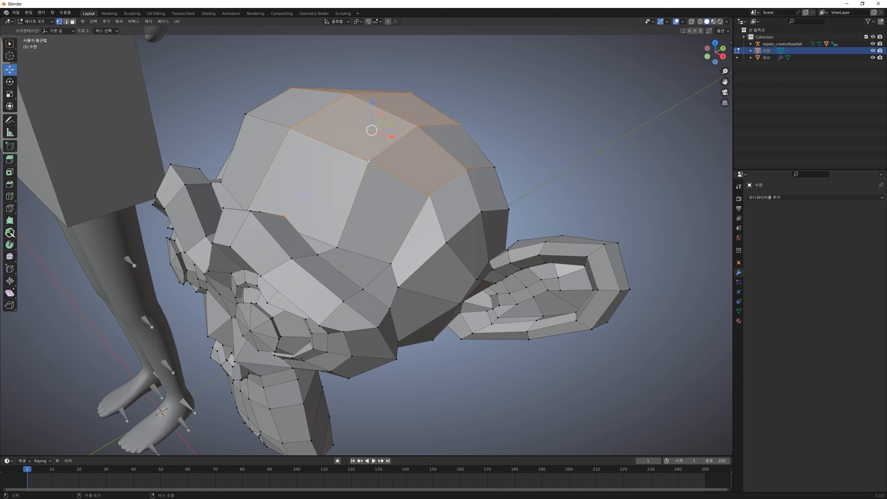
key(m)
click(391, 143)
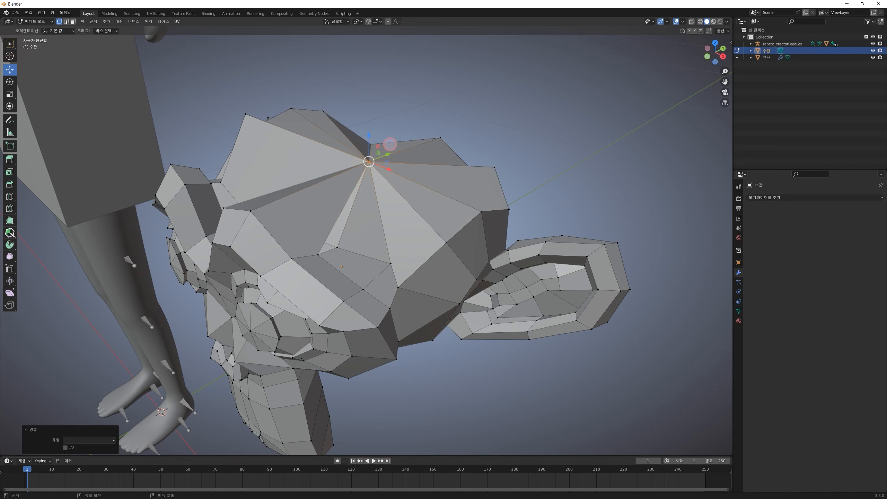
key(ctrl+z)
Select six crown vertices one by one around two adjoining faces, try Merge At First, and undo it
click(370, 161)
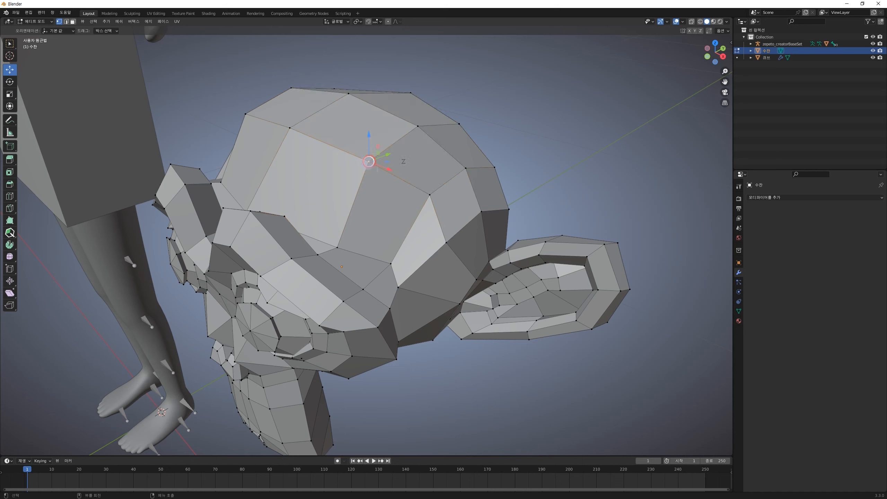
shift+click(433, 196)
shift+click(467, 175)
shift+click(419, 127)
shift+click(349, 95)
shift+click(295, 128)
key(m)
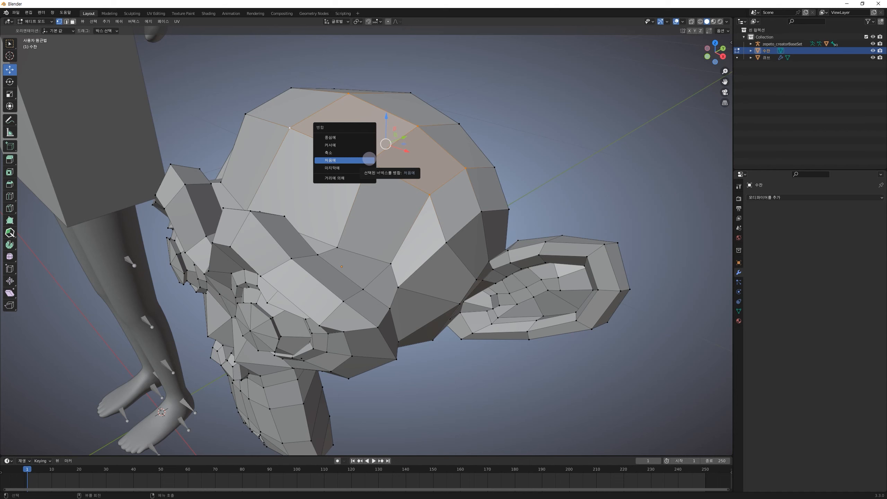
click(367, 161)
key(ctrl+z)
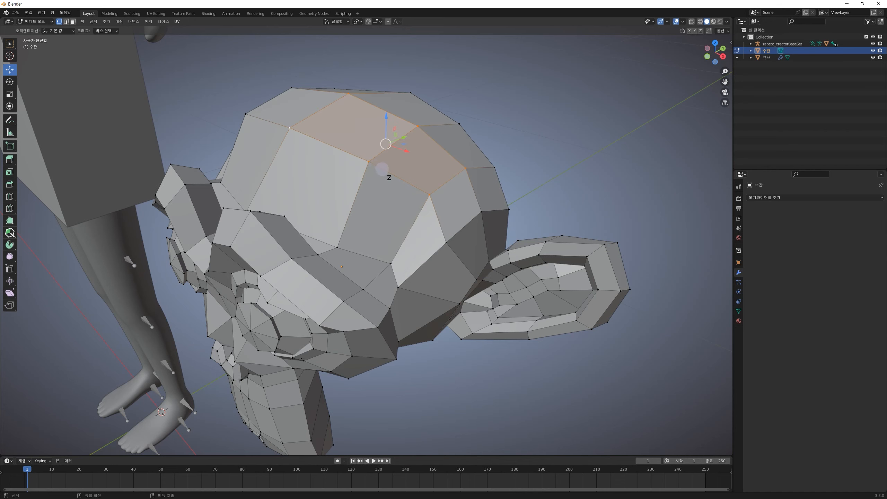
Try Merge At Last on the same six crown vertices and undo it
key(m)
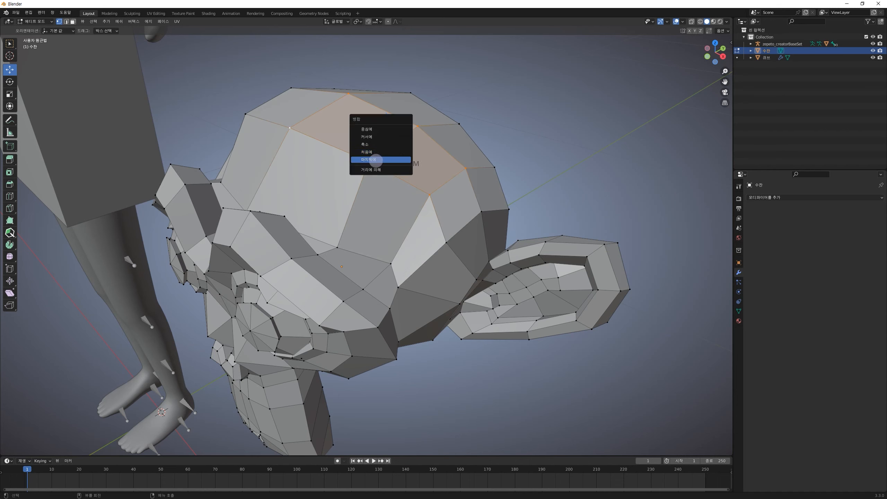
key(m)
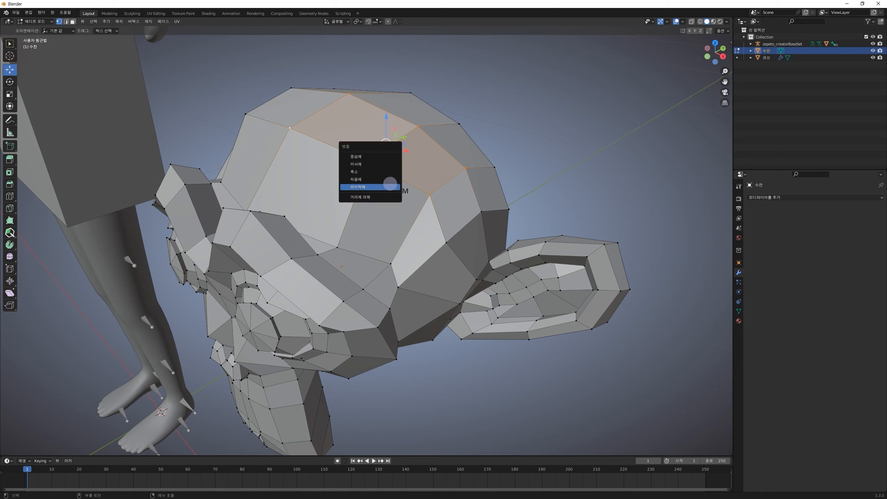
click(390, 183)
key(ctrl+z)
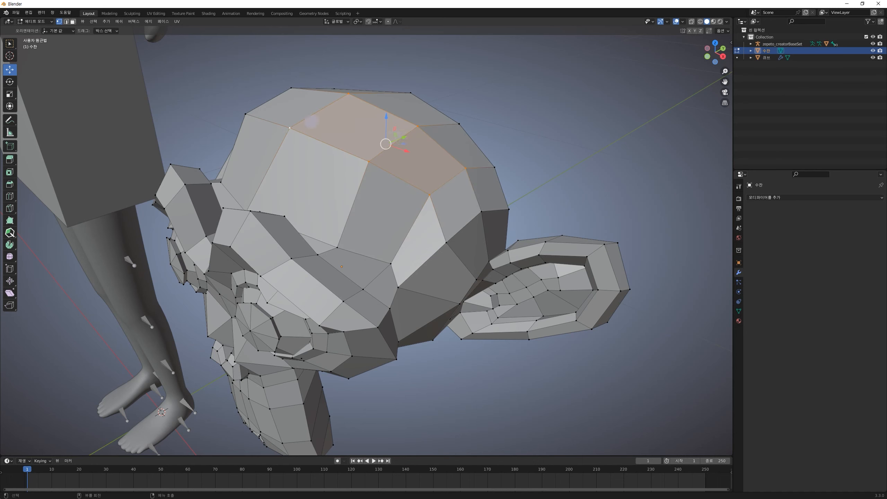
Try Merge At Center on the six selected crown vertices and undo it
middle_drag(420, 136, 357, 211)
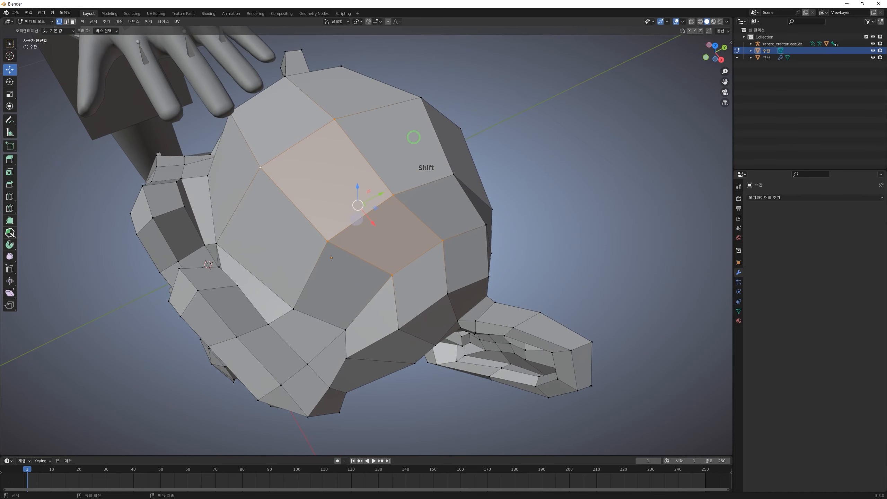
right_click(357, 212)
middle_drag(437, 186, 406, 179)
key(m)
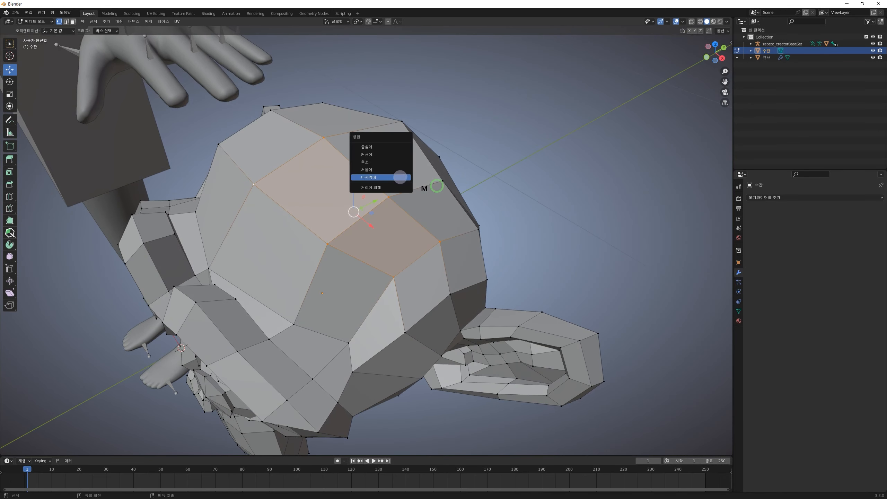
click(401, 147)
middle_drag(384, 221, 353, 199)
middle_drag(346, 250, 421, 265)
key(ctrl+z)
Pick a vertex inside the monkey's ear and select all the geometry linked to it, leaving out the eyes
shift+middle_drag(347, 285, 430, 204)
scroll(434, 206, down, 2)
middle_drag(362, 299, 386, 280)
middle_drag(534, 354, 527, 340)
shift+middle_drag(548, 341, 527, 269)
drag(558, 258, 544, 245)
click(491, 214)
scroll(499, 222, up, 1)
shift+middle_drag(568, 251, 509, 247)
drag(551, 282, 395, 130)
middle_drag(492, 213, 502, 206)
scroll(498, 245, up, 1)
middle_drag(495, 244, 496, 244)
click(470, 224)
key(l)
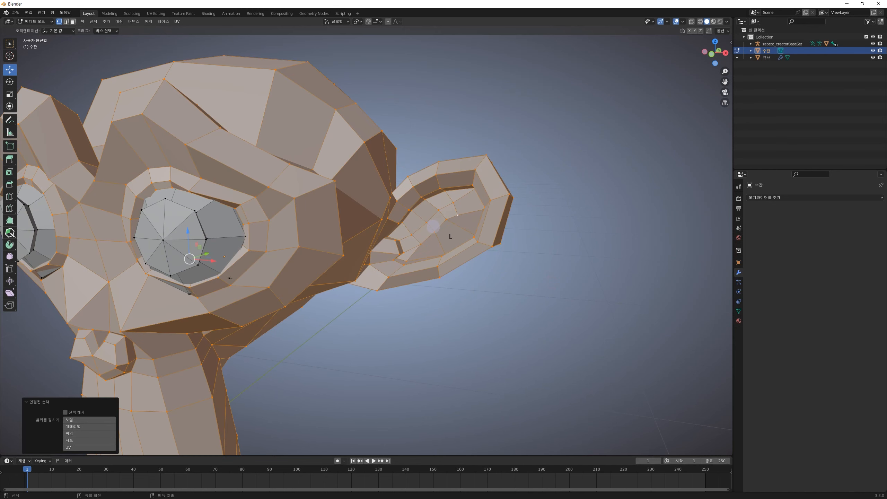
Apply Merge By Distance to the linked head geometry with a merge distance of 0.0001 m
shift+middle_drag(475, 229, 423, 230)
scroll(395, 227, up, 1)
scroll(396, 228, down, 1)
shift+middle_drag(298, 236, 311, 211)
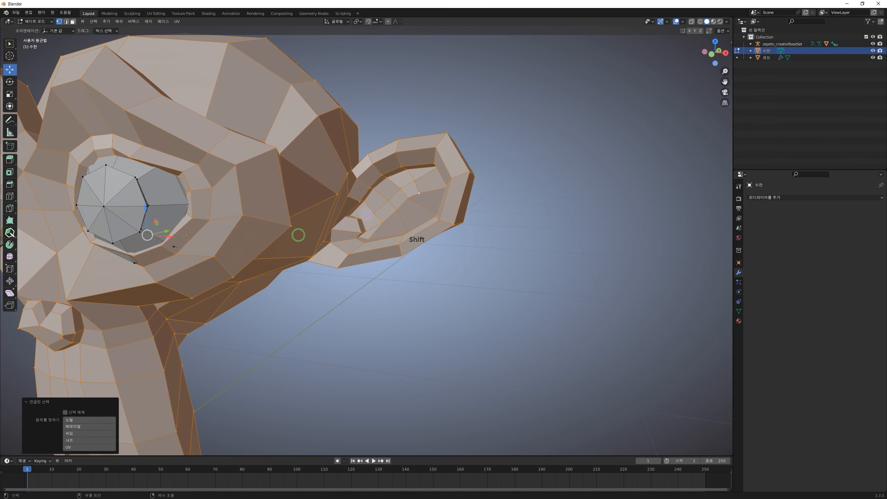
key(m)
click(424, 199)
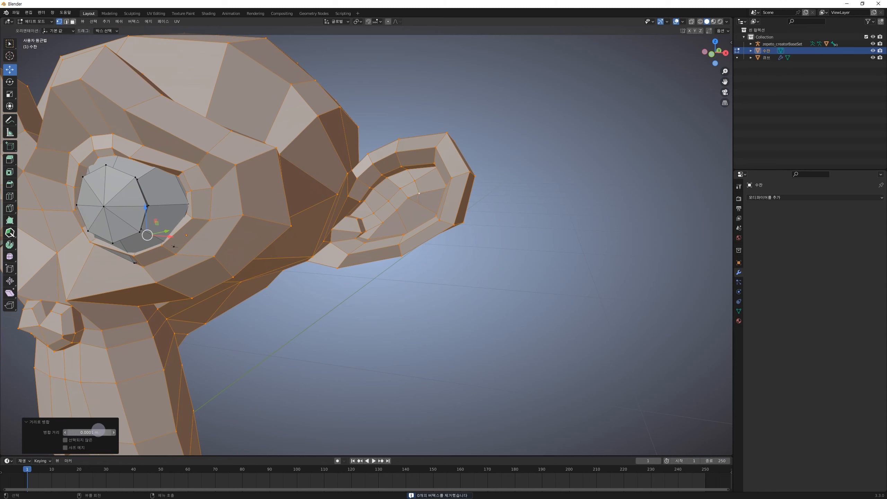
drag(101, 430, 102, 429)
scroll(399, 171, down, 3)
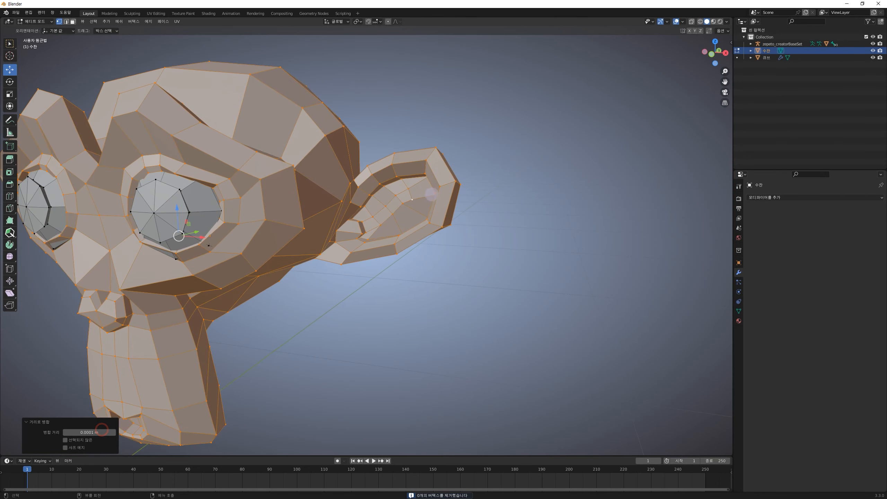
Scale two neighbouring vertices in the upper inner ear so they sit close together
scroll(428, 201, up, 5)
scroll(434, 197, up, 2)
shift+middle_drag(443, 182, 360, 251)
scroll(393, 242, up, 3)
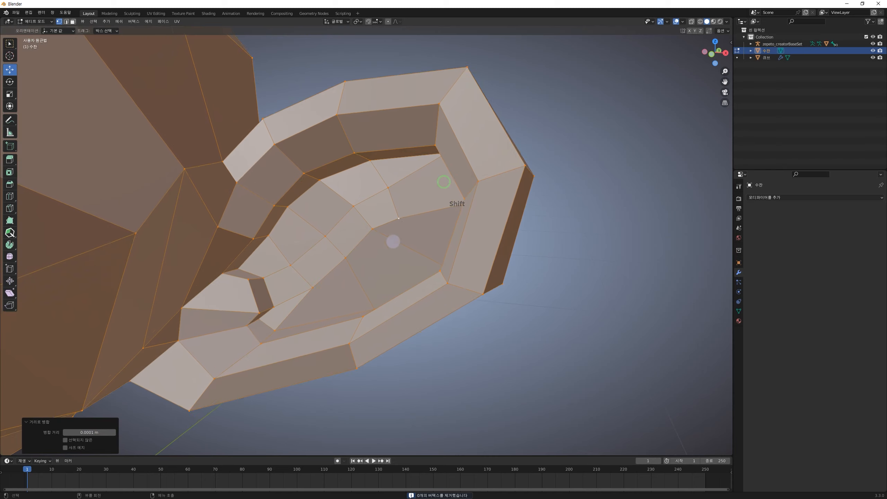
shift+middle_drag(408, 224, 365, 241)
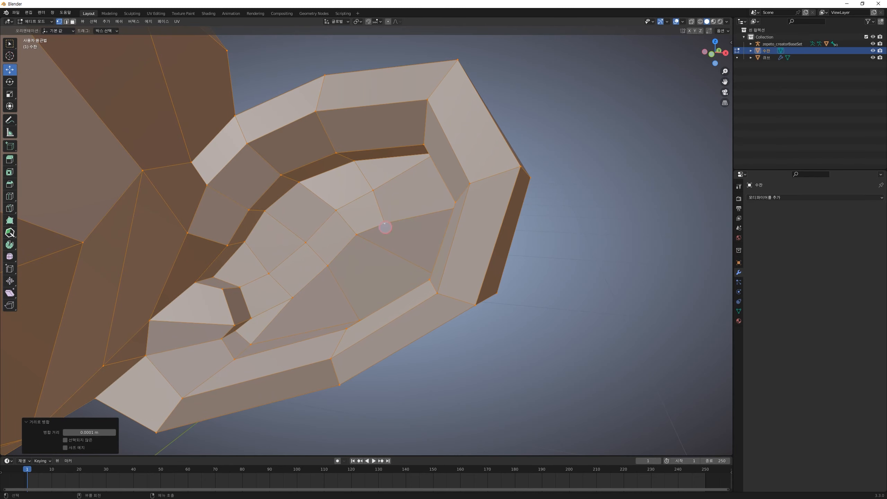
click(385, 223)
key(s)
key(Escape)
shift+click(372, 191)
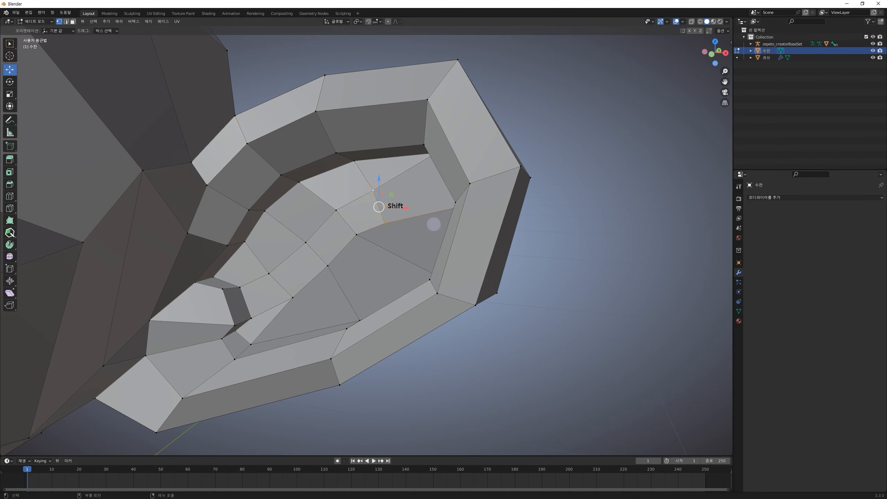
key(s)
click(394, 207)
Scale the next two pairs of inner-ear vertices so each pair sits close together
click(336, 210)
shift+click(356, 235)
key(s)
click(386, 224)
click(307, 244)
shift+click(327, 264)
key(s)
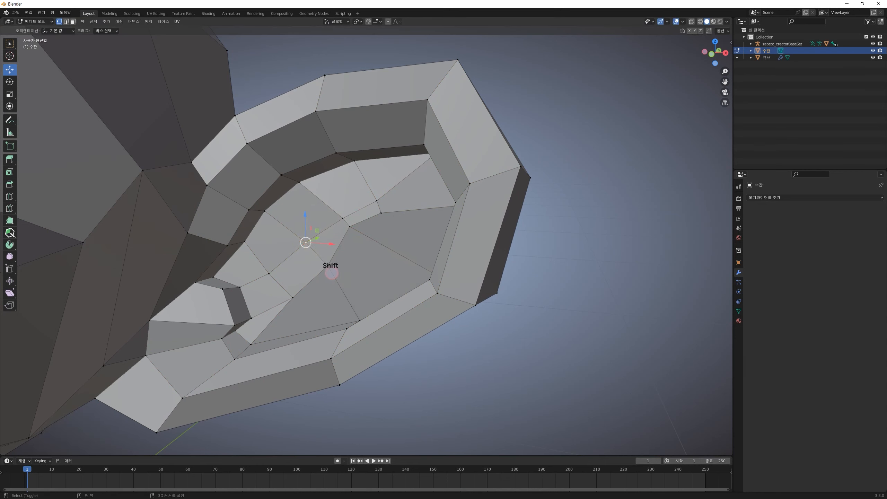
click(342, 248)
click(439, 294)
click(534, 306)
Select the entire monkey mesh and merge its vertices by distance, raising the merge distance to 0.0301 m
key(a)
key(m)
click(159, 393)
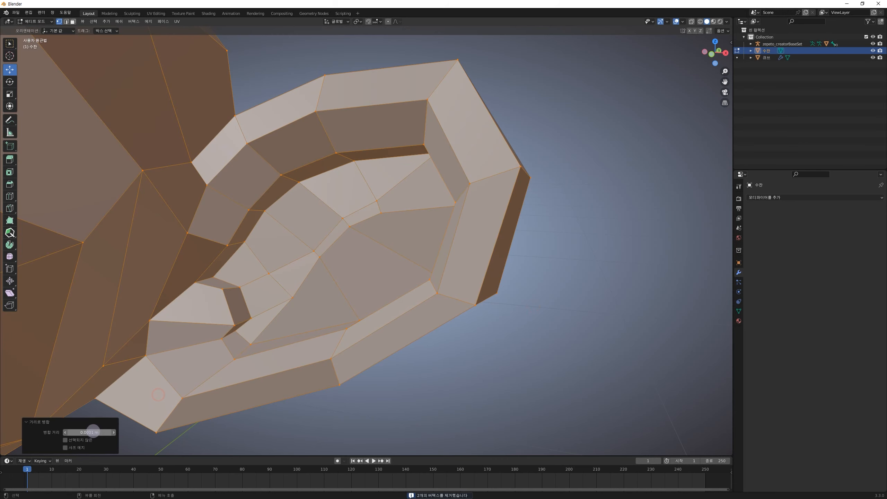
click(93, 432)
click(116, 442)
click(113, 432)
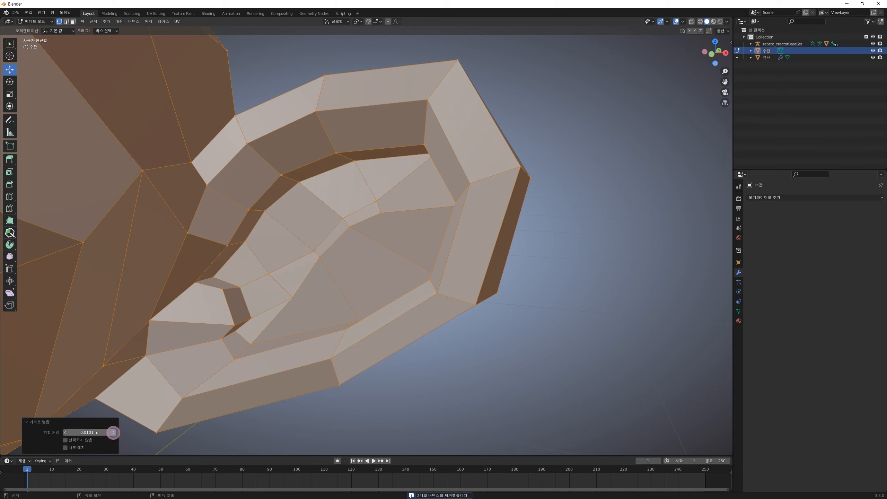
click(114, 432)
click(114, 432)
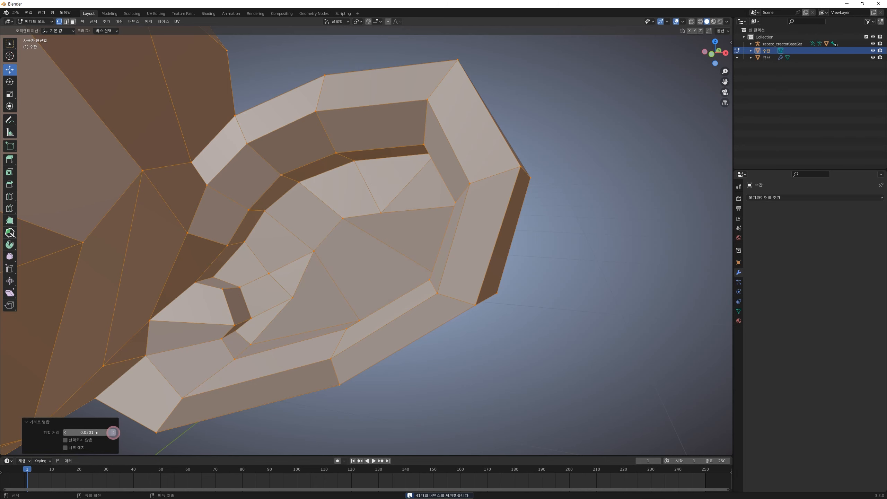
Examine the three merged points inside the ear by selecting their vertices, and clear the selection
click(384, 212)
scroll(384, 212, down, 1)
shift+click(343, 218)
shift+click(304, 252)
scroll(414, 270, down, 5)
shift+middle_drag(312, 306, 351, 268)
click(477, 246)
scroll(477, 246, down, 2)
shift+middle_drag(263, 296, 308, 292)
drag(373, 349, 299, 242)
Rip a vertex on the side of the monkey's head with Rip Region, offsetting it about 0.001 m in X and 0.002 m in Y
shift+middle_drag(398, 199, 359, 294)
scroll(353, 294, up, 6)
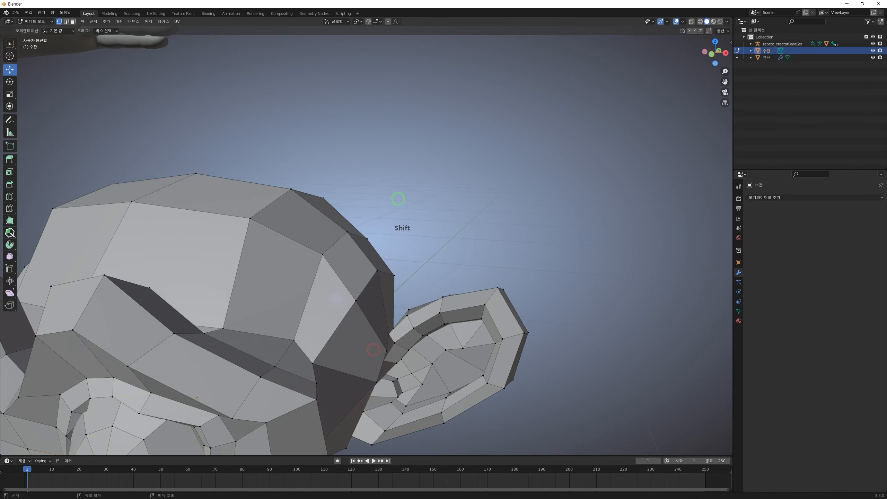
click(301, 256)
middle_drag(347, 262, 299, 282)
shift+middle_drag(398, 231, 284, 280)
scroll(157, 201, up, 4)
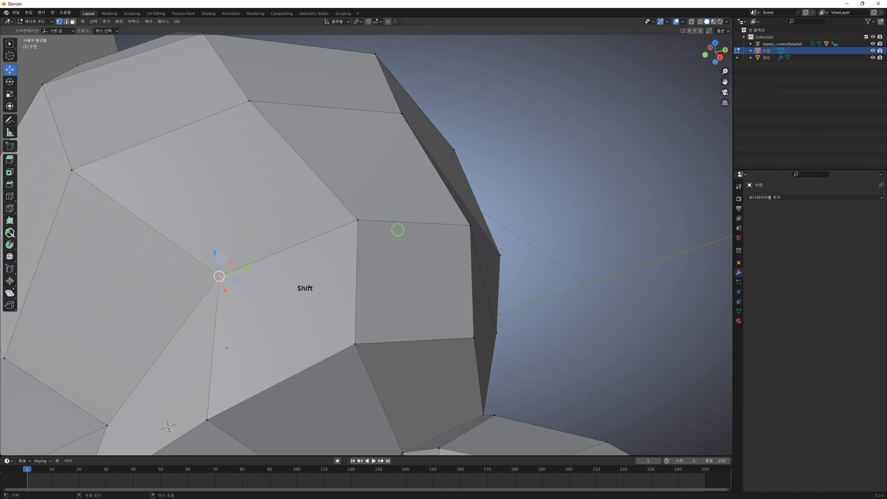
click(10, 305)
drag(144, 296, 157, 293)
middle_drag(198, 290, 220, 287)
shift+middle_drag(177, 307, 417, 182)
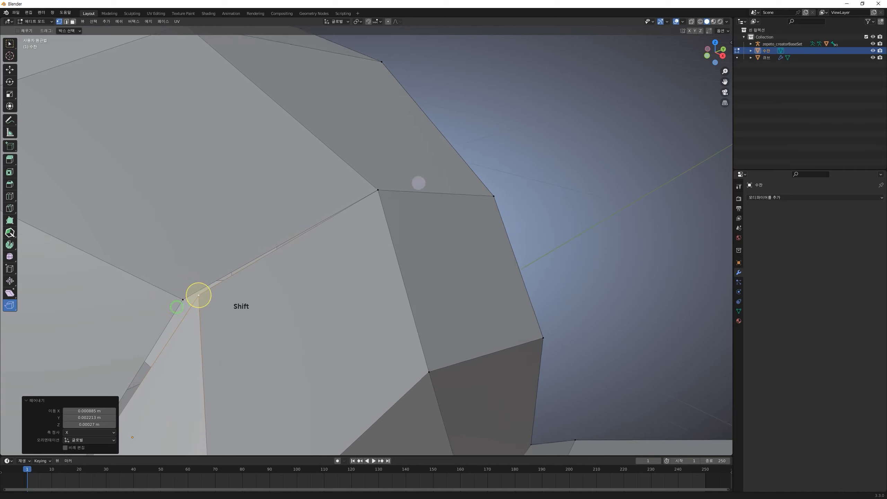
Use Rip Region on the same head corner again with a barely visible offset, and deselect everything
scroll(270, 248, down, 5)
shift+middle_drag(276, 285, 336, 244)
scroll(327, 235, up, 4)
drag(283, 232, 288, 234)
scroll(380, 237, down, 5)
middle_drag(372, 248, 395, 241)
click(439, 174)
shift+middle_drag(283, 273, 380, 239)
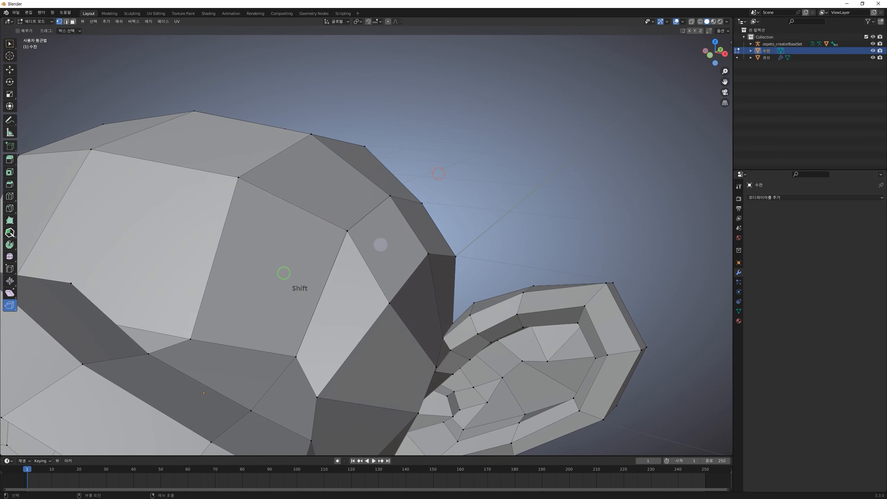
Return to the selection tool and select the nearly coincident vertices at the ripped head corner
scroll(347, 234, up, 6)
click(293, 212)
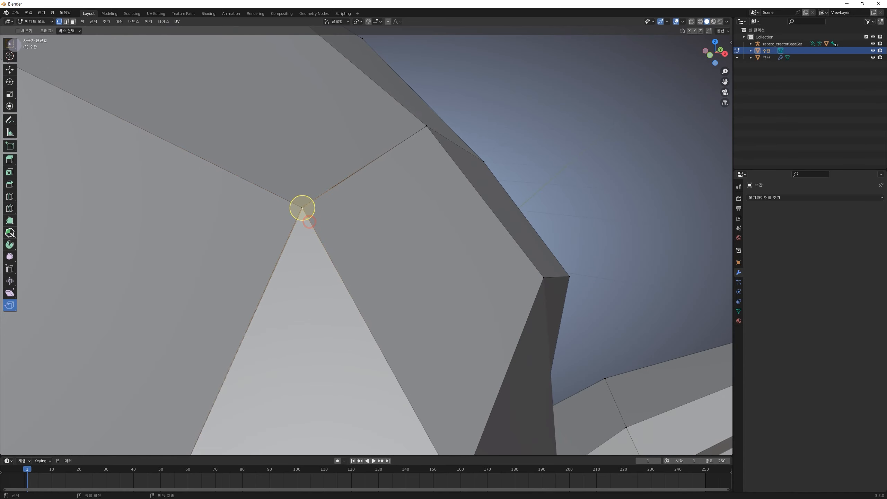
click(10, 44)
shift+click(296, 201)
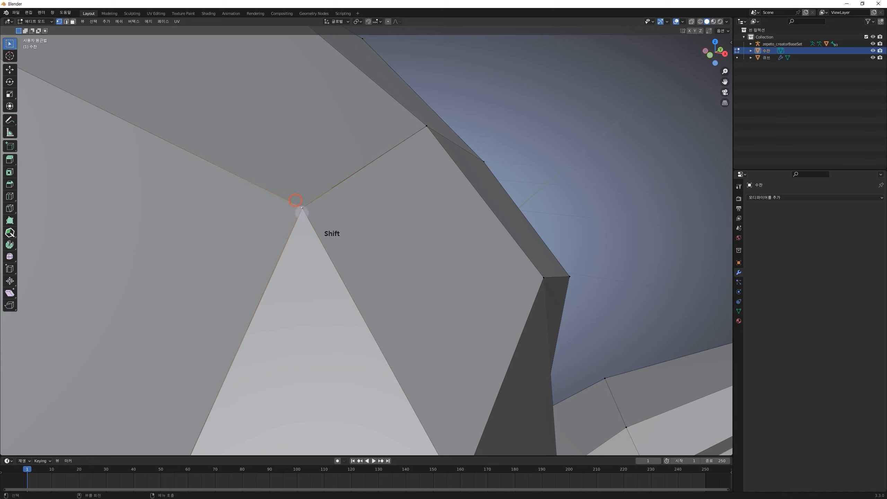
shift+click(304, 212)
Select all of the monkey's geometry and merge its vertices by distance
scroll(358, 208, down, 2)
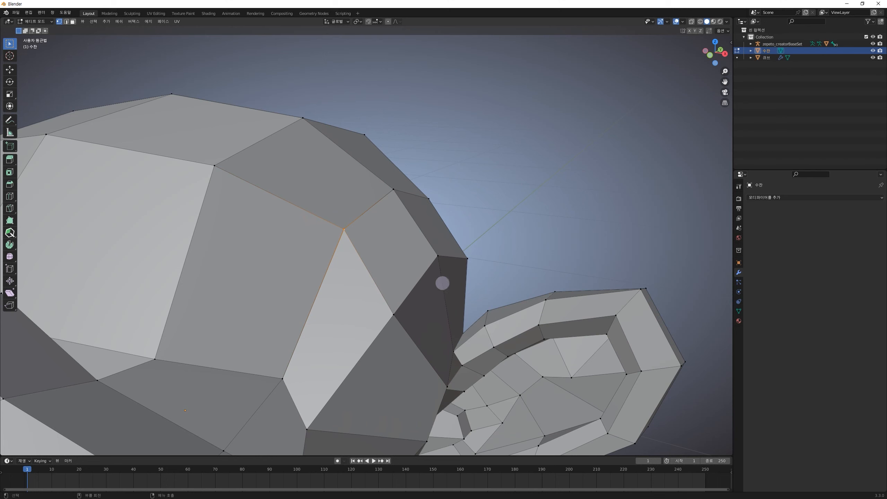
scroll(336, 246, down, 4)
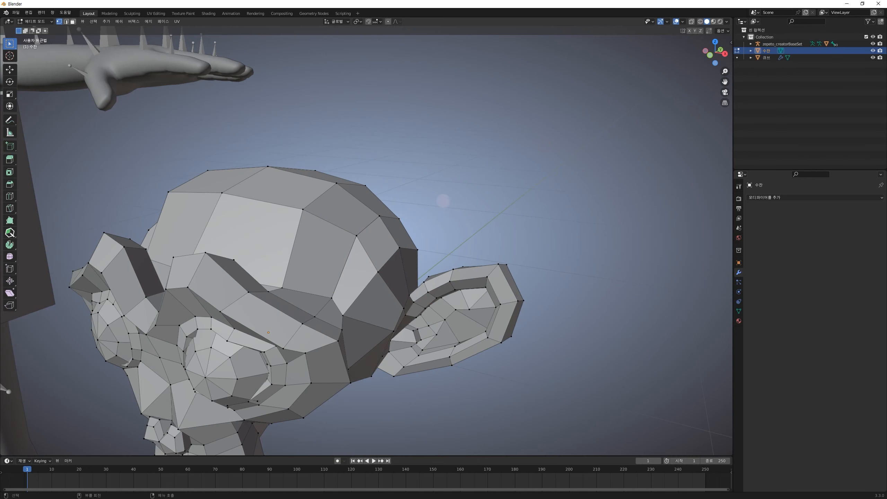
key(a)
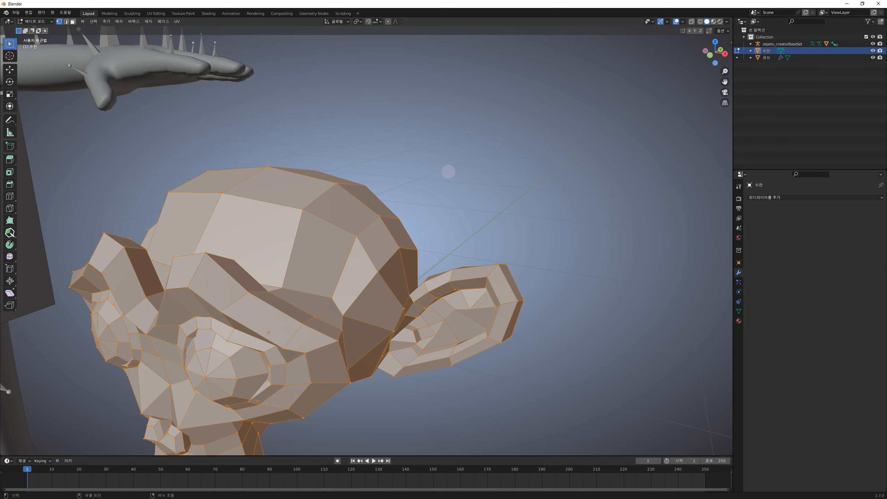
key(m)
click(448, 171)
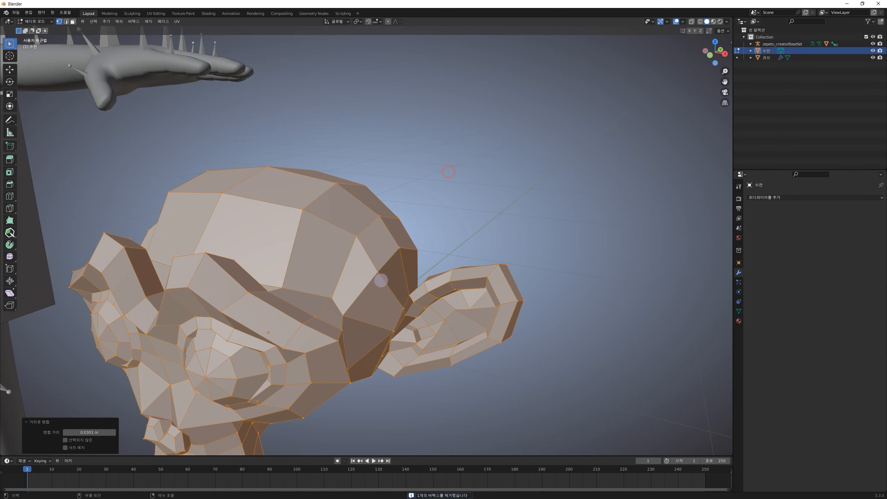
Check the merged corner on the monkey's head by starting to move its vertex and cancelling the move
scroll(362, 233, up, 5)
click(341, 231)
key(g)
key(Escape)
scroll(322, 243, down, 8)
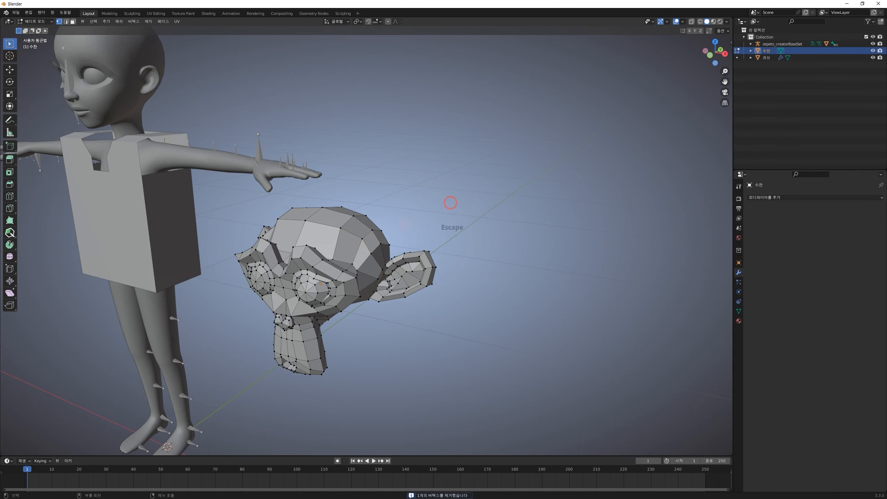
Return to Object Mode and delete the monkey
middle_drag(321, 242, 389, 267)
key(Tab)
key(Delete)
Enter Edit Mode on the shirt box and move the neckline's middle corner vertex outward to straighten the opening's slanted edge
middle_drag(223, 225, 237, 230)
shift+middle_drag(122, 210, 447, 230)
scroll(447, 230, up, 3)
scroll(386, 282, down, 3)
click(388, 281)
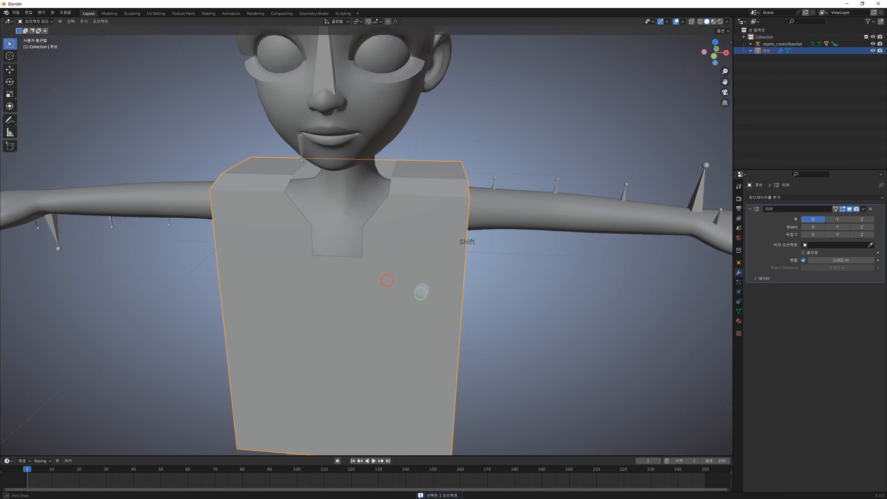
shift+middle_drag(388, 282, 406, 259)
key(Tab)
scroll(345, 200, up, 4)
shift+middle_drag(345, 201, 350, 233)
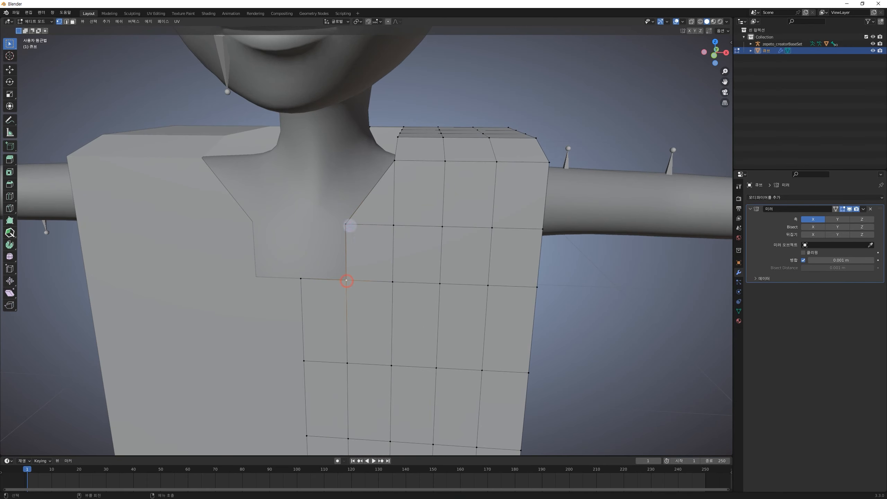
shift+middle_drag(345, 219, 552, 192)
middle_drag(354, 251, 390, 253)
key(g)
click(388, 249)
Move the neckline's lower corner vertex about 0.007 m inward and 0.009 m up, and return to Object Mode
click(360, 304)
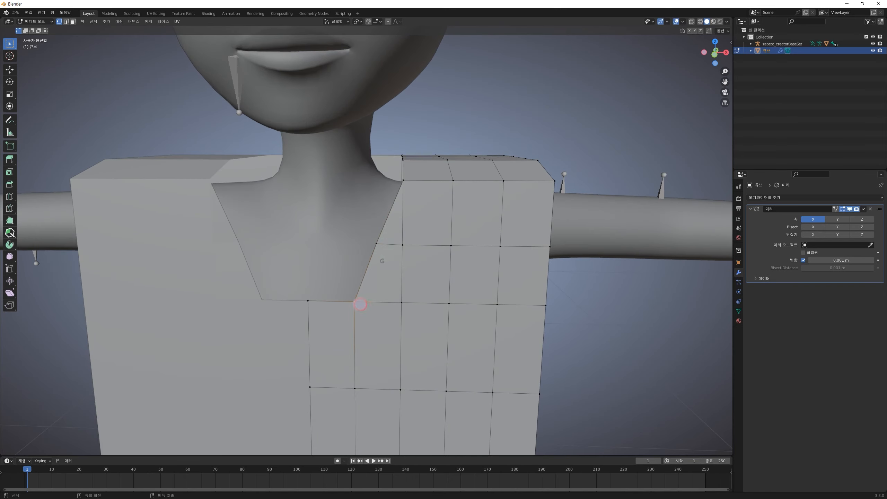
key(g)
click(347, 293)
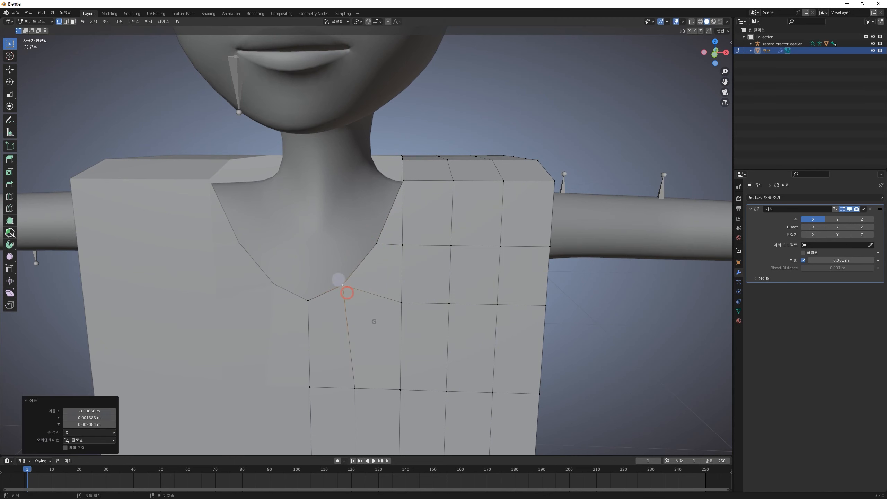
middle_drag(413, 277, 396, 213)
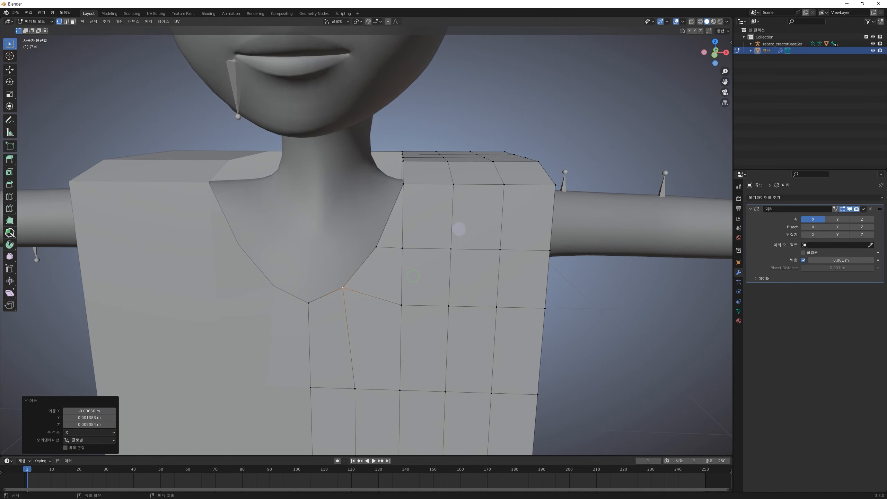
middle_drag(459, 229, 444, 238)
mouse_move(400, 258)
middle_down()
mouse_move(268, 253)
mouse_move(403, 251)
middle_up()
scroll(426, 280, down, 2)
mouse_move(428, 280)
middle_down()
mouse_move(431, 269)
mouse_move(382, 275)
mouse_move(405, 301)
mouse_move(392, 272)
mouse_move(444, 307)
mouse_move(360, 301)
mouse_move(441, 308)
mouse_move(440, 327)
mouse_move(458, 324)
middle_up()
key(Tab)
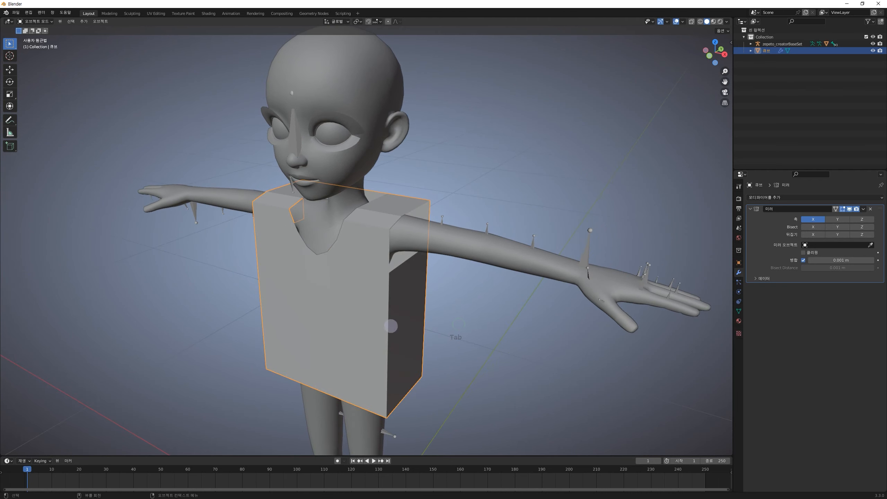
scroll(419, 189, down, 2)
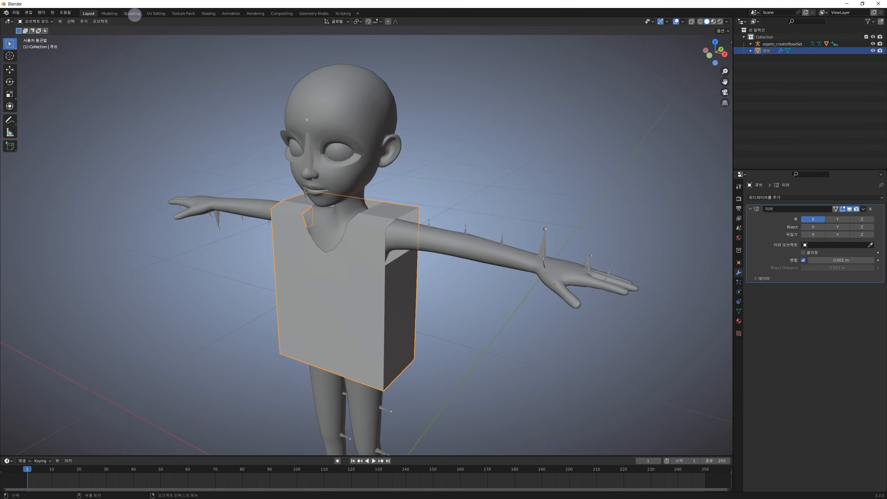
Switch to the Sculpting workspace and examine the shirt on the avatar
click(133, 13)
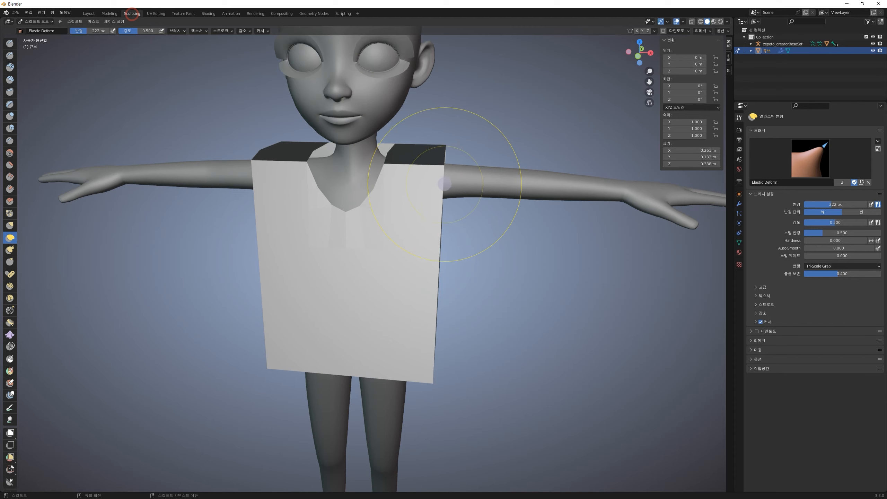
middle_drag(458, 207, 437, 244)
key(Tab)
key(Tab)
middle_drag(347, 287, 374, 261)
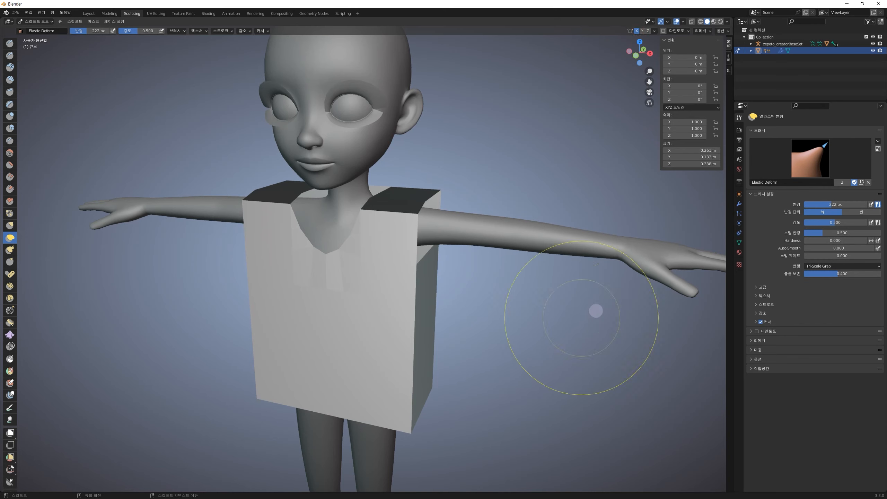
middle_drag(350, 315, 363, 304)
middle_drag(429, 305, 422, 309)
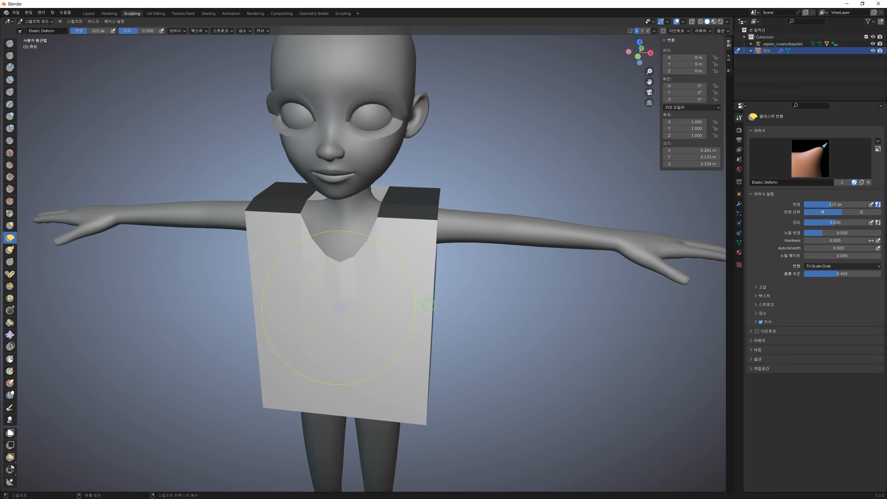
Go back to the Layout workspace, cancel a trial move of the shirt, and open the Modeling workspace
click(89, 13)
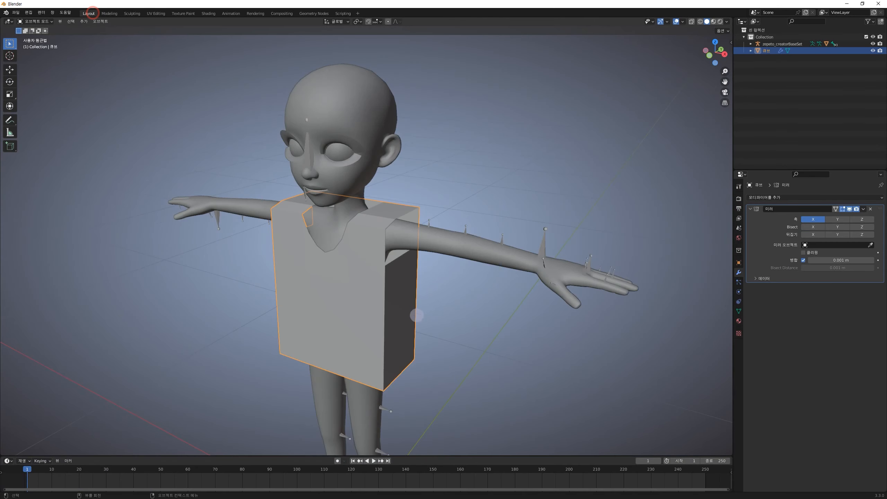
scroll(417, 314, down, 3)
shift+middle_drag(371, 435, 383, 370)
scroll(375, 401, up, 2)
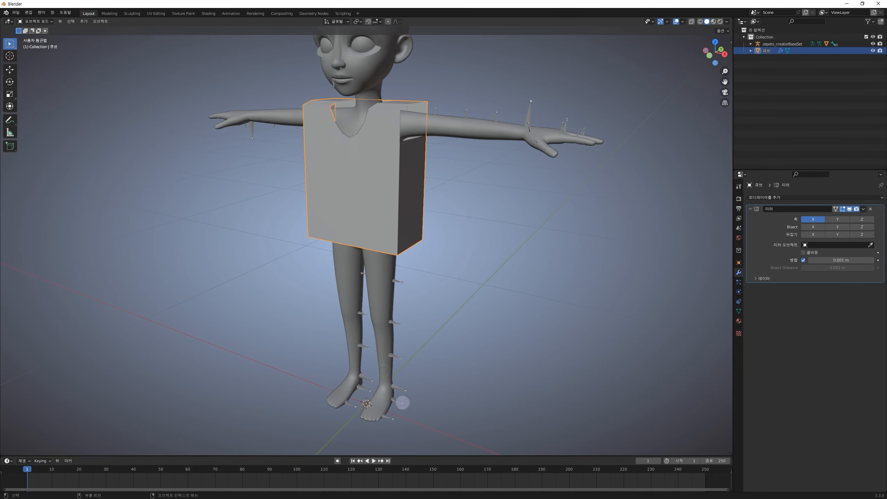
middle_drag(405, 407, 405, 346)
key(g)
key(Escape)
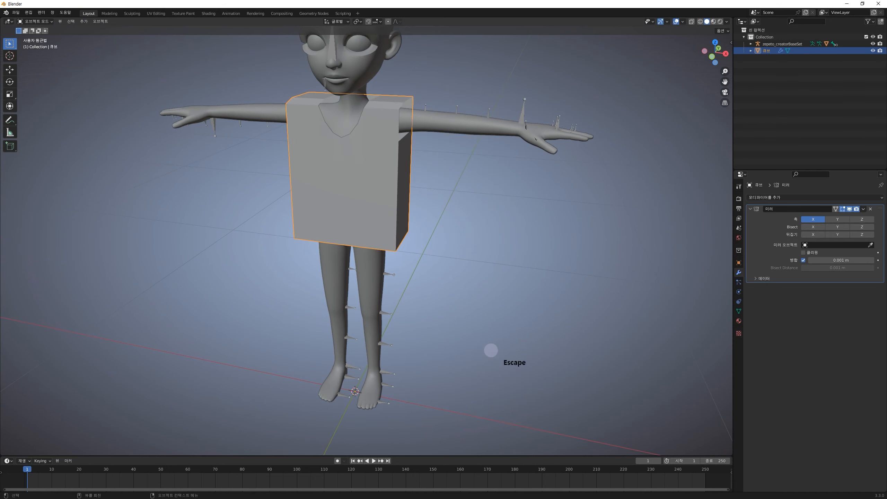
click(109, 14)
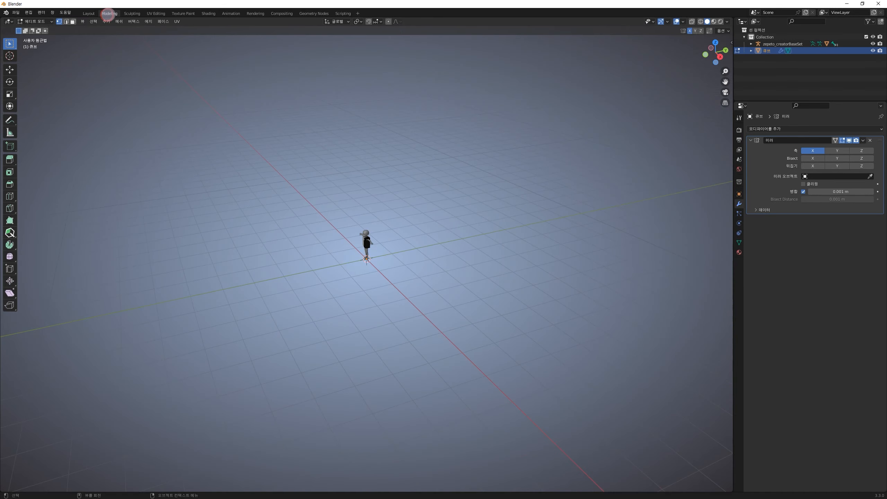
Reopen the Sculpting workspace and try an Elastic Deform stroke on the shirt front, undoing the stroke
click(132, 14)
scroll(415, 243, down, 2)
scroll(425, 223, up, 2)
mouse_move(405, 287)
middle_down()
mouse_move(406, 327)
mouse_move(406, 278)
mouse_move(420, 279)
middle_up()
mouse_move(368, 282)
mouse_down()
mouse_move(510, 342)
mouse_move(470, 241)
mouse_up()
key(ctrl+z)
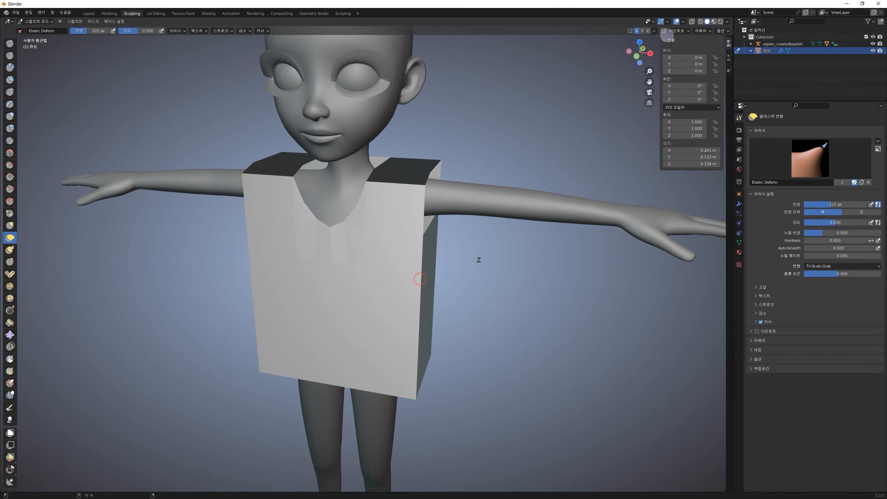
Turn on Y-axis symmetry, try an Elastic Deform stroke on the shirt front, and undo the stroke
click(643, 30)
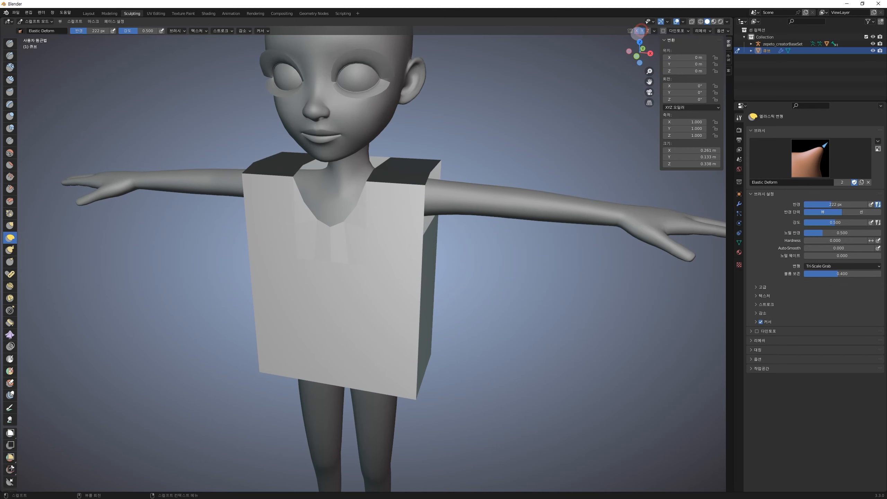
middle_drag(475, 254, 385, 423)
middle_drag(377, 240, 384, 284)
mouse_move(387, 282)
mouse_down()
mouse_move(366, 258)
mouse_move(601, 271)
mouse_move(573, 274)
mouse_up()
key(ctrl+z)
mouse_move(373, 273)
middle_down()
mouse_move(441, 296)
mouse_move(436, 272)
middle_up()
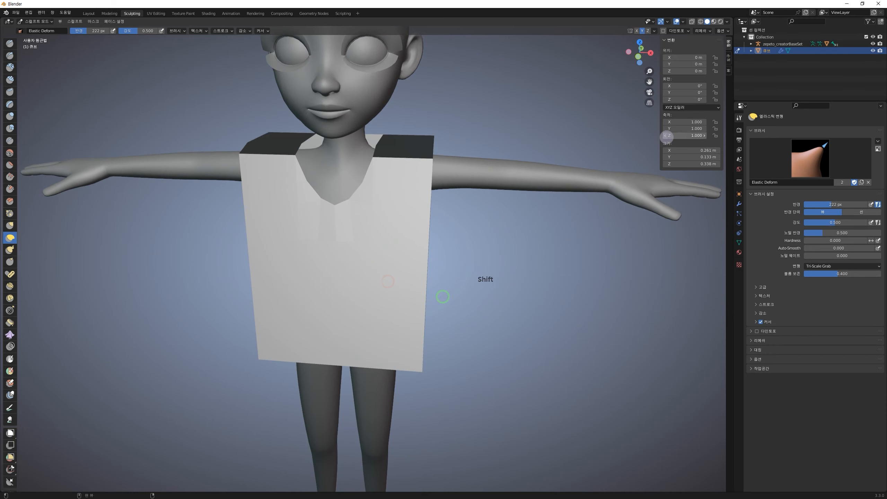
Display the shirt's Mirror modifier settings, turn off Y-axis symmetry and enable Clipping, undoing a trial Elastic Deform stroke
click(739, 202)
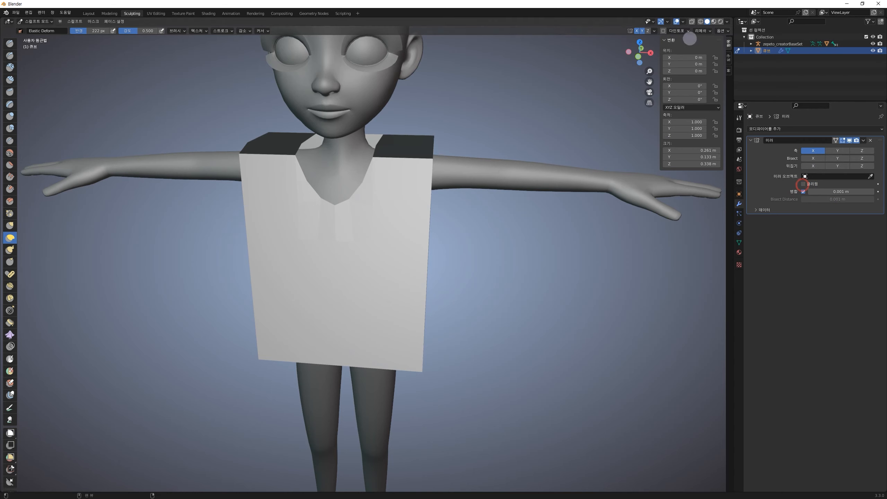
click(643, 32)
middle_drag(456, 238, 458, 237)
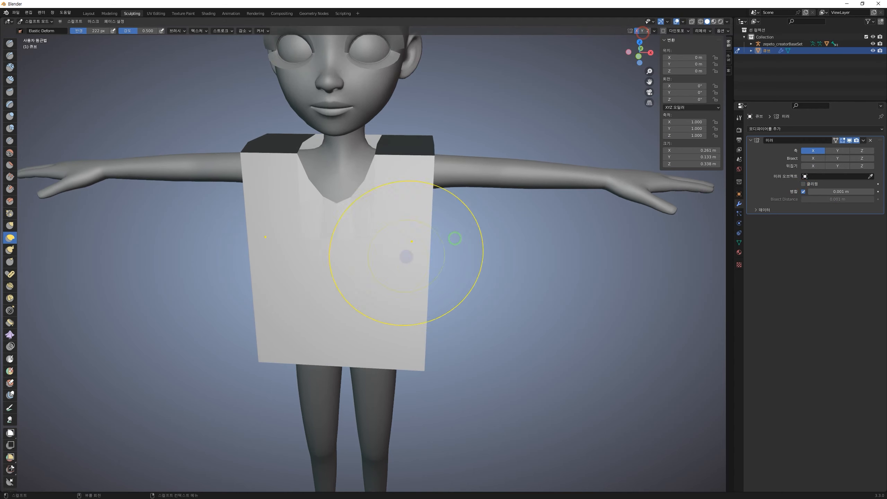
mouse_move(383, 257)
mouse_down()
mouse_move(434, 240)
mouse_move(407, 249)
mouse_up()
key(ctrl+z)
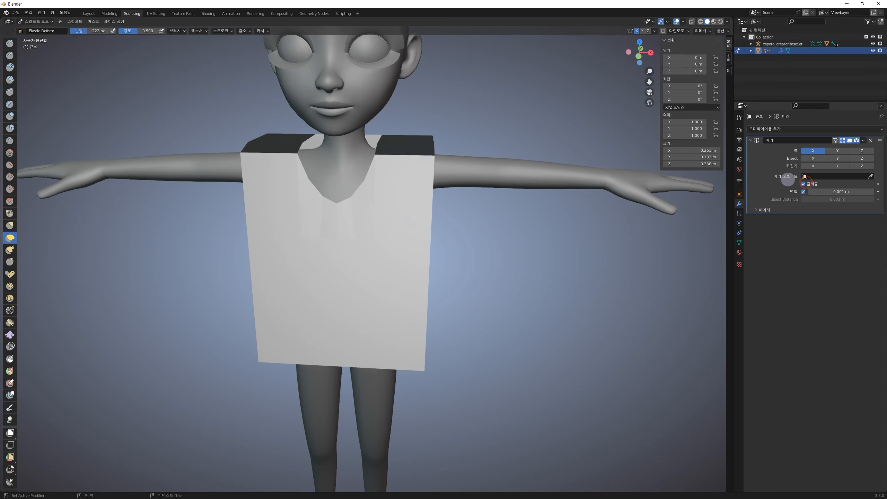
Try Elastic Deform strokes on the shirt front with the Mirror modifier's Clipping turned off, and undo them
click(804, 184)
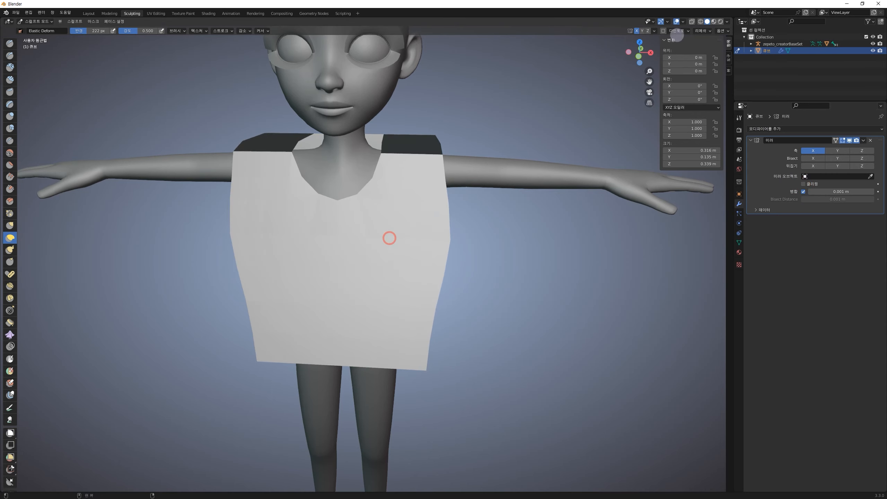
drag(407, 283, 359, 283)
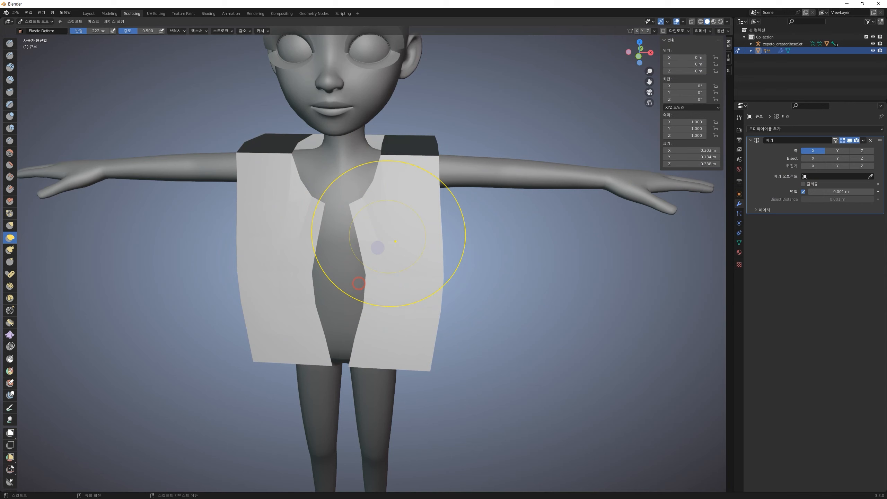
key(ctrl+z)
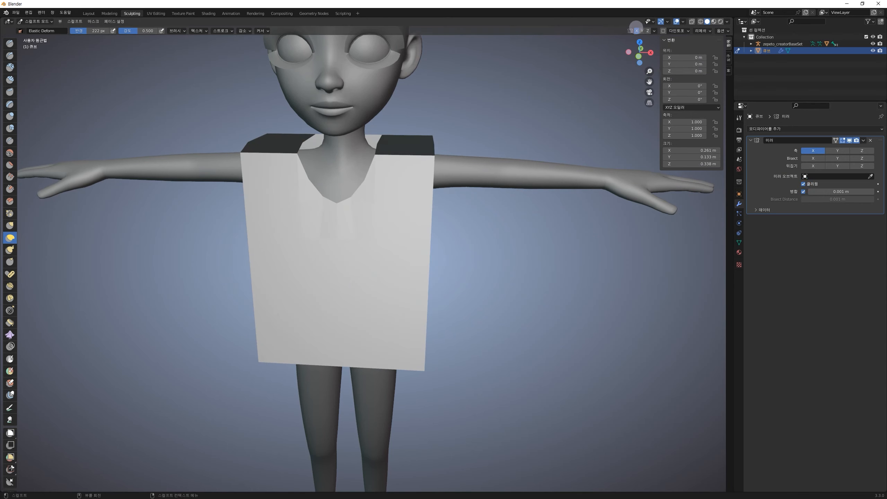
Smooth the front and side of the shirt body down to the hem, rounding off the box corners
scroll(409, 246, up, 2)
middle_drag(475, 306, 460, 302)
scroll(459, 302, down, 2)
shift+drag(419, 222, 425, 352)
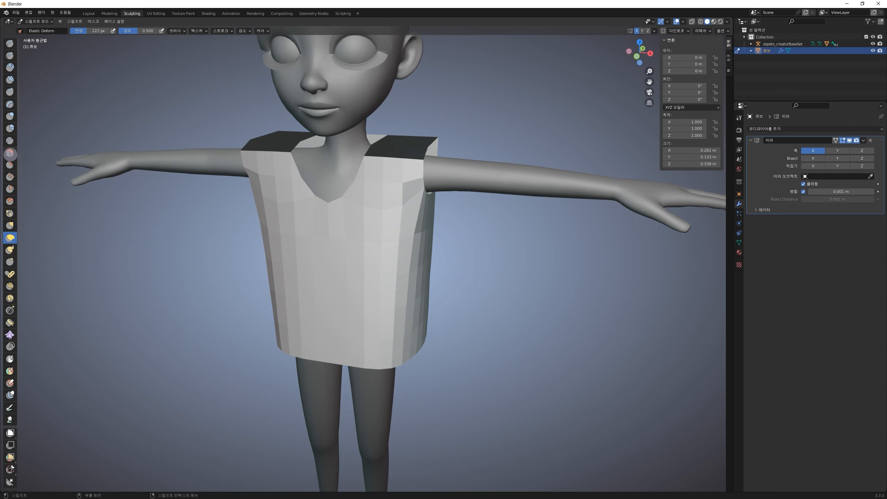
Try the Smooth brush on the shirt's shoulder and undo the stroke
click(9, 153)
shift+drag(396, 158, 395, 157)
key(ctrl+z)
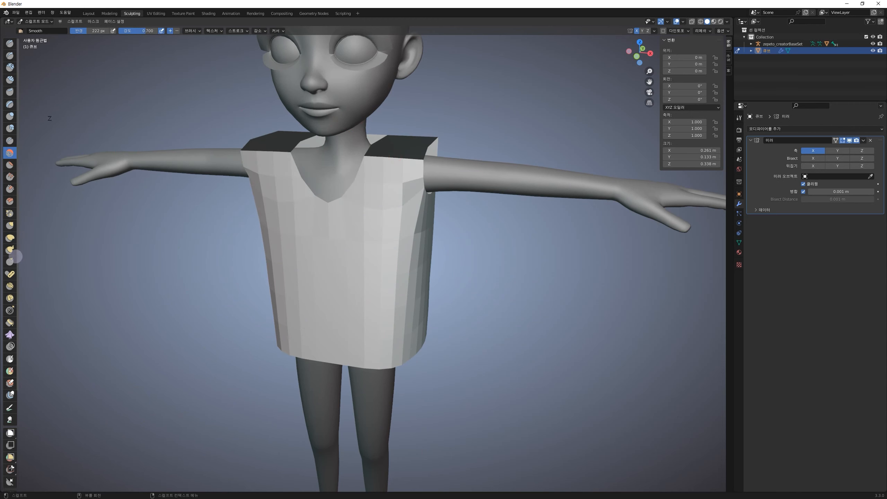
Choose the Elastic Deform brush again and smooth the shirt's shoulder, side and back into a rounded shape
click(10, 238)
shift+drag(412, 162, 411, 159)
mouse_move(494, 133)
middle_down()
mouse_move(401, 154)
mouse_move(364, 194)
middle_up()
mouse_move(364, 194)
shift+mouse_down()
mouse_move(376, 224)
mouse_move(372, 293)
mouse_move(349, 257)
mouse_move(391, 317)
shift+mouse_up()
scroll(388, 316, down, 1)
middle_drag(383, 314, 379, 237)
shift+drag(362, 243, 368, 306)
mouse_move(405, 217)
middle_down()
mouse_move(397, 221)
mouse_move(468, 195)
mouse_move(411, 217)
mouse_move(410, 191)
middle_up()
scroll(393, 214, up, 2)
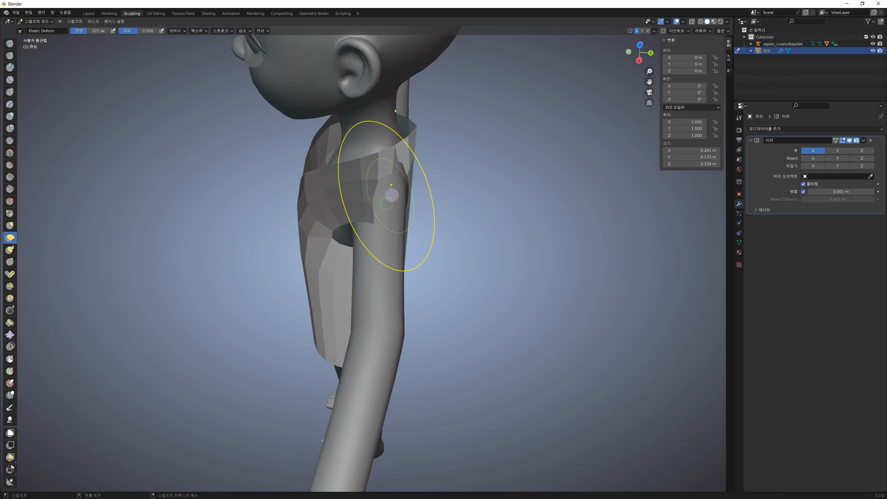
Pull the shirt's shoulder, upper back and armhole outward with Elastic Deform to fit around the avatar's arm
drag(395, 196, 447, 174)
middle_drag(415, 262, 392, 241)
drag(391, 236, 437, 268)
drag(371, 216, 387, 250)
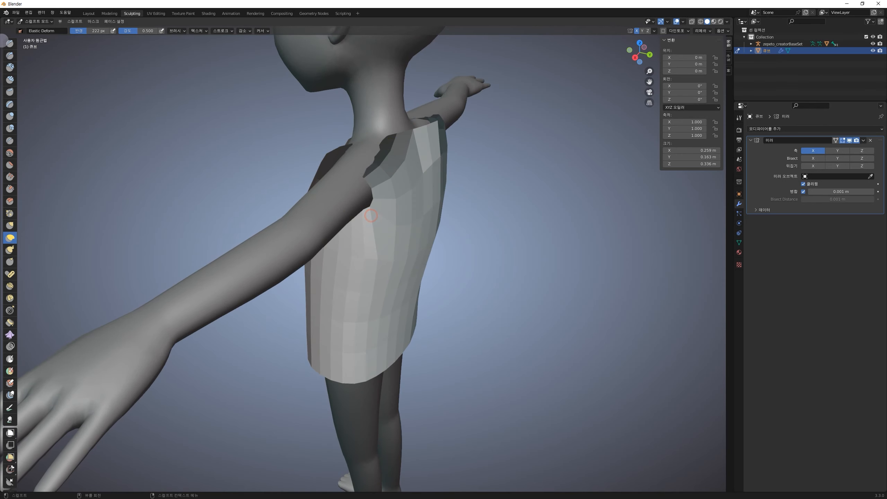
Choose the Draw brush and recalculate the normals of the whole shirt mesh to face outside
click(9, 43)
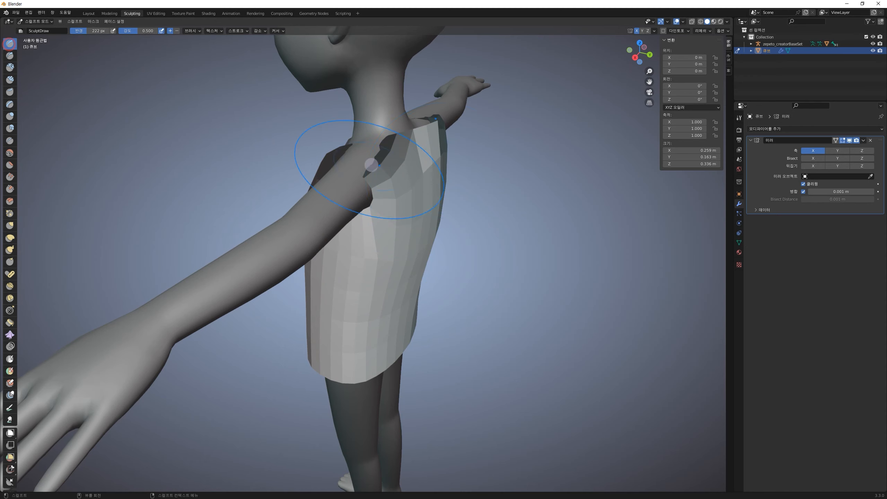
key(Tab)
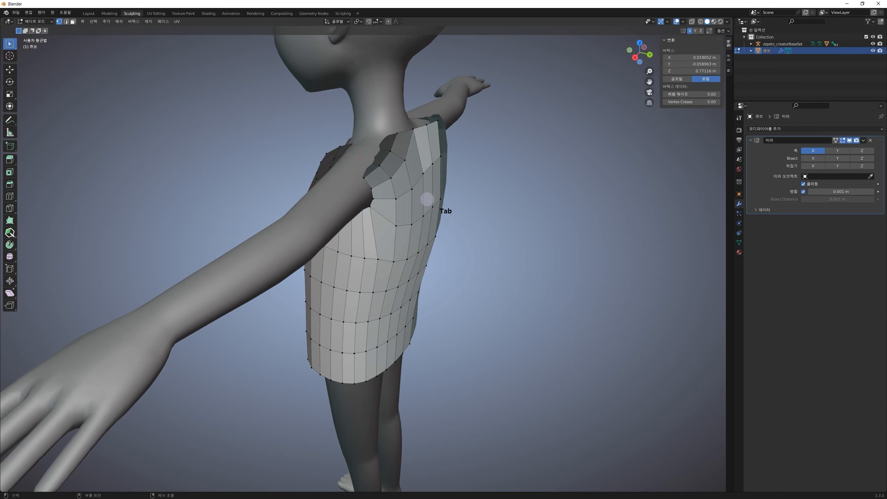
key(a)
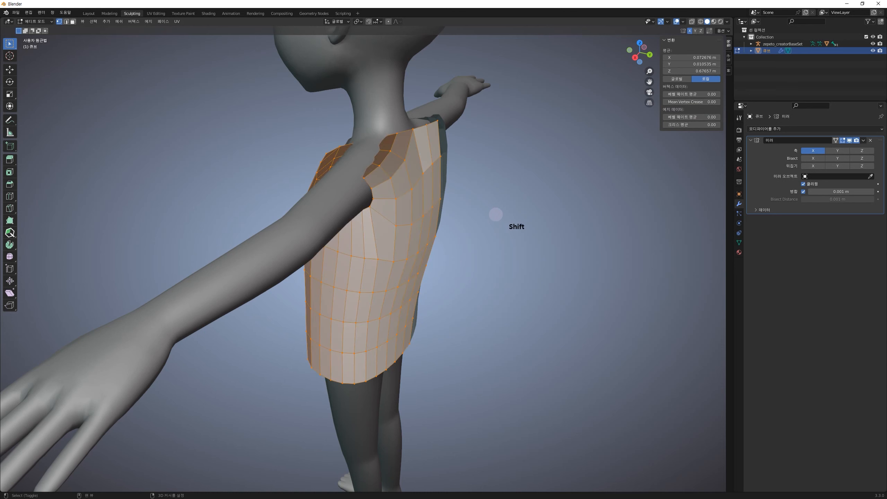
key(Tab)
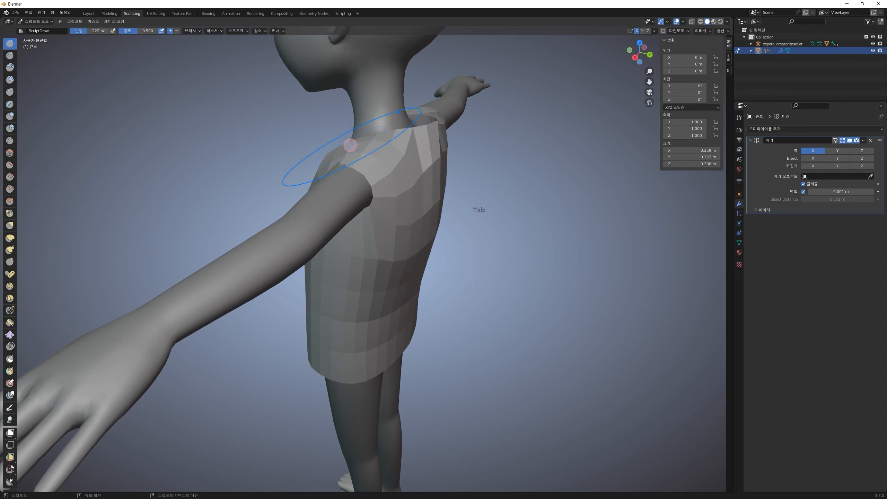
Smooth the shirt's upper back and the side below the armhole with the Draw brush
middle_drag(351, 167, 431, 147)
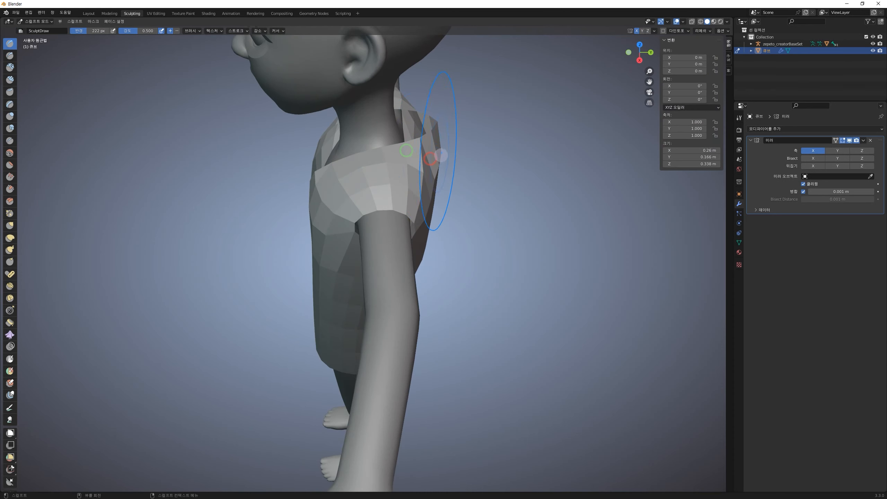
middle_drag(452, 174, 439, 141)
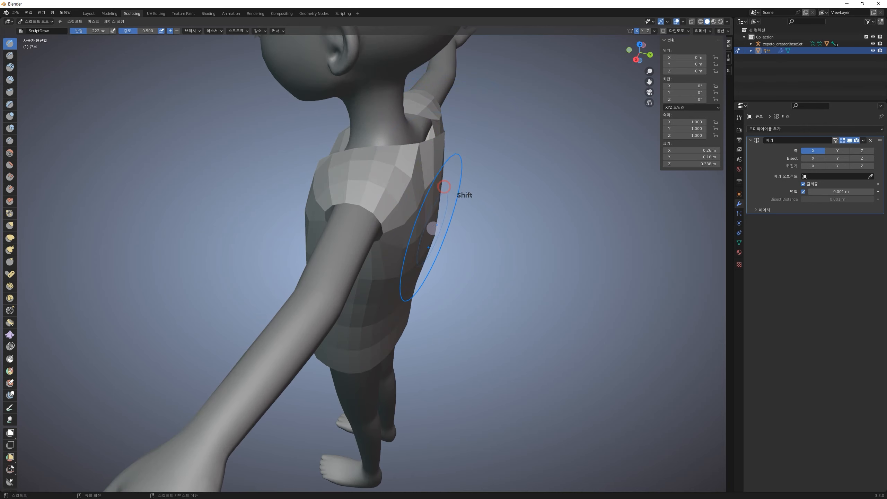
mouse_move(407, 299)
middle_down()
mouse_move(420, 238)
mouse_move(401, 296)
middle_up()
shift+drag(418, 282, 399, 277)
scroll(408, 293, up, 2)
mouse_move(408, 294)
middle_down()
mouse_move(400, 273)
mouse_move(418, 287)
middle_up()
drag(424, 225, 435, 179)
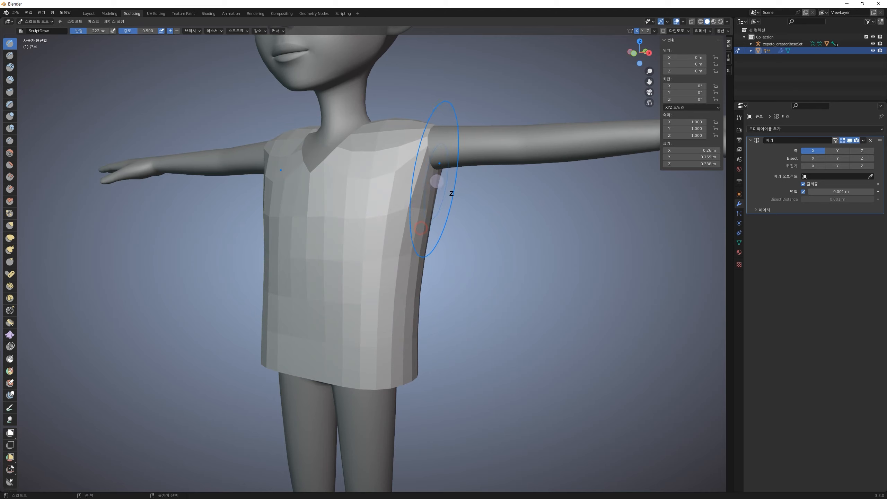
mouse_move(454, 208)
middle_down()
mouse_move(470, 250)
mouse_move(447, 223)
mouse_move(454, 275)
mouse_move(490, 248)
mouse_move(392, 240)
middle_up()
scroll(470, 249, down, 4)
scroll(432, 261, up, 4)
scroll(392, 240, up, 2)
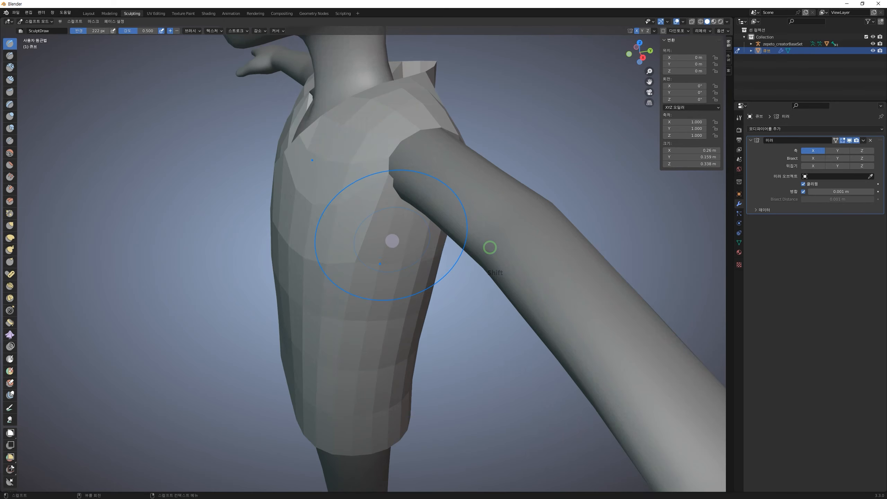
scroll(388, 243, down, 3)
Recalculate the normals of all the shirt's faces with the Inside option enabled and return to sculpting
key(Tab)
middle_drag(452, 209, 491, 203)
mouse_move(490, 120)
middle_down()
mouse_move(426, 180)
mouse_move(440, 189)
mouse_move(402, 177)
mouse_move(472, 198)
mouse_move(486, 244)
middle_up()
key(Tab)
key(Tab)
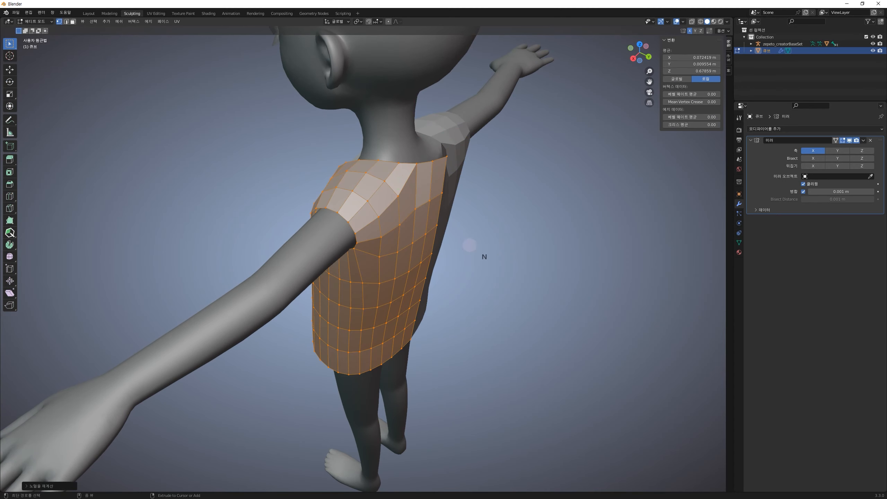
shift+middle_drag(511, 167, 518, 169)
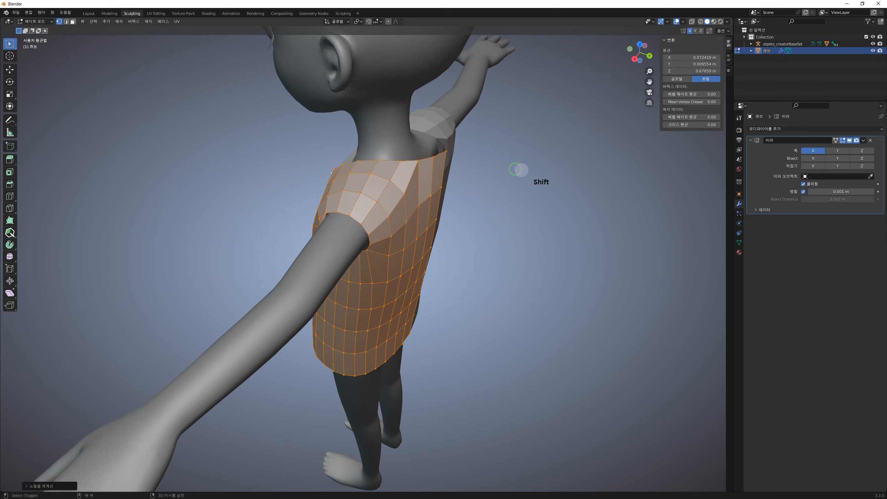
click(40, 486)
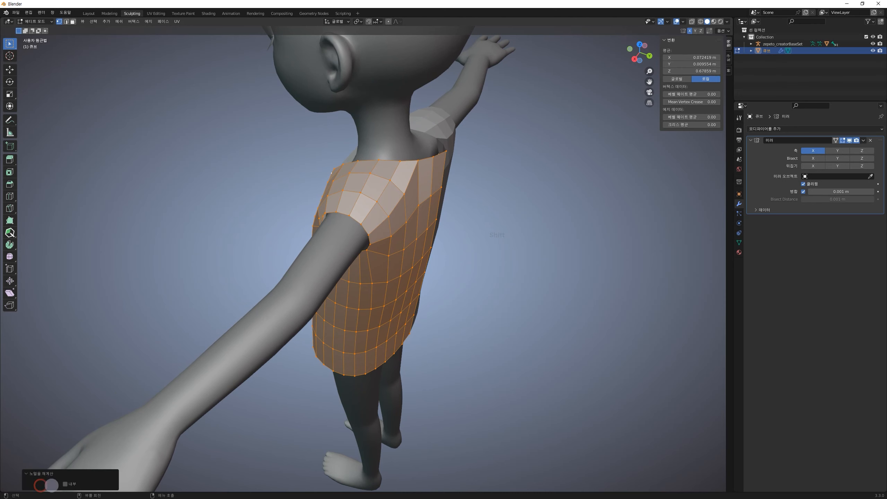
click(65, 484)
middle_drag(469, 294, 460, 282)
key(Tab)
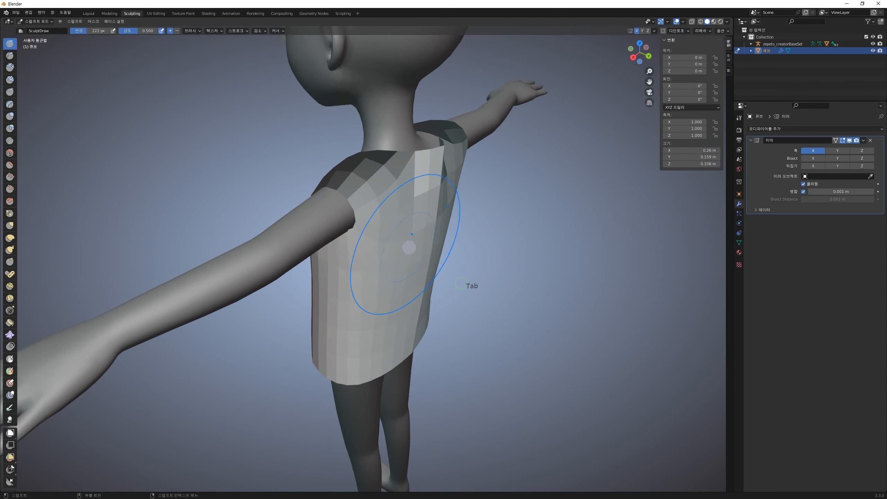
Push the shirt's back inward with the Draw brush, reducing the brush to 129 px, and smooth the side
click(390, 287)
click(390, 287)
click(391, 287)
click(390, 286)
mouse_move(390, 286)
mouse_down()
mouse_move(426, 201)
mouse_move(432, 159)
mouse_up()
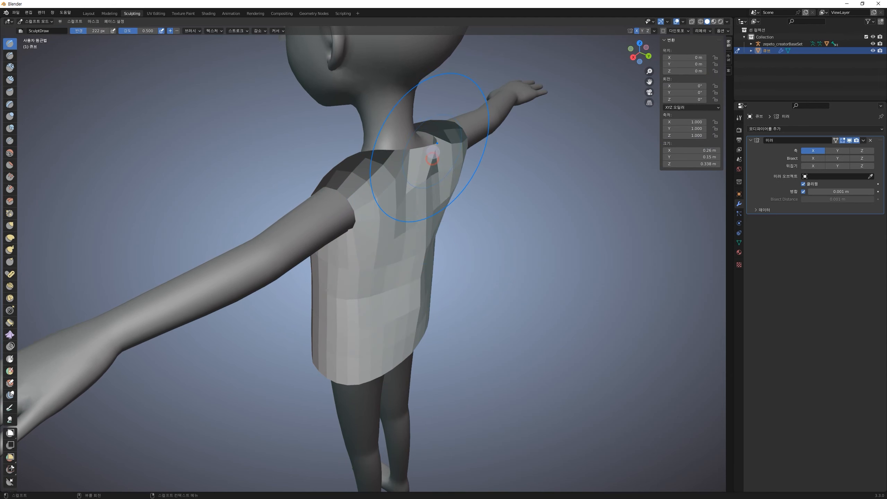
drag(433, 149, 432, 148)
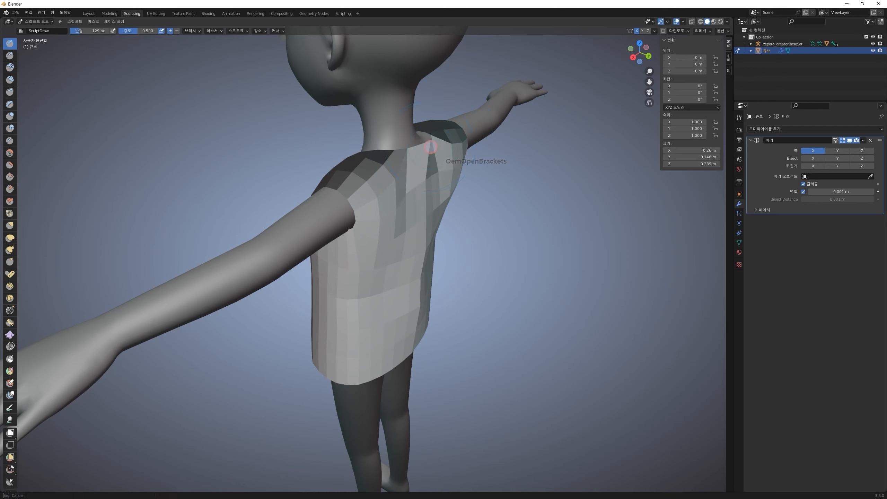
middle_drag(405, 280, 435, 234)
shift+drag(434, 266, 441, 227)
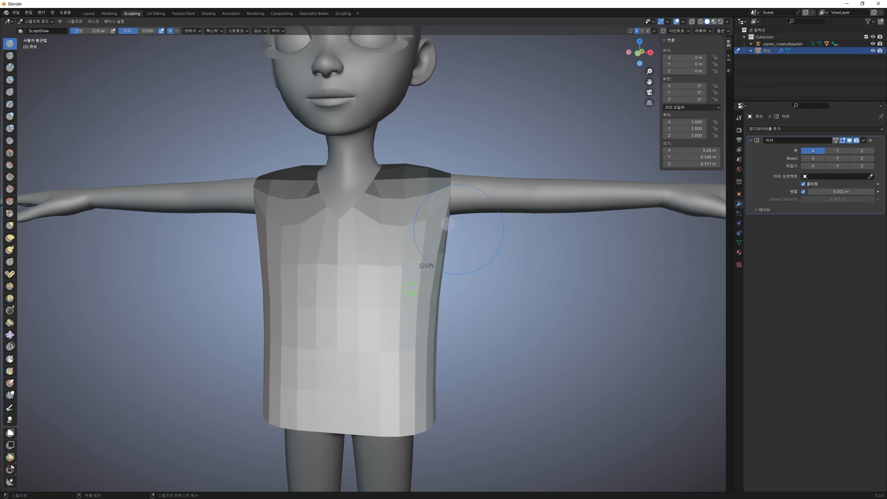
Recalculate the shirt's normals with the Inside option left off and return to sculpting
middle_drag(484, 245, 467, 243)
scroll(461, 242, down, 1)
middle_drag(402, 271, 418, 266)
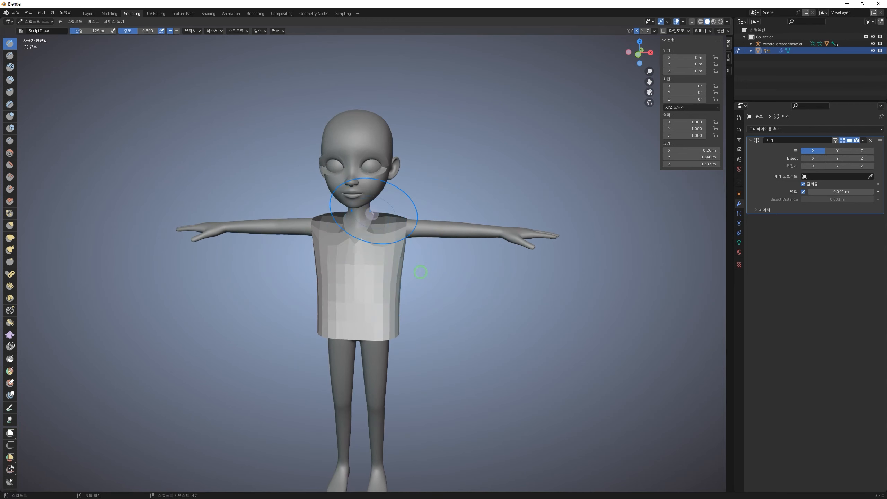
scroll(381, 210, up, 4)
middle_drag(476, 249, 453, 265)
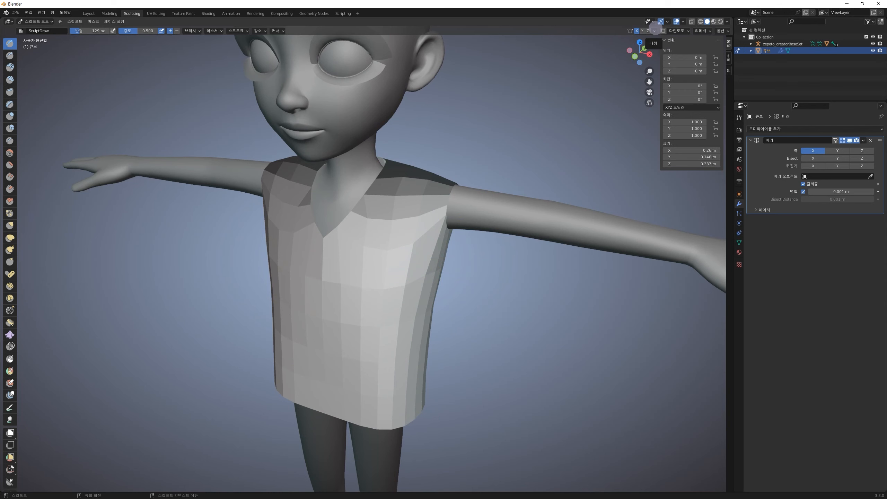
middle_drag(472, 255, 475, 258)
key(Tab)
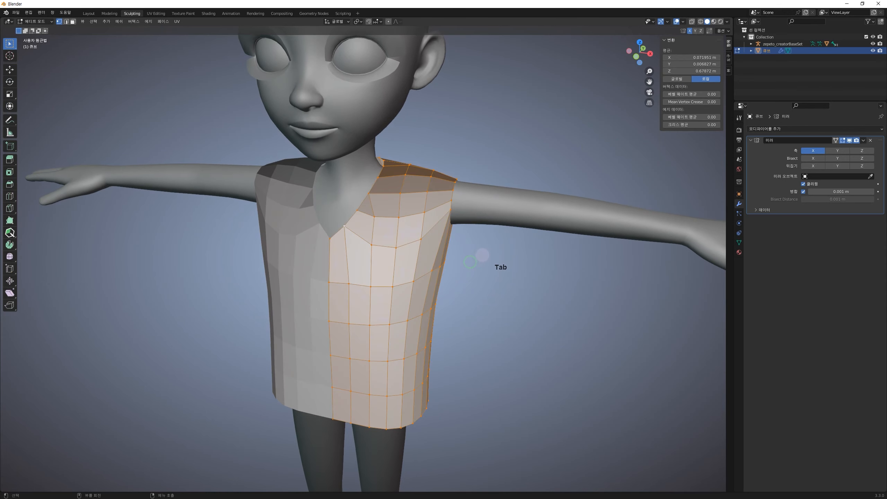
middle_drag(516, 226, 481, 272)
key(shift+n)
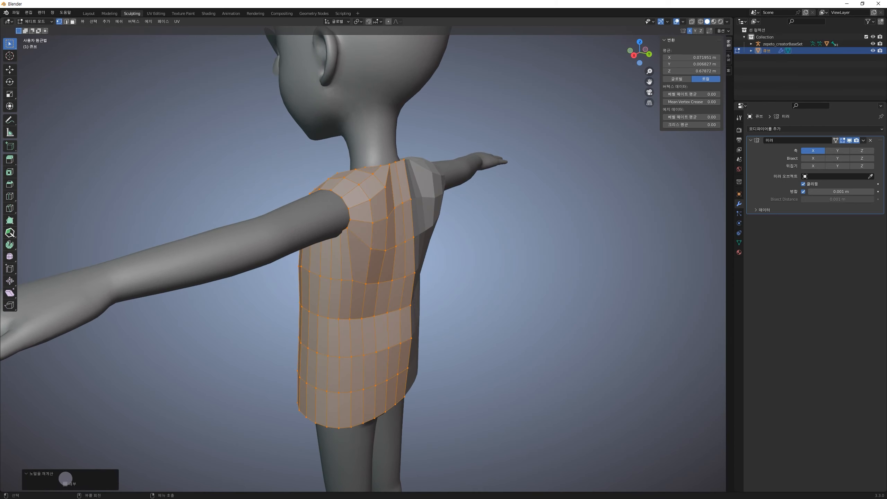
middle_drag(417, 356, 390, 247)
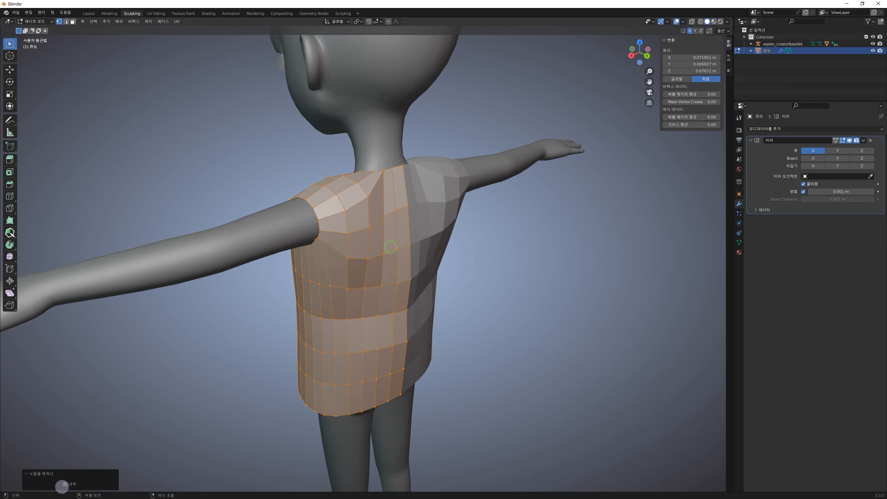
click(65, 485)
click(64, 485)
middle_drag(495, 240, 545, 240)
click(562, 240)
middle_drag(451, 241, 505, 234)
key(Tab)
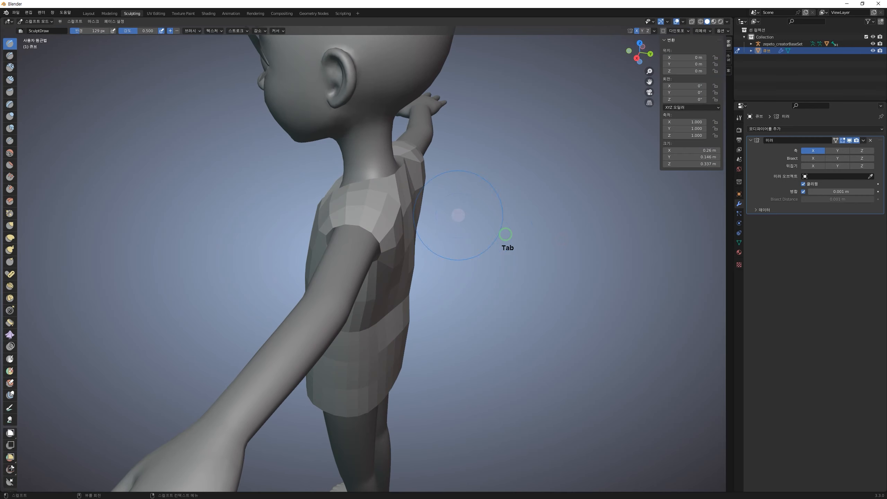
Smooth the shirt's upper back and pull its shoulder and side closer to the body with Elastic Deform
mouse_move(401, 203)
shift+mouse_down()
mouse_move(391, 203)
mouse_move(393, 272)
mouse_move(353, 282)
shift+mouse_up()
click(10, 238)
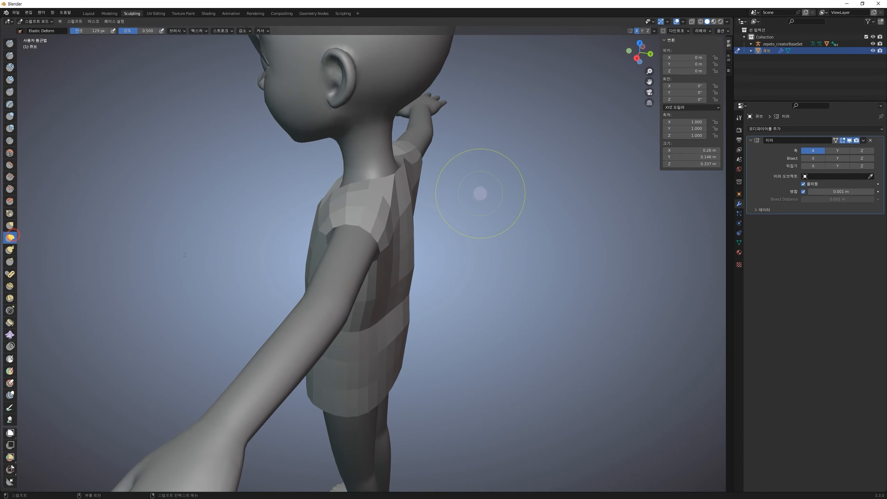
drag(353, 222, 359, 207)
middle_drag(371, 303, 367, 247)
drag(369, 211, 370, 216)
middle_drag(362, 281, 414, 279)
key(ctrl+z)
mouse_move(440, 231)
mouse_down()
mouse_move(441, 222)
mouse_move(426, 250)
mouse_move(425, 280)
mouse_up()
drag(402, 285, 344, 210)
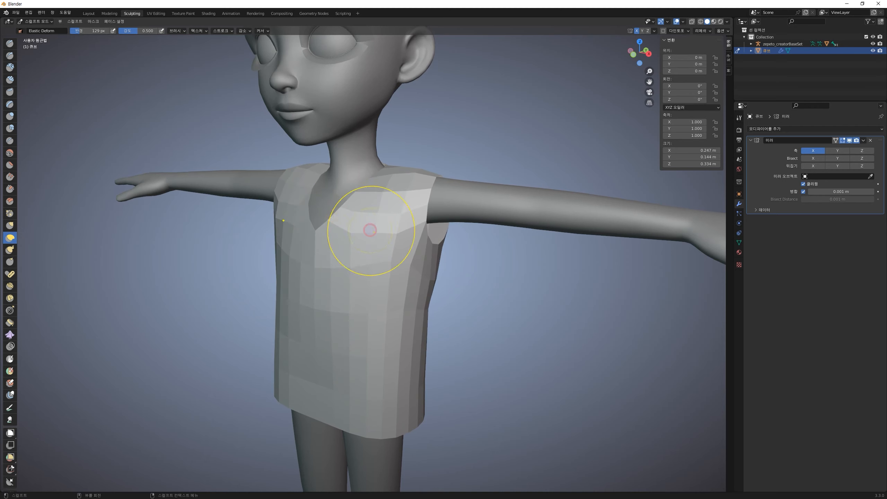
Shape the shirt's upper chest and neckline with Elastic Deform, reducing the brush to 74 px
drag(379, 235, 388, 222)
mouse_move(378, 262)
mouse_down()
mouse_move(372, 249)
mouse_move(388, 222)
mouse_up()
mouse_move(398, 236)
mouse_down()
mouse_move(404, 227)
mouse_move(354, 216)
mouse_up()
mouse_move(340, 212)
mouse_down()
mouse_move(342, 233)
mouse_move(369, 224)
mouse_move(356, 206)
mouse_up()
key(bracketleft)
key(bracketleft)
key(bracketleft)
key(bracketleft)
key(bracketleft)
middle_drag(380, 251, 273, 227)
drag(278, 226, 278, 226)
middle_drag(281, 253, 303, 293)
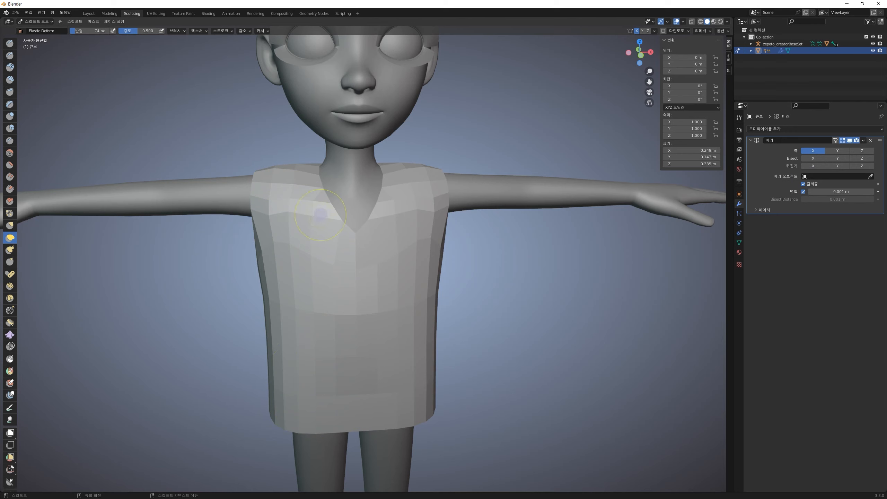
Try Elastic Deform strokes on the shirt's chest, shoulder and back with different symmetry axes and undo them
middle_drag(321, 215, 325, 241)
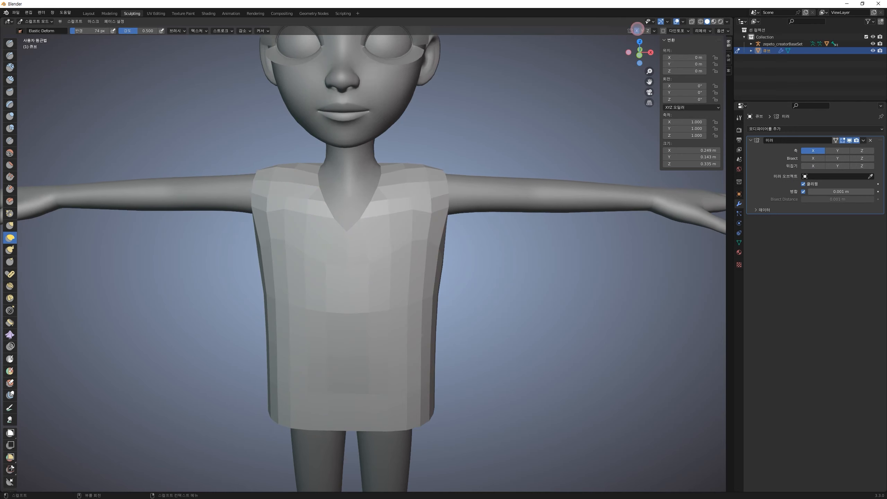
mouse_move(403, 256)
mouse_down()
mouse_move(403, 268)
mouse_move(459, 282)
mouse_up()
key(ctrl+z)
drag(433, 209, 432, 227)
key(ctrl+z)
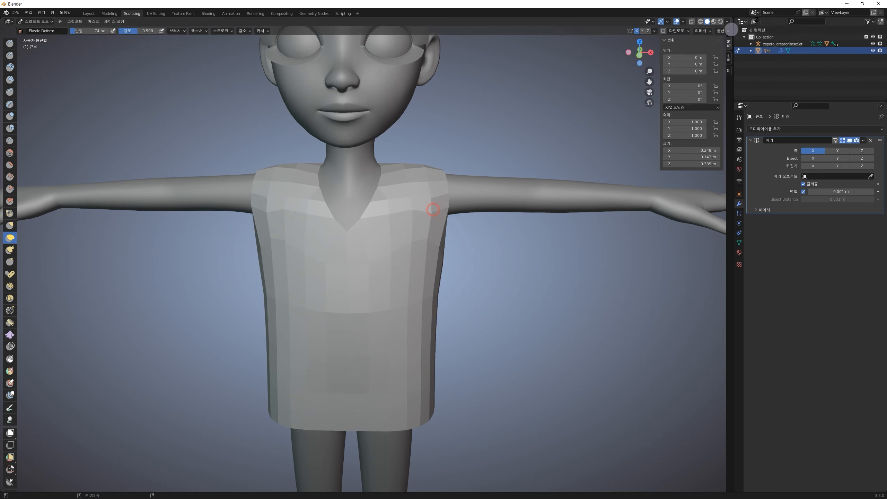
middle_drag(584, 206, 408, 306)
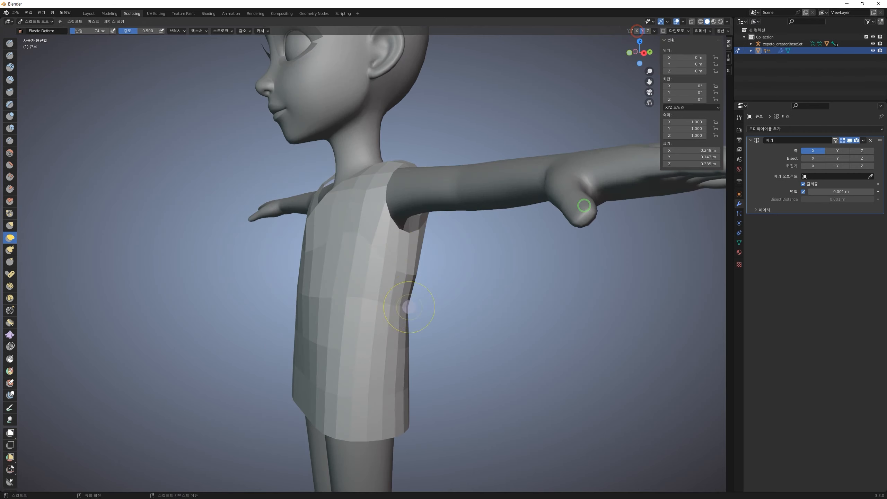
drag(404, 301, 405, 301)
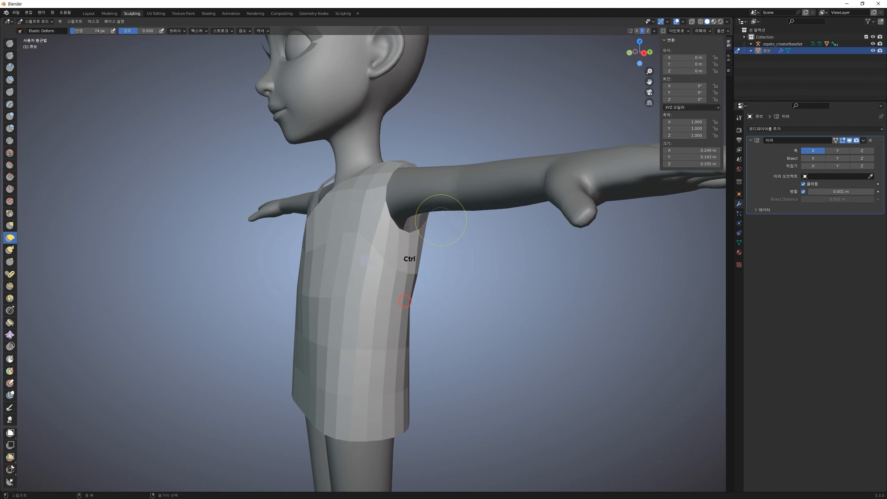
key(ctrl+z)
middle_drag(404, 301, 359, 268)
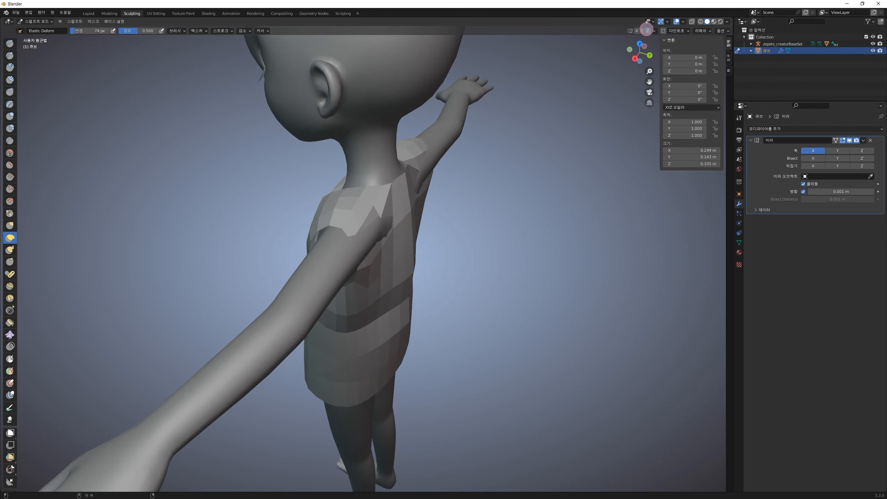
Switch off all sculpt symmetry axes and pull the shirt's shoulder area outward with Elastic Deform at 168 px
scroll(376, 337, down, 8)
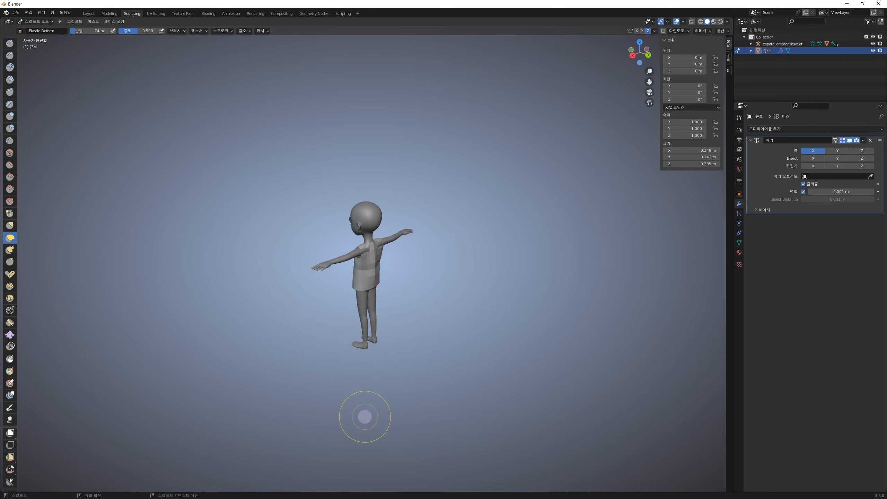
mouse_move(304, 275)
middle_down()
mouse_move(363, 289)
mouse_move(424, 270)
middle_up()
scroll(357, 289, up, 8)
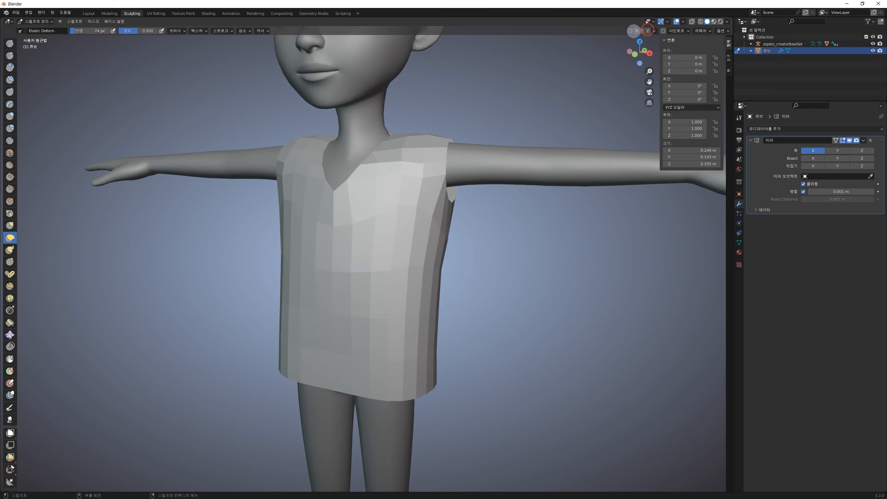
middle_drag(442, 169, 412, 194)
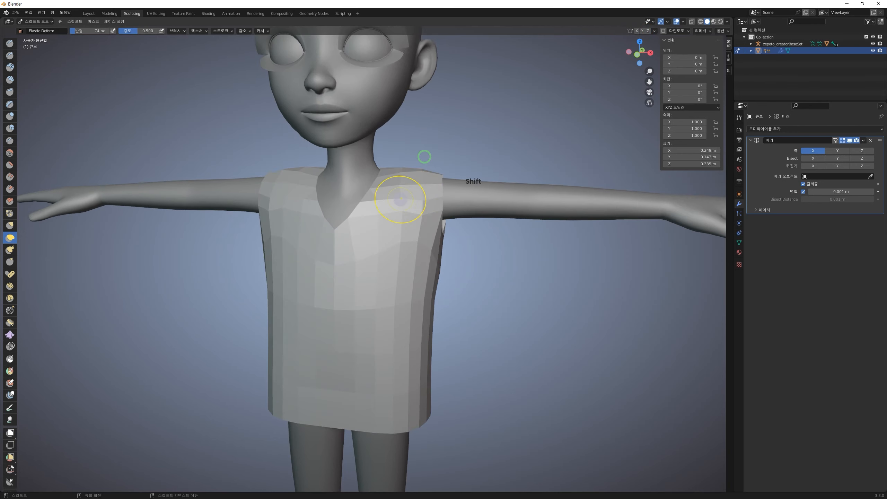
key(bracketright)
key(bracketright)
key(bracketright)
key(bracketright)
key(bracketright)
key(bracketright)
key(bracketright)
key(bracketright)
middle_drag(280, 270, 303, 272)
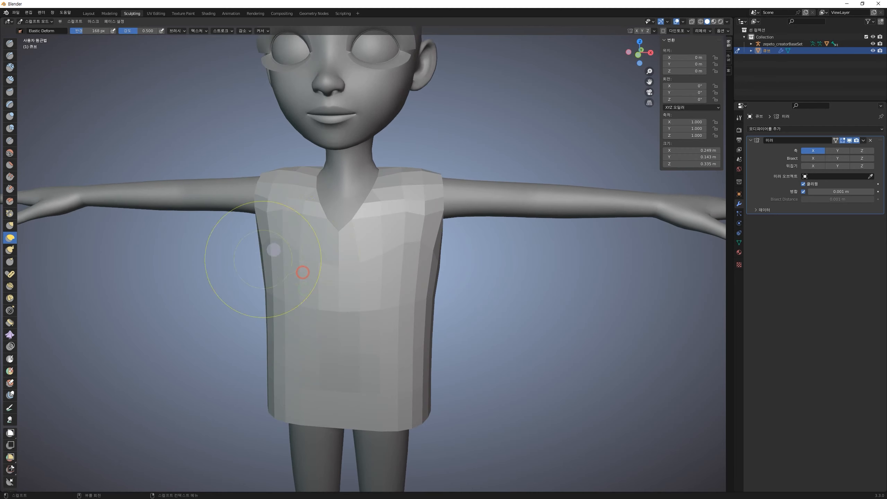
mouse_move(415, 204)
middle_down()
mouse_move(347, 263)
mouse_move(337, 260)
middle_up()
Choose the Draw brush and smooth the shirt's shoulder beside the neckline
click(10, 42)
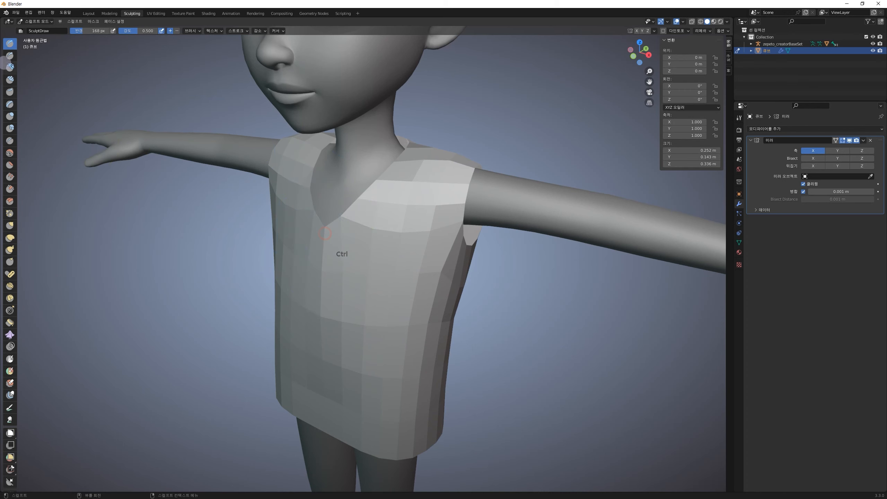
shift+drag(425, 153, 435, 154)
middle_drag(417, 199, 445, 229)
click(348, 277)
scroll(353, 282, down, 3)
middle_drag(363, 279, 361, 275)
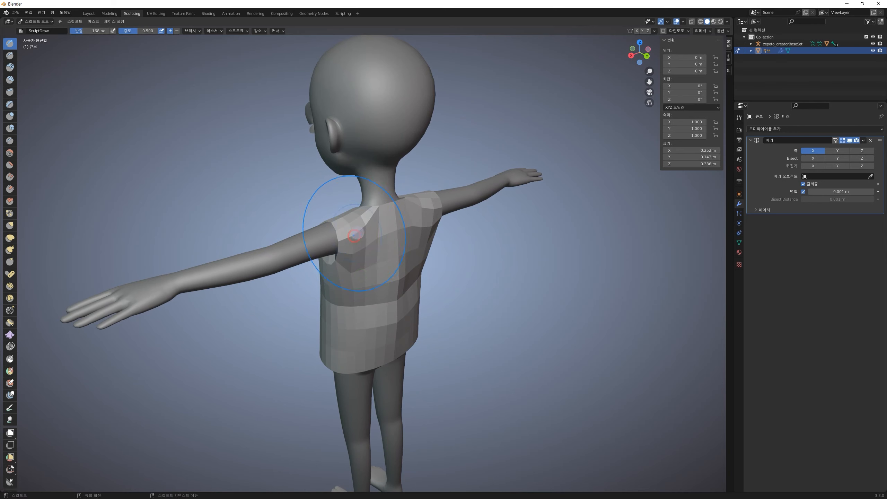
Shape the shirt's rear shoulder beside the armhole with Elastic Deform, reducing the brush to 108 px
click(9, 238)
scroll(396, 228, up, 5)
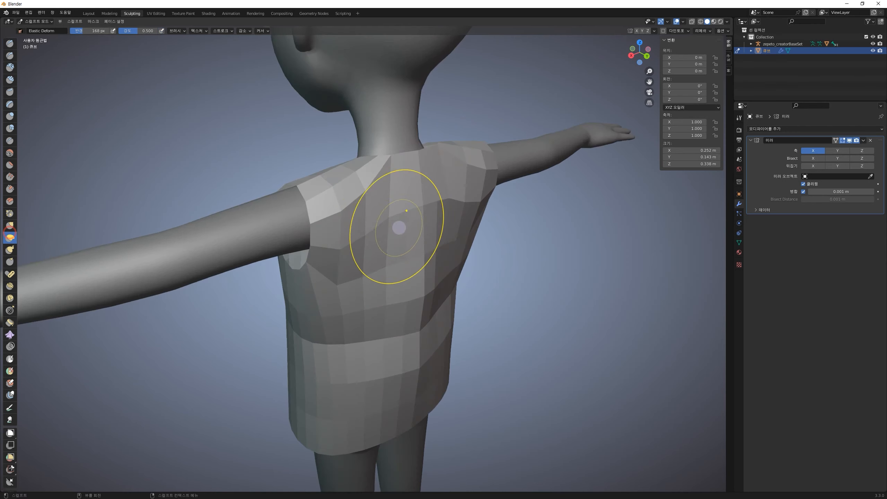
shift+middle_drag(350, 210, 356, 236)
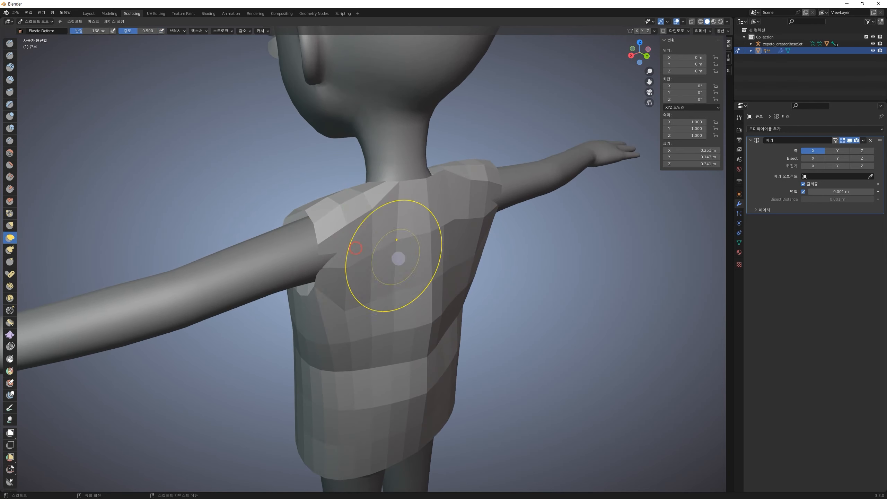
middle_drag(439, 248, 398, 259)
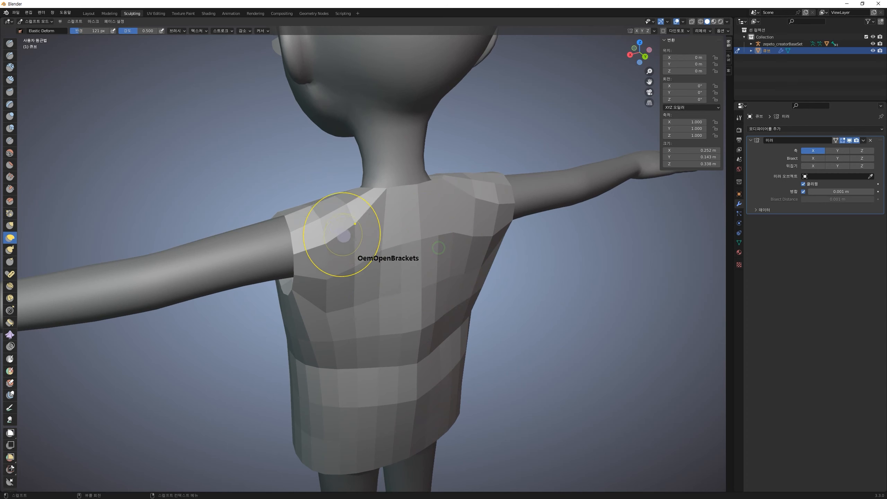
key([)
mouse_move(338, 239)
mouse_down()
mouse_move(337, 229)
mouse_move(308, 240)
mouse_up()
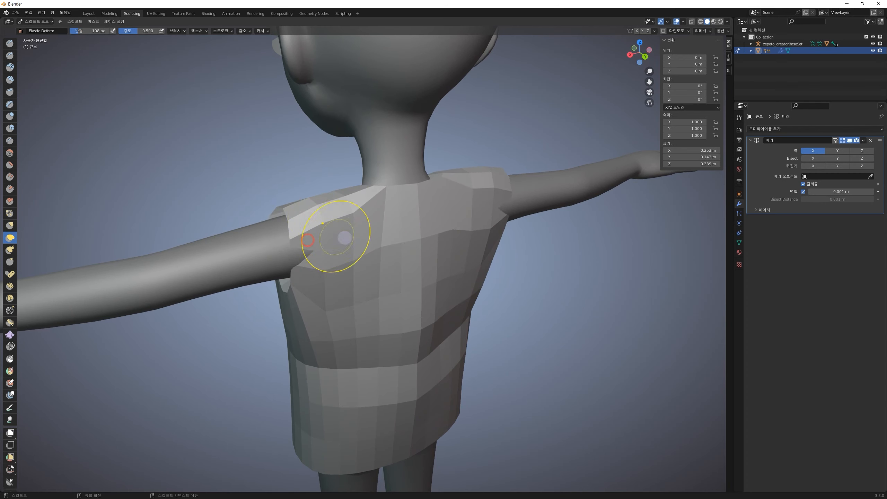
middle_drag(363, 234, 370, 230)
Add a single loop cut across the shirt's upper back and smooth the rear shoulder with the Draw brush at 147 px
key(Tab)
middle_drag(424, 220, 412, 220)
key(ctrl+r)
double_click(375, 222)
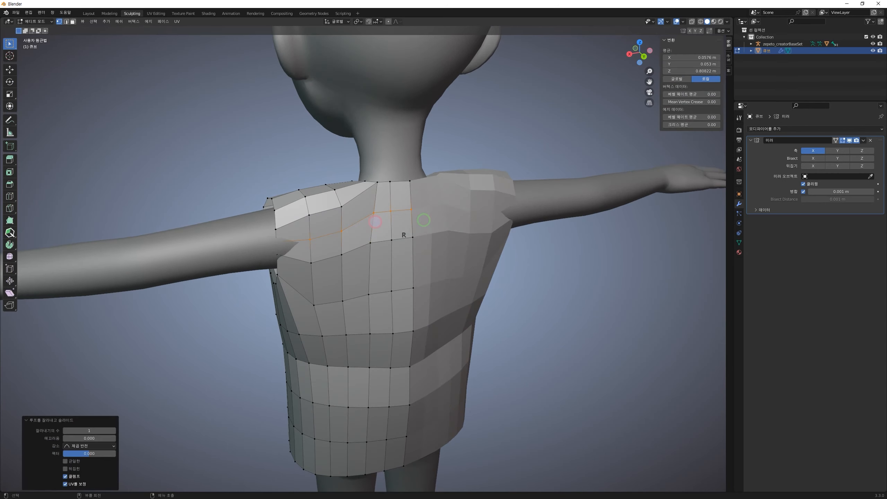
key(Tab)
mouse_move(367, 278)
middle_down()
mouse_move(361, 257)
mouse_move(402, 258)
middle_up()
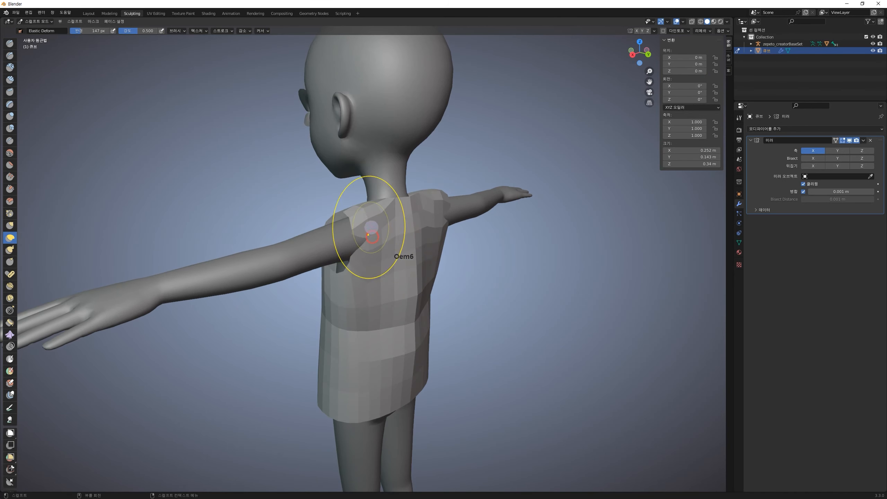
click(10, 44)
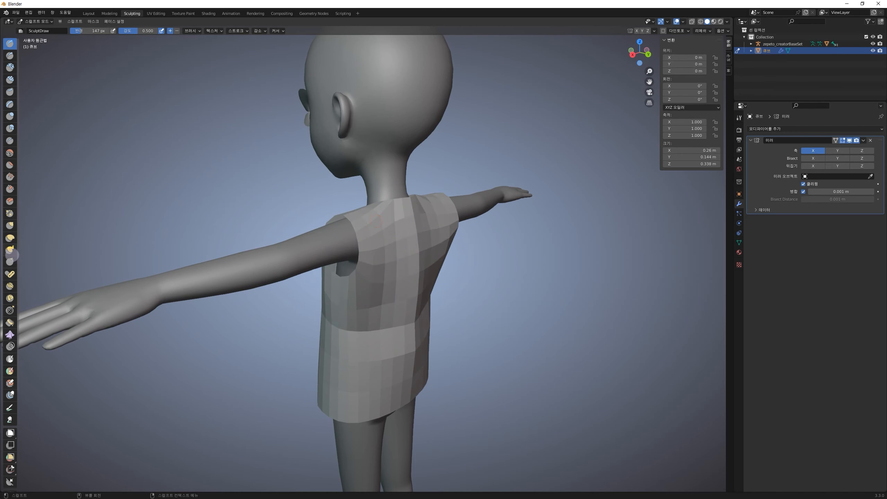
Fit the shirt's shoulder and armhole edge around the arm with Elastic Deform, reducing the brush to 95 px
click(10, 239)
scroll(461, 274, up, 2)
drag(359, 212, 340, 172)
mouse_move(374, 222)
middle_down()
mouse_move(385, 235)
mouse_move(364, 241)
middle_up()
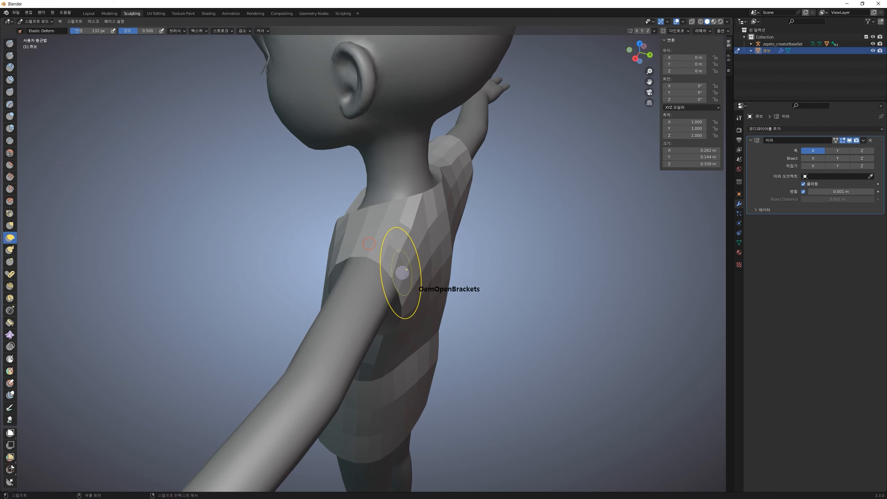
middle_drag(406, 277, 398, 214)
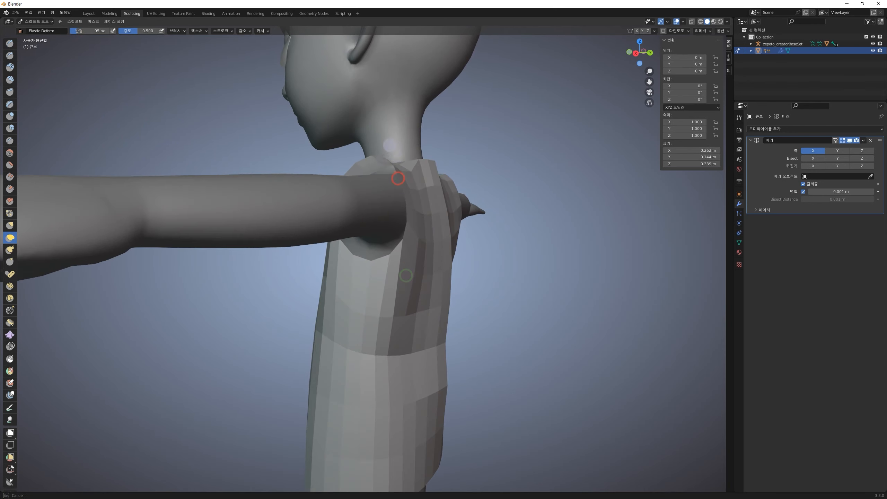
middle_drag(396, 176, 425, 235)
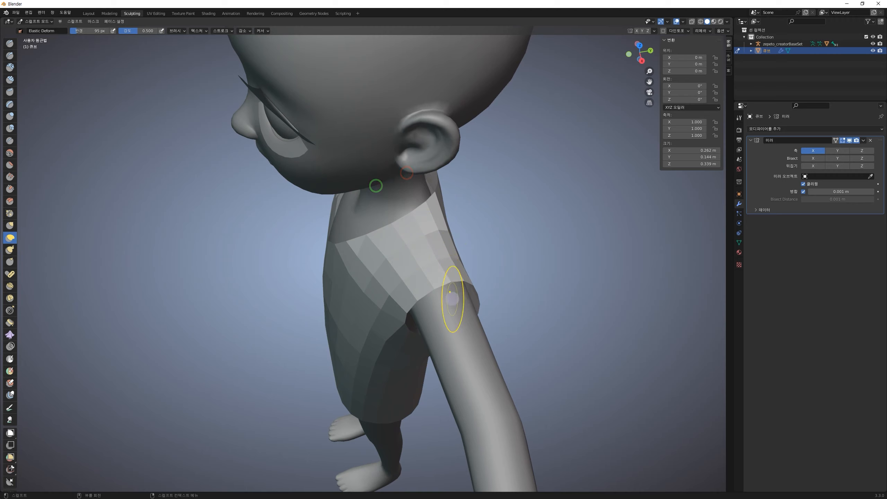
middle_drag(452, 299, 490, 273)
drag(485, 177, 463, 205)
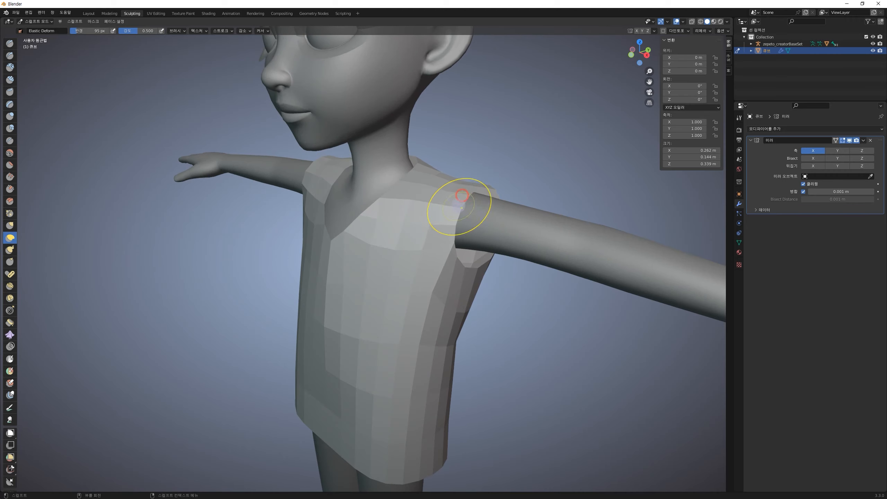
mouse_move(555, 201)
middle_down()
mouse_move(561, 222)
mouse_move(573, 224)
mouse_move(548, 234)
middle_up()
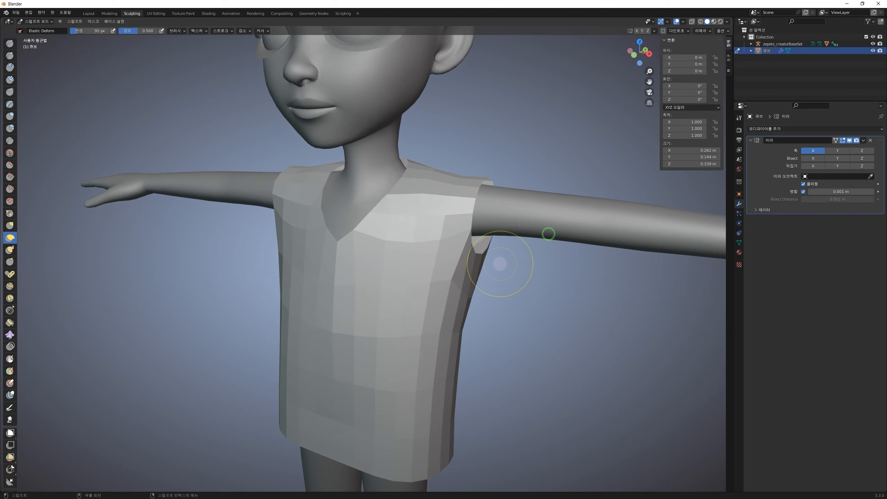
Enlarge the Elastic Deform brush to 193 px and push the shirt's side inward below the armhole
scroll(500, 264, down, 3)
key(bracketright)
drag(439, 286, 443, 278)
scroll(417, 234, up, 3)
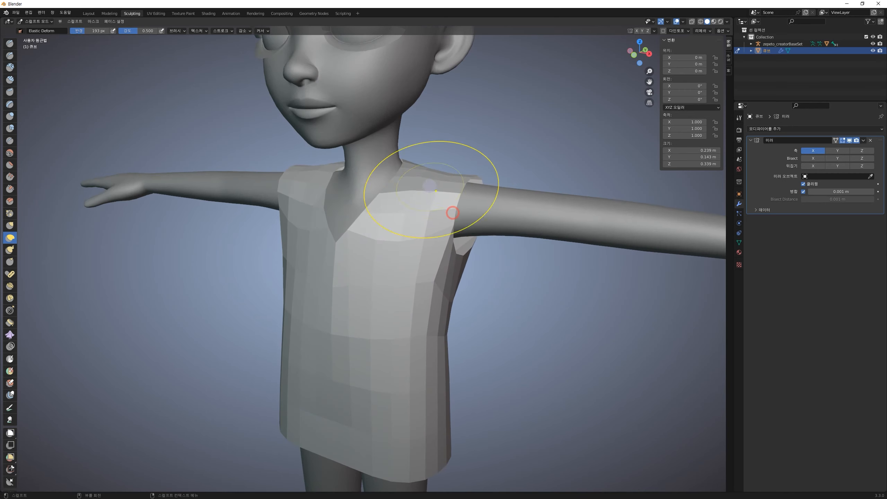
Reduce the Elastic Deform brush to 139 px and pull the shirt's front shoulder and armhole edge toward the chest
key(bracketleft)
key(bracketleft)
key(bracketleft)
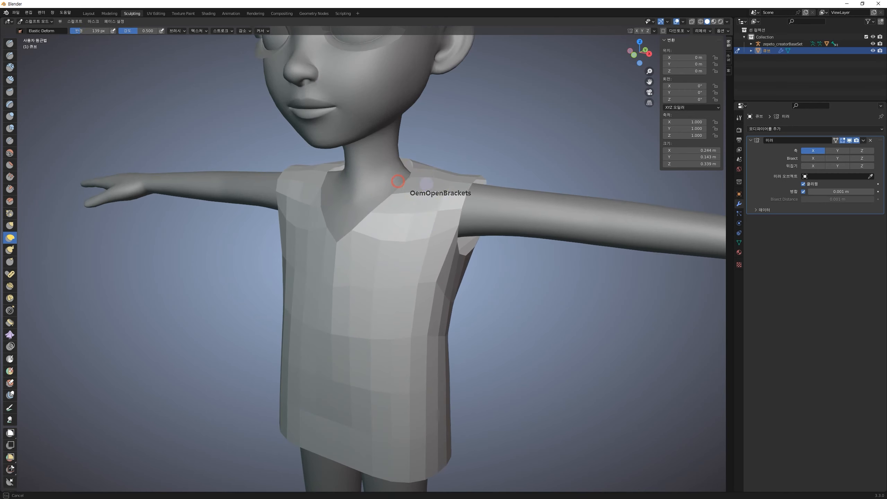
drag(464, 192, 429, 209)
middle_drag(440, 290, 419, 286)
drag(427, 253, 397, 254)
middle_drag(424, 249, 446, 241)
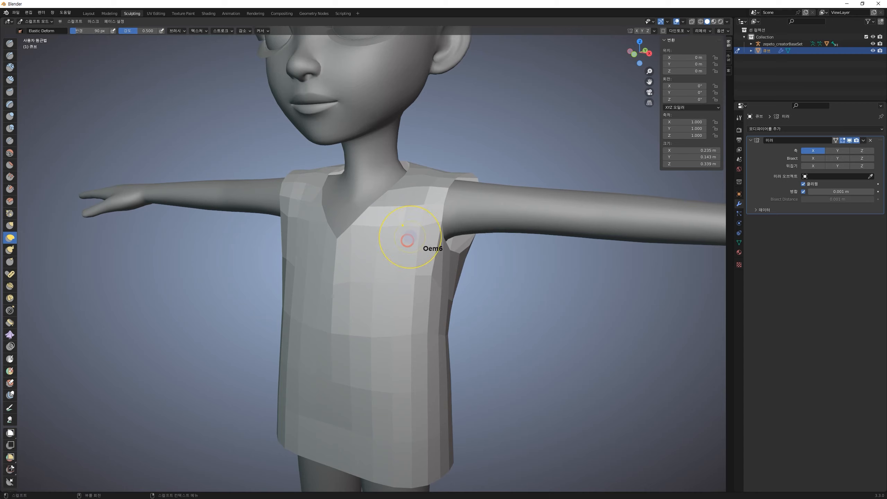
Add a loop cut across the front of the shirt's chest below the neckline
middle_drag(502, 307, 406, 297)
key(Tab)
key(ctrl+r)
click(357, 286)
middle_drag(330, 304, 387, 307)
key(Tab)
Select the vertices along the bottom edge of the shirt's armhole and delete them to deepen the opening
key(Tab)
click(412, 254)
shift+click(436, 255)
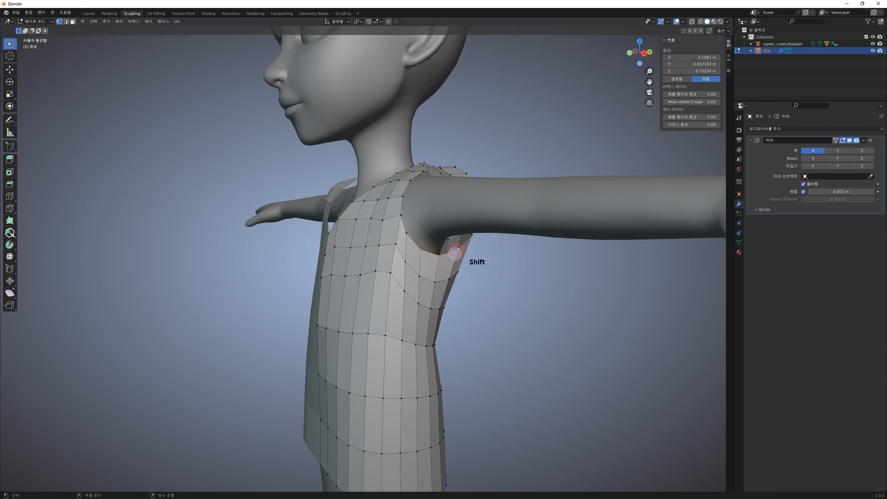
middle_drag(457, 250, 454, 283)
middle_drag(420, 213, 387, 224)
key(Delete)
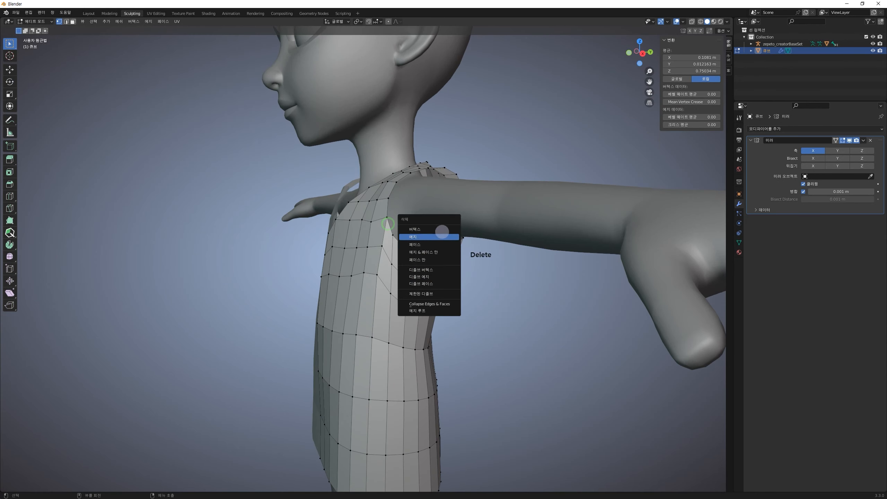
click(434, 227)
Delete the leftover vertex at the front edge of the armhole and return to sculpting the shirt
click(392, 237)
mouse_move(412, 246)
middle_down()
mouse_move(452, 257)
mouse_move(409, 252)
middle_up()
key(Delete)
click(409, 250)
middle_drag(353, 260, 413, 276)
key(Tab)
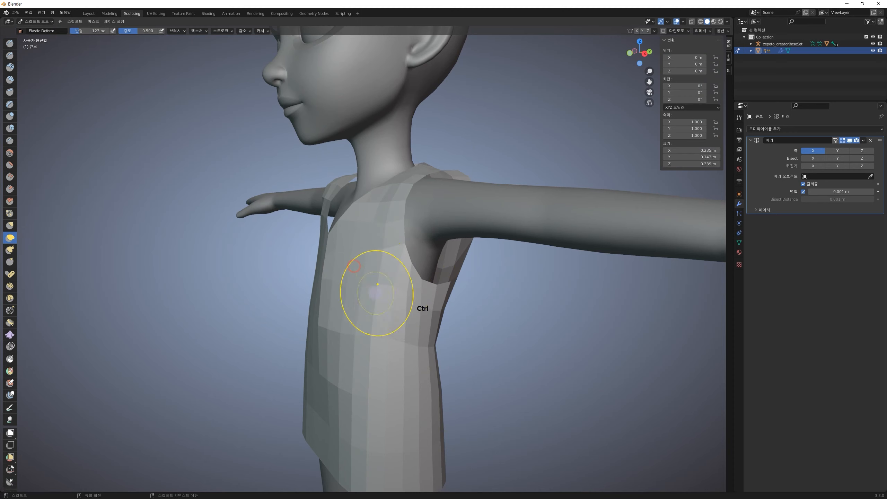
Try smoothing the shirt's front below the chest and undo the strokes
mouse_move(334, 322)
shift+mouse_down()
mouse_move(331, 346)
mouse_move(321, 288)
mouse_move(328, 285)
mouse_move(337, 317)
shift+mouse_up()
key(ctrl+z)
key(ctrl+z)
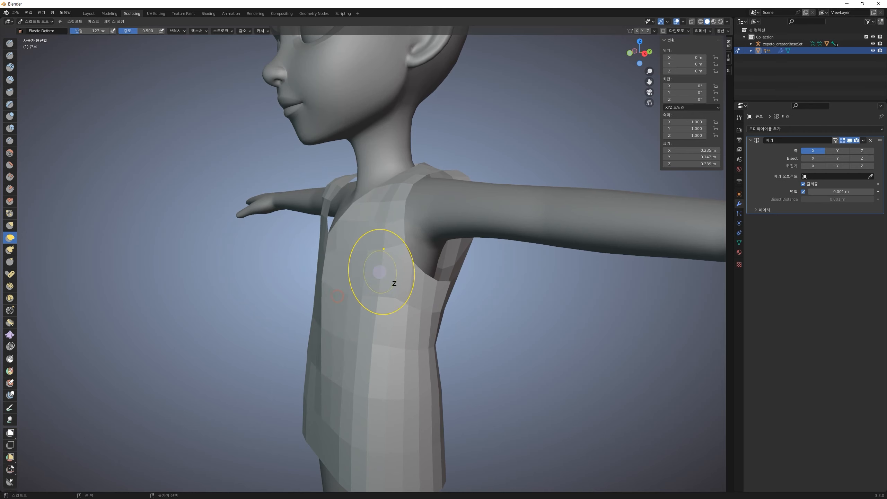
Smooth the shirt's side and front below the armhole at 123 px, undoing the stray Elastic Deform stroke near the back
scroll(382, 273, down, 3)
middle_drag(430, 351, 381, 340)
shift+drag(380, 317, 382, 318)
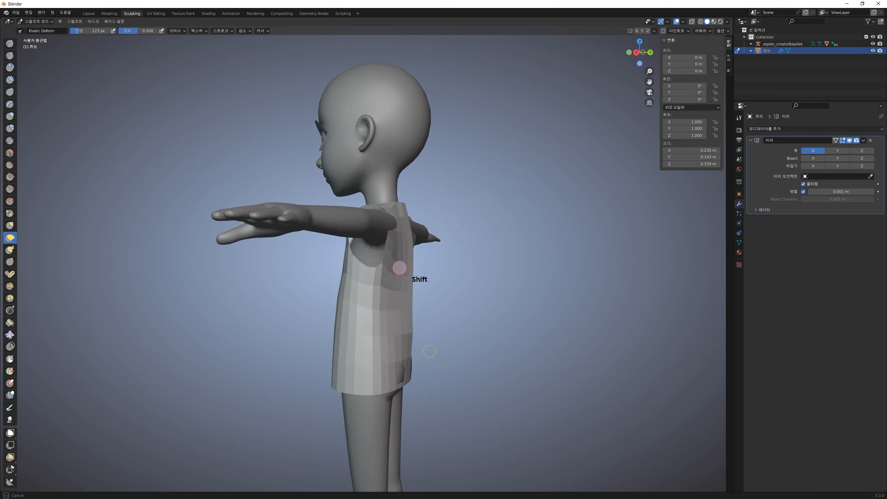
scroll(405, 266, up, 2)
drag(410, 204, 408, 246)
key(ctrl+z)
scroll(431, 414, down, 3)
mouse_move(405, 377)
middle_down()
mouse_move(406, 337)
mouse_move(367, 384)
mouse_move(368, 370)
middle_up()
scroll(402, 331, up, 3)
scroll(434, 287, up, 2)
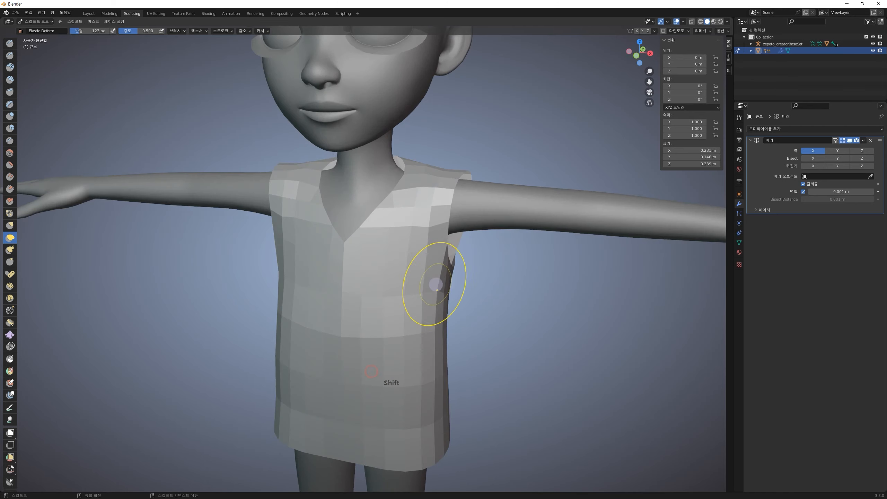
shift+click(451, 283)
Push the shirt's side inward below the armhole with an inverted Draw brush and smooth the front at 252 px
click(9, 44)
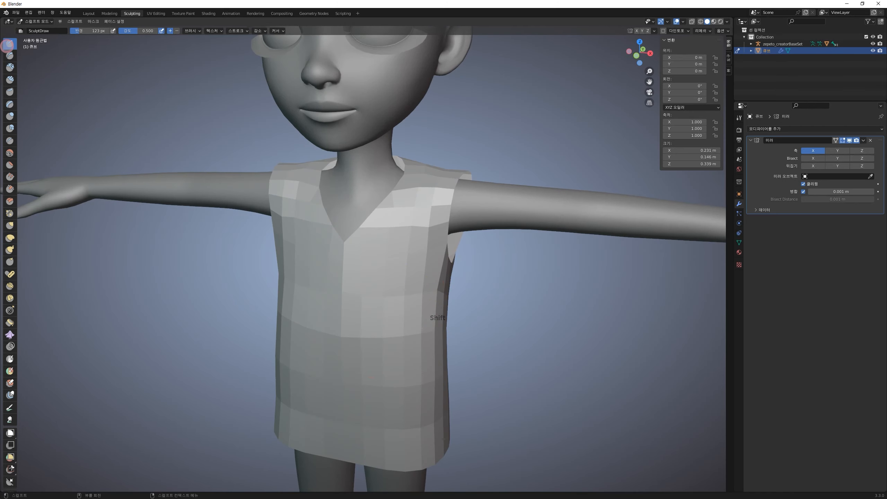
click(446, 299)
key(ctrl+z)
ctrl+drag(446, 294, 442, 271)
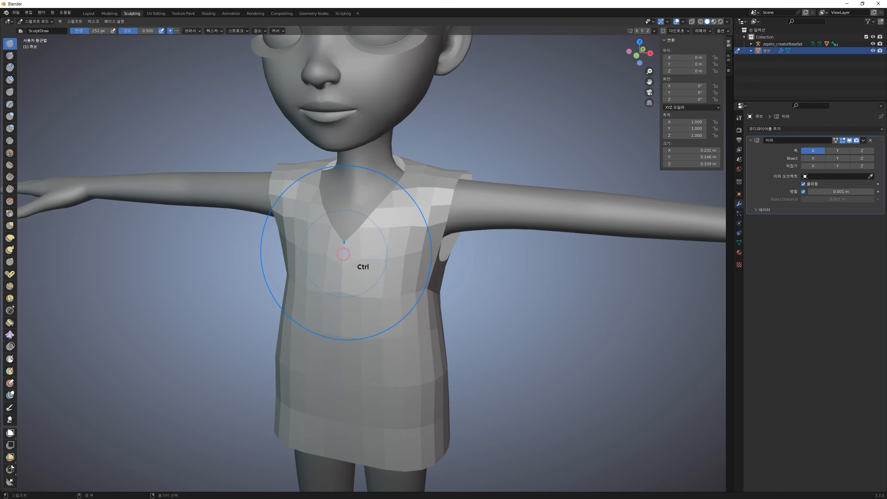
mouse_move(396, 220)
shift+mouse_down()
mouse_move(380, 335)
mouse_move(395, 395)
shift+mouse_up()
Smooth the shirt's side from the armhole down to the hem and around to the lower back
mouse_move(472, 424)
middle_down()
mouse_move(457, 410)
mouse_move(467, 411)
mouse_move(469, 377)
middle_up()
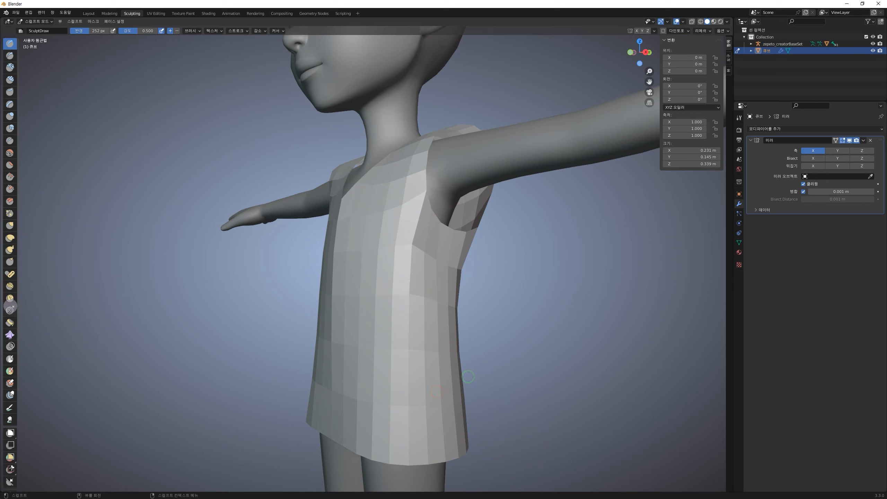
middle_drag(351, 356, 451, 390)
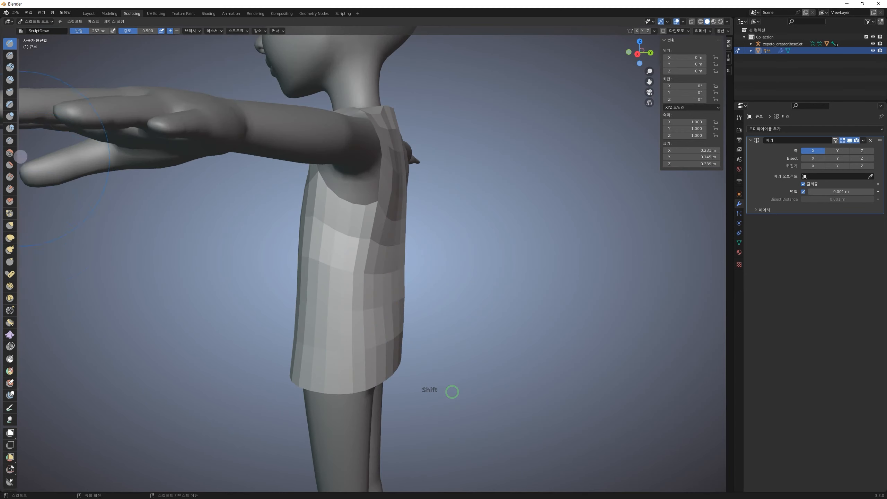
mouse_move(365, 257)
shift+mouse_down()
mouse_move(385, 279)
mouse_move(379, 216)
mouse_move(372, 357)
mouse_move(392, 241)
shift+mouse_up()
scroll(371, 279, up, 1)
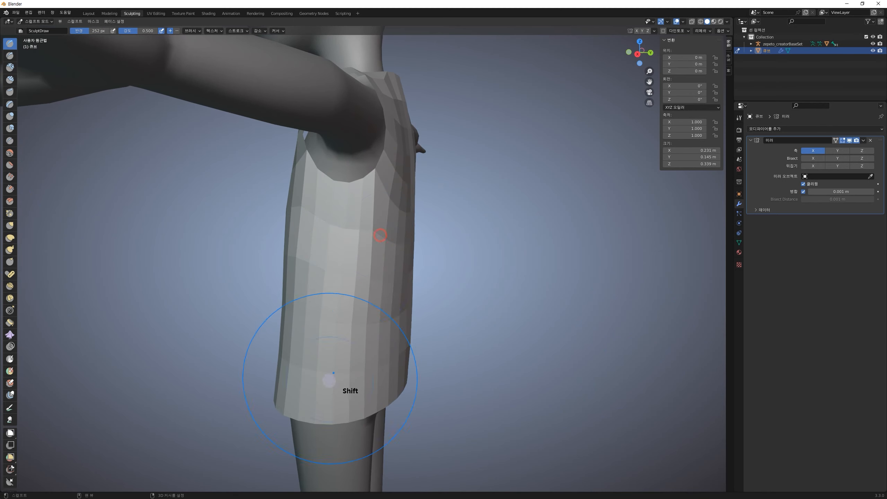
shift+drag(325, 387, 281, 398)
middle_drag(387, 370, 402, 366)
shift+drag(397, 287, 408, 296)
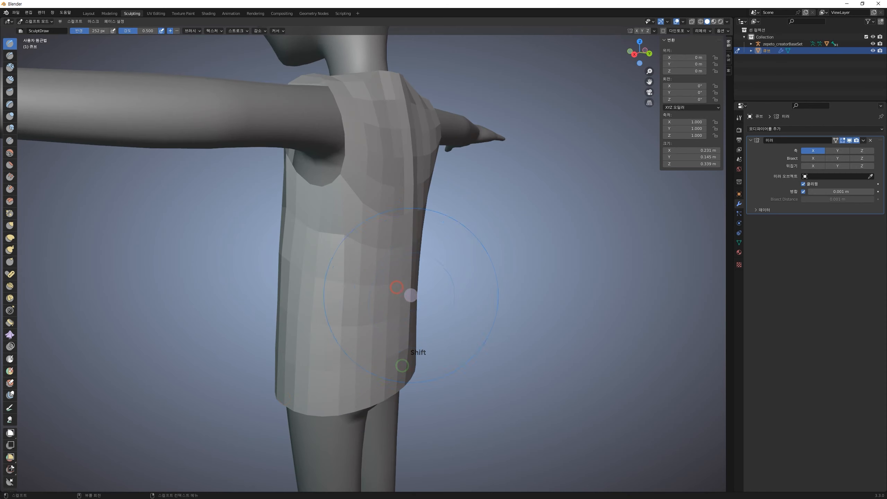
Push the middle of the shirt's back inward from the lower back up to the neckline with an inverted Draw stroke
middle_drag(433, 353, 410, 352)
scroll(404, 332, up, 1)
ctrl+drag(405, 352, 403, 65)
shift+middle_drag(409, 144, 411, 251)
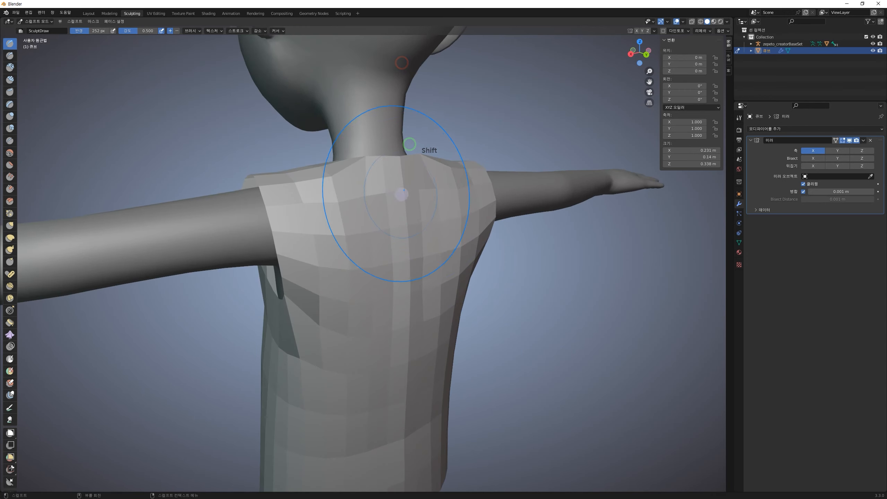
Reduce the Draw brush to 146 px and press the centre of the back closer to the body down to the hem
key(bracketleft)
key(bracketleft)
key(bracketleft)
key(bracketleft)
key(bracketleft)
ctrl+drag(401, 184, 407, 317)
shift+middle_drag(421, 370, 416, 324)
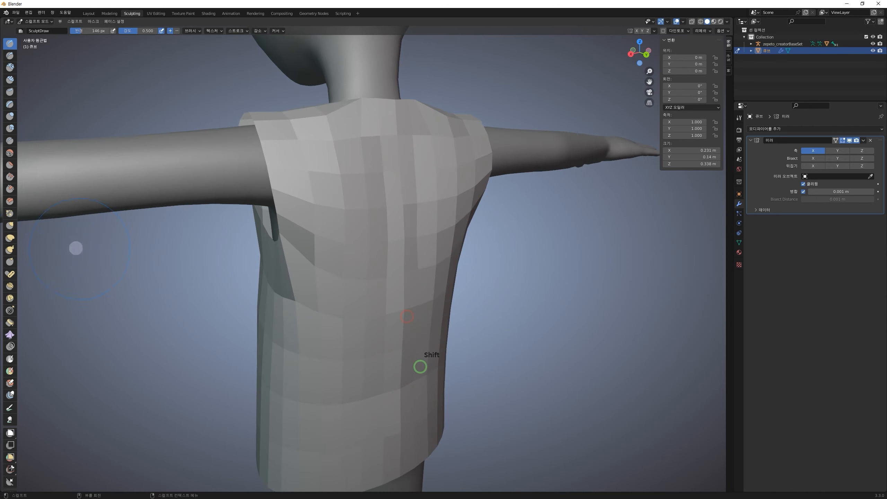
middle_drag(438, 294, 408, 258)
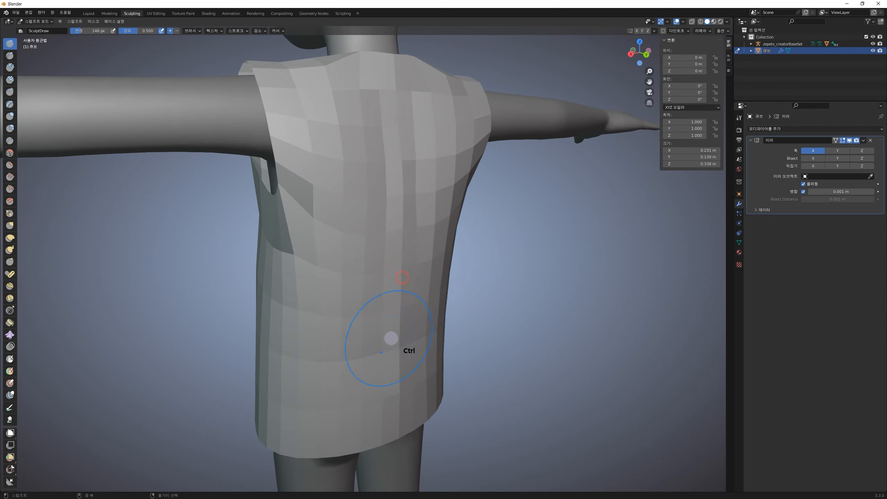
ctrl+drag(394, 411, 392, 405)
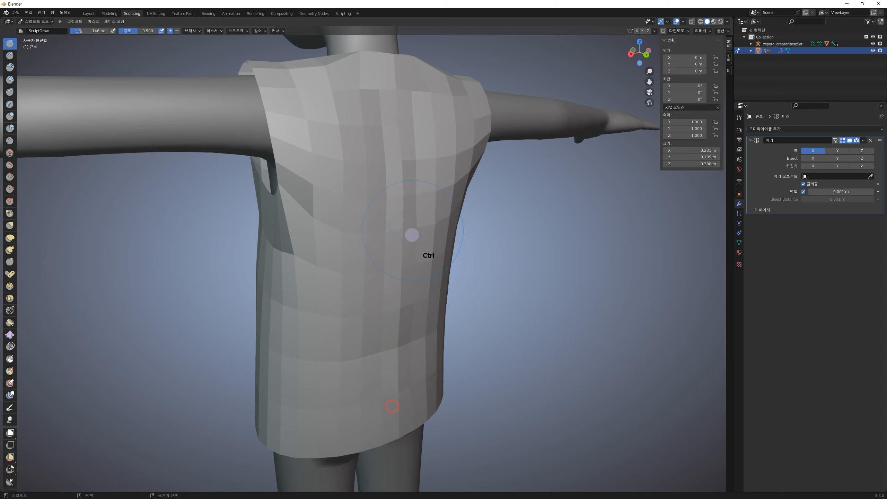
Smooth the centre of the shirt's back along its full height
mouse_move(401, 141)
shift+mouse_down()
mouse_move(386, 383)
mouse_move(364, 402)
shift+mouse_up()
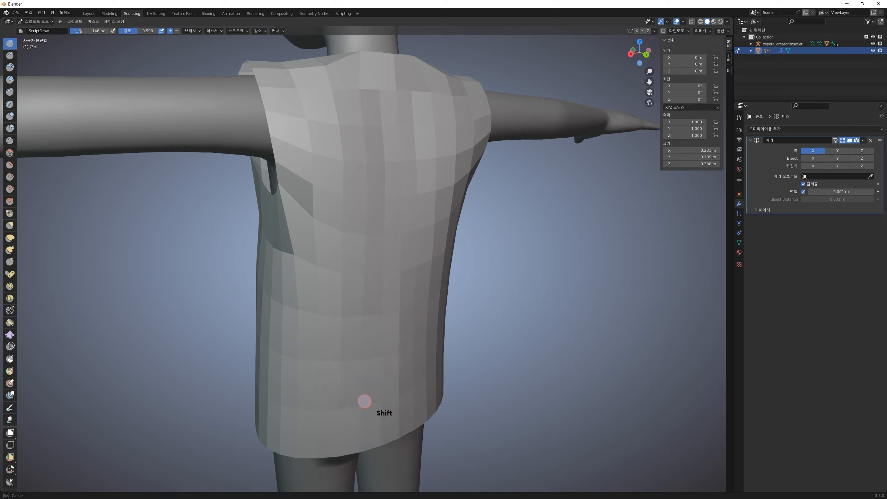
scroll(365, 402, down, 2)
mouse_move(347, 184)
shift+mouse_down()
mouse_move(356, 158)
mouse_move(352, 142)
mouse_move(342, 150)
shift+mouse_up()
Press the shirt's back neckline closer to the neck with inverted Draw strokes at 146 px
scroll(355, 138, up, 2)
shift+middle_drag(359, 125, 373, 255)
scroll(372, 254, up, 2)
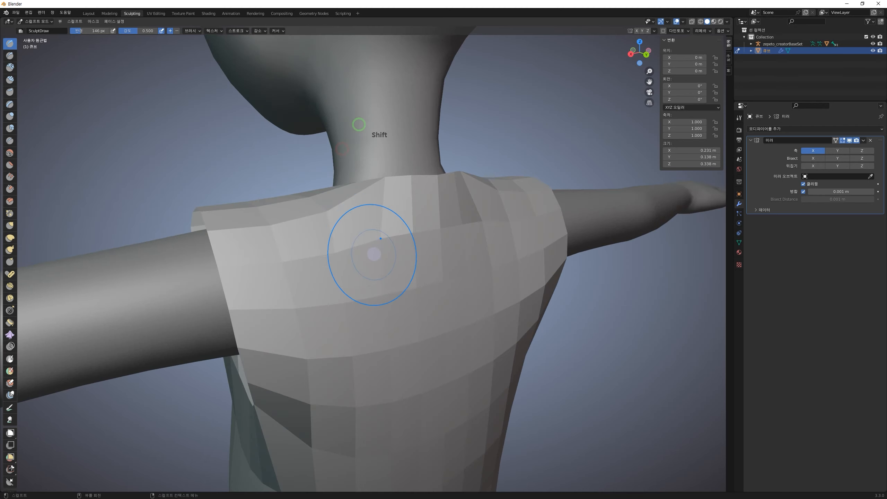
mouse_move(391, 184)
ctrl+mouse_down()
mouse_move(428, 186)
mouse_move(390, 191)
ctrl+mouse_up()
middle_drag(390, 190, 424, 235)
middle_drag(478, 249, 462, 206)
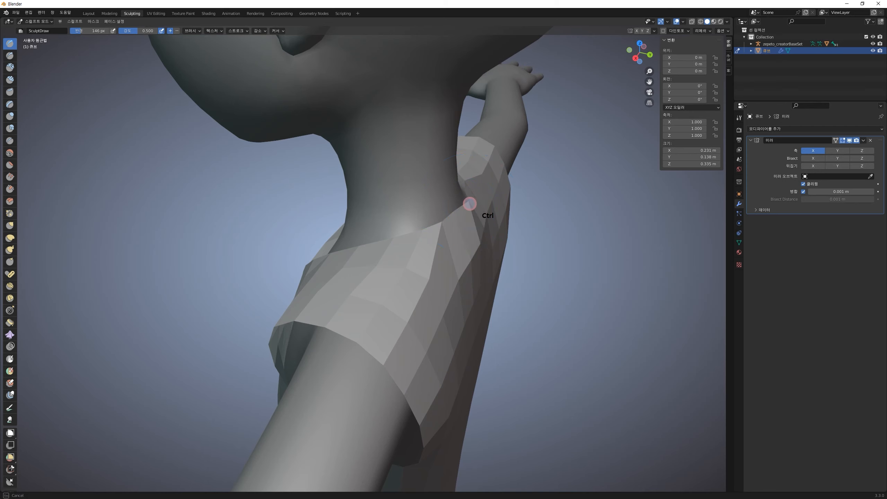
key(ctrl)
middle_drag(493, 224, 450, 242)
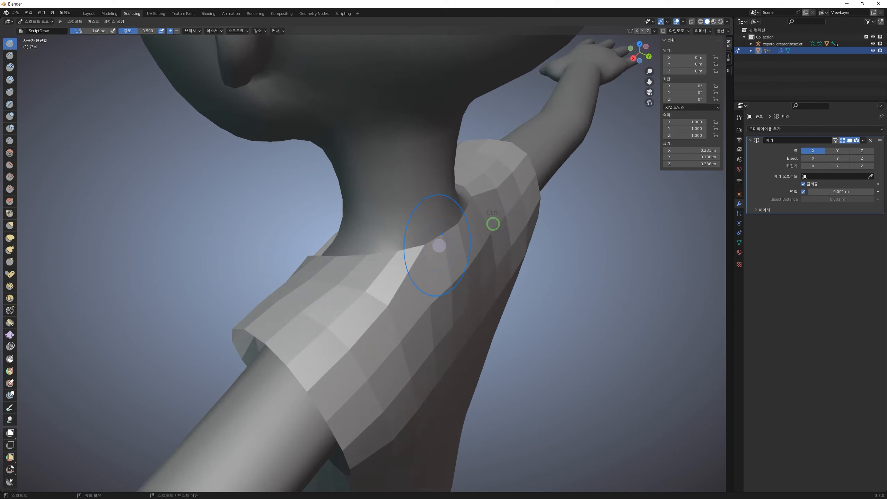
Touch up the shirt's back neckline with an inverted Draw dab and undo the smoothing stroke made there
click(426, 253)
shift+drag(436, 259, 434, 281)
key(ctrl+z)
middle_drag(455, 307, 422, 289)
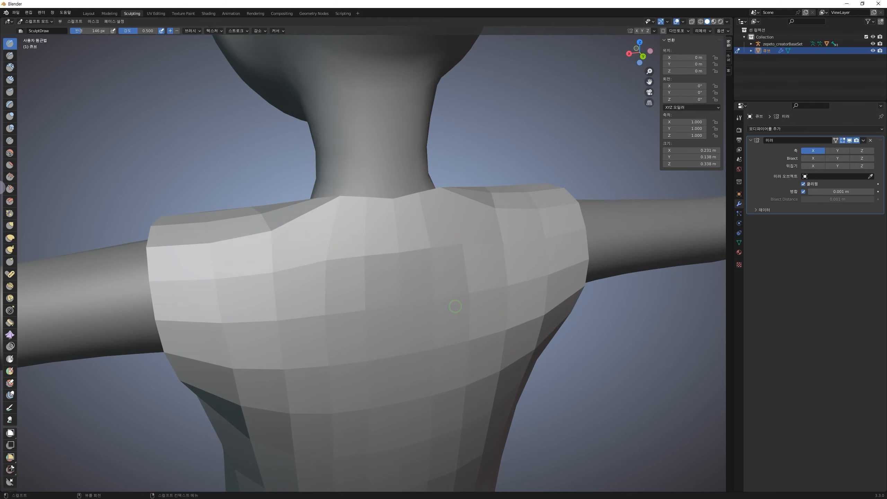
Reshape the shirt's back shoulder beside the neckline with the Elastic Deform brush and smooth it
click(9, 238)
mouse_move(337, 207)
mouse_down()
mouse_move(264, 247)
mouse_move(275, 248)
mouse_move(267, 232)
mouse_move(220, 233)
mouse_up()
shift+click(249, 236)
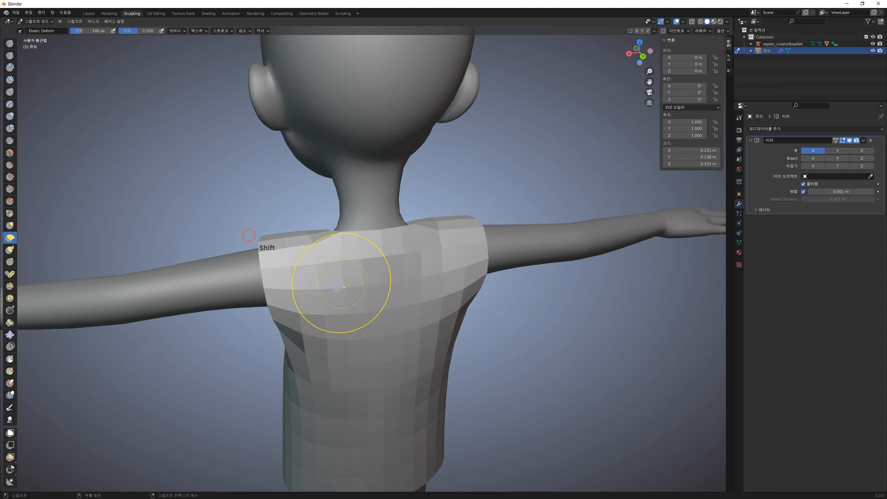
Smooth the shirt's front and adjust the chest around the V-neckline with Elastic Deform strokes
middle_drag(346, 287, 508, 344)
scroll(507, 344, up, 3)
scroll(429, 349, up, 2)
mouse_move(453, 338)
shift+middle_down()
mouse_move(431, 338)
mouse_move(368, 372)
shift+middle_up()
mouse_move(417, 348)
shift+mouse_down()
mouse_move(432, 316)
mouse_move(433, 344)
mouse_move(469, 355)
mouse_move(469, 370)
mouse_move(470, 362)
mouse_move(445, 361)
shift+mouse_up()
scroll(446, 345, up, 3)
mouse_move(453, 315)
mouse_down()
mouse_move(447, 363)
mouse_move(408, 347)
mouse_up()
drag(276, 336, 278, 349)
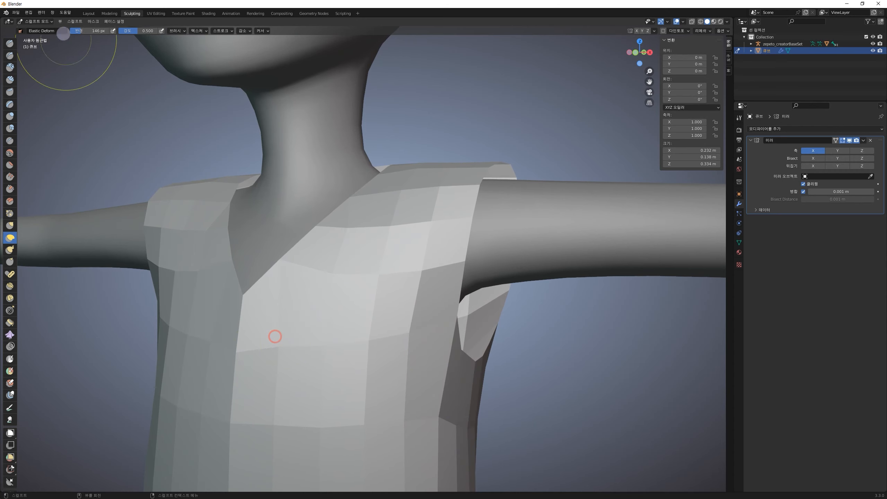
Switch to the Layout workspace and examine the shirt's fit around the neckline, shoulder and armhole
click(86, 15)
scroll(432, 195, down, 3)
scroll(431, 196, up, 4)
shift+middle_drag(430, 196, 358, 280)
mouse_move(360, 290)
middle_down()
mouse_move(374, 286)
mouse_move(218, 274)
mouse_move(346, 285)
mouse_move(327, 279)
middle_up()
scroll(327, 279, down, 2)
middle_drag(327, 245, 308, 241)
shift+middle_drag(298, 202, 342, 242)
scroll(342, 242, up, 4)
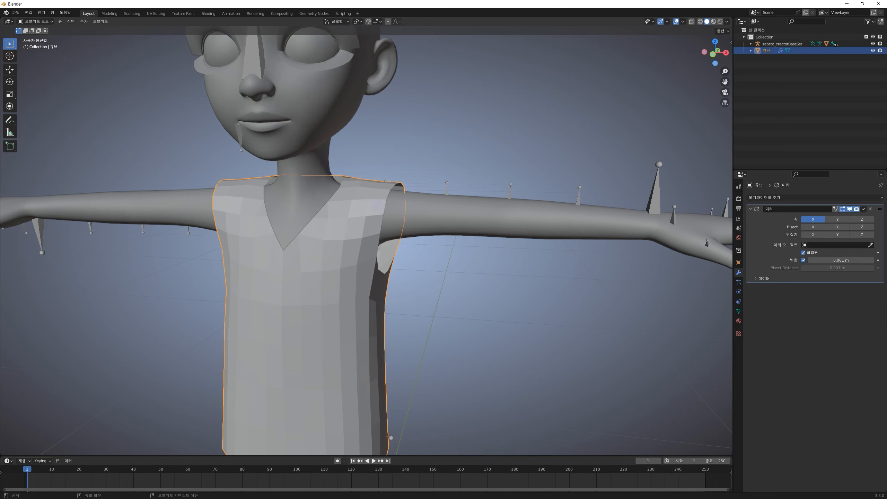
scroll(400, 202, up, 2)
scroll(412, 233, down, 4)
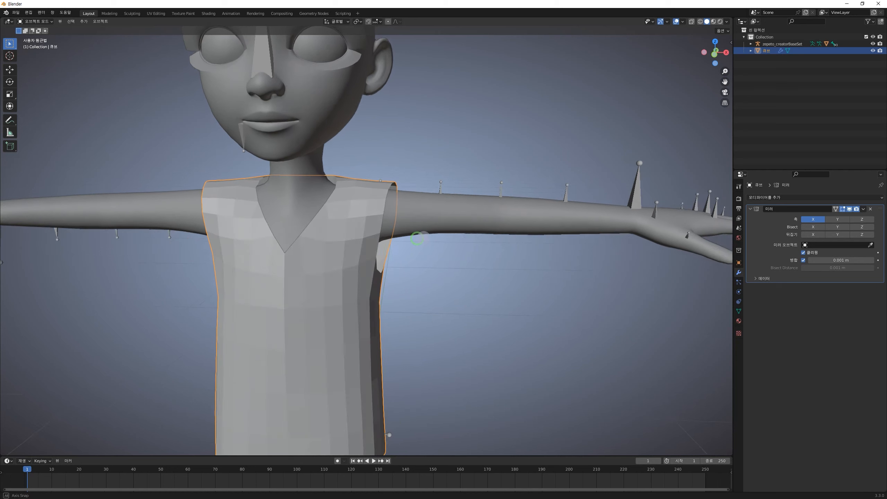
Enter Edit Mode on the shirt, select the armhole's edge loop and switch to edge selection in the front view
key(Tab)
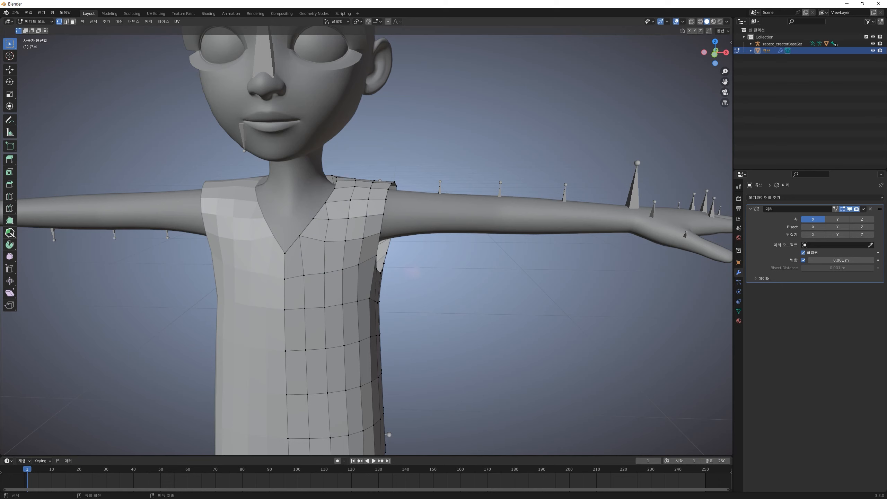
scroll(429, 247, up, 3)
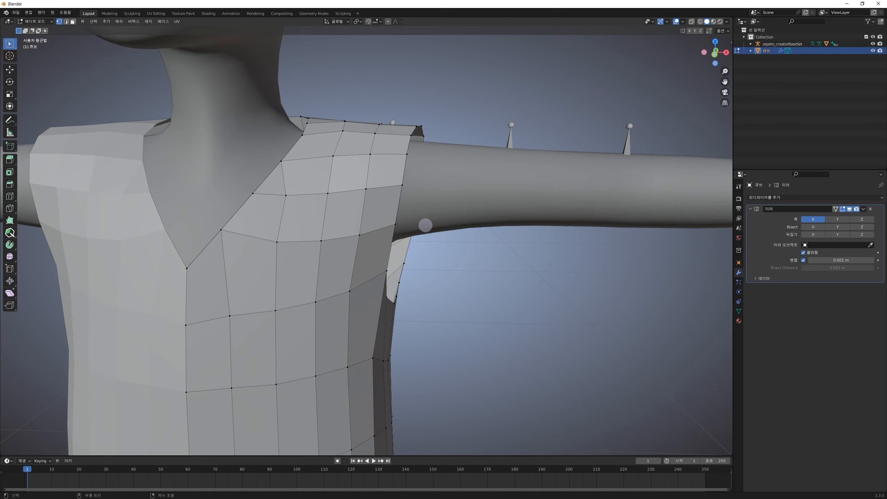
alt+click(399, 246)
middle_drag(434, 247, 436, 274)
click(717, 56)
scroll(487, 262, down, 1)
key(Tab)
key(Tab)
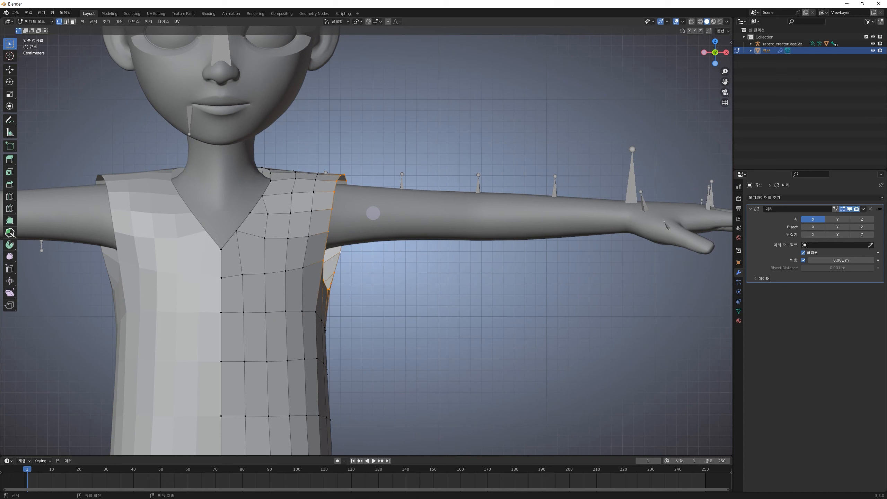
click(66, 22)
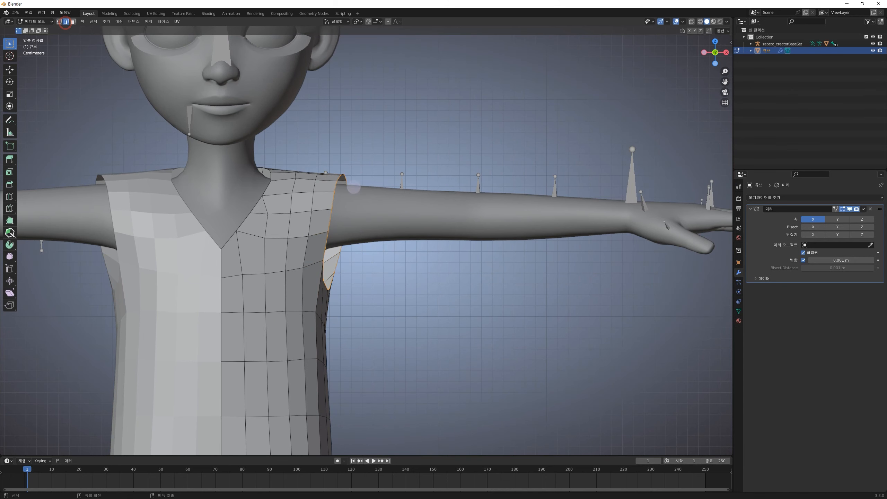
Extrude the armhole edge loop outward along the arm by about 0.119 m in X to form a short sleeve
shift+middle_drag(412, 271, 380, 276)
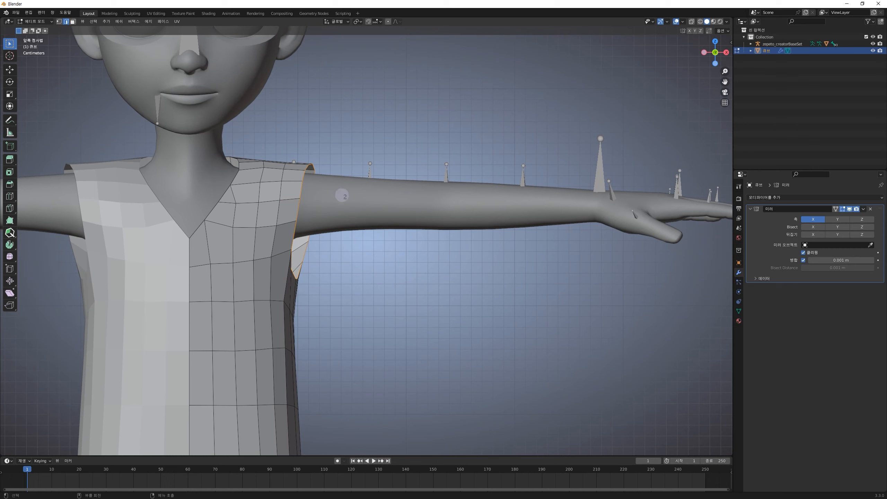
key(e)
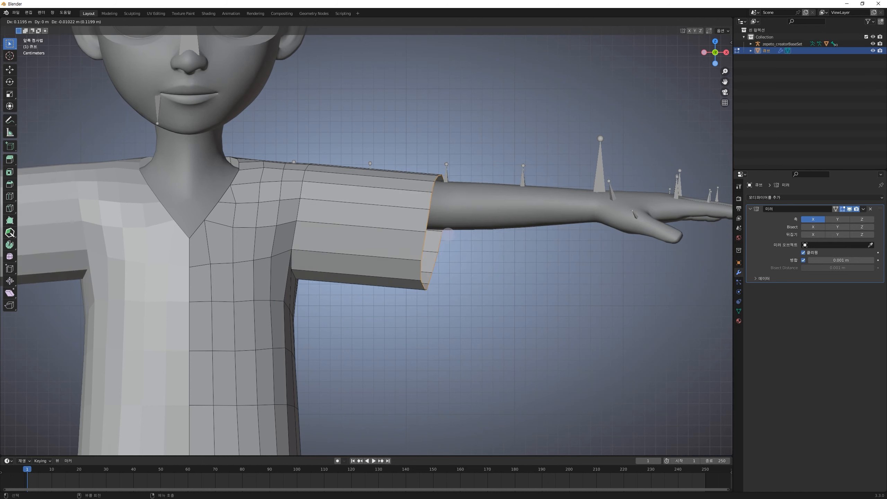
click(473, 225)
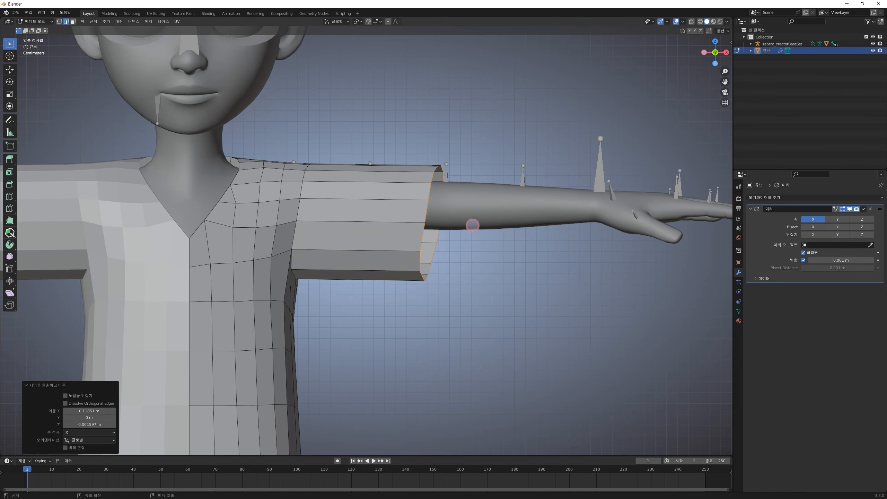
middle_drag(480, 105, 479, 189)
click(715, 42)
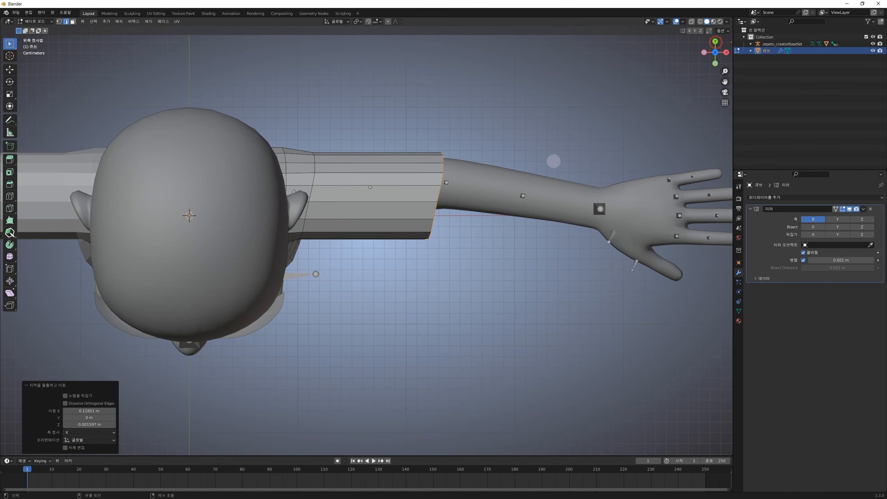
shift+middle_drag(596, 180, 585, 185)
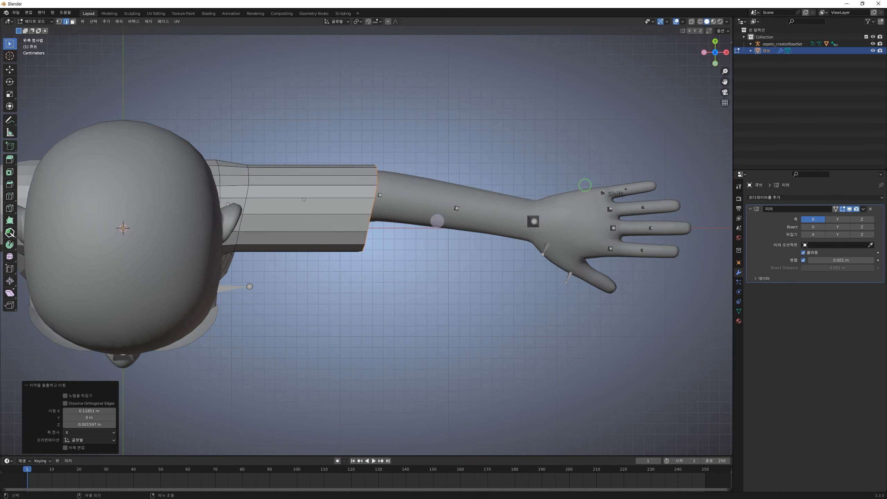
shift+middle_drag(453, 133, 486, 221)
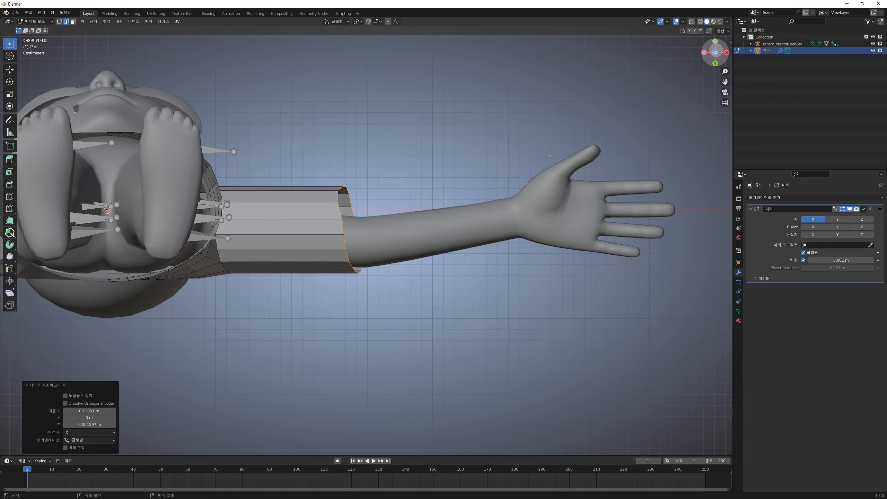
click(716, 50)
shift+middle_drag(433, 195, 424, 186)
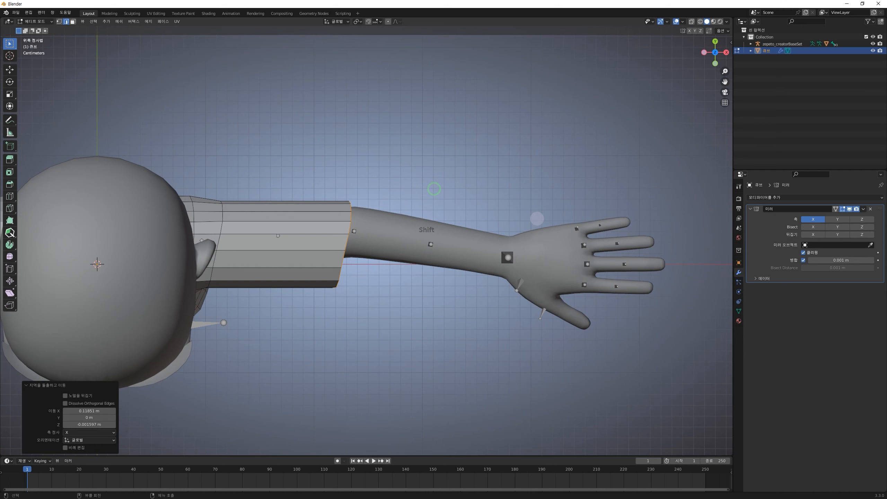
key(s)
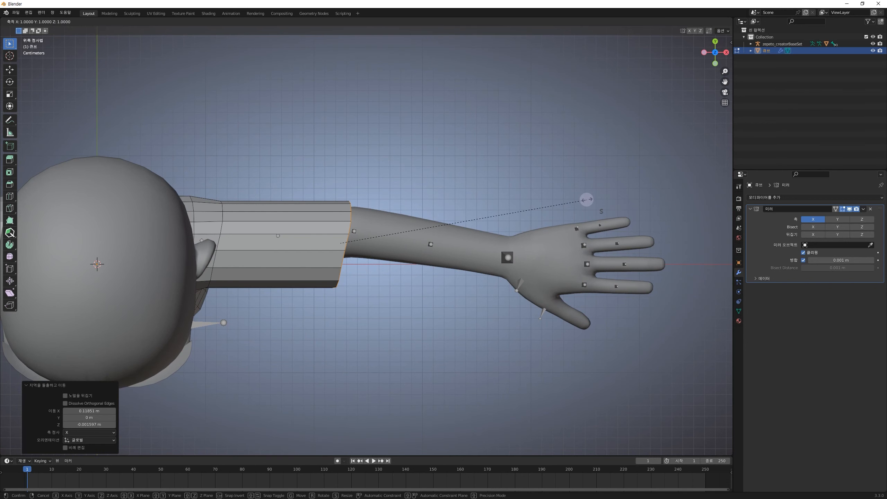
key(Escape)
middle_drag(525, 196, 478, 214)
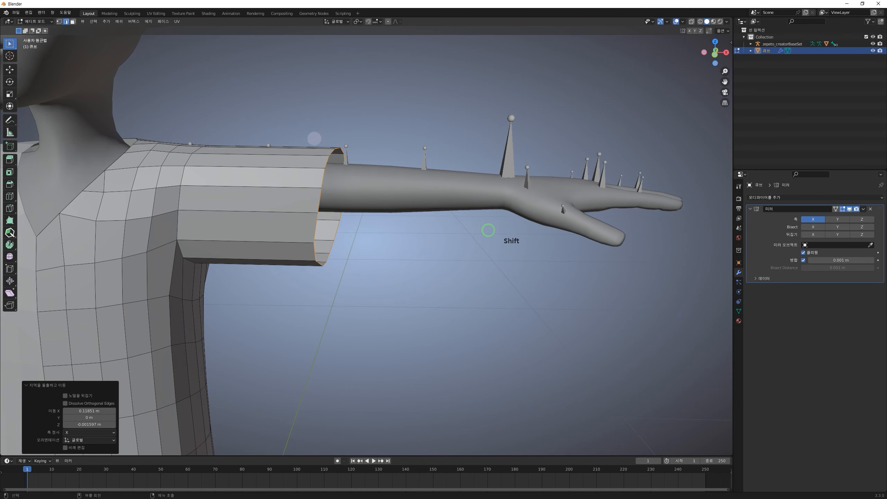
scroll(488, 230, down, 3)
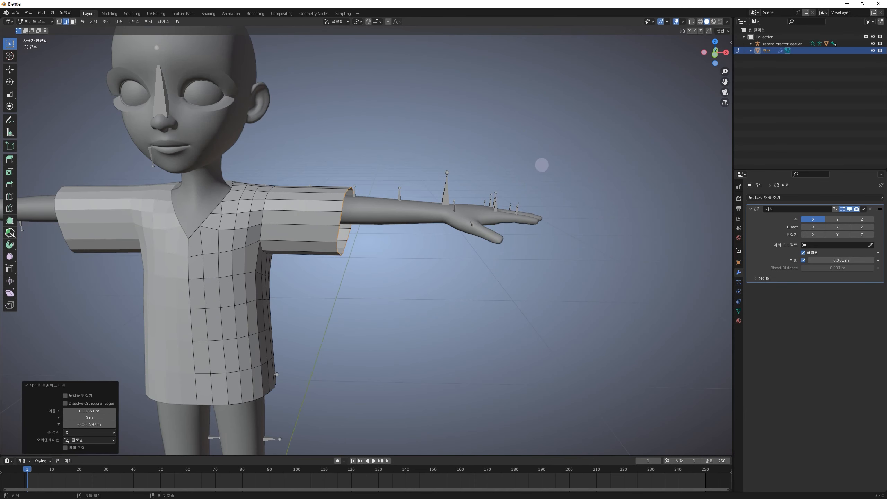
key(s)
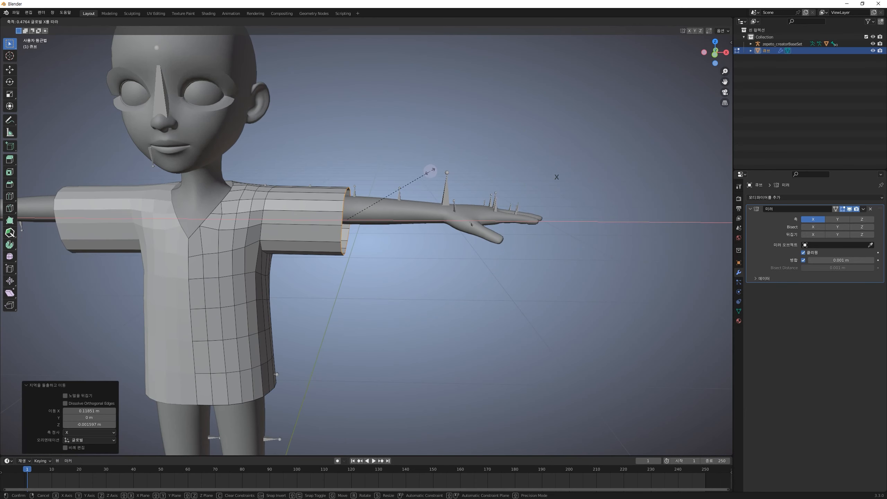
key(Escape)
middle_drag(424, 168, 433, 164)
middle_drag(450, 218, 465, 190)
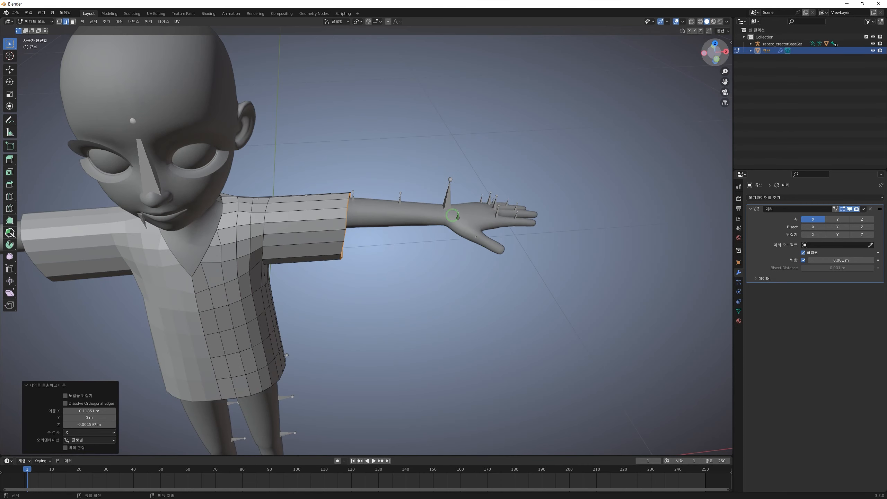
Flatten the sleeve's open end by scaling its edge loop along X to about 0.072
click(715, 43)
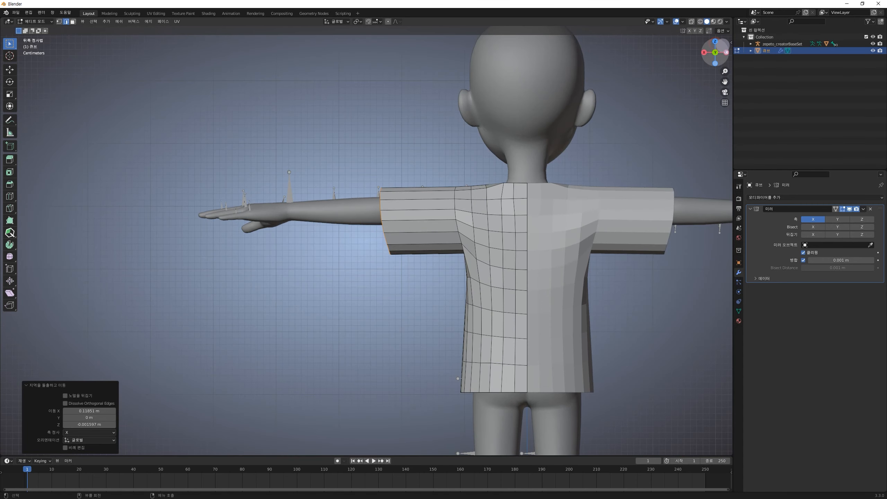
click(715, 41)
shift+middle_drag(397, 211, 414, 211)
scroll(414, 211, up, 3)
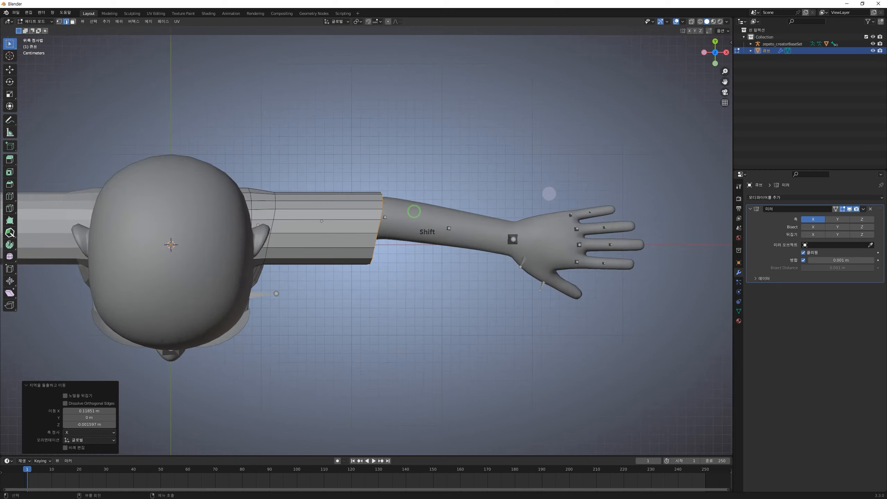
key(s)
key(x)
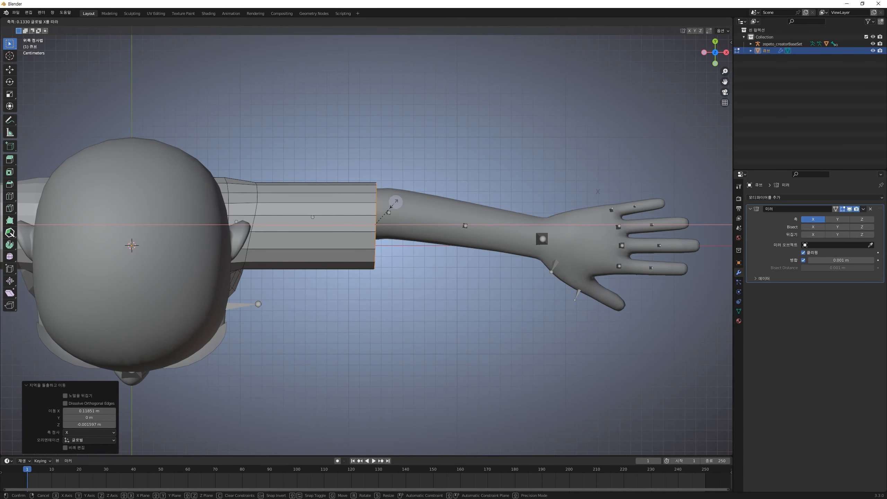
click(398, 201)
middle_drag(397, 201, 452, 208)
key(s)
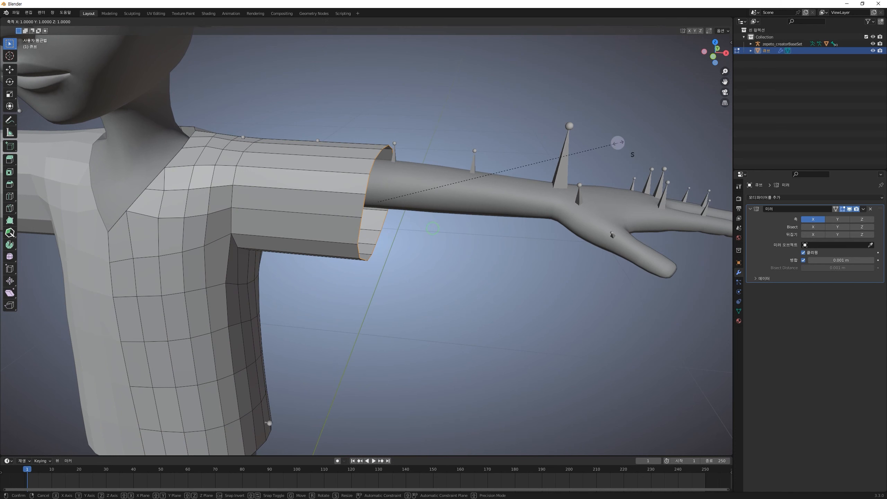
key(x)
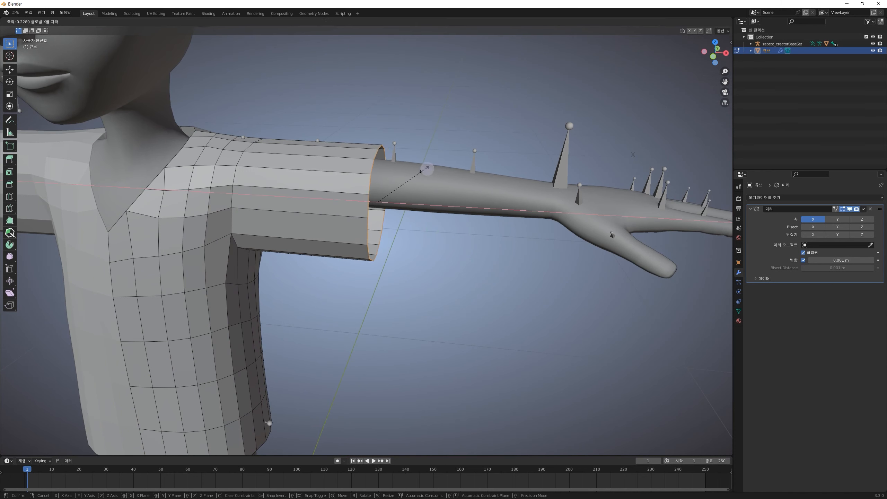
click(393, 186)
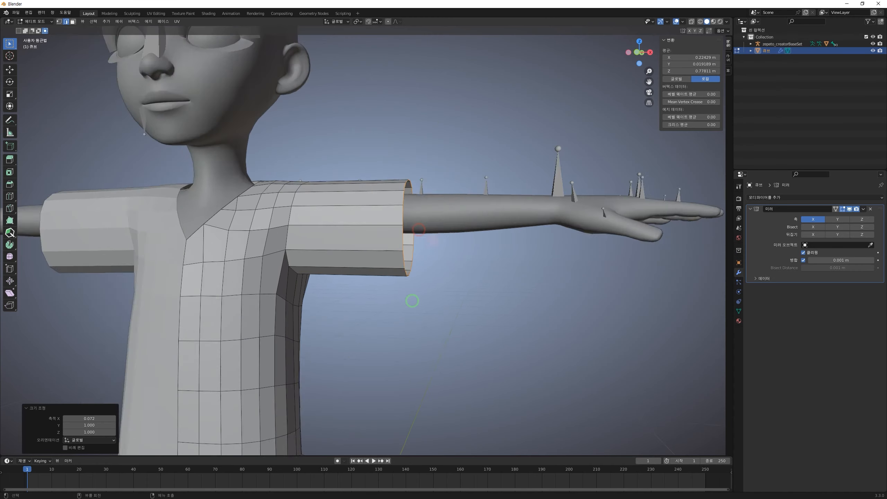
Try to extend the sleeve to the wrist by moving its end loop about 0.158 m in X and -0.014 m in Y
scroll(450, 227, up, 3)
middle_drag(479, 222, 443, 231)
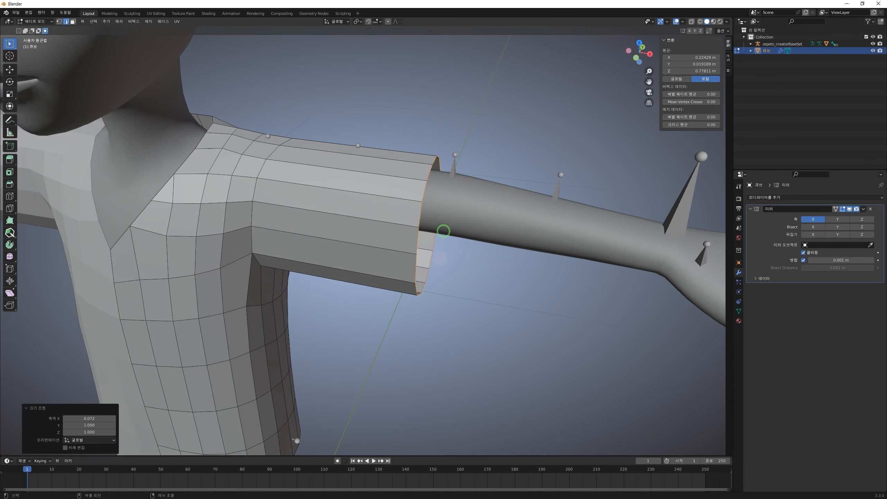
click(639, 41)
shift+middle_drag(557, 220, 415, 197)
scroll(414, 196, down, 2)
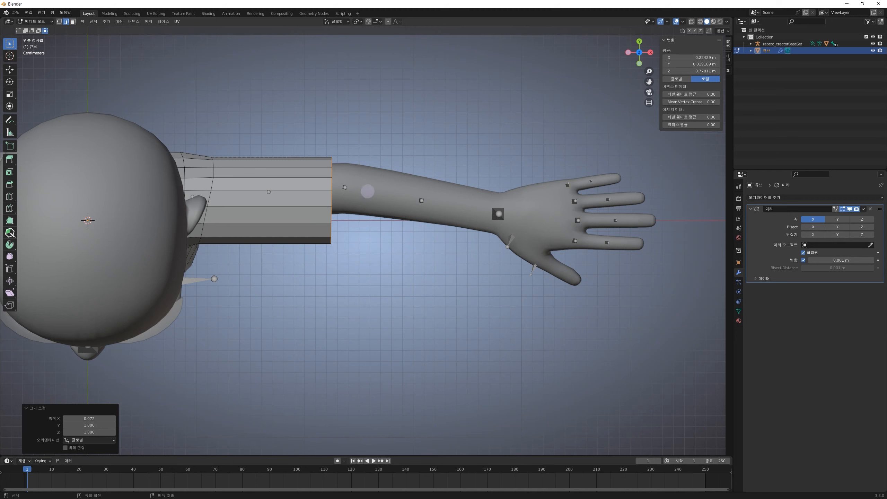
key(g)
click(534, 205)
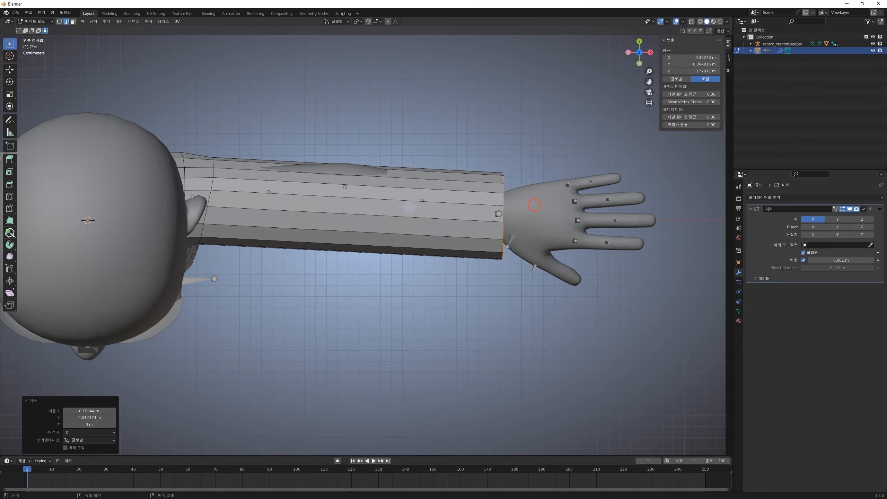
Try to bend the long sleeve at the elbow with a moved loop cut, and undo back to the short sleeve
click(347, 199)
key(ctrl+t)
key(ctrl+r)
click(355, 209)
right_click(355, 209)
key(g)
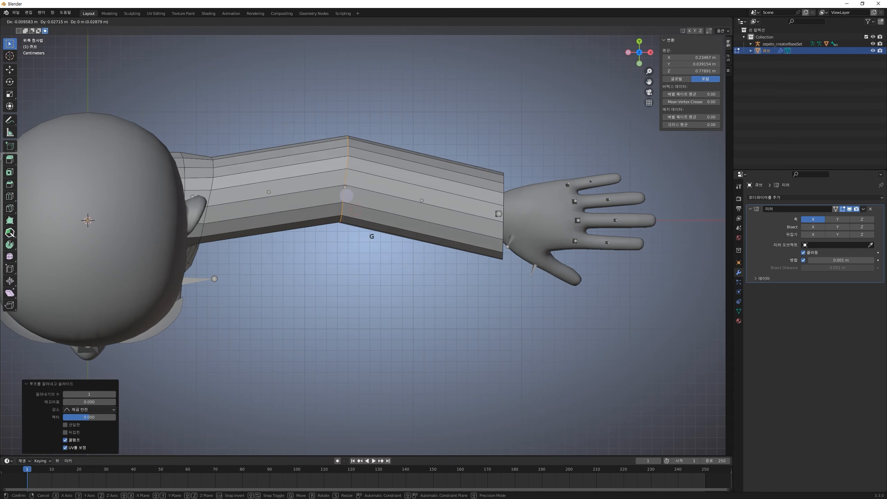
click(348, 199)
key(ctrl+z)
key(ctrl+z)
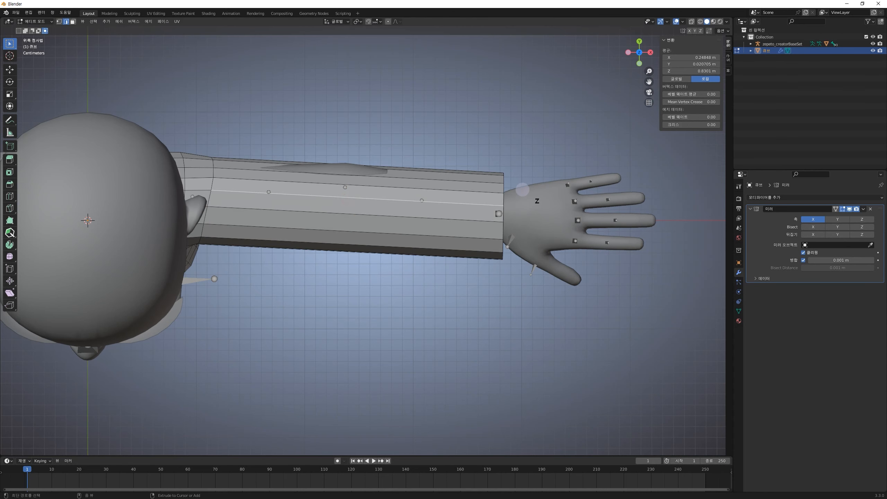
key(ctrl+z)
Move the sleeve's end loop about 0.0035 m in X and 0.006 m in Y, and extrude it about 0.015 m outward
key(g)
click(345, 187)
key(e)
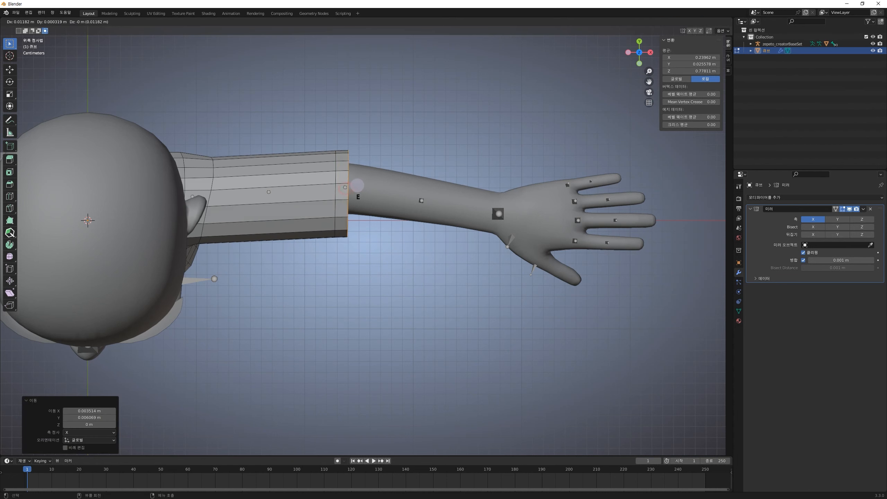
click(360, 186)
Rotate the sleeve's end loop about 11° to follow the elbow's bend and shift it about -0.0013 m in X
key(r)
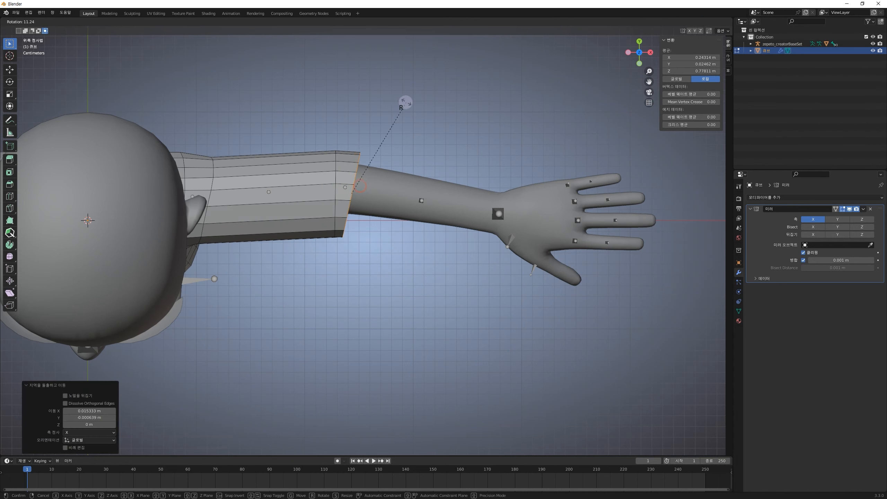
click(403, 99)
key(g)
click(375, 154)
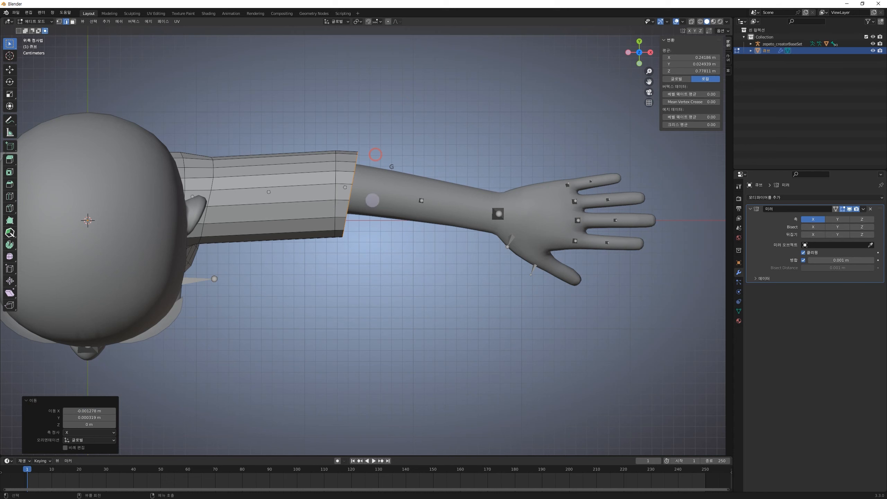
Try to extrude the sleeve's end loop to the wrist by about 0.136 m in X and -0.022 m in Y, and undo back to the short sleeve
key(e)
click(520, 224)
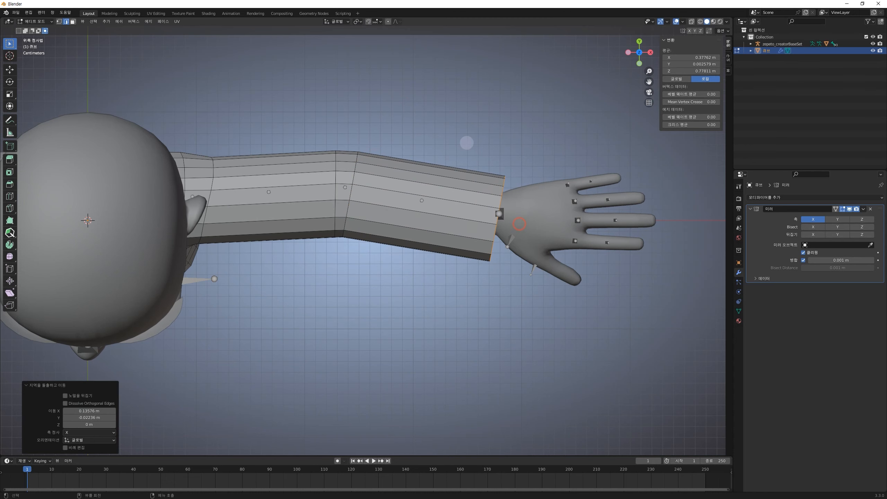
shift+middle_drag(373, 217, 382, 232)
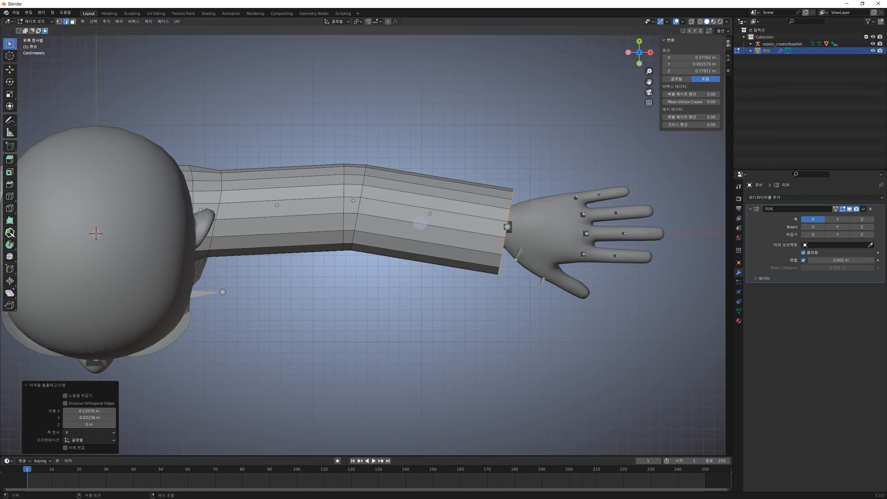
scroll(420, 224, up, 3)
scroll(420, 224, down, 3)
key(ctrl+z)
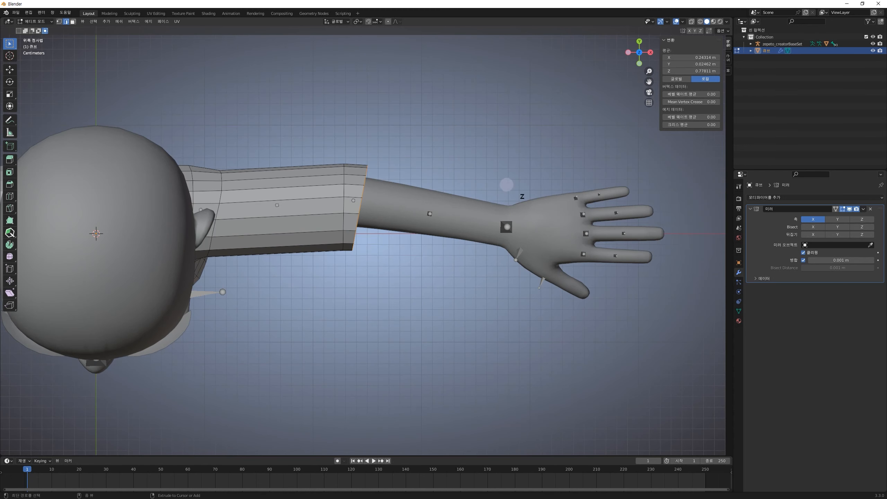
key(ctrl+z)
Shorten the sleeve by moving its end loop about -0.016 m in X and -0.003 m in Y, and leave Edit Mode to check the shirt
key(g)
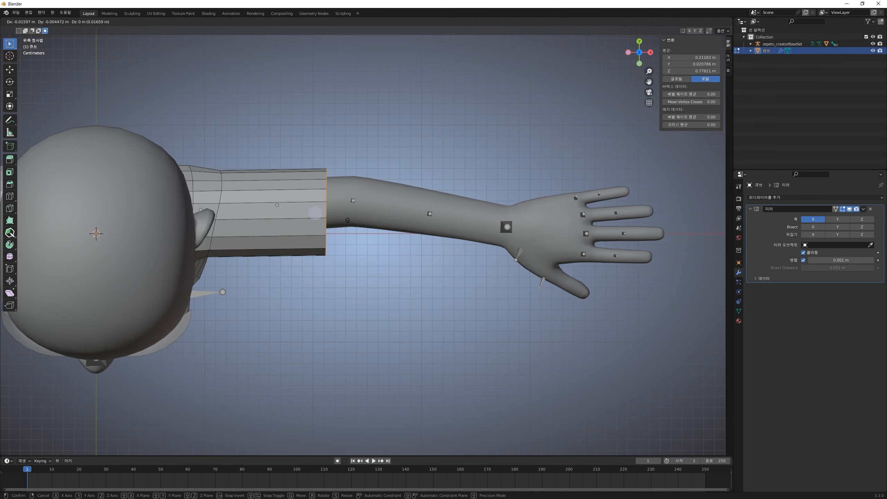
click(315, 212)
middle_drag(426, 196, 428, 137)
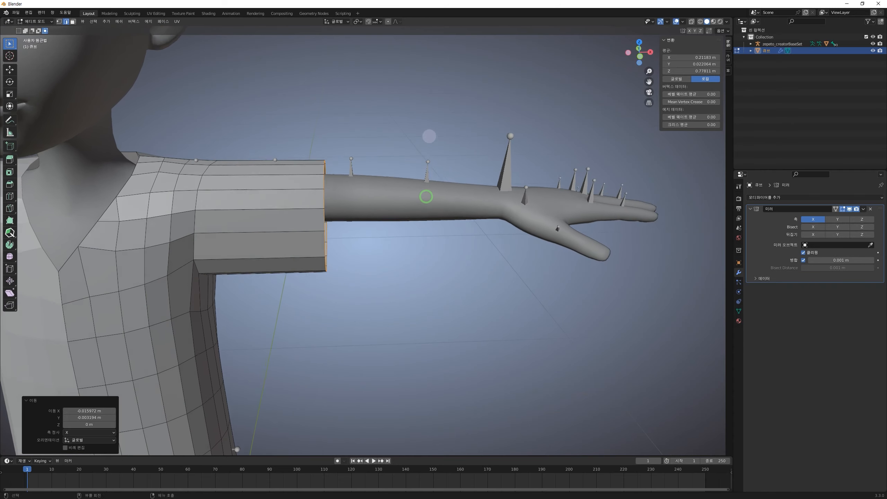
shift+middle_drag(341, 174, 390, 166)
scroll(432, 188, down, 5)
click(430, 280)
key(Tab)
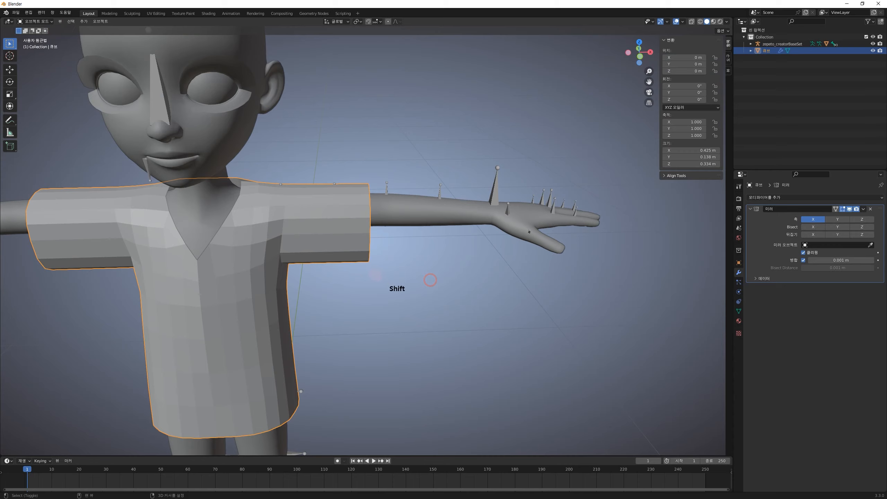
shift+middle_drag(384, 278, 489, 207)
mouse_move(476, 248)
middle_down()
mouse_move(452, 251)
mouse_move(487, 244)
middle_up()
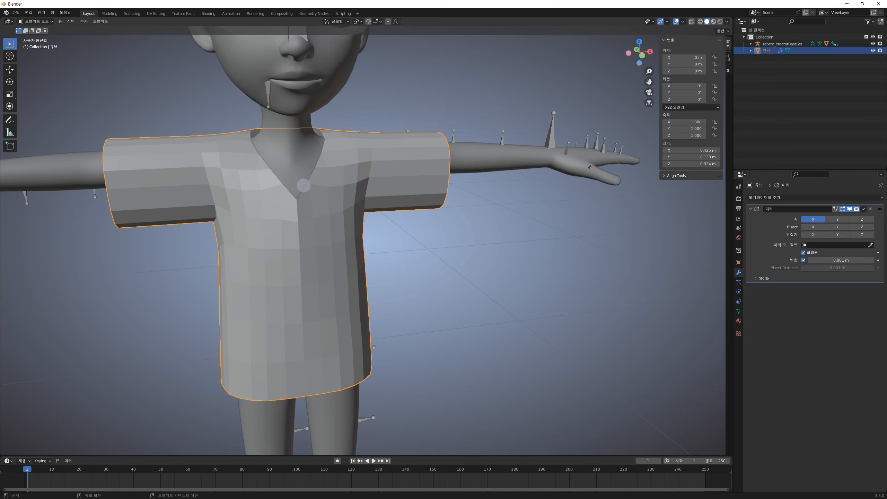
shift+middle_drag(333, 162, 381, 212)
Turn off the Mirror modifier's clipping and move the front centre edges about 0.004 m in X and 0.0016 m in Z to open the front
key(Tab)
scroll(380, 216, up, 1)
shift+middle_drag(378, 298, 396, 268)
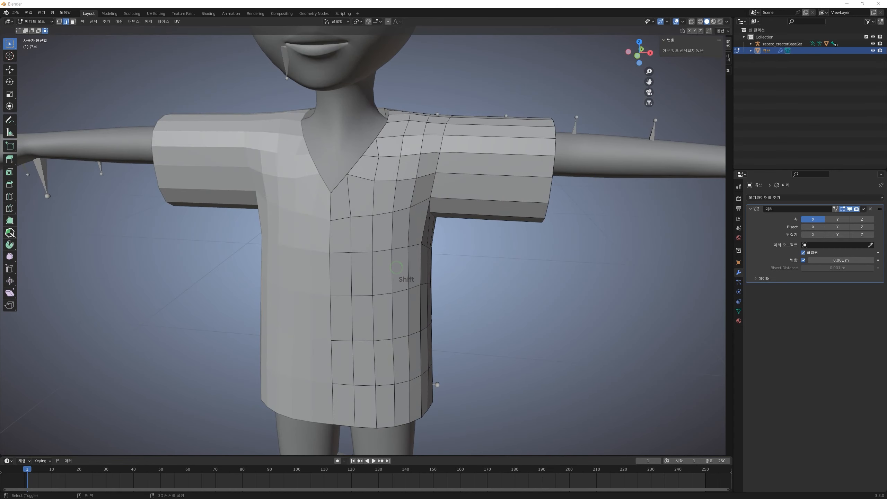
middle_drag(452, 158, 430, 168)
click(328, 213)
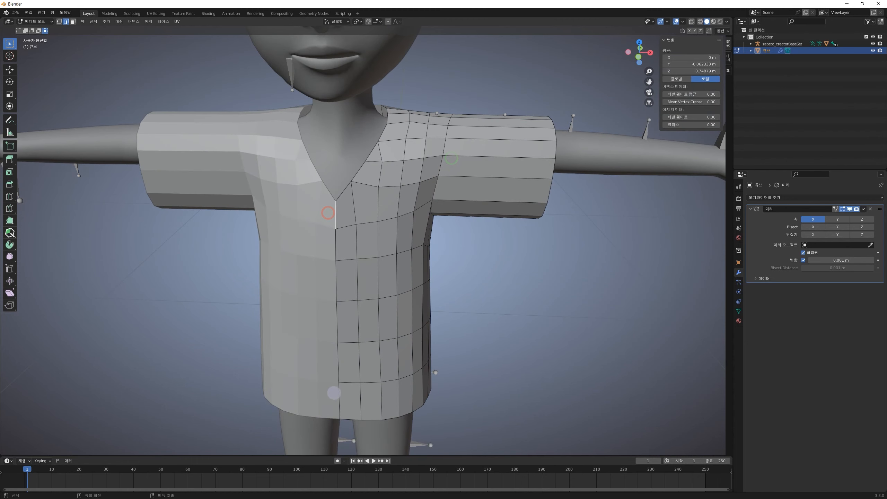
ctrl+click(337, 403)
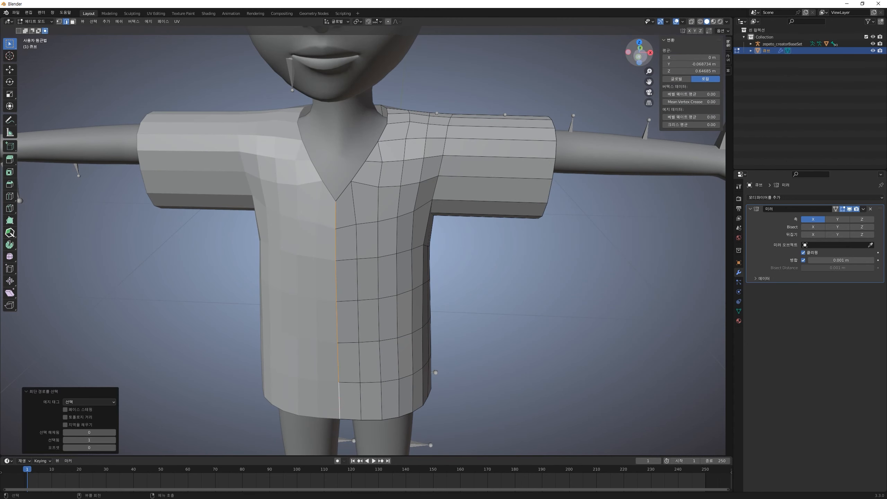
click(638, 56)
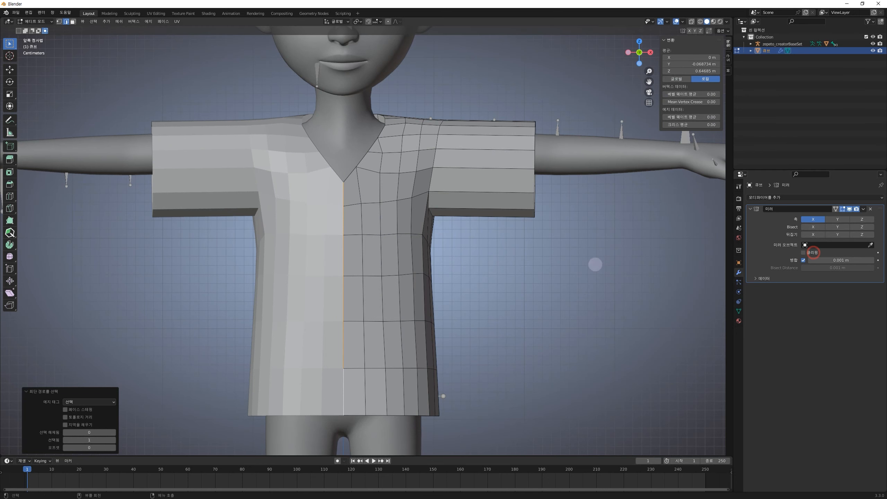
scroll(361, 224, up, 2)
key(g)
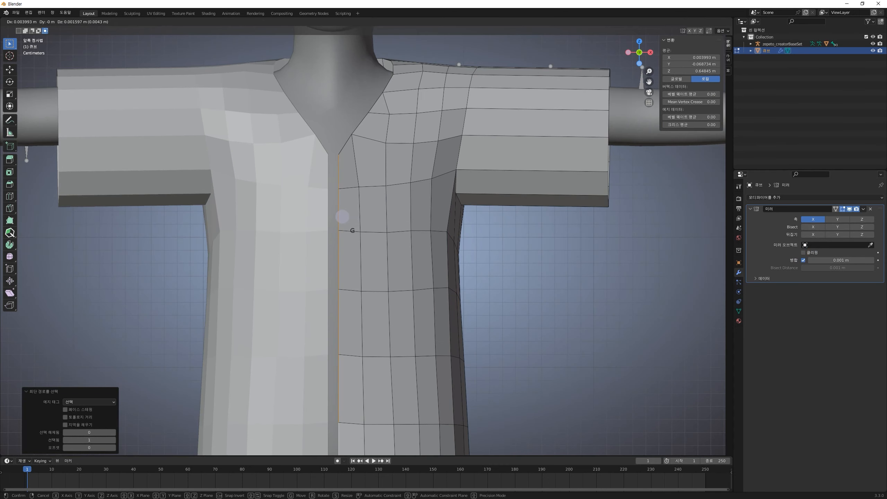
click(342, 216)
Move the three neckline vertices above the V's point outward one by one to round the neck opening
click(356, 134)
key(1)
click(354, 138)
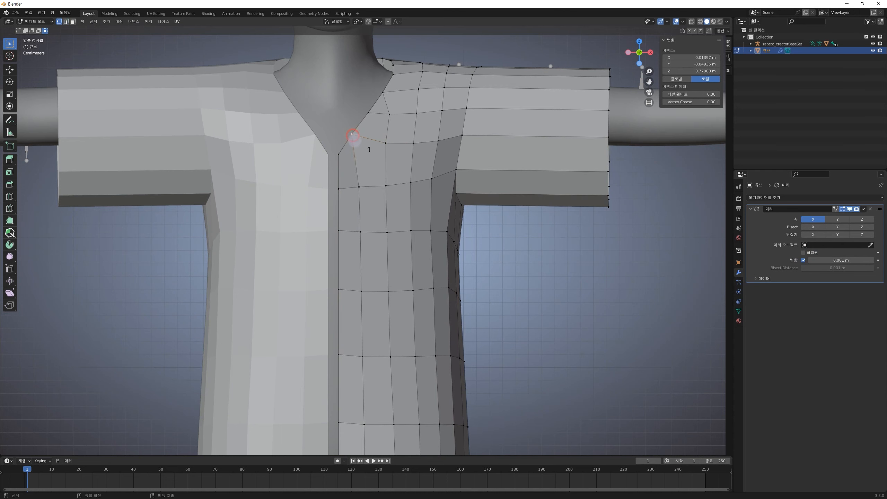
key(g)
click(367, 138)
click(370, 113)
key(g)
click(376, 113)
click(384, 93)
key(g)
click(387, 90)
Fine-tune the neckline curve by repositioning its lower vertices and shifting the upper one about 0.0003 m in X
click(374, 112)
key(g)
click(367, 133)
click(367, 133)
key(g)
click(366, 133)
click(390, 91)
key(g)
click(391, 91)
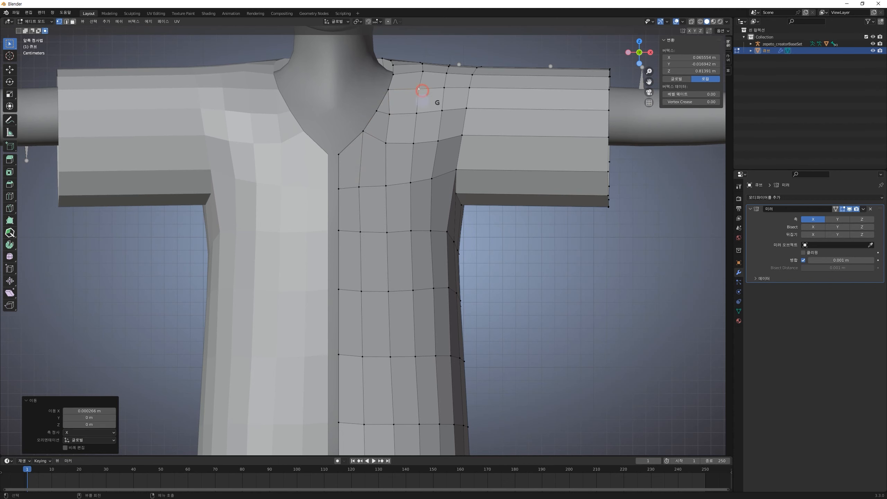
Clear the selection and examine the opened front, the rounded neckline and the short sleeve from an angle
scroll(554, 254, down, 2)
click(555, 260)
middle_drag(459, 202, 375, 178)
shift+middle_drag(407, 153, 407, 243)
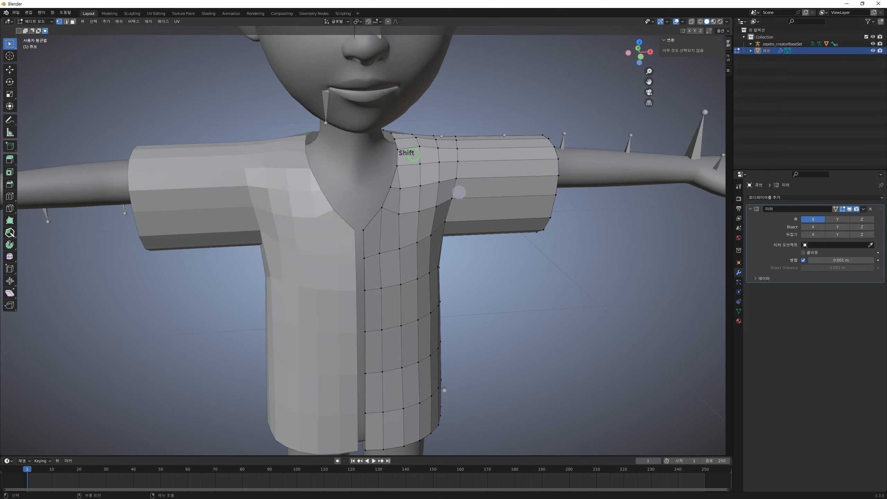
middle_drag(464, 192, 452, 206)
scroll(498, 208, up, 1)
shift+middle_drag(586, 211, 494, 211)
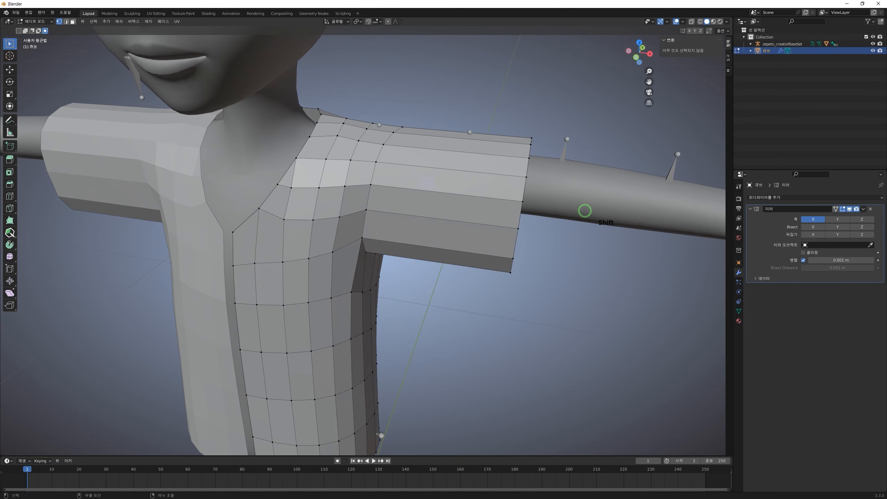
Add five evenly spaced loop cuts around the shirt's sleeve
key(ctrl+t)
middle_drag(432, 208, 432, 201)
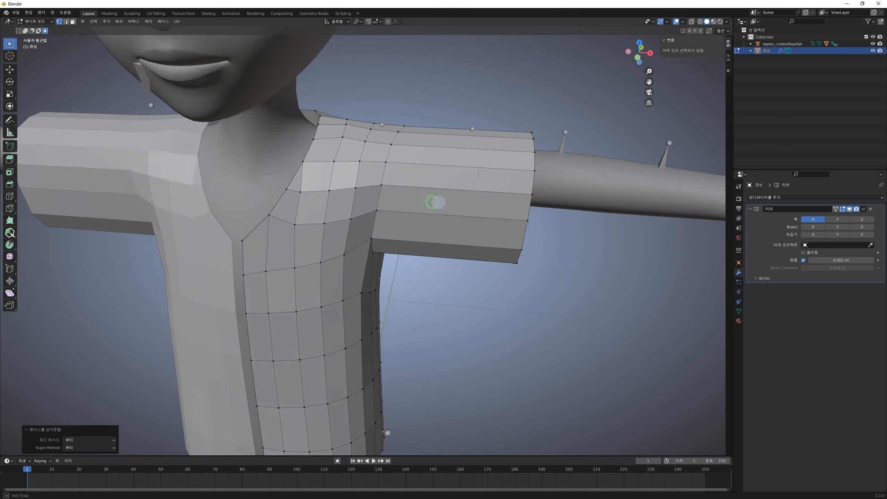
key(ctrl+r)
scroll(479, 184, up, 3)
scroll(477, 183, up, 1)
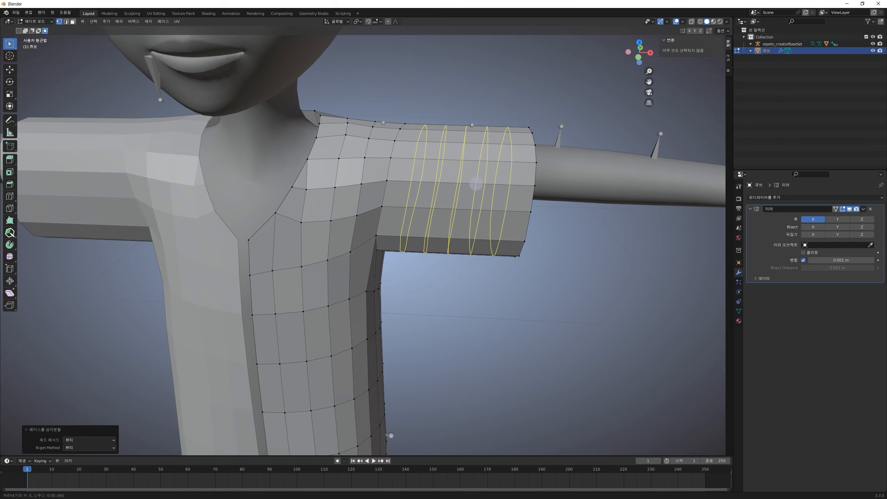
click(476, 183)
click(476, 183)
click(596, 299)
scroll(596, 301, down, 1)
shift+middle_drag(500, 273, 511, 256)
shift+middle_drag(511, 253, 525, 299)
middle_drag(523, 300, 321, 271)
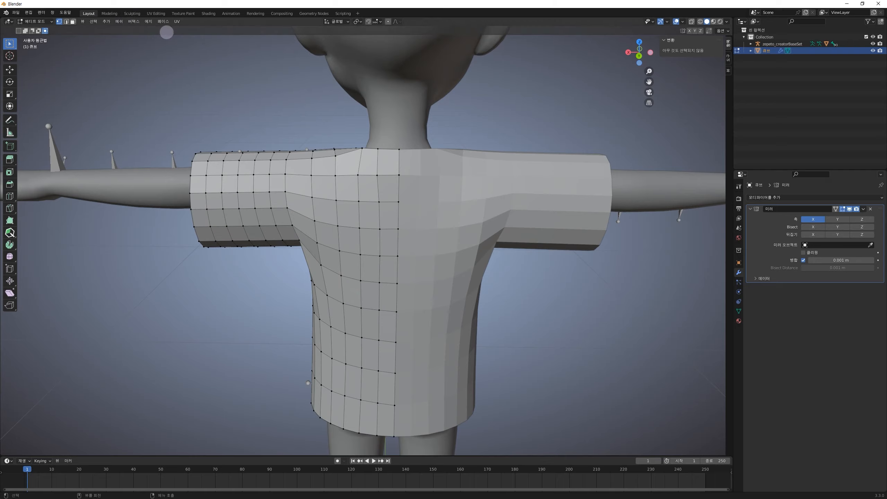
Switch to the Sculpting workspace with the back of the shirt in view
click(130, 14)
scroll(515, 289, down, 2)
mouse_move(541, 299)
middle_down()
mouse_move(443, 320)
mouse_move(396, 299)
middle_up()
middle_drag(443, 317, 414, 310)
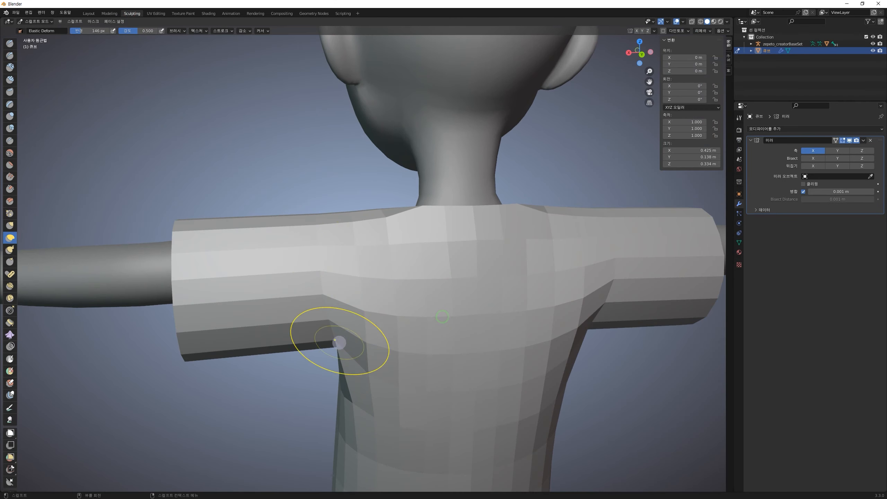
Try pulling the back armhole seam toward the torso with the Elastic Deform brush
drag(319, 270, 371, 276)
scroll(353, 279, up, 1)
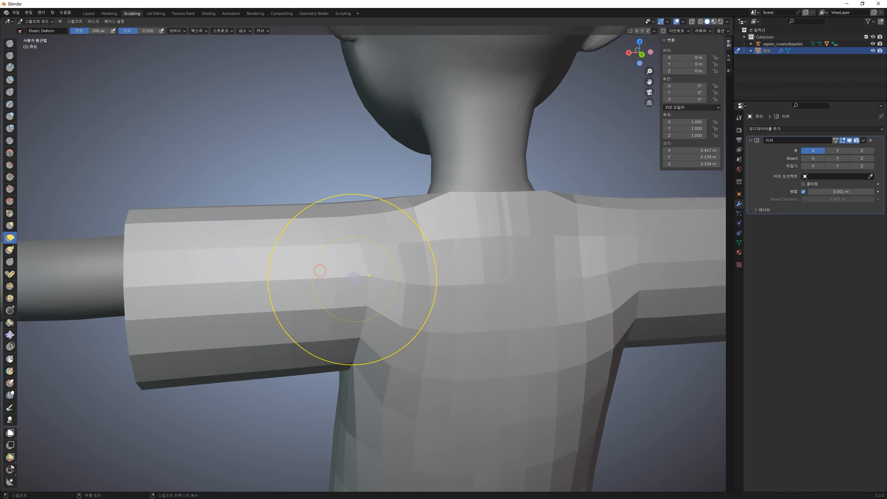
middle_drag(408, 296, 399, 294)
drag(354, 284, 380, 296)
key(ctrl+z)
key(ctrl+z)
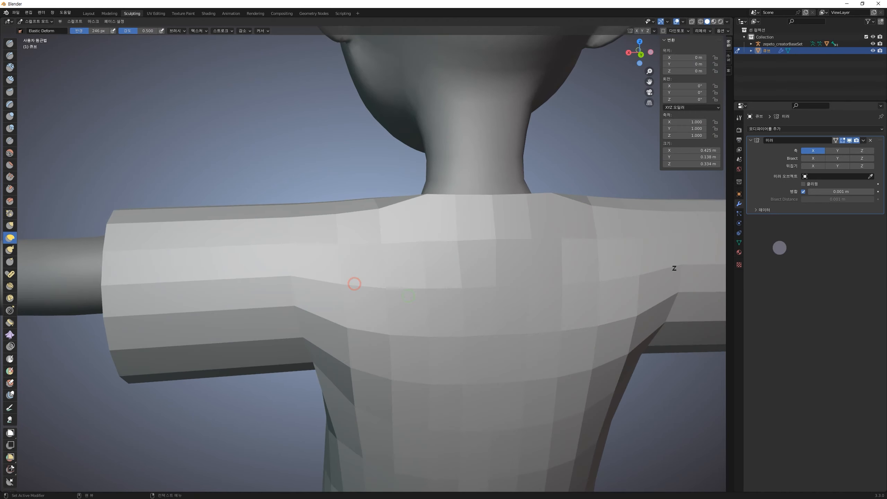
Enable clipping on the Mirror modifier and pull the back armhole seam toward the torso with Elastic Deform
click(804, 183)
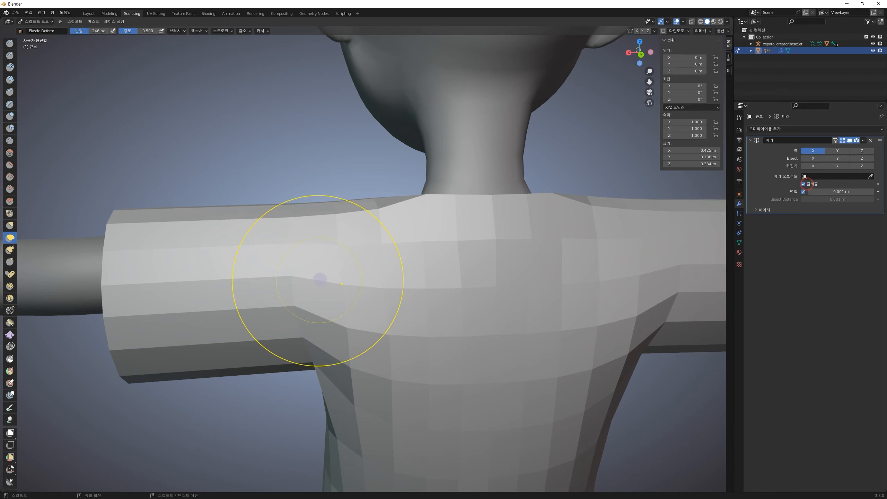
drag(298, 287, 315, 285)
drag(438, 299, 440, 300)
drag(331, 234, 357, 236)
mouse_move(333, 348)
mouse_down()
mouse_move(350, 351)
mouse_move(358, 371)
mouse_up()
drag(360, 305, 366, 300)
Smooth the back armhole area and refine the armpit and back shoulder contours
scroll(426, 332, down, 2)
mouse_move(407, 321)
shift+mouse_down()
mouse_move(396, 383)
mouse_move(376, 400)
shift+mouse_up()
scroll(370, 349, up, 1)
shift+drag(352, 323, 353, 303)
shift+click(352, 269)
scroll(353, 379, up, 1)
drag(347, 382, 338, 373)
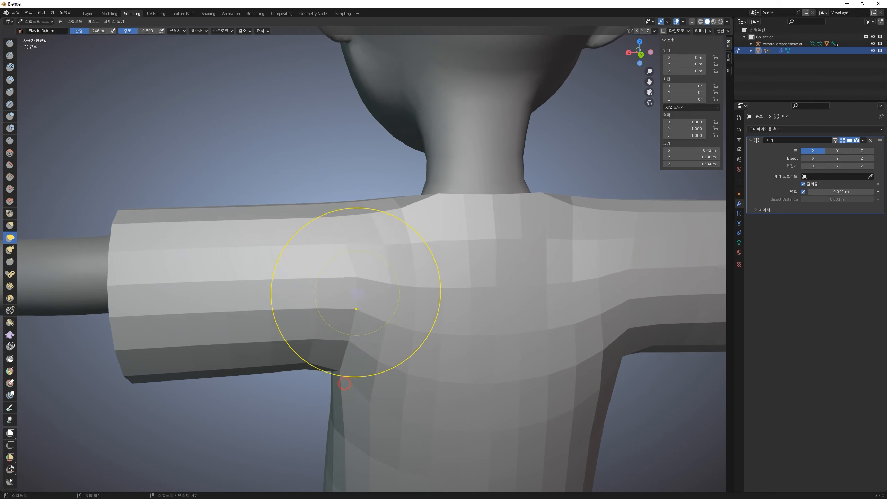
drag(339, 232, 348, 211)
Reduce the brush size to 178 px and pull the neckline beside the neck outward toward the shoulder
scroll(332, 267, down, 4)
mouse_move(347, 282)
middle_down()
mouse_move(424, 301)
mouse_move(488, 293)
middle_up()
scroll(488, 292, up, 2)
drag(418, 189, 402, 190)
key(bracketleft)
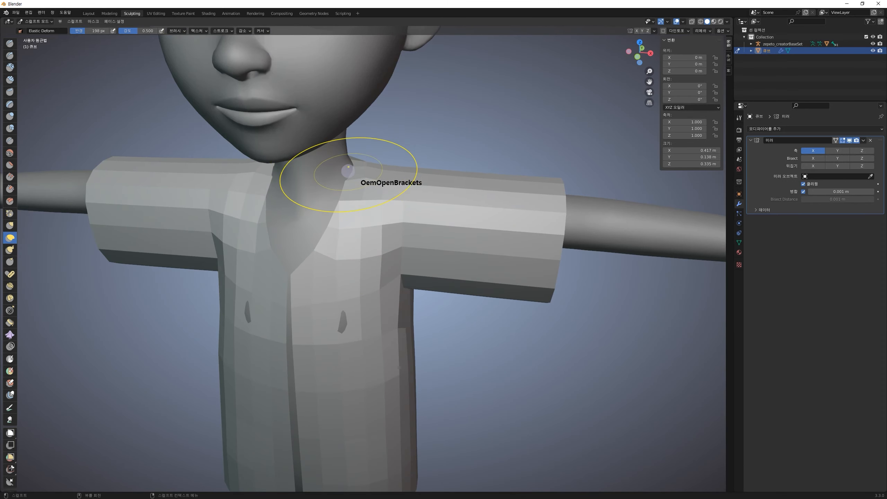
key(bracketleft)
drag(349, 171, 380, 173)
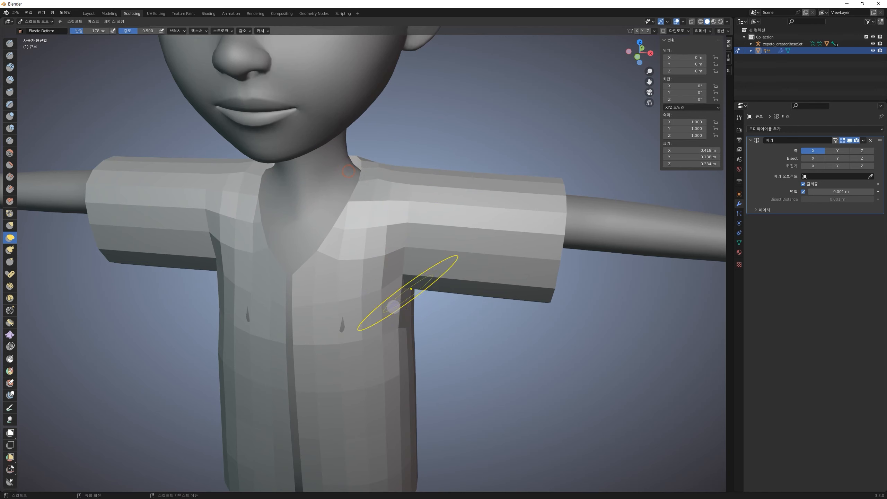
Reshape the front shoulder and the upper chest beside the neckline with Elastic Deform strokes
middle_drag(398, 305, 417, 226)
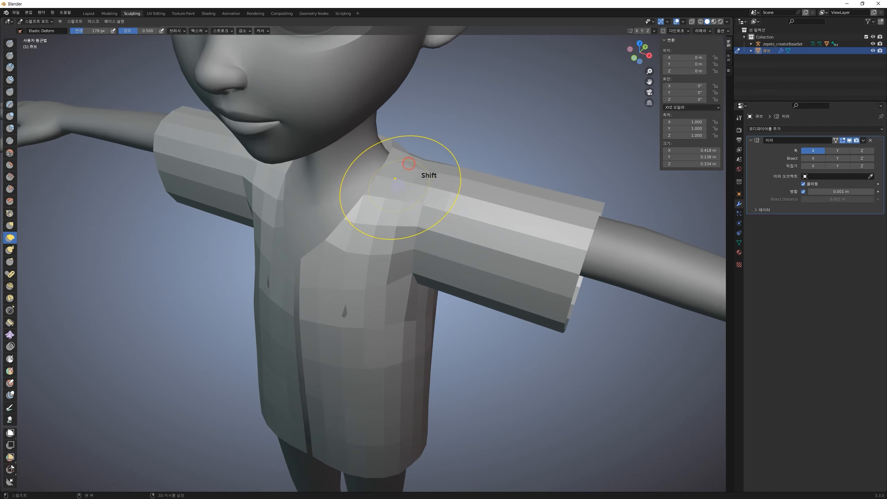
middle_drag(416, 206, 388, 218)
drag(475, 190, 476, 188)
middle_drag(520, 202, 415, 201)
drag(336, 239, 359, 264)
middle_drag(327, 341, 453, 329)
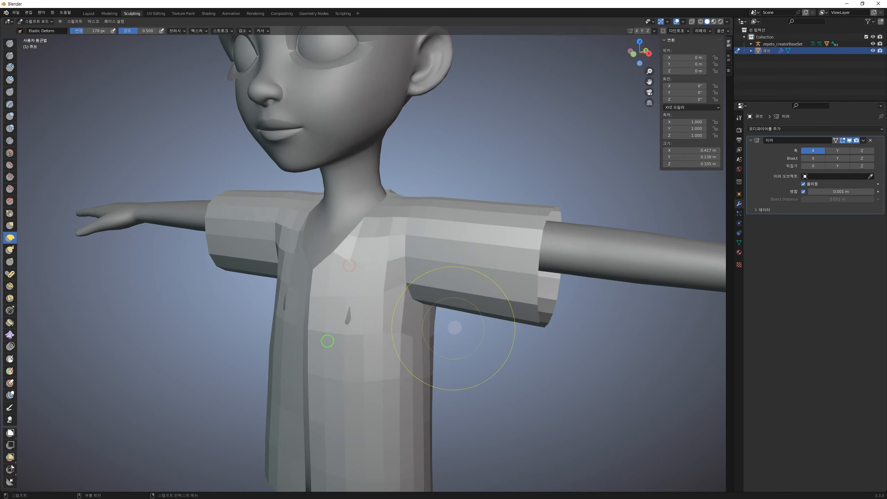
Adjust the front neckline edge and raise it where it meets the shoulder
middle_drag(411, 238, 454, 246)
scroll(409, 220, up, 2)
shift+middle_drag(398, 202, 401, 216)
drag(396, 202, 381, 211)
drag(328, 189, 333, 175)
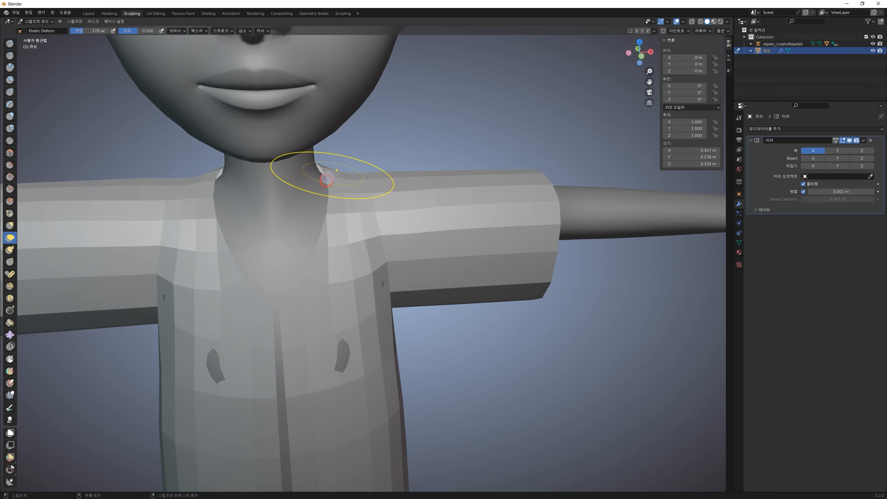
Shape the top of the shoulder and the back of the neckline from the side
middle_drag(353, 210, 241, 224)
mouse_move(447, 202)
mouse_down()
mouse_move(400, 182)
mouse_move(405, 174)
mouse_up()
mouse_move(507, 182)
mouse_down()
mouse_move(501, 185)
mouse_move(517, 183)
mouse_up()
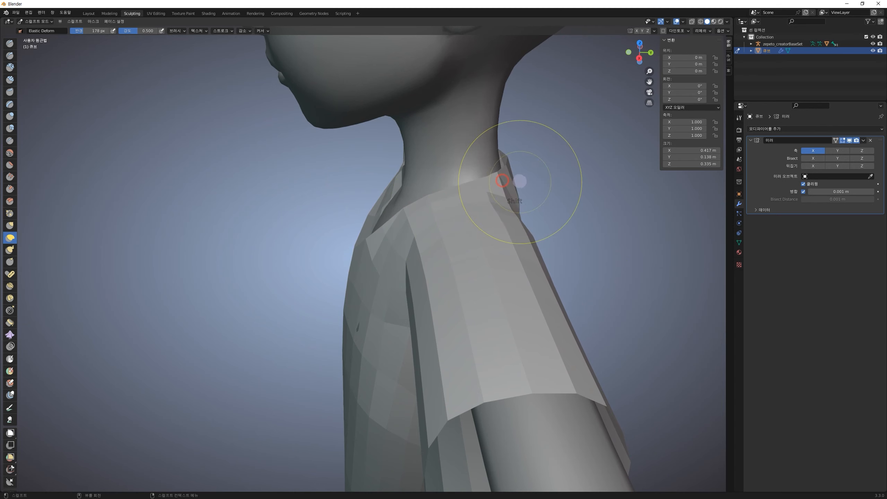
middle_drag(524, 188, 502, 193)
drag(522, 195, 528, 212)
Pull the front chest of the shirt outward to cover the body poking through
middle_drag(426, 276, 482, 276)
shift+middle_drag(452, 335, 458, 300)
scroll(419, 307, down, 1)
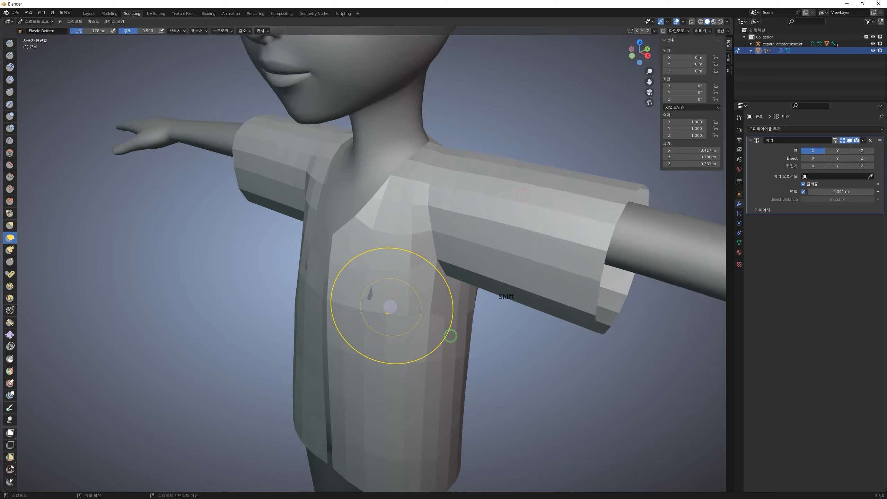
middle_drag(388, 305, 365, 309)
drag(371, 299, 368, 301)
Pull the lower front and the lower back of the shirt slightly outward from the body
scroll(391, 329, down, 2)
middle_drag(414, 360, 402, 357)
drag(381, 380, 374, 381)
middle_drag(449, 421, 330, 332)
middle_drag(400, 334, 379, 331)
drag(370, 309, 379, 313)
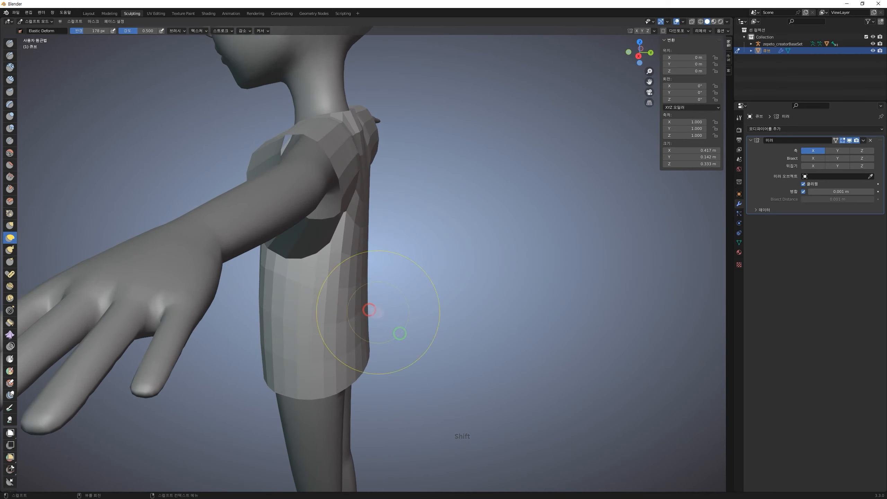
Undo a trial stroke on the shirt's side and pull the upper chest outward toward the armpit
middle_drag(318, 337, 425, 342)
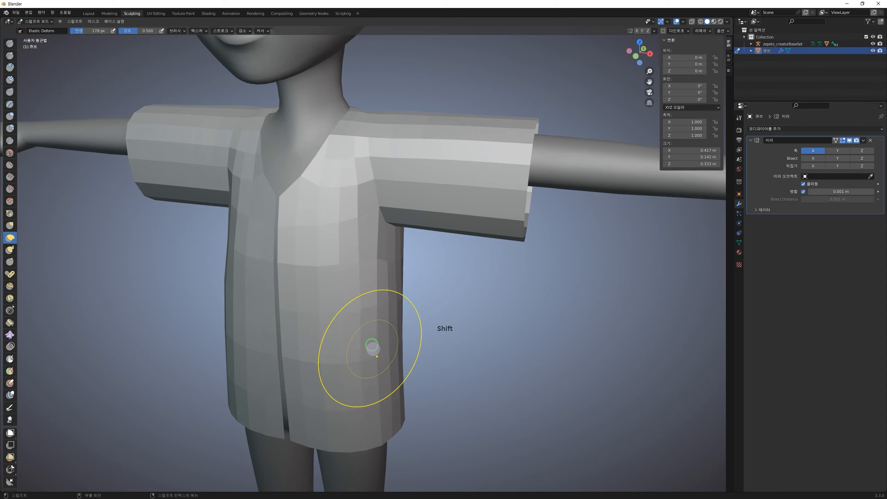
middle_drag(356, 352, 377, 346)
mouse_move(413, 307)
mouse_down()
mouse_move(301, 299)
mouse_move(413, 307)
mouse_move(393, 301)
mouse_up()
key(ctrl+z)
drag(362, 236, 380, 235)
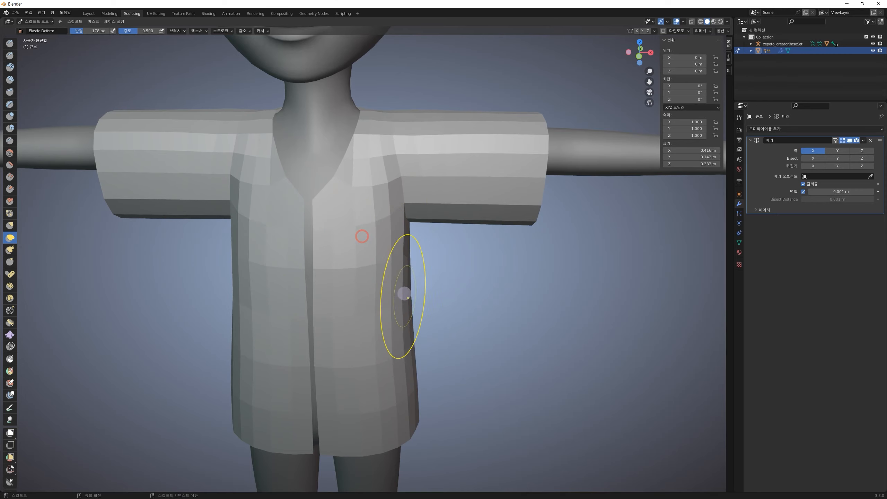
Reshape the lower front of the shirt and its hem with Elastic Deform strokes
middle_drag(495, 337, 498, 332)
middle_drag(441, 259, 658, 317)
middle_drag(658, 317, 617, 297)
shift+middle_drag(647, 342, 384, 254)
scroll(412, 260, down, 3)
shift+middle_drag(391, 362, 409, 356)
drag(323, 332, 332, 333)
drag(333, 371, 338, 402)
middle_drag(438, 360, 423, 345)
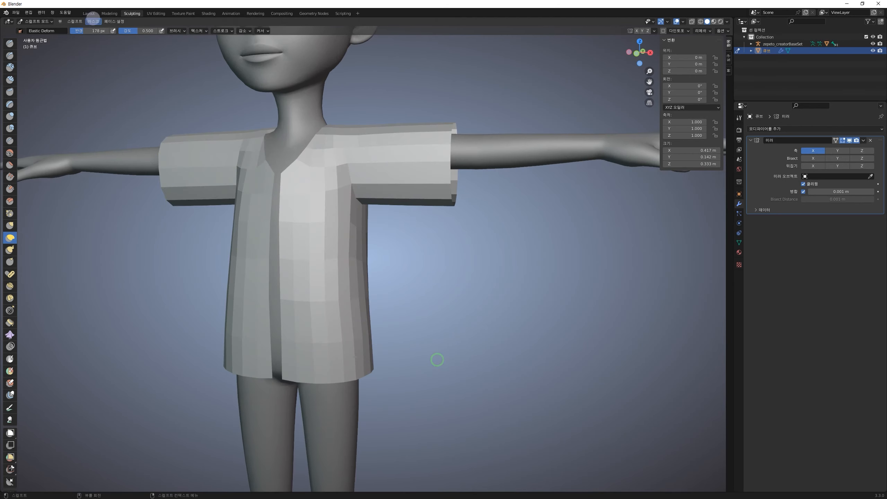
Return to the Layout workspace and put the shirt mesh in Edit Mode with edge selection
click(89, 13)
middle_drag(402, 263, 453, 289)
click(403, 106)
click(356, 218)
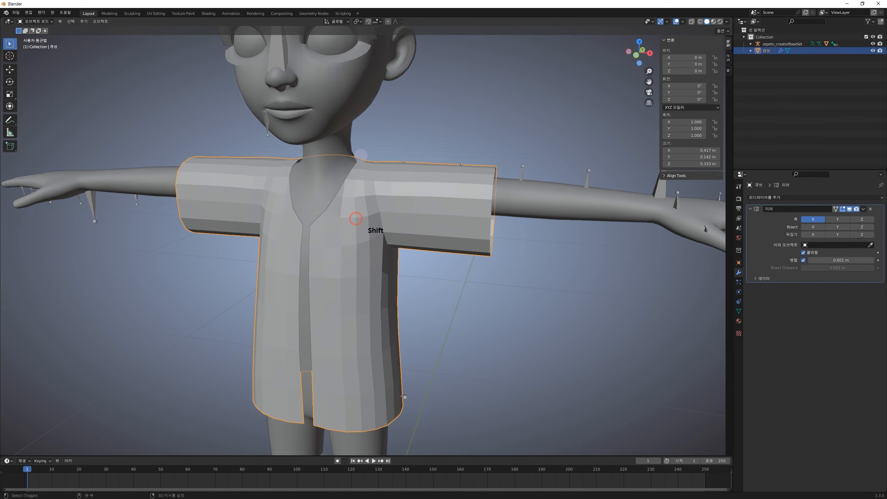
shift+middle_drag(362, 155, 433, 190)
key(Tab)
middle_drag(362, 154, 405, 200)
key(2)
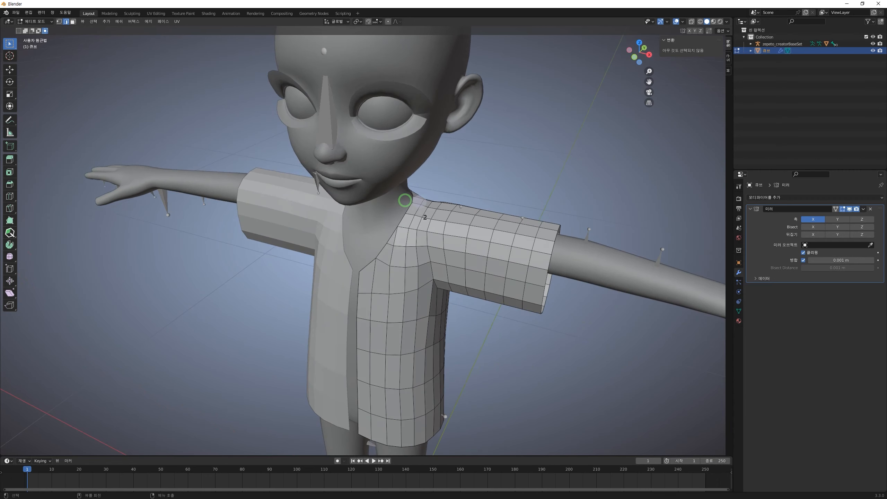
Select the neckline's boundary edges from the front opening around to the centre of the back
alt+click(408, 202)
scroll(373, 280, up, 4)
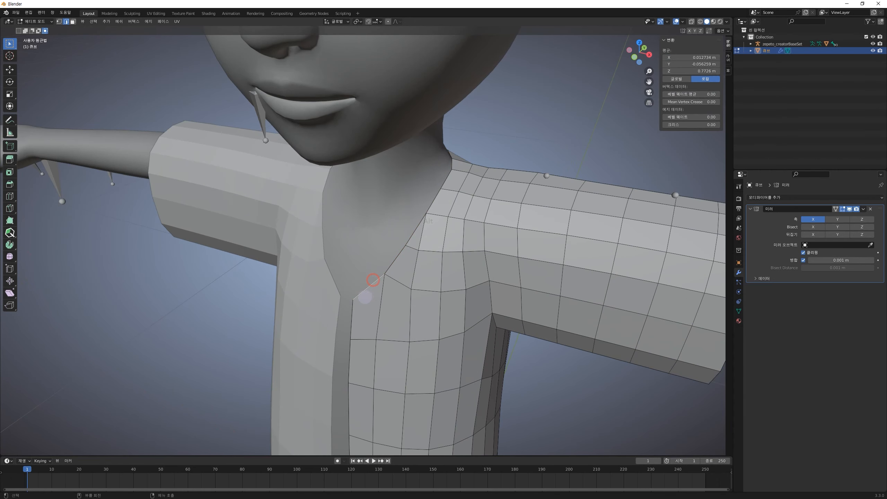
middle_drag(375, 281, 312, 276)
ctrl+click(327, 178)
shift+click(311, 277)
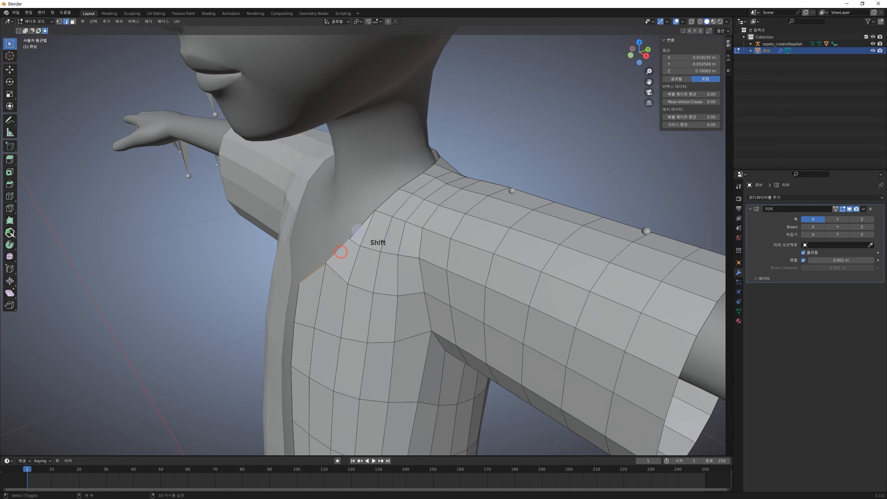
middle_drag(422, 207, 421, 211)
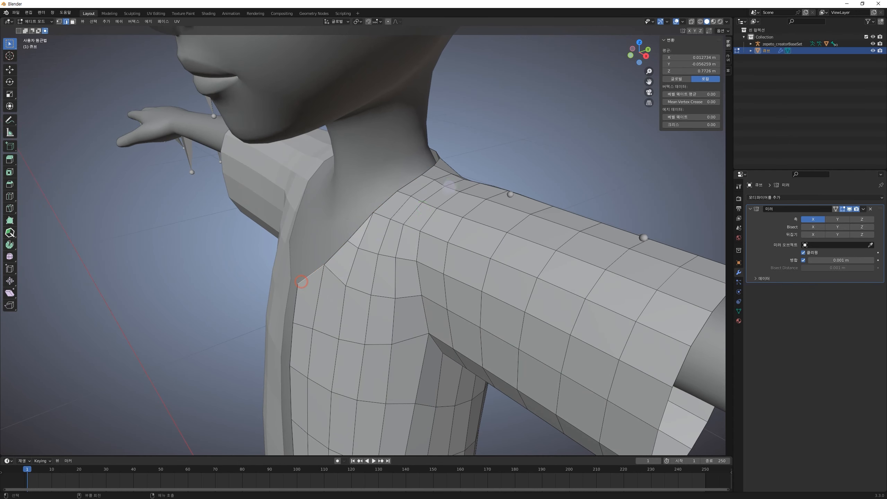
middle_drag(450, 185, 361, 200)
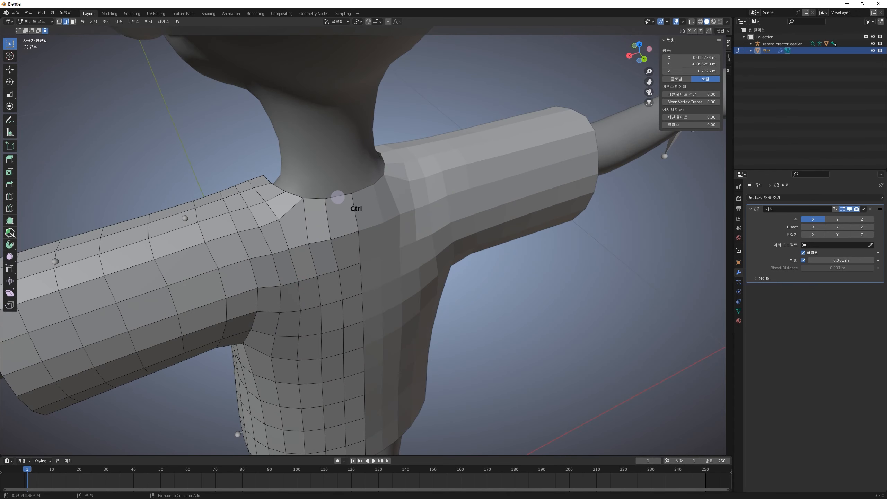
ctrl+click(344, 196)
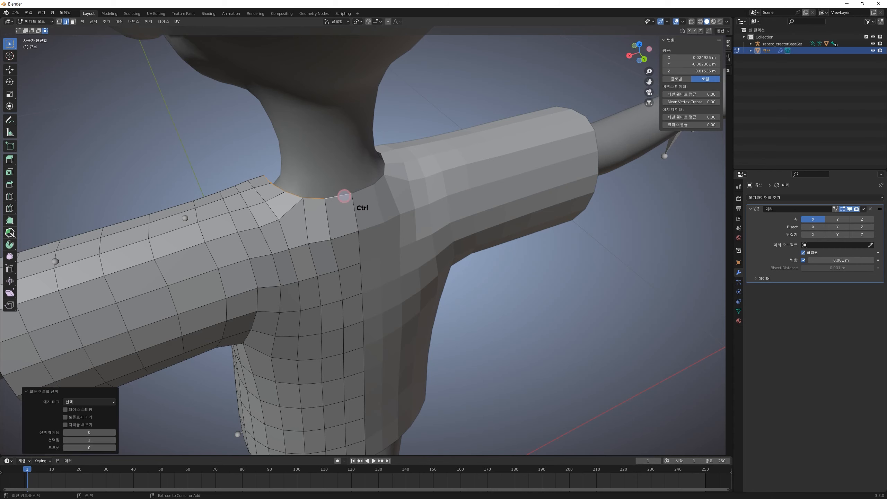
Extrude the selected neckline edges upward about 0.01 m to form a collar strip
middle_drag(303, 168, 352, 224)
middle_drag(349, 231, 392, 224)
shift+middle_drag(482, 296, 423, 258)
shift+middle_drag(371, 277, 376, 255)
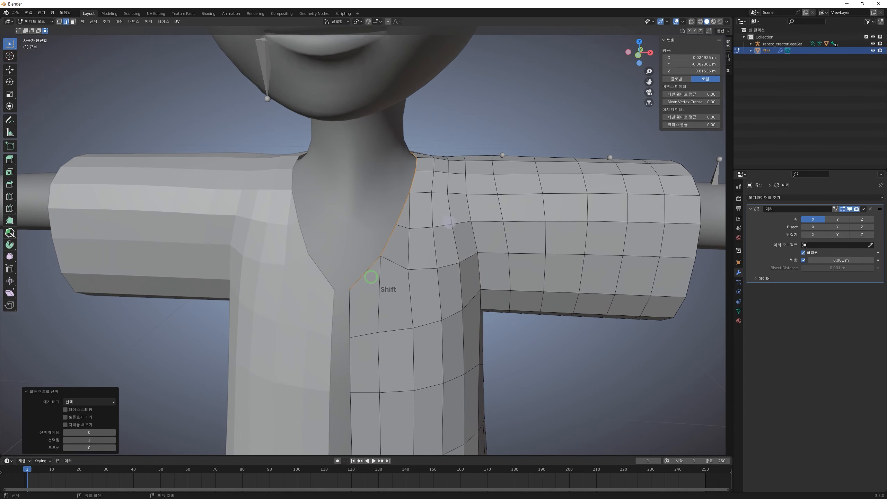
key(e)
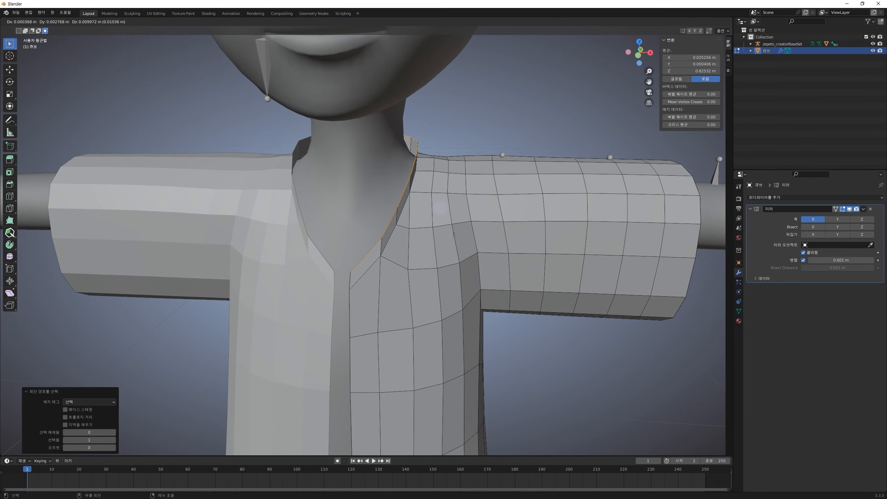
click(437, 203)
middle_drag(437, 202, 420, 242)
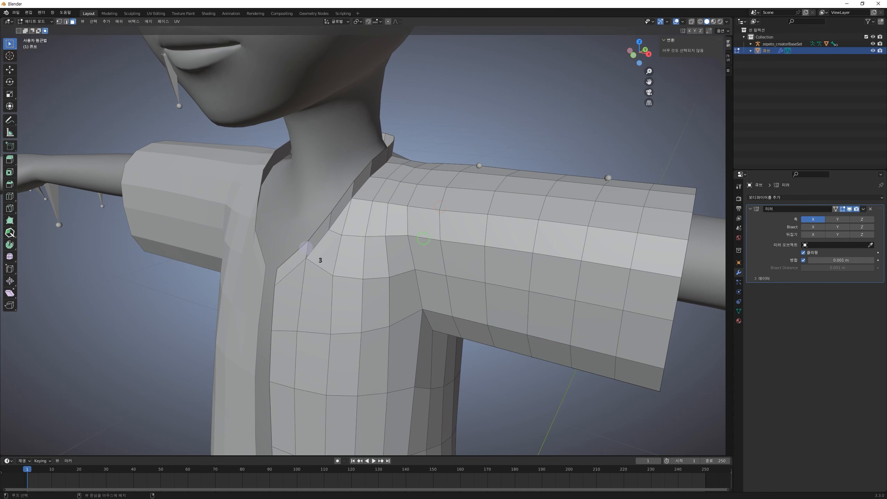
Select the collar strip's face loop and bring up the options for separating it
alt+click(306, 248)
middle_drag(306, 248, 381, 199)
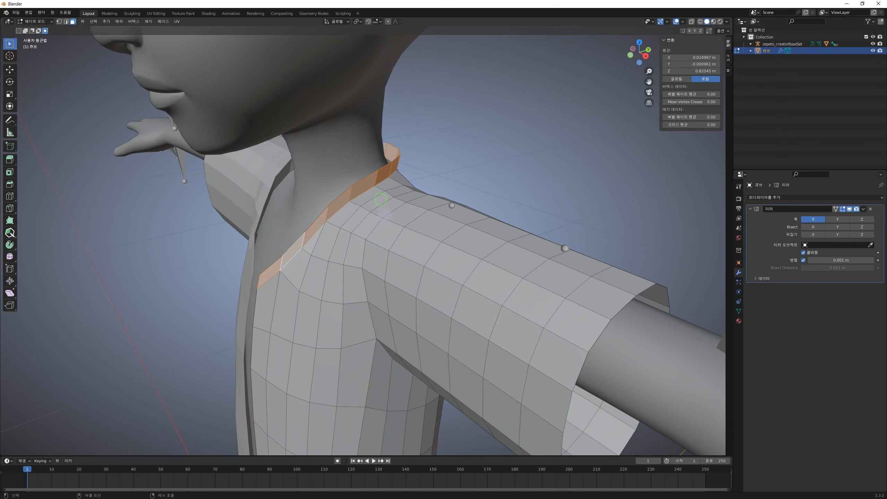
middle_drag(380, 199, 360, 214)
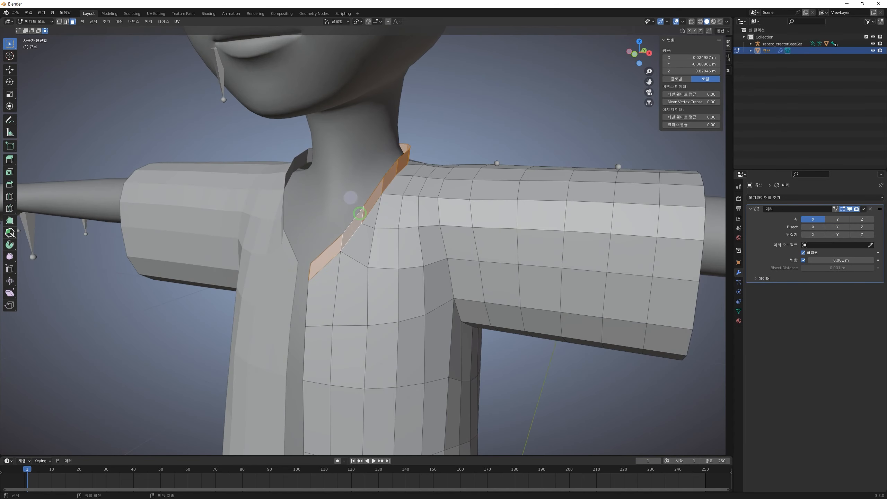
middle_drag(376, 234, 397, 226)
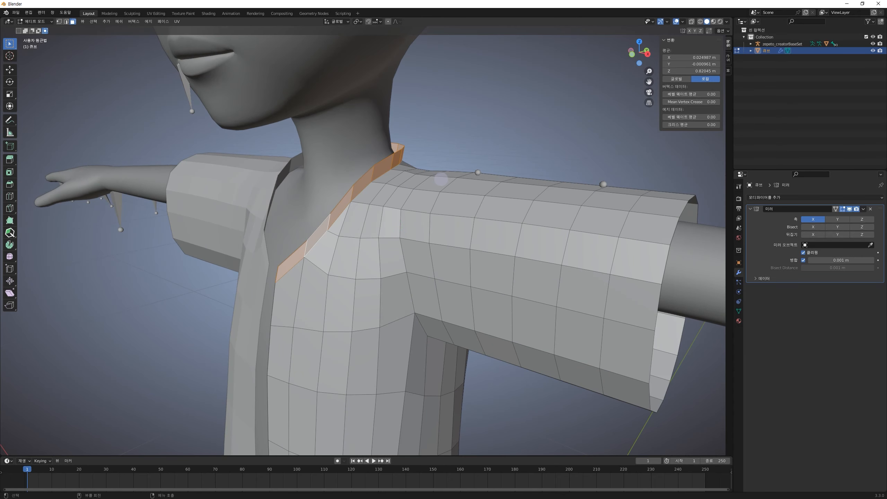
middle_drag(330, 224, 299, 240)
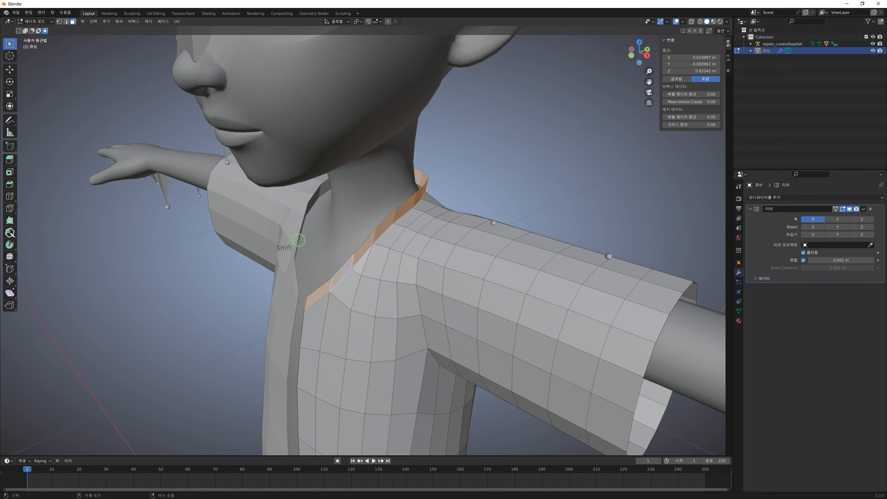
key(p)
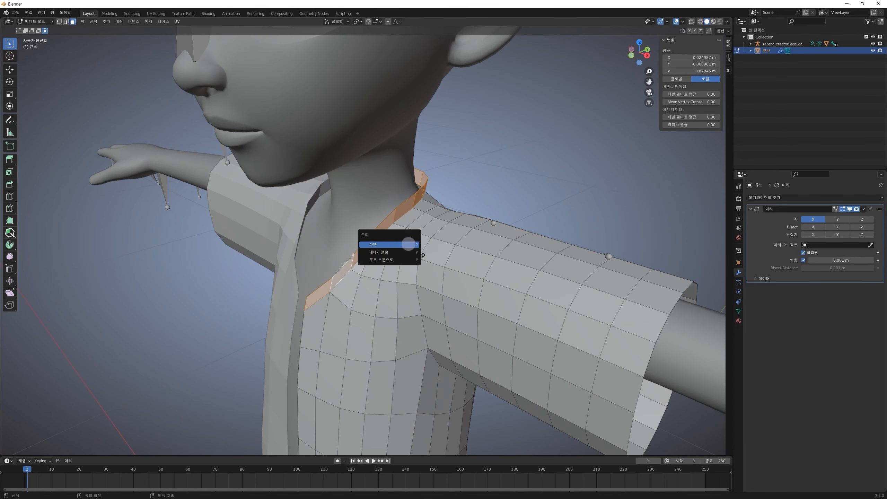
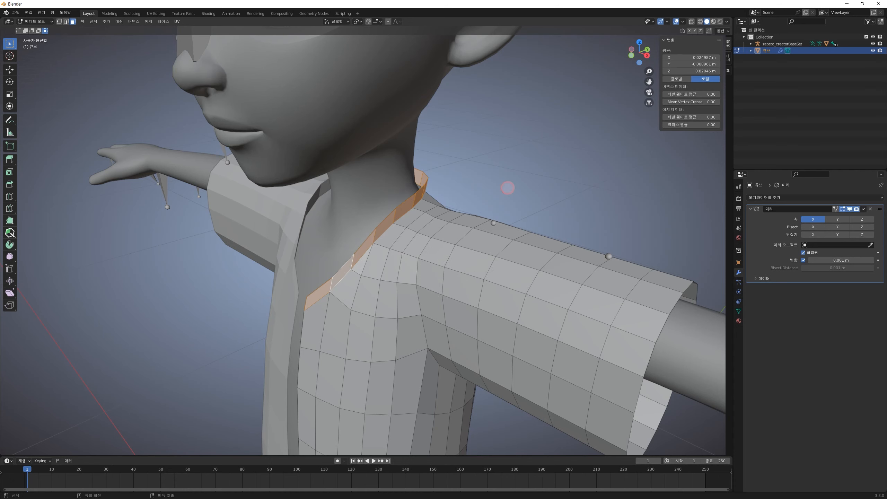
click(508, 188)
Leave Edit Mode on the shirt and add a monkey mesh to the scene
key(Tab)
scroll(505, 192, down, 3)
shift+middle_drag(618, 281, 498, 222)
scroll(498, 222, down, 4)
middle_drag(377, 314, 345, 243)
click(467, 268)
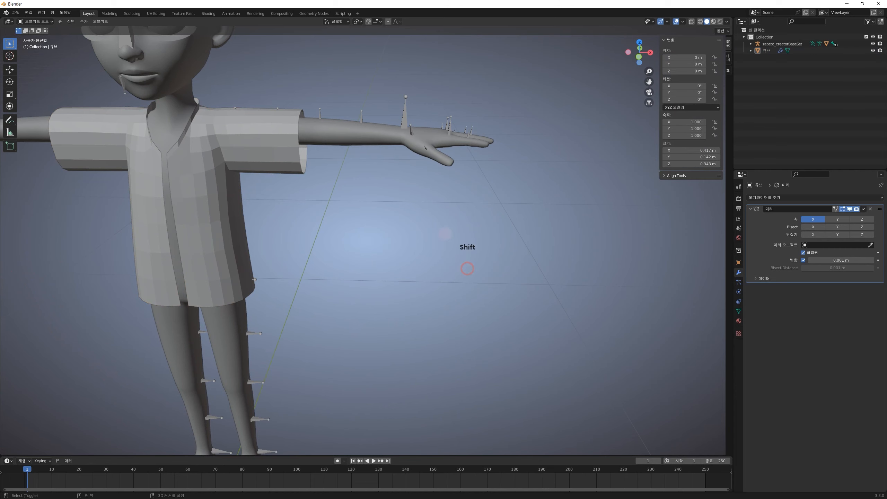
key(shift+a)
mouse_move(447, 232)
click(488, 295)
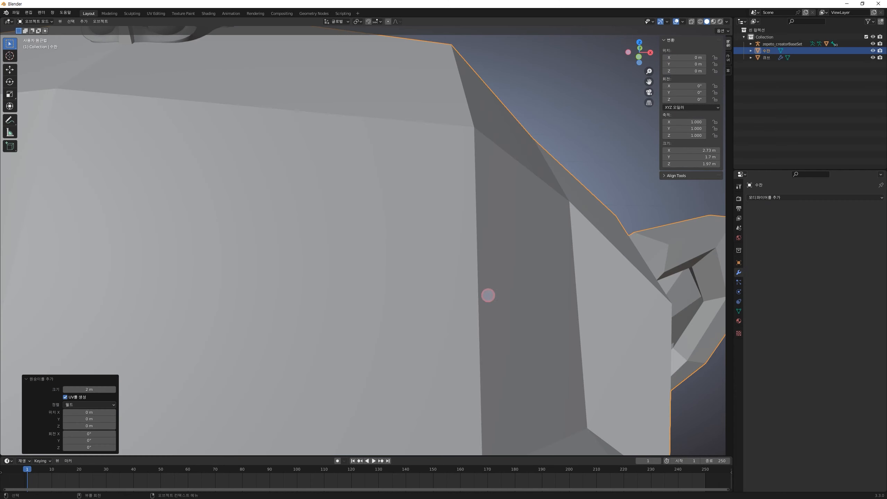
Scale the whole monkey mesh to about 0.264 in Edit Mode
scroll(489, 296, down, 3)
shift+middle_drag(490, 308, 446, 233)
scroll(448, 217, down, 1)
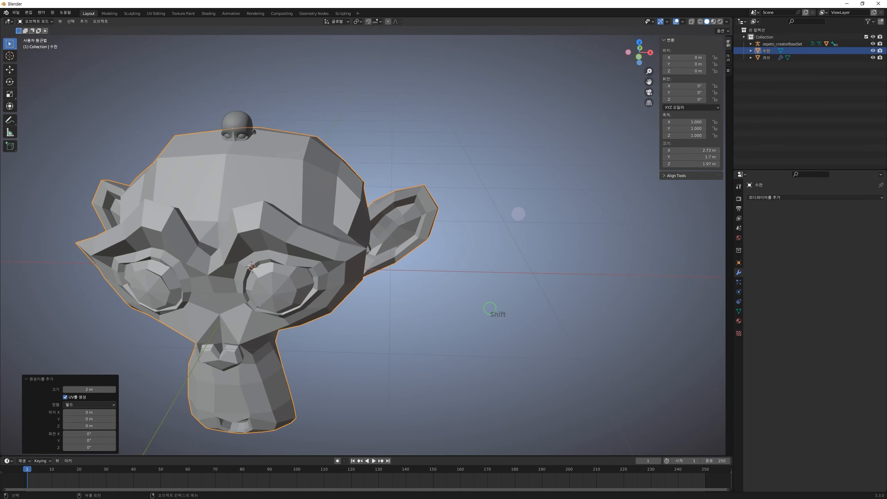
key(Tab)
key(s)
click(319, 275)
Switch to Object Mode and move the monkey beside the character, to about X 0.98 m and Z 0.54 m
key(g)
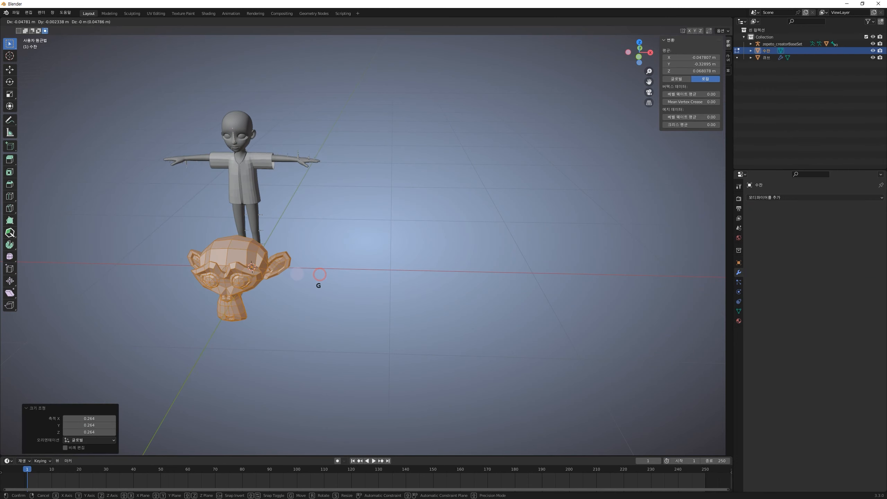
key(Escape)
key(Tab)
key(g)
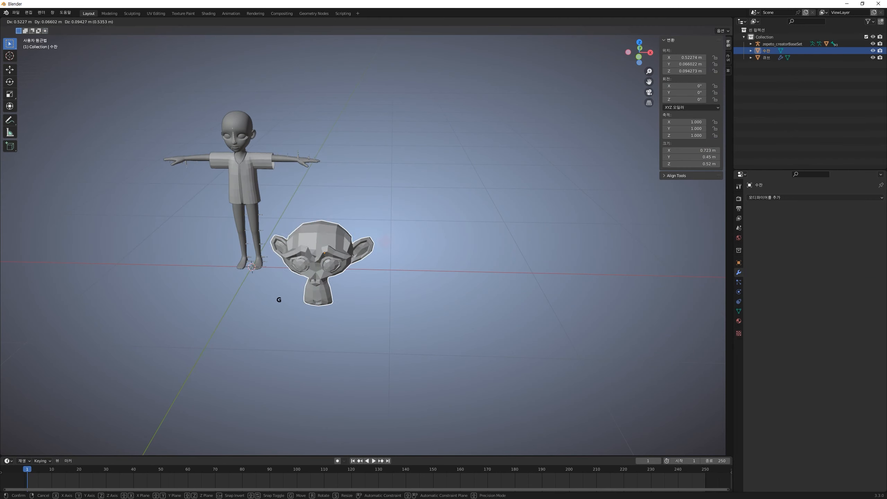
click(416, 198)
Select the linked faces of the monkey's eye nearer the red X axis handle's positive side in Edit Mode
scroll(428, 161, up, 4)
shift+middle_drag(441, 134, 421, 261)
scroll(401, 227, up, 5)
scroll(420, 255, down, 4)
key(Tab)
click(375, 230)
key(l)
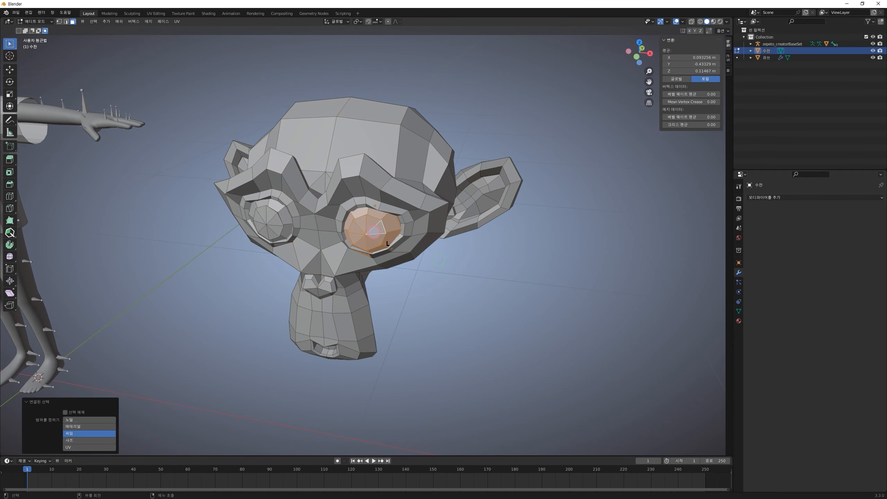
Create a material on the monkey and set its base colour to blue, hue about 0.623 and value 0.8
click(739, 319)
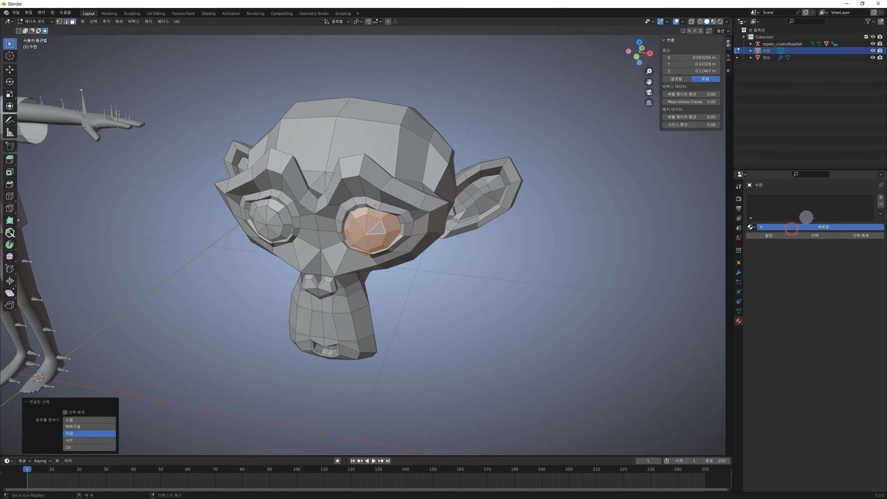
click(791, 228)
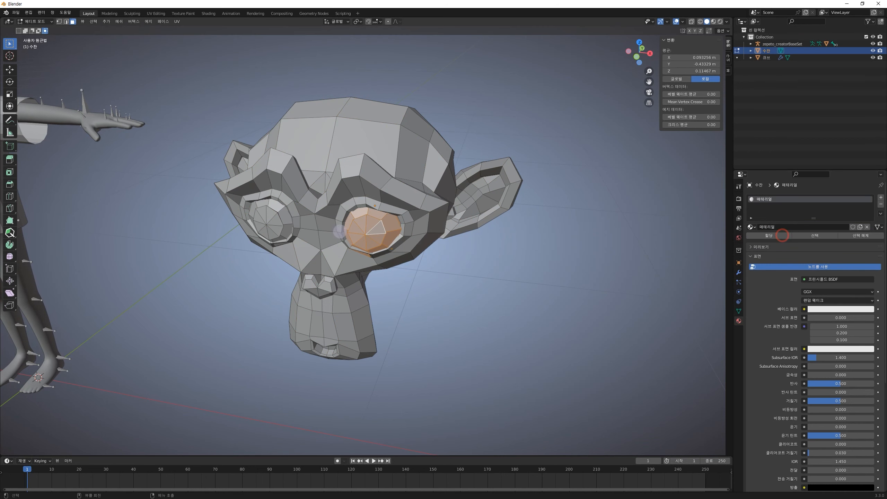
middle_drag(529, 280, 525, 280)
key(Tab)
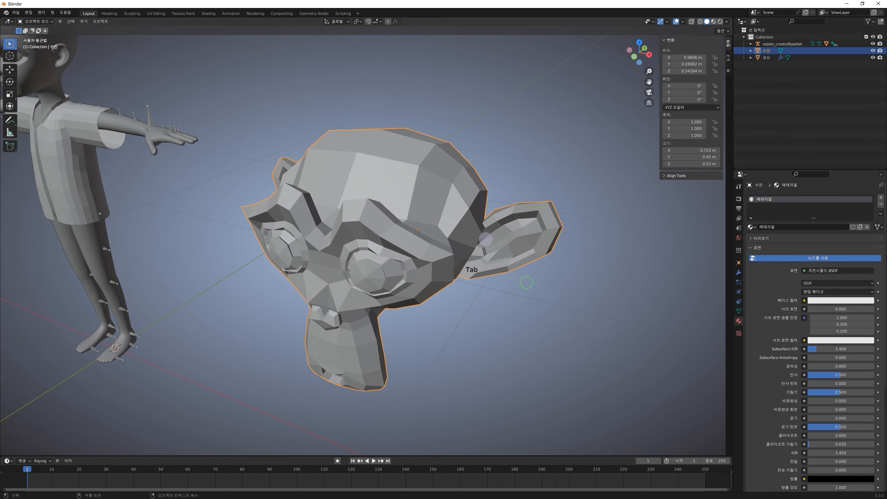
click(830, 301)
drag(840, 223, 844, 214)
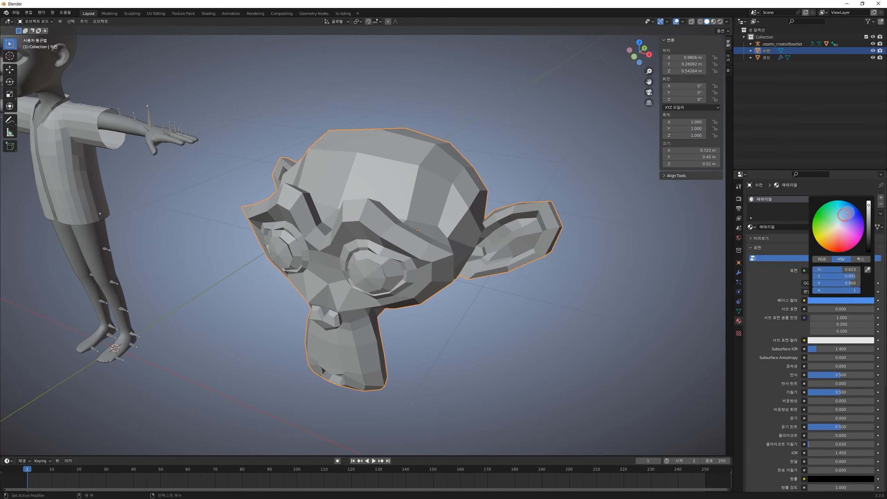
click(798, 211)
Add a second material slot with a new green material, hue about 0.33, saturation 0.738 and value 0.8
click(881, 198)
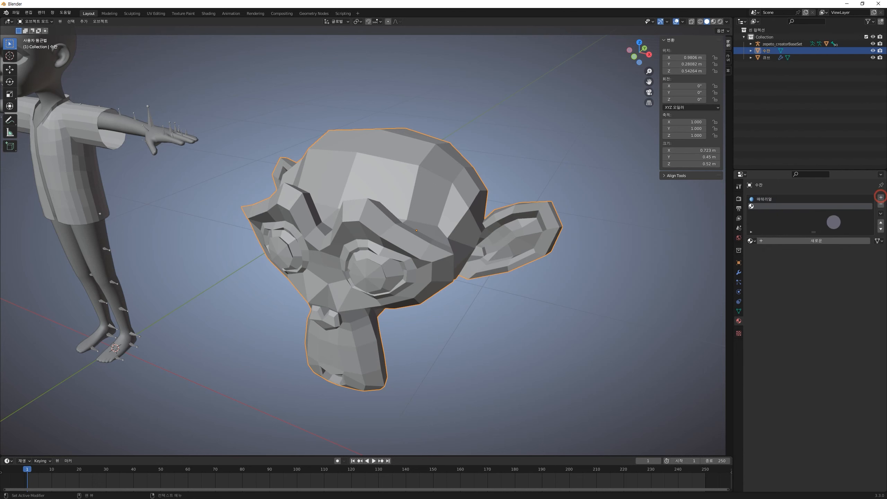
click(806, 241)
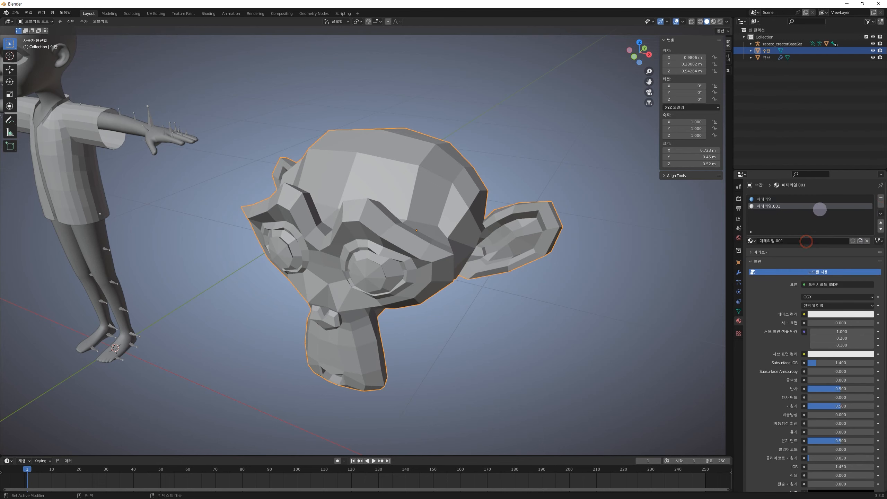
click(839, 315)
drag(835, 239, 828, 235)
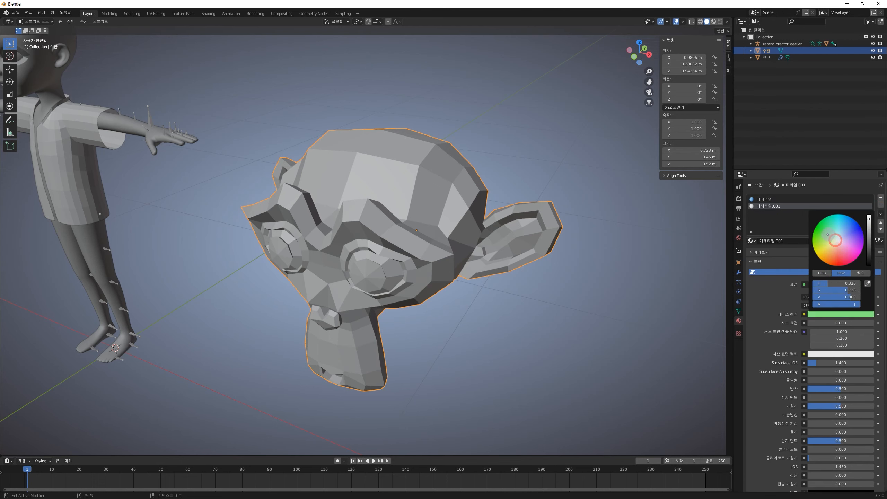
click(790, 226)
Assign the green material to the selected eye and check the monkey in Material Preview shading
click(772, 203)
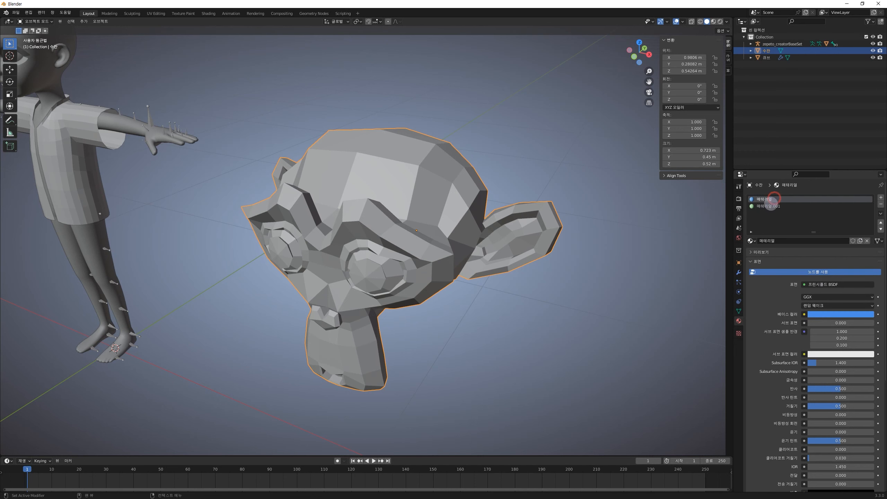
key(Tab)
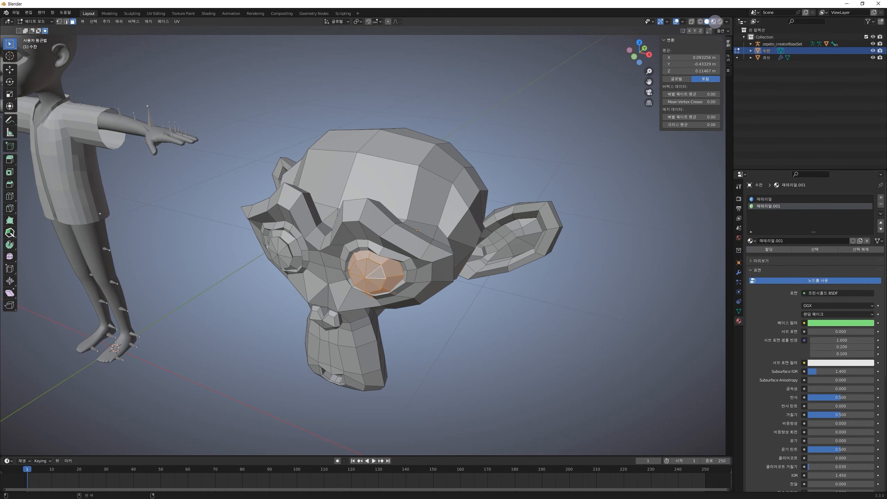
click(713, 21)
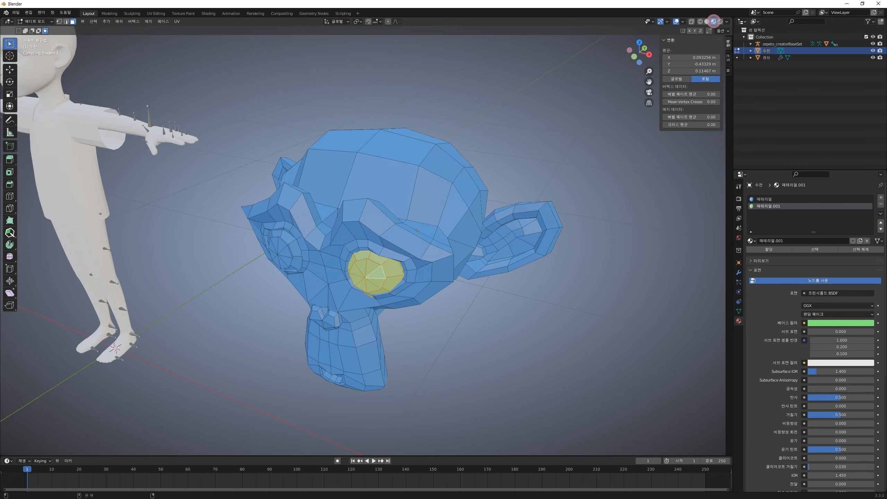
key(Tab)
middle_drag(524, 287, 362, 159)
scroll(445, 270, up, 3)
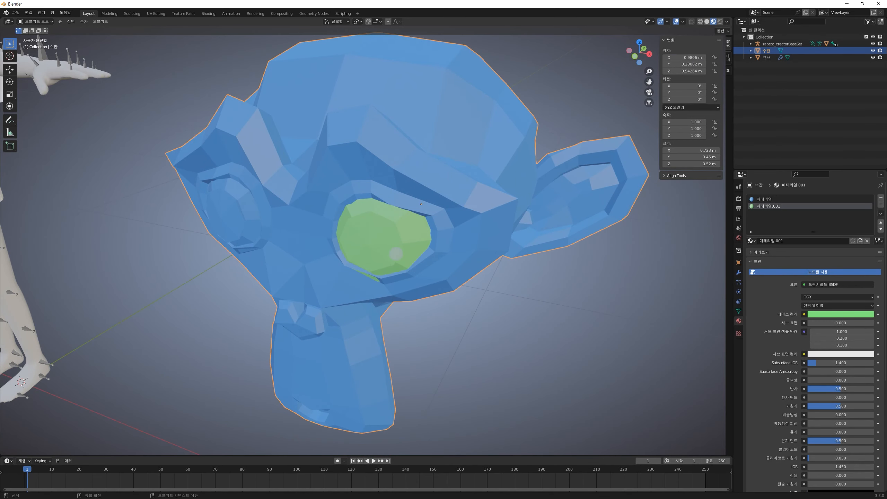
Select the whole monkey mesh in Edit Mode and review the Separate options, including By Loose Parts
scroll(308, 236, down, 2)
mouse_move(437, 276)
middle_down()
mouse_move(524, 283)
mouse_move(442, 287)
middle_up()
shift+middle_drag(404, 257, 422, 275)
key(Tab)
click(495, 238)
key(a)
middle_drag(479, 264, 465, 249)
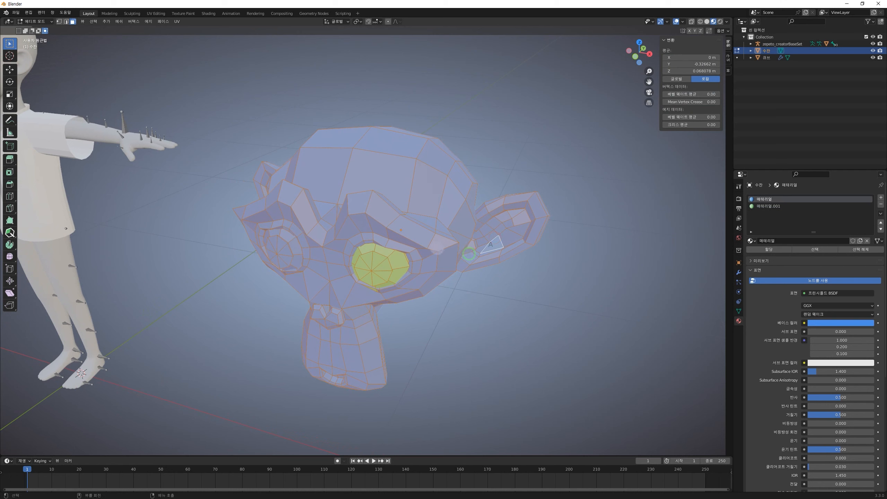
key(p)
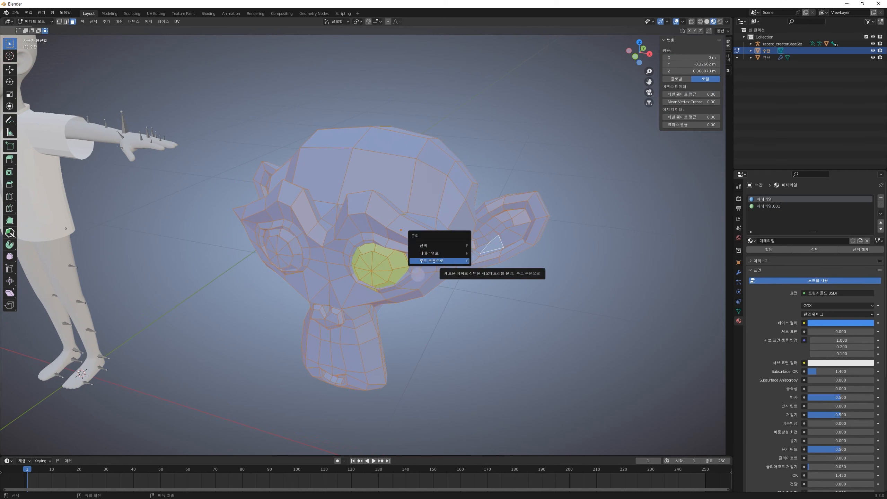
Select each of the monkey's eyes as a linked part and try moving it
click(390, 275)
key(l)
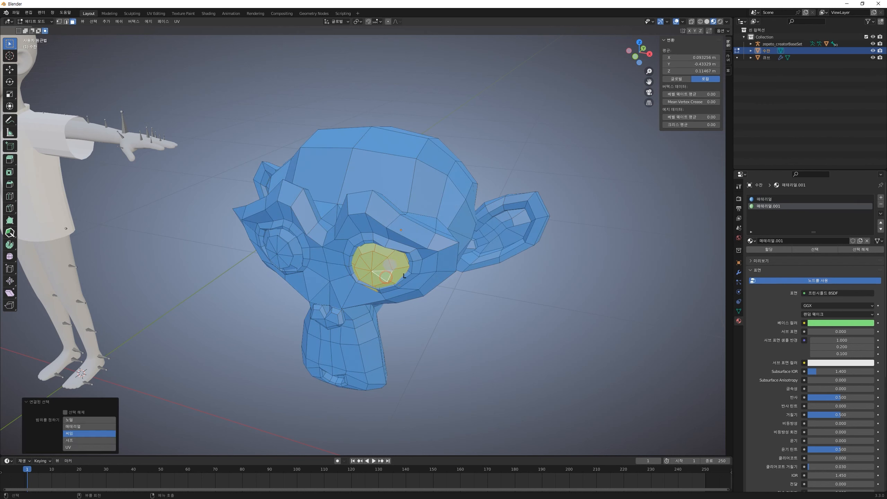
key(g)
key(Escape)
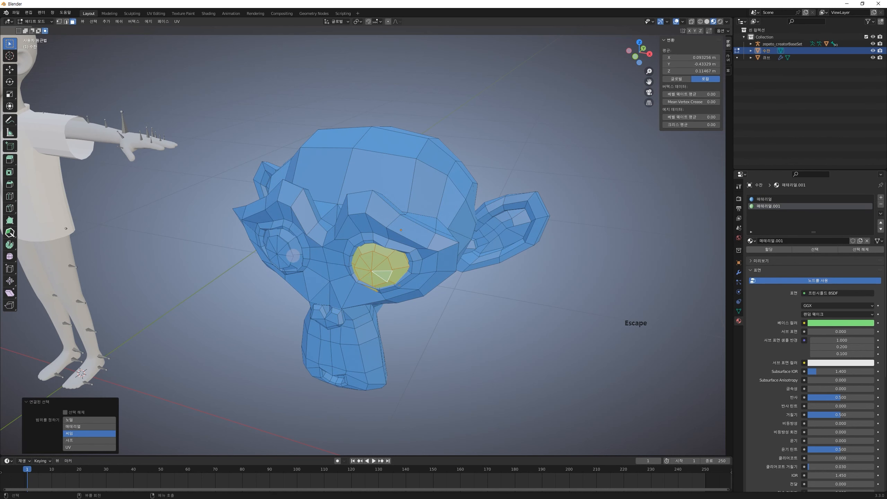
click(292, 255)
key(l)
key(g)
key(Escape)
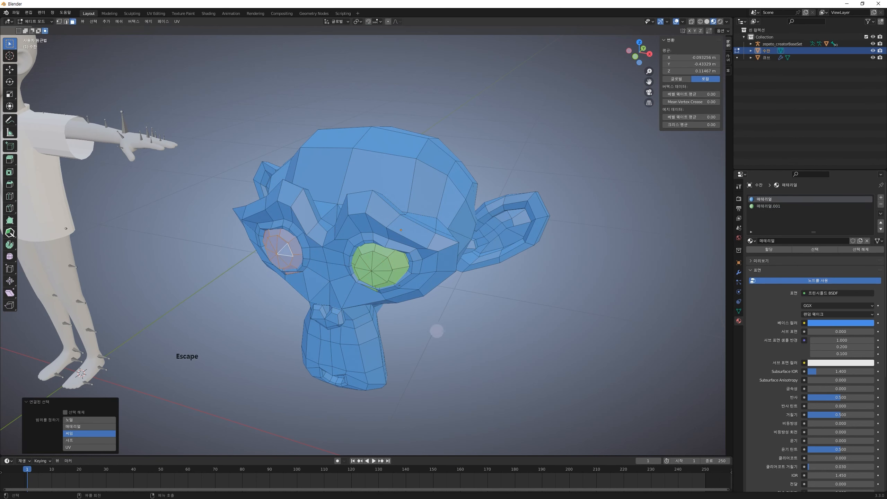
Select the whole monkey mesh and separate it by loose parts
key(a)
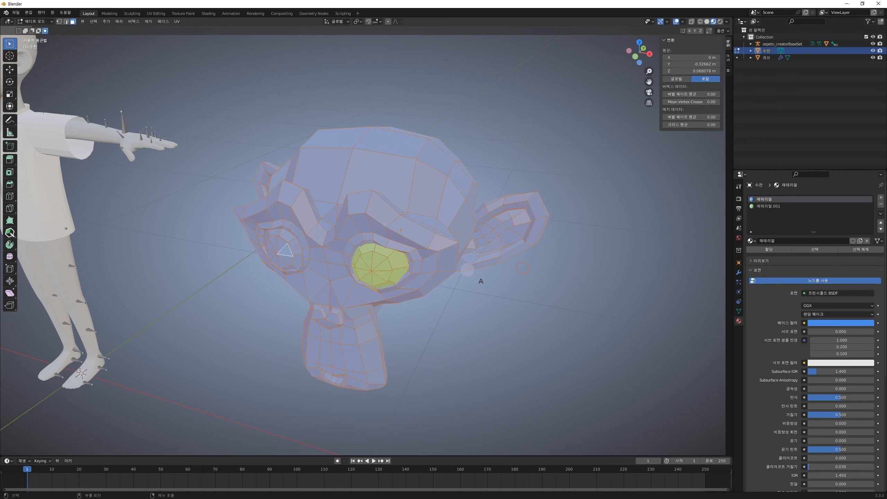
key(p)
click(440, 290)
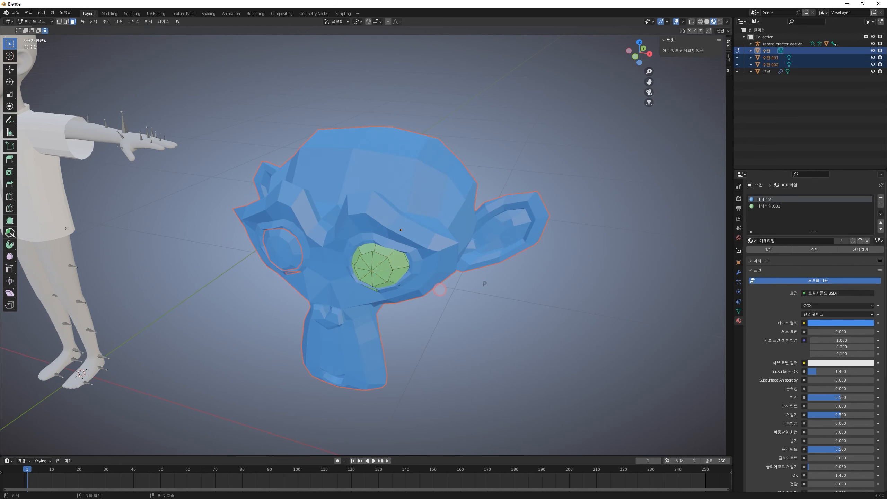
Return to Object Mode and select the separated head and both eyes one by one to check them
key(Tab)
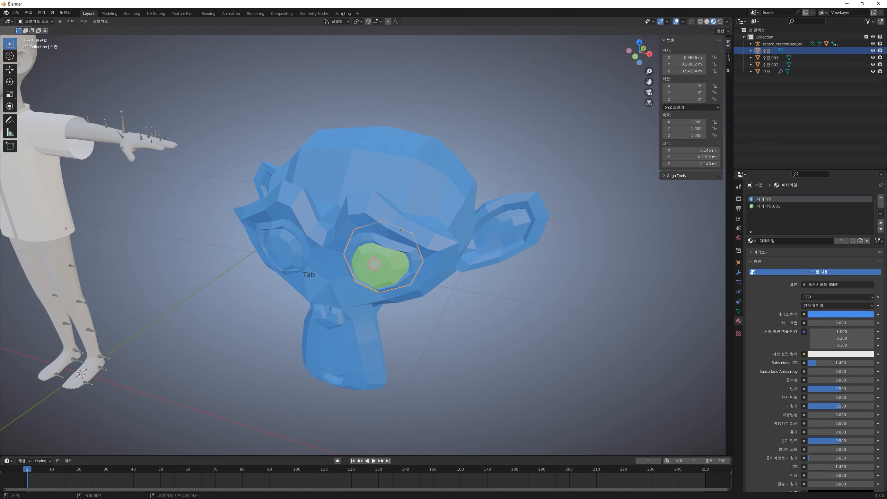
click(423, 222)
click(297, 246)
click(384, 264)
click(390, 202)
click(279, 246)
click(383, 266)
click(391, 202)
click(372, 277)
click(457, 272)
click(457, 272)
click(458, 272)
click(457, 272)
click(458, 272)
click(457, 272)
Undo the object selections and the separation by loose parts
key(ctrl+z)
key(ctrl+z)
key(ctrl+z)
key(ctrl+z)
key(ctrl+z)
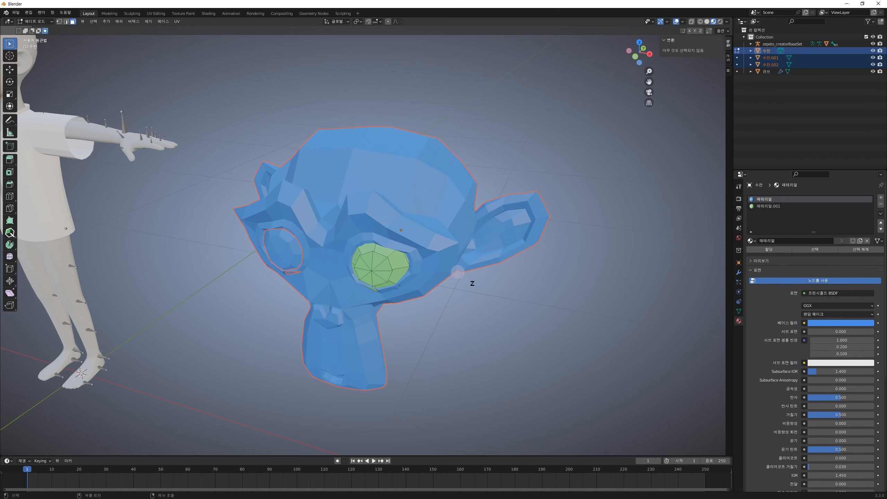
key(ctrl+z)
Separate the whole monkey mesh by material
key(Tab)
key(Tab)
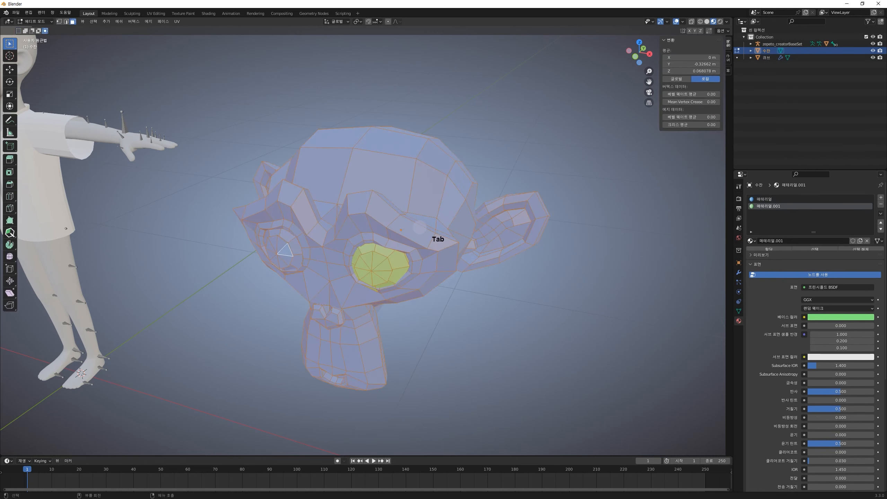
key(p)
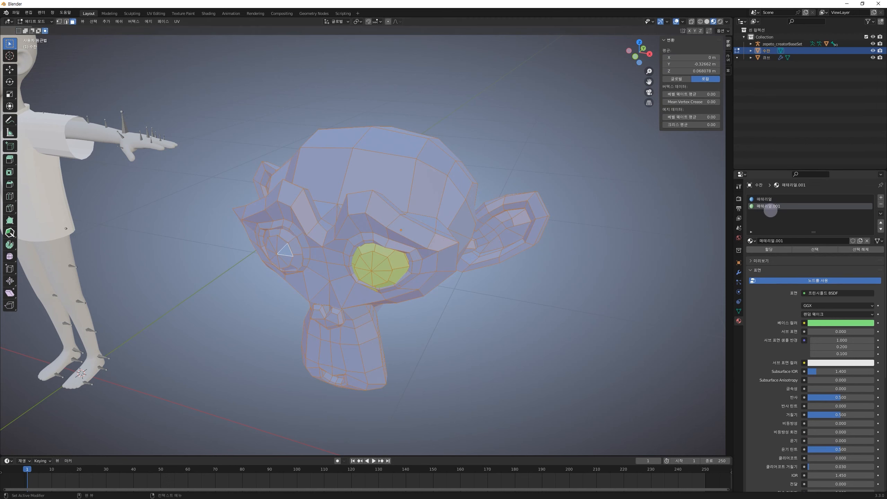
key(p)
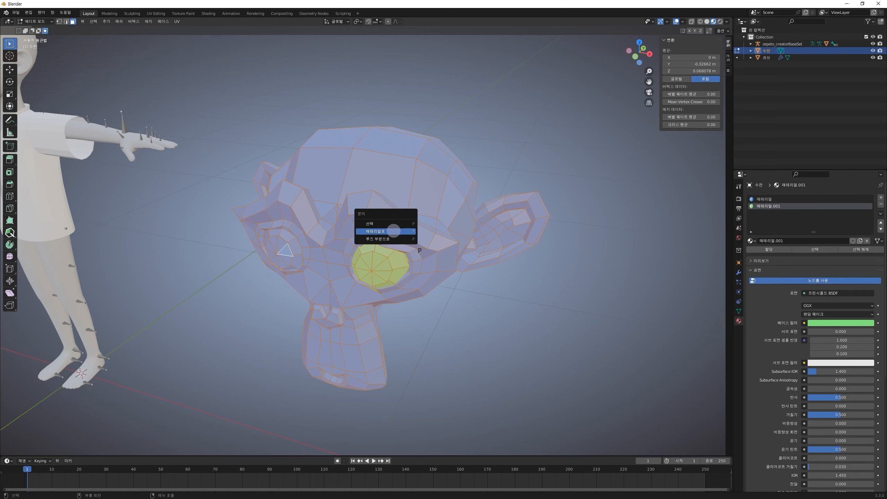
click(394, 231)
key(a)
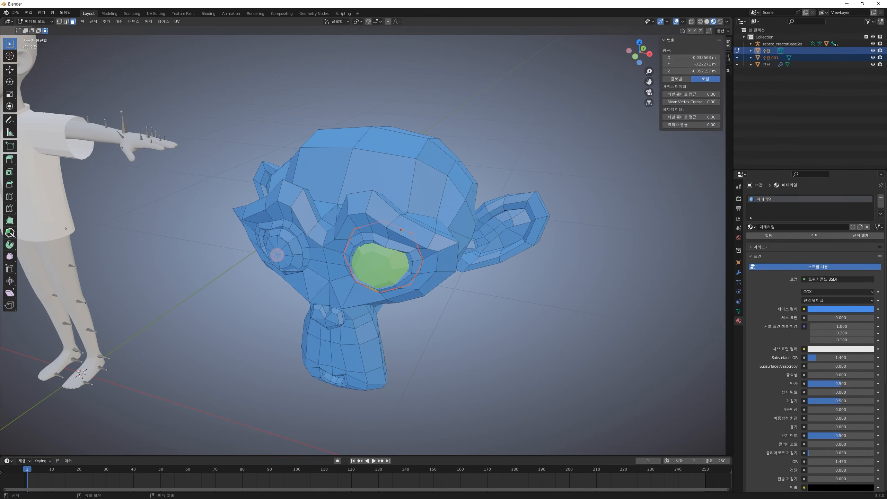
Try moving the blue eye as a linked part and the green eye as a separate object
key(l)
key(Escape)
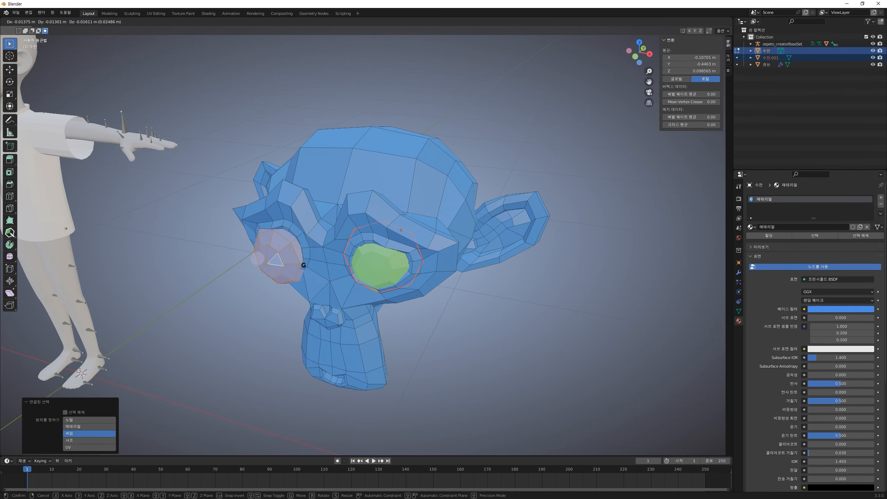
click(372, 263)
key(Tab)
click(362, 257)
key(g)
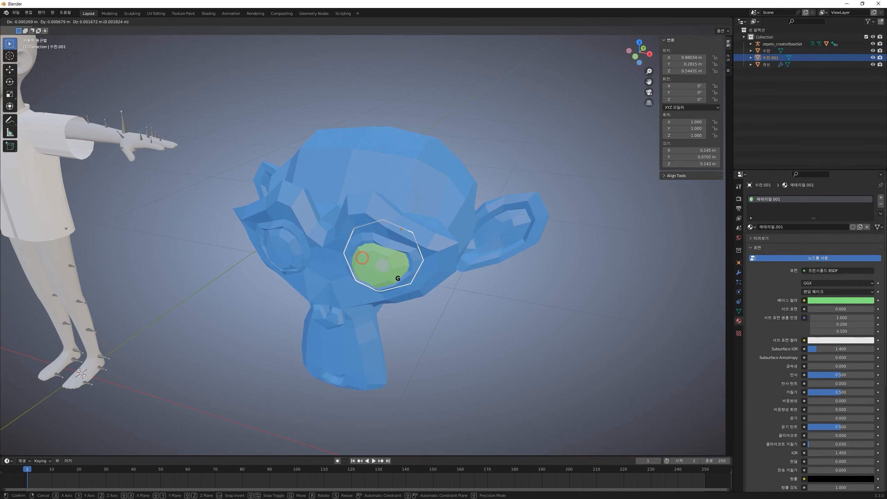
key(Escape)
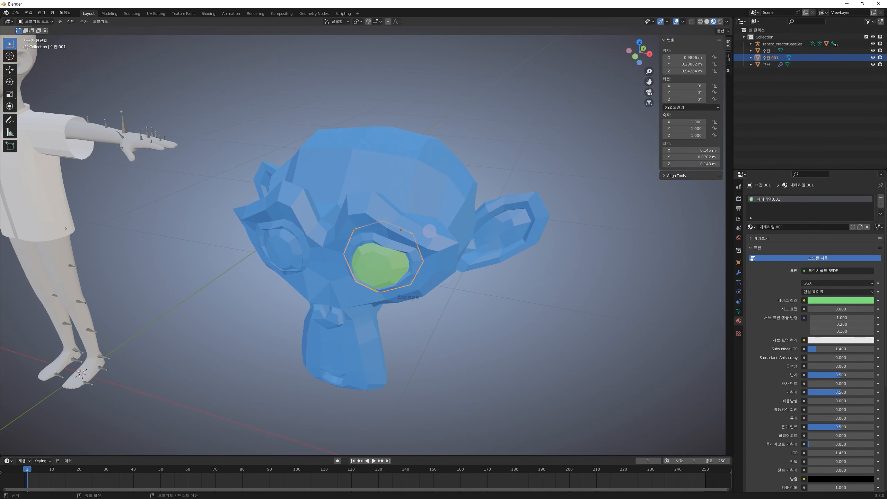
Join the green eye back into the monkey's head and reopen the combined mesh in Edit Mode
shift+click(417, 222)
key(ctrl+j)
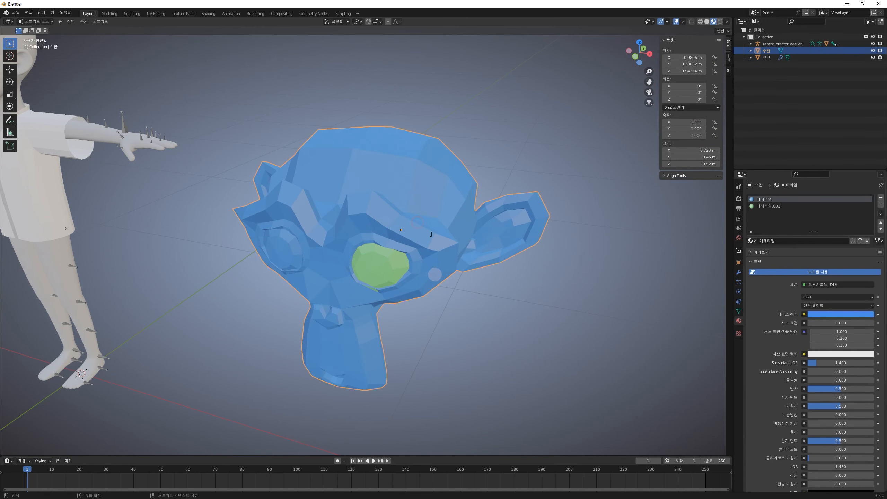
key(Tab)
key(a)
click(380, 266)
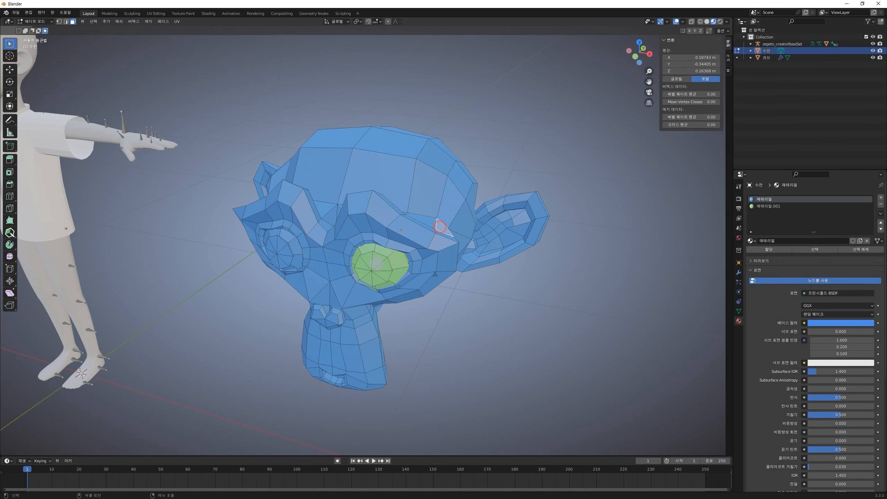
Select the monkey's blue eye as a linked part and separate it by selection
click(275, 257)
key(l)
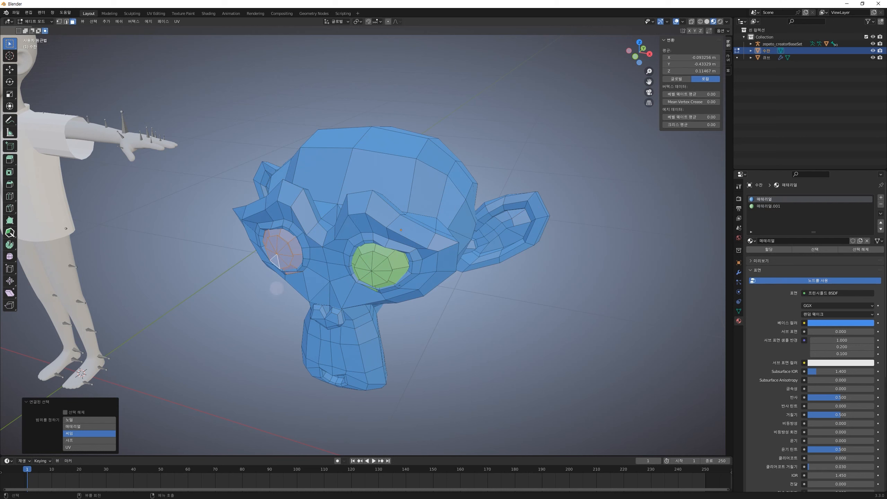
key(Escape)
key(p)
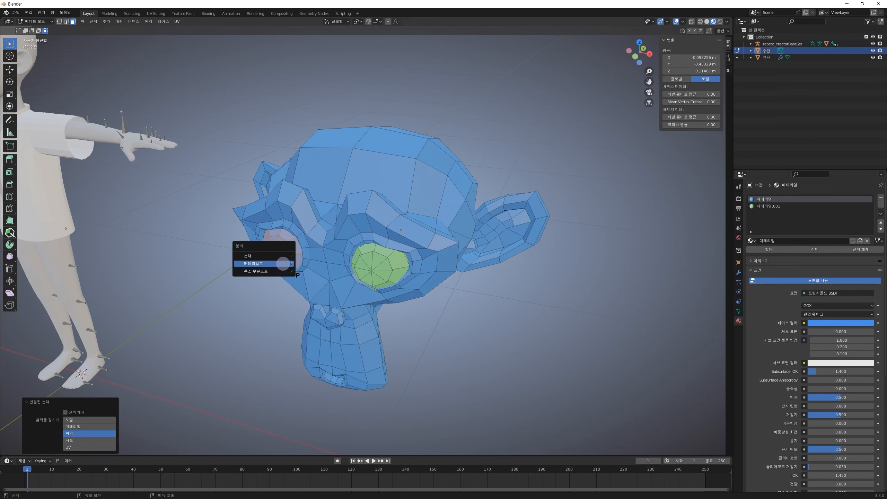
click(278, 255)
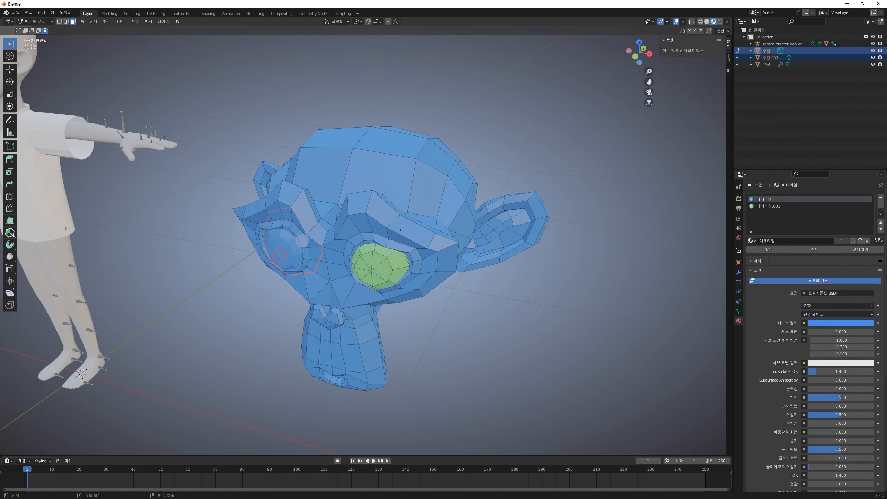
Return to Object Mode and try moving the separated blue eye
key(Tab)
click(289, 249)
key(g)
key(Escape)
Select both monkey objects and delete them
scroll(342, 310, down, 1)
middle_drag(343, 311, 368, 302)
click(375, 226)
shift+click(347, 239)
shift+middle_drag(298, 242, 509, 293)
key(Delete)
Switch the viewport to solid shading and select the shirt object
click(707, 23)
shift+middle_drag(276, 189, 470, 241)
scroll(469, 241, up, 5)
click(310, 214)
shift+middle_drag(300, 222, 378, 282)
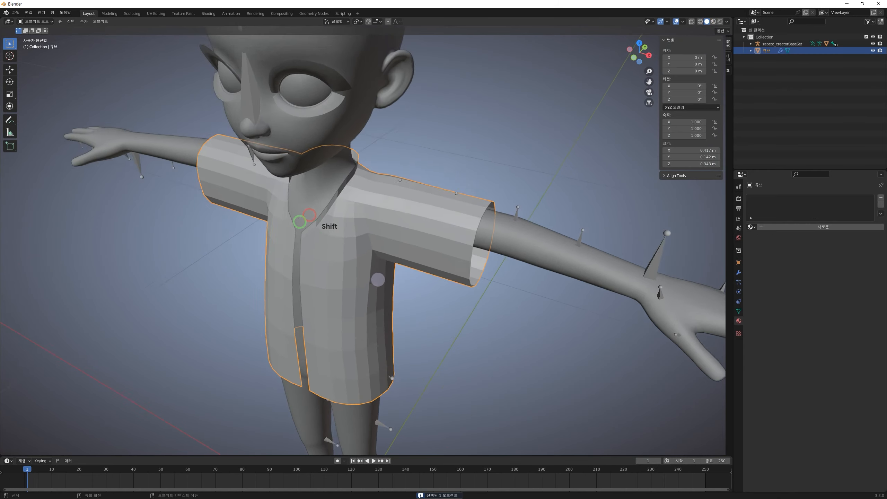
Select the face loop along the shirt's neckline in Edit Mode and separate it by selection
scroll(378, 280, up, 2)
key(Tab)
shift+middle_drag(321, 211, 489, 241)
alt+click(325, 217)
alt+click(323, 219)
middle_drag(503, 237, 440, 238)
scroll(468, 245, down, 2)
middle_drag(522, 279, 557, 278)
shift+middle_drag(394, 292, 428, 259)
scroll(416, 257, up, 3)
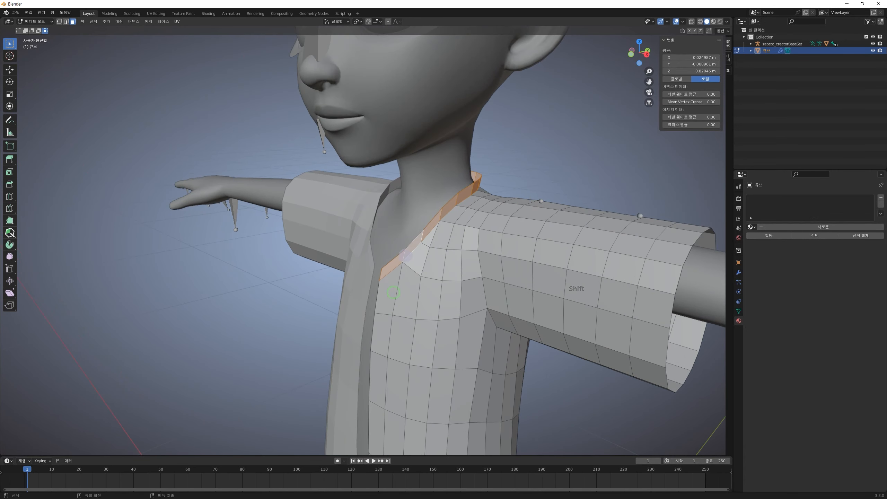
key(p)
click(408, 254)
Return to Object Mode and select the separated collar strip at the neckline
middle_drag(406, 253, 429, 253)
shift+middle_drag(345, 275, 467, 262)
scroll(454, 268, up, 2)
key(Tab)
click(412, 275)
click(451, 144)
click(383, 166)
click(384, 160)
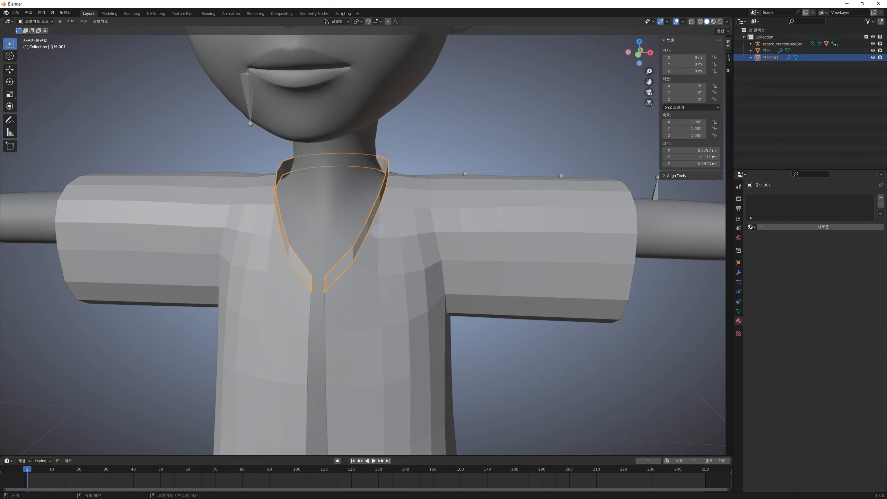
Select the collar's upper edge loop in Edit Mode and move it about 0.0012 m inward along X
key(Tab)
middle_drag(379, 231, 382, 220)
shift+middle_drag(206, 246, 234, 240)
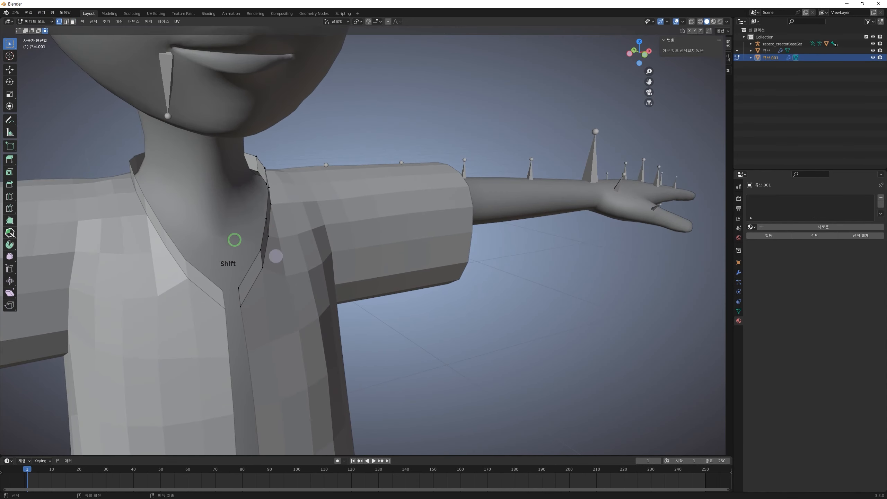
alt+click(254, 258)
middle_drag(324, 258, 299, 259)
key(g)
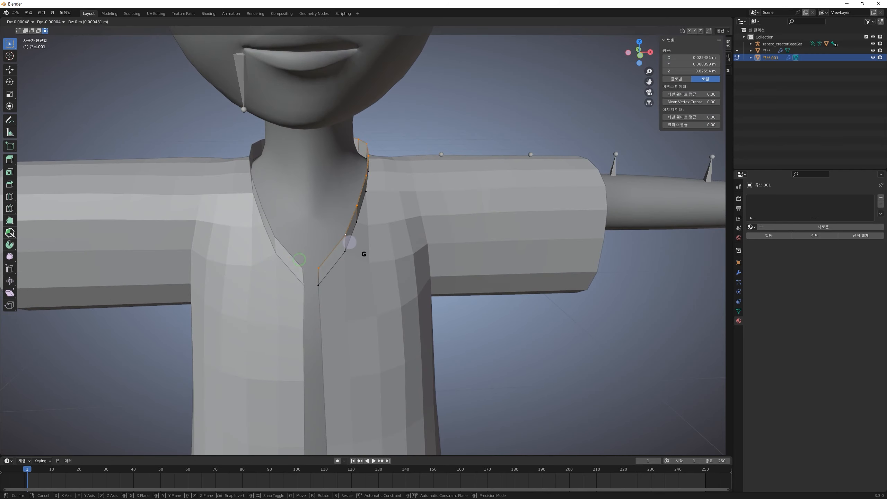
click(347, 243)
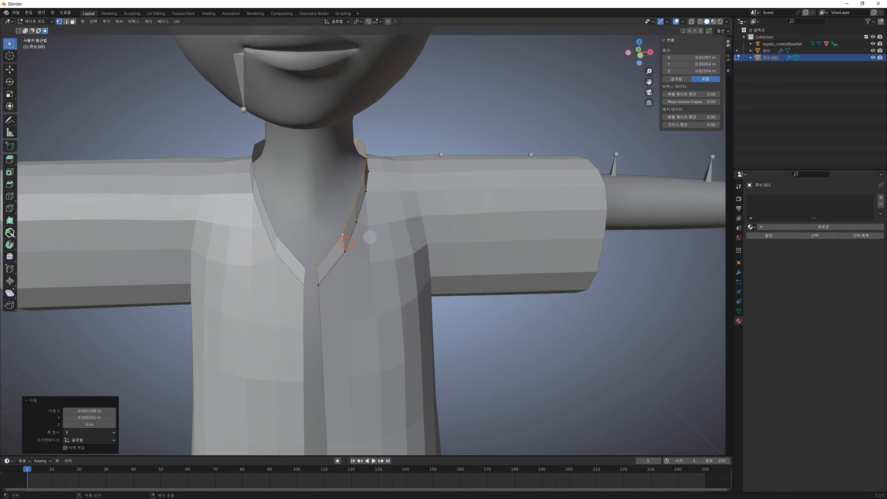
Raise the collar's upper edge loop in two moves, the second about 0.005 m upward
middle_drag(371, 238, 402, 237)
shift+middle_drag(450, 191, 447, 195)
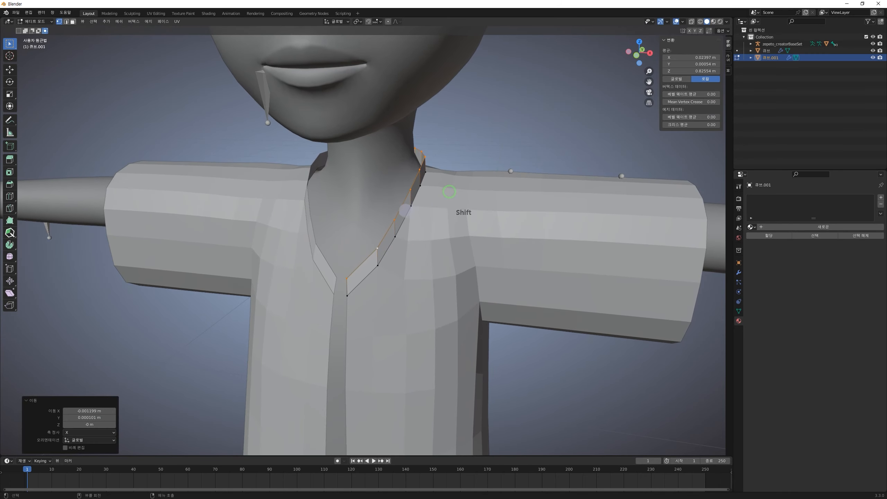
key(g)
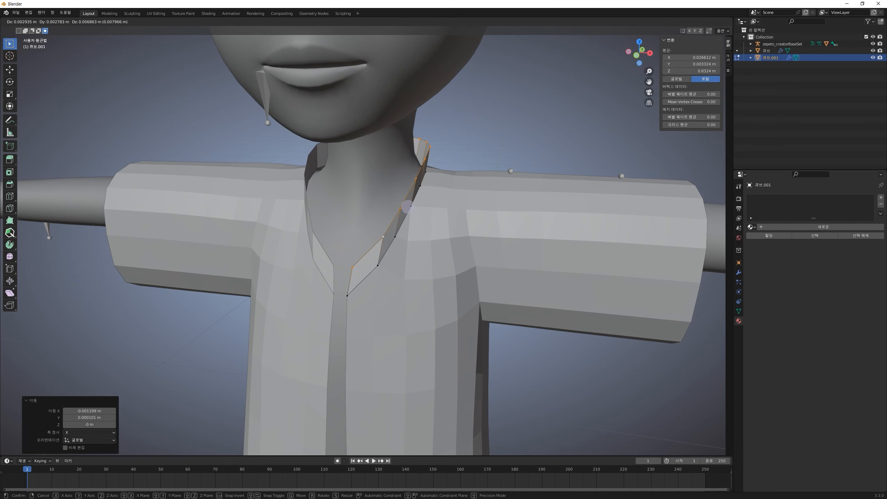
click(403, 204)
middle_drag(403, 204, 504, 244)
scroll(438, 220, up, 3)
key(g)
click(429, 205)
Lower the collar's upper edge loop and move it about 0.0085 m forward along Y
shift+middle_drag(426, 210, 383, 232)
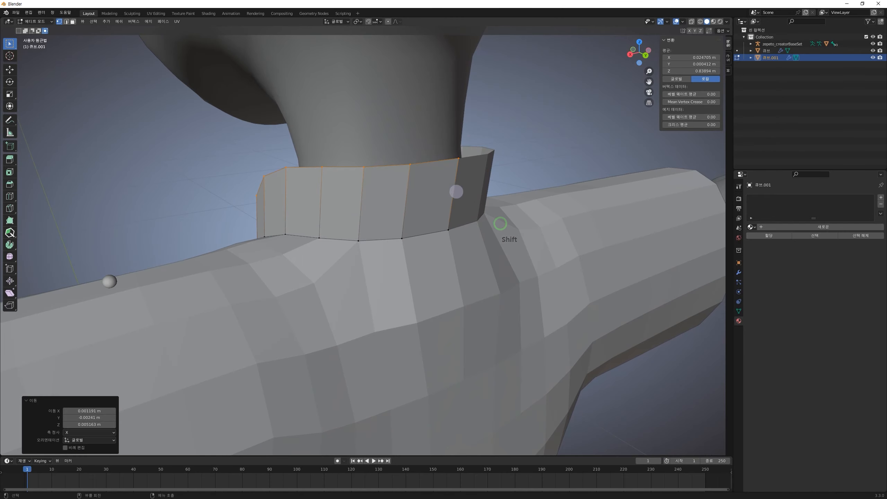
key(g)
click(450, 225)
middle_drag(424, 223, 468, 218)
shift+middle_drag(584, 217, 551, 233)
key(g)
click(586, 218)
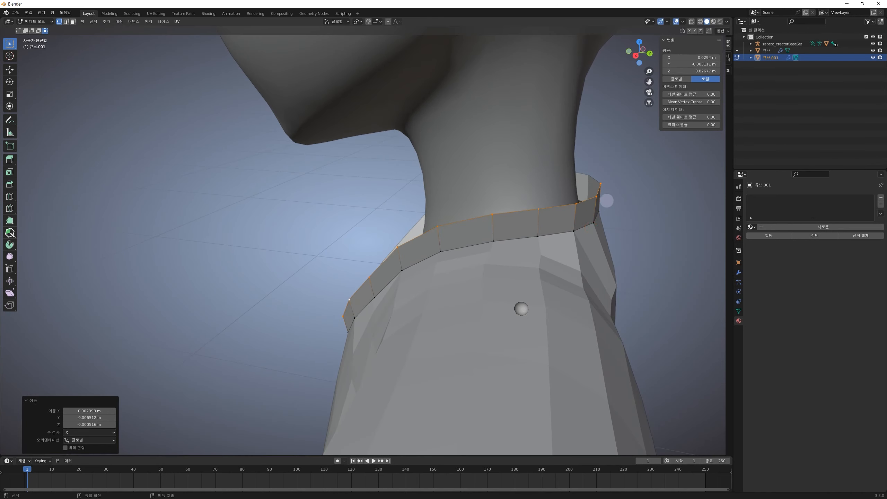
Try extruding the collar's upper edge loop twice and moving the extruded edge outward
key(e)
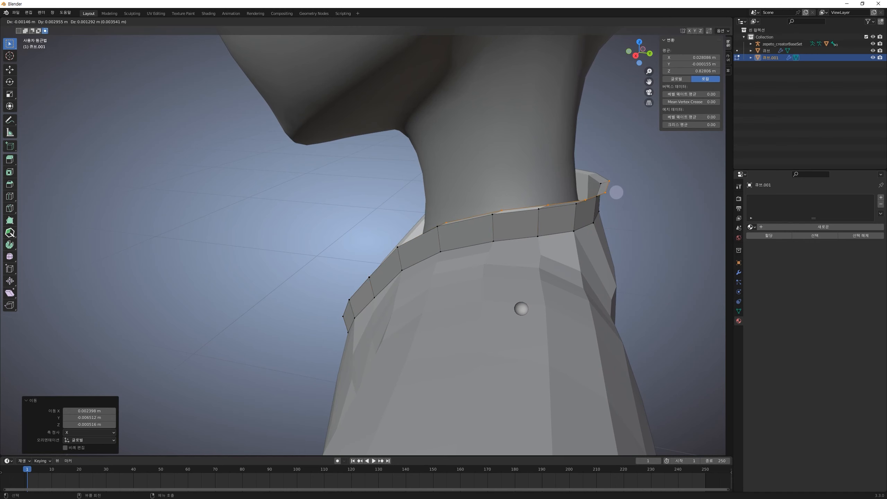
click(615, 190)
middle_drag(604, 192, 596, 204)
shift+middle_drag(677, 212, 561, 206)
middle_drag(541, 200, 529, 179)
shift+middle_drag(533, 181, 464, 196)
key(e)
click(463, 196)
middle_drag(426, 248, 415, 226)
key(g)
click(365, 193)
middle_drag(259, 204, 418, 234)
shift+middle_drag(474, 252, 456, 258)
Undo the two trial collar extrusions and the last edge move
key(ctrl+z)
key(ctrl+z)
key(ctrl+z)
Extrude the collar's upper edge loop about 0.0037 m upward and slightly inward
middle_drag(426, 176, 449, 169)
shift+middle_drag(449, 169, 444, 174)
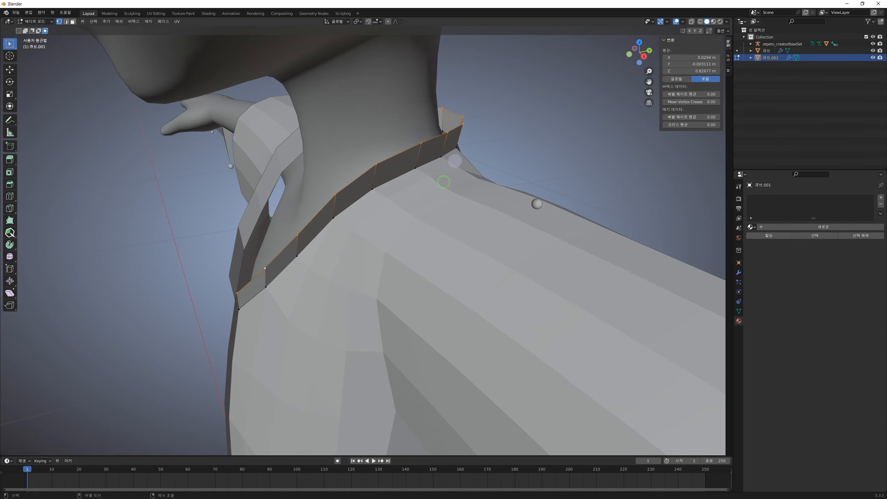
key(g)
key(Escape)
key(e)
click(419, 163)
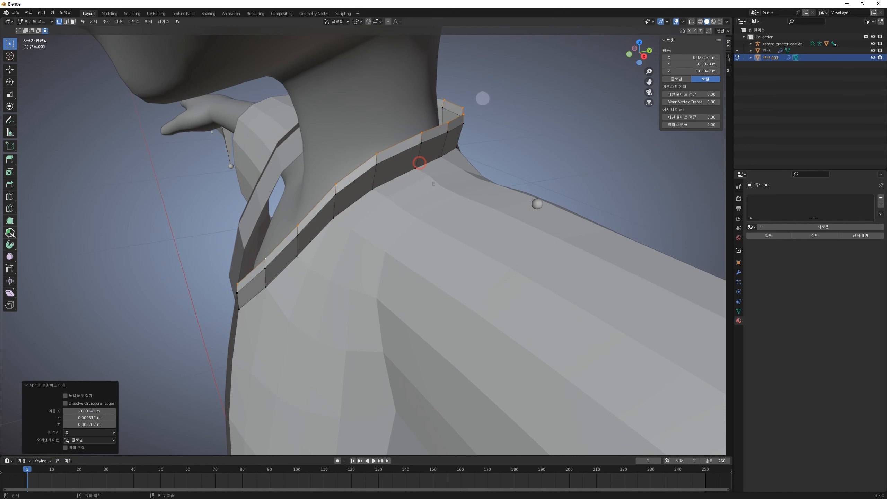
Scale the extruded collar edge loop up to about 1.045
key(s)
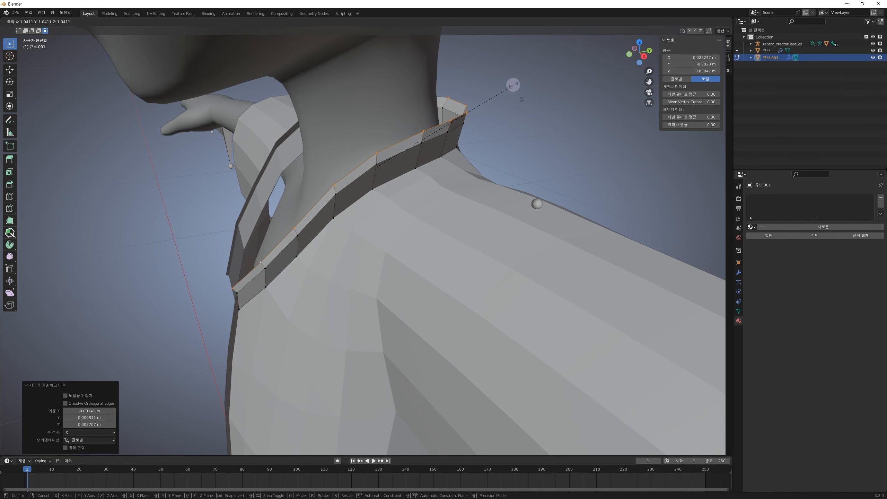
click(514, 86)
middle_drag(486, 111, 497, 129)
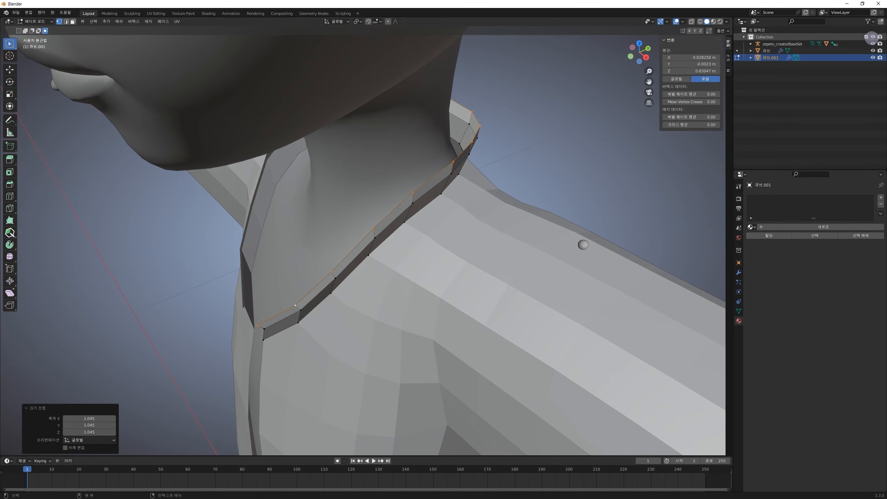
Hide the character's mask mesh and armature and view the collar from the top
click(754, 43)
click(751, 44)
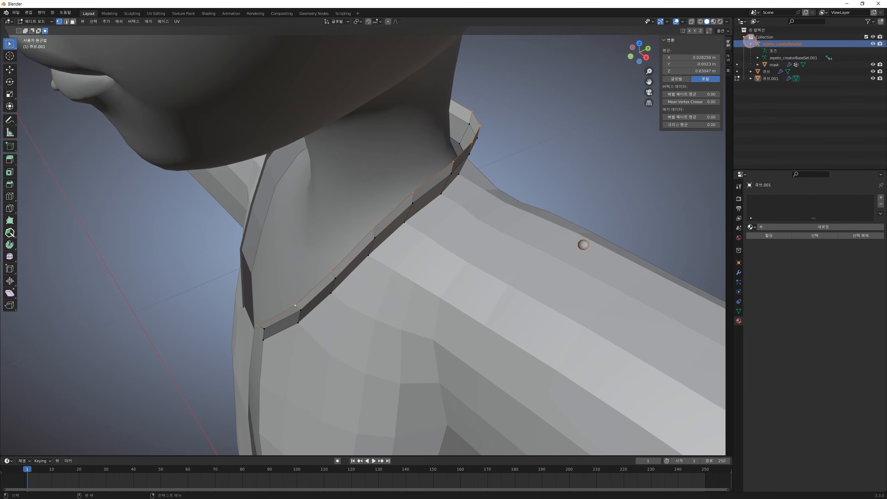
click(872, 65)
middle_drag(531, 135, 466, 186)
click(873, 44)
middle_drag(411, 190, 440, 165)
click(639, 49)
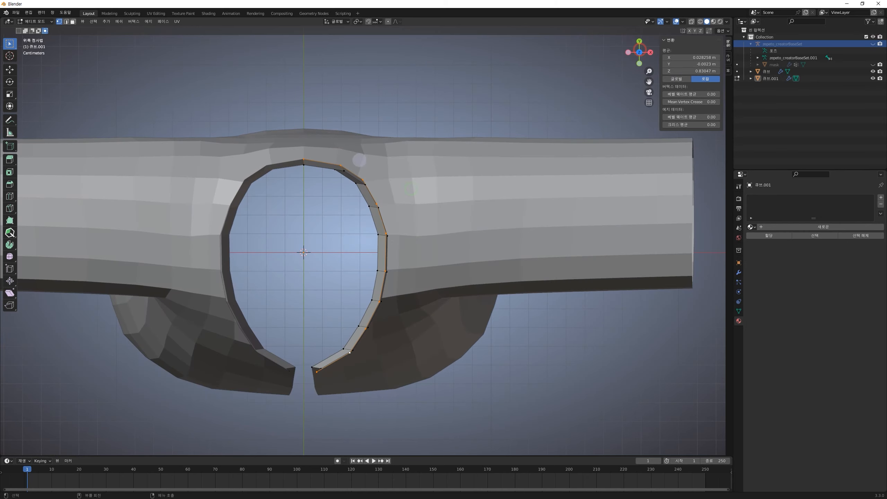
Scale the collar's outer edge loop to about 1.061 and move it about 0.0027 m outward and forward
shift+middle_drag(387, 276, 402, 272)
scroll(402, 271, up, 3)
key(s)
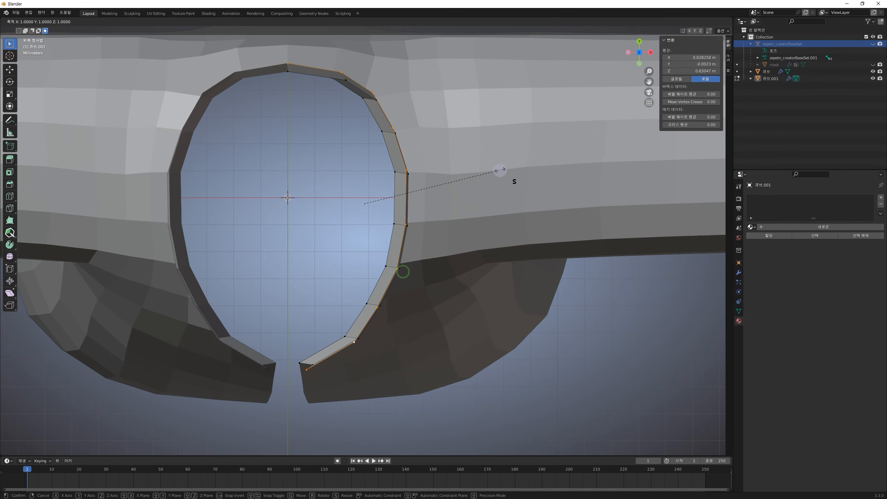
click(508, 169)
key(g)
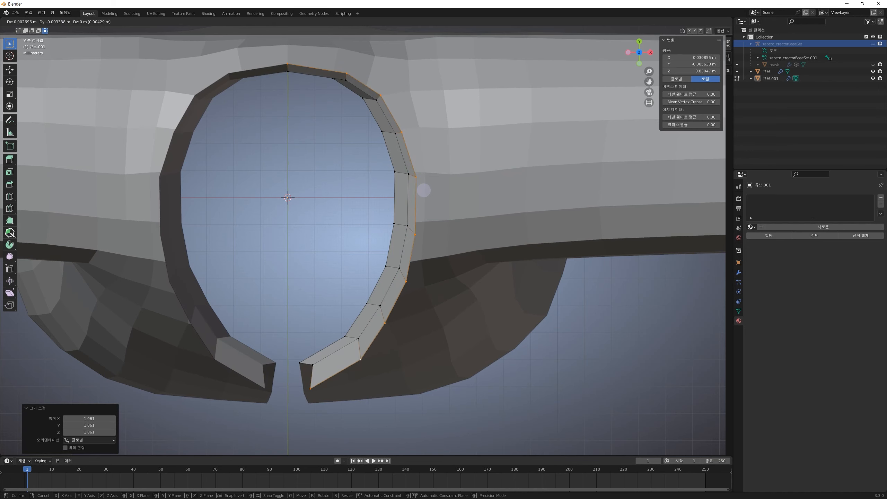
click(424, 189)
Scale the collar's outer edge loop to about 0.968 and move it about 0.0015 m backward along Y
key(s)
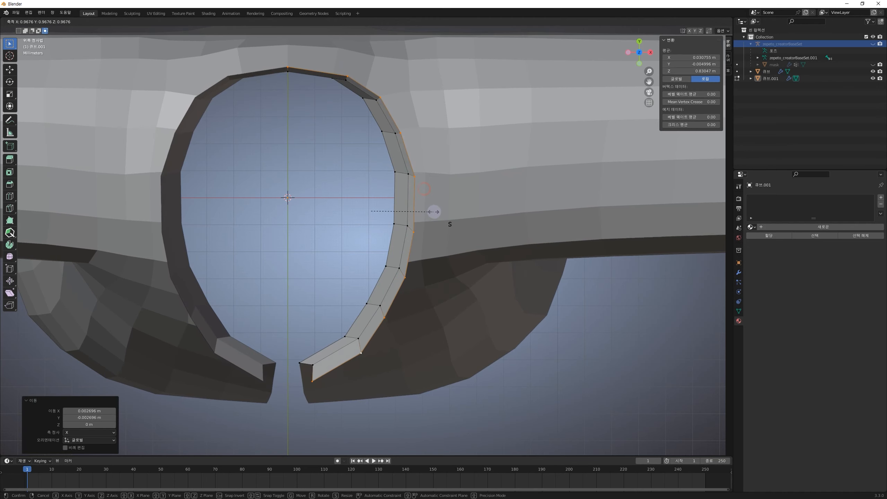
click(433, 210)
key(g)
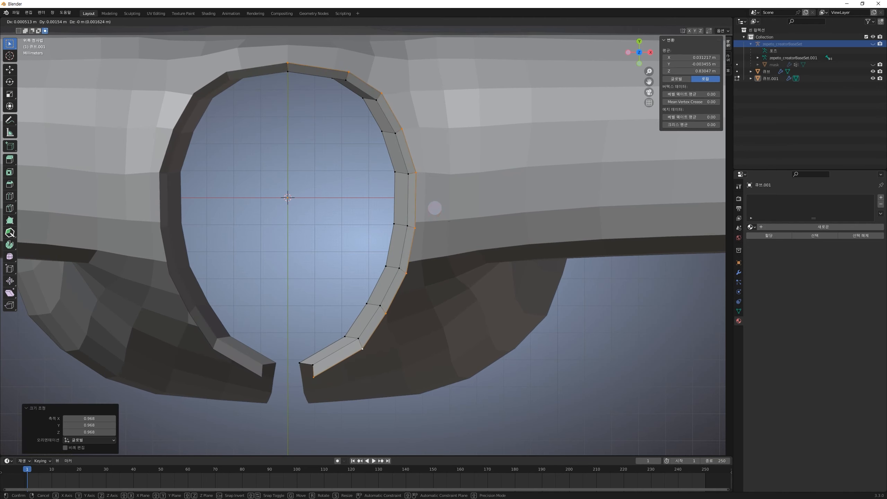
click(435, 208)
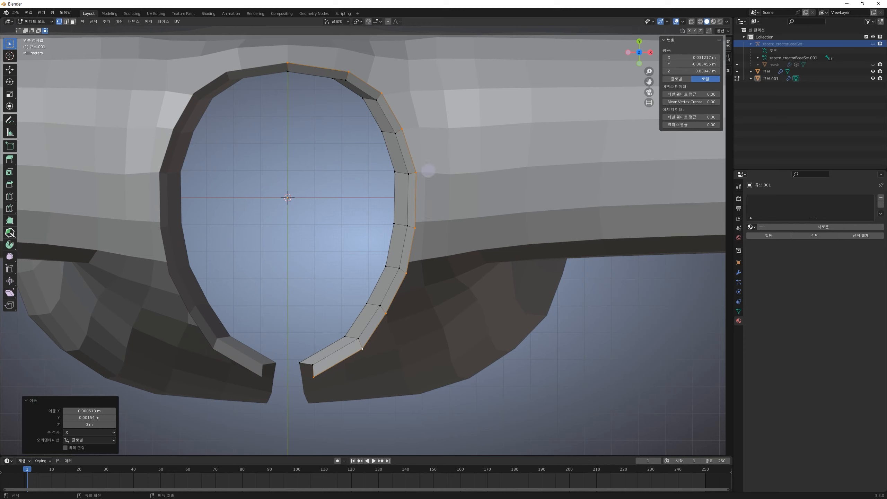
Extrude the collar's outer edge loop in place, scale it to about 1.055 and move it about 0.0012 m outward along X
key(e)
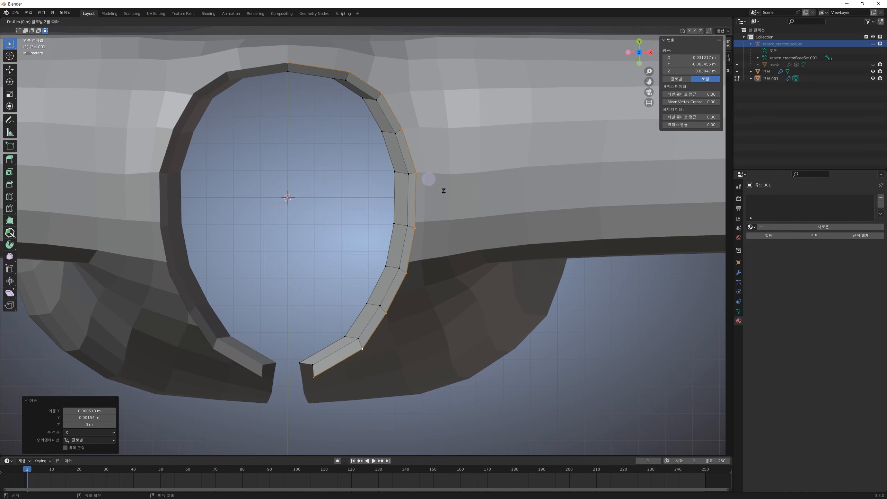
click(429, 179)
key(s)
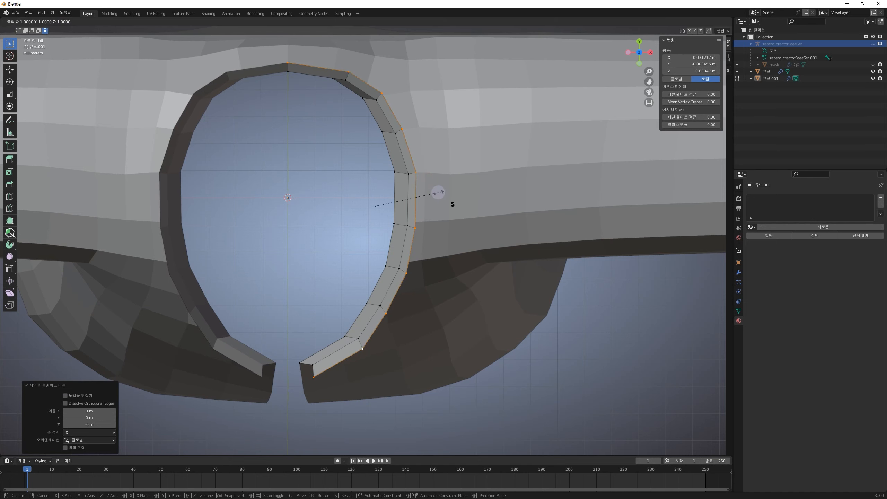
click(442, 191)
key(g)
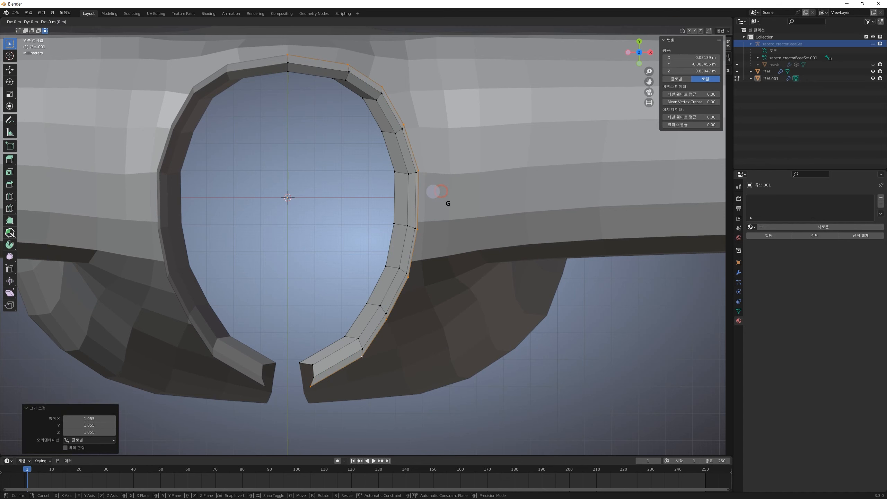
click(436, 191)
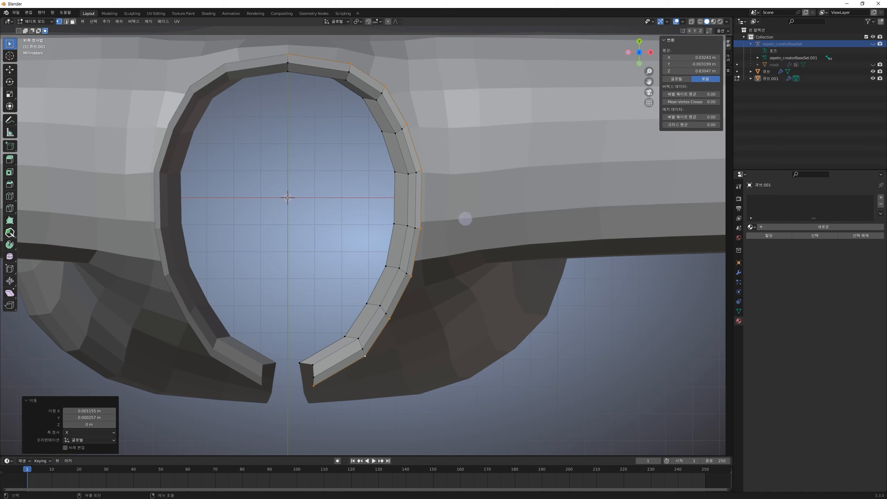
key(s)
key(x)
key(Escape)
Lower the collar's outer edge loop about 0.0008 m and shift it about 0.0004 m forward
middle_drag(433, 216, 581, 197)
middle_drag(524, 155, 503, 127)
shift+middle_drag(476, 167, 462, 202)
middle_drag(461, 202, 474, 169)
key(g)
click(468, 150)
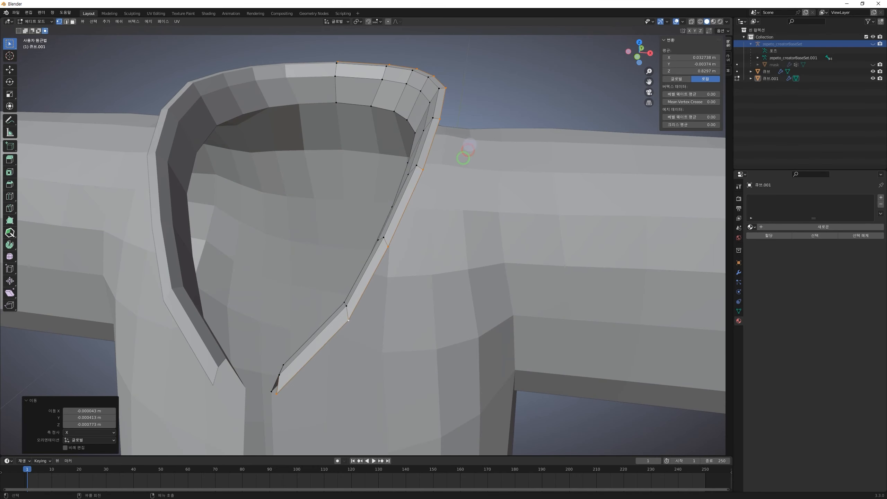
Extrude the outer edge loop about 0.01 m downward into a folded collar flap and fit its lower edge to the shoulder
key(e)
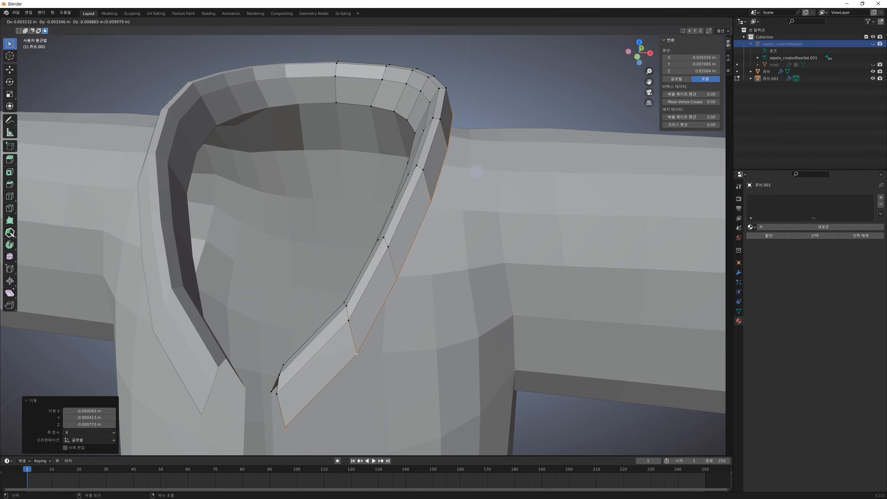
click(476, 171)
middle_drag(496, 179, 456, 188)
middle_drag(398, 188, 584, 111)
key(g)
click(435, 195)
key(g)
click(475, 194)
middle_drag(476, 194, 492, 260)
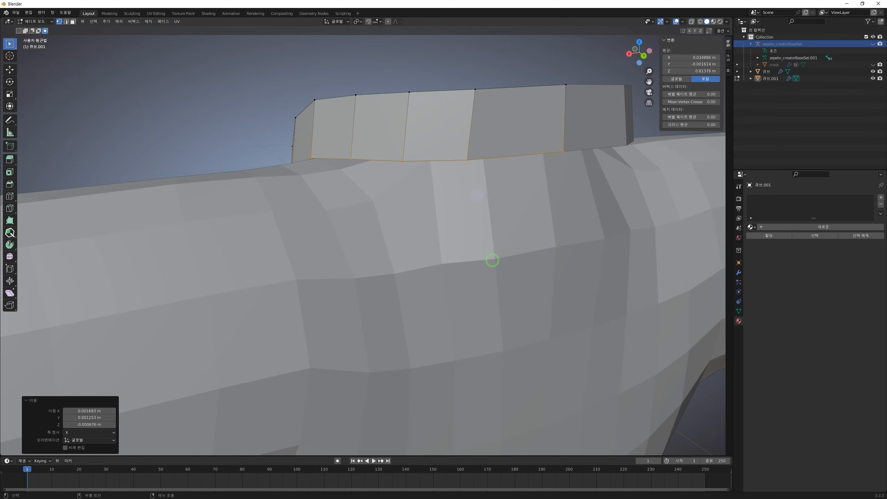
click(476, 183)
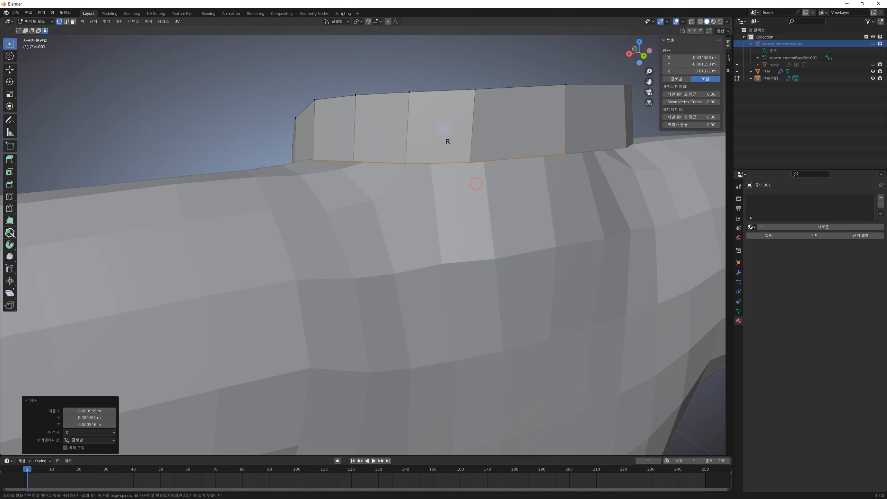
Add one centred loop cut along the collar flap and move it slightly outward to curve the flap
double_click(472, 125)
middle_drag(444, 166, 546, 151)
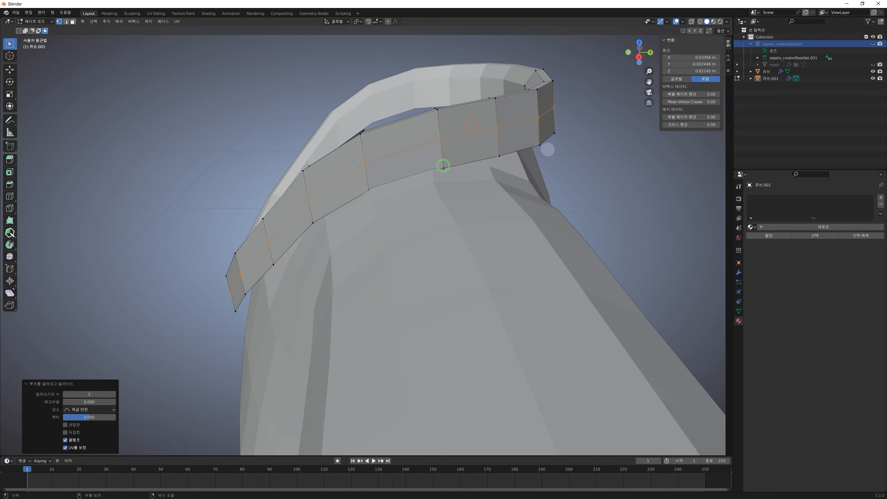
key(g)
click(556, 148)
Scale the collar flap's lower edge loop to about 1.033
alt+click(526, 146)
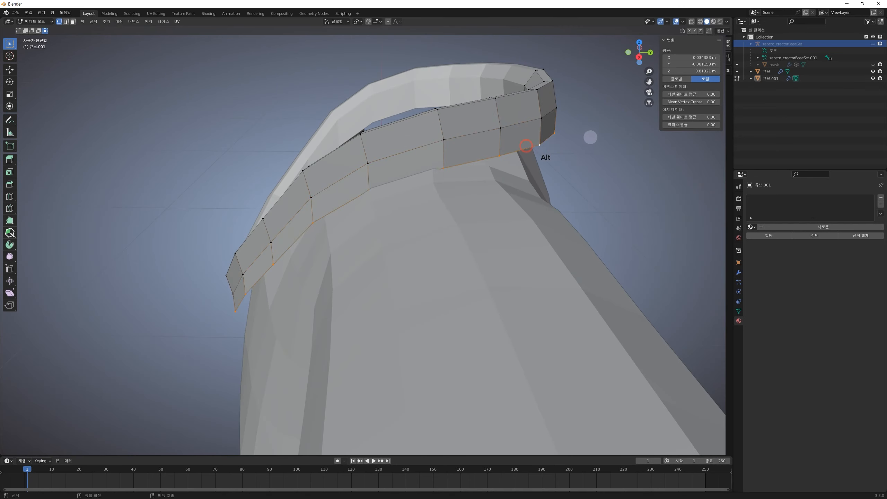
key(g)
click(599, 137)
key(s)
click(573, 150)
middle_drag(562, 153, 451, 193)
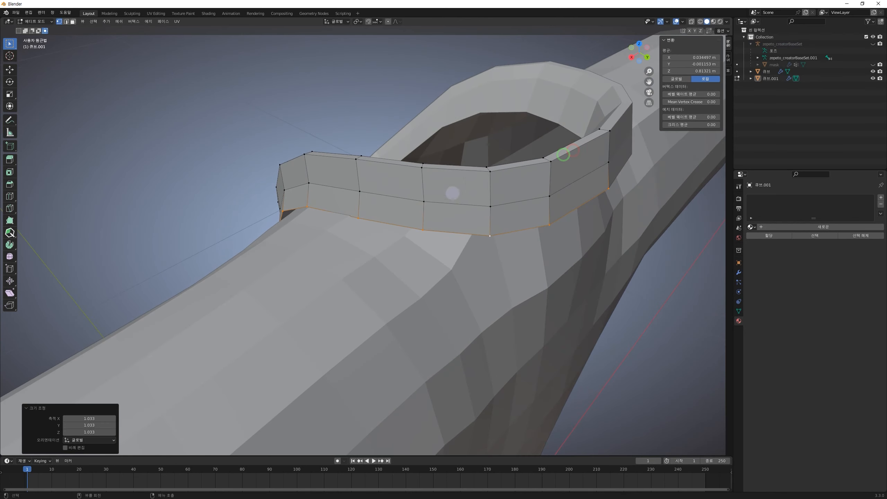
Select the vertices along the fold at the back of the collar and adjust their position slightly
alt+click(534, 201)
middle_drag(389, 236, 464, 245)
middle_drag(406, 289, 357, 280)
middle_drag(583, 242, 565, 222)
click(617, 174)
middle_drag(536, 141, 575, 103)
shift+click(575, 114)
middle_drag(563, 145, 545, 144)
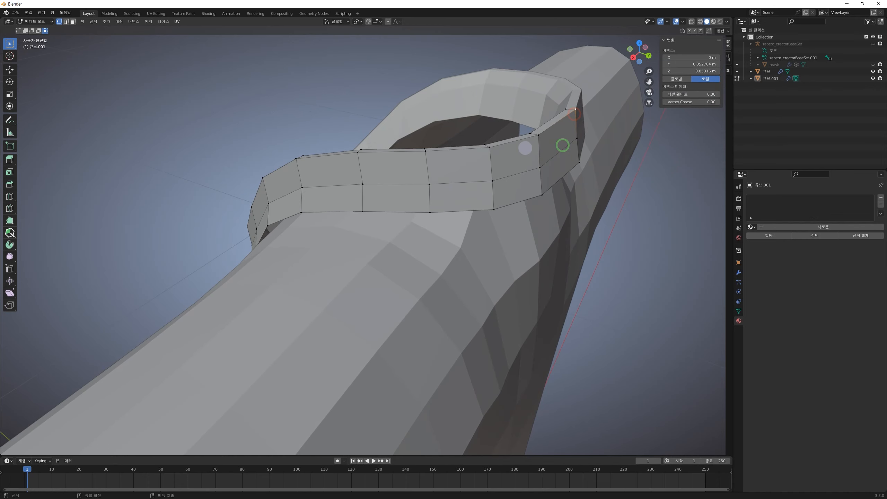
ctrl+click(535, 140)
middle_drag(489, 148, 390, 226)
key(g)
click(569, 105)
Move the flap's lower front corner vertex outward along X in front view to start the collar point
scroll(447, 272, down, 2)
shift+middle_drag(426, 331, 479, 211)
click(325, 384)
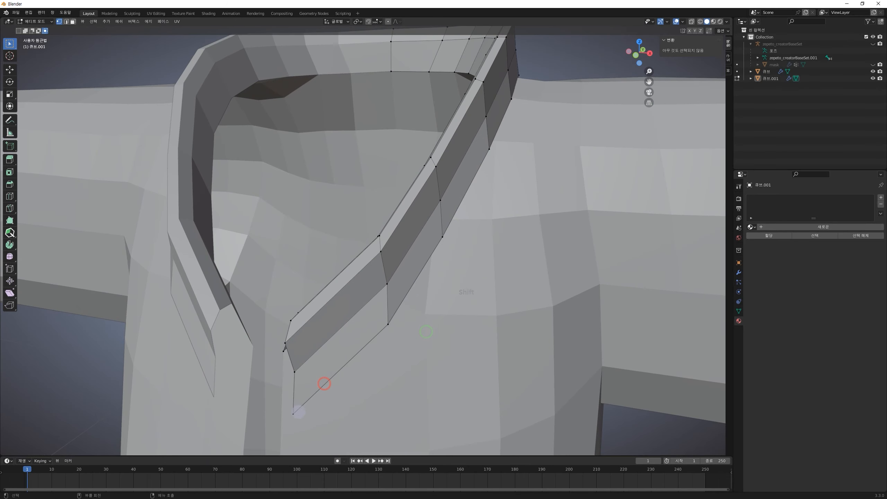
shift+middle_drag(296, 407, 318, 368)
click(325, 358)
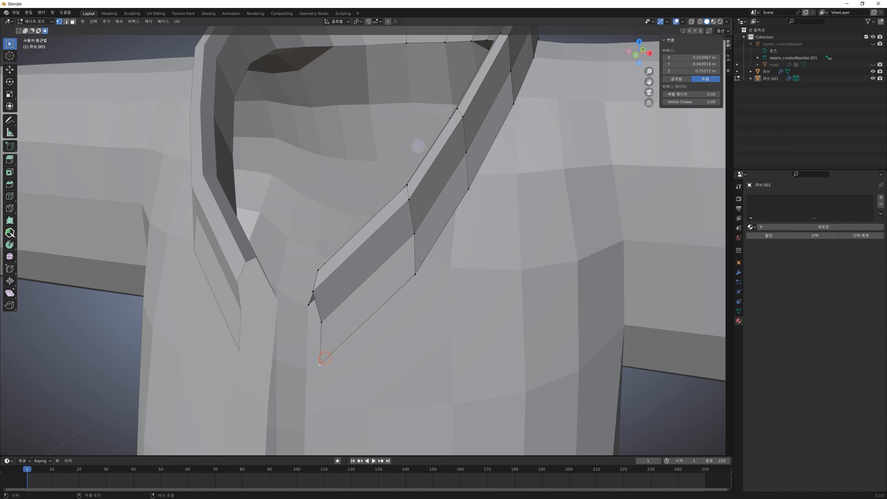
middle_drag(423, 196, 426, 200)
middle_drag(388, 295, 423, 307)
middle_drag(479, 305, 454, 307)
shift+middle_drag(445, 341, 423, 270)
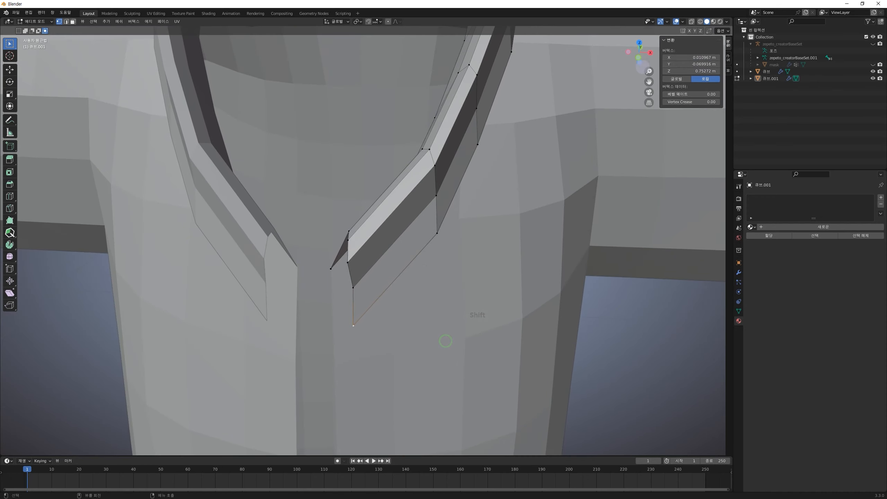
key(KP_1)
key(g)
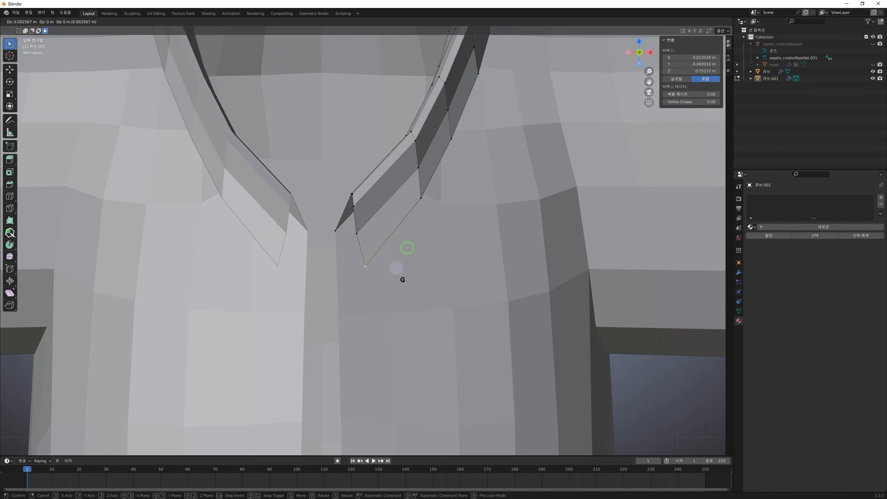
click(423, 266)
Move the remaining front vertices of the collar flap outward so the flap widens along the neckline
click(362, 233)
key(g)
click(381, 224)
click(357, 207)
key(g)
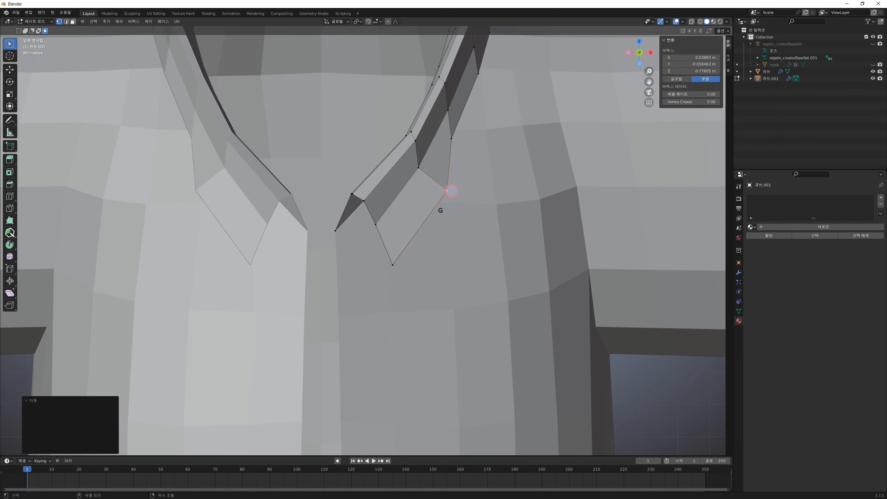
click(427, 160)
click(455, 134)
key(g)
click(466, 134)
click(450, 113)
Move the collar point's tip vertex further outward and slightly up
middle_drag(473, 181, 433, 279)
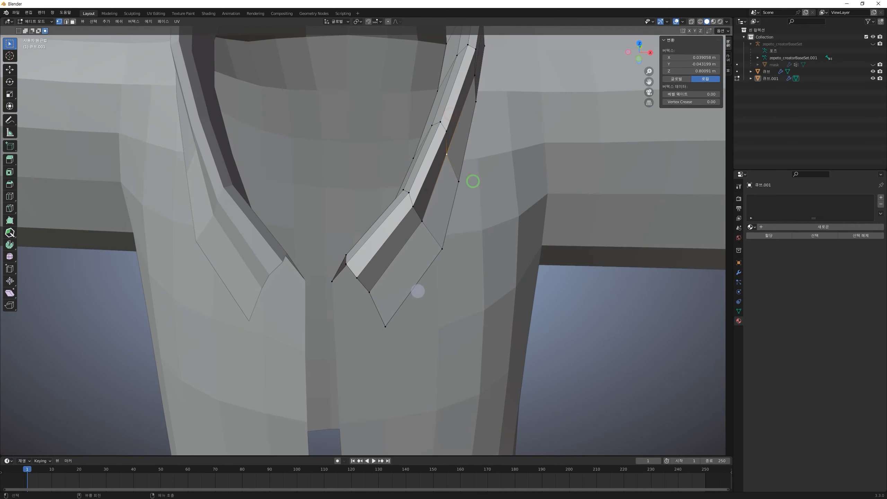
click(386, 323)
key(g)
click(406, 319)
Reposition the vertices along the collar's fold, shifting the second one about 0.0011 m inward and 0.0007 m down
click(369, 276)
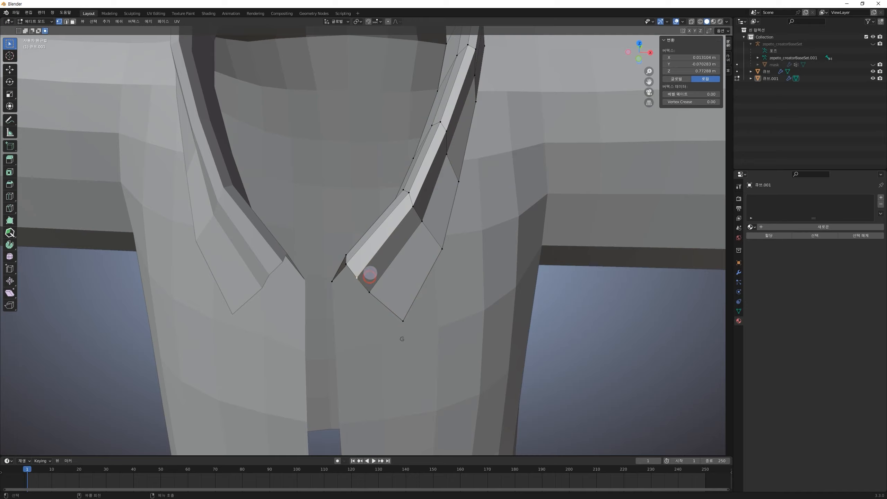
middle_drag(372, 273, 464, 255)
key(g)
click(435, 256)
click(455, 176)
key(g)
click(449, 178)
middle_drag(465, 267, 416, 254)
middle_drag(365, 265, 404, 279)
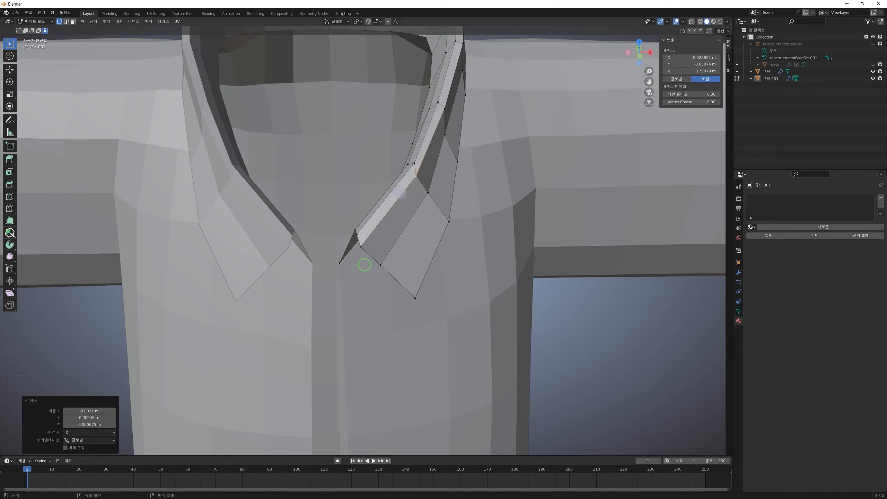
Select the collar point's tip vertex and move it outward and up from an angled view
drag(356, 223, 355, 223)
middle_drag(370, 255, 382, 258)
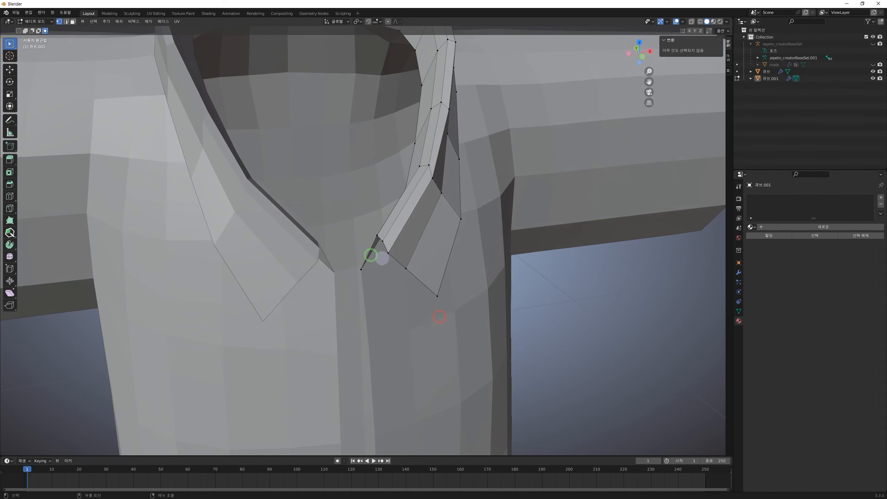
click(383, 236)
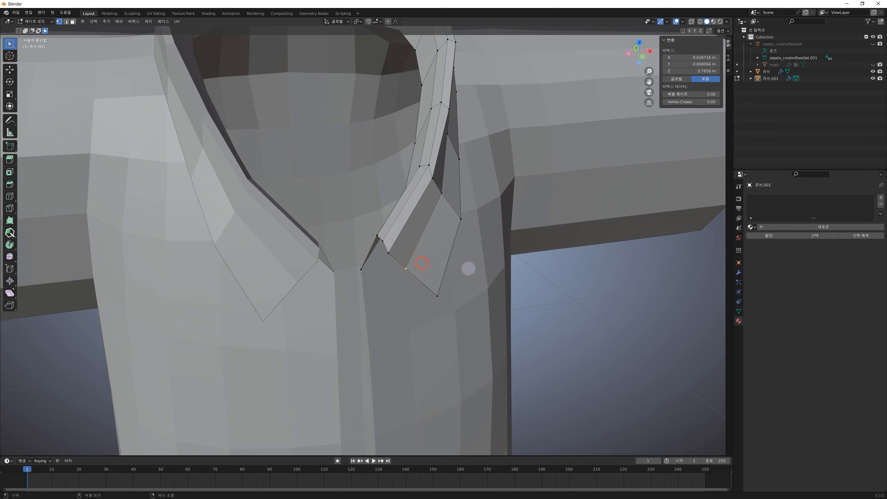
shift+middle_drag(467, 295, 460, 299)
click(433, 298)
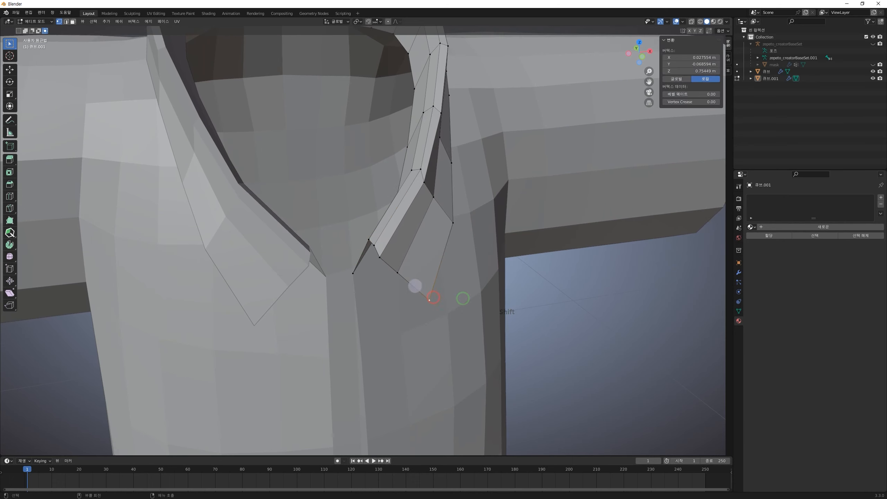
key(g)
middle_drag(445, 271, 413, 284)
click(442, 280)
Even out the collar's front edge by moving its two middle vertices and the tip vertex outward
click(390, 275)
key(g)
click(398, 271)
click(403, 286)
key(g)
click(411, 284)
click(437, 302)
key(g)
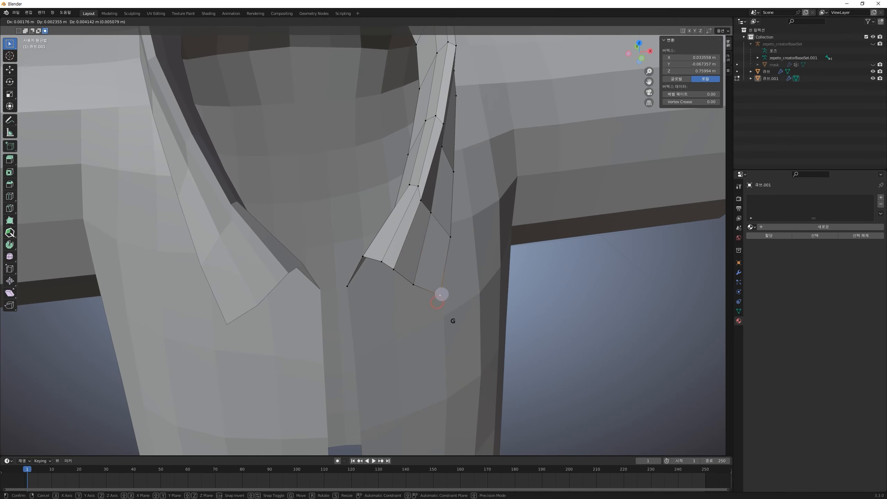
click(446, 300)
Box-select the vertices along the collar's front edge and move them together to lengthen the collar point
click(363, 256)
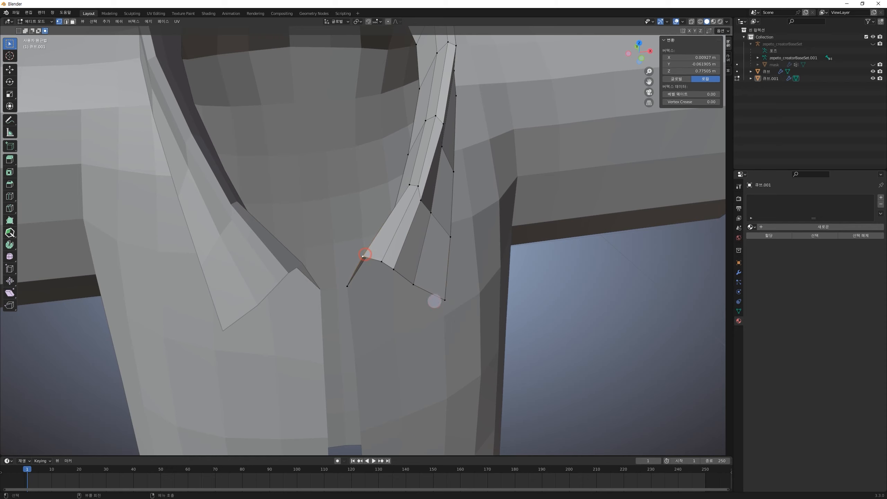
drag(433, 299, 460, 315)
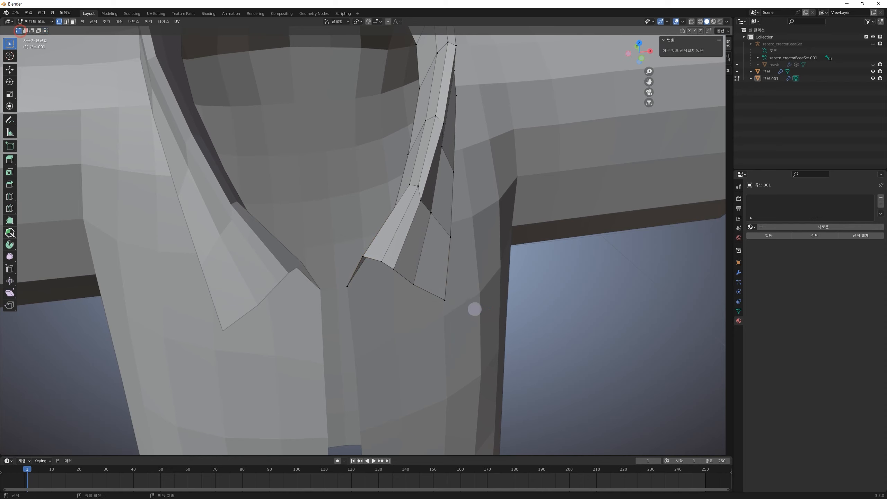
drag(475, 309, 354, 240)
key(g)
click(419, 307)
middle_drag(428, 320, 378, 247)
key(g)
click(386, 240)
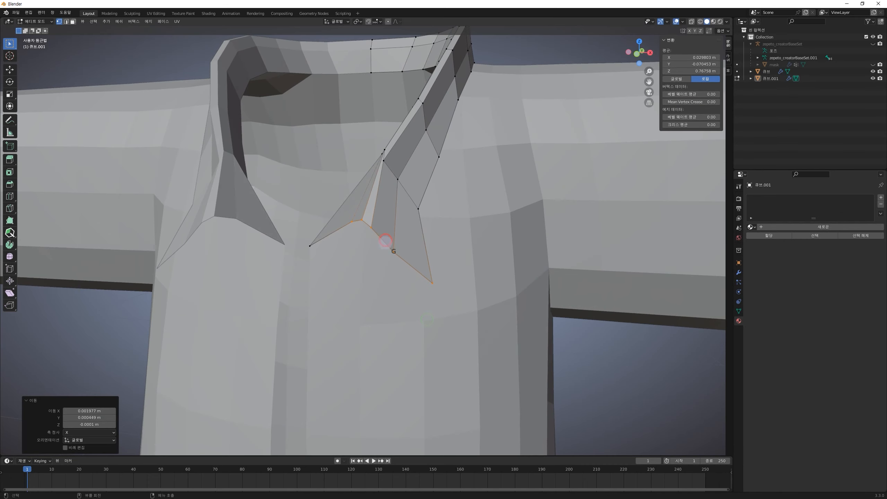
Raise the two middle vertices of the collar's front edge, lifting the inner one about 0.0019 m in its final adjustment
click(404, 256)
key(g)
click(404, 256)
click(371, 230)
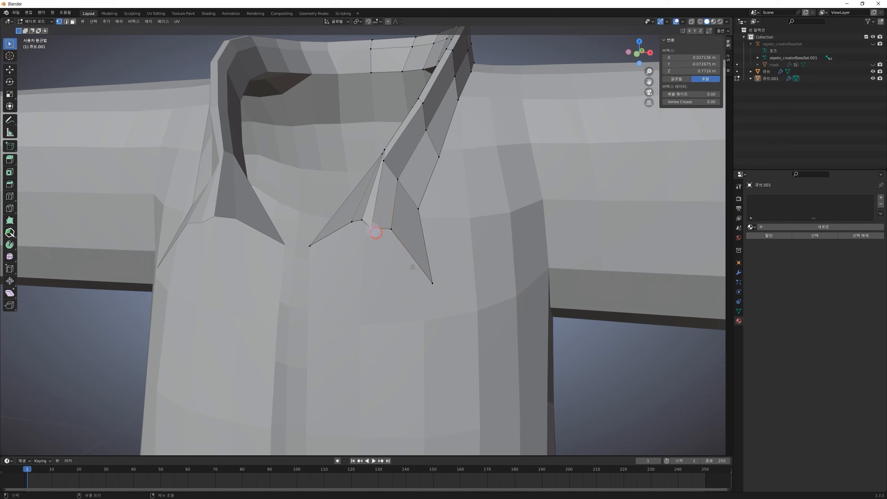
key(g)
click(381, 223)
key(g)
click(375, 210)
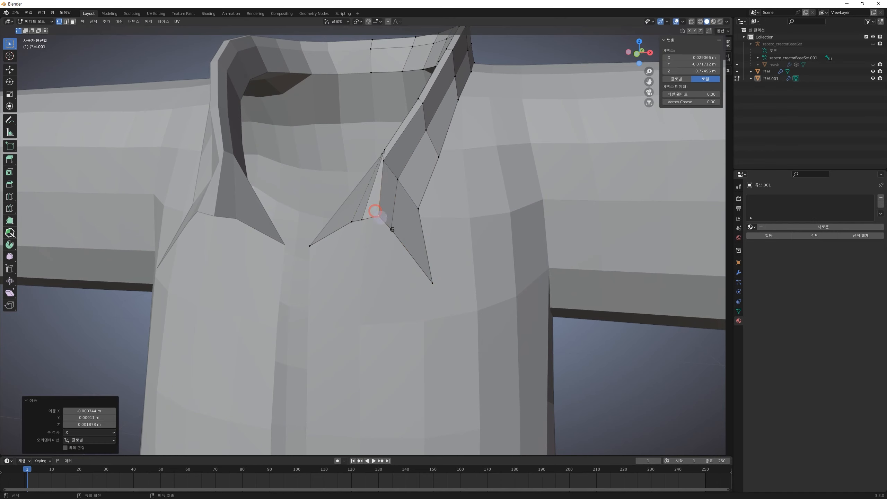
Move the collar's tip vertex inward and up, and realign the neighbouring front-edge vertices
click(432, 290)
key(g)
click(411, 264)
click(379, 216)
key(g)
click(367, 216)
key(g)
click(375, 219)
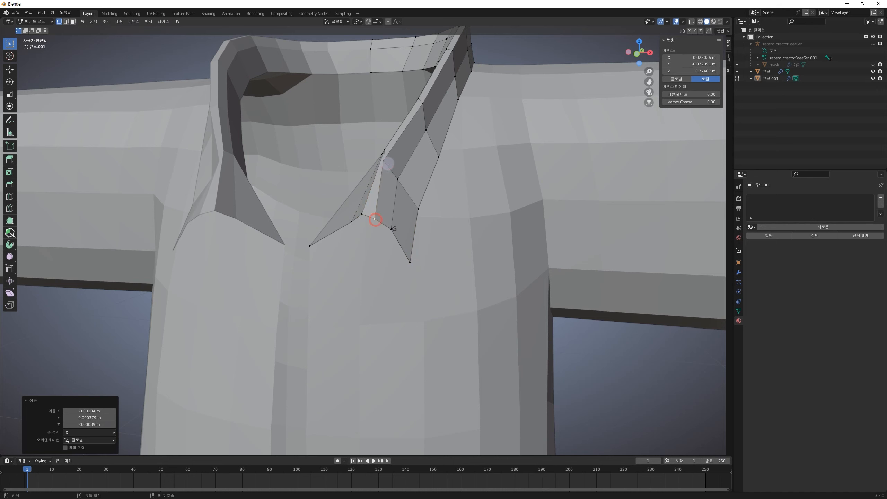
Move the fold vertex above the collar point up and outward, and shift the mid-flap vertex beside it outward
click(387, 164)
key(g)
click(400, 152)
click(401, 180)
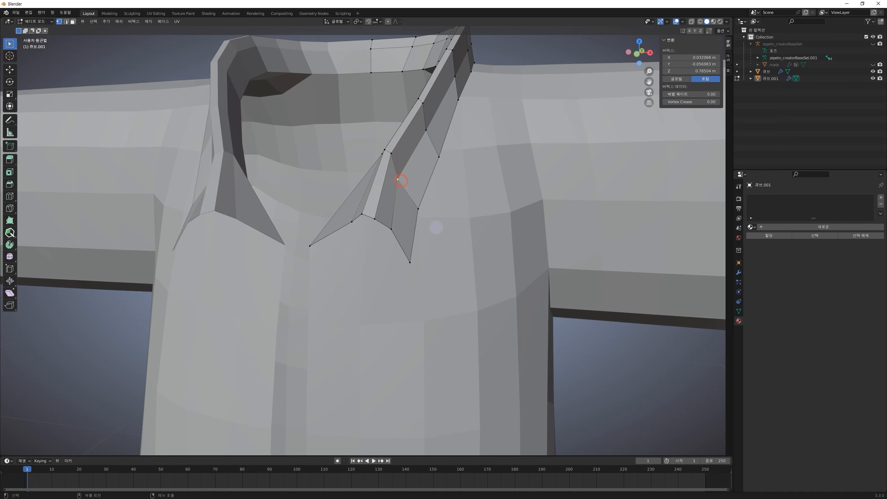
key(g)
click(422, 202)
Fine-tune the two adjacent fold vertices above the collar point to smooth the fold line
click(391, 160)
key(g)
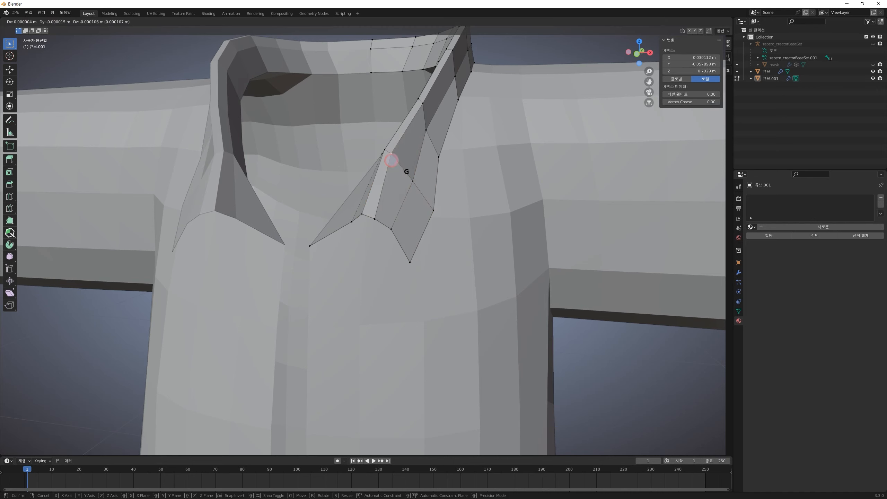
click(399, 166)
click(383, 152)
key(g)
click(392, 155)
Select a vertex near the collar's front edge and move it slightly outward
shift+drag(435, 144, 434, 194)
shift+middle_drag(433, 194, 423, 202)
middle_drag(423, 202, 436, 213)
click(393, 223)
key(g)
click(399, 225)
Move the inner neckline vertex up and back, and raise the mid-flap vertex slightly inward
middle_drag(371, 275, 423, 306)
click(396, 270)
key(g)
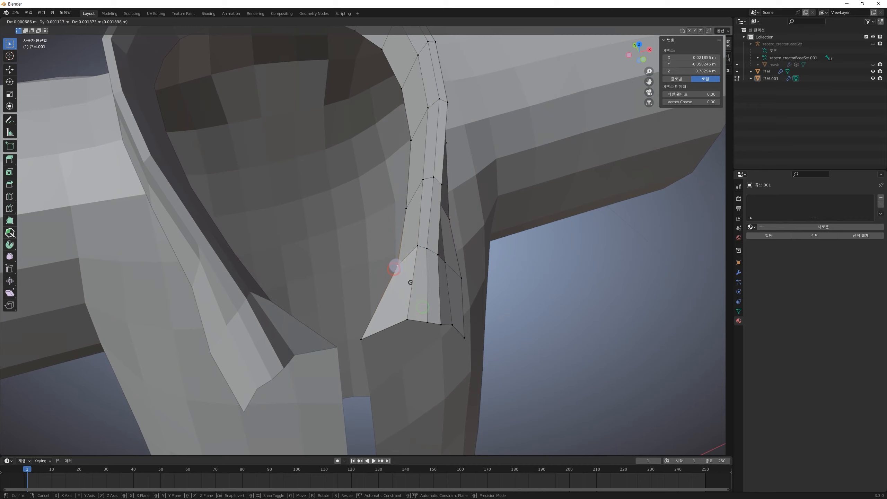
click(395, 268)
middle_drag(451, 265, 423, 214)
click(398, 270)
key(g)
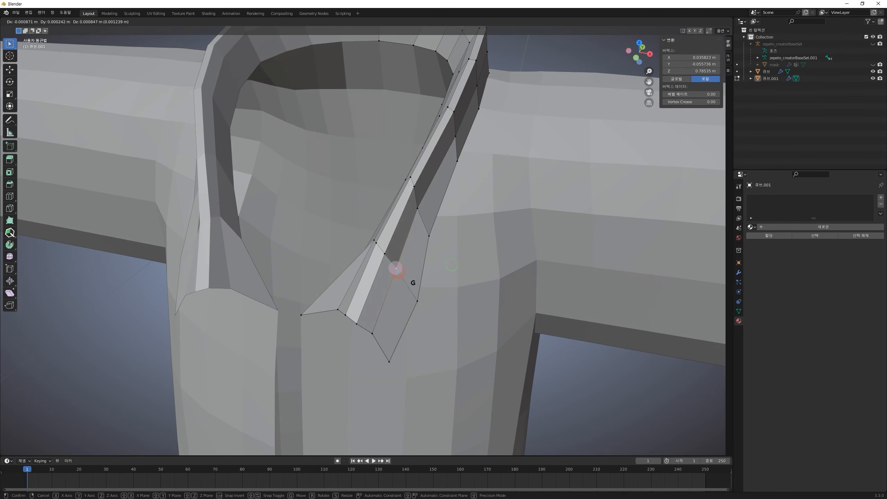
click(390, 264)
Move the flap's two outer-edge vertices above the collar point outward, and shift the collar point outward and slightly up
click(429, 235)
key(g)
click(442, 241)
click(409, 299)
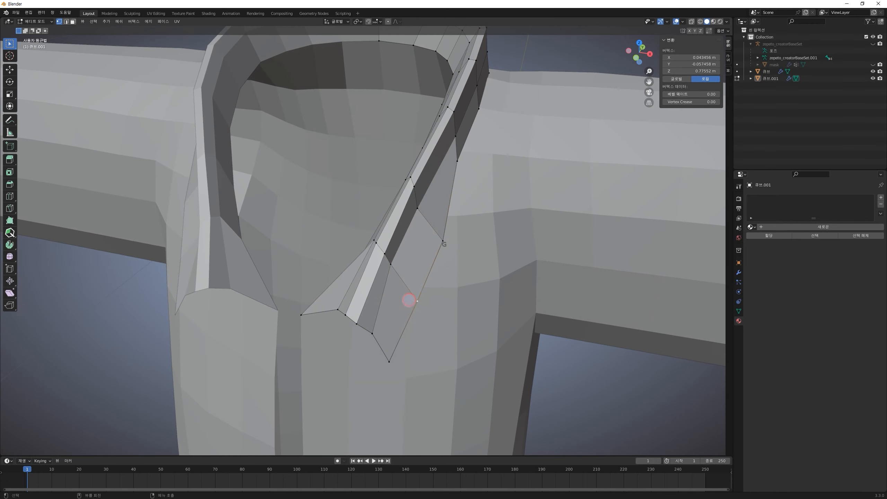
key(g)
click(438, 311)
click(390, 361)
key(g)
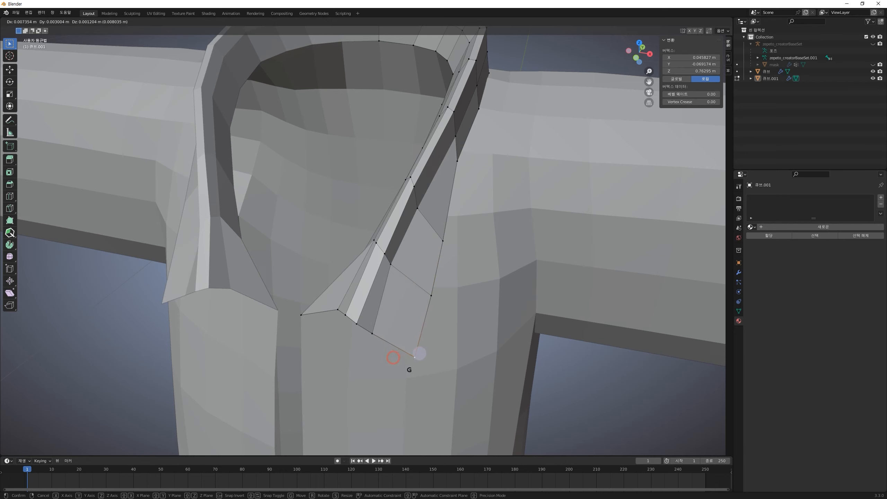
click(419, 354)
Move the two lower-edge vertices beside the collar fold outward and up, and raise the neighbouring inner vertex slightly
drag(359, 319, 354, 316)
key(g)
click(368, 320)
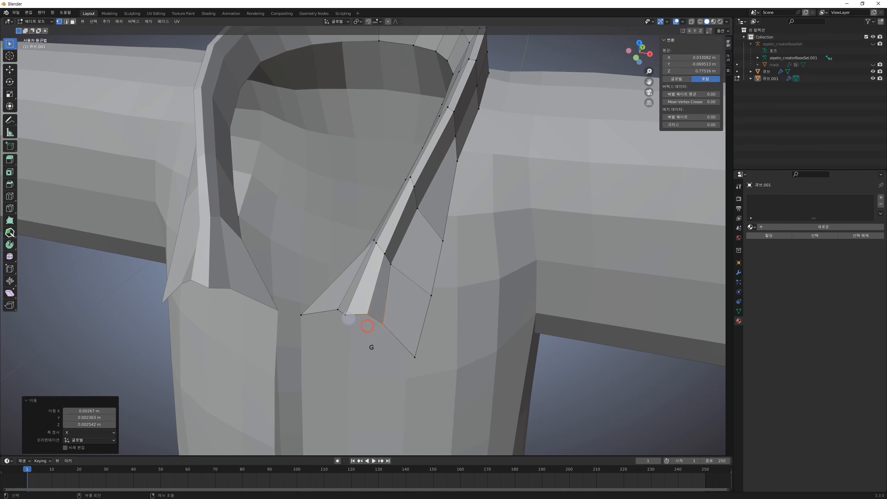
click(348, 313)
key(g)
click(353, 307)
Select the row of vertices along the collar's front lower edge, rotate it, and shift it outward
middle_drag(339, 326, 291, 281)
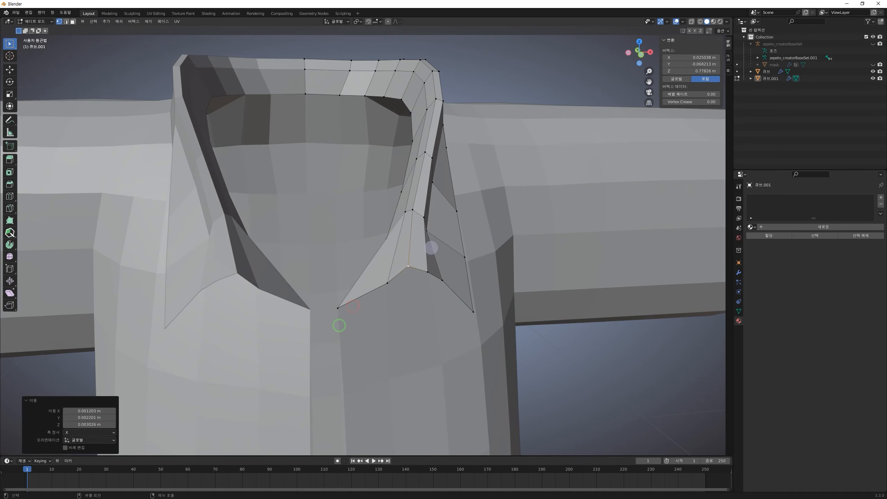
middle_drag(461, 280, 445, 291)
drag(375, 239, 375, 240)
middle_drag(438, 246, 441, 223)
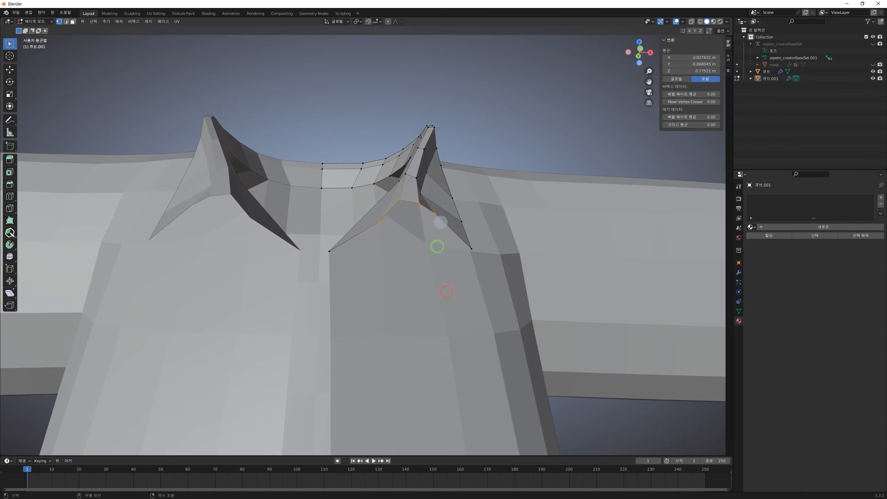
middle_drag(426, 148, 456, 134)
key(r)
click(493, 142)
key(g)
click(447, 198)
Move the flap's outer-edge vertex slightly inward and down, and nudge the nearby flap vertices into line
middle_drag(466, 159, 427, 205)
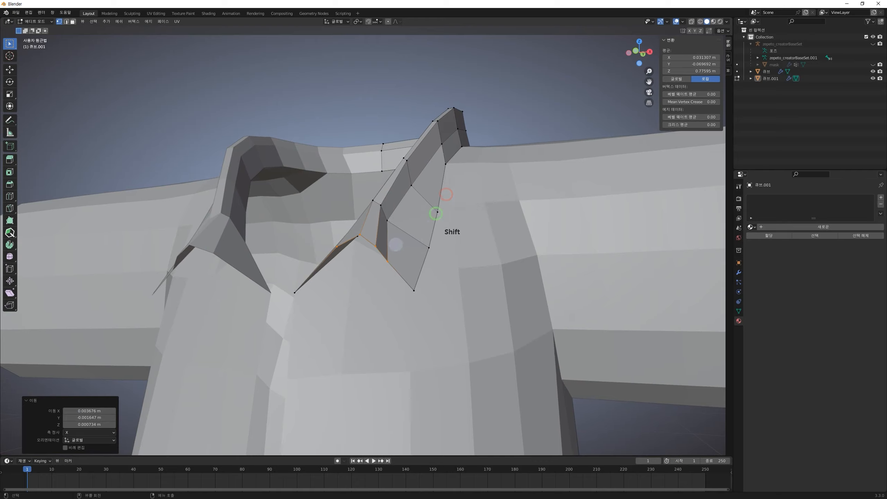
middle_drag(402, 278, 396, 244)
click(480, 255)
key(g)
click(459, 269)
click(438, 226)
key(g)
click(435, 226)
click(444, 238)
key(g)
click(443, 242)
Select the mid-flap vertex above the collar point and shift it outward
shift+middle_drag(467, 181, 406, 312)
click(424, 299)
click(399, 266)
key(g)
click(448, 269)
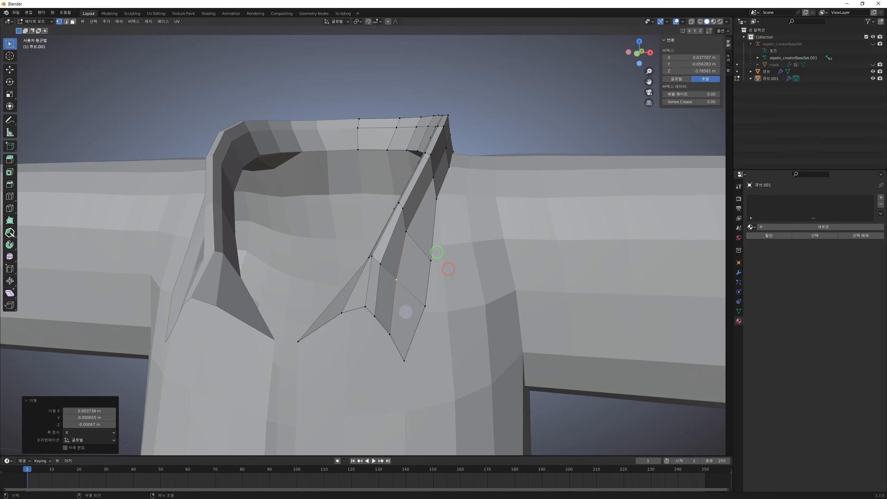
Rotate the next row of fold vertices above the front edge by about 22.3° and reposition it
click(372, 255)
middle_drag(368, 258, 392, 262)
key(r)
click(451, 176)
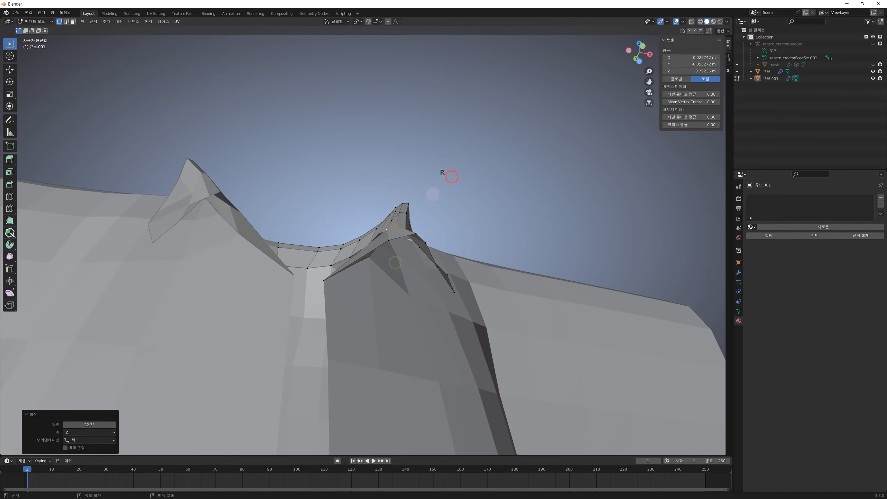
key(g)
click(419, 218)
middle_drag(418, 218, 424, 245)
click(424, 246)
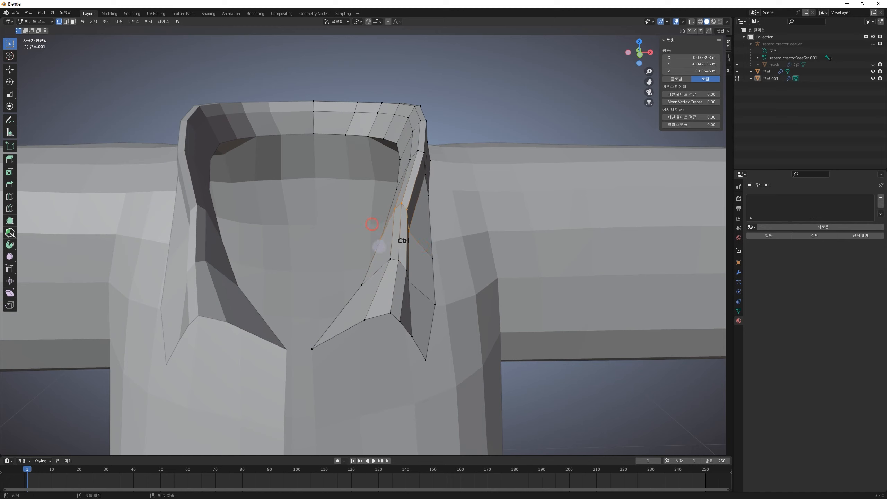
Rotate the fold strip halfway up the collar and move it outward
shift+middle_drag(417, 193, 444, 204)
key(r)
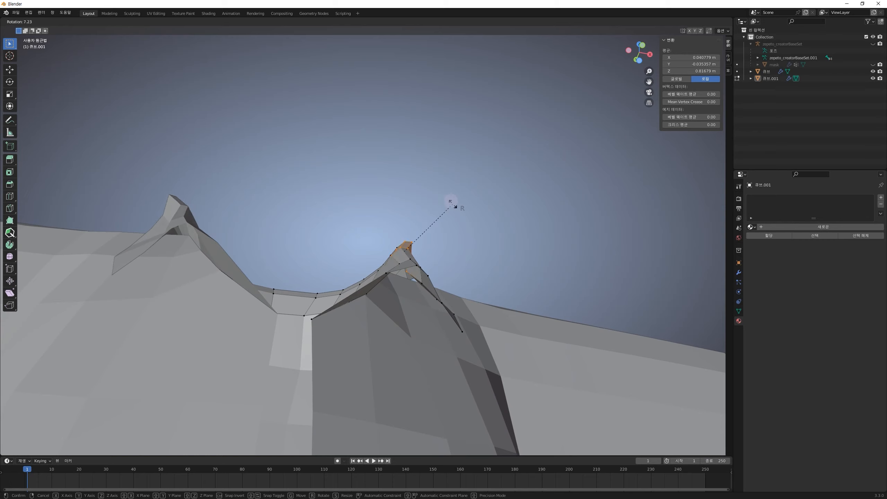
click(459, 218)
key(g)
click(449, 255)
middle_drag(471, 199, 448, 268)
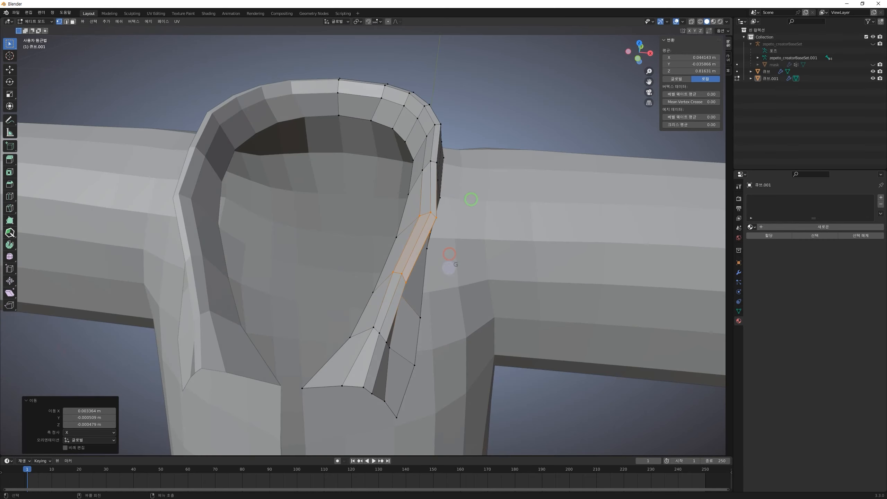
Refine the tilt of the halfway fold strip with further rotations and shift it slightly outward
key(r)
click(476, 217)
middle_drag(476, 217, 493, 200)
key(r)
click(410, 297)
key(g)
click(421, 292)
Move the two outer-edge vertices halfway up the flap slightly outward to widen the collar
middle_drag(438, 278, 417, 297)
scroll(417, 297, down, 2)
click(393, 283)
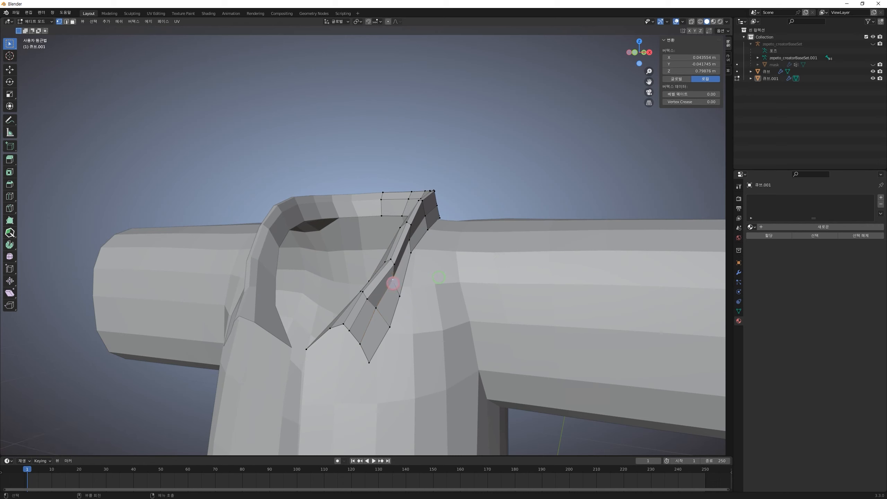
click(394, 282)
click(398, 296)
key(g)
click(407, 295)
click(410, 254)
key(g)
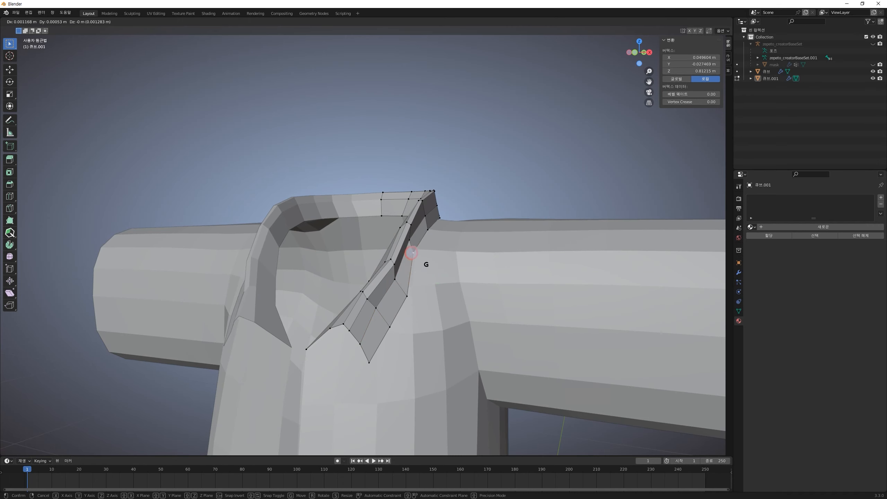
click(413, 253)
Move three vertices along the middle of the collar fold slightly inward and down to smooth the crease
scroll(414, 253, up, 3)
scroll(426, 274, up, 2)
shift+middle_drag(461, 292, 442, 298)
click(438, 280)
key(g)
click(434, 285)
click(427, 269)
key(g)
click(418, 273)
scroll(444, 294, down, 2)
click(401, 274)
key(g)
click(393, 276)
Shift the upper fold vertices outward, and move the fold vertex below them outward to even the curve
middle_drag(438, 206, 421, 195)
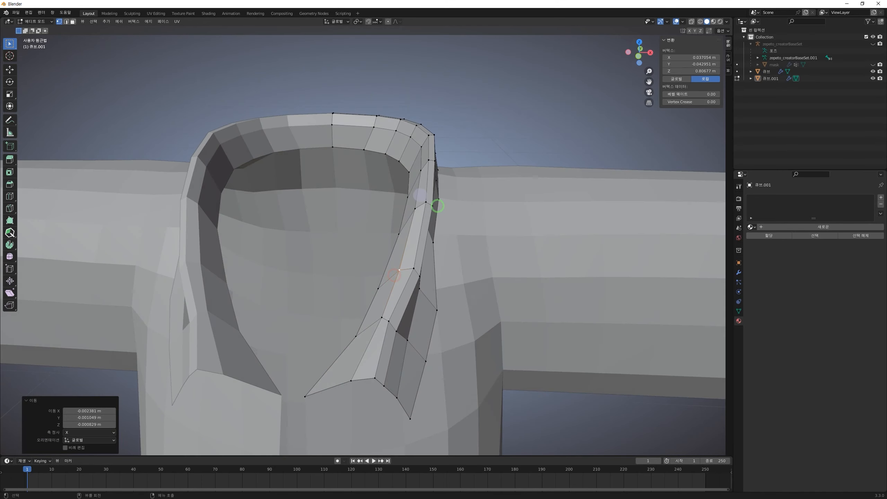
shift+click(438, 206)
shift+click(430, 205)
key(g)
click(443, 210)
mouse_move(435, 314)
middle_down()
mouse_move(419, 314)
mouse_move(433, 293)
mouse_move(436, 326)
middle_up()
click(408, 281)
key(g)
click(425, 282)
Check the collar in object mode, and push two outer-edge vertices of the flap slightly outward in edit mode
scroll(426, 295, down, 1)
key(Tab)
scroll(454, 349, down, 2)
click(502, 365)
middle_drag(489, 288, 418, 289)
click(393, 263)
scroll(446, 289, up, 3)
key(Tab)
click(412, 312)
key(g)
click(417, 314)
click(428, 255)
key(g)
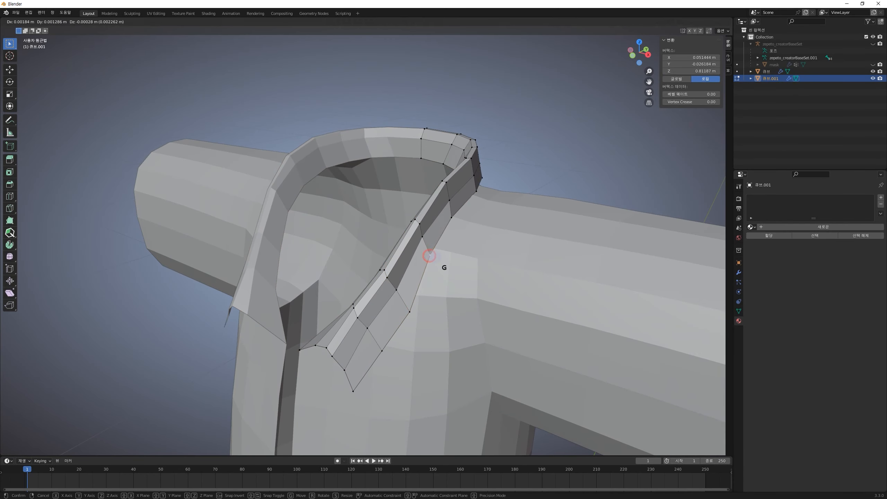
click(437, 256)
Move the mid-flap vertex slightly inward, and shift the flap vertex above it up and outward
click(396, 294)
key(g)
click(392, 293)
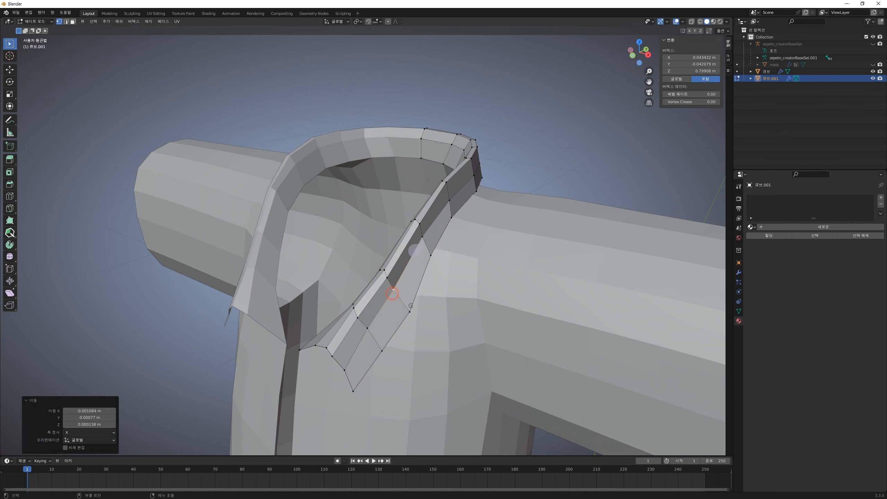
click(418, 244)
key(g)
click(424, 242)
Move the collar point slightly outward and leave edit mode with the collar selected
scroll(432, 344, down, 2)
shift+middle_drag(432, 350, 424, 309)
key(Tab)
key(Tab)
scroll(414, 312, up, 1)
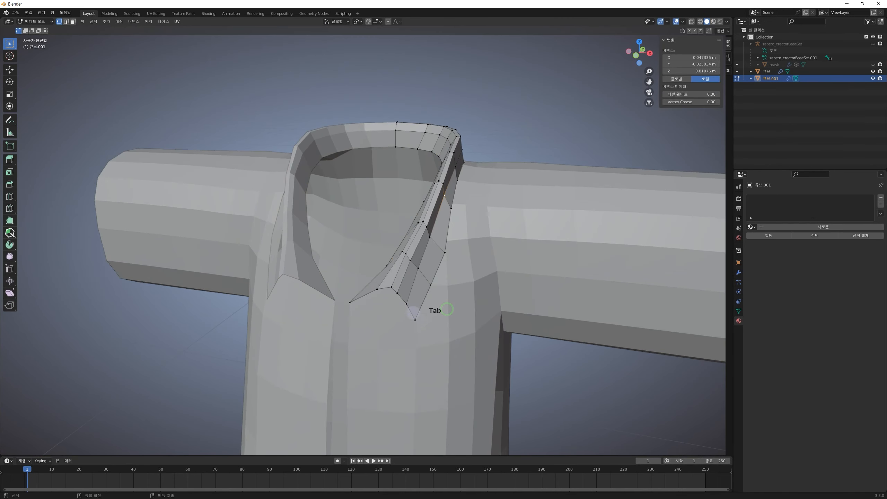
key(g)
click(425, 322)
key(Tab)
middle_drag(400, 310, 412, 317)
scroll(405, 307, up, 1)
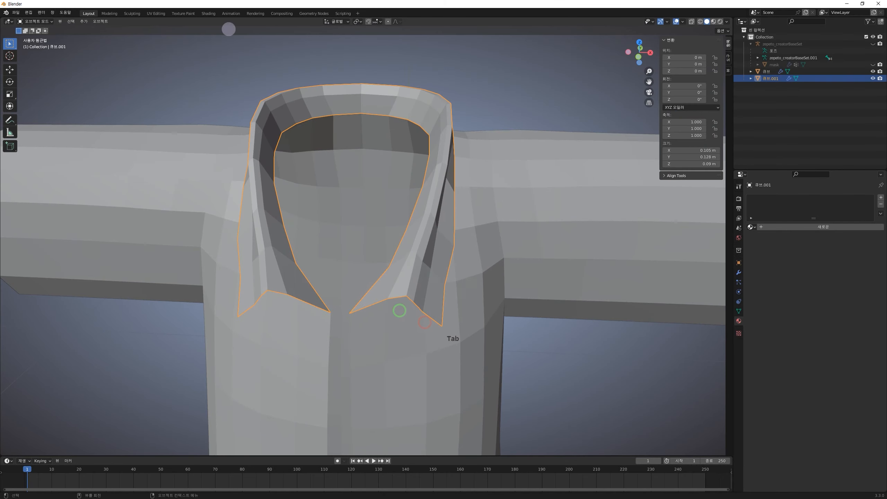
Switch to the Sculpting workspace and push the side of the collar flap down toward the shirt with Elastic Deform
click(132, 14)
scroll(310, 114, up, 4)
mouse_move(310, 112)
shift+middle_down()
mouse_move(364, 254)
mouse_move(384, 267)
shift+middle_up()
scroll(365, 258, up, 1)
shift+middle_drag(406, 303, 412, 255)
middle_drag(437, 267, 411, 262)
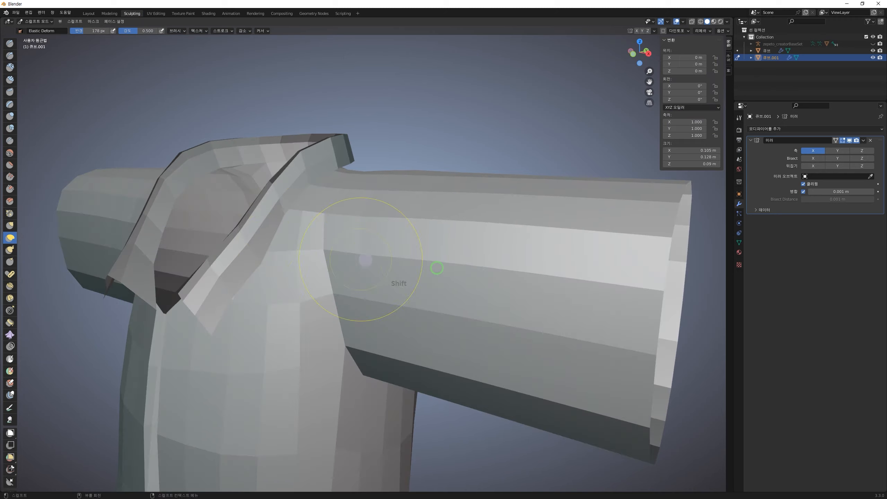
drag(247, 242, 232, 254)
Shape the collar's front flap with Elastic Deform, undoing a stray stroke and stretching the collar point down and outward
middle_drag(231, 253, 432, 275)
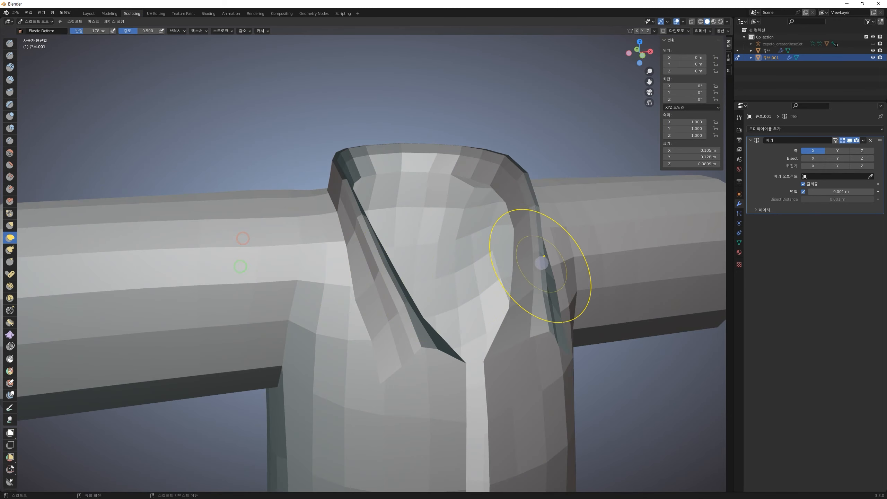
middle_drag(541, 263, 455, 279)
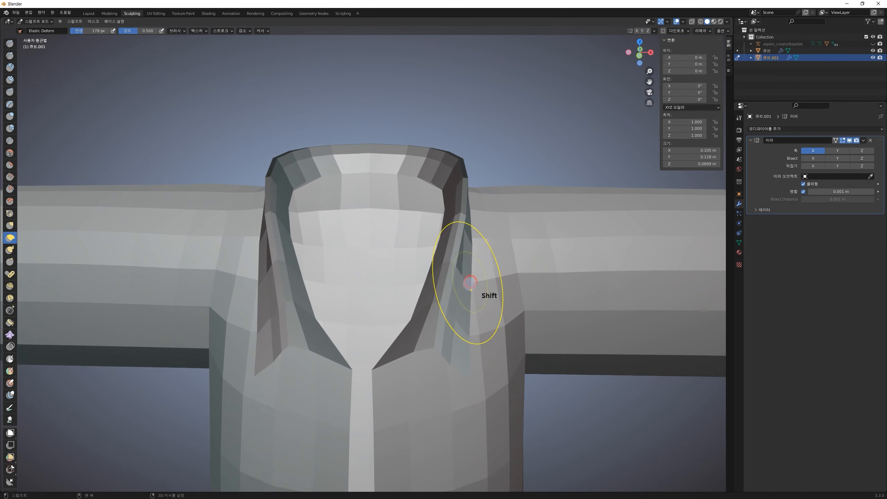
middle_drag(470, 292, 451, 335)
scroll(452, 349, up, 2)
mouse_move(453, 363)
shift+mouse_down()
mouse_move(519, 415)
mouse_move(502, 424)
shift+mouse_up()
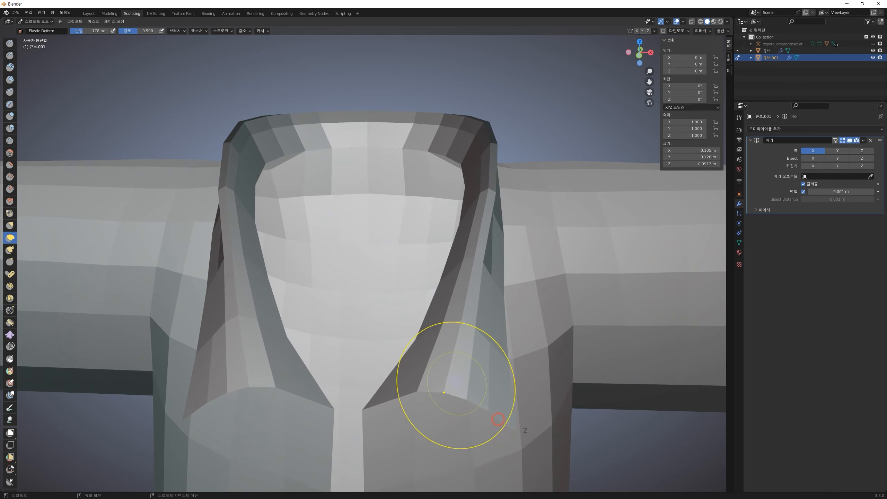
key(ctrl+z)
drag(426, 361, 412, 353)
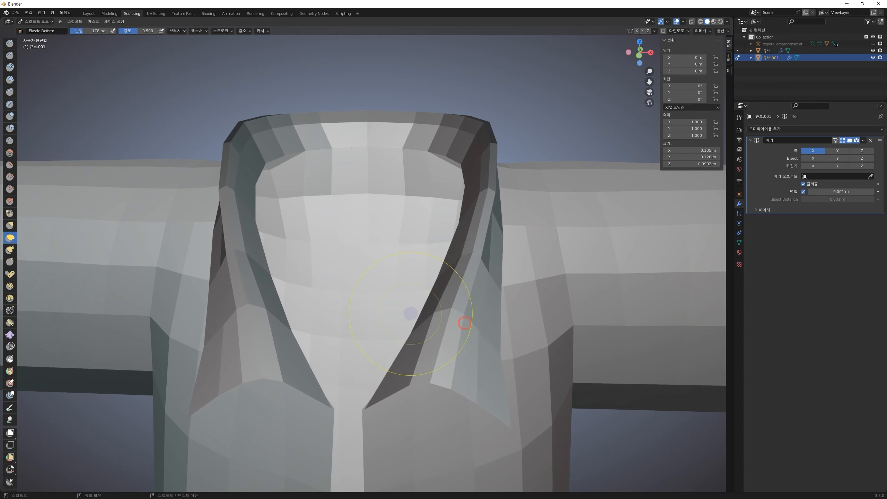
drag(410, 313, 459, 316)
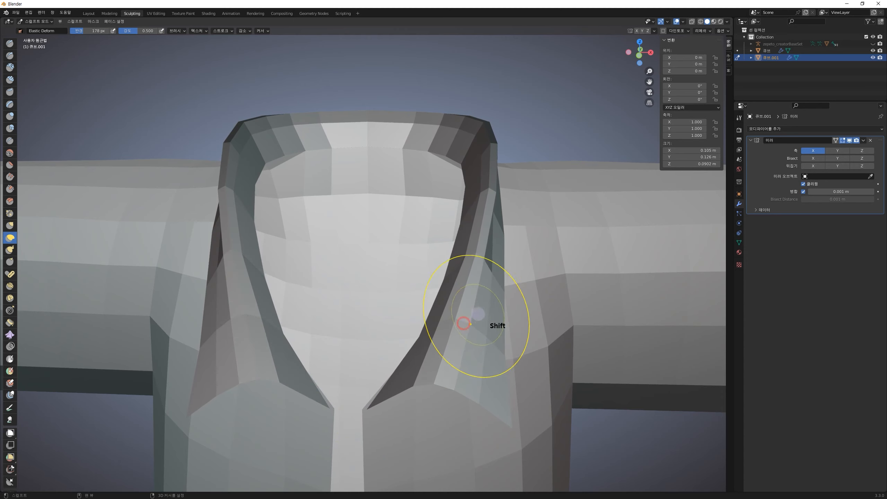
shift+drag(495, 369, 544, 370)
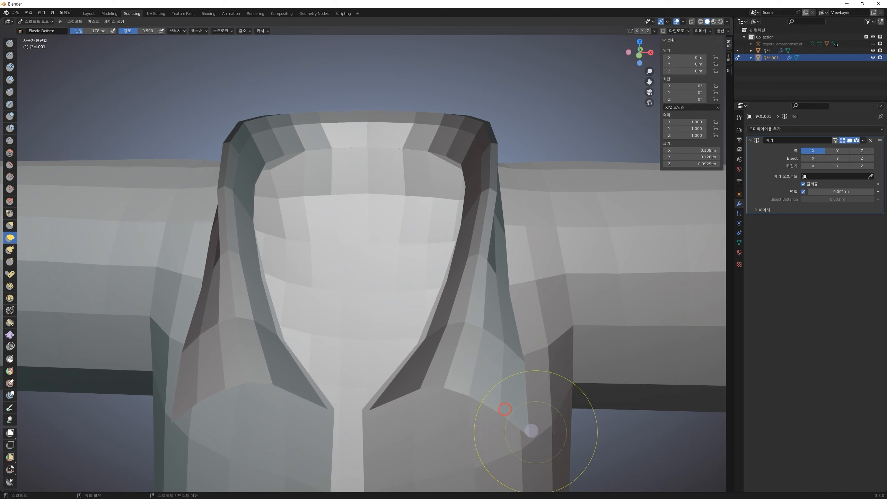
drag(528, 433, 473, 351)
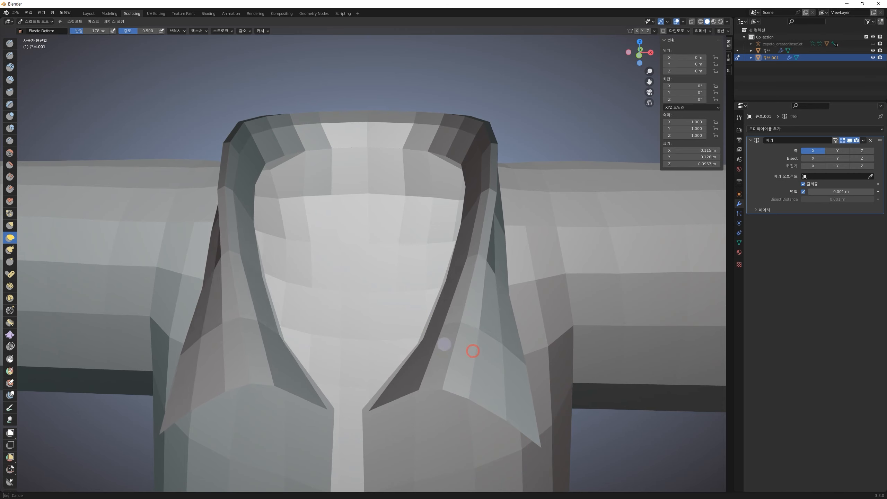
Nudge the back section of the collar slightly with Elastic Deform to refine its fit around the neck
mouse_move(516, 140)
middle_down()
mouse_move(485, 138)
mouse_move(405, 200)
middle_up()
mouse_move(459, 153)
middle_down()
mouse_move(435, 170)
mouse_move(469, 200)
middle_up()
drag(255, 155, 258, 156)
scroll(260, 147, up, 1)
mouse_move(243, 137)
shift+middle_down()
mouse_move(348, 162)
mouse_move(374, 216)
shift+middle_up()
scroll(333, 154, up, 1)
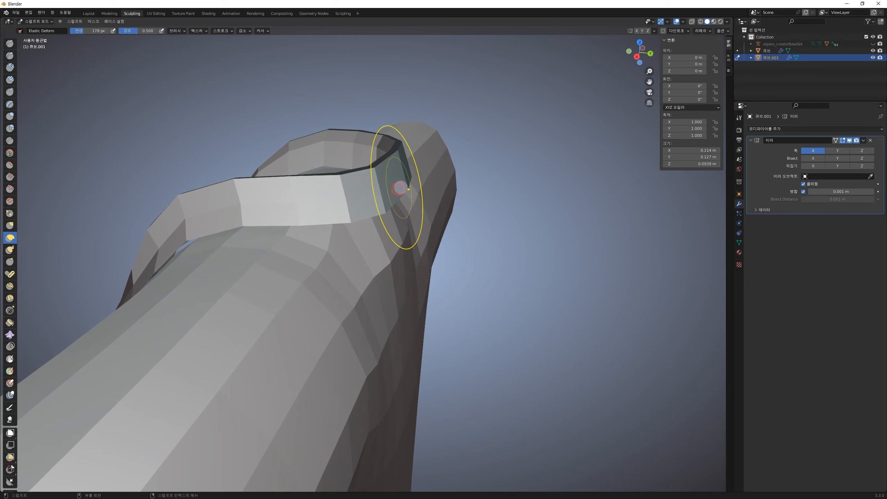
mouse_move(403, 189)
middle_down()
mouse_move(353, 206)
mouse_move(453, 254)
mouse_move(446, 271)
middle_up()
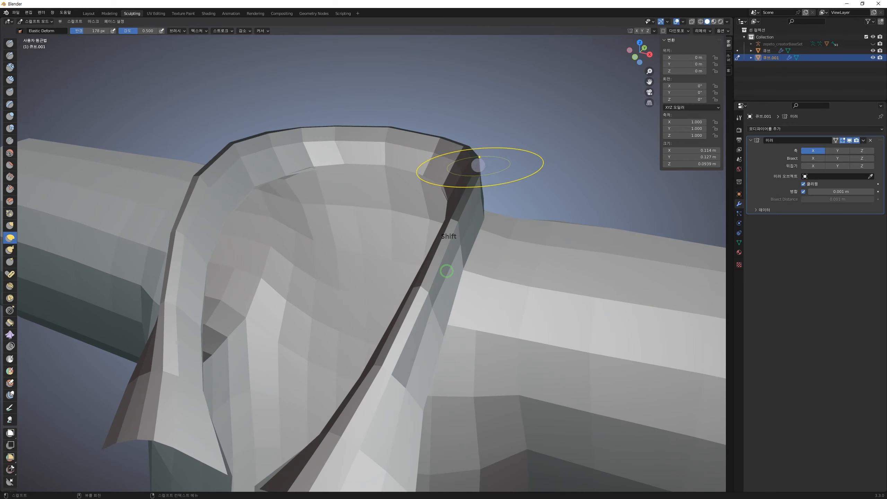
shift+drag(448, 251, 443, 276)
key(ctrl+z)
shift+drag(455, 241, 451, 280)
mouse_move(485, 263)
middle_down()
mouse_move(524, 268)
mouse_move(499, 274)
mouse_move(391, 247)
mouse_move(433, 271)
mouse_move(451, 259)
middle_up()
key(ctrl+z)
scroll(512, 259, up, 1)
middle_drag(424, 340, 470, 247)
shift+drag(303, 256, 294, 267)
shift+drag(322, 221, 304, 246)
key(ctrl+z)
key(ctrl+z)
Reshape the collar's side fold and front flap with short Elastic Deform strokes using a 116 px brush
middle_drag(349, 224, 462, 238)
scroll(535, 200, up, 1)
scroll(440, 242, up, 2)
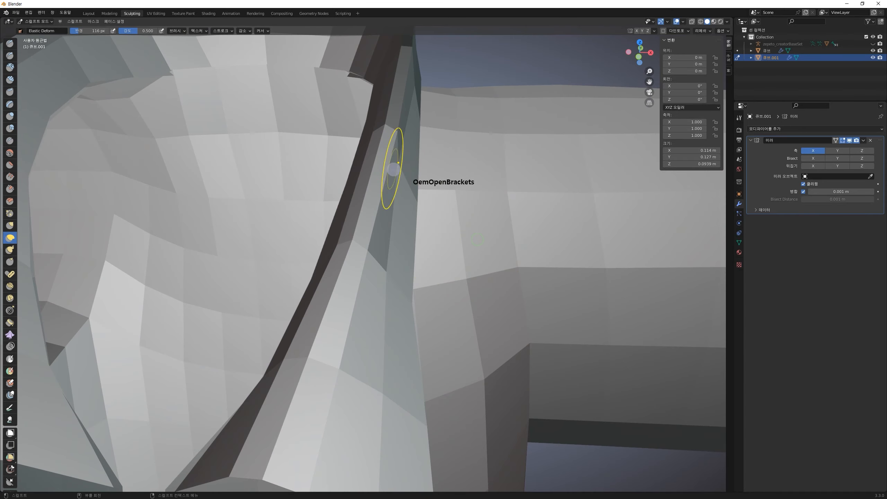
drag(398, 163, 419, 163)
drag(391, 273, 408, 278)
mouse_move(458, 200)
shift+middle_down()
mouse_move(440, 343)
mouse_move(419, 326)
shift+middle_up()
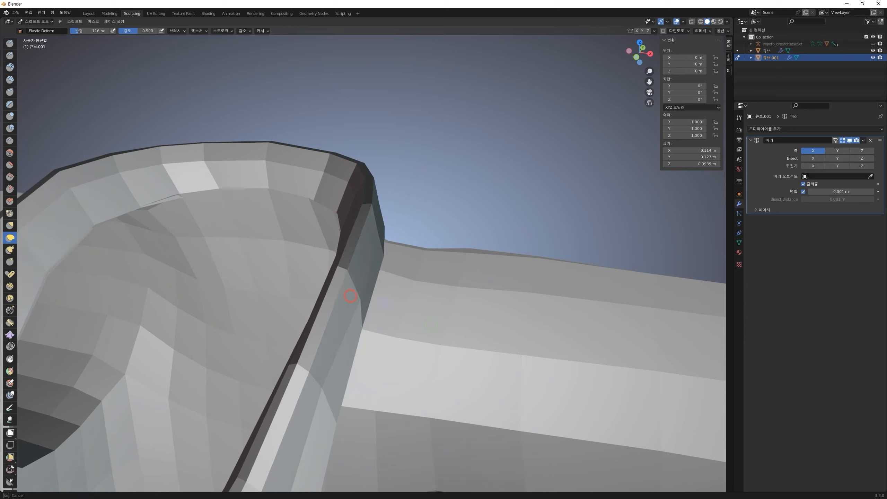
drag(327, 377, 341, 424)
shift+middle_drag(360, 442, 406, 299)
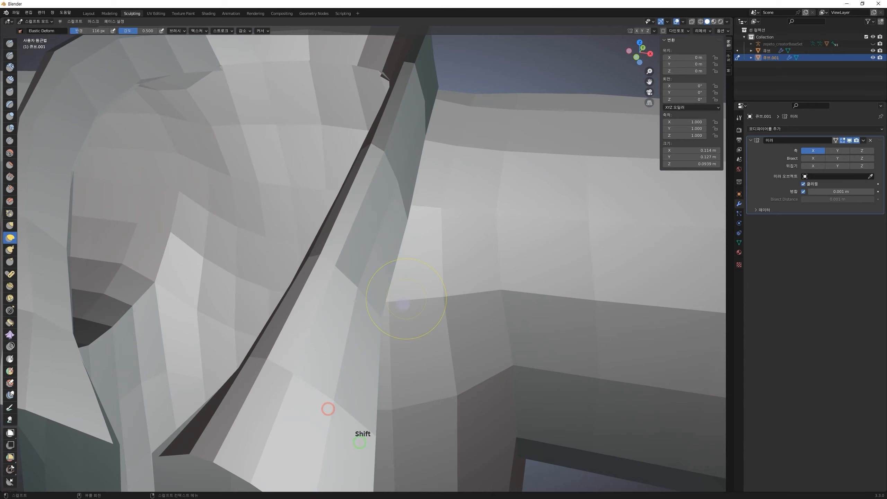
drag(357, 282, 364, 279)
middle_drag(440, 150, 467, 232)
scroll(454, 224, down, 1)
drag(423, 181, 397, 269)
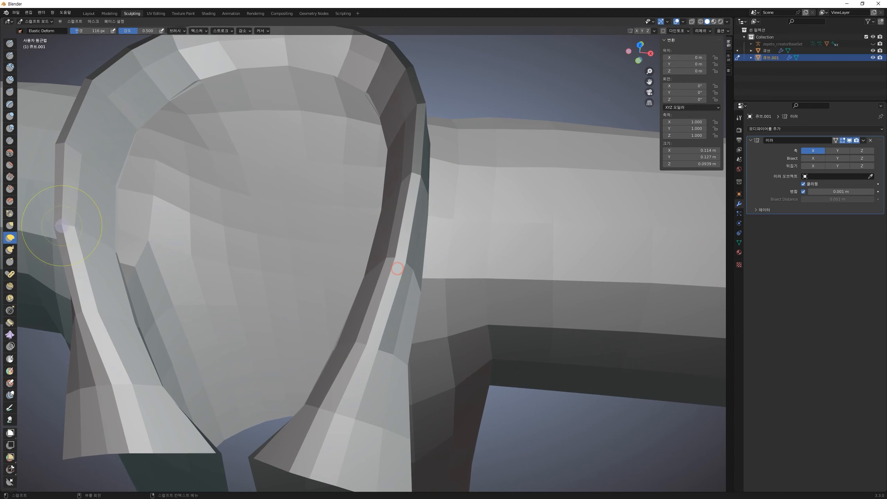
Return to the Layout workspace and deselect the collar
click(93, 11)
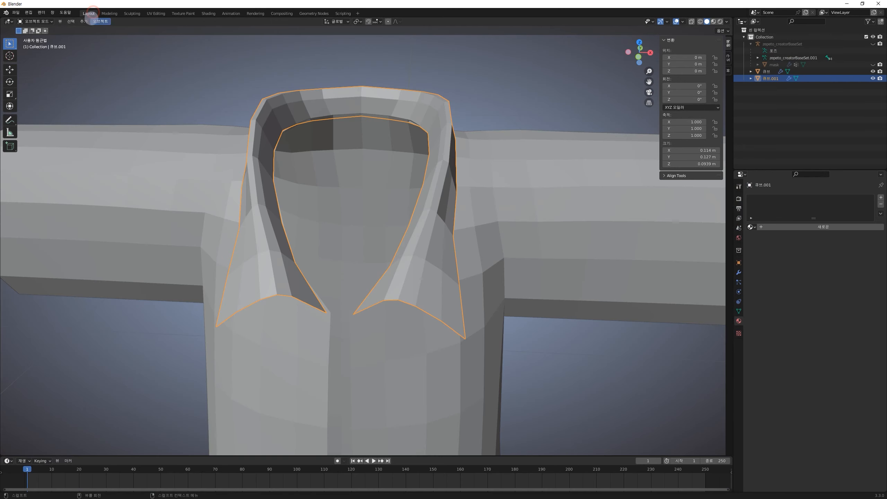
scroll(403, 246, down, 2)
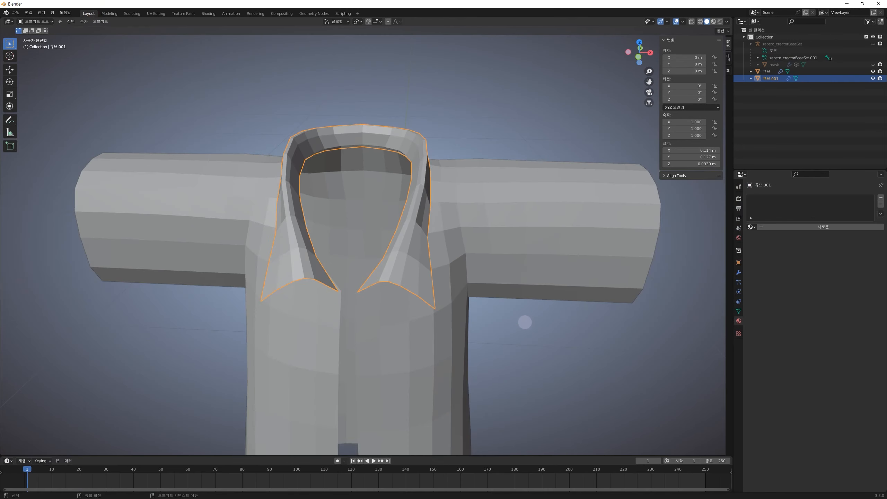
middle_drag(525, 322, 534, 317)
click(536, 332)
Move all collar vertices by about 0.0003 m in X, 0.001 m in Y and 0.005 m in Z
scroll(387, 235, up, 1)
middle_drag(388, 305, 413, 257)
click(413, 257)
middle_drag(467, 258, 447, 254)
key(Tab)
key(a)
key(g)
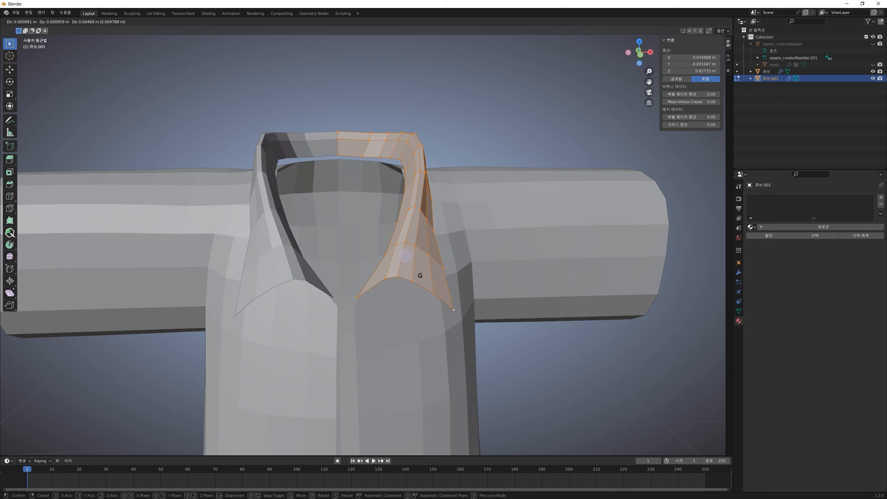
click(406, 256)
middle_drag(416, 236, 420, 252)
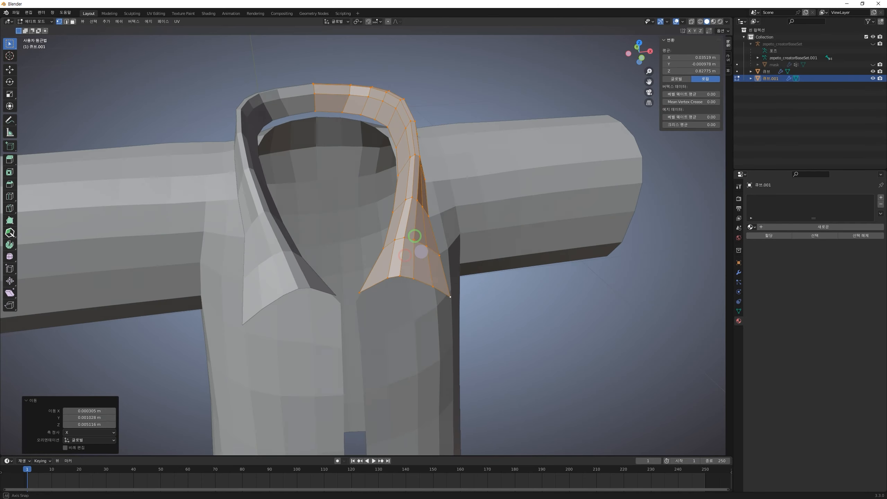
Leave edit mode and join the collar and shirt body into one object
shift+middle_drag(391, 145, 393, 230)
scroll(392, 230, up, 2)
click(349, 141)
middle_drag(355, 121, 355, 122)
alt+click(348, 211)
key(Tab)
middle_drag(515, 219, 447, 225)
middle_drag(446, 225, 435, 220)
shift+click(494, 251)
middle_drag(386, 303, 345, 149)
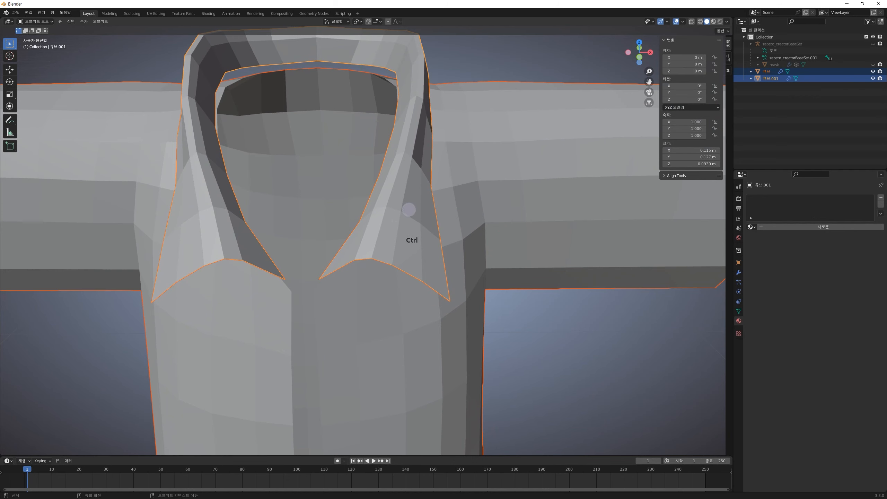
key(ctrl+j)
Check the joined mesh in edit mode and turn on the Face Orientation overlay in object mode
key(Tab)
scroll(401, 209, down, 4)
key(a)
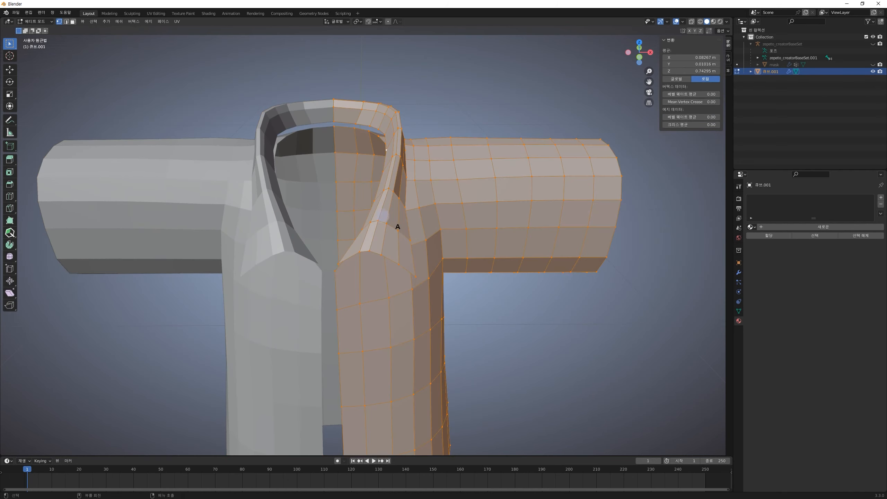
shift+middle_drag(390, 226, 415, 184)
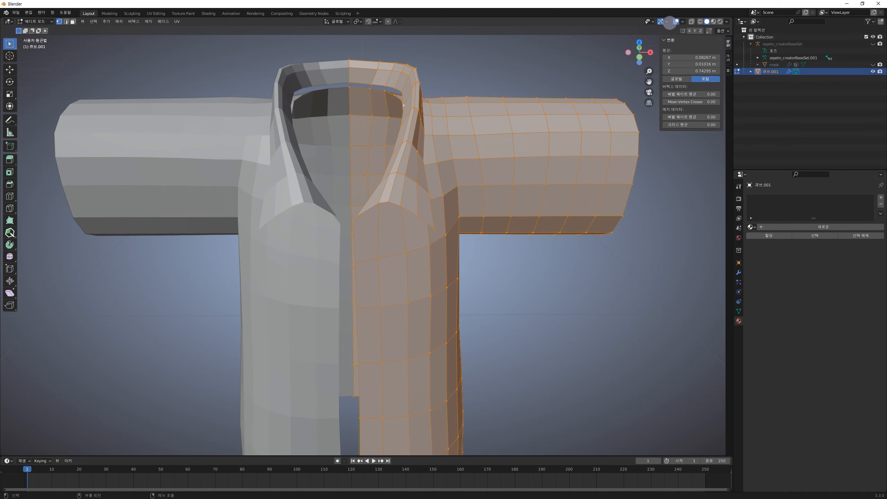
click(425, 78)
shift+middle_drag(424, 76, 421, 143)
key(Tab)
middle_drag(473, 155, 433, 157)
click(682, 21)
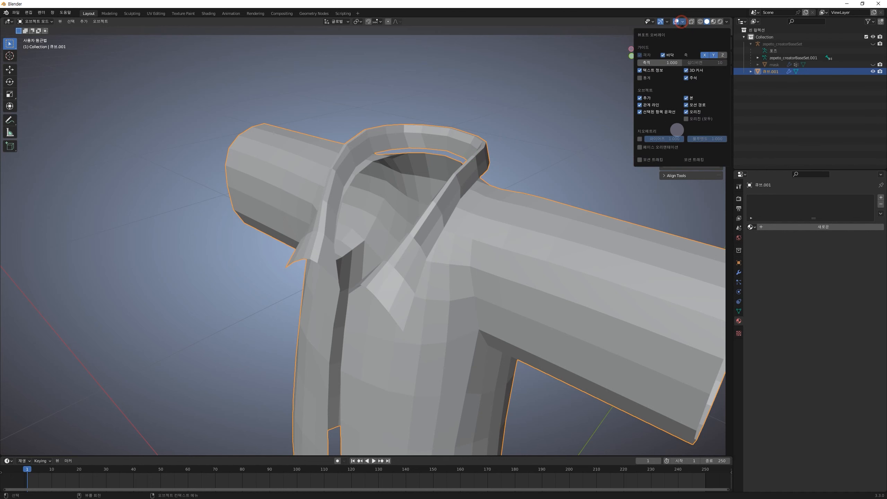
click(656, 147)
middle_drag(441, 184, 477, 163)
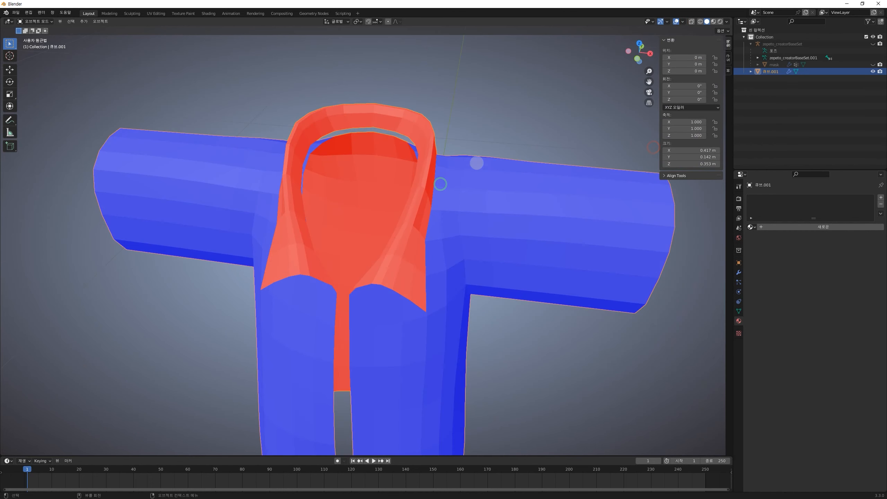
click(683, 21)
click(680, 22)
click(683, 22)
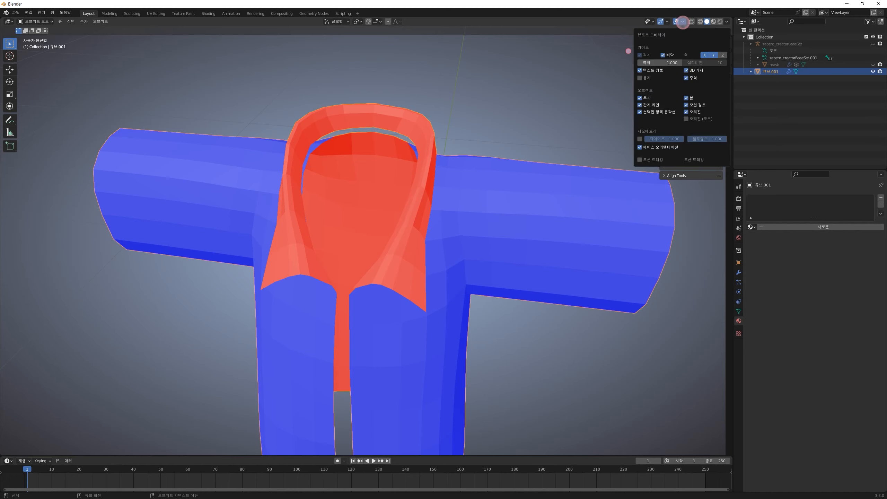
click(670, 148)
click(670, 148)
click(670, 148)
click(670, 147)
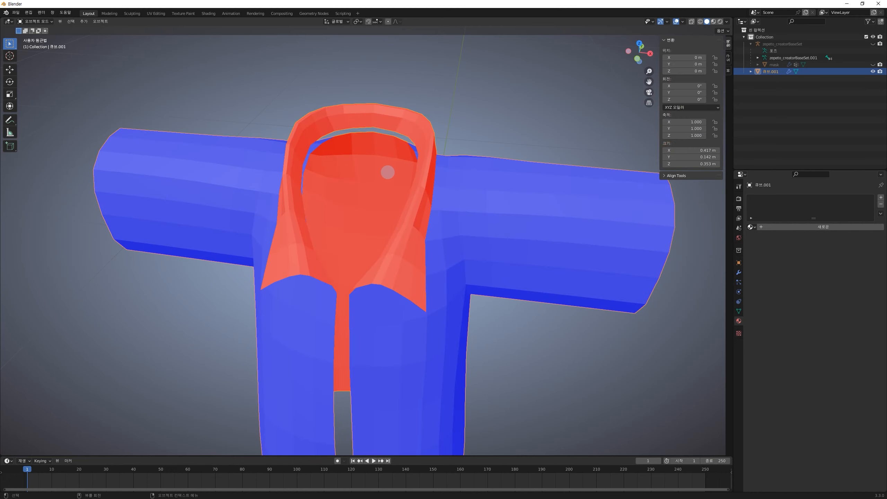
Recalculate the normals of the whole mesh to face outside and turn off the Face Orientation overlay
middle_drag(419, 133, 477, 110)
key(Tab)
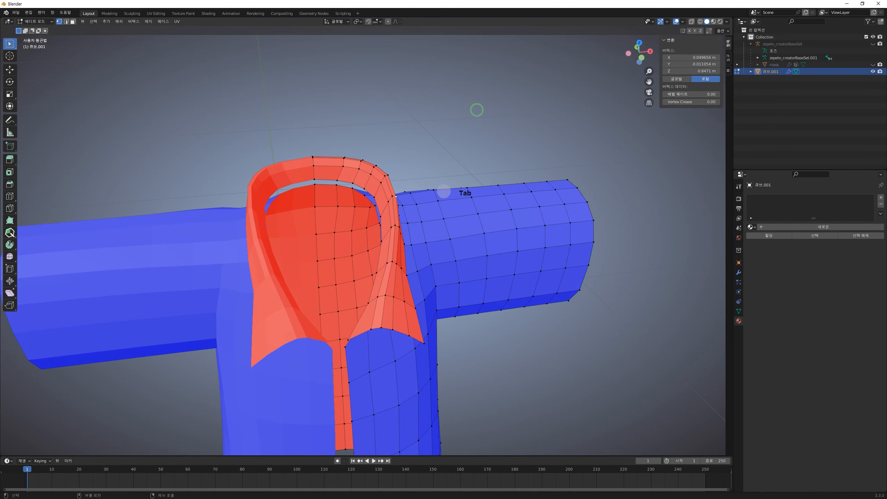
key(a)
key(shift+n)
click(436, 145)
key(Tab)
middle_drag(430, 199, 358, 197)
shift+middle_drag(388, 232, 433, 181)
click(683, 22)
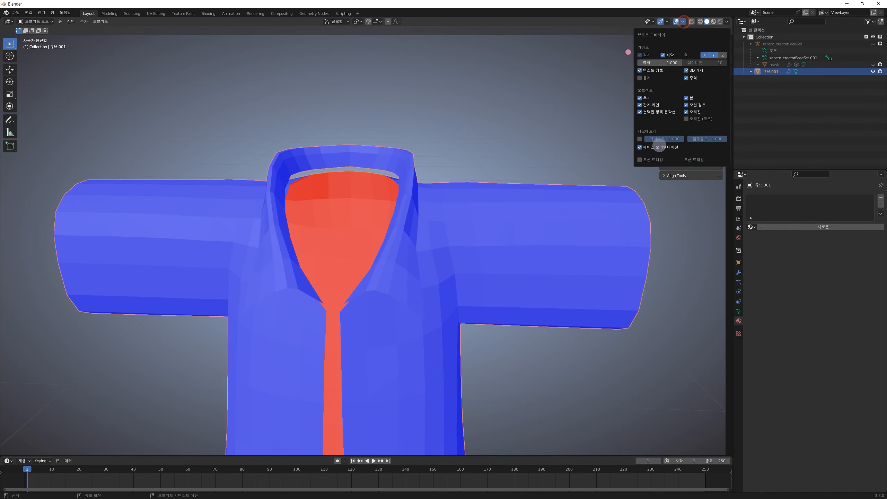
click(660, 148)
Bridge the collar's inner edge loop to the shirt's neckline edge loop
middle_drag(461, 148, 373, 193)
scroll(367, 159, up, 3)
middle_drag(455, 185, 366, 205)
key(Tab)
alt+click(392, 213)
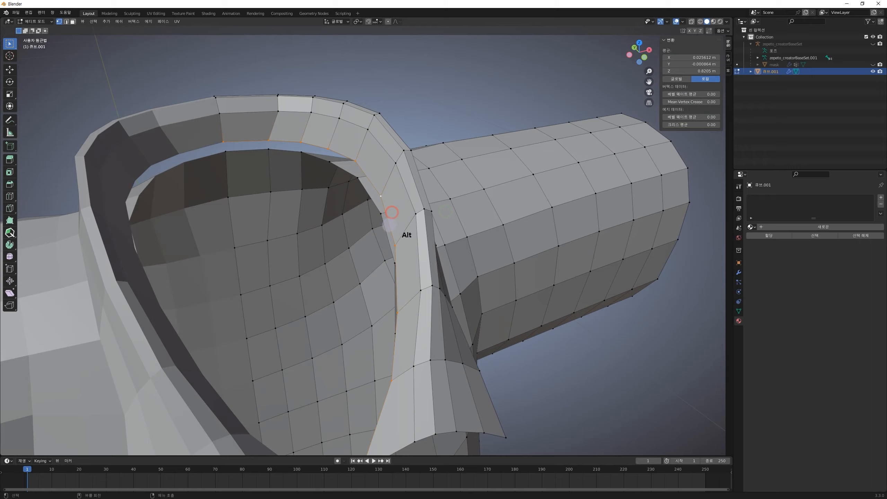
alt+shift+click(372, 201)
mouse_move(428, 219)
middle_down()
mouse_move(430, 265)
mouse_move(376, 232)
mouse_move(356, 148)
middle_up()
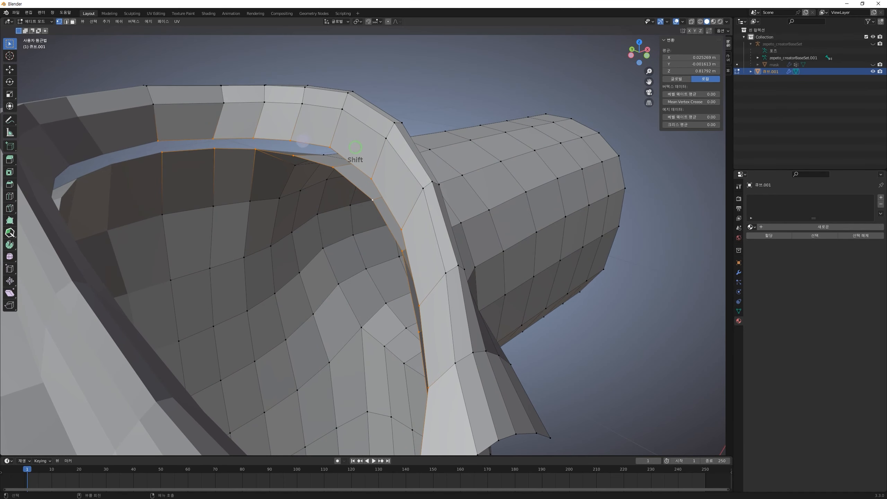
key(2)
middle_drag(549, 192, 552, 197)
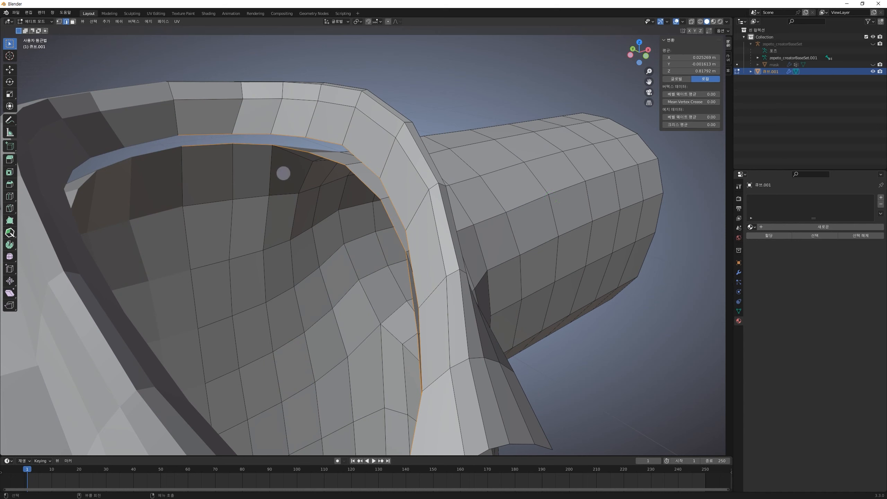
right_click(268, 150)
right_click(224, 134)
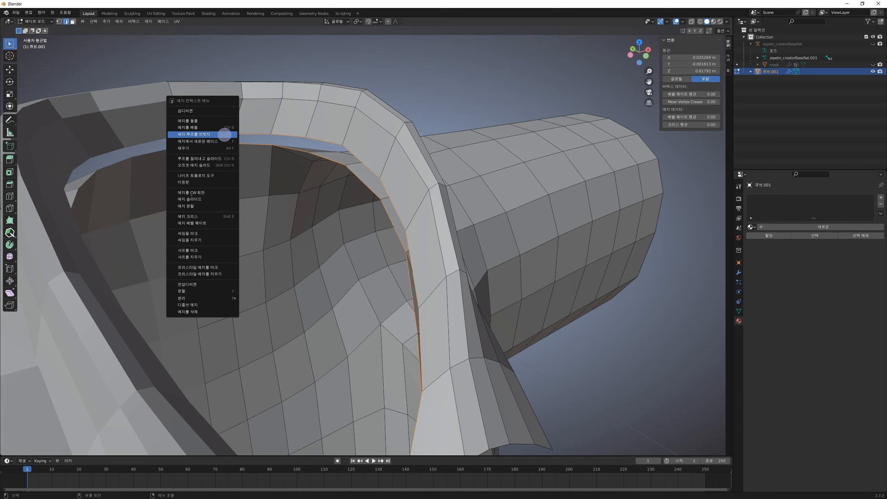
click(224, 135)
scroll(420, 136, down, 2)
click(440, 107)
Recalculate all normals again after bridging and turn the Face Orientation overlay back on
mouse_move(441, 175)
middle_down()
mouse_move(406, 177)
mouse_move(445, 170)
mouse_move(410, 183)
mouse_move(428, 183)
middle_up()
key(Tab)
key(Tab)
key(a)
key(shift+n)
alt+click(392, 234)
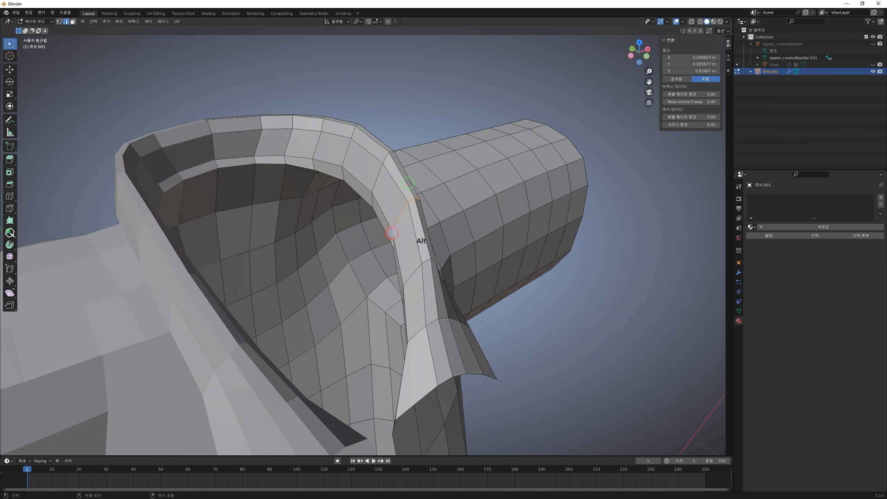
click(682, 22)
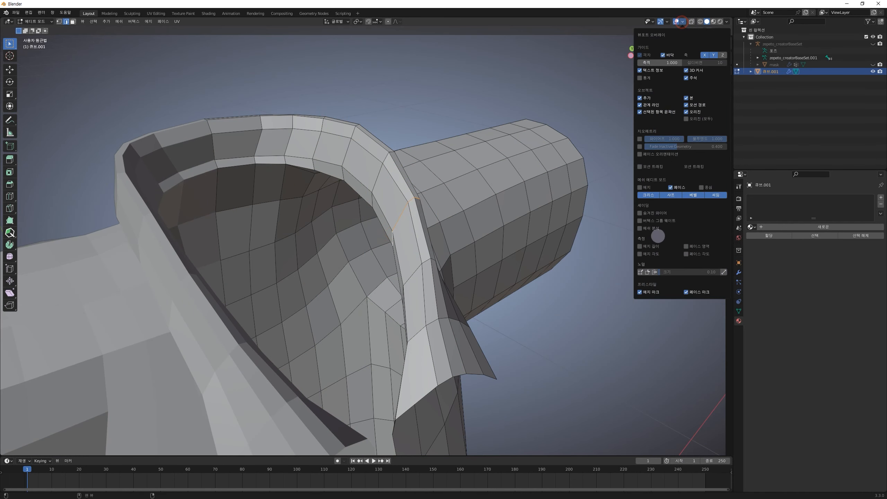
click(666, 154)
Select a face inside the back of the collar and recalculate its normal
key(3)
click(253, 161)
middle_drag(381, 234, 438, 249)
key(shift+n)
click(573, 151)
middle_drag(549, 198, 486, 168)
Move the lower neckline vertex near the front opening outward and slightly down in front view
middle_drag(343, 272, 359, 234)
click(362, 239)
middle_drag(428, 255, 334, 246)
middle_drag(339, 247, 478, 97)
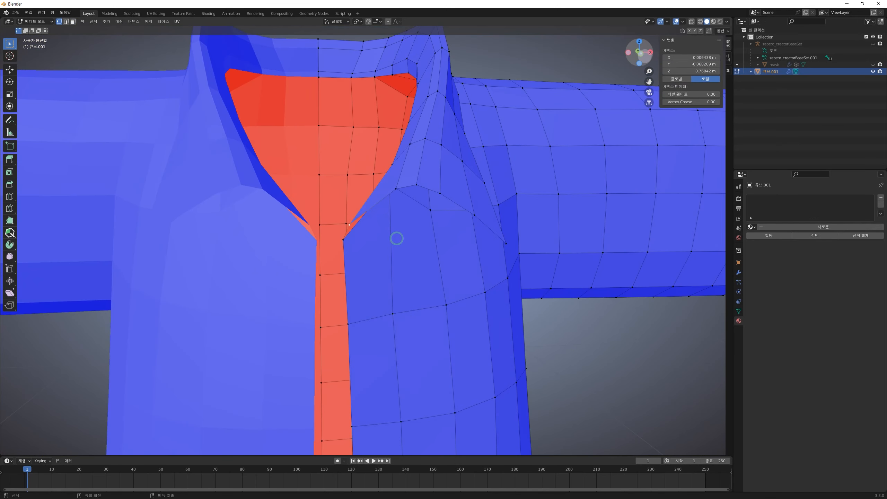
key(KP_1)
scroll(366, 227, up, 1)
key(g)
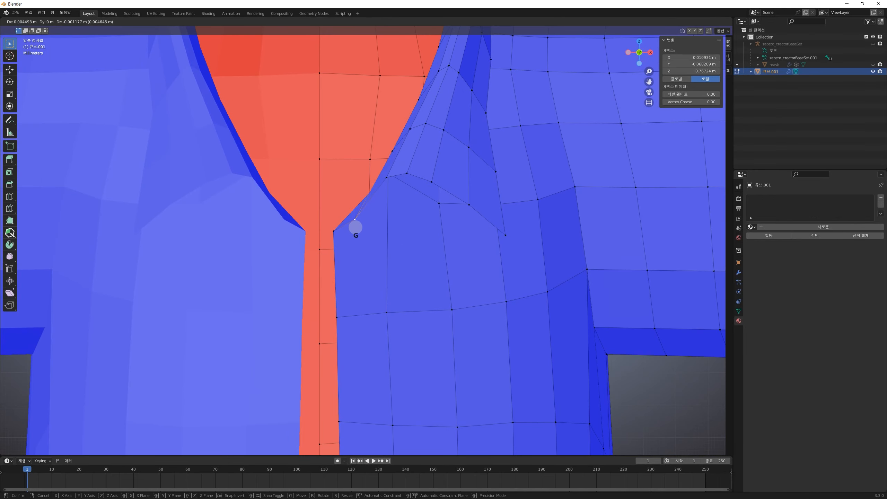
click(358, 221)
Move the next vertex up the collar's inner front edge slightly downward
middle_drag(378, 207, 402, 221)
mouse_move(416, 159)
middle_down()
mouse_move(407, 156)
mouse_move(428, 168)
middle_up()
click(407, 155)
key(g)
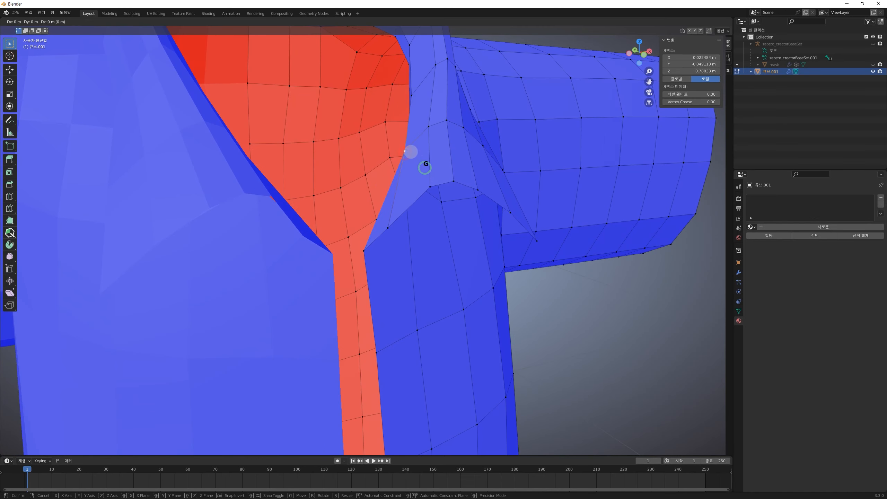
click(417, 160)
middle_drag(416, 165, 358, 208)
click(357, 201)
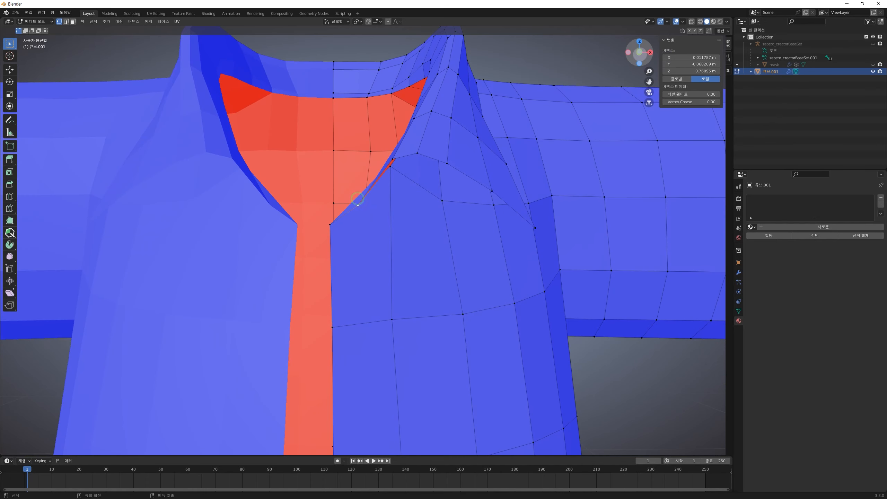
click(639, 53)
key(g)
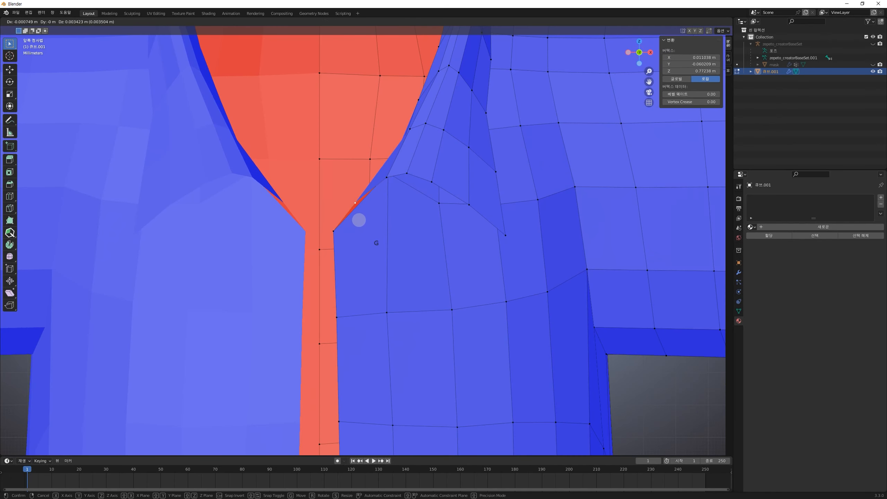
click(362, 220)
middle_drag(386, 212, 422, 188)
key(ctrl+z)
Fine-tune the upper vertex on the collar's inner front edge in front view so it follows the neckline smoothly
click(640, 52)
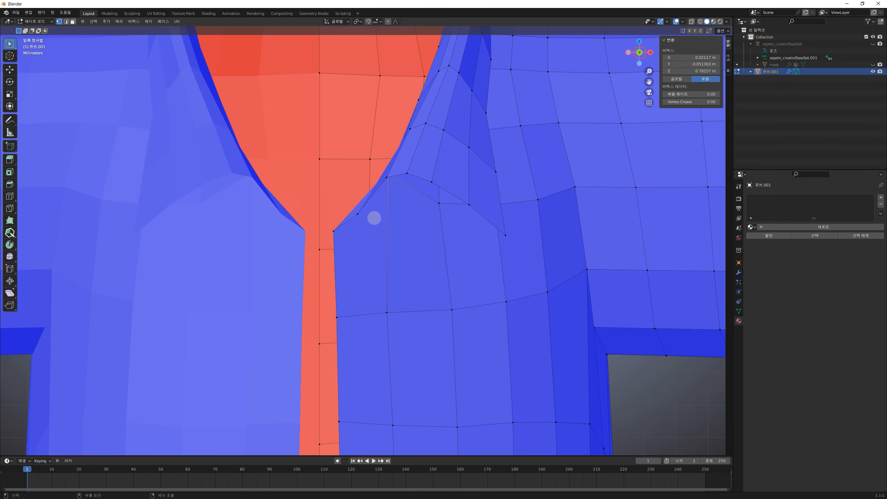
key(g)
click(369, 213)
middle_drag(368, 212, 425, 170)
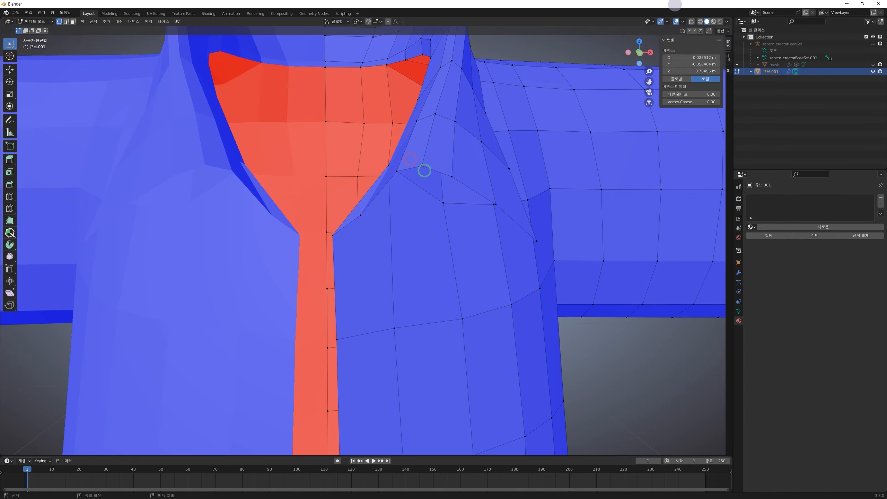
key(KP_1)
key(g)
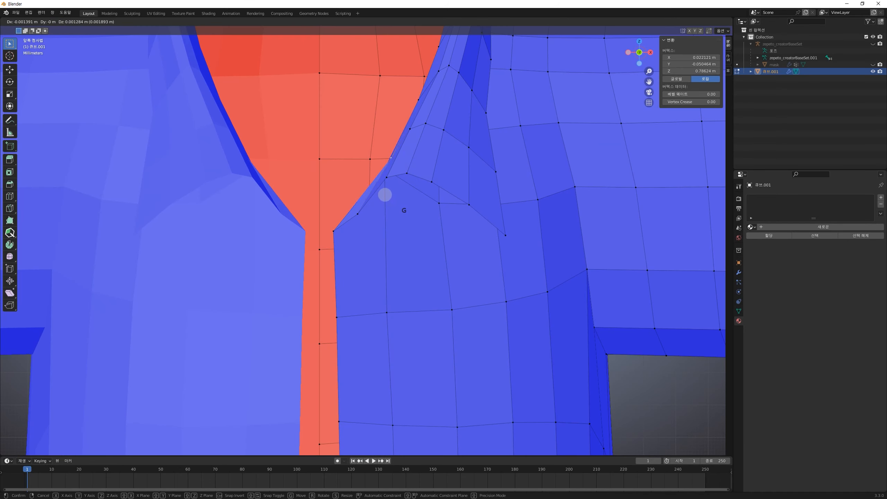
click(380, 195)
middle_drag(381, 195, 409, 205)
key(KP_1)
key(g)
click(402, 183)
scroll(410, 205, down, 2)
click(586, 308)
Return the shirt to object mode and turn off the Face Orientation overlay
key(Tab)
middle_drag(480, 275, 488, 172)
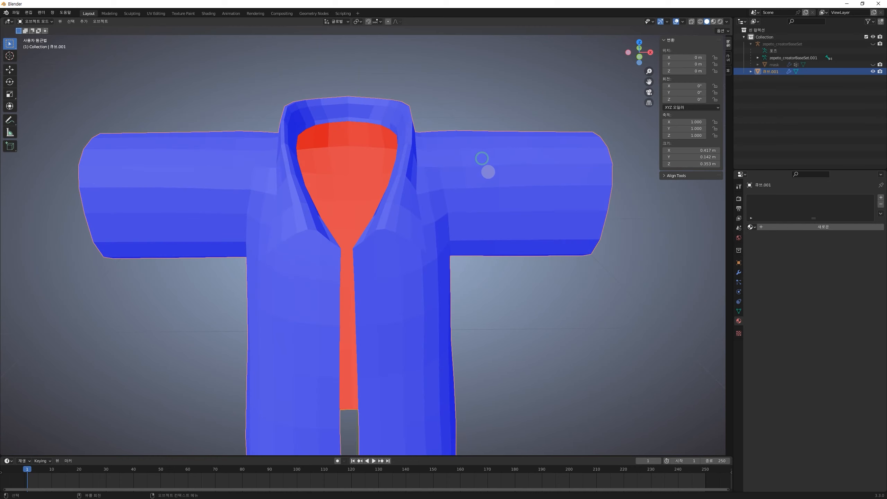
key(Tab)
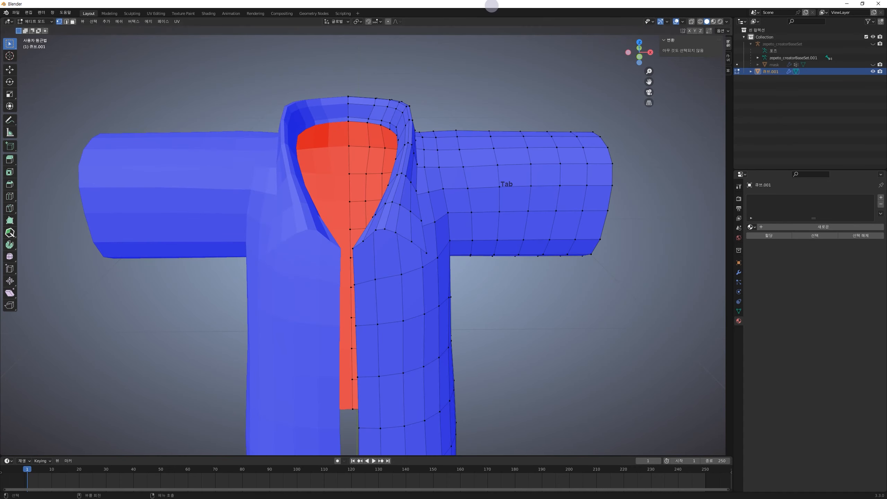
middle_drag(447, 106, 372, 245)
key(Tab)
key(Tab)
key(Tab)
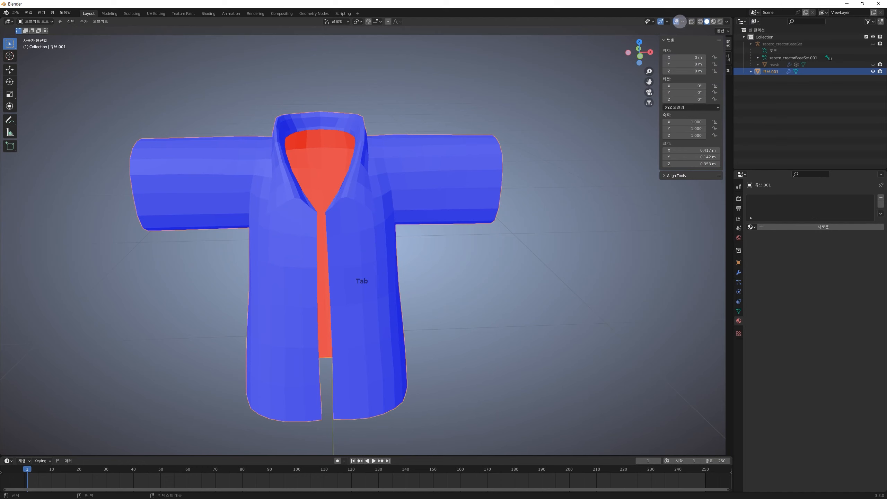
click(668, 22)
click(682, 22)
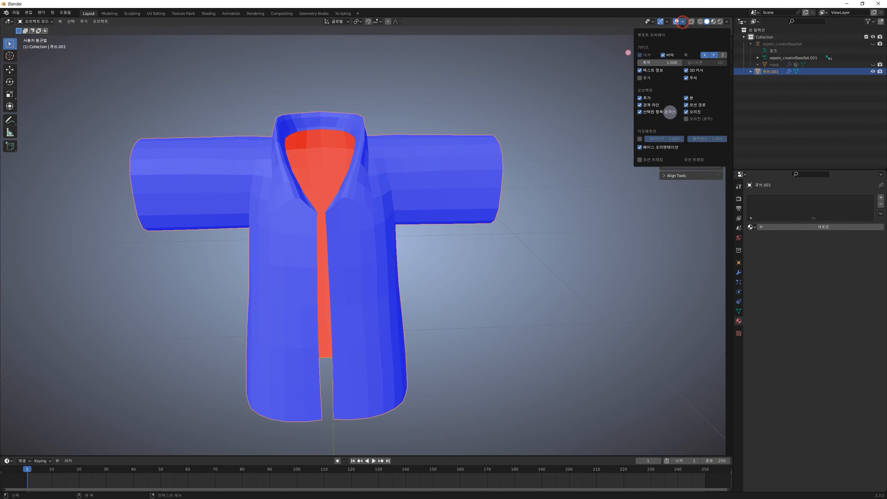
click(659, 149)
Select the vertices along the shirt half's front opening edge, from the collar corner down to the hem
middle_drag(352, 56, 382, 145)
key(Tab)
key(a)
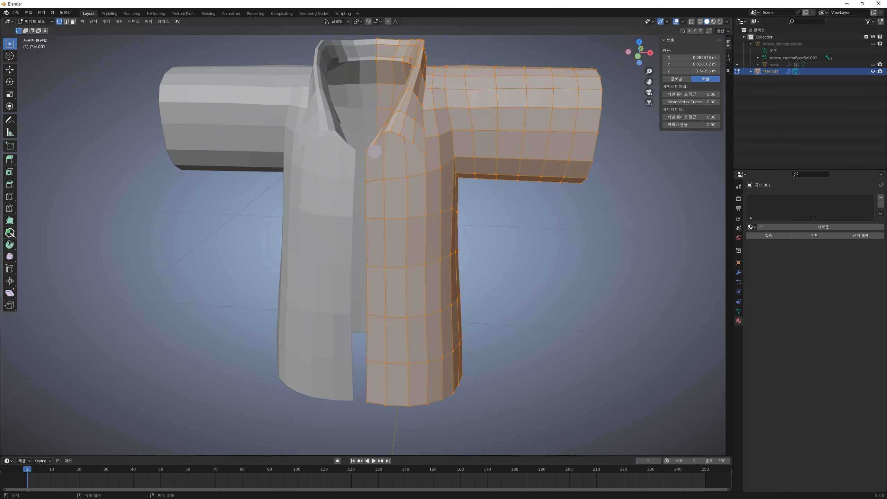
middle_drag(425, 208, 437, 153)
scroll(382, 170, up, 3)
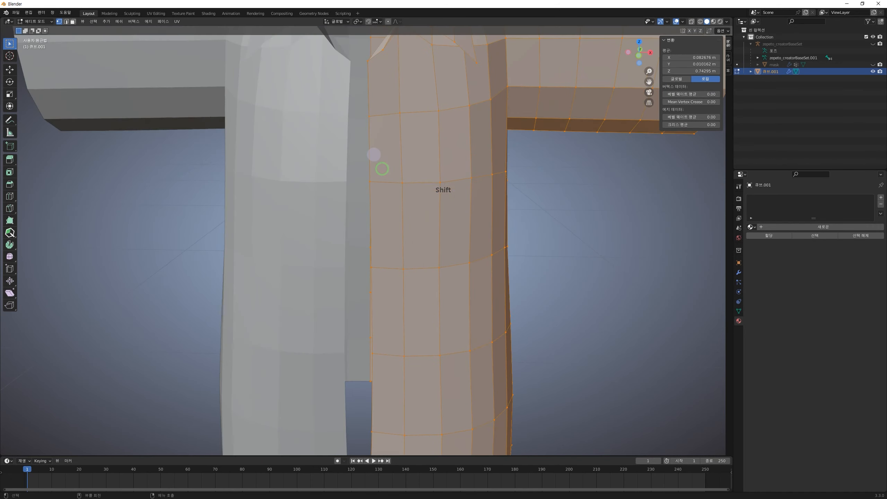
shift+middle_drag(390, 139, 370, 243)
shift+middle_drag(385, 164, 396, 167)
middle_drag(359, 194, 346, 196)
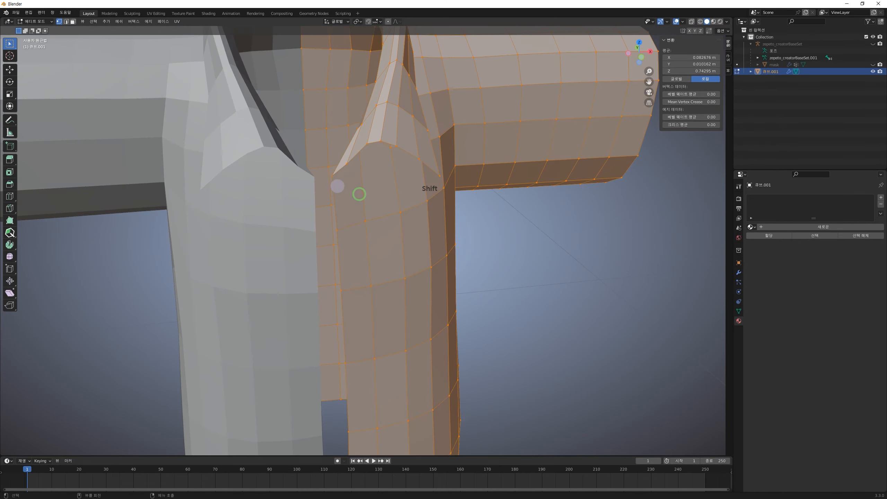
click(335, 179)
shift+middle_drag(353, 244, 364, 150)
scroll(375, 183, down, 1)
shift+middle_drag(355, 282, 398, 297)
ctrl+click(367, 367)
middle_drag(403, 142, 388, 145)
shift+middle_drag(387, 147, 386, 174)
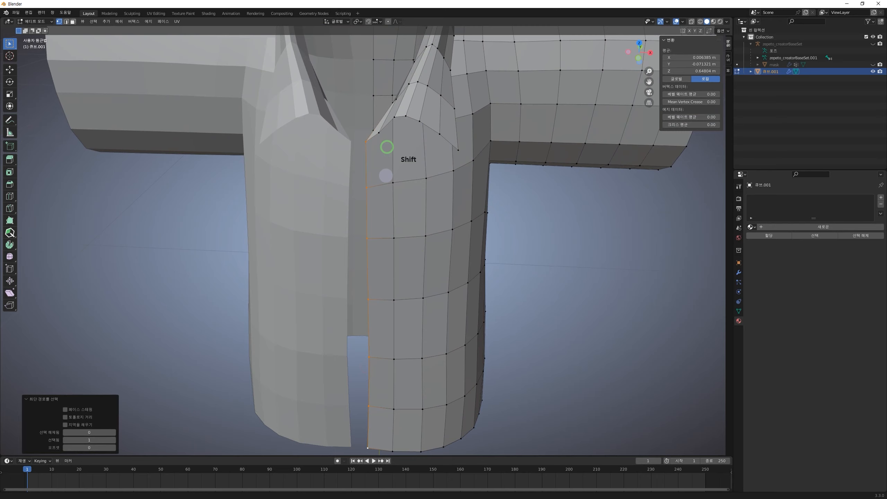
Extrude the selected front opening edge about 3.2 mm toward the shirt's centre
scroll(419, 166, up, 2)
scroll(353, 174, down, 3)
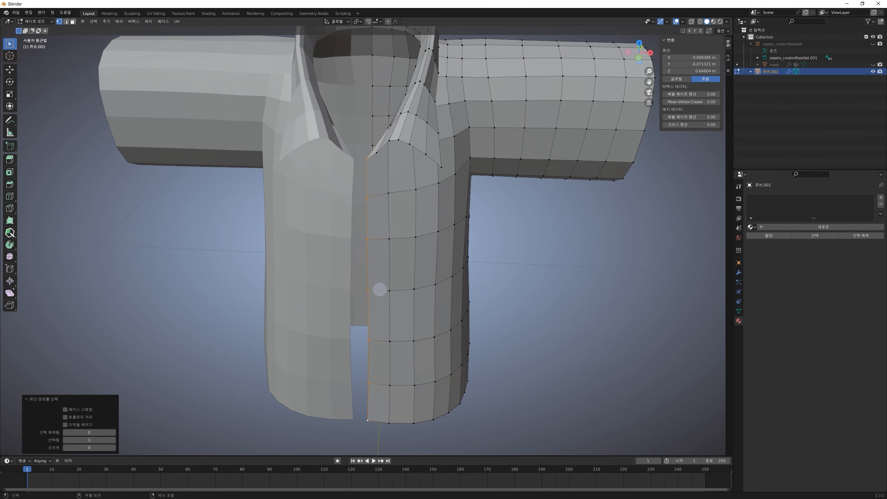
shift+middle_drag(378, 332, 390, 285)
shift+middle_drag(403, 143, 407, 163)
scroll(396, 153, up, 2)
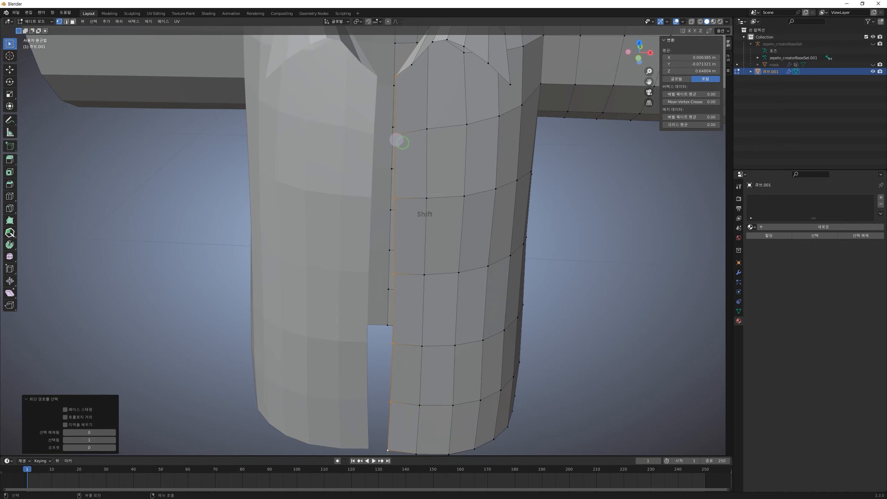
key(e)
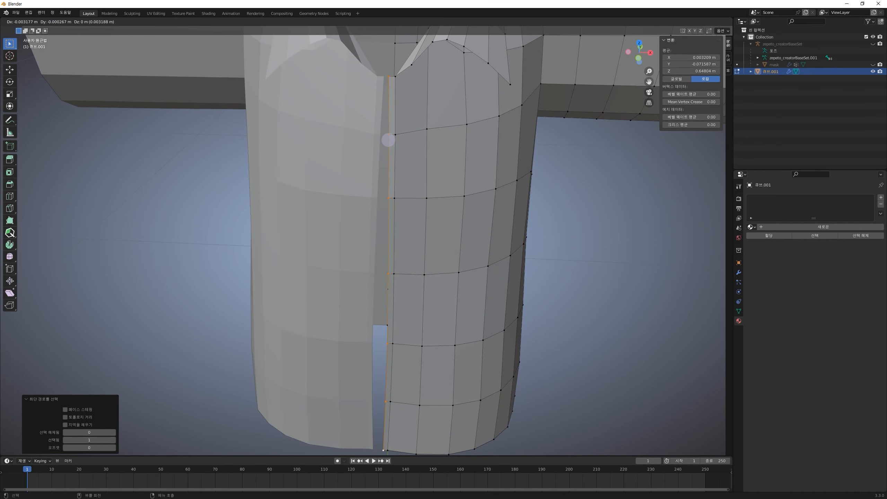
click(388, 140)
middle_drag(389, 149, 405, 230)
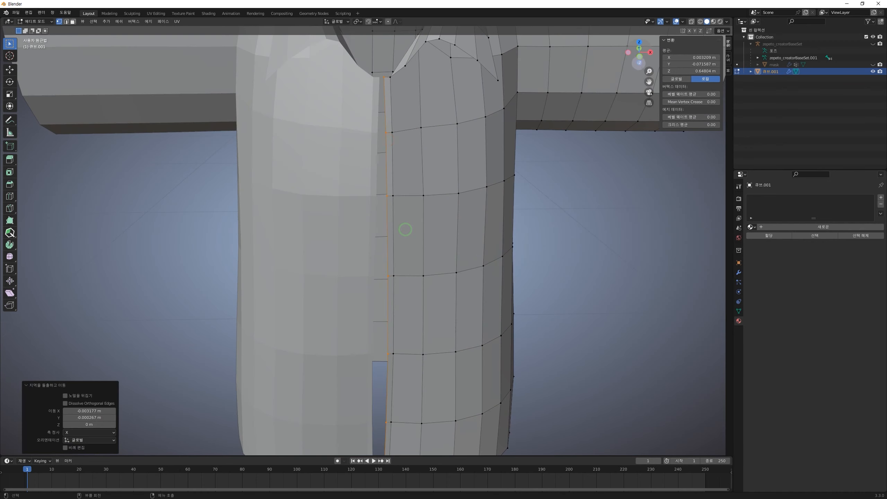
Scale the extruded front edge to 0.121 along X in front view to straighten it
key(KP_1)
scroll(449, 179, down, 2)
key(s)
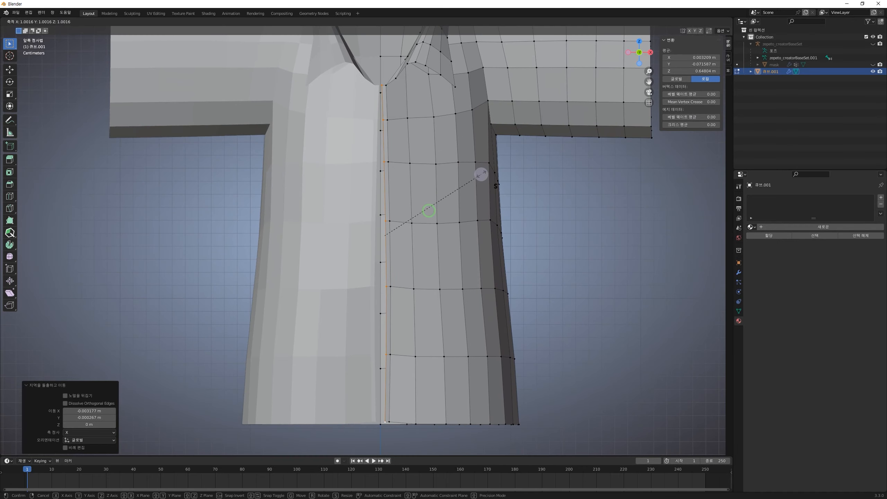
key(x)
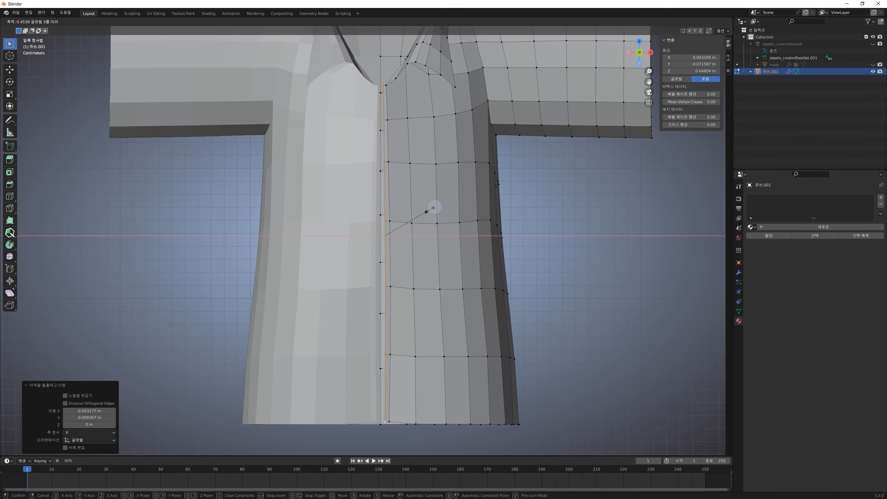
click(393, 226)
scroll(390, 232, down, 2)
middle_drag(435, 158, 387, 212)
Turn off Clipping in the shirt's Mirror modifier
key(g)
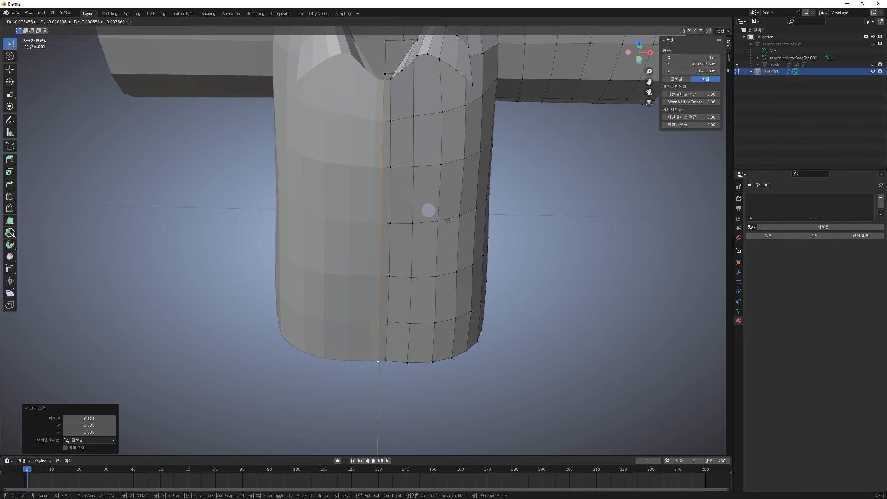
key(Escape)
click(739, 263)
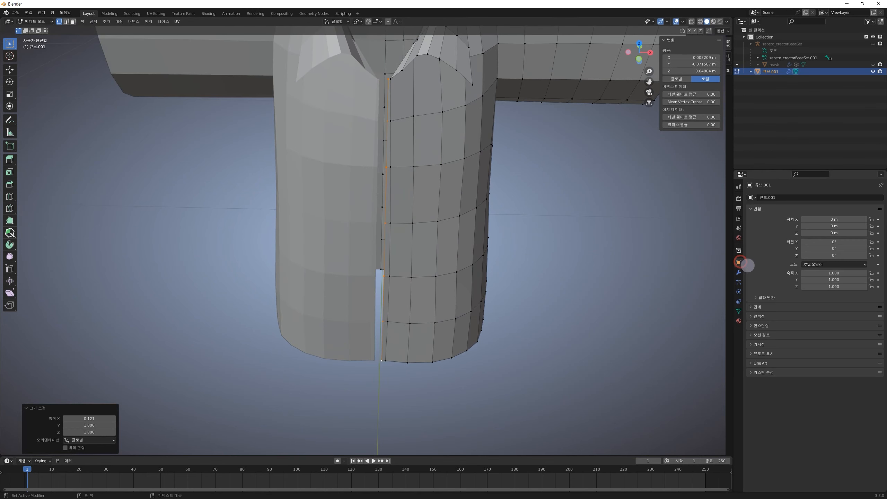
click(739, 272)
click(804, 253)
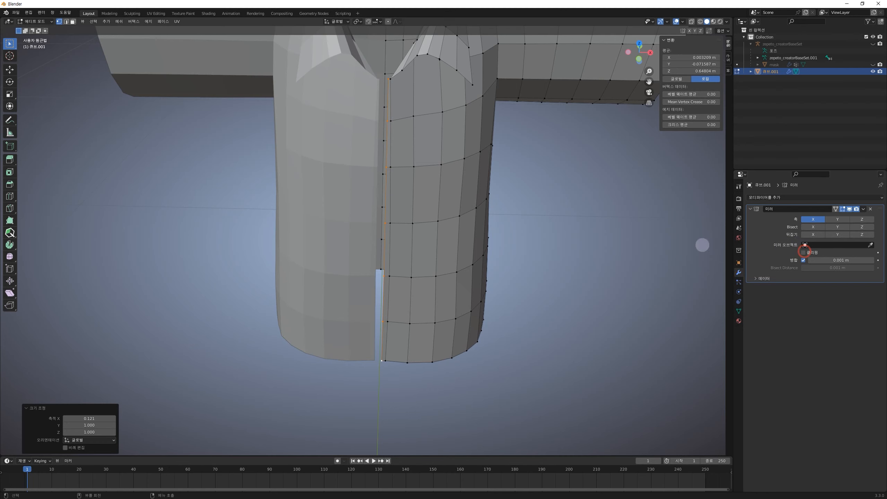
Move the extruded front edge about 2.3 mm toward the centre along X, leaving a narrow slit
scroll(454, 157, up, 2)
shift+middle_drag(451, 154, 409, 214)
scroll(410, 199, down, 1)
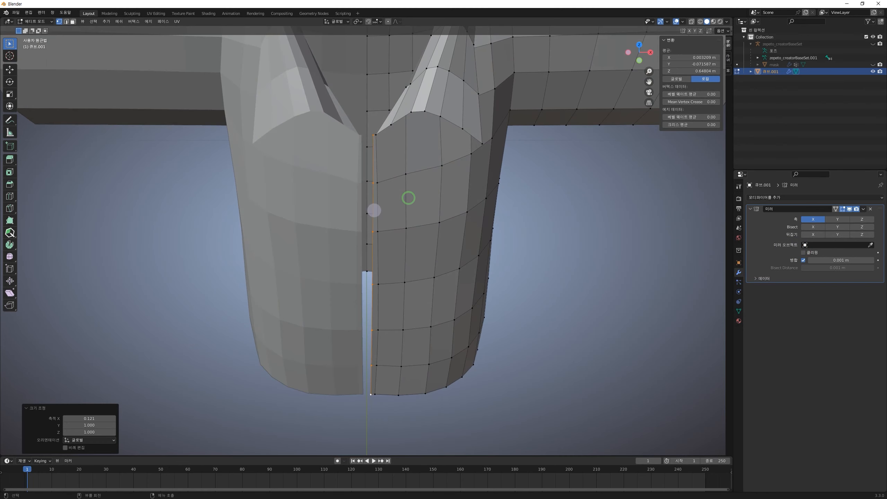
key(g)
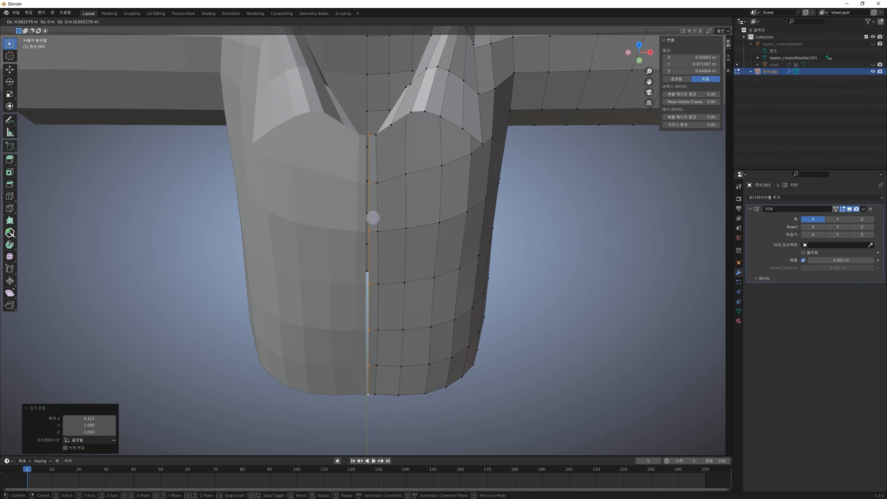
click(373, 217)
Examine the narrowed front opening, collar and overall shirt shape from several angles, in both edit and object mode
scroll(463, 301, down, 2)
middle_drag(464, 301, 481, 291)
shift+middle_drag(429, 257, 383, 231)
scroll(348, 188, up, 2)
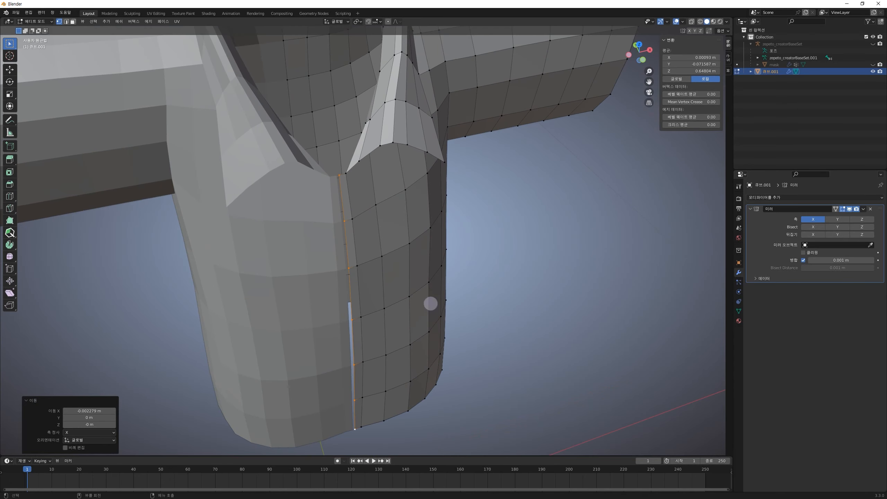
middle_drag(517, 251, 512, 260)
shift+middle_drag(406, 222, 449, 335)
middle_drag(591, 308, 559, 303)
shift+middle_drag(508, 271, 506, 307)
middle_drag(506, 309, 524, 274)
scroll(475, 253, down, 3)
shift+middle_drag(402, 242, 405, 250)
middle_drag(414, 284, 422, 250)
click(492, 295)
key(Tab)
scroll(371, 238, up, 2)
key(Tab)
key(a)
middle_drag(528, 259, 438, 235)
key(3)
scroll(527, 301, down, 1)
key(1)
middle_drag(522, 236, 522, 236)
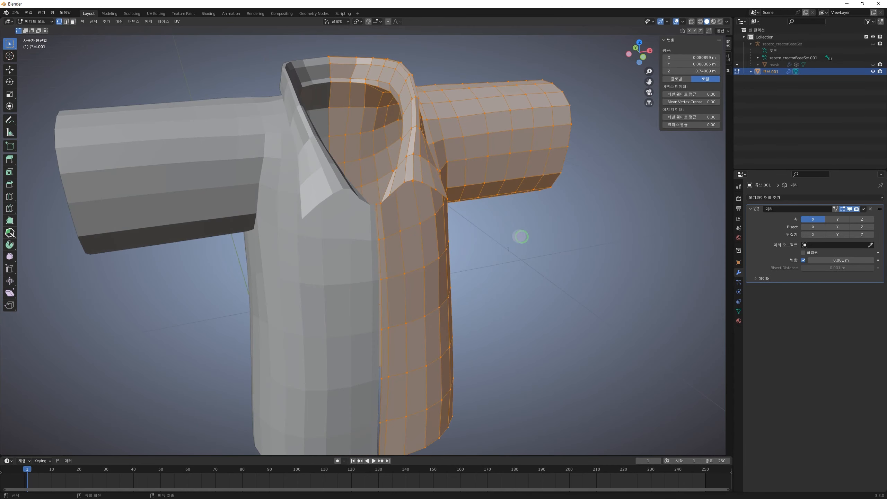
key(Tab)
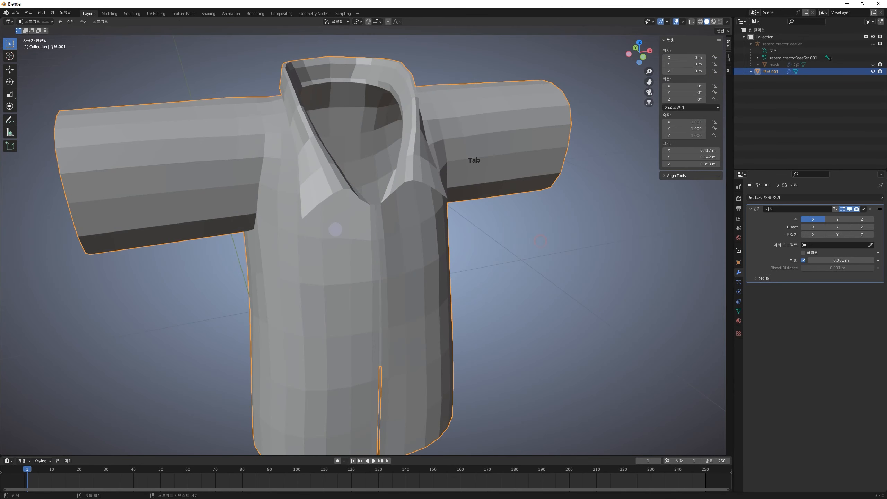
scroll(304, 364, down, 2)
middle_drag(511, 325, 531, 267)
scroll(509, 324, up, 2)
Select all faces of the shirt and apply Shade Smooth
key(Tab)
key(a)
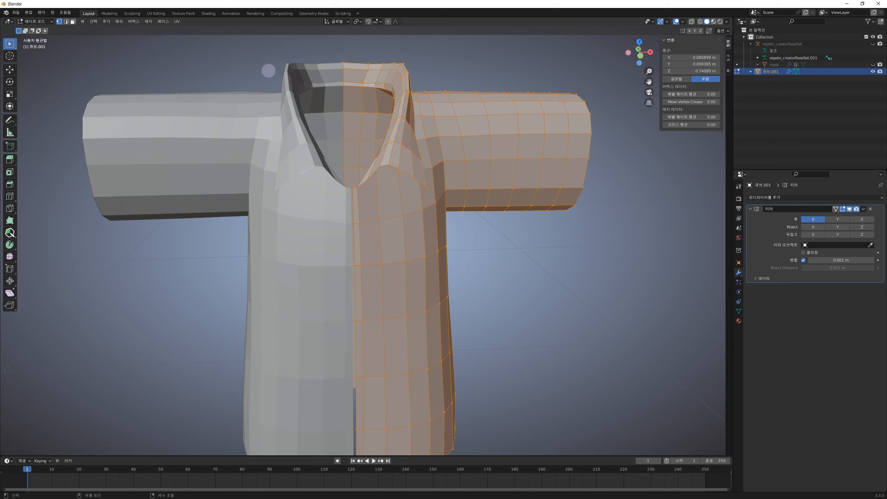
key(3)
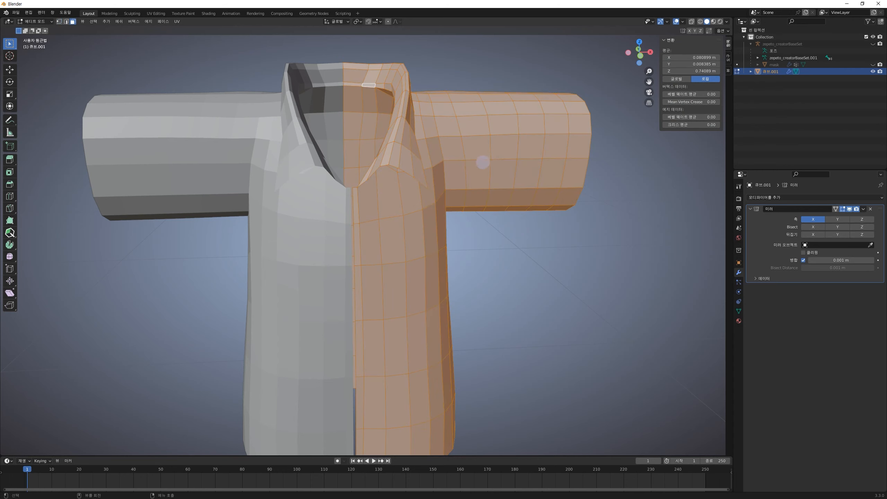
right_click(492, 138)
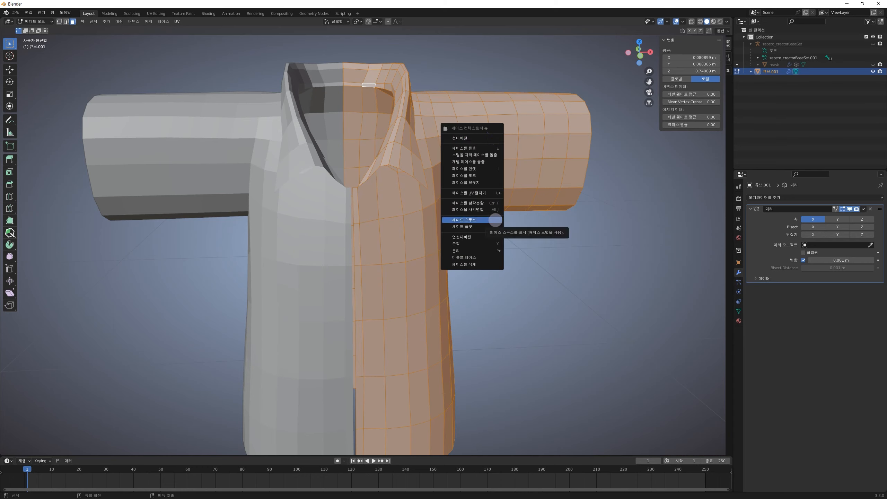
click(495, 220)
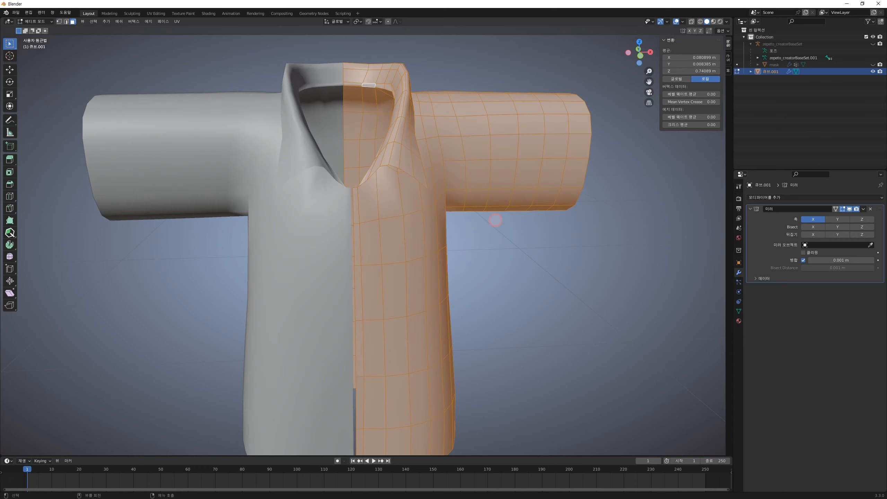
middle_drag(494, 219, 505, 225)
click(588, 244)
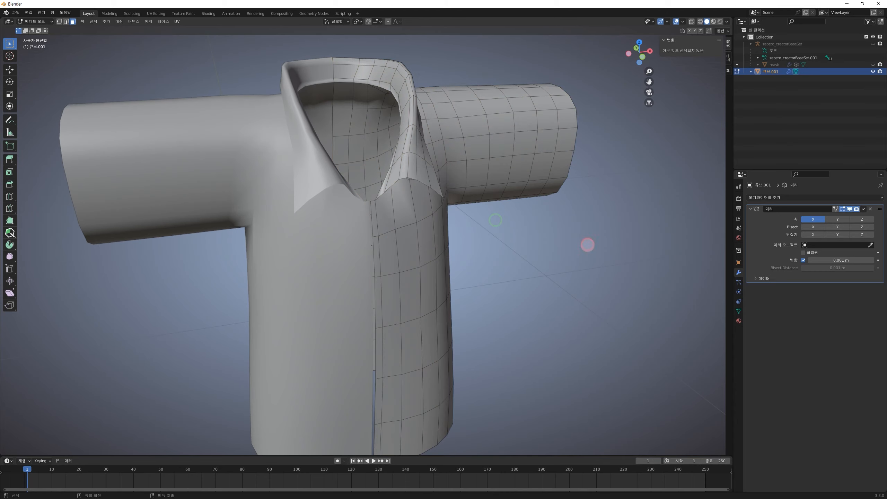
Select the edges where the collar meets the body's neckline, from the centre back around to the front opening
scroll(441, 171, up, 1)
mouse_move(478, 189)
middle_down()
mouse_move(436, 186)
mouse_move(497, 182)
mouse_move(467, 189)
middle_up()
shift+middle_drag(462, 164, 429, 265)
scroll(363, 166, up, 1)
middle_drag(387, 163, 352, 159)
key(Tab)
key(Tab)
click(374, 130)
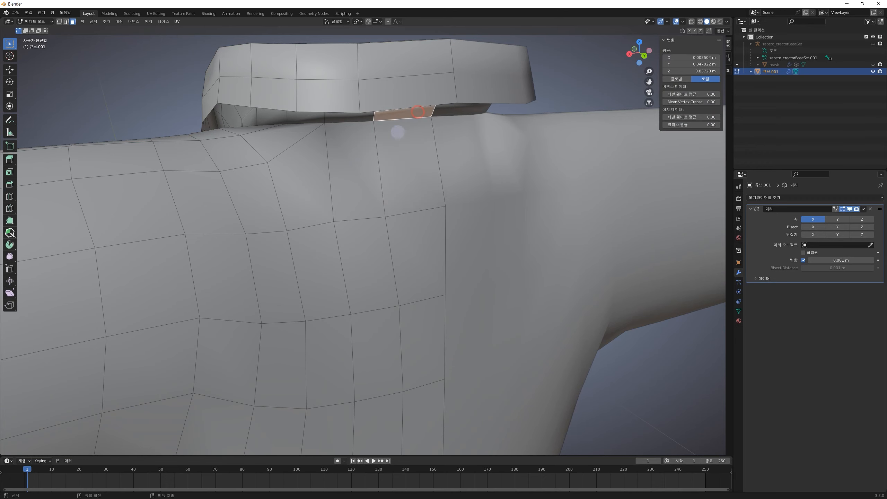
middle_drag(389, 133, 412, 128)
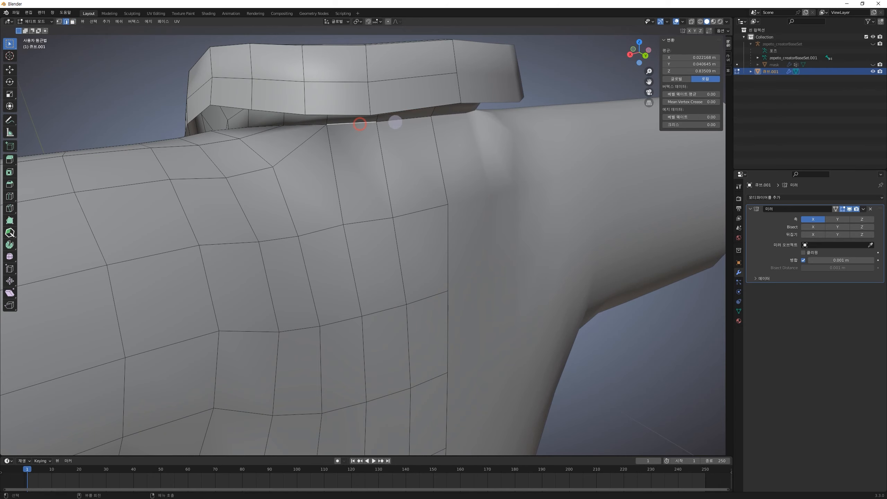
middle_drag(316, 142, 360, 145)
alt+shift+click(332, 139)
middle_drag(239, 187, 544, 194)
alt+shift+click(532, 199)
shift+middle_drag(558, 251, 506, 158)
shift+click(515, 265)
middle_drag(543, 218, 323, 264)
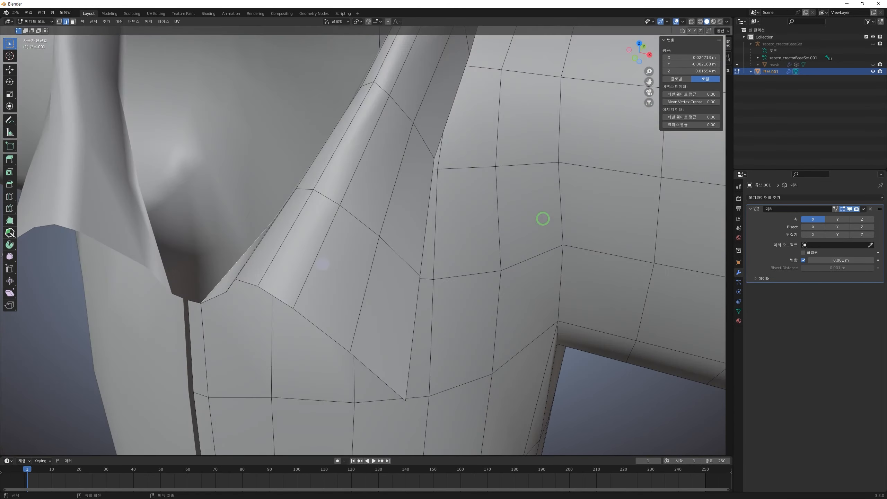
Mark the selected neckline edges as sharp and clear the selection
scroll(310, 207, down, 2)
middle_drag(311, 204, 360, 213)
shift+middle_drag(436, 101, 422, 179)
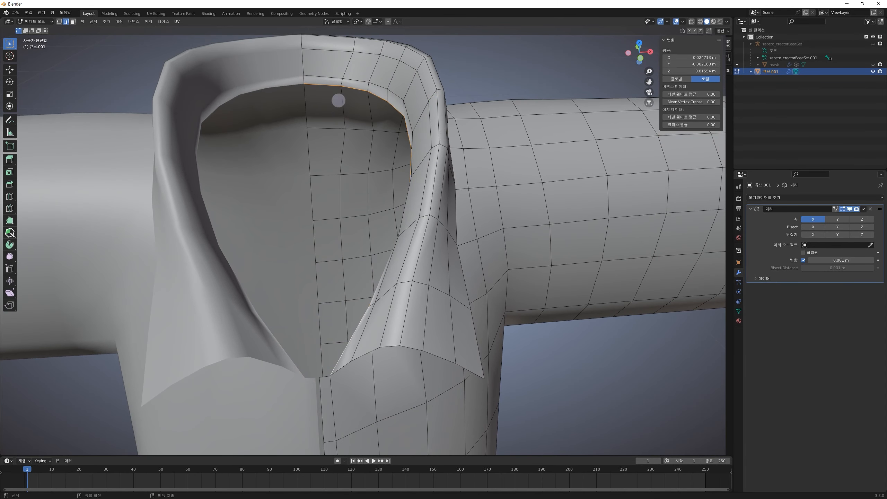
right_click(396, 68)
click(384, 207)
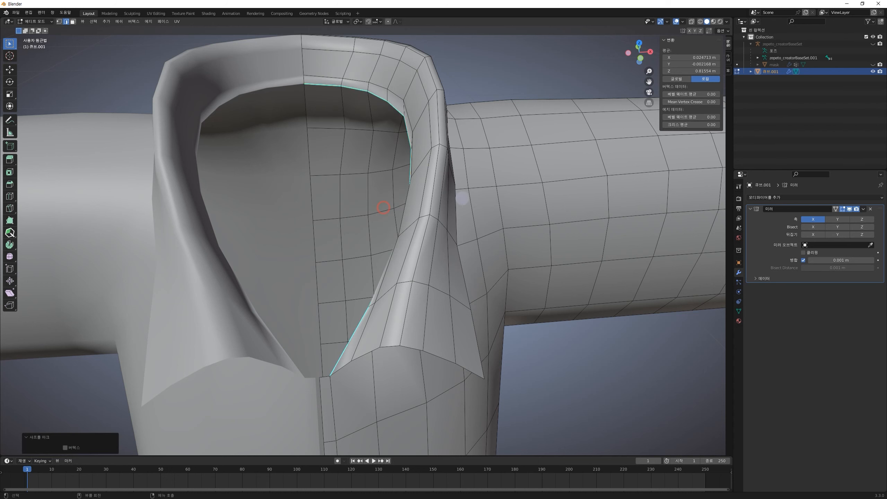
click(485, 56)
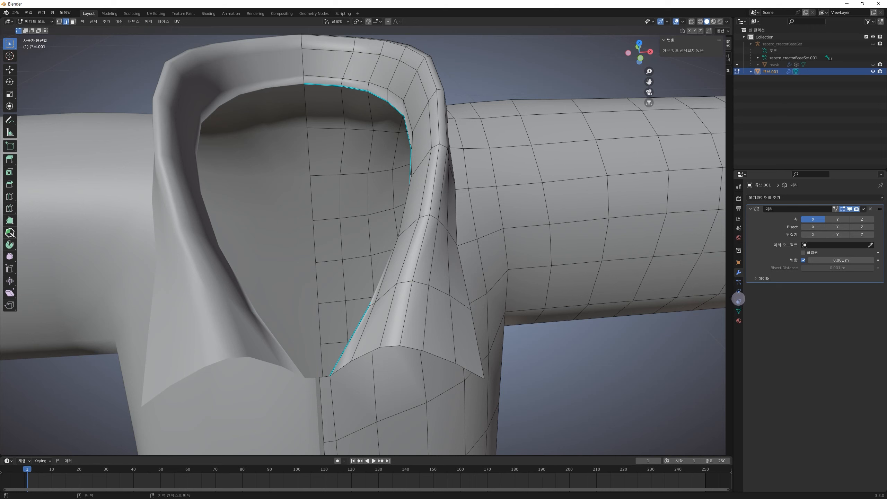
Enable Auto Smooth in the shirt mesh's normals settings and set its angle to 180°
click(739, 310)
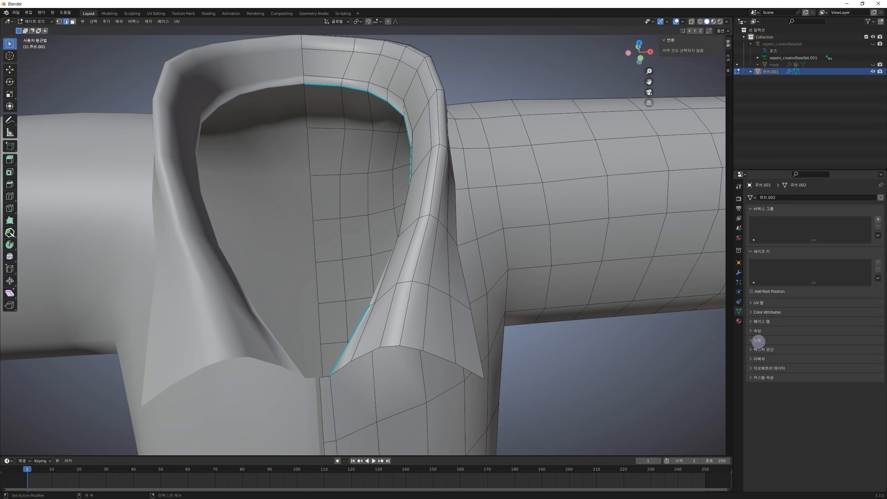
click(757, 340)
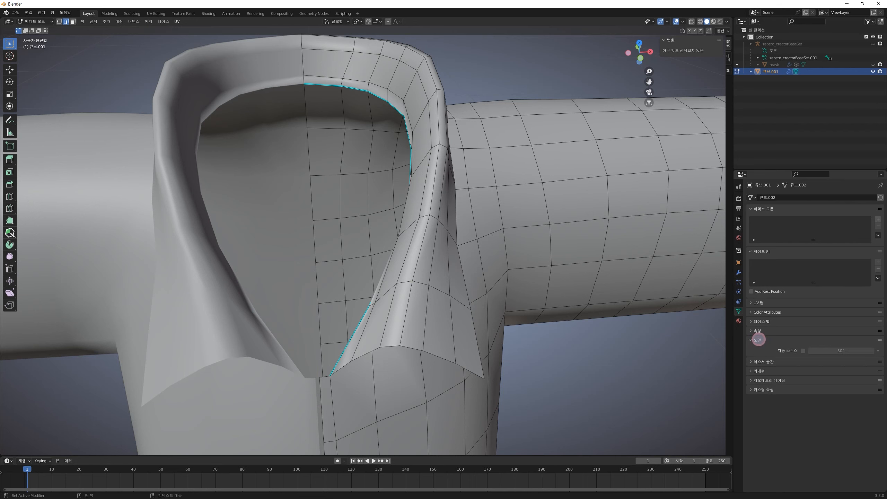
click(803, 350)
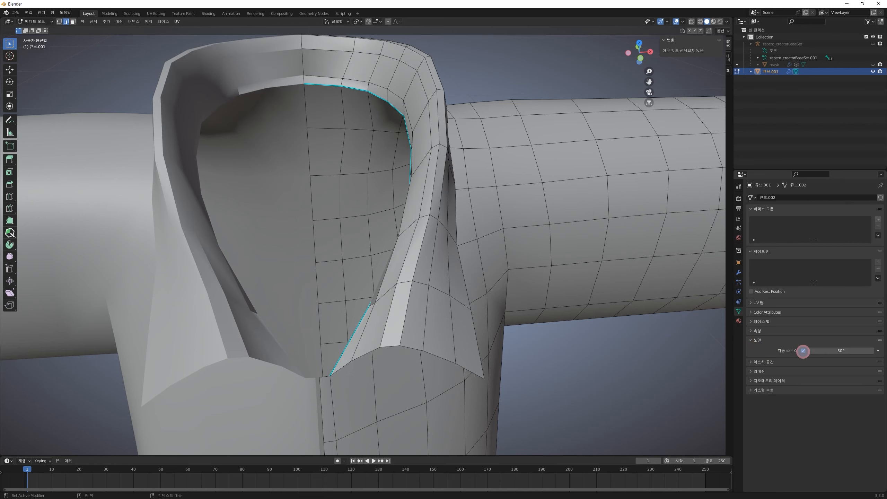
mouse_move(822, 350)
mouse_down()
mouse_move(884, 353)
mouse_move(124, 360)
mouse_up()
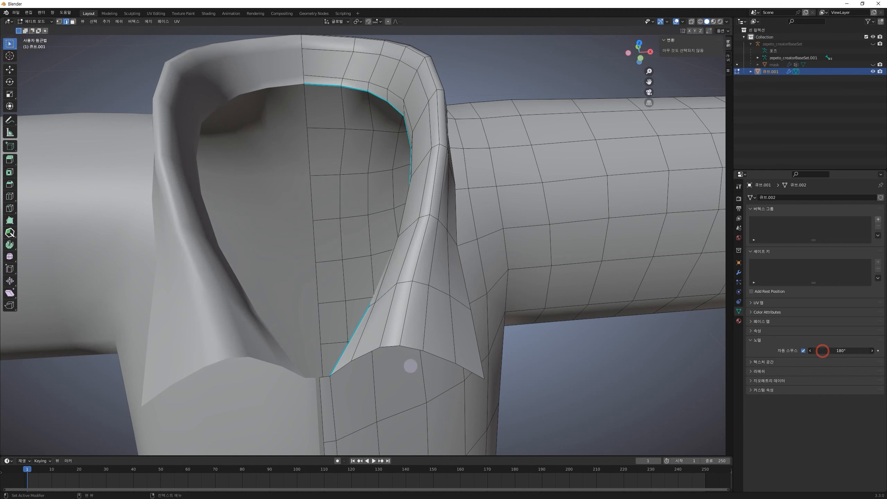
click(652, 368)
scroll(525, 323, down, 3)
middle_drag(523, 320, 381, 232)
key(Tab)
scroll(487, 315, down, 4)
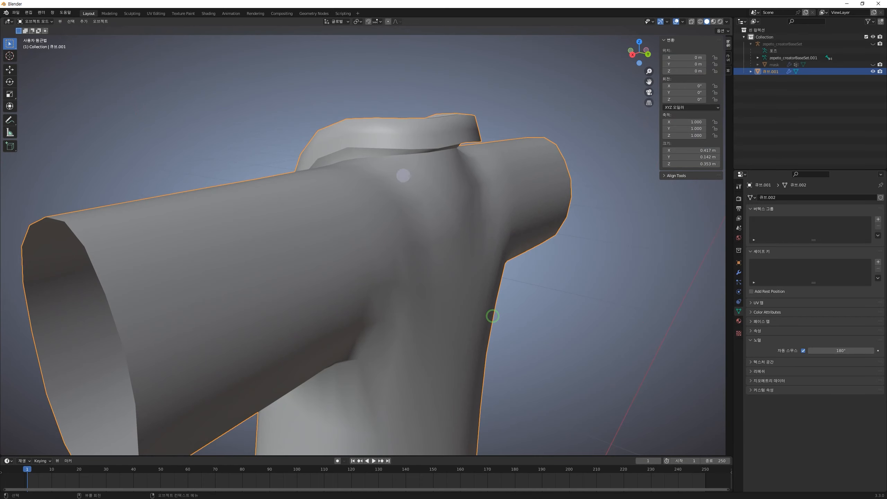
middle_drag(403, 175, 459, 273)
Try to mark edges on the sleeve near the armhole as sharp, and undo the attempt
key(Tab)
middle_drag(424, 244, 434, 218)
click(477, 242)
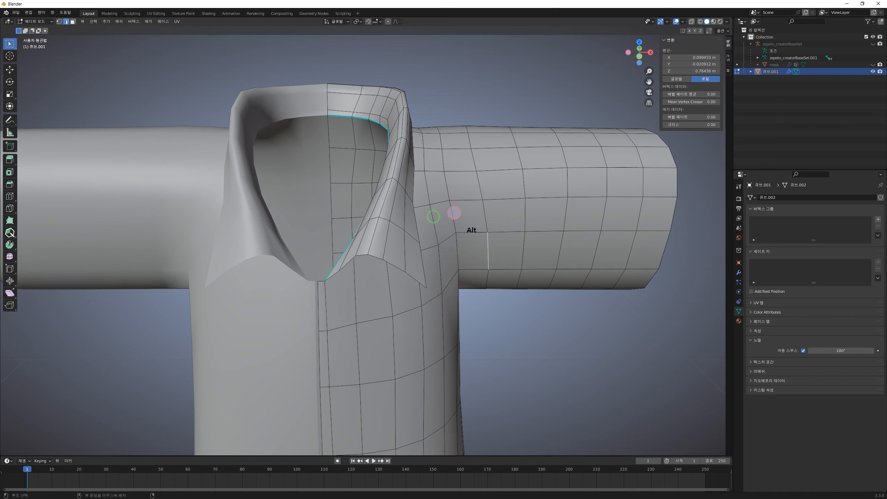
right_click(455, 213)
click(530, 220)
shift+click(526, 213)
shift+click(524, 255)
right_click(530, 217)
click(512, 219)
click(593, 244)
click(532, 114)
key(Tab)
middle_drag(571, 170, 547, 167)
key(ctrl+z)
key(ctrl+z)
key(ctrl+z)
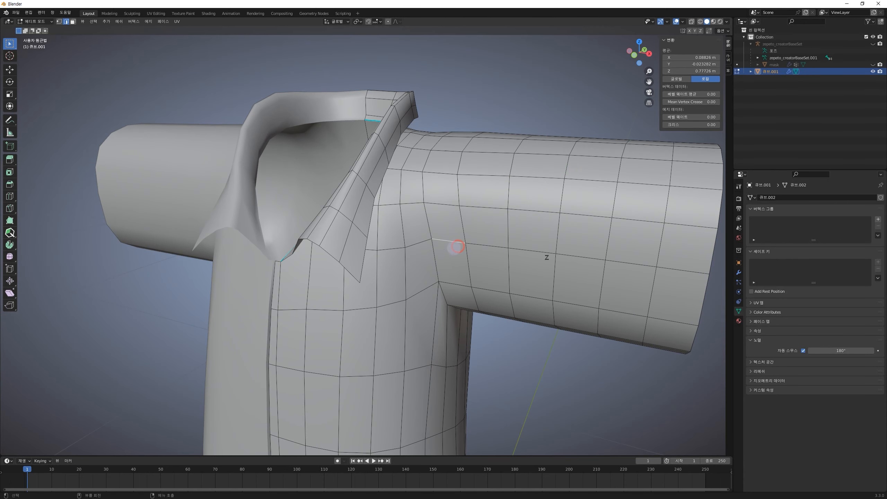
Select the edge loop around the armhole where the sleeve joins the body and mark it as sharp
shift+middle_drag(383, 327, 382, 234)
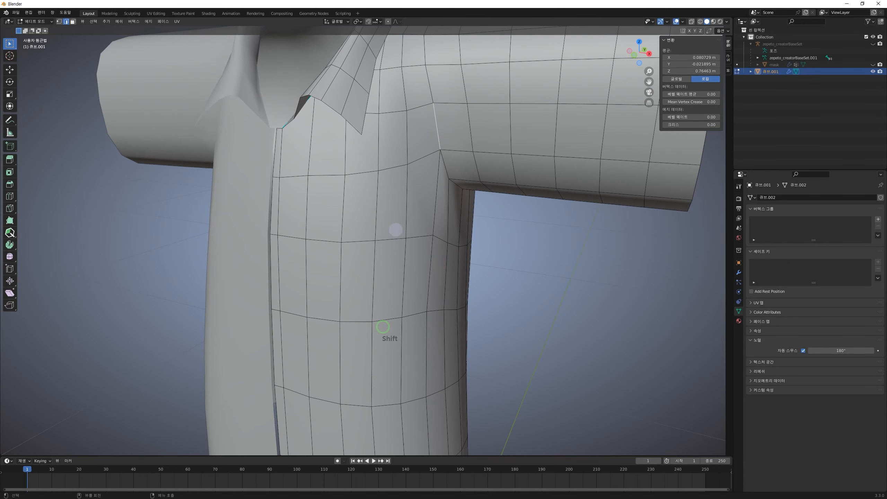
alt+shift+click(438, 123)
middle_drag(495, 202, 452, 172)
middle_drag(506, 179, 378, 177)
right_click(338, 169)
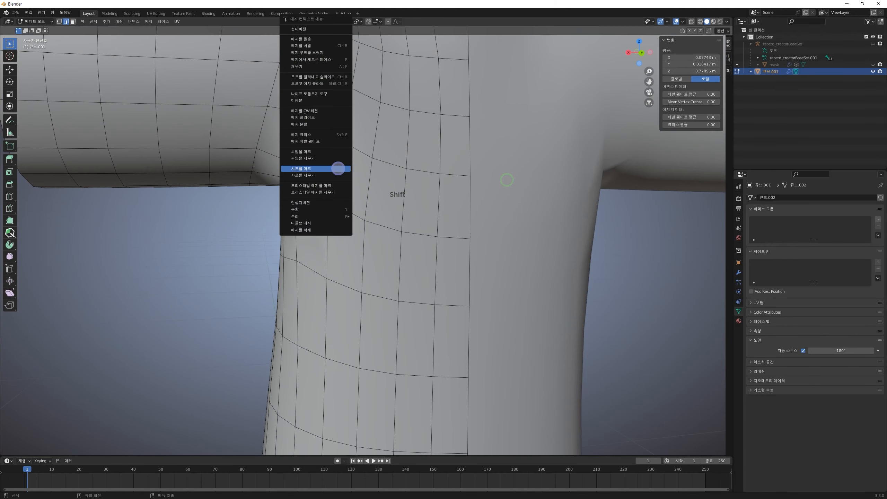
click(339, 168)
Examine the shading of the armhole seam, collar and shirt front from several angles in object mode
key(Tab)
middle_drag(279, 248, 319, 245)
middle_drag(354, 190, 464, 187)
shift+middle_drag(462, 183, 408, 255)
scroll(316, 243, down, 1)
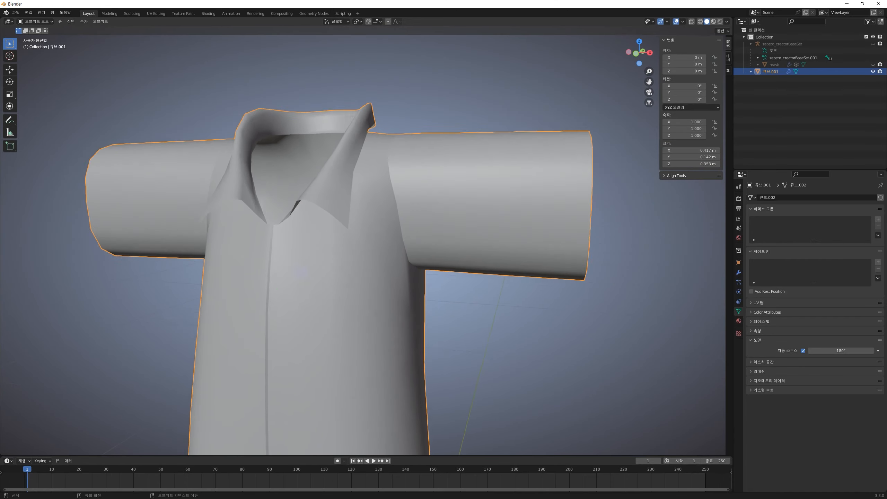
middle_drag(299, 280, 320, 291)
shift+middle_drag(339, 321, 336, 267)
scroll(353, 192, up, 2)
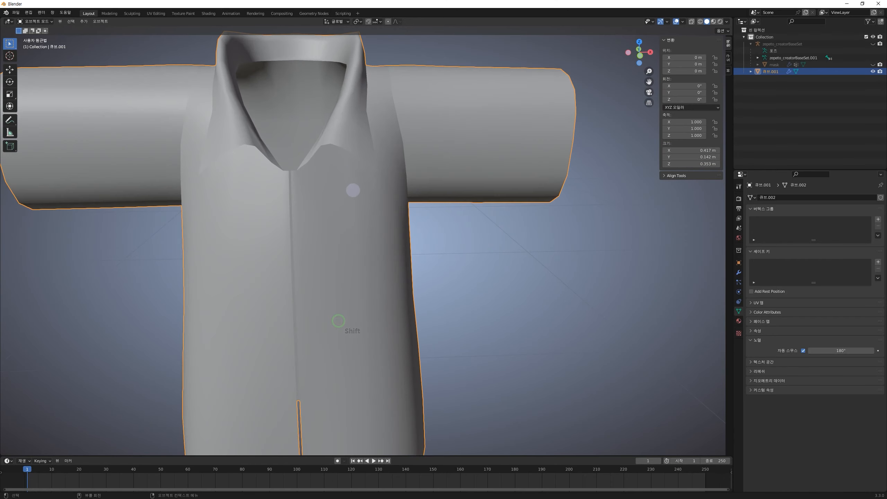
shift+middle_drag(348, 147, 412, 267)
middle_drag(423, 181, 427, 185)
Mark two edge loops running along the length of the collar as sharp, including the one at its upper fold
key(Tab)
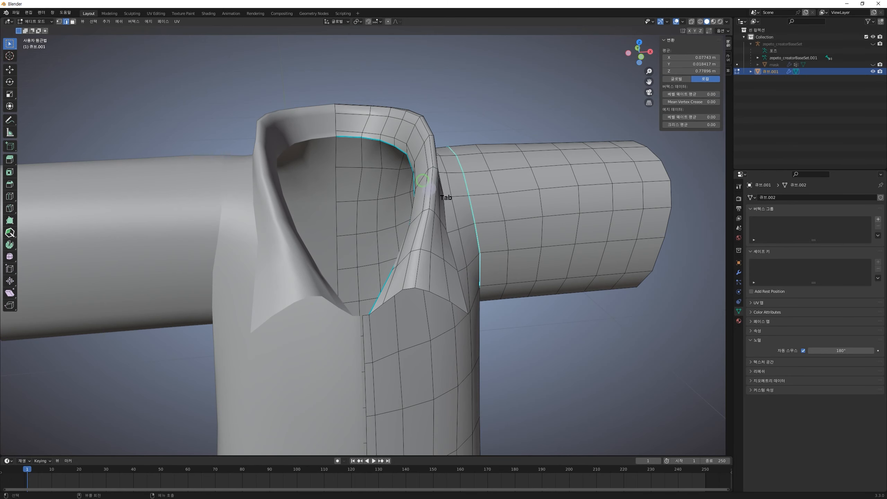
right_click(439, 199)
middle_drag(439, 199, 432, 240)
click(402, 206)
key(Tab)
key(Tab)
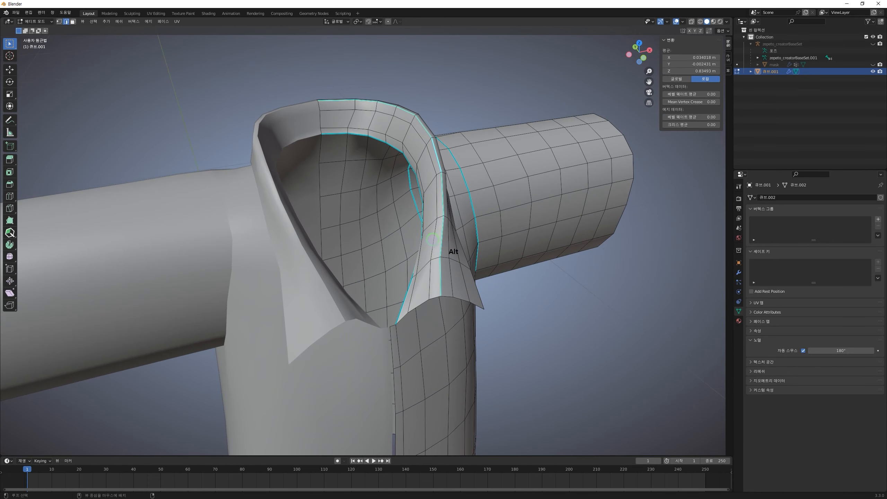
right_click(433, 230)
click(415, 233)
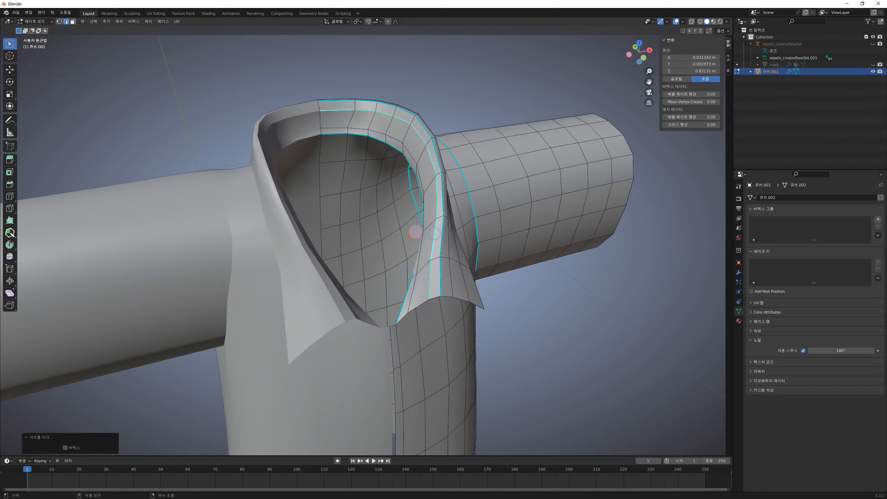
Check the collar's shading, and mark a further lengthwise edge loop on its outer fold as sharp
key(Tab)
mouse_move(475, 153)
middle_down()
mouse_move(440, 209)
mouse_move(390, 157)
mouse_move(478, 154)
middle_up()
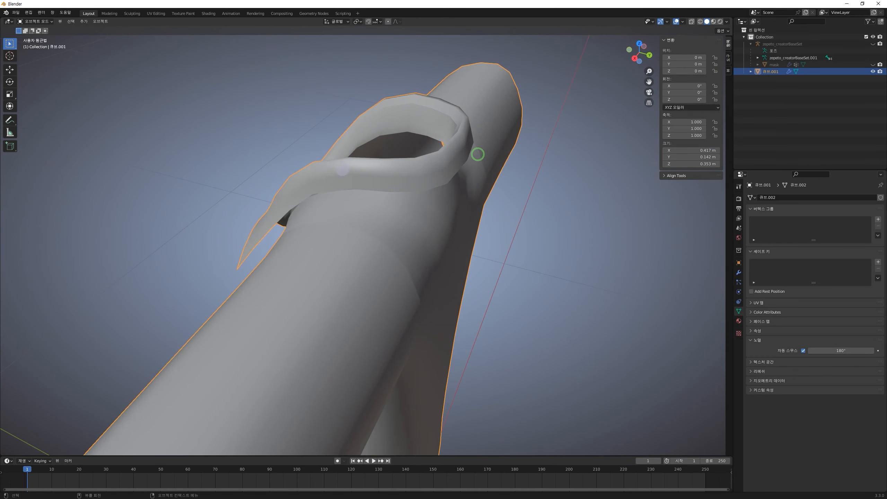
middle_drag(241, 175, 323, 175)
middle_drag(398, 177, 419, 183)
key(Tab)
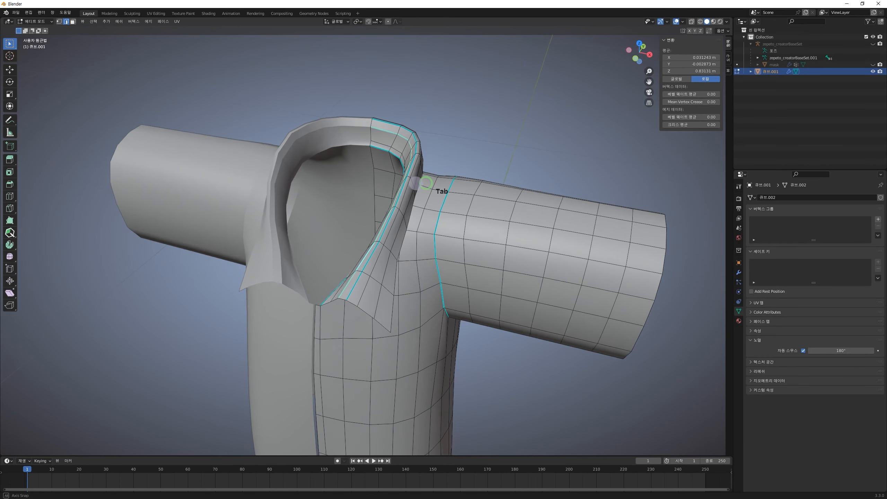
right_click(408, 185)
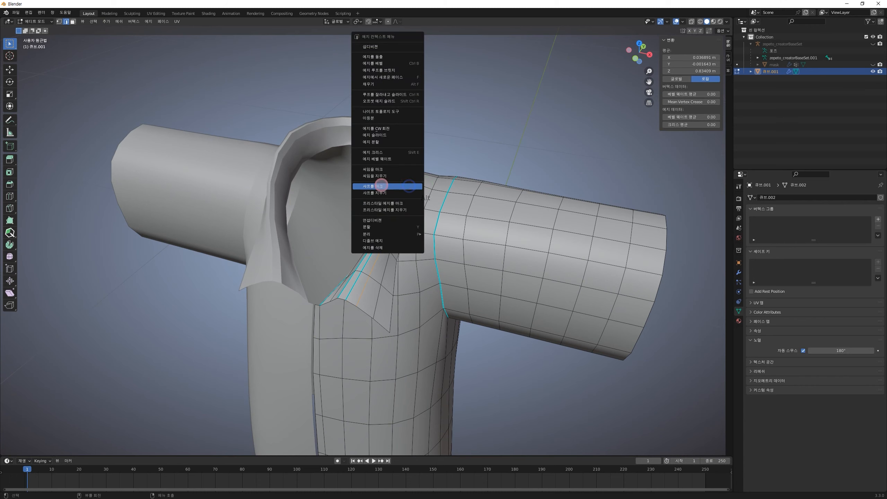
click(380, 185)
Try clearing the sharp marking from one of the collar's lengthwise edge loops, and undo it
key(Tab)
middle_drag(460, 168, 474, 141)
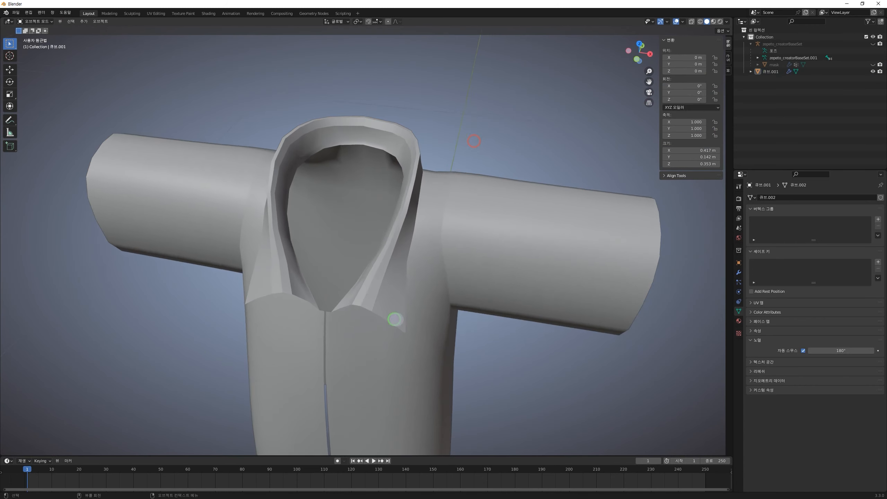
middle_drag(396, 320, 426, 307)
scroll(448, 264, up, 1)
middle_drag(455, 261, 441, 261)
key(Tab)
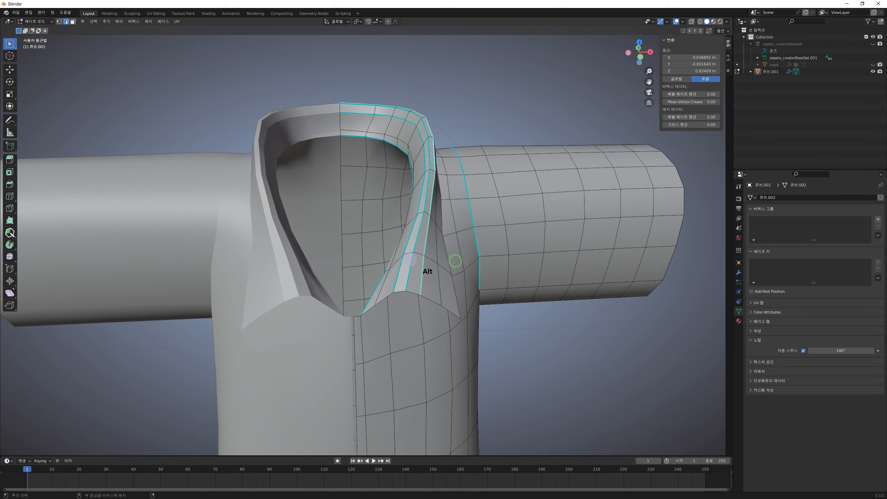
right_click(410, 260)
click(384, 279)
key(Tab)
middle_drag(491, 191, 498, 198)
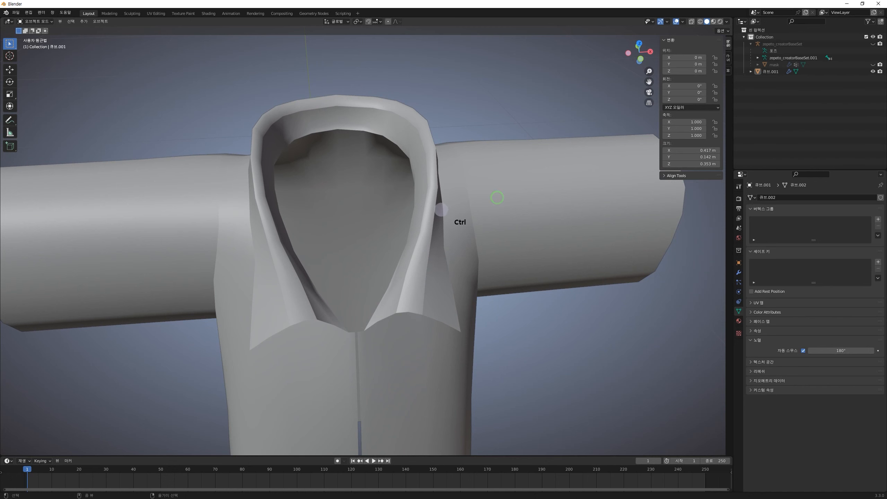
key(ctrl+z)
key(ctrl+z)
Clear the sharp marking from the inner lengthwise edge loop of the collar fold and check the shading
alt+click(405, 287)
right_click(404, 287)
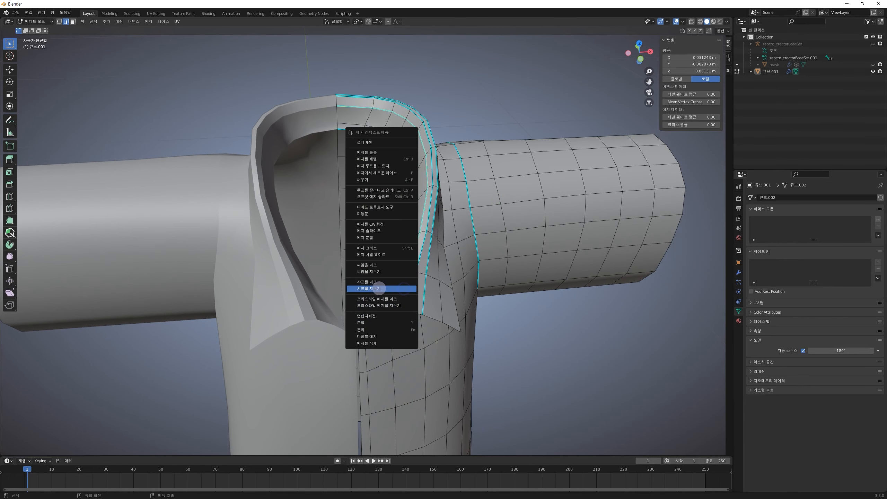
click(380, 288)
key(Tab)
middle_drag(483, 168, 433, 220)
middle_drag(513, 275, 470, 279)
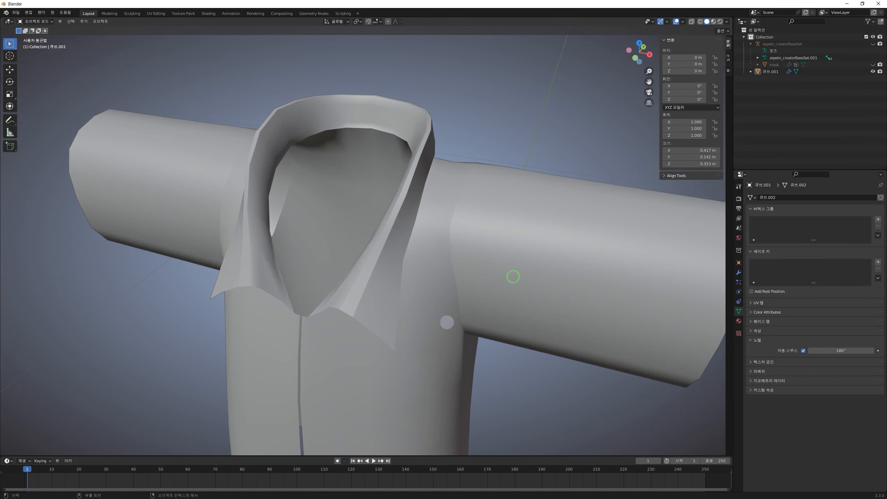
shift+middle_drag(433, 327, 420, 244)
scroll(423, 241, down, 1)
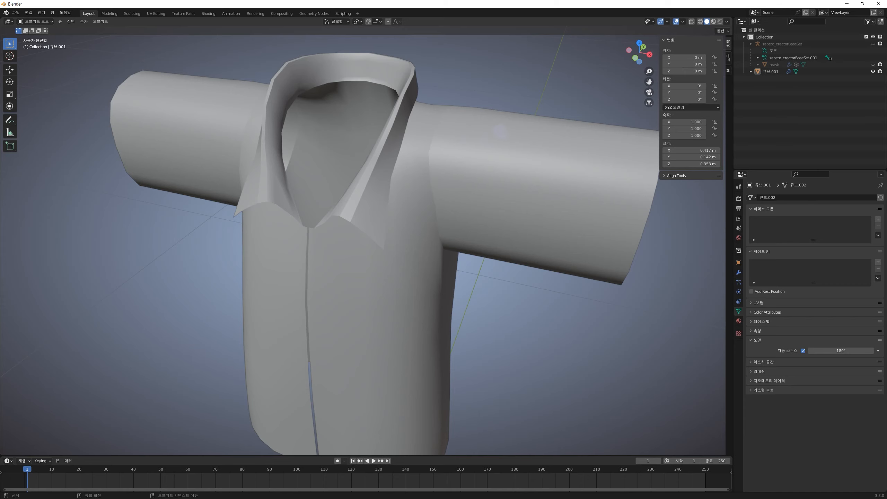
Move the single neckline vertex beside the top of the front opening slightly downward
scroll(316, 241, up, 4)
middle_drag(304, 236, 328, 202)
click(305, 198)
scroll(311, 198, down, 3)
scroll(311, 198, up, 2)
shift+middle_drag(348, 251, 363, 221)
scroll(356, 203, down, 2)
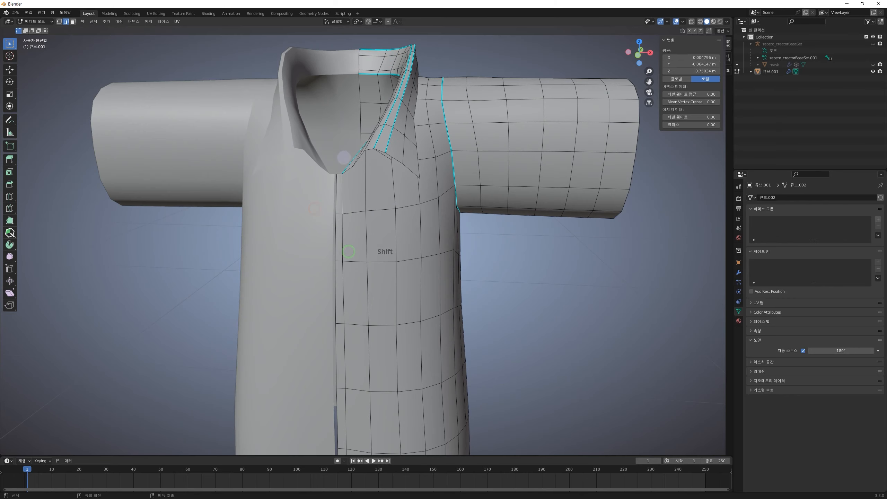
middle_drag(349, 252, 362, 222)
key(1)
click(365, 141)
key(g)
click(365, 154)
middle_drag(374, 195, 435, 259)
key(Tab)
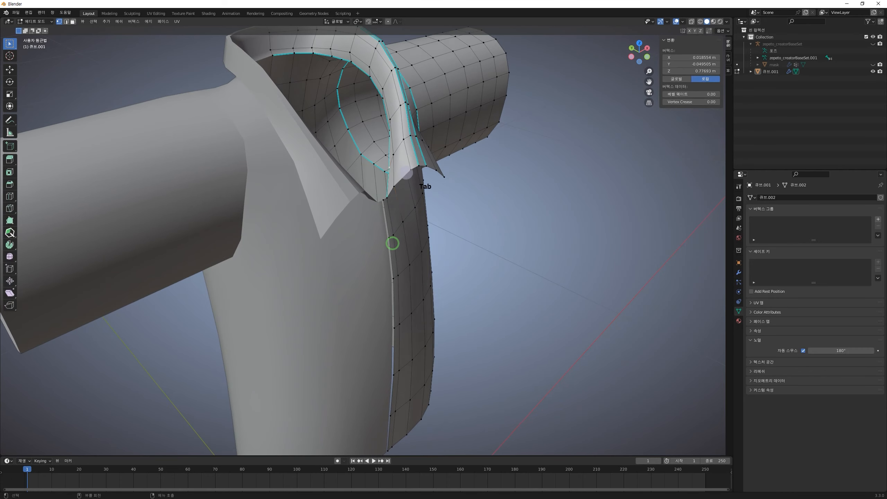
key(Tab)
scroll(405, 169, up, 2)
shift+middle_drag(403, 166, 416, 189)
click(400, 176)
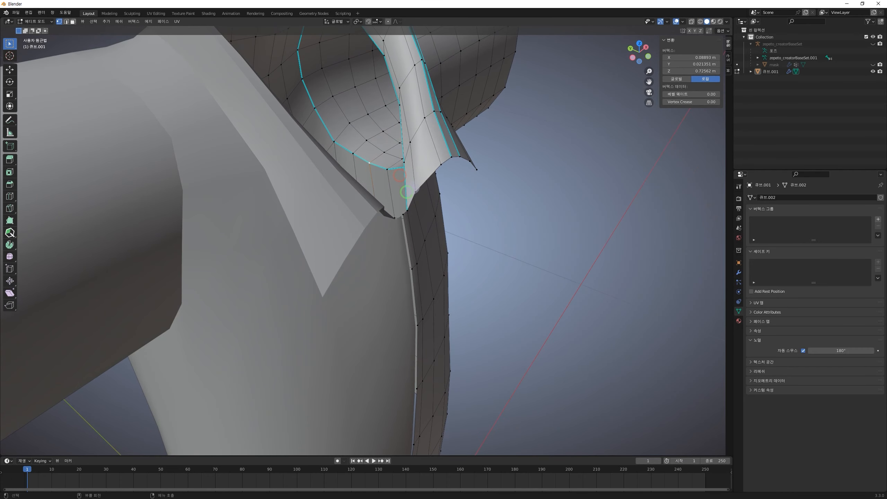
key(k)
key(Escape)
Examine the whole shirt and its collar from the front in object mode
scroll(588, 266, down, 6)
middle_drag(572, 261, 453, 232)
middle_drag(452, 266, 475, 267)
key(Tab)
scroll(479, 267, down, 2)
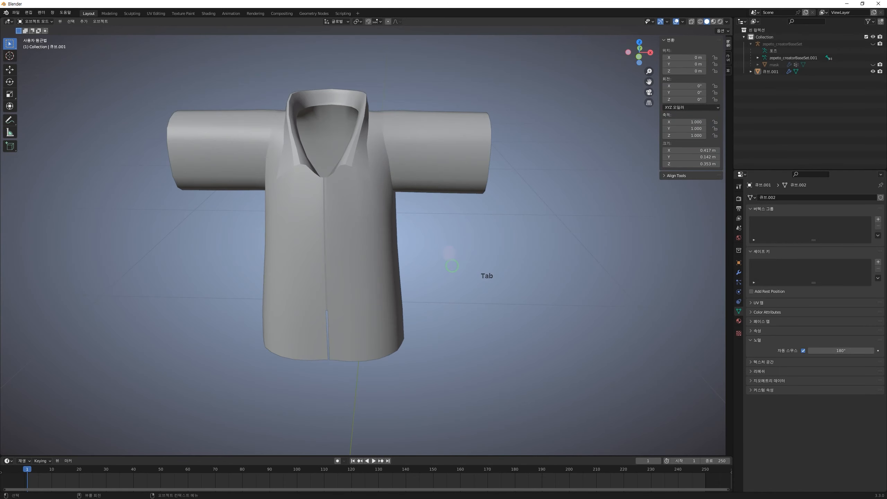
click(336, 219)
scroll(320, 264, up, 2)
shift+middle_drag(409, 253, 371, 327)
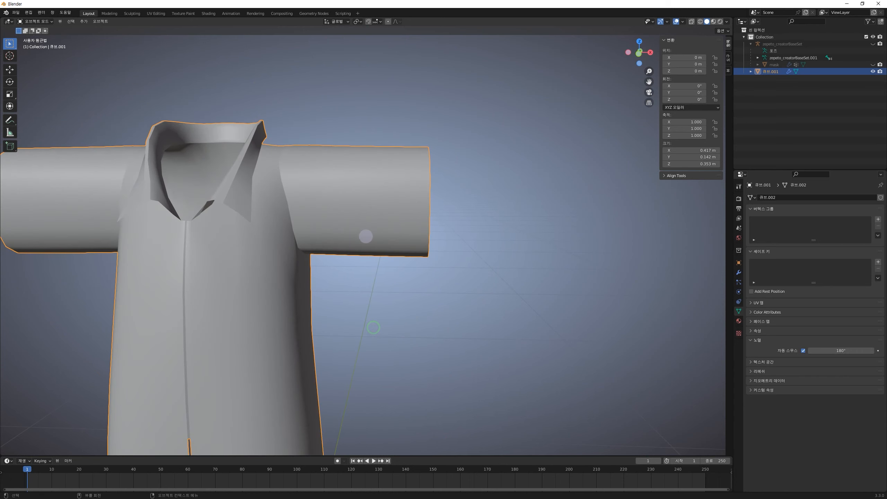
Extrude the edge loop at the sleeve opening about 0.001 m along X and scale it by 1.04
key(KP_1)
click(283, 267)
key(Tab)
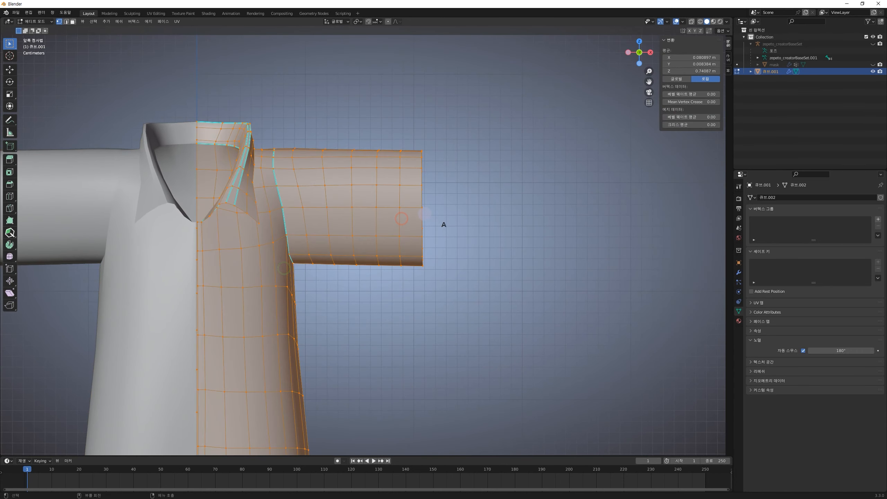
key(alt+a)
alt+click(425, 215)
scroll(452, 211, up, 1)
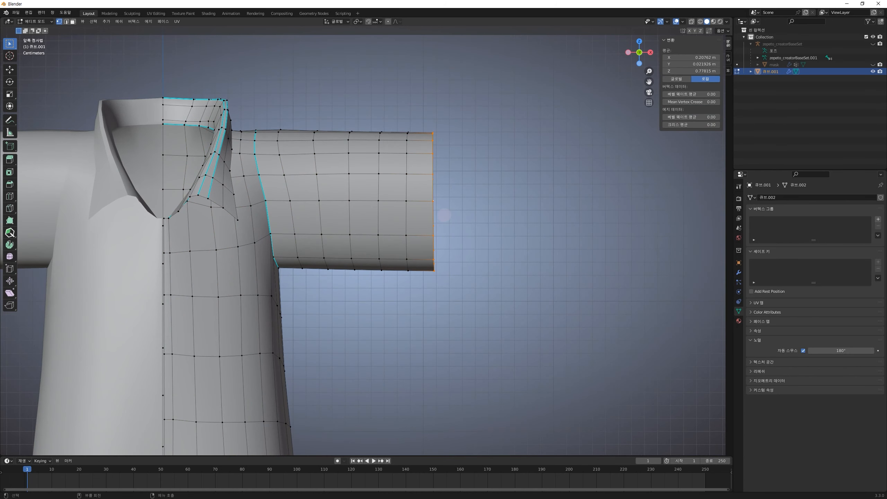
key(e)
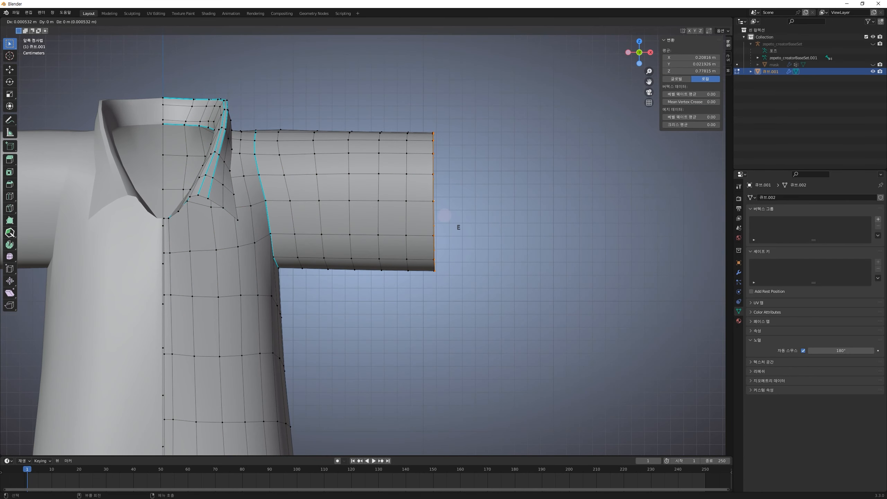
click(445, 215)
key(s)
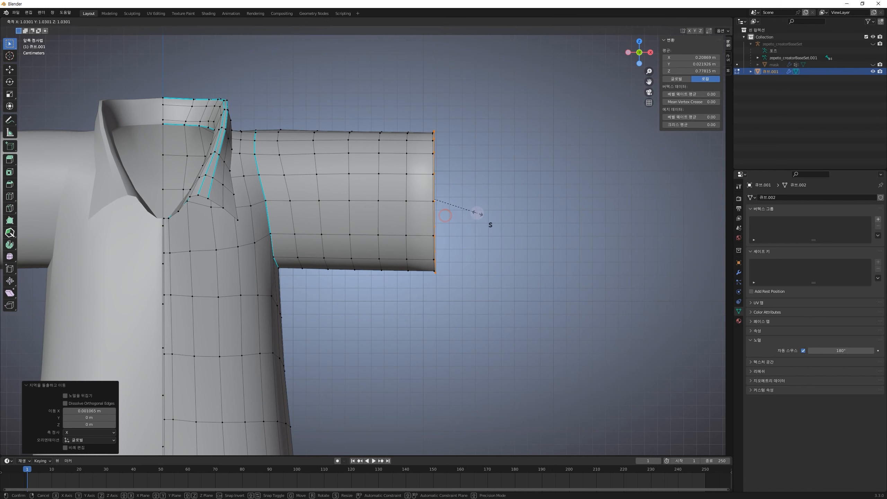
click(478, 212)
Extrude the enlarged sleeve-end loop outward about 0.033 m along X to form a cuff
key(g)
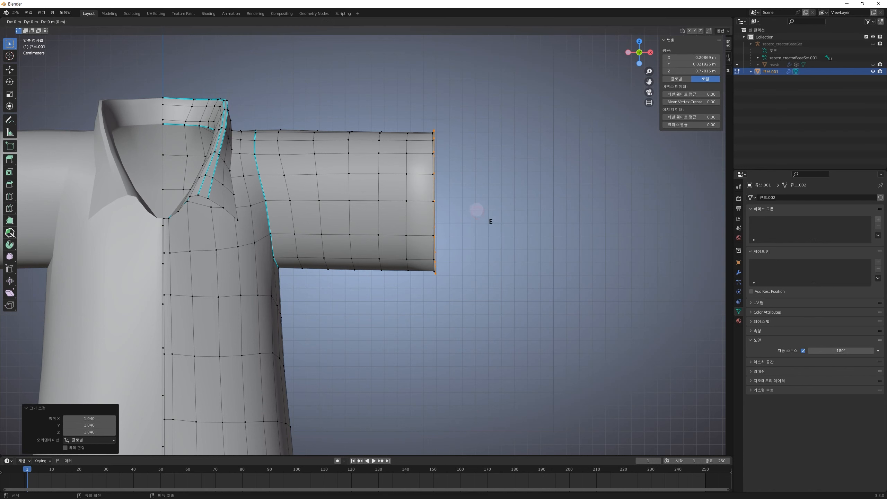
key(x)
click(519, 211)
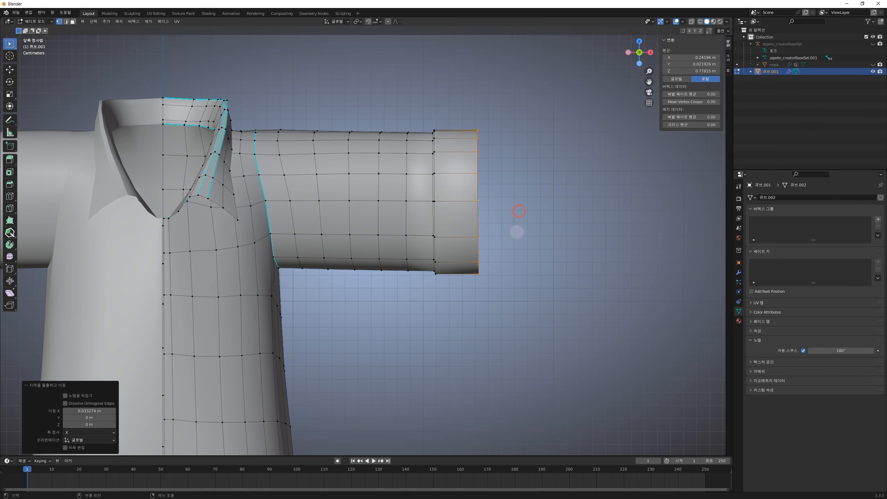
Mark the edge loop where the sleeve meets the cuff as sharp
middle_drag(428, 216, 427, 211)
key(2)
alt+click(427, 212)
right_click(419, 217)
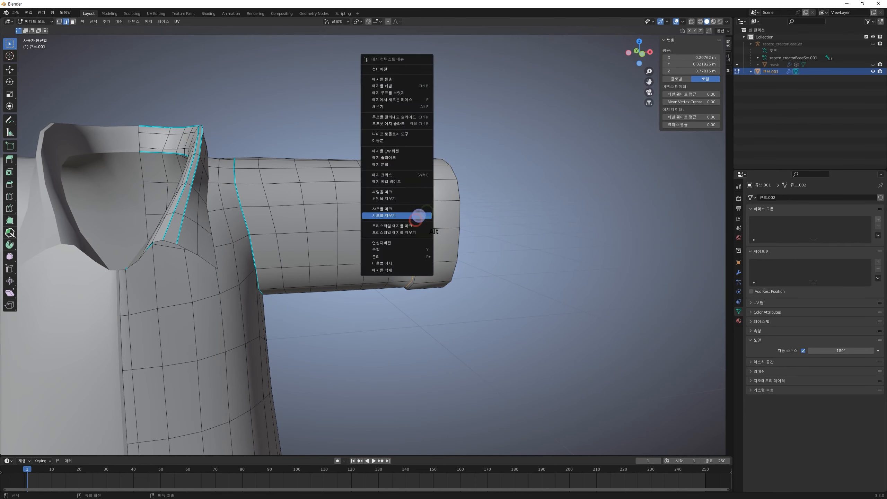
right_click(395, 214)
click(399, 212)
click(497, 218)
Examine the shirt's cuffs, collar and overall shape in object mode from the front and sides
key(Tab)
middle_drag(496, 217, 506, 231)
scroll(401, 196, up, 2)
middle_drag(446, 232, 423, 225)
scroll(462, 216, down, 3)
shift+middle_drag(316, 265, 392, 263)
shift+middle_drag(393, 263, 420, 224)
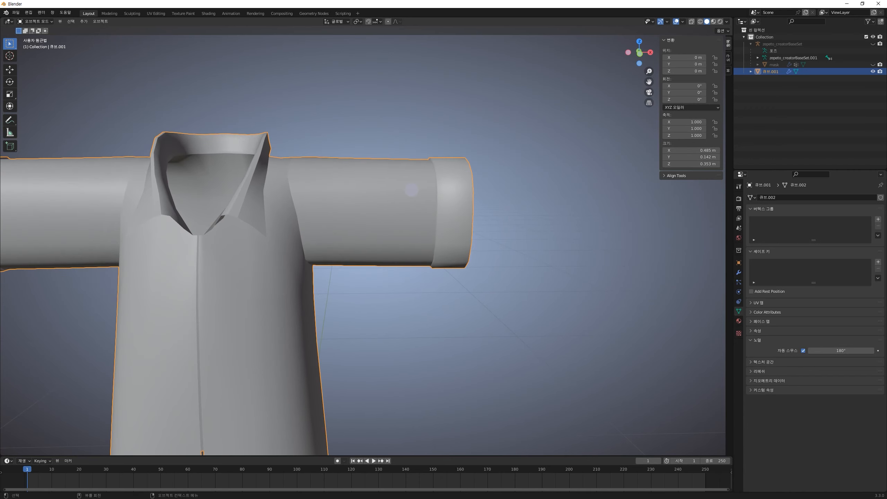
scroll(460, 223, down, 3)
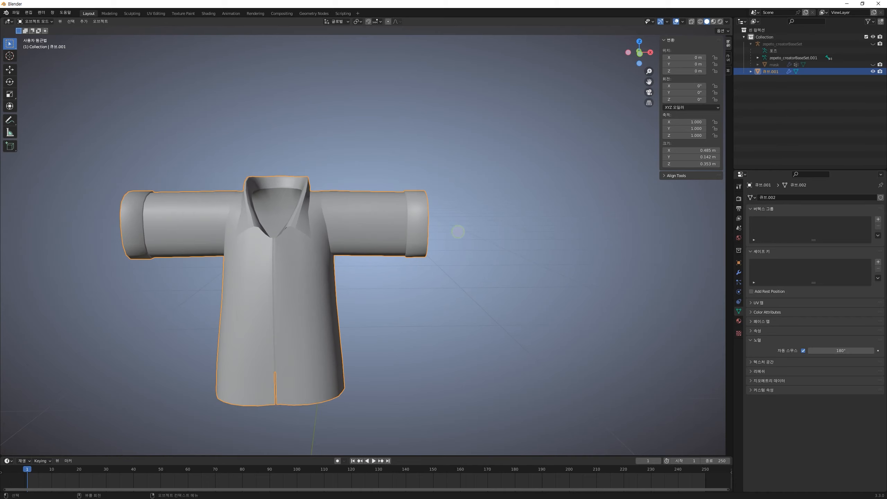
scroll(390, 299, up, 3)
shift+middle_drag(380, 289, 428, 220)
middle_drag(428, 219, 515, 208)
scroll(376, 228, down, 4)
scroll(377, 138, up, 4)
shift+middle_drag(341, 121, 370, 232)
Try moving the neckline edges beneath the back of the collar, then undo the move
key(Tab)
middle_drag(233, 213, 326, 204)
shift+middle_drag(572, 165, 492, 188)
middle_drag(438, 201, 302, 177)
shift+middle_drag(302, 177, 453, 210)
scroll(348, 201, up, 2)
click(309, 196)
shift+click(405, 189)
key(g)
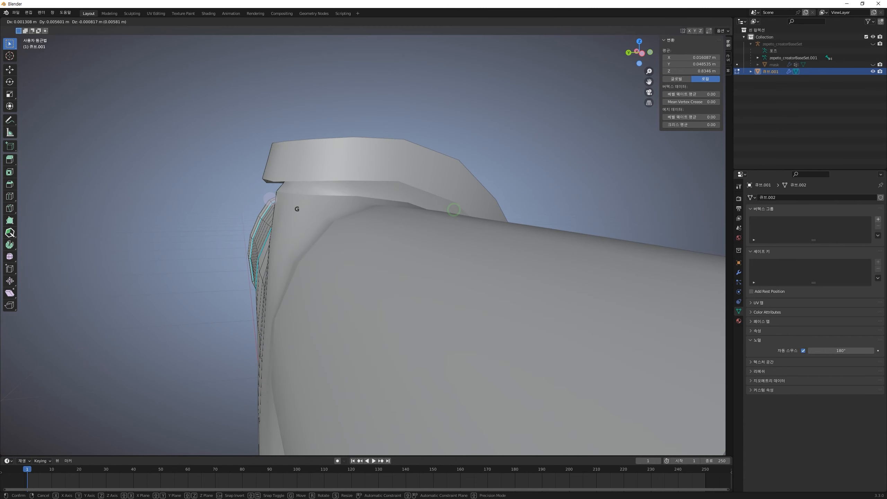
click(274, 197)
middle_drag(351, 224, 420, 224)
key(ctrl+z)
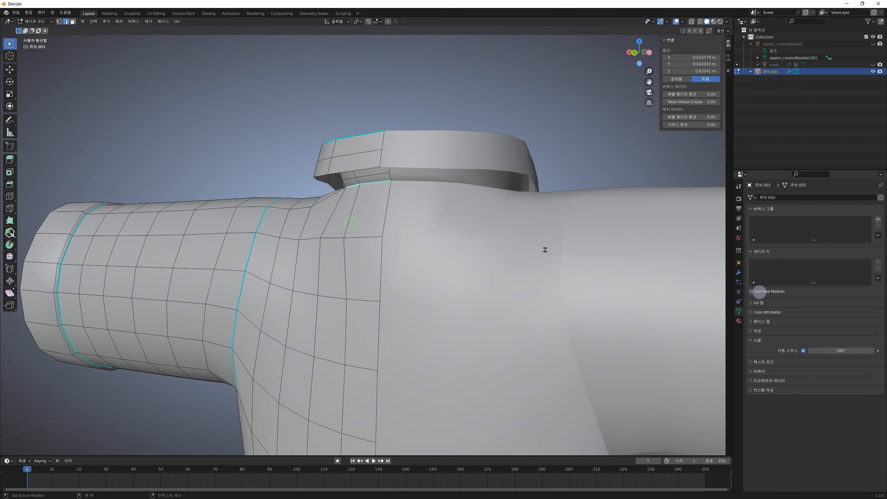
Open the mirror modifier's settings and move the neckline edges beneath the back of the collar
click(739, 276)
middle_drag(559, 255, 496, 262)
scroll(349, 236, up, 2)
shift+middle_drag(295, 217, 418, 212)
key(g)
click(311, 229)
Nudge individual neckline vertices at the base of the back collar, the last one about 0.002 m along X
click(375, 201)
click(439, 202)
key(g)
click(419, 190)
click(402, 202)
key(g)
click(419, 215)
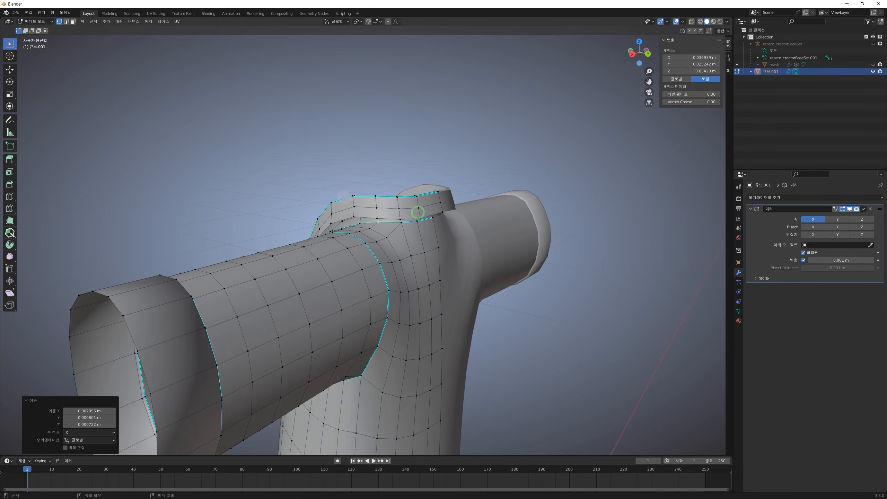
Select a short path of vertices at the collar's base near the shoulder and move it
click(440, 212)
ctrl+click(438, 212)
mouse_move(437, 213)
middle_down()
mouse_move(402, 231)
mouse_move(448, 221)
middle_up()
key(g)
click(415, 223)
Select the vertex path along the collar's base over the shoulder, then move and slightly rotate it to fit beneath the collar
click(320, 226)
ctrl+click(282, 265)
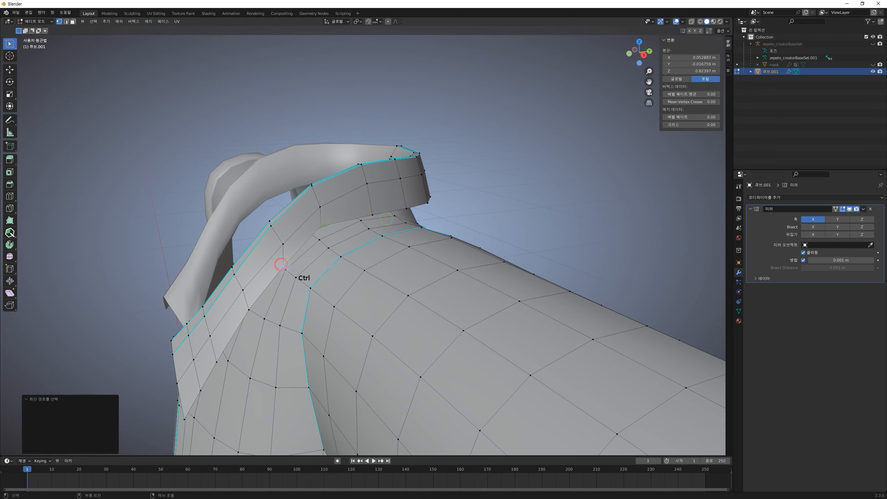
middle_drag(284, 258, 307, 256)
key(g)
click(350, 256)
middle_drag(386, 231, 370, 210)
key(r)
click(373, 202)
key(g)
click(347, 220)
Move the single shoulder vertex beside the collar's outer front edge by about 0.002 m
middle_drag(347, 219, 357, 253)
click(352, 266)
key(g)
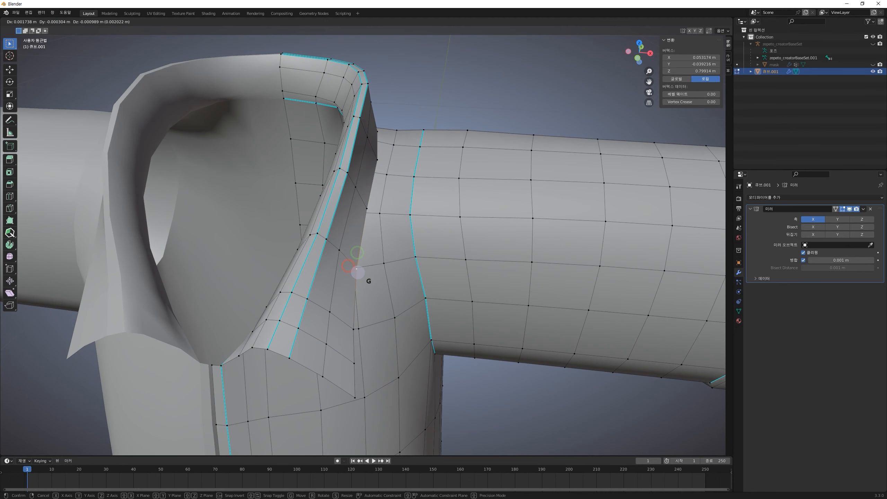
click(357, 271)
Examine the mesh of the collar, shoulder and sleeve from the front and back
click(458, 100)
middle_drag(447, 175, 343, 183)
scroll(343, 184, down, 2)
middle_drag(428, 198, 419, 241)
key(Tab)
key(Tab)
middle_drag(461, 297, 510, 218)
click(407, 239)
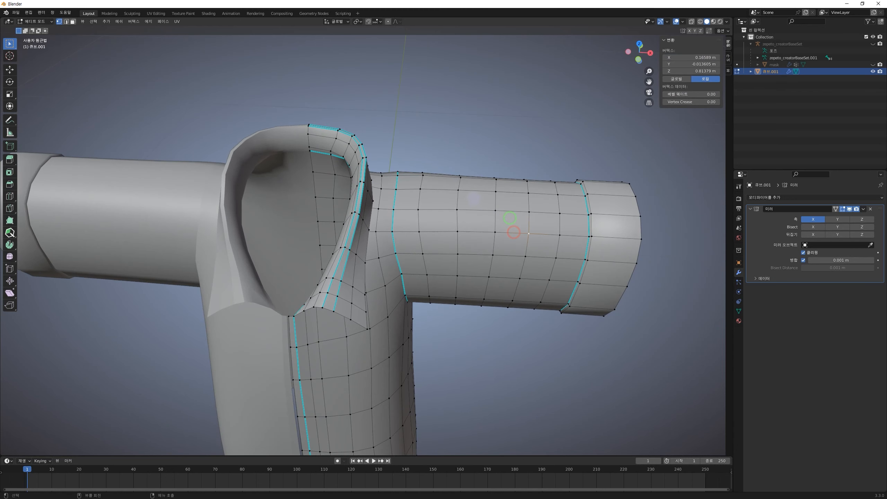
key(3)
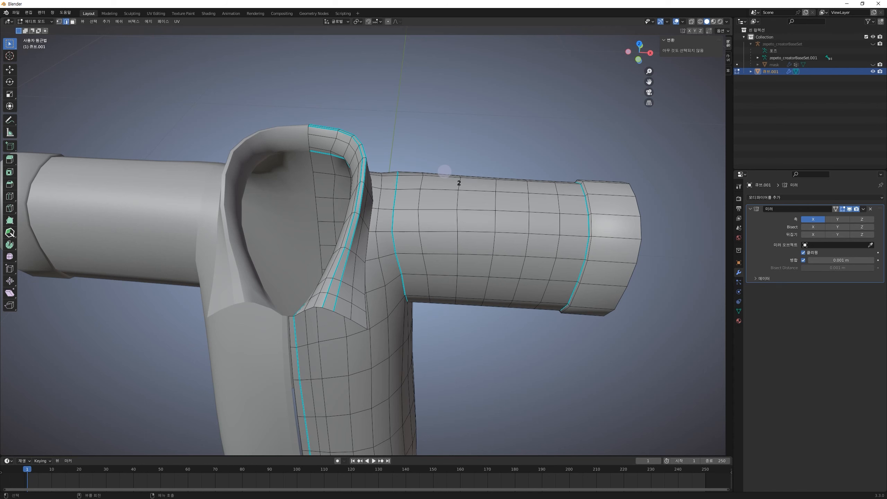
middle_drag(467, 172, 455, 221)
key(2)
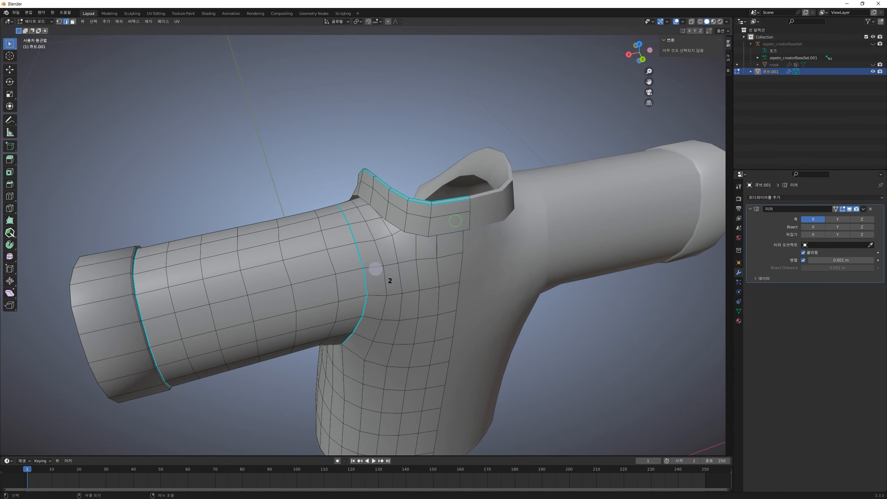
click(285, 276)
key(1)
middle_drag(293, 301, 310, 281)
shift+middle_drag(378, 219, 401, 227)
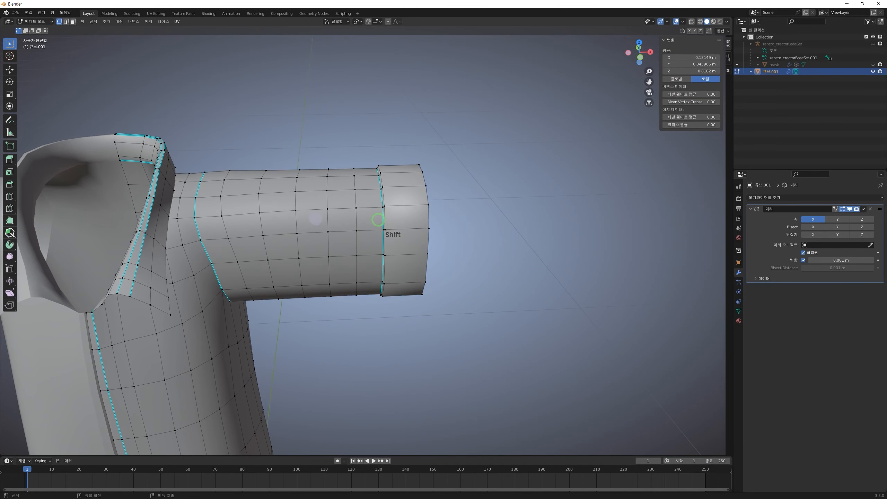
scroll(338, 224, up, 2)
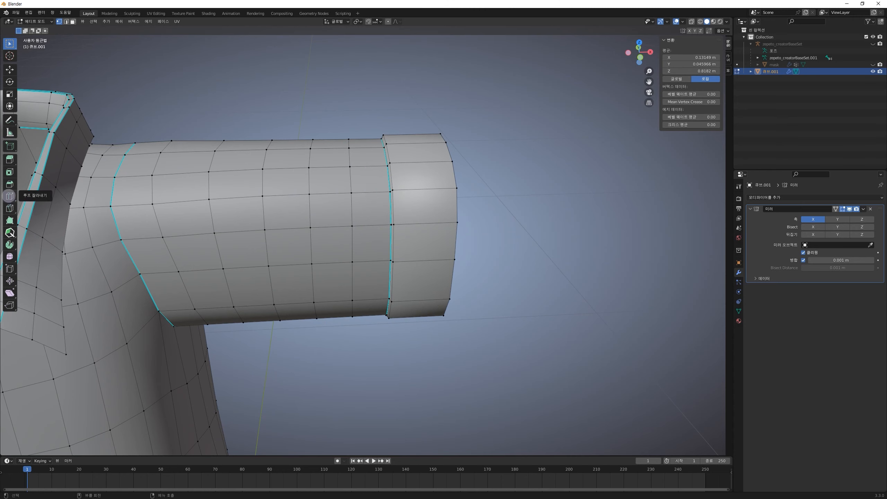
Add one centred edge loop around the middle of the sleeve cuff
click(452, 188)
shift+middle_drag(431, 211, 376, 206)
scroll(395, 200, up, 2)
key(ctrl+r)
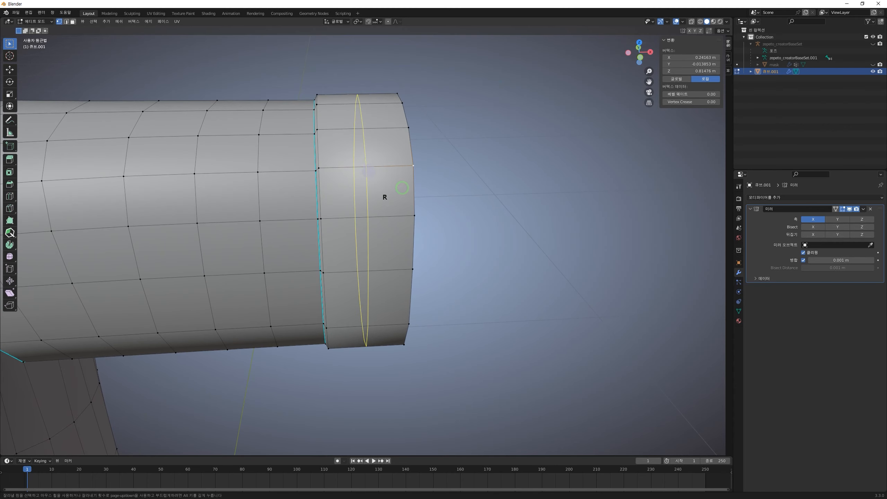
click(368, 163)
right_click(368, 163)
Mark the raised edge loop at the cuff's inner end as sharp and check the shading in object mode
middle_drag(337, 210, 358, 218)
alt+click(326, 185)
key(2)
right_click(339, 193)
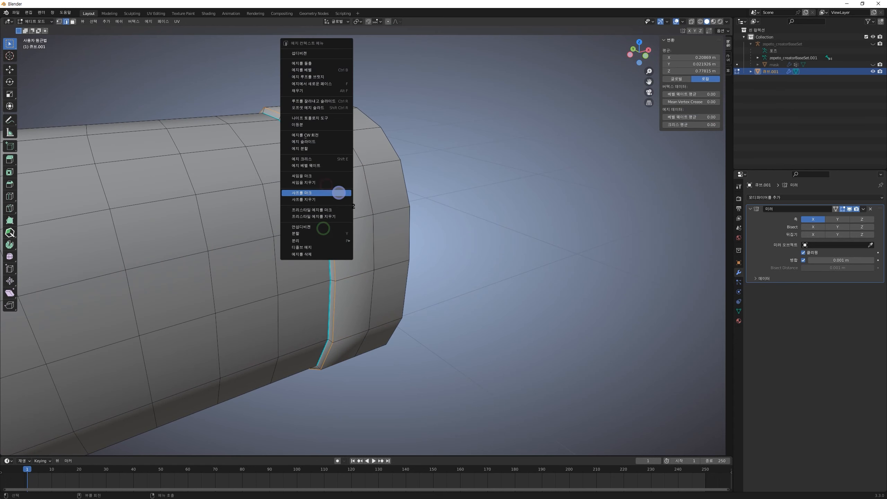
right_click(337, 189)
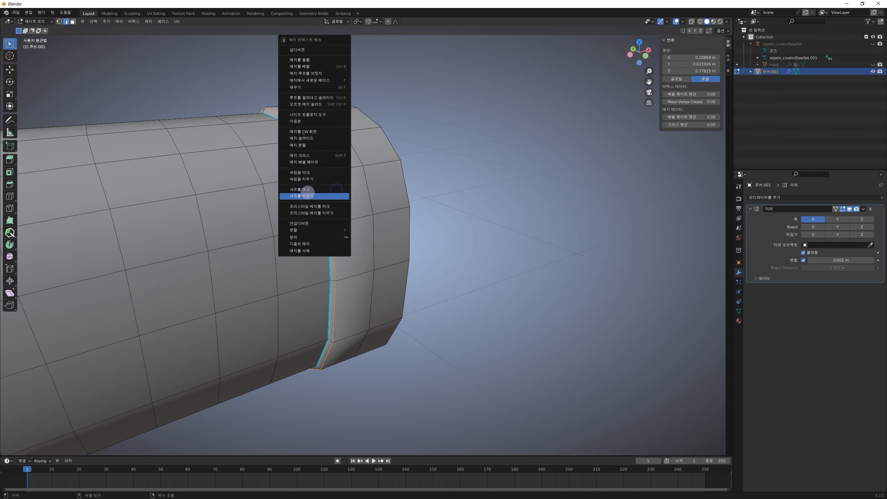
click(324, 189)
right_click(315, 187)
click(311, 187)
click(475, 182)
middle_drag(480, 216, 334, 210)
key(Tab)
key(Tab)
Clear the sharp mark from the raised edge loop at the cuff's inner end
alt+click(328, 191)
right_click(328, 191)
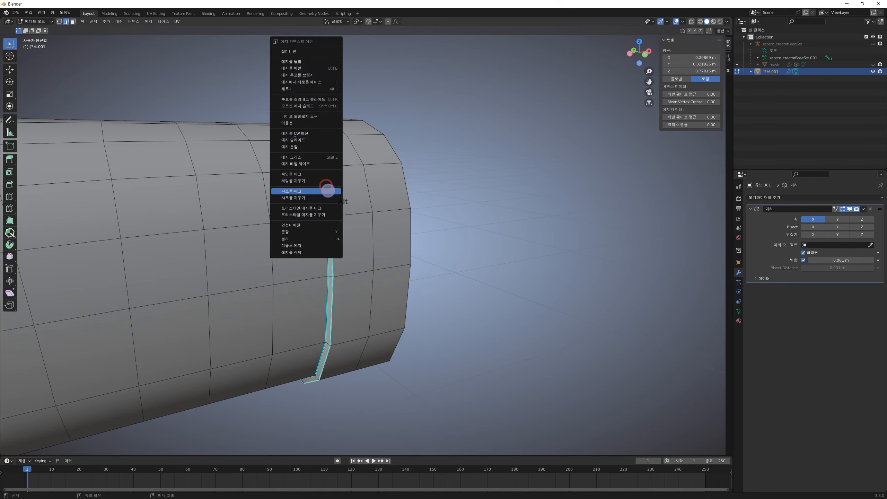
click(310, 199)
middle_drag(353, 182, 340, 150)
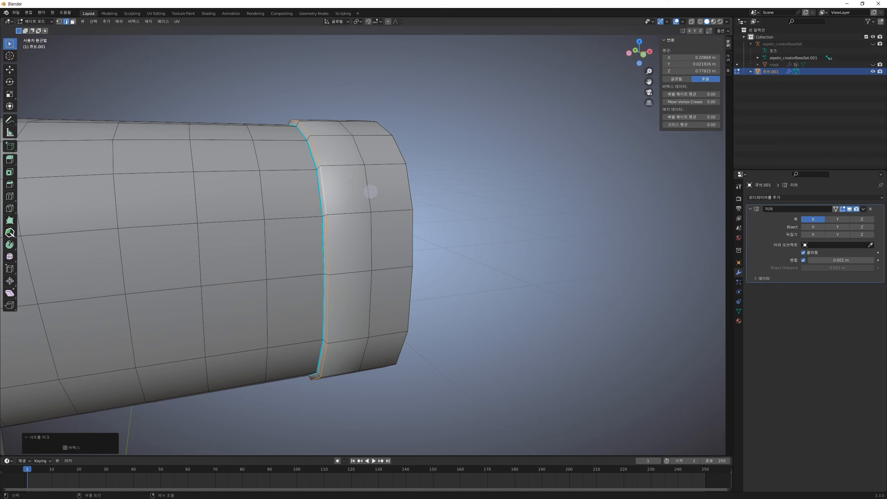
Try a narrow bevel on the raised edge loop at the cuff's inner end
middle_drag(405, 281, 417, 282)
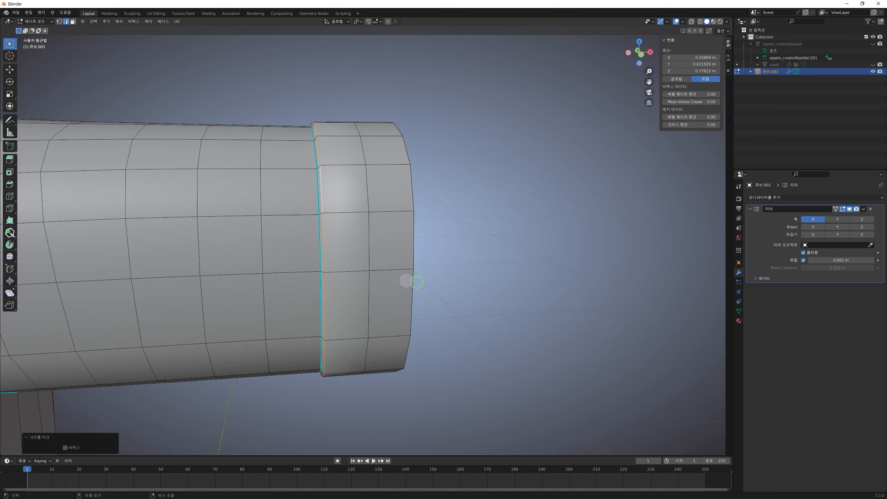
key(ctrl+b)
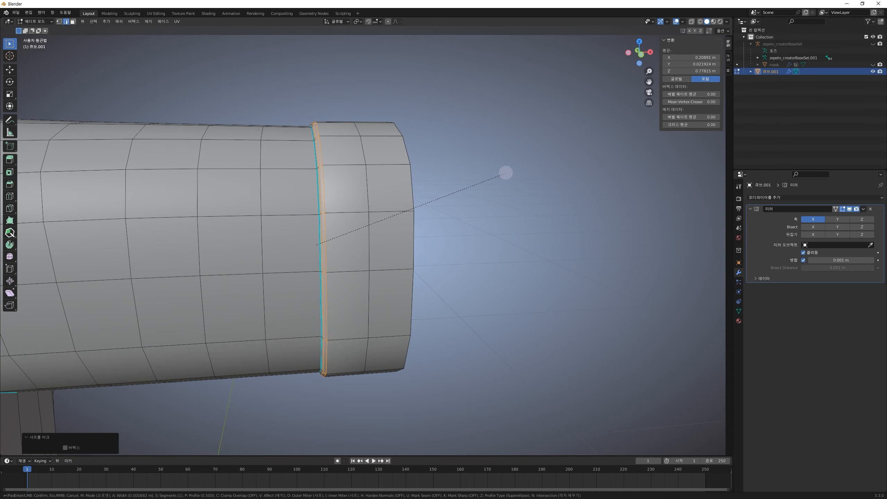
click(506, 173)
Examine the bevelled cuff and the rest of the shirt in object mode
key(Tab)
middle_drag(426, 177, 413, 210)
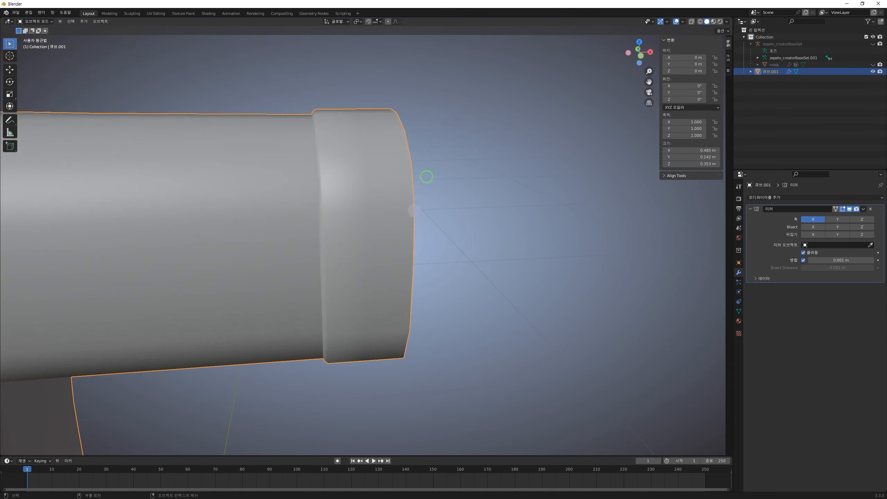
middle_drag(276, 222, 410, 248)
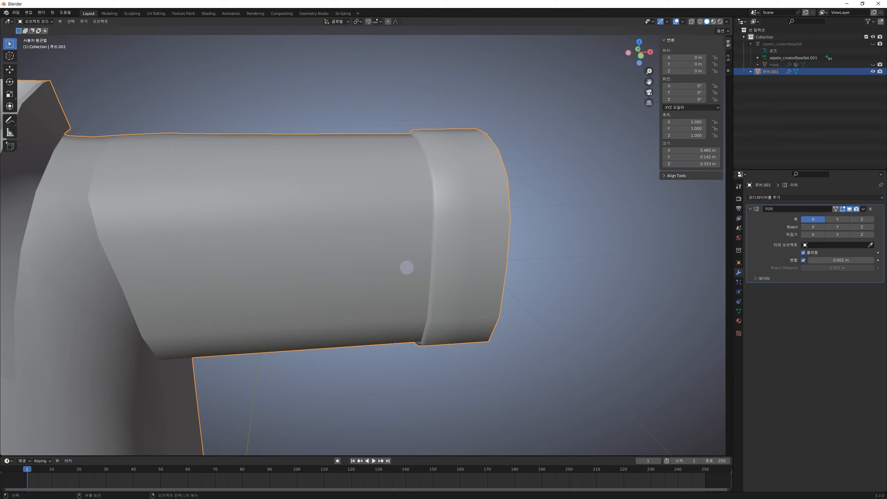
scroll(308, 204, down, 1)
shift+middle_drag(287, 210, 434, 166)
scroll(280, 238, down, 1)
scroll(272, 244, down, 1)
shift+middle_drag(266, 253, 359, 175)
shift+middle_drag(387, 246, 378, 200)
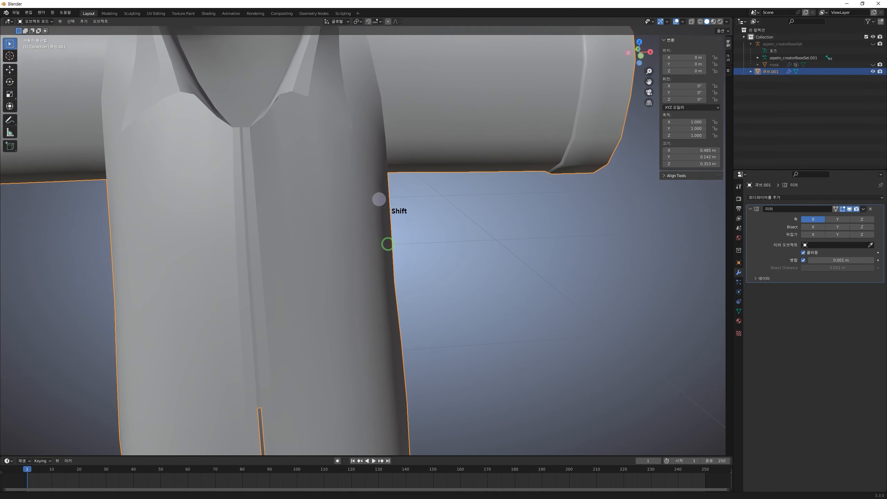
scroll(371, 263, down, 3)
shift+middle_drag(392, 277, 406, 271)
Undo the bevel on the cuff's edge loop
key(Tab)
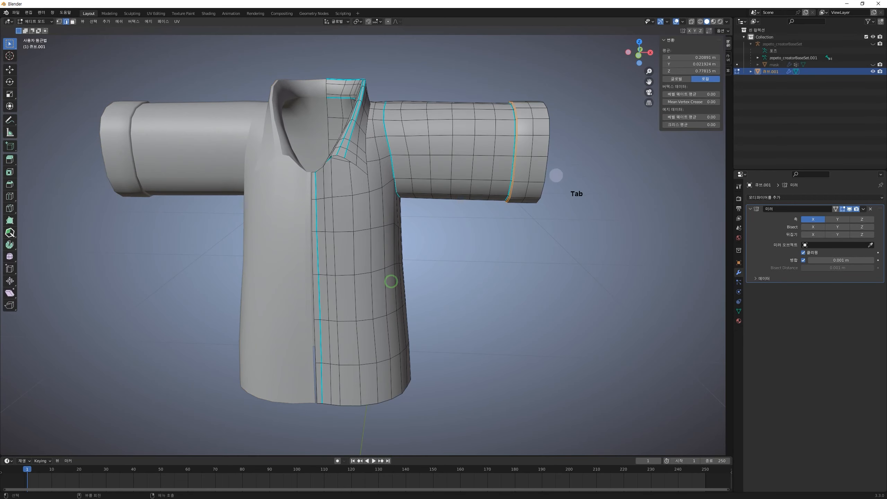
key(ctrl+z)
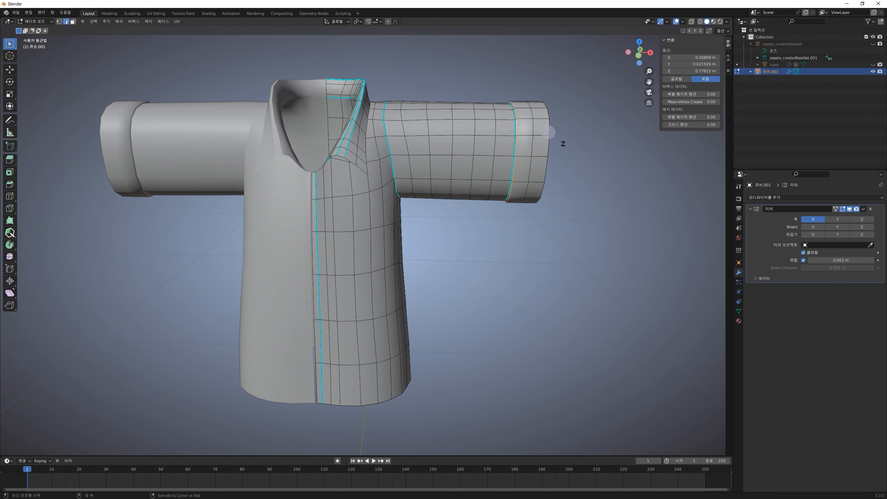
right_click(549, 132)
Mark the raised edge loop at the cuff's inner end as sharp again
scroll(604, 168, up, 2)
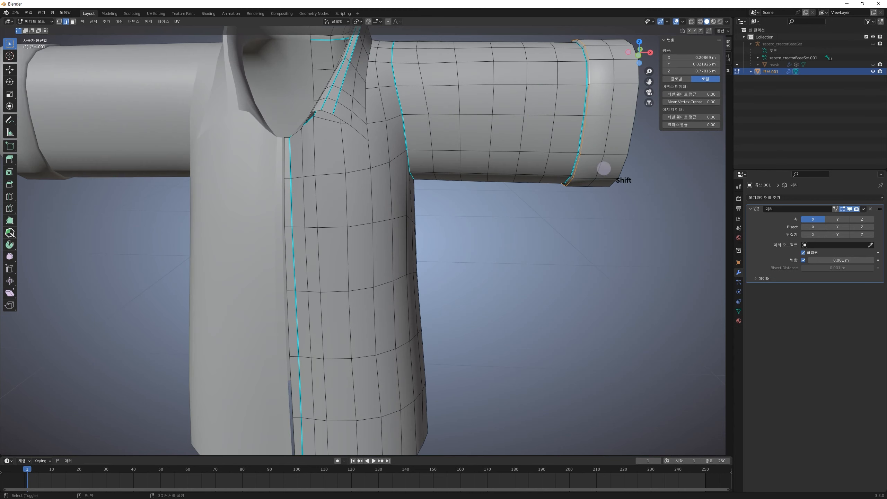
scroll(605, 169, down, 3)
scroll(604, 168, up, 3)
right_click(487, 172)
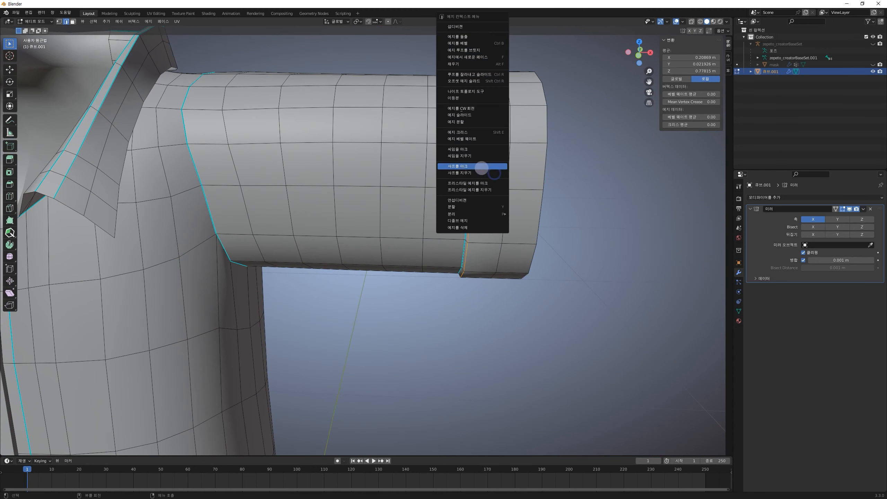
click(479, 167)
scroll(571, 241, down, 2)
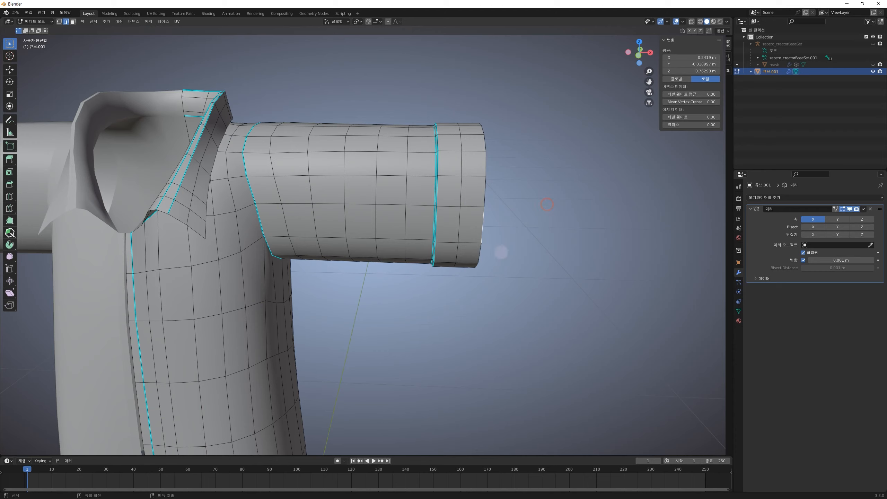
Examine the shirt with its sharp cuff edges in object mode from the front and sides
key(Tab)
click(504, 262)
shift+middle_drag(341, 278, 443, 235)
scroll(442, 236, down, 3)
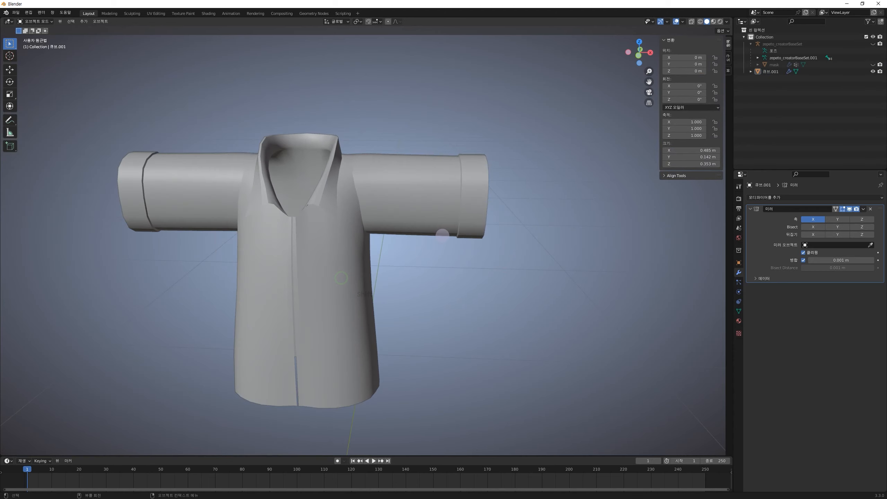
scroll(442, 235, down, 1)
scroll(443, 236, down, 1)
middle_drag(443, 235, 359, 262)
click(350, 256)
middle_drag(331, 290, 471, 265)
middle_drag(471, 267, 370, 273)
scroll(349, 245, up, 1)
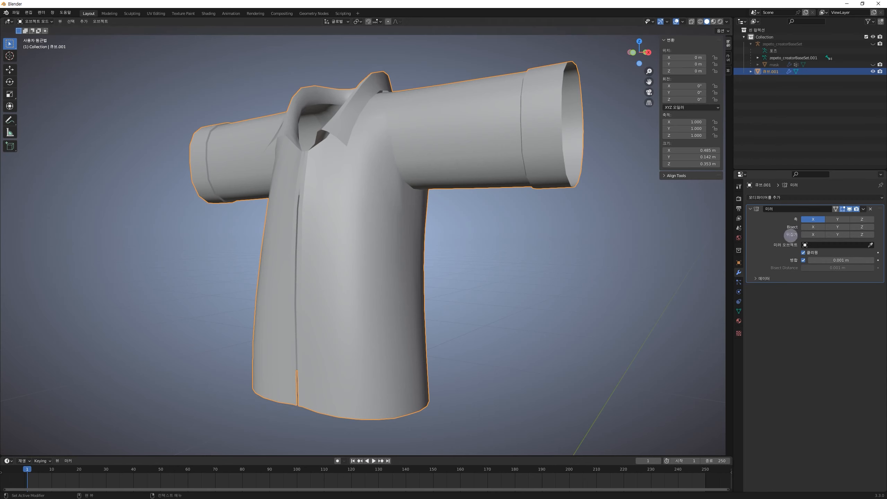
middle_drag(423, 243, 458, 264)
scroll(485, 240, up, 2)
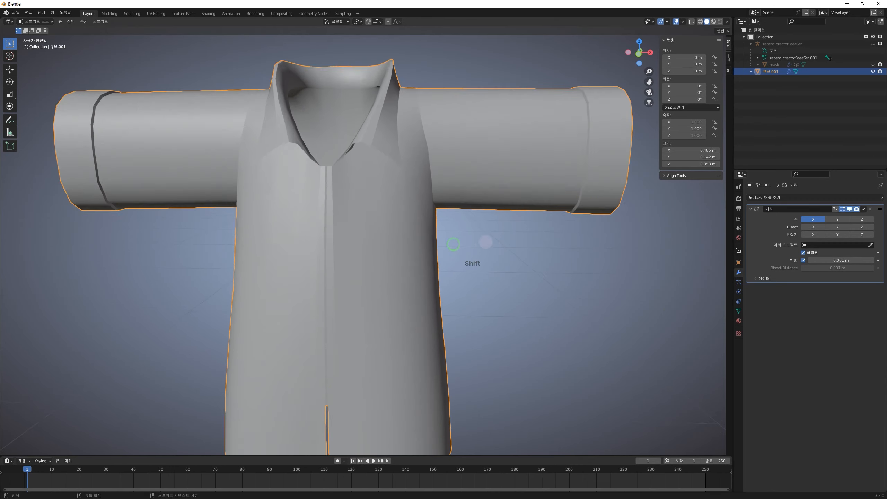
Enter edit mode and move one half's inner edge loop at the front opening toward the shirt's centre
key(Tab)
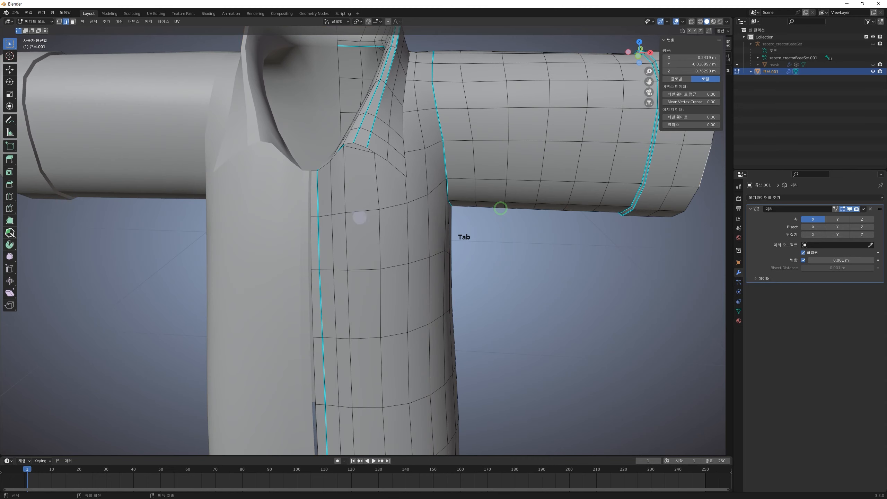
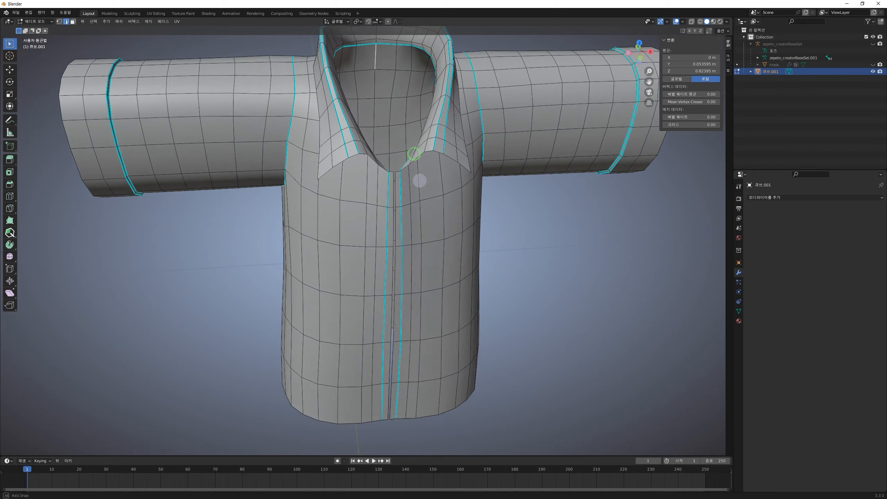
alt+click(414, 217)
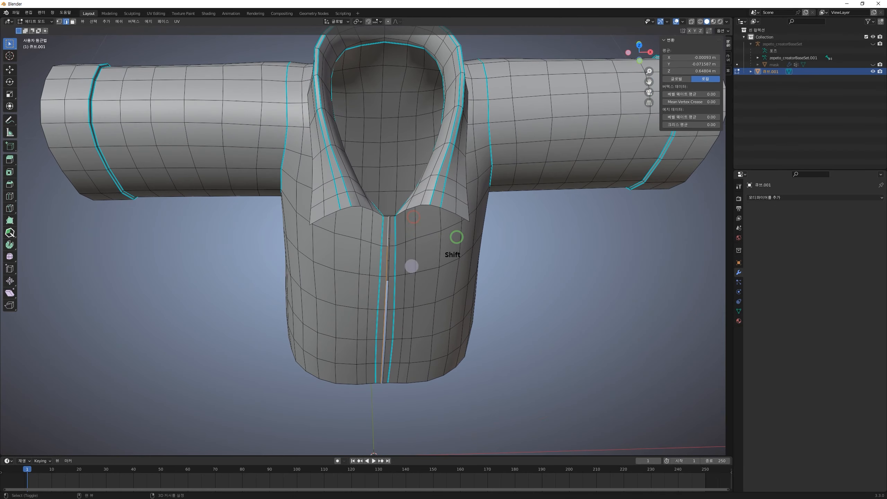
scroll(404, 240, up, 2)
scroll(398, 213, up, 1)
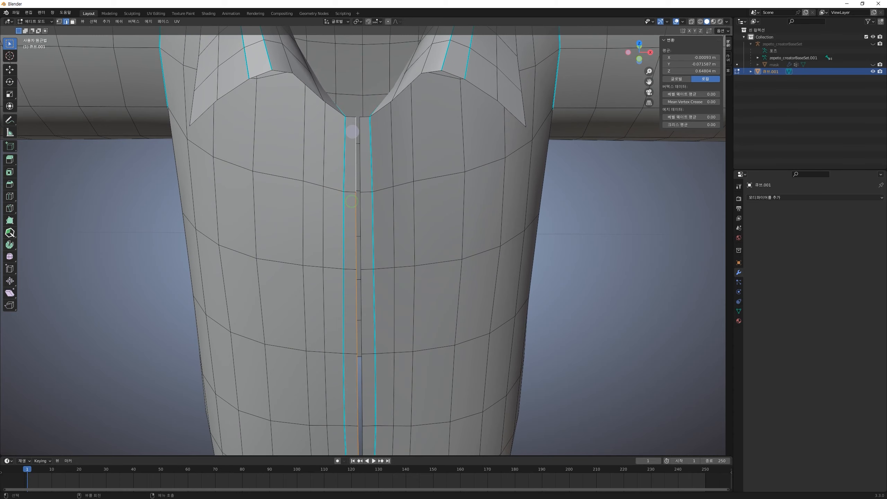
scroll(360, 242, down, 4)
middle_drag(370, 260, 414, 295)
scroll(414, 300, up, 3)
key(g)
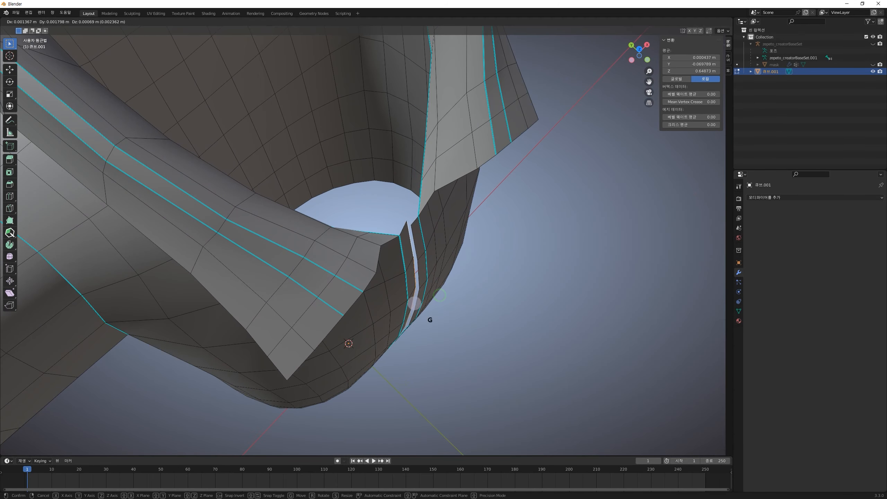
click(415, 299)
Move the other half's inner edge loop so the two sides of the front opening overlap
alt+click(418, 303)
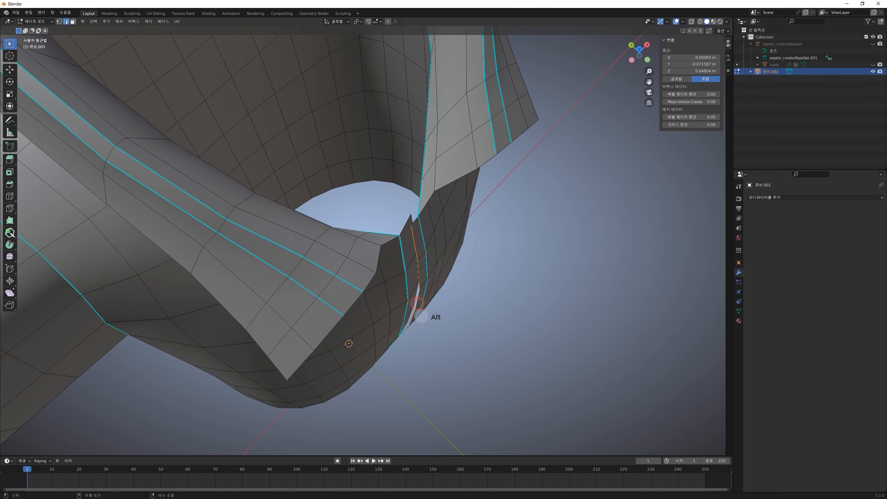
key(g)
click(418, 323)
middle_drag(457, 334, 381, 291)
shift+middle_drag(349, 289, 425, 301)
key(g)
click(399, 326)
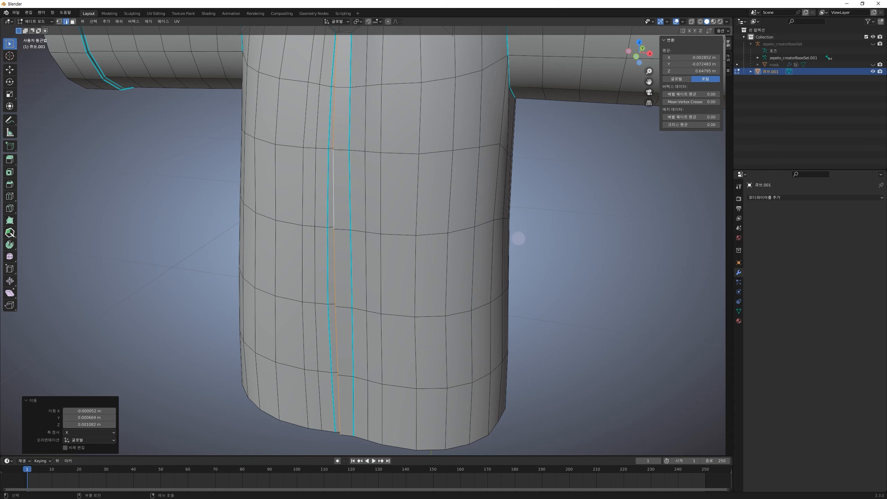
Examine the overlapping front opening in object mode
click(558, 226)
key(Tab)
scroll(559, 228, down, 2)
mouse_move(448, 236)
middle_down()
mouse_move(475, 232)
mouse_move(489, 242)
mouse_move(444, 243)
middle_up()
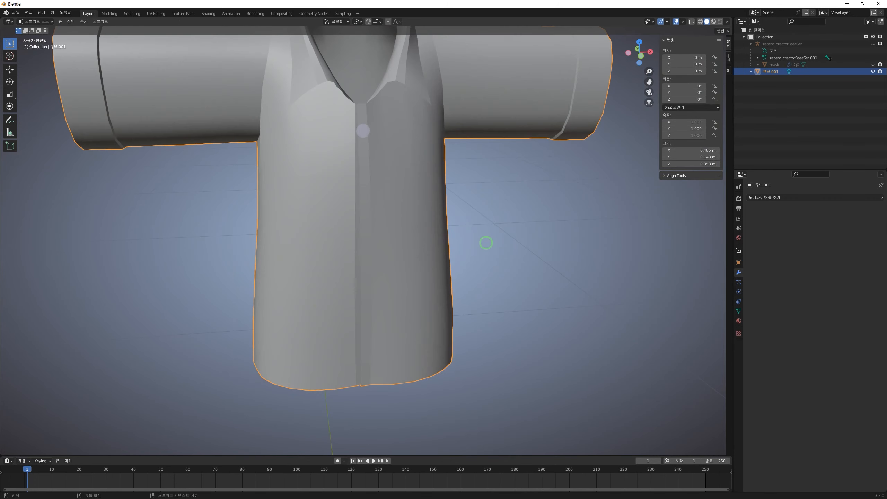
scroll(383, 189, up, 2)
middle_drag(382, 188, 362, 180)
Delete the inner vertex loops on both sides of the front opening, back to the sharp edges
key(Tab)
alt+click(362, 206)
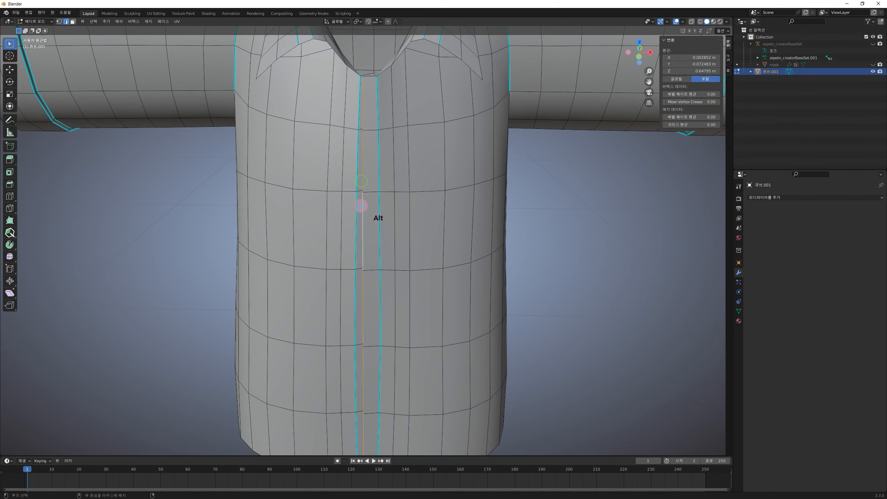
middle_drag(392, 210, 411, 235)
middle_drag(410, 235, 387, 234)
middle_drag(354, 157, 366, 162)
middle_drag(382, 215, 368, 209)
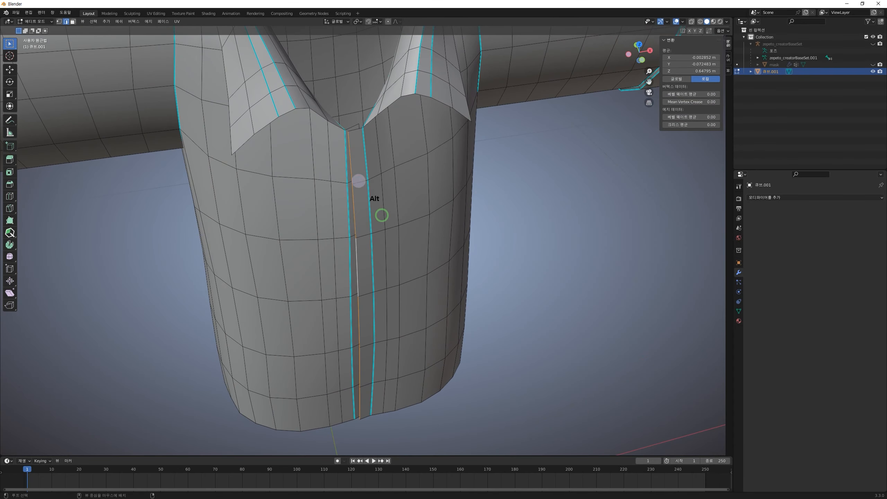
key(3)
click(359, 198)
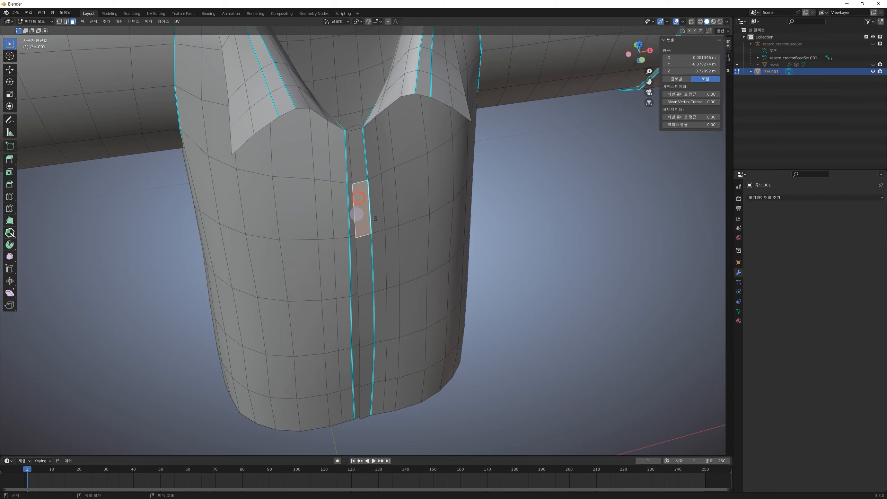
click(357, 210)
alt+click(356, 210)
middle_drag(370, 157, 401, 189)
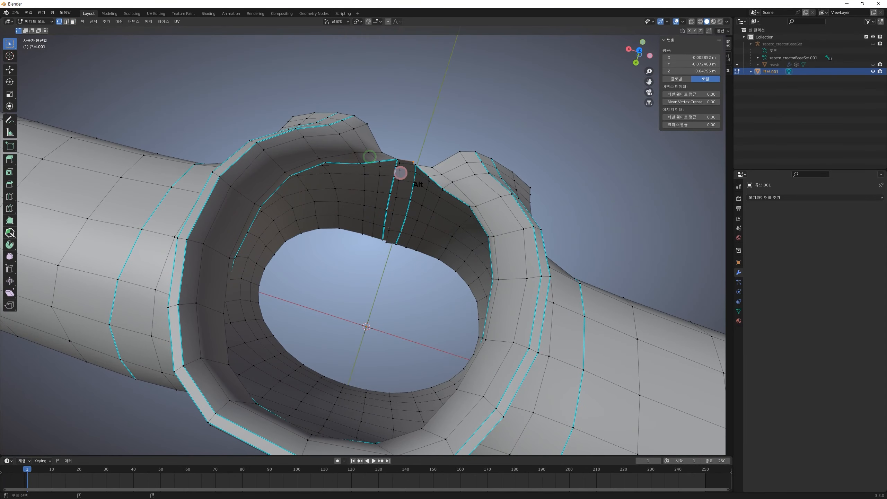
key(x)
click(438, 188)
middle_drag(493, 133, 347, 152)
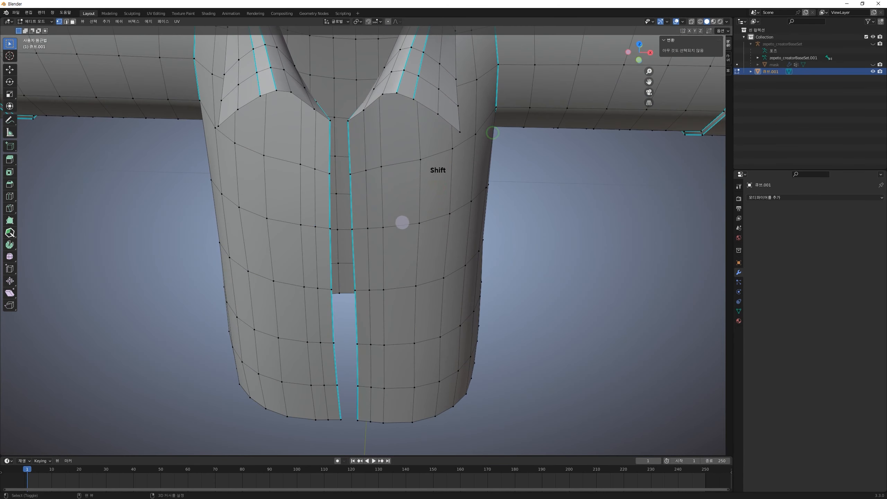
Select the sharp edges along both sides of the front opening from collar to hem and bridge the edge loops
shift+scroll(408, 220, down, 4)
scroll(402, 221, down, 2)
alt+click(365, 224)
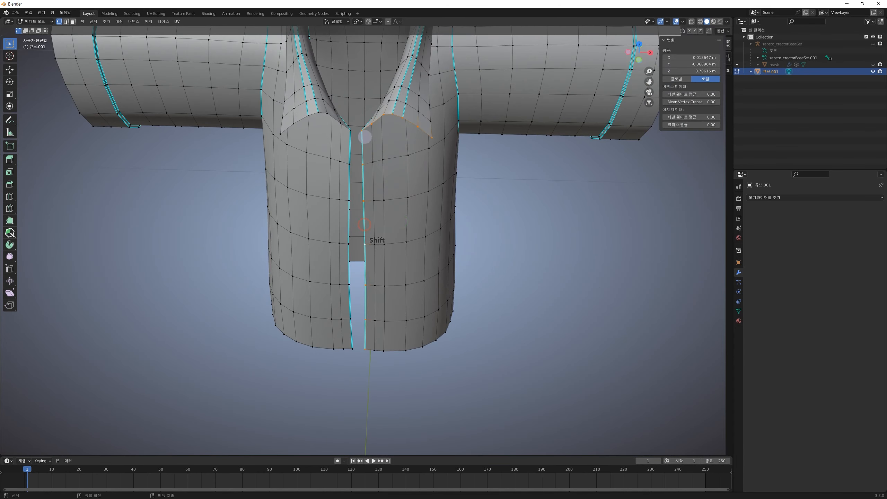
key(2)
click(363, 143)
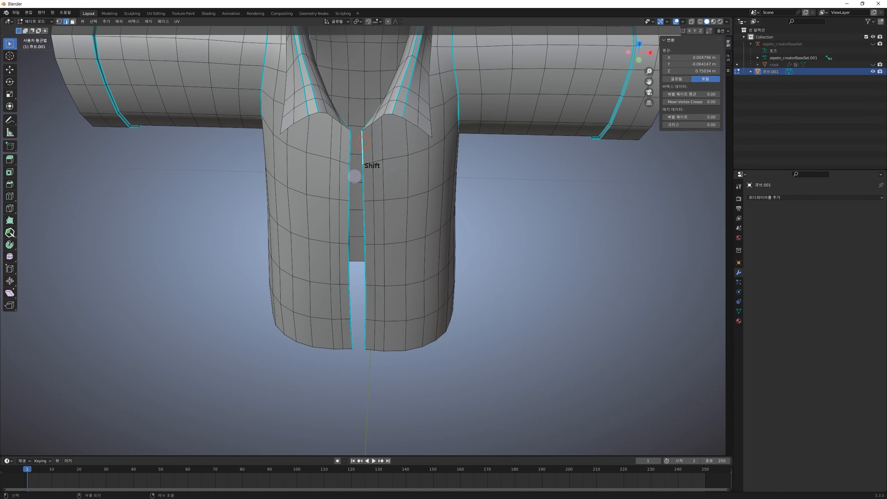
ctrl+click(362, 343)
shift+click(351, 338)
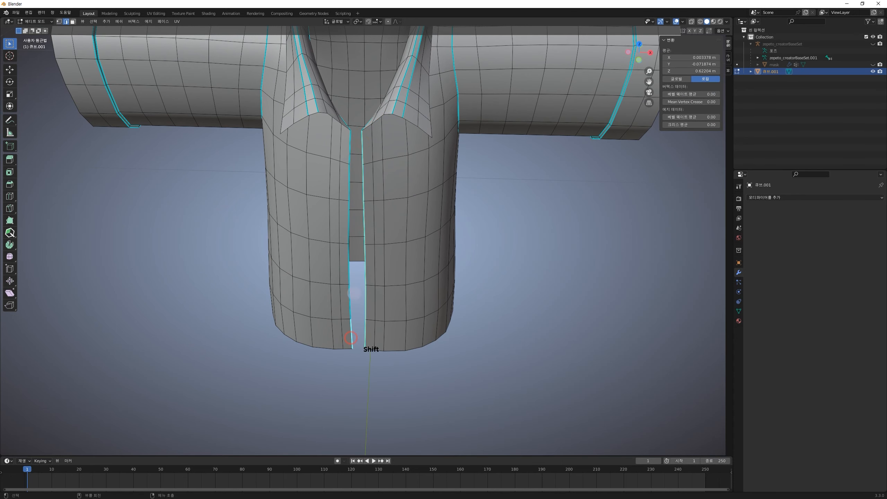
ctrl+click(350, 148)
shift+middle_drag(404, 178, 404, 187)
scroll(367, 229, up, 1)
middle_drag(389, 238, 331, 115)
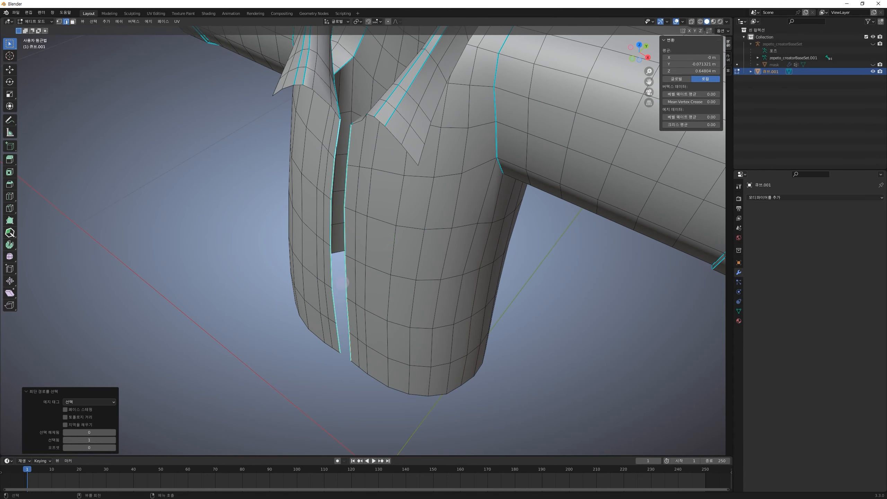
middle_drag(343, 283, 364, 255)
middle_drag(358, 186, 374, 174)
right_click(374, 176)
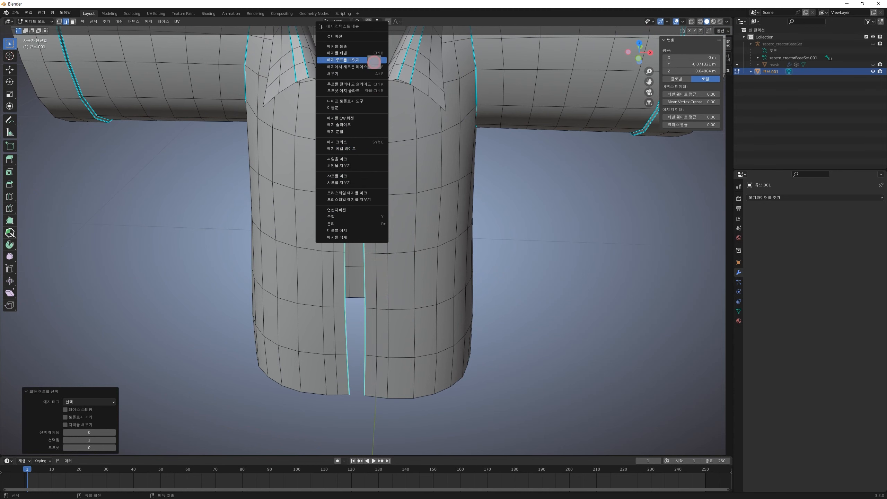
click(374, 61)
Extrude the bridged placket strip outward from the shirt front by about 0.002 m
middle_drag(415, 240, 313, 254)
key(e)
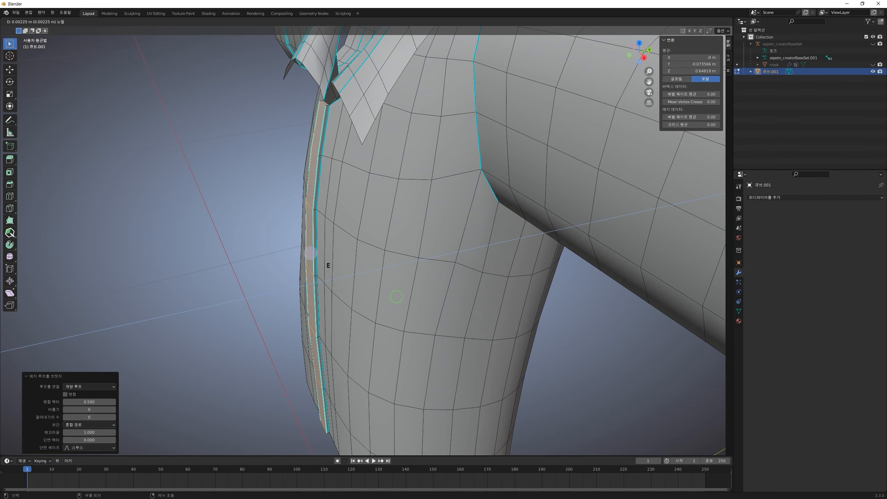
click(307, 253)
Delete the narrow faces along the side and lower end of the extruded placket strip
middle_drag(307, 252, 390, 257)
middle_drag(361, 184, 352, 194)
key(3)
click(342, 178)
middle_drag(339, 242, 397, 165)
shift+middle_drag(428, 353, 420, 218)
middle_drag(382, 310, 381, 218)
ctrl+click(381, 309)
middle_drag(392, 384, 424, 235)
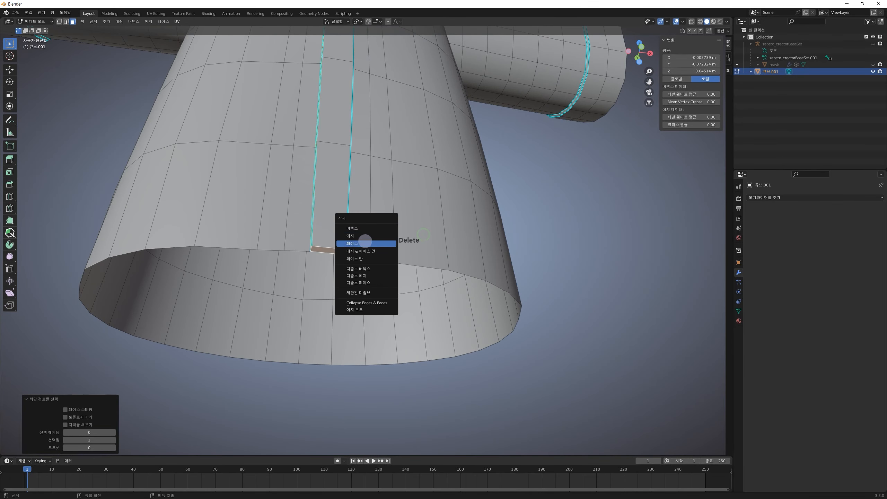
click(366, 243)
Select the raised placket strip's open side edge from the collar down to the hem
middle_drag(362, 244, 302, 227)
key(l)
click(425, 259)
shift+middle_drag(383, 202, 390, 288)
key(2)
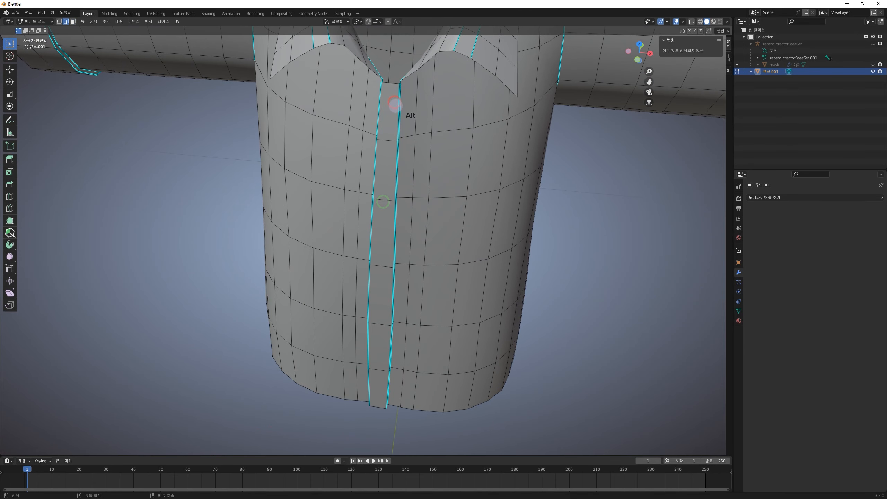
alt+click(395, 105)
shift+middle_drag(395, 317, 389, 249)
ctrl+click(380, 330)
mouse_move(381, 330)
middle_down()
mouse_move(371, 323)
mouse_move(378, 333)
middle_up()
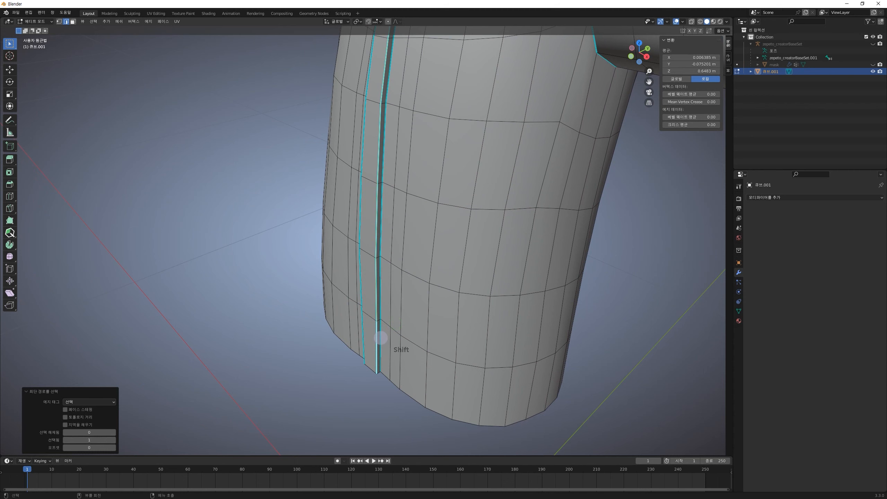
Try to merge the hem vertex of the raised placket edge with the shirt vertex behind it, at the last selected one
key(1)
click(376, 374)
shift+click(376, 375)
shift+click(376, 373)
shift+click(382, 371)
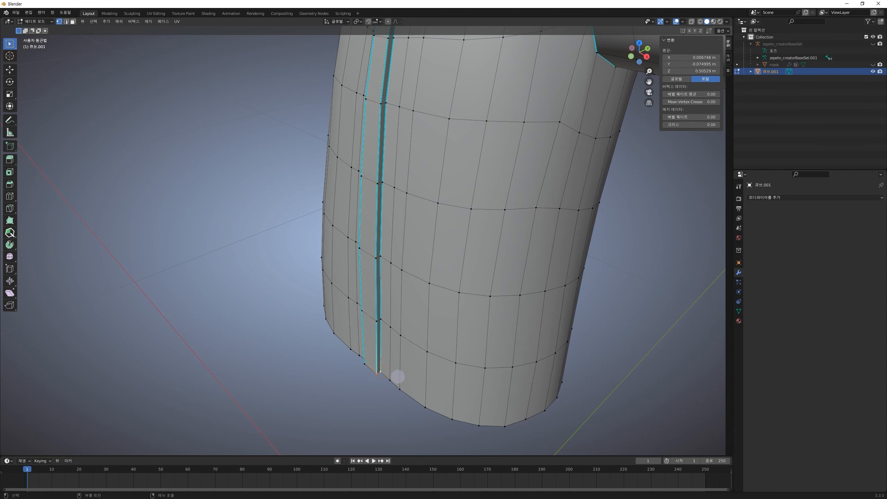
key(m)
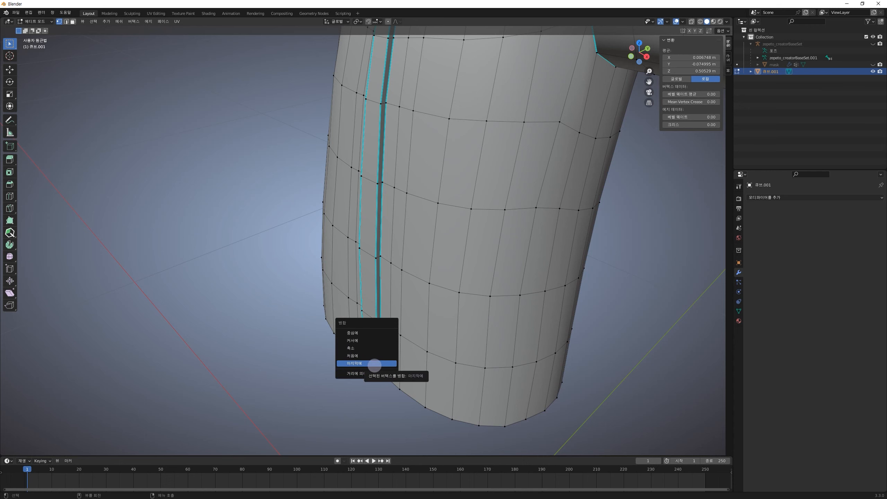
click(374, 364)
middle_drag(343, 414, 384, 395)
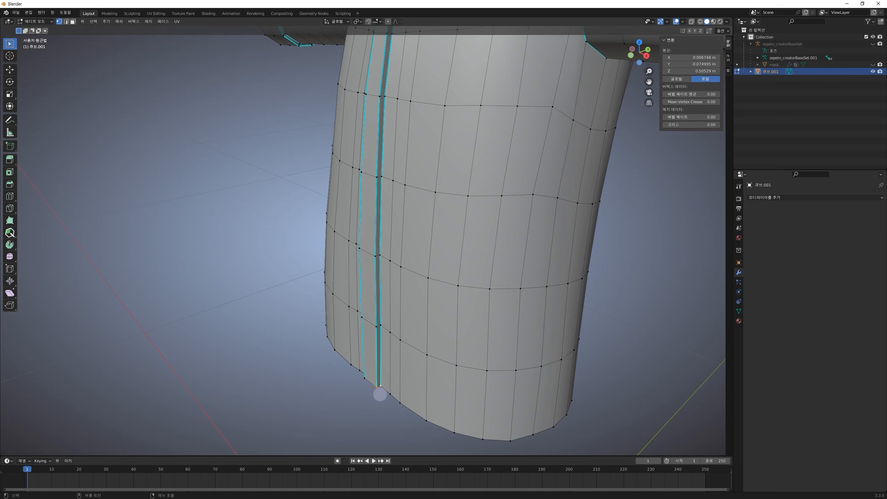
Merge the two lowest vertex pairs along the placket's open side, each at the last selected vertex
key(l)
click(381, 394)
shift+click(383, 387)
key(m)
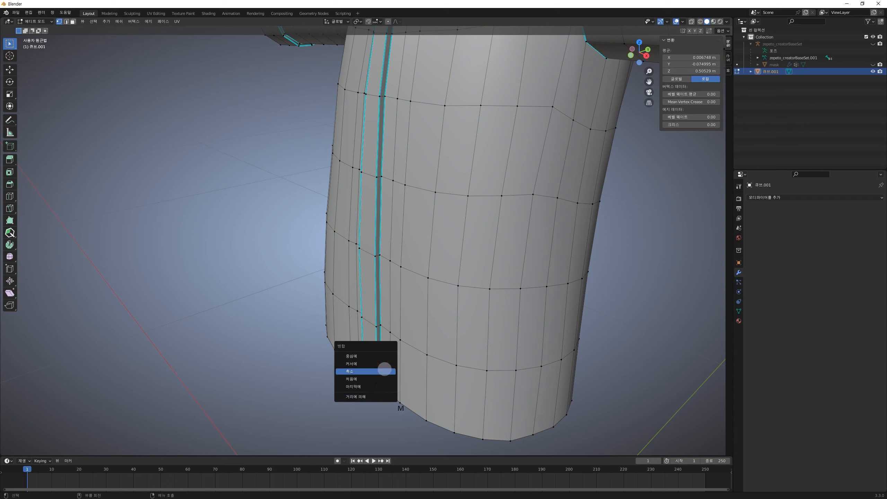
key(Escape)
key(m)
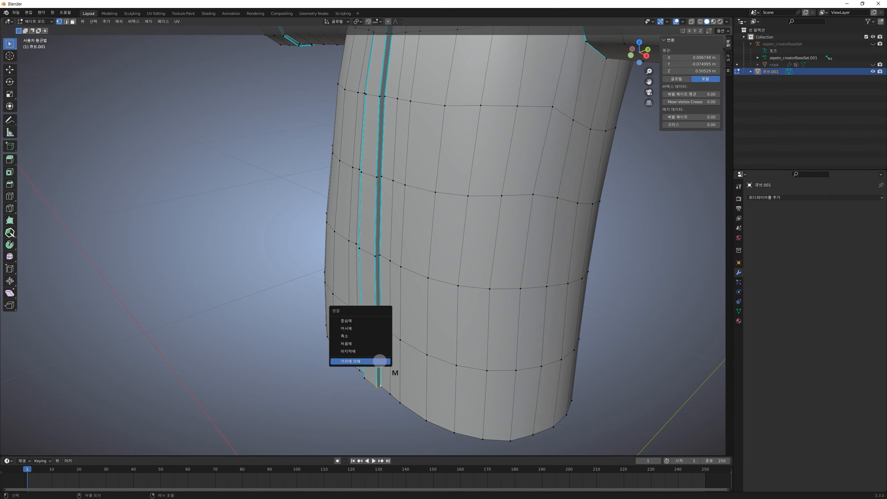
click(381, 351)
shift+click(381, 324)
key(m)
click(381, 324)
Merge the next two vertex pairs up the placket's open side, each at the last selected shirt vertex
shift+middle_drag(386, 265, 388, 282)
scroll(389, 282, up, 2)
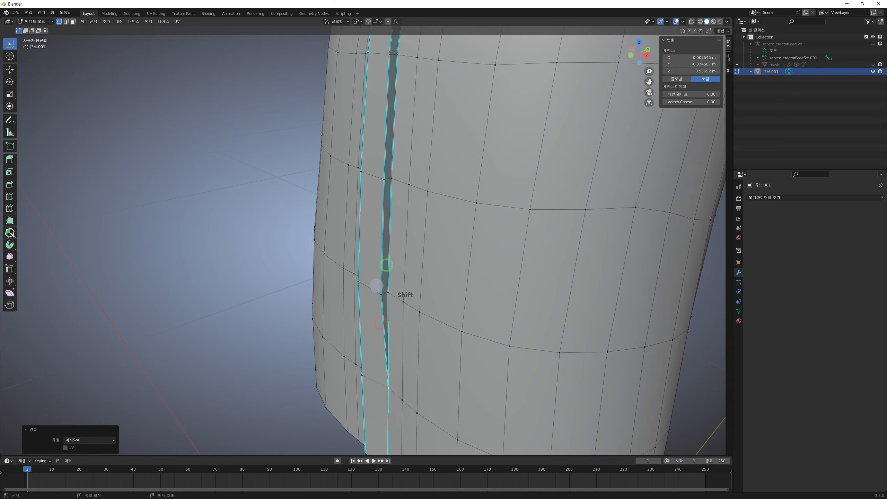
click(376, 298)
shift+click(387, 288)
key(m)
click(388, 289)
shift+middle_drag(399, 237, 395, 282)
click(387, 264)
shift+click(394, 261)
key(m)
click(395, 262)
Merge the remaining vertex pairs of the placket's open side up to the collar, closing the gap
shift+middle_drag(405, 210, 416, 242)
click(390, 242)
shift+click(400, 241)
key(m)
click(399, 241)
click(401, 151)
shift+click(408, 152)
key(m)
click(411, 154)
shift+middle_drag(423, 85, 417, 130)
click(402, 149)
shift+click(411, 150)
key(m)
click(410, 149)
Examine the merged side of the placket and its other, still raised side from several angles
middle_drag(401, 190, 456, 142)
shift+middle_drag(442, 392, 601, 86)
ctrl+click(405, 338)
click(641, 58)
shift+middle_drag(473, 235, 397, 157)
scroll(390, 229, up, 1)
scroll(390, 230, down, 3)
middle_drag(400, 226, 413, 247)
shift+middle_drag(380, 221, 410, 251)
scroll(383, 270, up, 2)
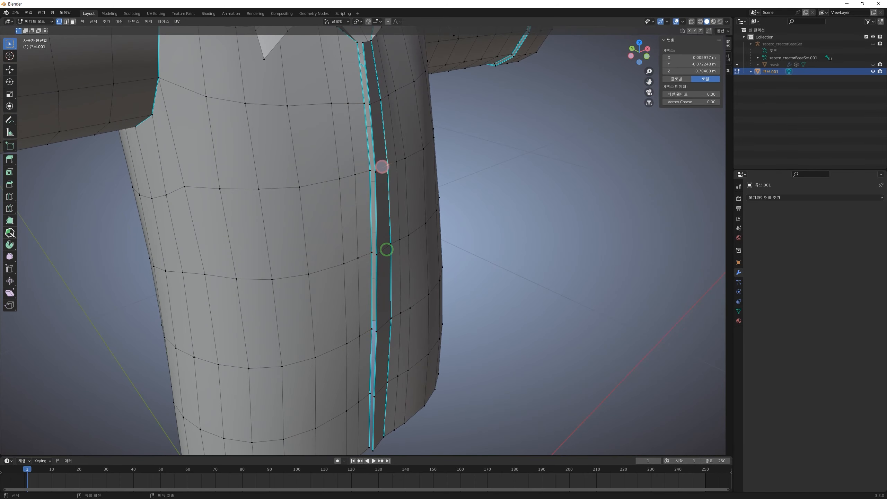
Select the raised placket's front edge vertices from hem to collar and hide them
click(382, 167)
middle_drag(409, 215, 395, 221)
shift+middle_drag(375, 343, 372, 275)
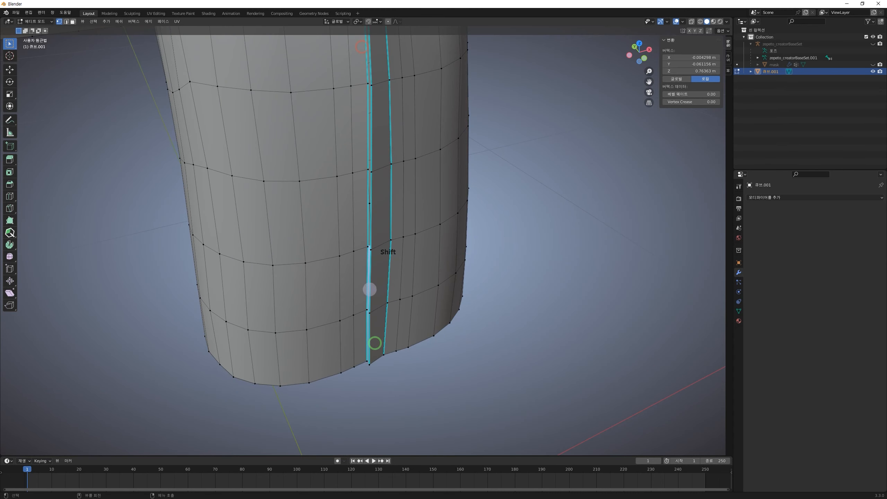
ctrl+click(364, 362)
middle_drag(370, 359, 374, 359)
click(373, 365)
shift+middle_drag(394, 211, 381, 255)
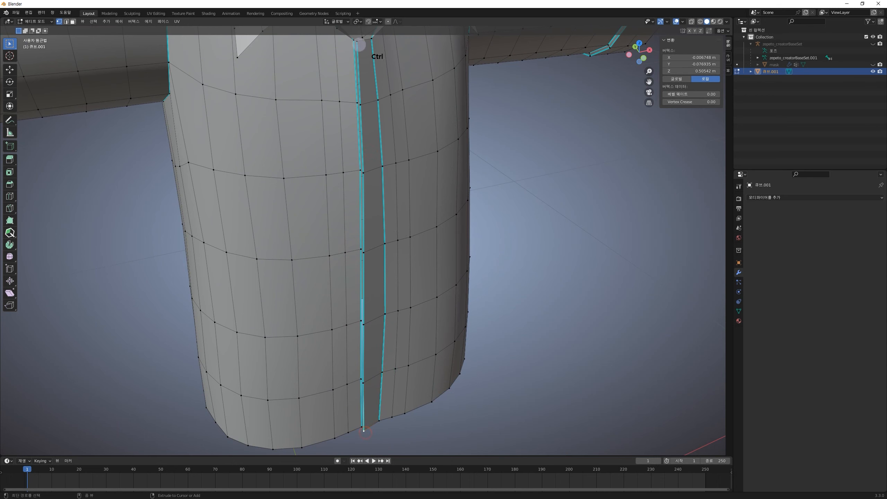
ctrl+click(358, 43)
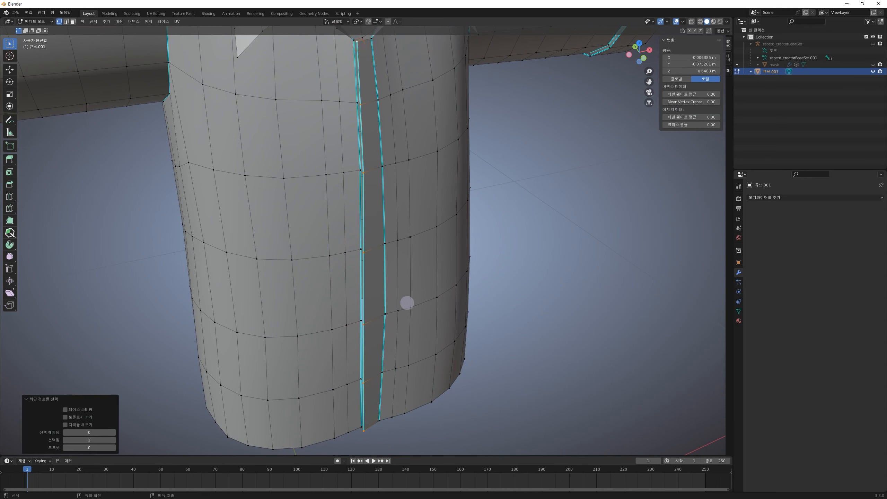
key(h)
Select the sharp-edge vertex paths along the sides of the exposed front opening from hem to collar
click(360, 425)
shift+middle_drag(362, 257, 362, 387)
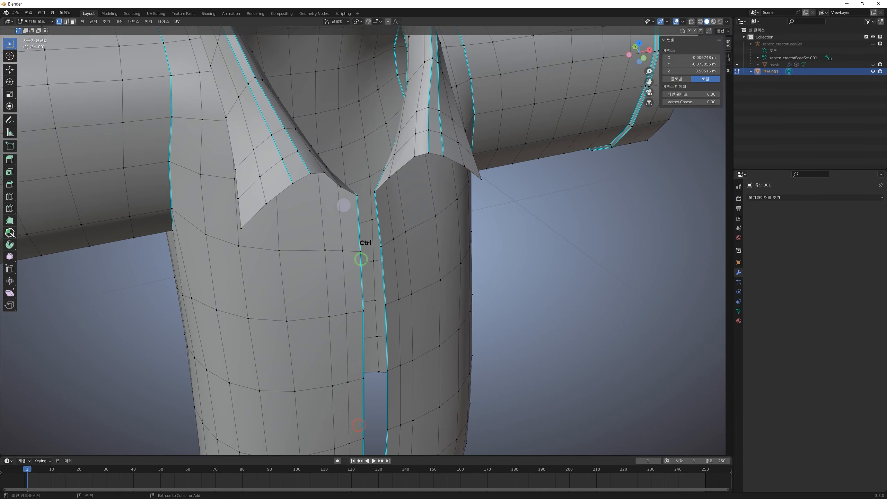
ctrl+click(354, 194)
shift+middle_drag(393, 300, 362, 212)
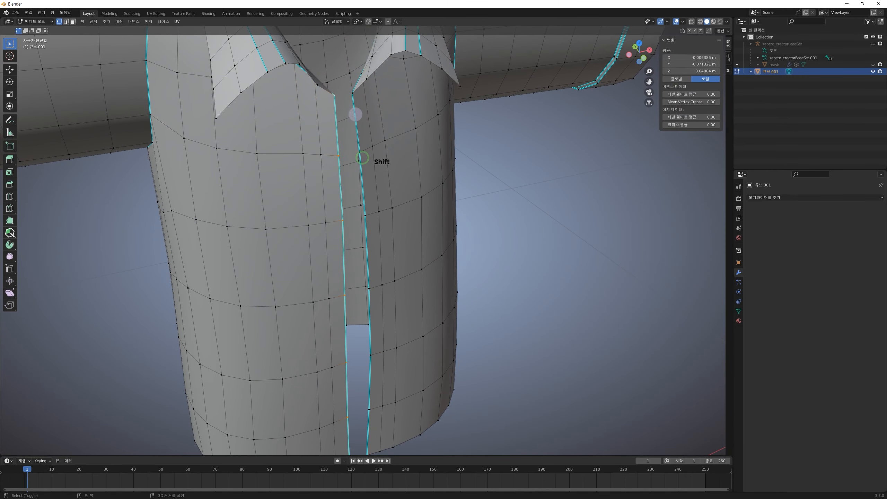
shift+middle_drag(361, 265, 359, 231)
key(ctrl+z)
shift+click(366, 380)
shift+middle_drag(372, 183, 378, 263)
ctrl+click(359, 123)
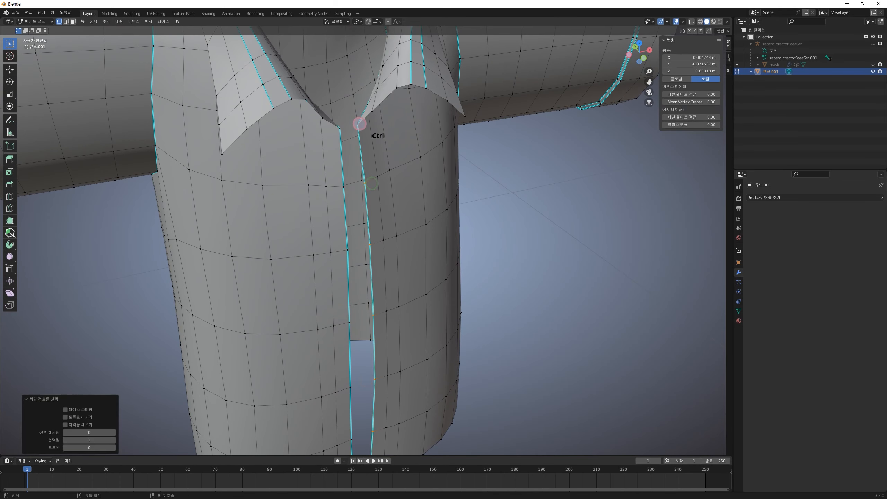
Select both vertical borders of the shirt's front opening down to the hem and try to bridge their edge loops
shift+click(338, 129)
shift+middle_drag(338, 314, 339, 251)
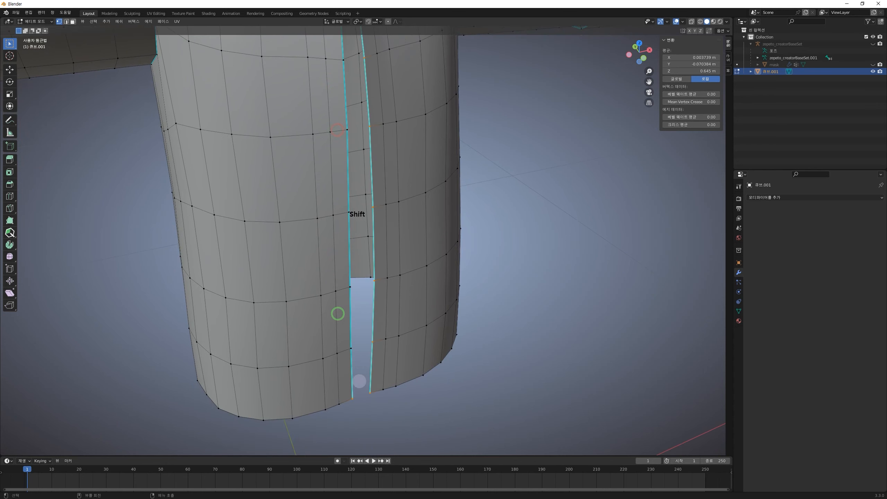
ctrl+click(352, 398)
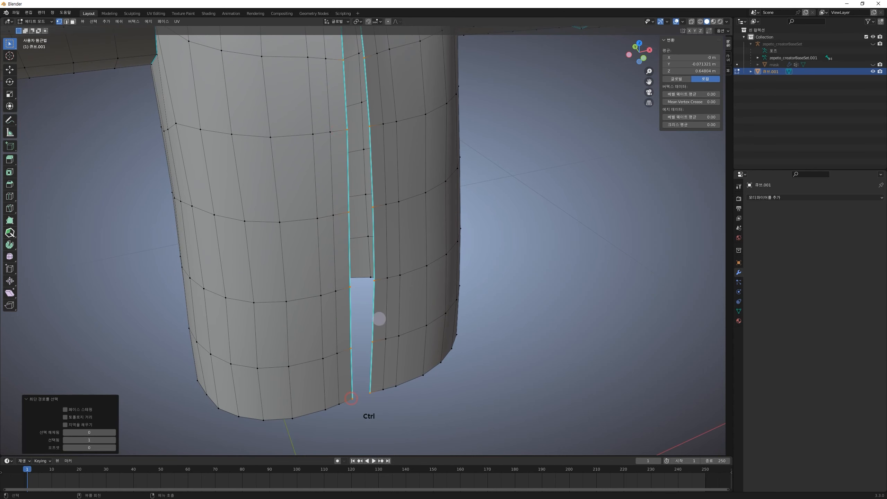
scroll(380, 318, down, 2)
right_click(401, 254)
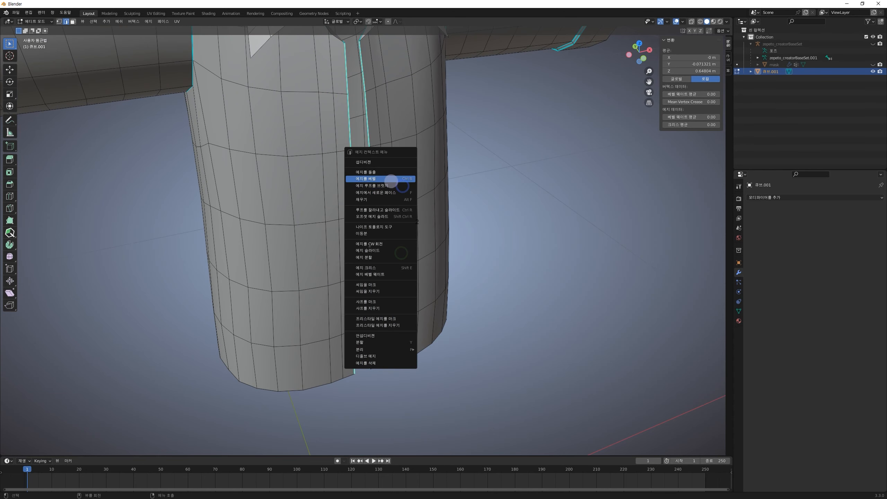
click(393, 185)
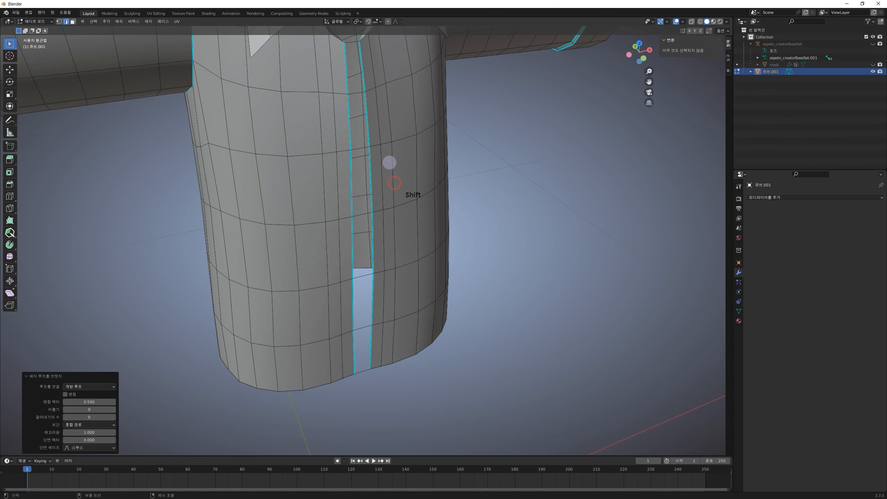
middle_drag(406, 154, 407, 200)
key(ctrl+z)
Retry the edge loop bridge across the front opening, check it, and undo it
middle_drag(385, 249, 389, 215)
right_click(390, 215)
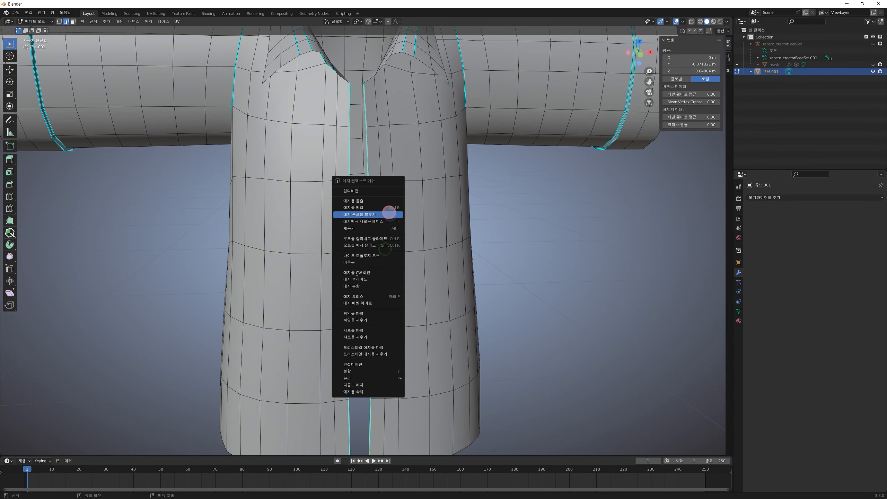
click(389, 213)
middle_drag(428, 183, 386, 239)
key(ctrl+z)
Turn off the display of sharp edge marks in the viewport overlays
shift+middle_drag(387, 204, 383, 171)
middle_drag(379, 134, 414, 148)
click(682, 22)
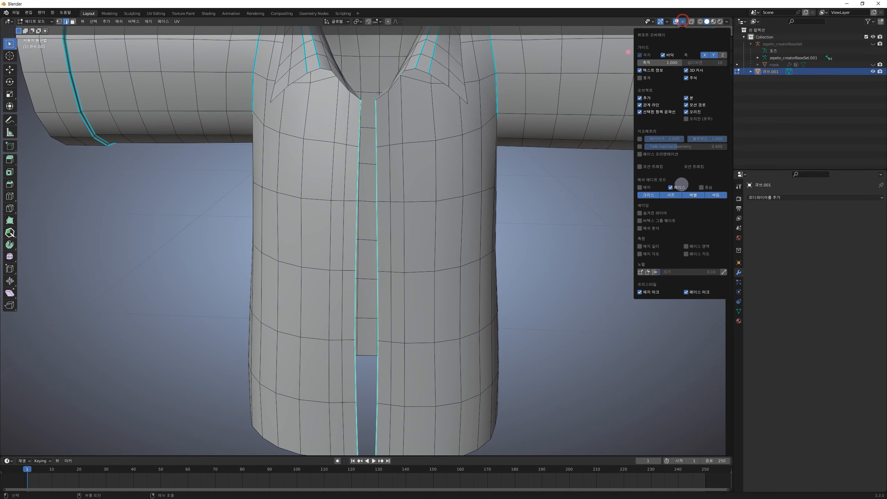
click(669, 196)
Try bridging the two selected opening borders once more with the sharp marks hidden
right_click(429, 197)
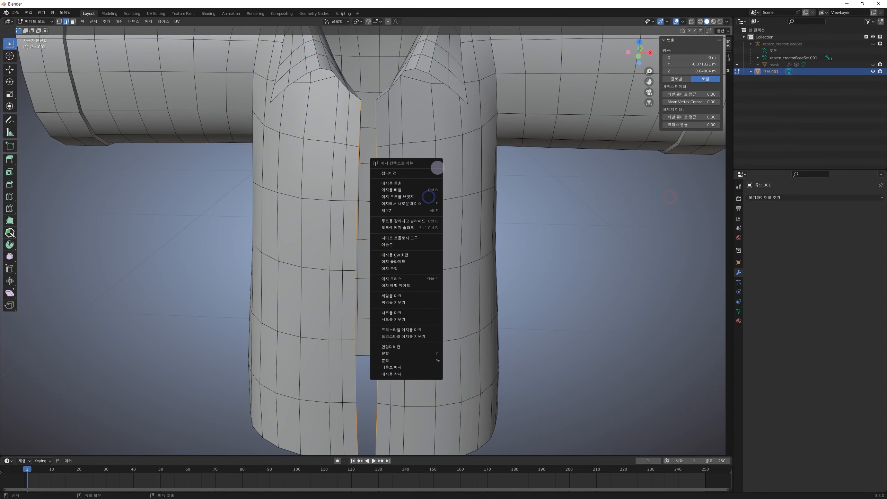
middle_click(448, 149)
middle_drag(418, 154, 419, 164)
right_click(376, 169)
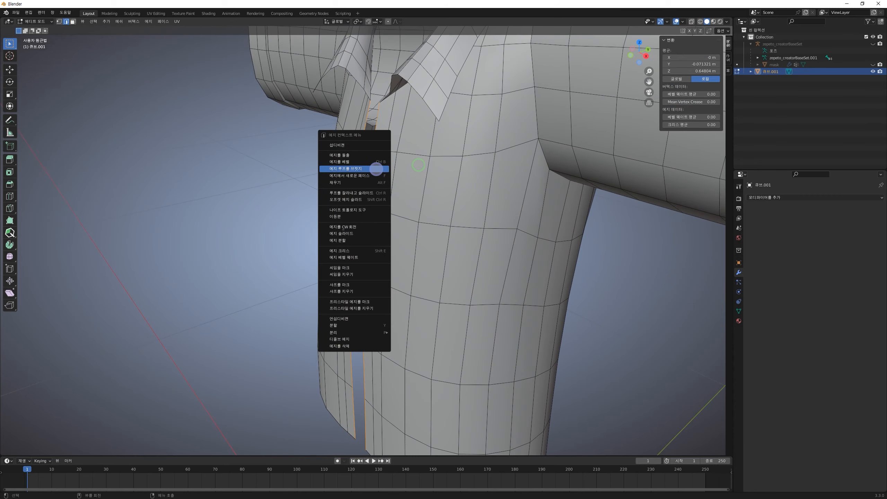
click(377, 168)
middle_drag(371, 167, 406, 216)
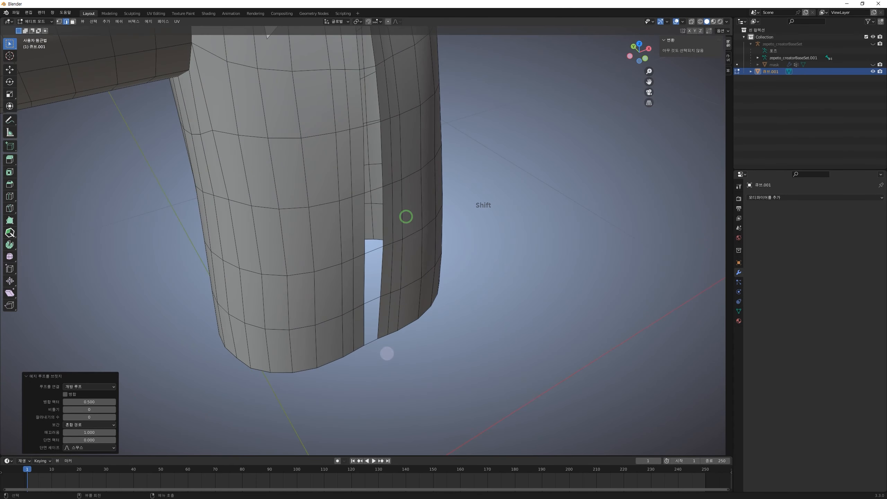
Select the border edges around the lower end of the front gap and try to fill them with a face
drag(346, 194, 346, 183)
shift+middle_drag(408, 207, 404, 223)
middle_drag(397, 305, 382, 298)
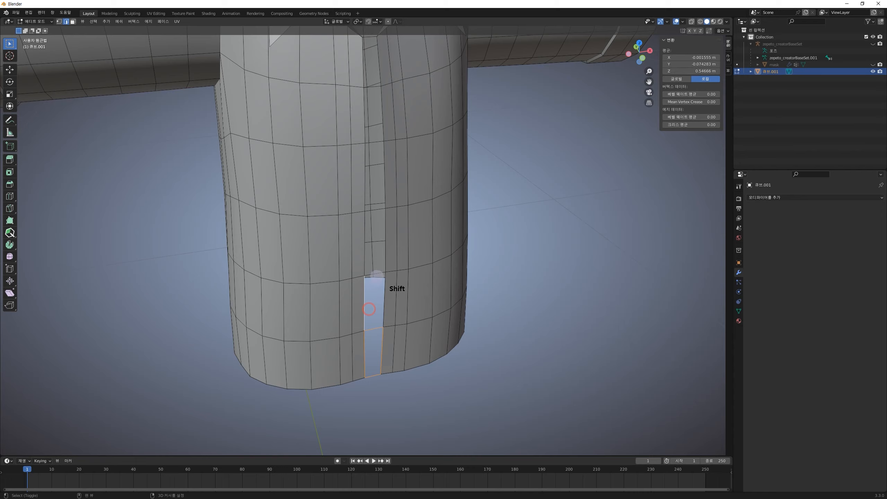
shift+middle_drag(387, 240, 379, 296)
scroll(395, 257, up, 3)
scroll(397, 257, down, 2)
key(f)
middle_drag(389, 323, 386, 343)
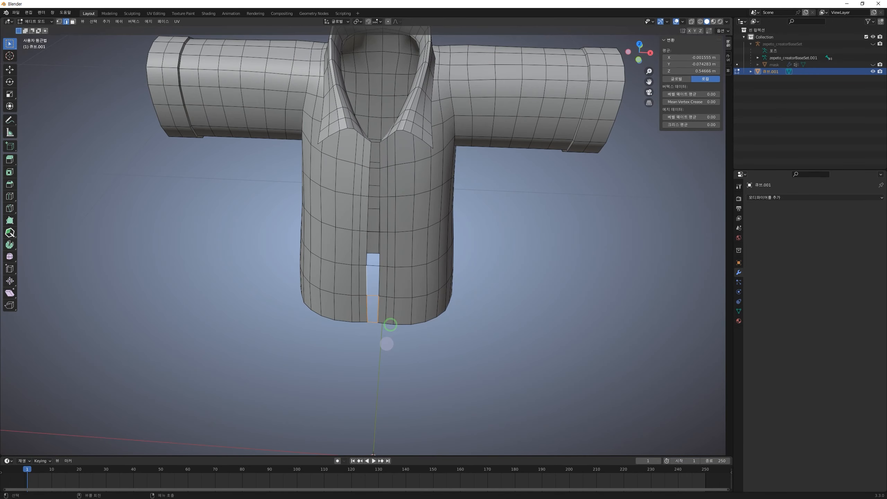
Select both full border edge chains of the front opening and fill the gap from neckline to hem with one face
drag(365, 139, 364, 139)
mouse_move(429, 252)
middle_down()
mouse_move(433, 259)
mouse_move(419, 263)
middle_up()
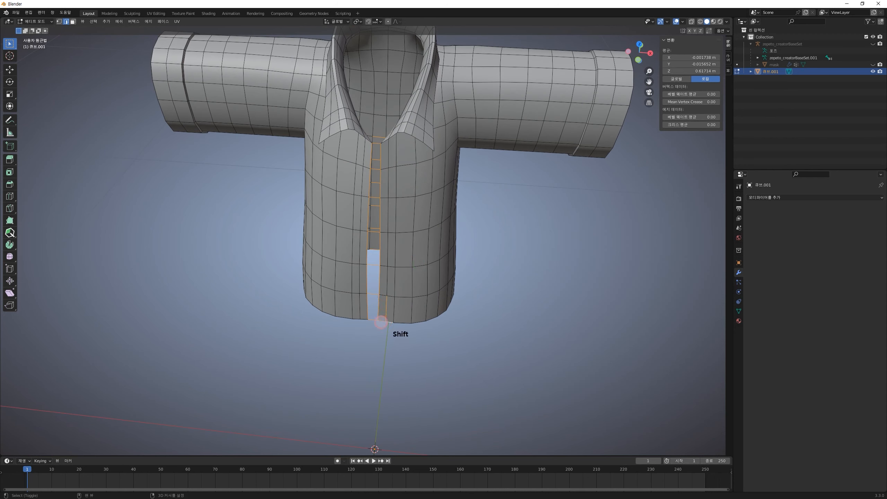
middle_drag(397, 325, 381, 405)
mouse_move(336, 268)
ctrl+mouse_down()
mouse_move(403, 381)
mouse_move(336, 268)
ctrl+mouse_up()
middle_drag(394, 227, 393, 290)
key(f)
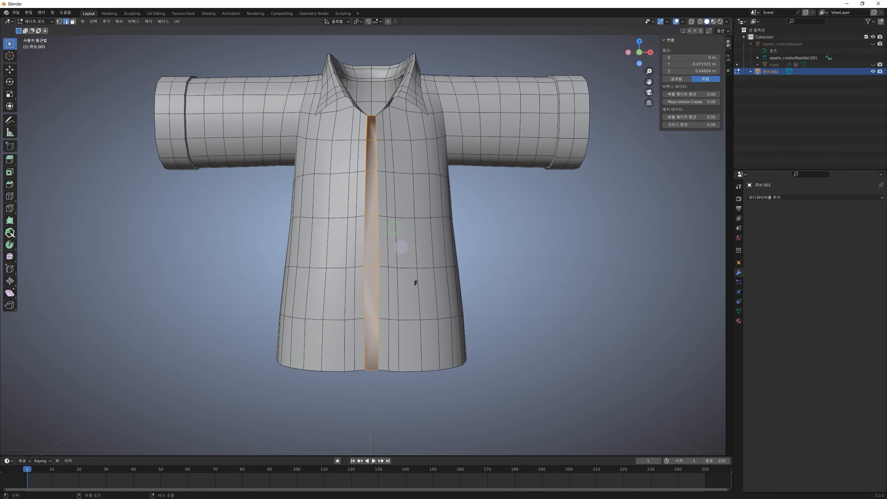
Recalculate the normals of the new front face and toggle the direction option
key(ctrl+f)
click(405, 243)
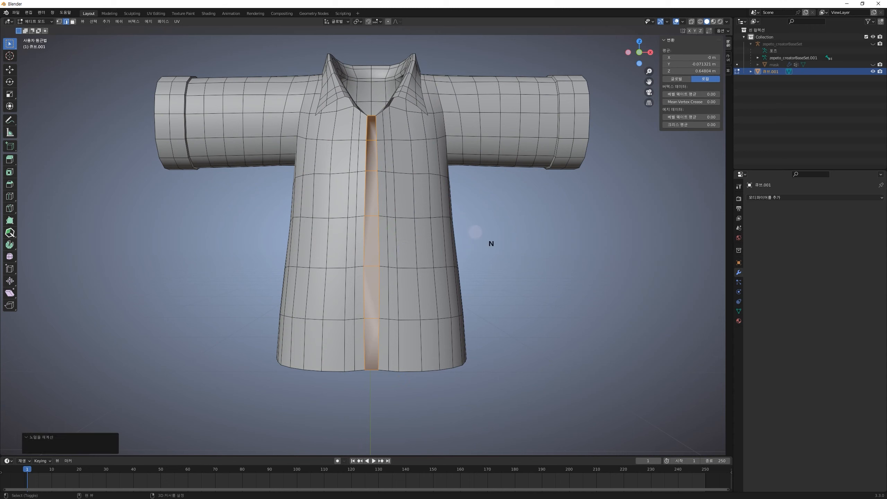
click(65, 447)
Examine the filled shirt front from several angles and in object mode
mouse_move(391, 255)
middle_down()
mouse_move(362, 228)
mouse_move(368, 242)
mouse_move(382, 240)
mouse_move(379, 224)
middle_up()
click(365, 174)
click(363, 161)
middle_drag(385, 181, 389, 188)
middle_drag(394, 244, 413, 233)
key(ctrl+z)
middle_drag(365, 191, 363, 192)
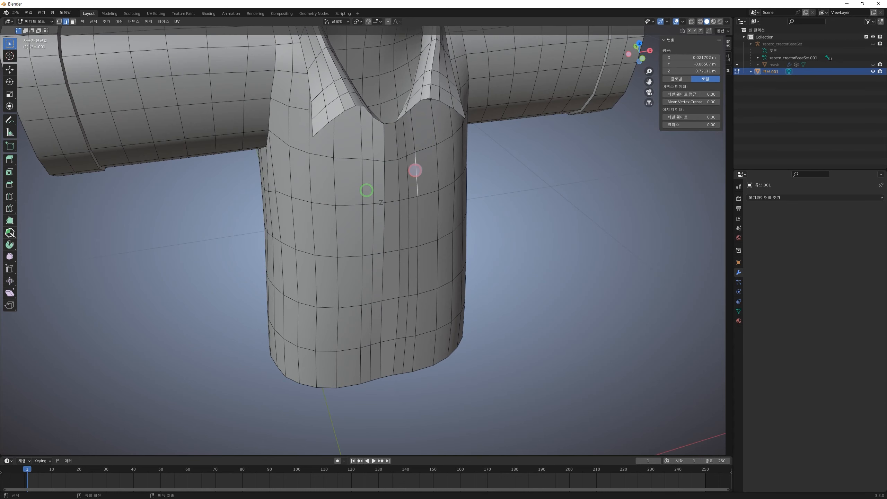
key(Tab)
mouse_move(464, 234)
middle_down()
mouse_move(450, 225)
mouse_move(467, 233)
middle_up()
Reveal the hidden parts of the shirt mesh and check the front closure in object mode
key(Tab)
key(alt+h)
key(Tab)
middle_drag(399, 206, 439, 197)
middle_drag(444, 195, 412, 189)
key(Tab)
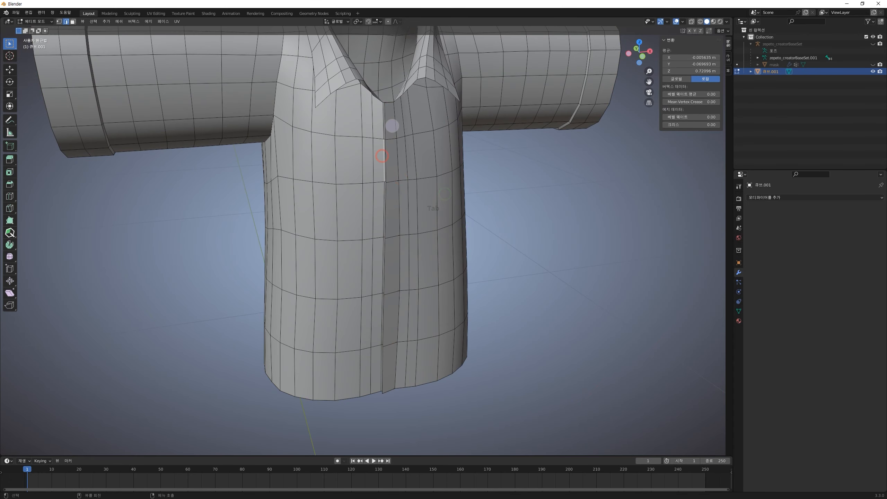
ctrl+click(394, 370)
mouse_move(412, 351)
middle_down()
mouse_move(405, 361)
mouse_move(411, 352)
middle_up()
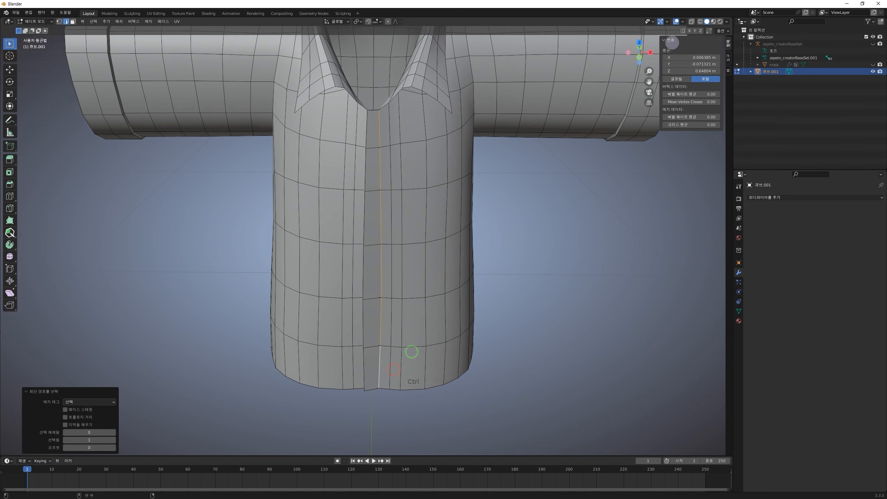
key(a)
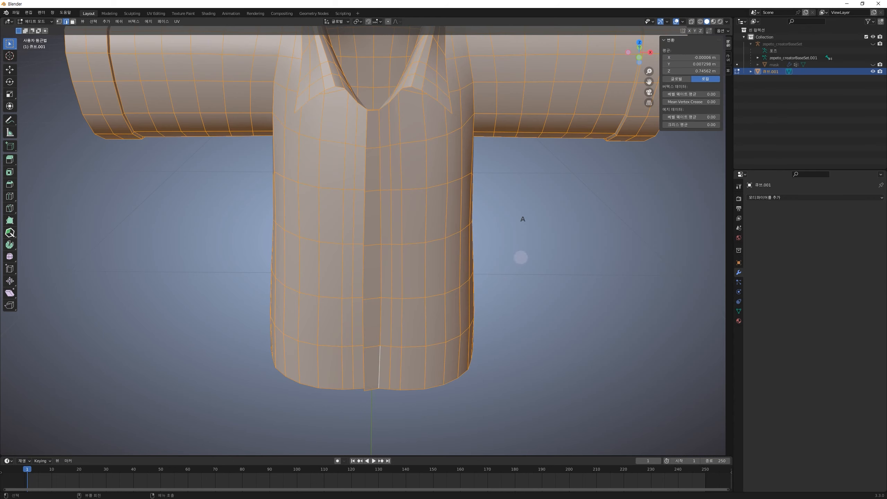
middle_drag(521, 256, 488, 259)
click(488, 260)
Turn the display of sharp edge marks back on in the viewport overlays
click(685, 20)
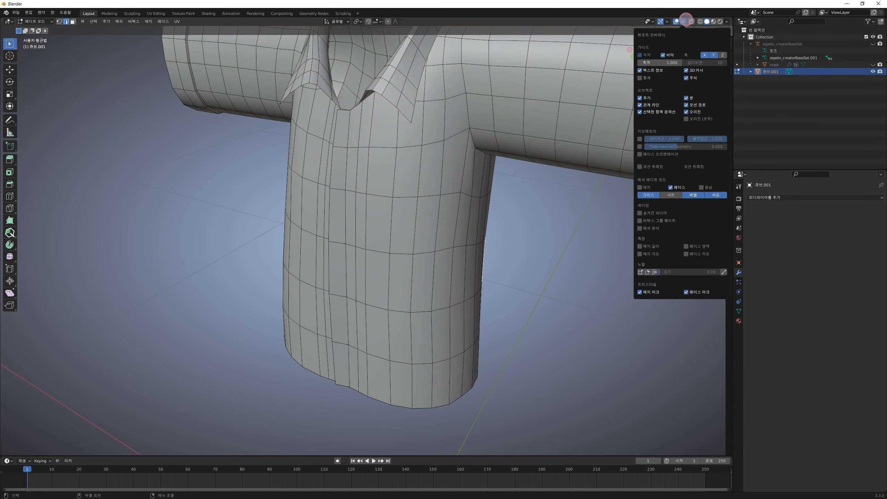
click(669, 195)
middle_drag(396, 230, 343, 220)
click(553, 245)
Examine the front closure and its upper corner at the neckline in object mode and edit mode
key(Tab)
key(Tab)
key(Tab)
middle_drag(343, 219, 364, 172)
scroll(352, 196, up, 1)
scroll(354, 196, down, 3)
scroll(369, 193, up, 2)
key(Tab)
click(372, 150)
key(1)
click(372, 147)
click(356, 142)
middle_drag(359, 163, 378, 199)
Delete the long filler face spanning the front opening on the inside of the shirt
middle_drag(412, 232, 370, 275)
scroll(370, 275, up, 3)
middle_drag(287, 299, 482, 236)
scroll(451, 210, up, 3)
scroll(435, 212, down, 3)
shift+middle_drag(438, 142, 432, 202)
key(3)
click(419, 193)
key(Delete)
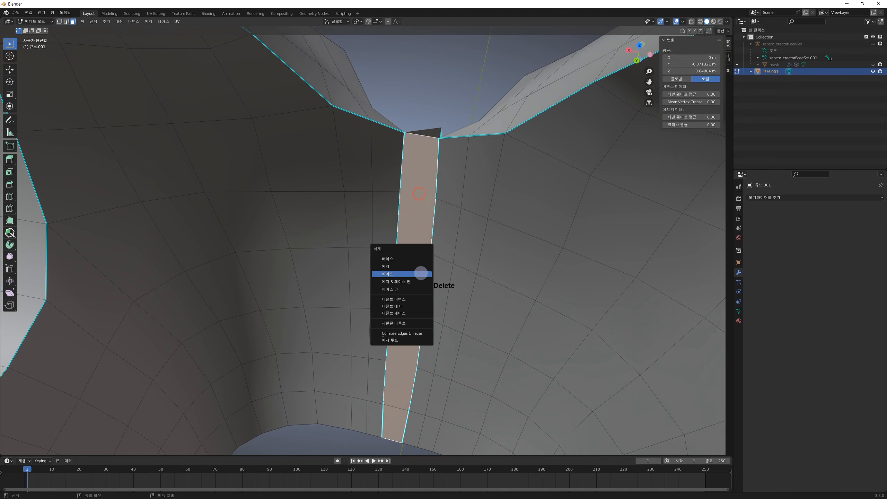
click(415, 275)
Knife-cut the topmost inner placket face diagonally from its side border vertex to its neckline edge
key(1)
middle_drag(438, 218, 457, 232)
key(k)
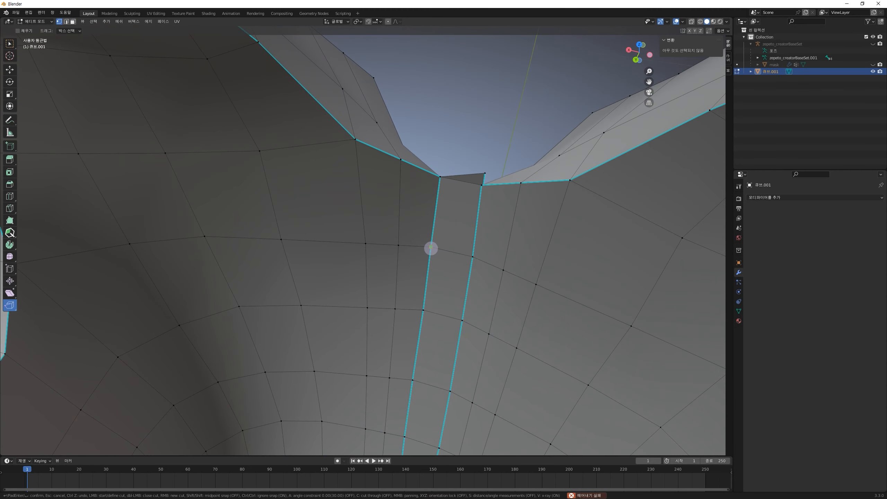
click(431, 247)
key(space)
click(450, 179)
Delete the narrow triangular face cut off at the inner placket's upper corner
key(3)
click(443, 182)
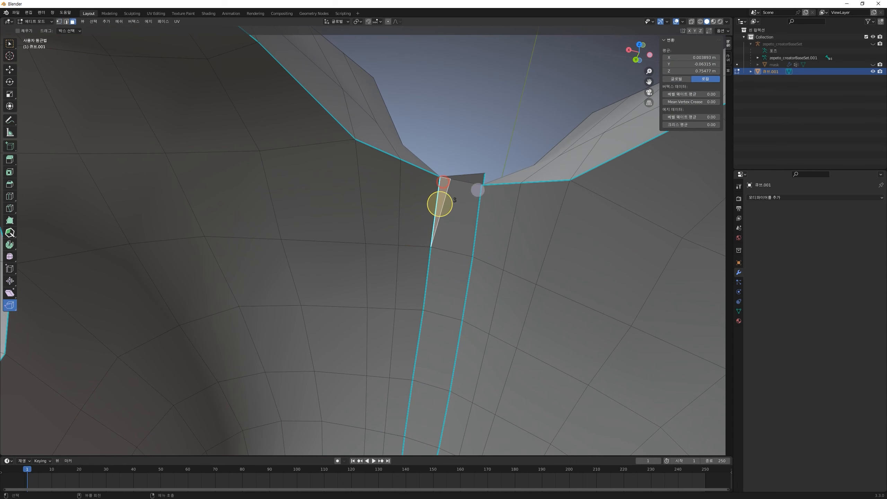
key(Delete)
click(465, 183)
Move the cut's top vertex together with the neighbouring neckline corner vertex slightly outward from the shirt's centre
key(1)
click(450, 178)
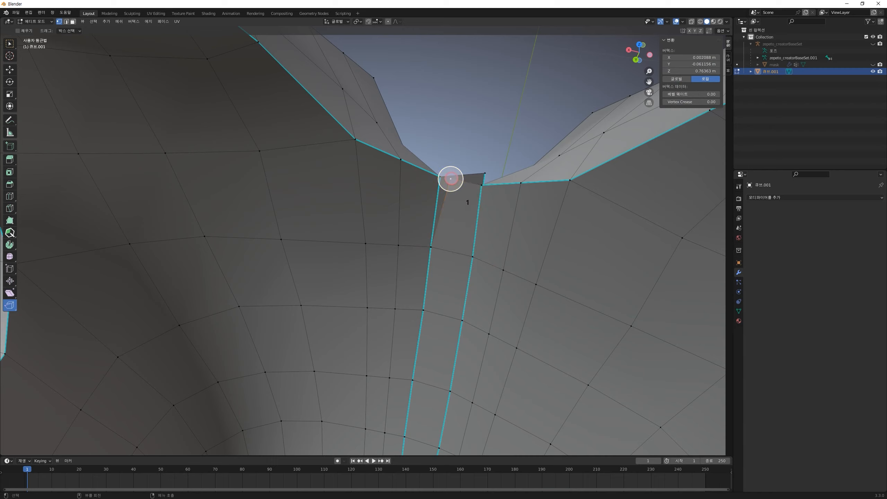
middle_drag(451, 179, 332, 258)
shift+click(301, 248)
key(g)
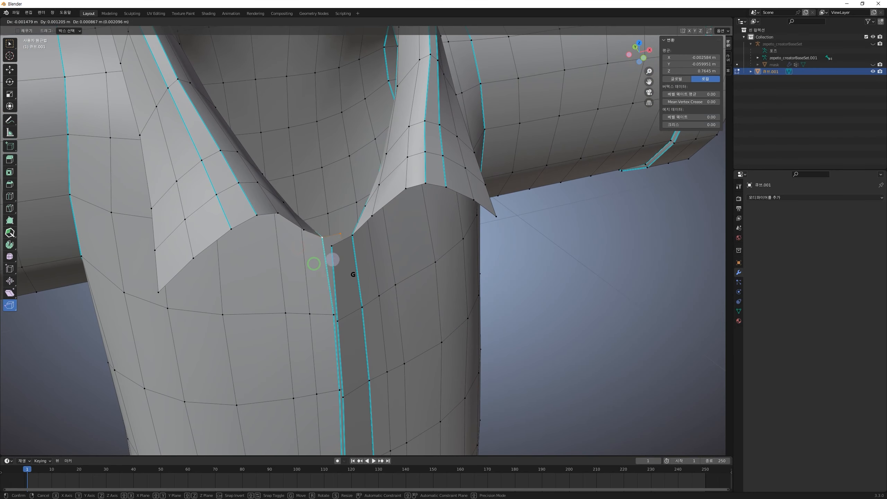
click(328, 259)
click(356, 284)
shift+middle_drag(370, 305, 351, 260)
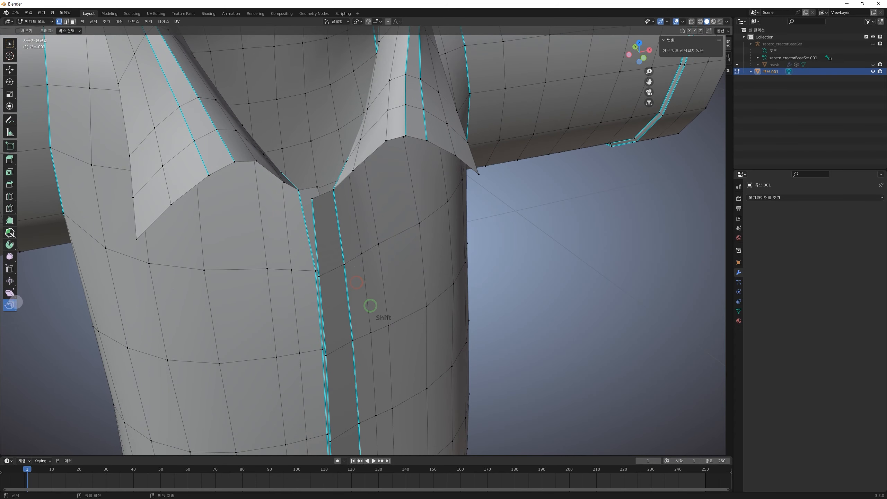
click(362, 253)
drag(367, 254, 386, 258)
key(ctrl+z)
Move the top vertex of the overlapping placket's free edge slightly toward the shirt's centre
middle_drag(333, 200, 317, 263)
click(330, 201)
scroll(353, 210, up, 3)
click(285, 256)
drag(257, 209, 261, 213)
middle_drag(318, 255, 305, 242)
shift+middle_drag(269, 230, 311, 224)
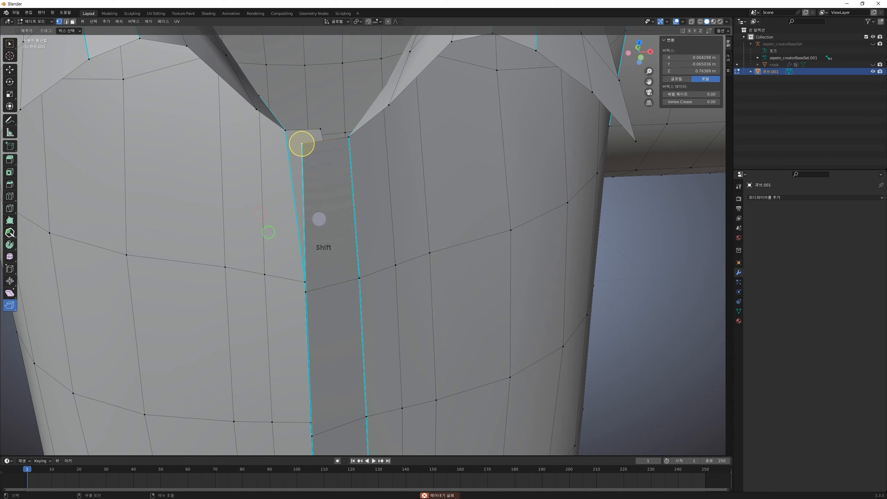
shift+middle_drag(329, 195, 337, 208)
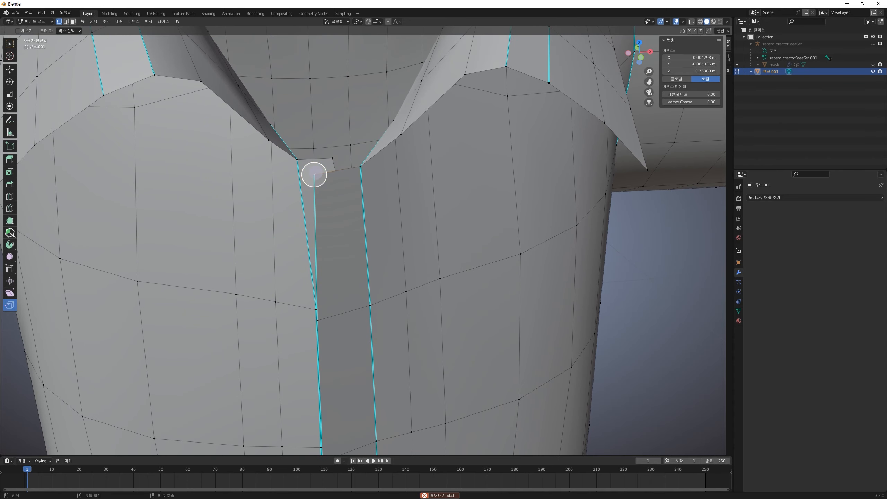
drag(314, 174, 319, 178)
key(g)
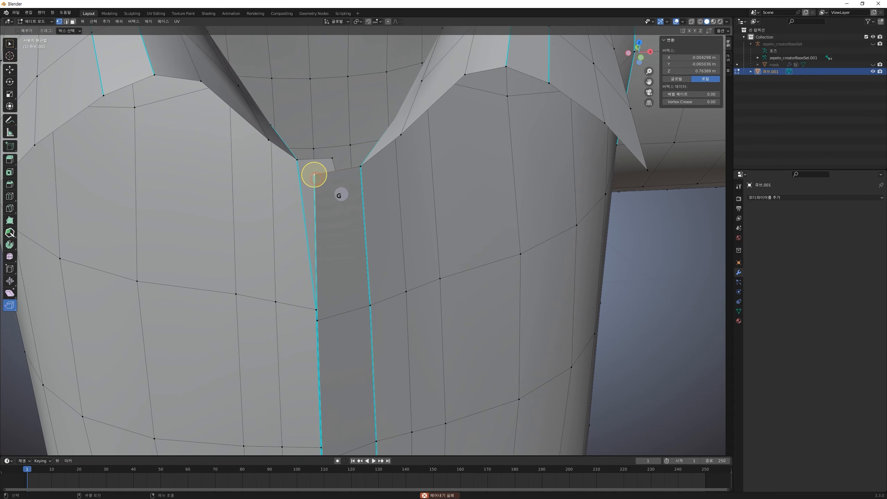
click(319, 171)
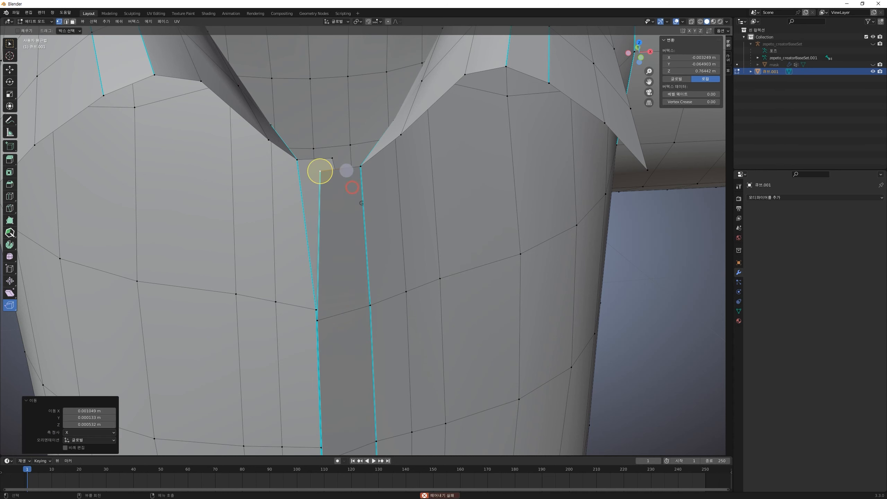
Shift the cut's top vertex and the free placket edge's top vertex farther toward the opposite collar
key(g)
click(345, 163)
middle_drag(344, 210, 349, 212)
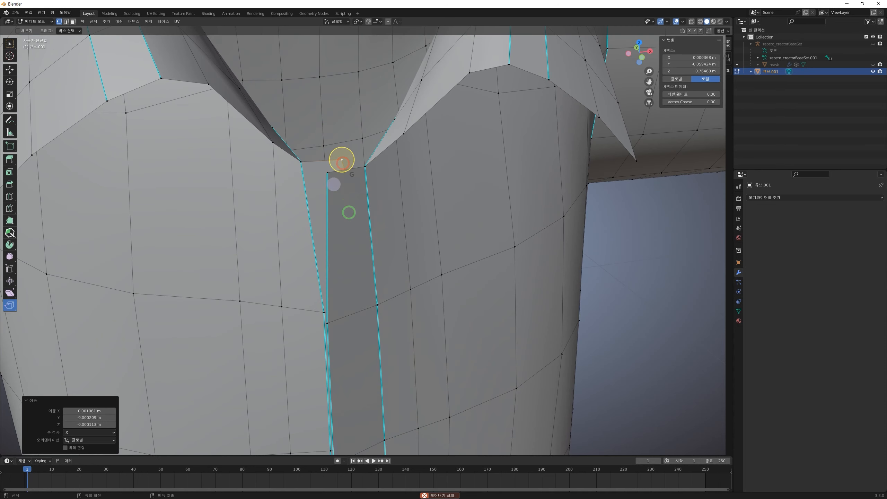
click(332, 178)
key(g)
click(343, 174)
Move the inner placket's two upper corner vertices together slightly away from the opposite collar
click(341, 159)
shift+click(303, 163)
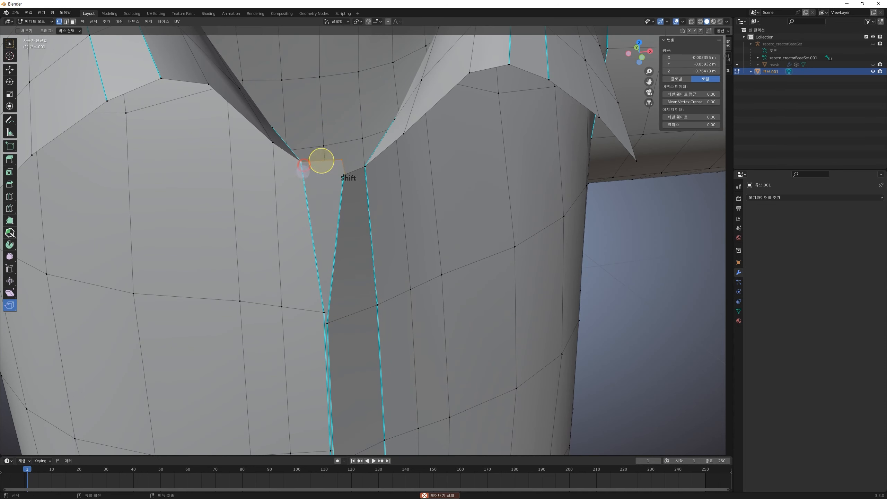
key(g)
click(313, 163)
Move the next vertices up the left collar's neckline edge slightly outward to widen the neckline
click(272, 127)
key(g)
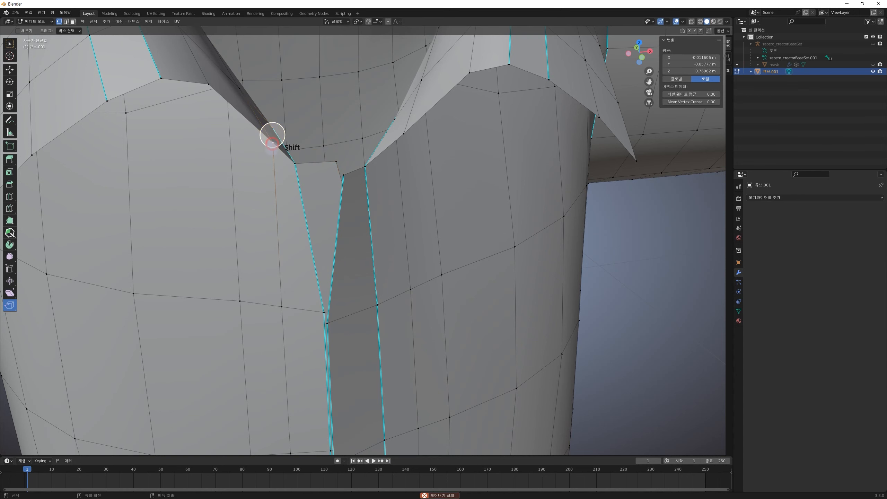
click(260, 141)
click(239, 94)
key(g)
click(236, 96)
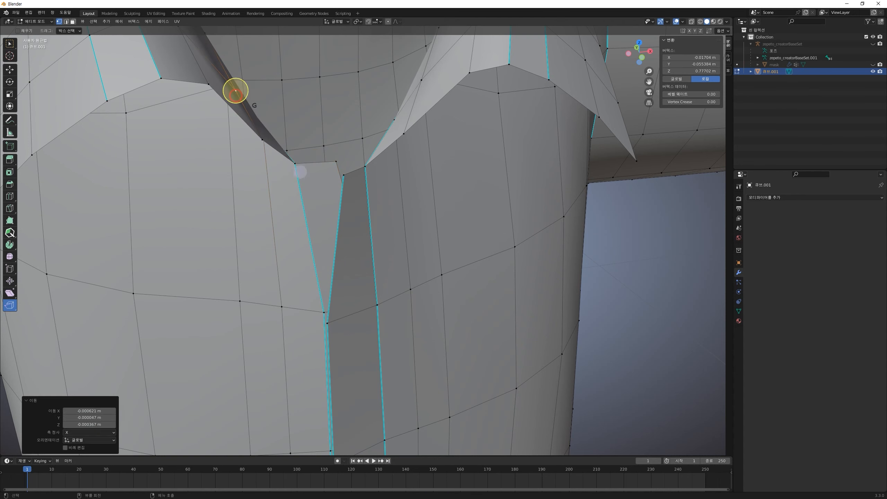
Move the right neckline corner vertex and the nearby vertices at the right collar's base outward
scroll(344, 189, down, 3)
middle_drag(346, 189, 345, 194)
click(366, 191)
key(g)
click(379, 196)
click(391, 170)
key(g)
click(398, 164)
click(385, 161)
key(g)
click(390, 157)
Move the free placket edge's top two vertices toward the right collar and reposition the adjacent left border vertex below the neckline
click(350, 202)
key(g)
click(367, 210)
click(337, 294)
key(g)
click(348, 301)
click(333, 287)
key(g)
click(347, 300)
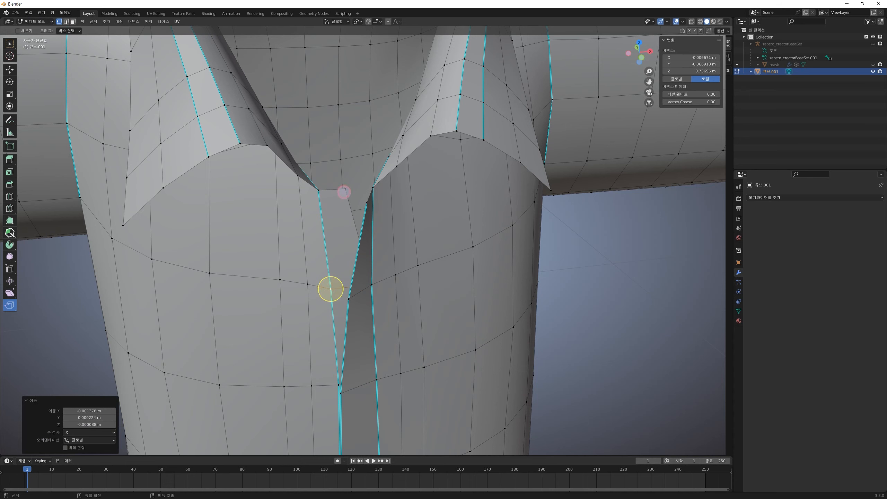
Move the inner placket's upper corner vertex down toward the left front, and shift the left neckline corner vertex slightly outward and up
click(344, 191)
key(g)
click(333, 200)
click(321, 189)
key(g)
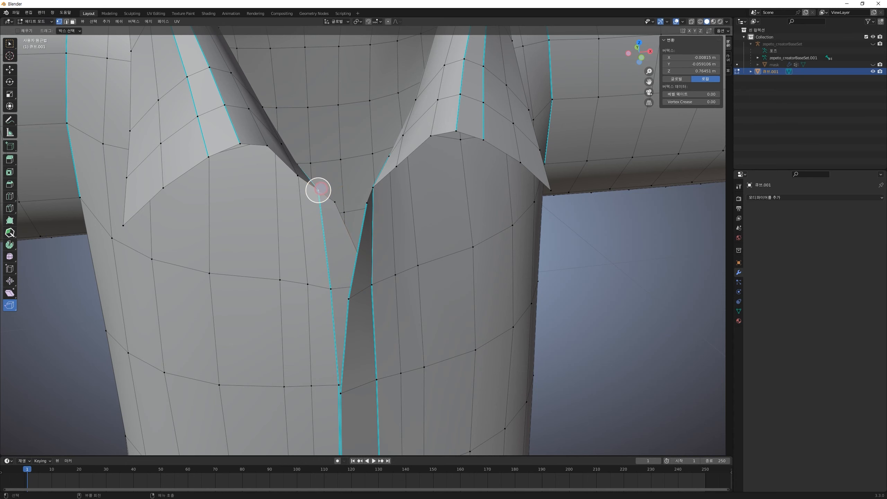
click(316, 185)
Examine the shirt's collar and front opening in Object Mode without the mesh wireframe
scroll(381, 253, down, 2)
middle_drag(562, 262, 550, 262)
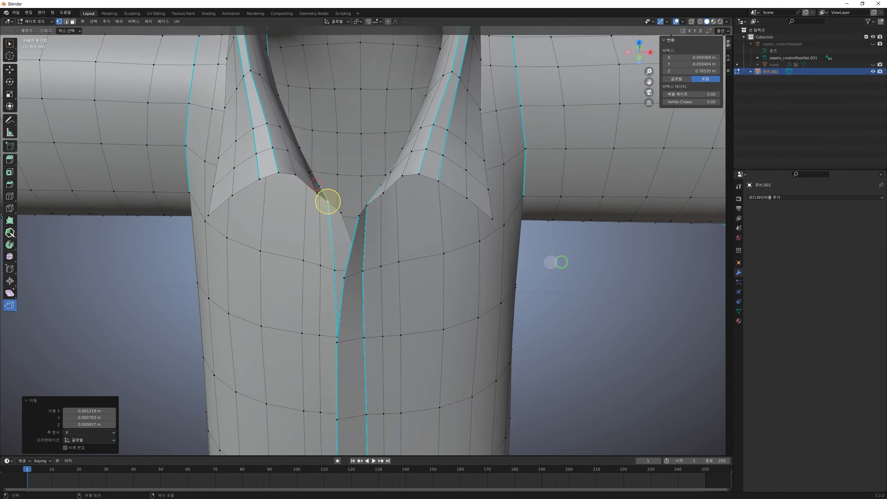
scroll(381, 256, down, 2)
middle_drag(366, 266, 367, 253)
shift+middle_drag(380, 307, 383, 246)
key(Tab)
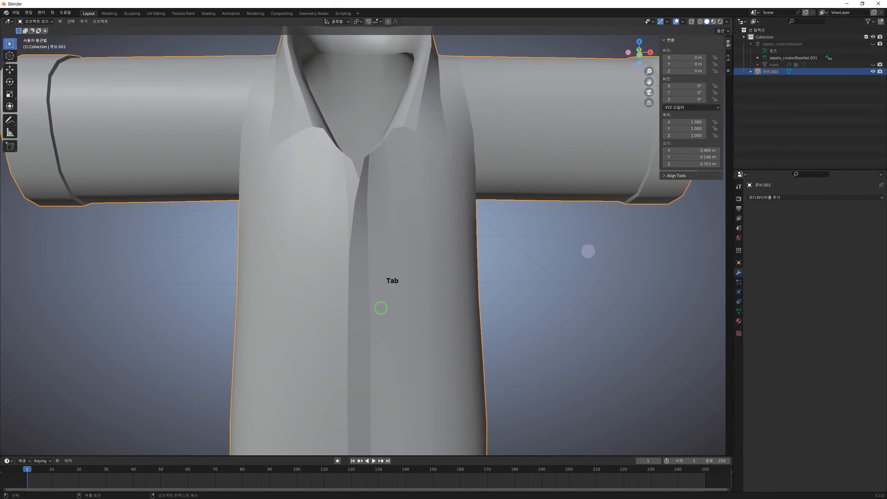
click(607, 283)
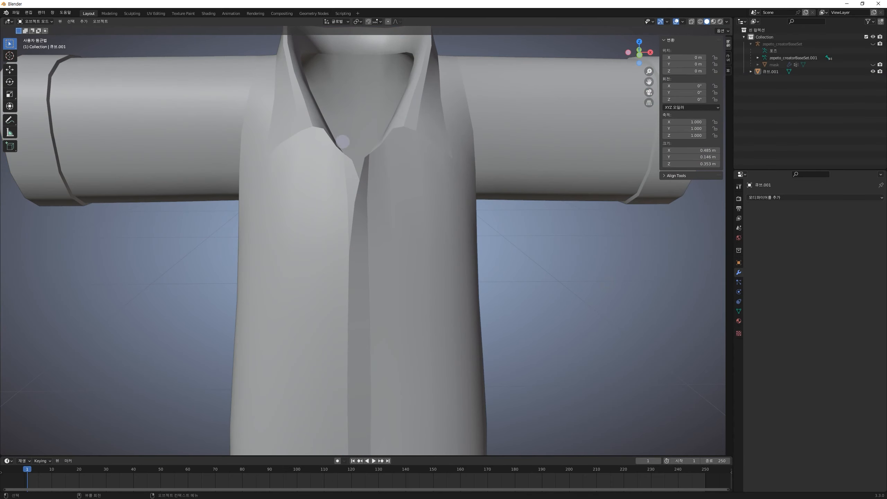
scroll(361, 157, up, 1)
middle_drag(362, 154, 390, 163)
scroll(390, 162, up, 1)
shift+middle_drag(372, 130, 451, 180)
Check the neckline corners and the placket's edge vertices down the shirt front, comparing Edit Mode with Object Mode
key(Tab)
click(332, 169)
scroll(411, 188, up, 1)
click(346, 163)
scroll(401, 164, down, 2)
scroll(402, 164, down, 1)
shift+middle_drag(543, 326, 500, 235)
click(547, 282)
key(Tab)
scroll(507, 250, down, 2)
key(Tab)
scroll(372, 179, up, 3)
shift+middle_drag(360, 158, 384, 232)
middle_drag(399, 234, 389, 229)
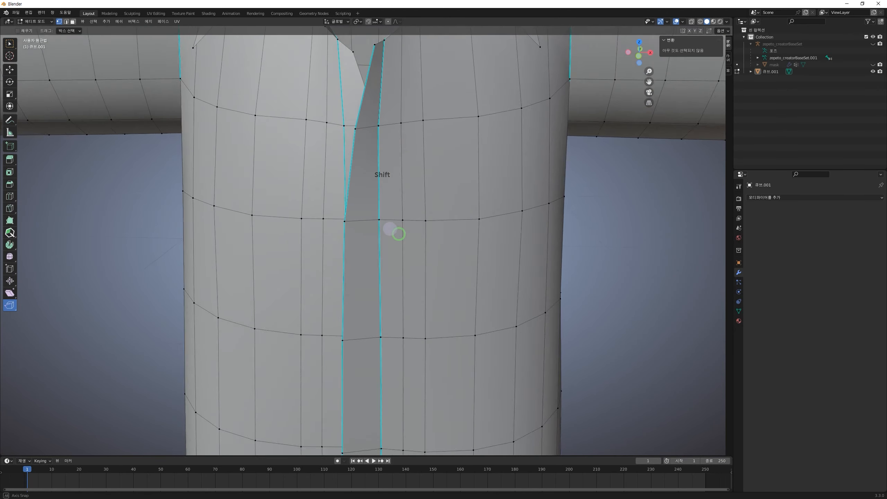
scroll(355, 210, down, 2)
click(359, 165)
click(375, 226)
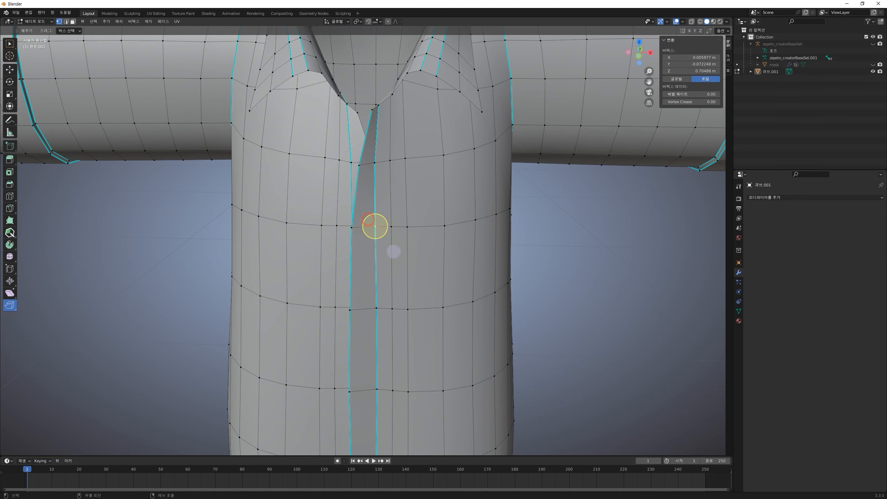
middle_drag(573, 304, 349, 241)
Return to Object Mode and add a UV sphere as a separate object for the button
key(shift+a)
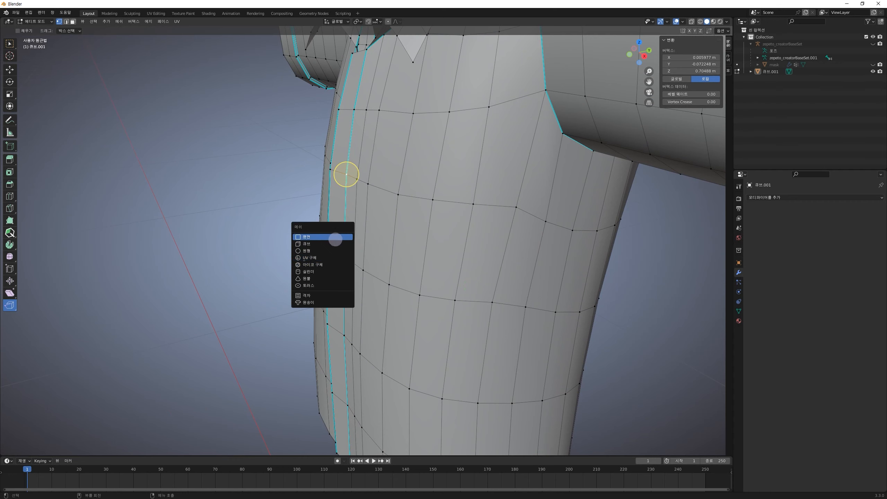
key(Tab)
middle_drag(338, 235, 393, 308)
scroll(392, 310, down, 4)
shift+middle_drag(392, 311, 384, 183)
key(shift+a)
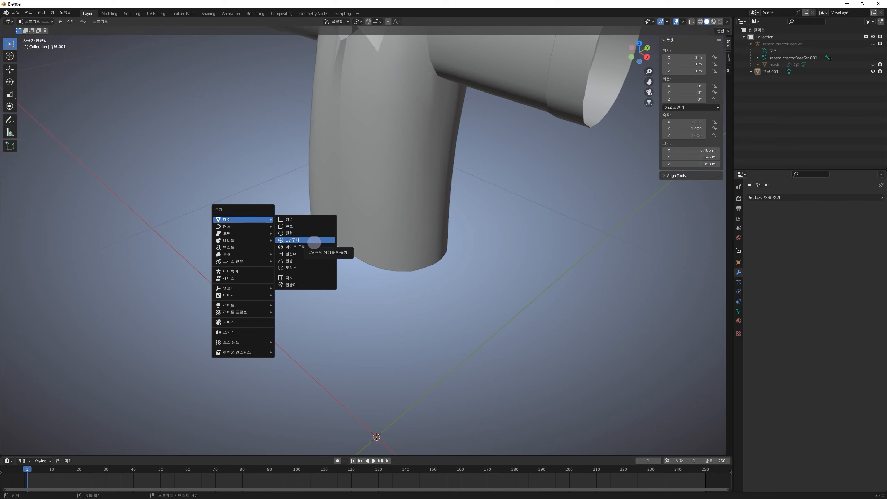
click(311, 240)
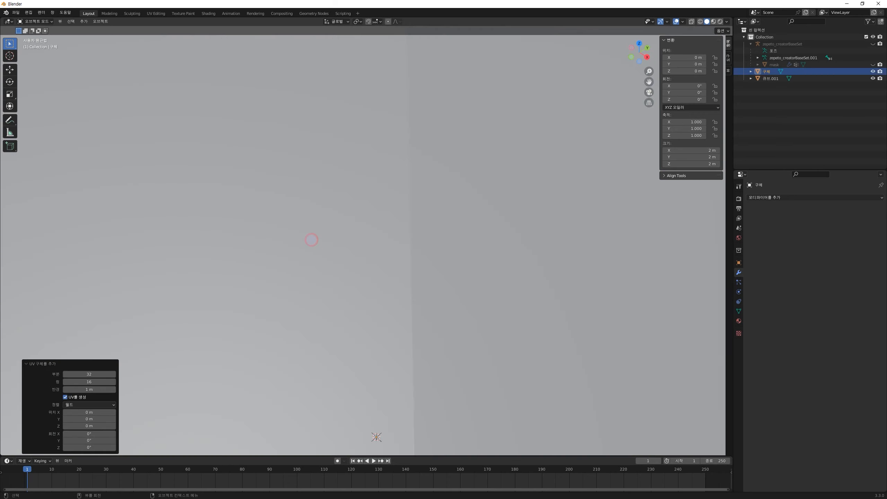
Reduce the new sphere to 6 segments and 5 rings
scroll(307, 238, down, 6)
middle_drag(473, 238, 491, 290)
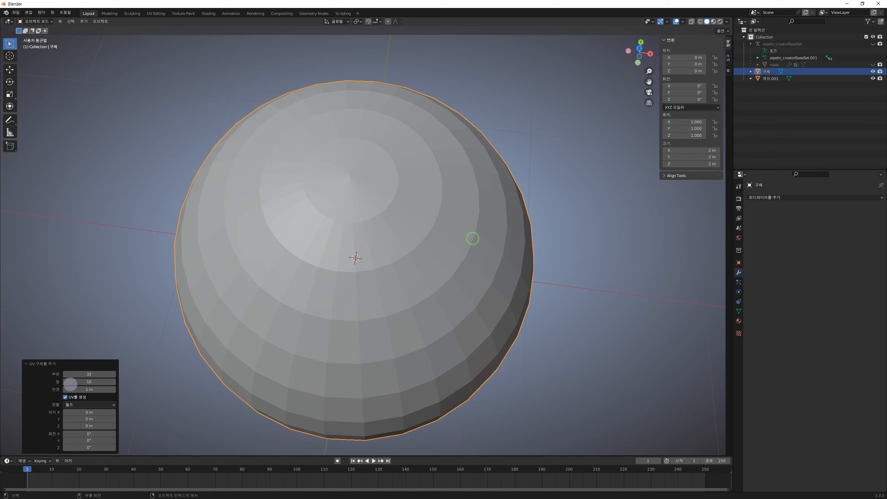
drag(110, 374, 92, 377)
middle_drag(436, 244, 432, 282)
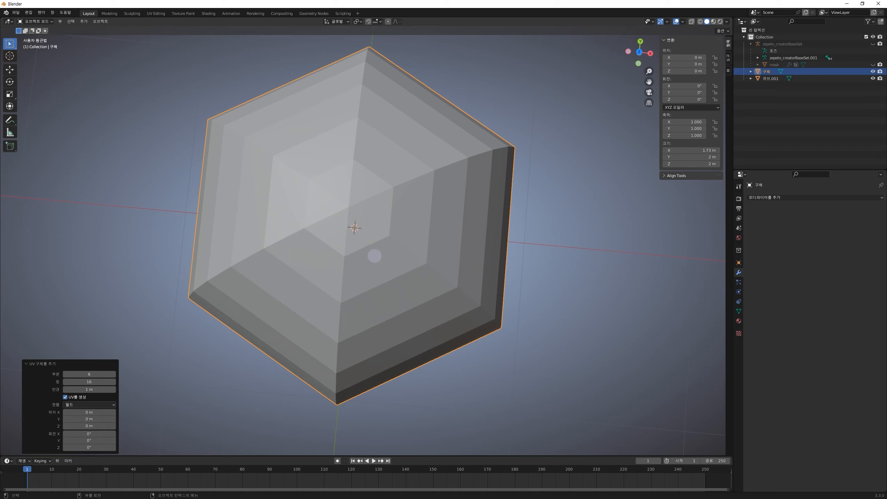
mouse_move(89, 382)
mouse_down()
mouse_move(70, 382)
mouse_move(89, 382)
mouse_up()
middle_drag(308, 377, 307, 377)
scroll(307, 377, down, 4)
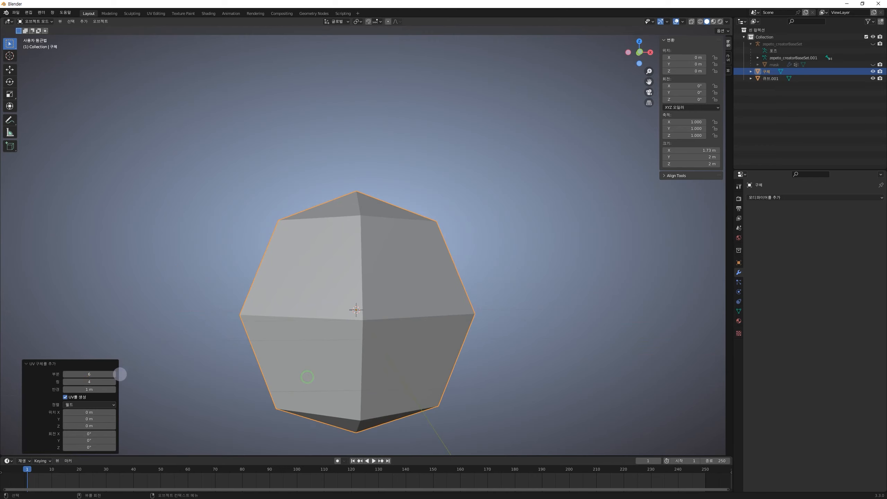
click(114, 382)
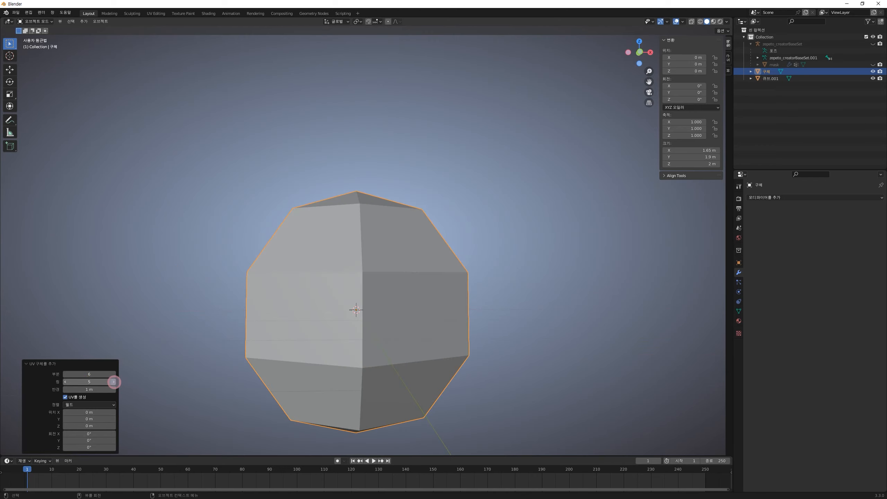
middle_drag(443, 267, 487, 270)
Flatten the whole sphere mesh along Z in Edit Mode to a scale of about 0.226
key(Tab)
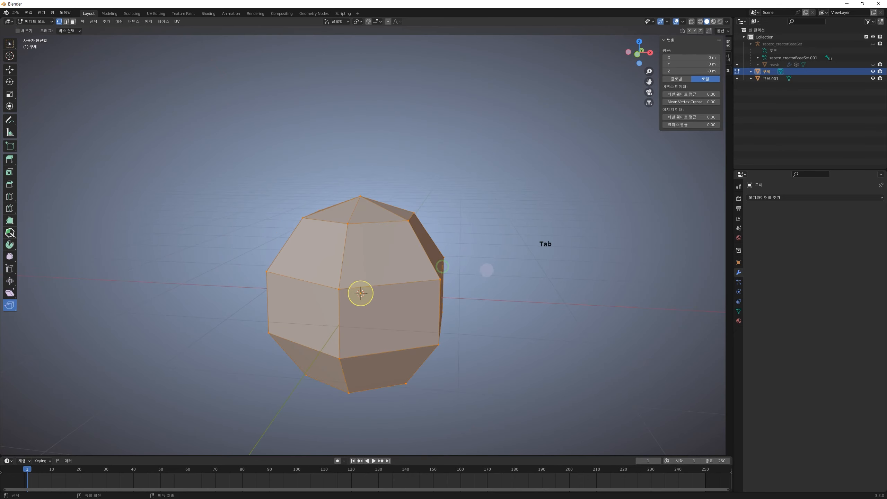
middle_drag(466, 310, 475, 260)
click(638, 56)
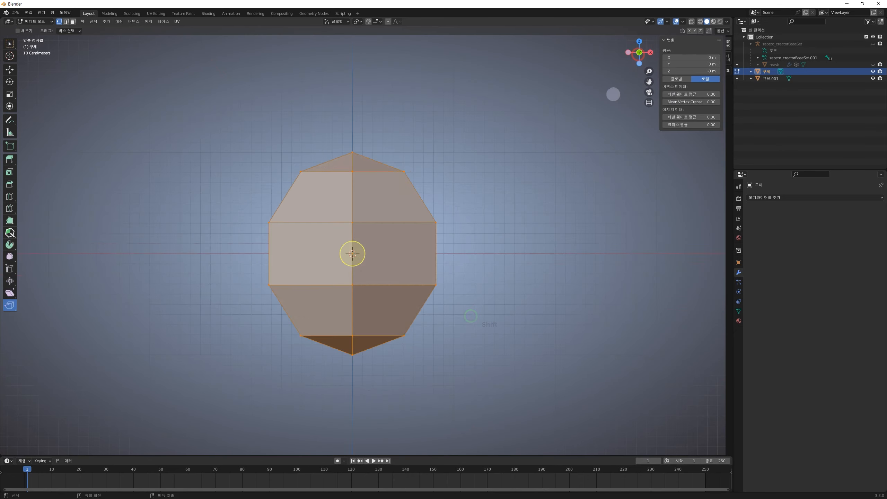
key(s)
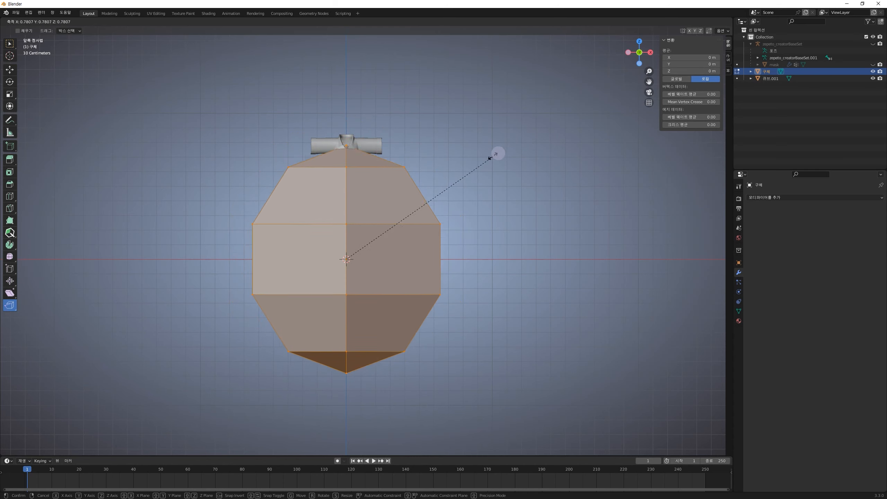
key(x)
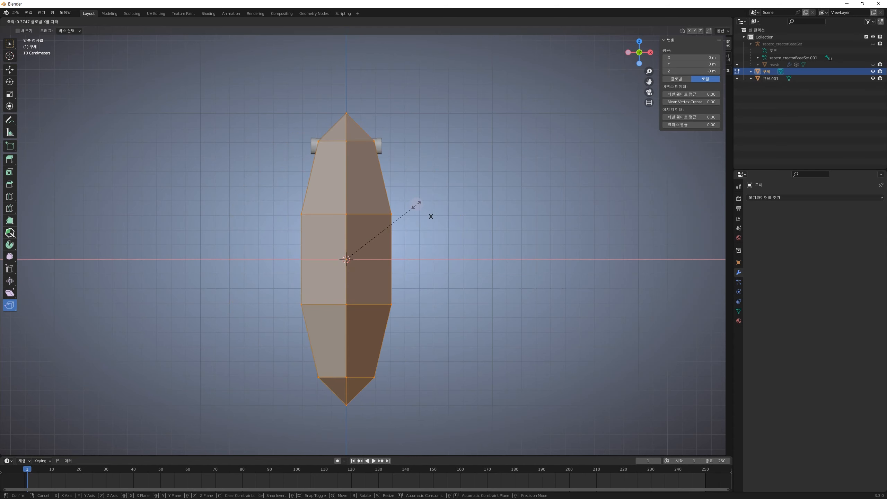
key(z)
click(389, 226)
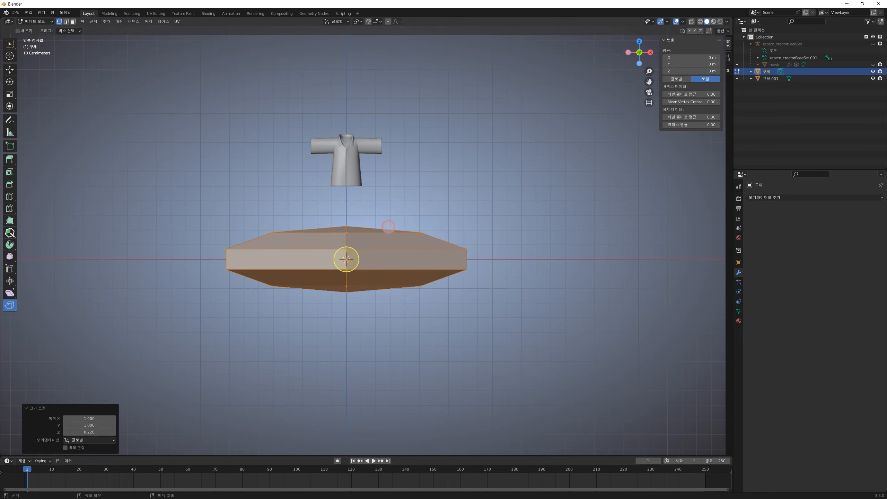
Delete the faces of the flattened sphere's underside, both the sloping lower band and the bottom cap
alt+click(347, 287)
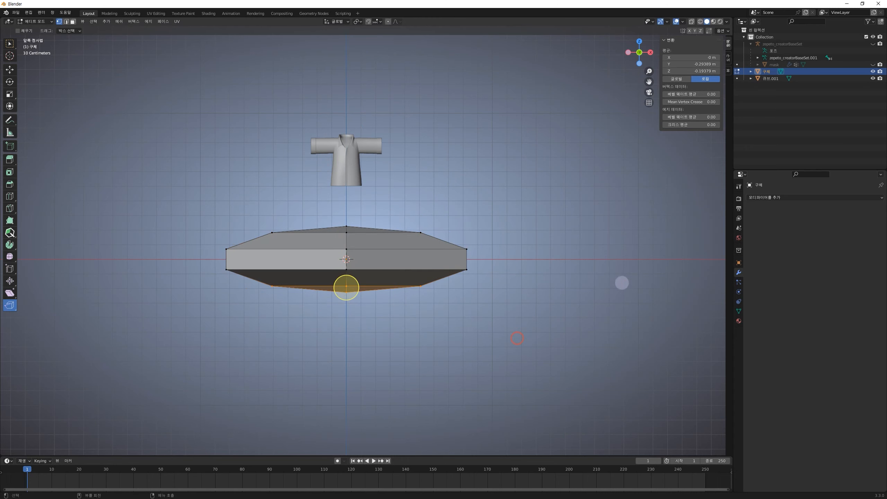
click(376, 317)
alt+click(345, 279)
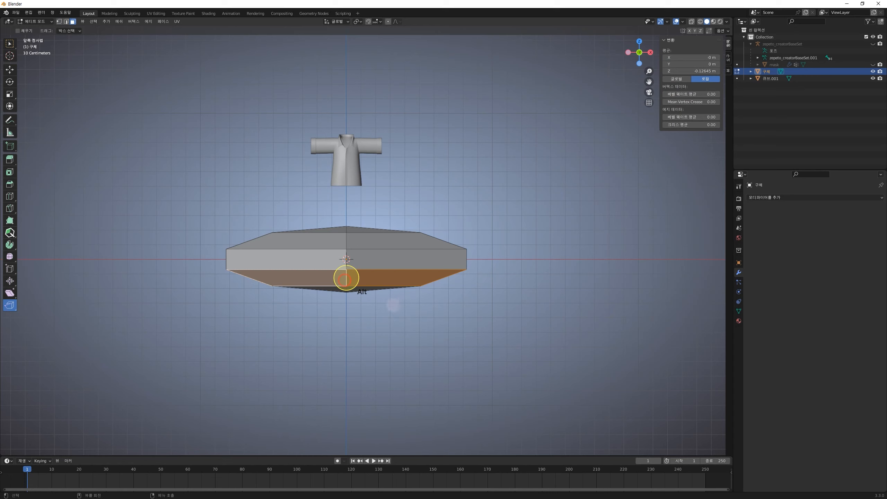
shift+drag(384, 309, 326, 281)
middle_drag(375, 315, 496, 289)
key(1)
key(3)
middle_drag(331, 255, 276, 196)
middle_drag(484, 194, 426, 198)
key(Delete)
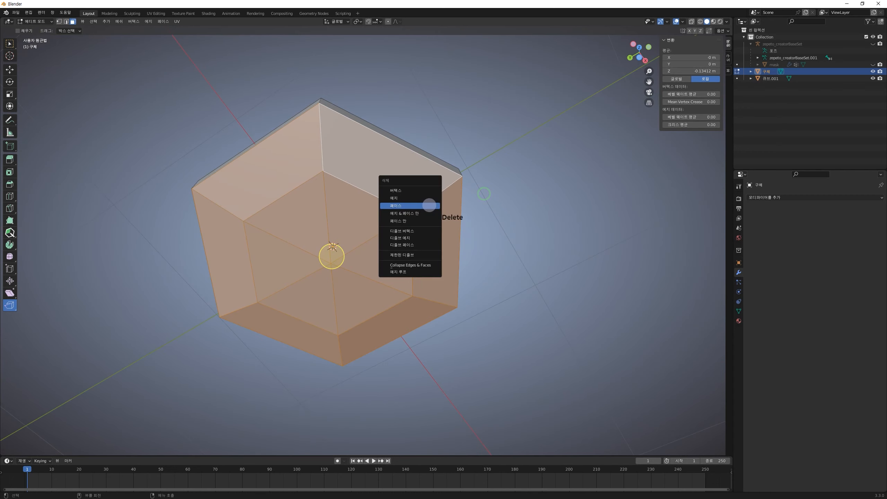
click(429, 202)
Select the remaining button mesh and scale it down uniformly by about 0.136
middle_drag(481, 104, 461, 207)
key(a)
middle_drag(525, 259, 504, 228)
key(1)
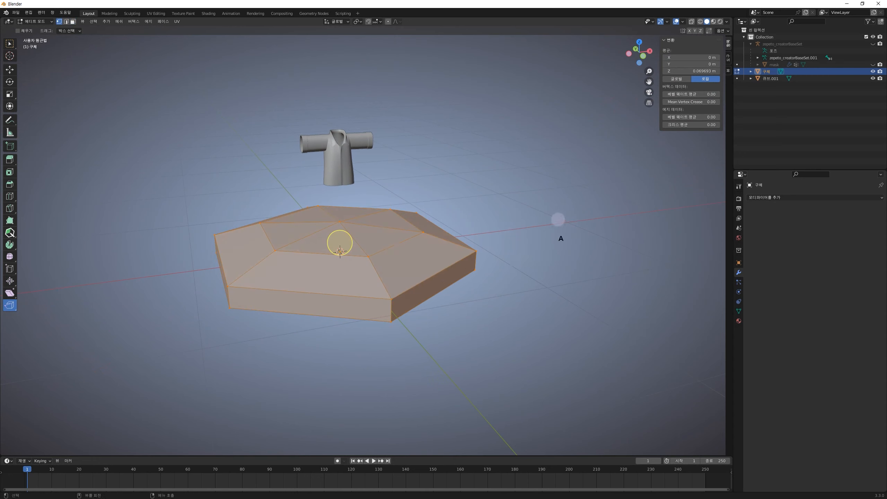
key(s)
click(369, 242)
scroll(370, 243, up, 3)
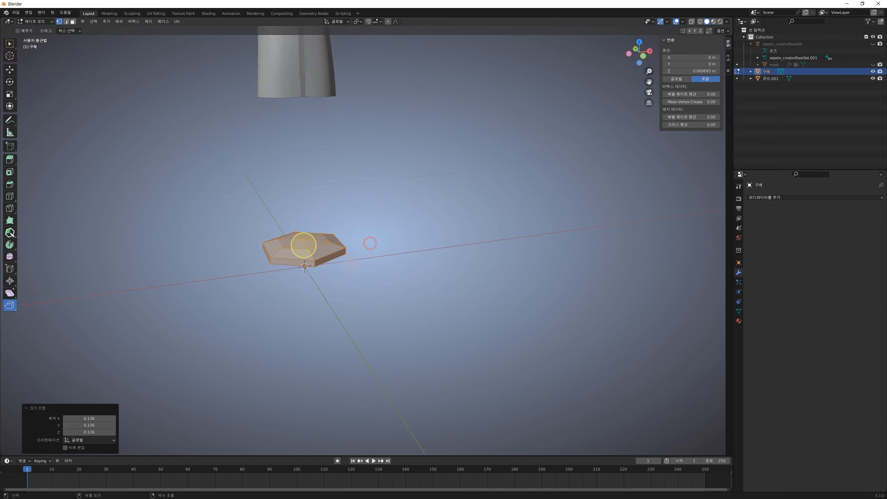
scroll(370, 243, up, 1)
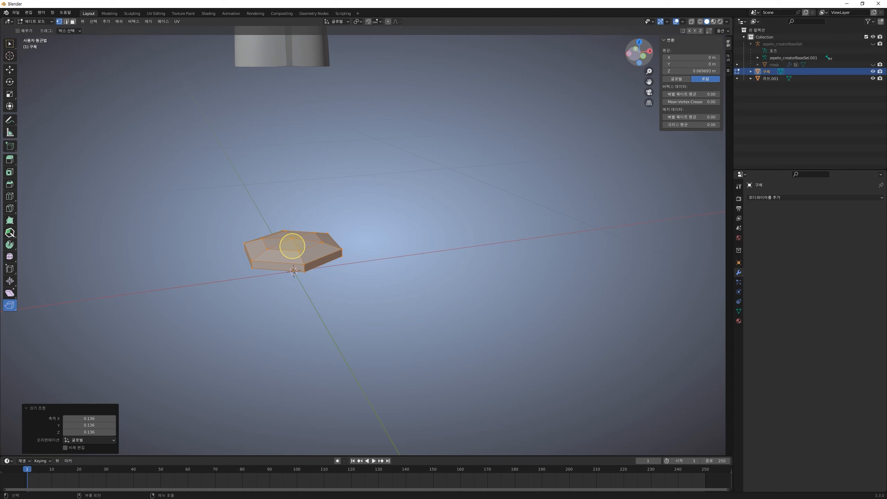
Scale the button mesh by about 0.355 and lower it along Z to sit just above its origin
click(629, 53)
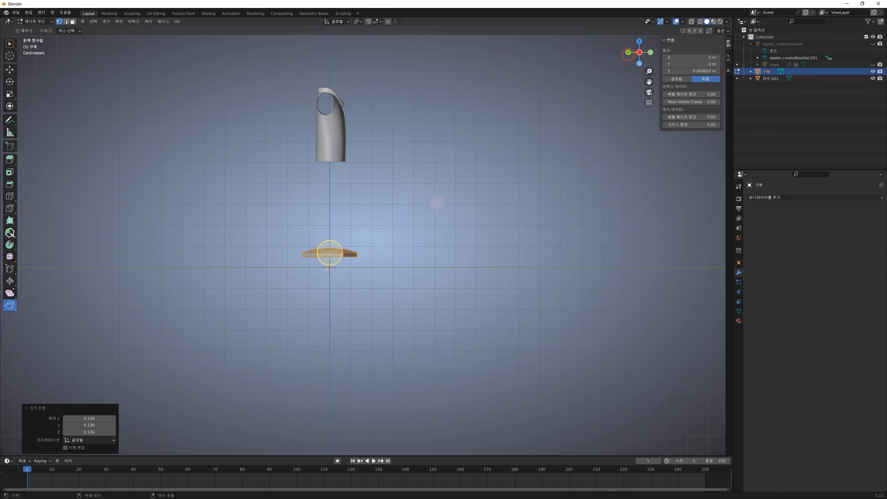
shift+middle_drag(431, 194, 437, 237)
scroll(437, 236, up, 4)
key(s)
click(362, 273)
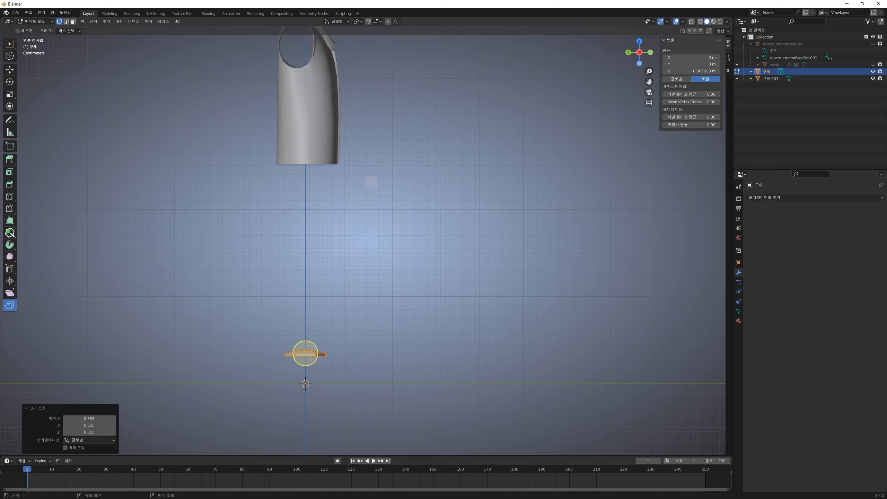
key(g)
key(z)
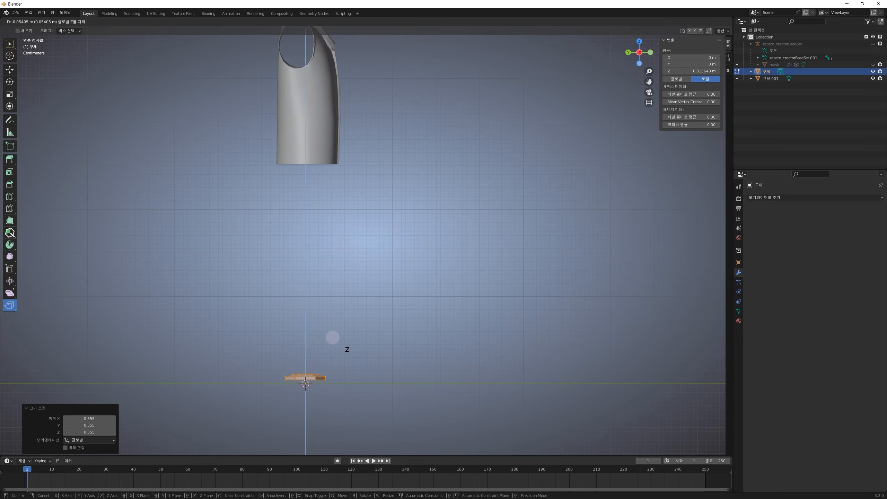
click(333, 343)
Move the button object in front of the shirt in side view and rotate it about 91.8° so its dome faces forward
key(Tab)
key(g)
click(368, 76)
key(shift+c)
scroll(441, 165, up, 2)
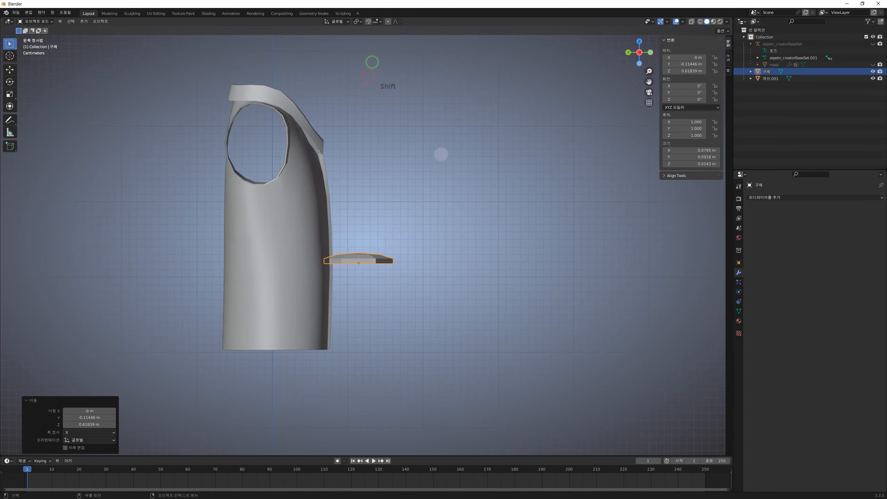
key(r)
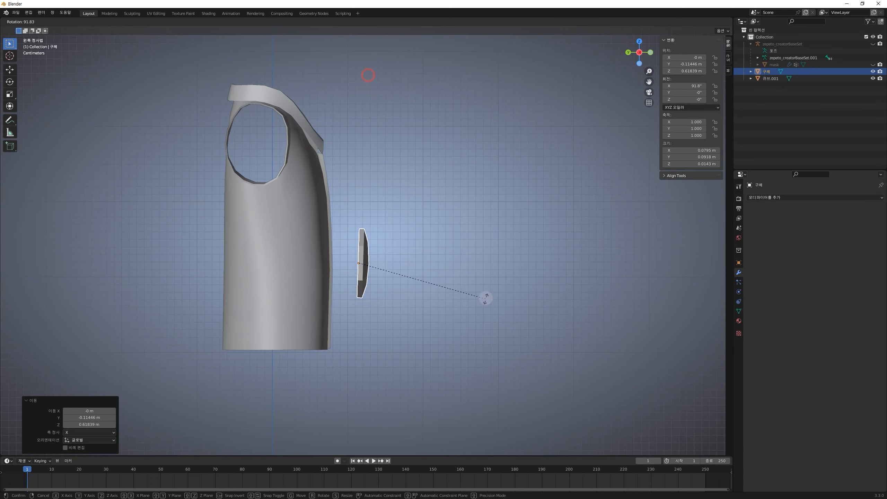
click(486, 298)
Move the button up against the chest below the collar and tilt it about -10° to follow the shirt front
scroll(487, 246, up, 3)
key(g)
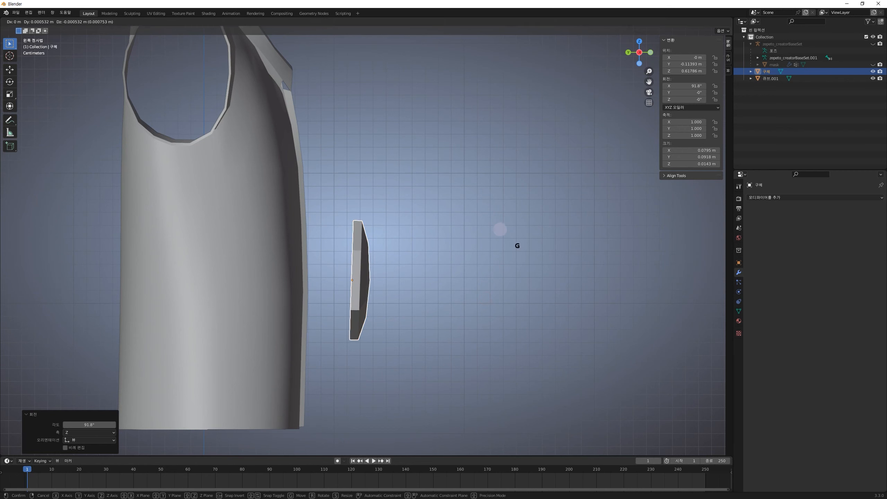
click(443, 112)
key(r)
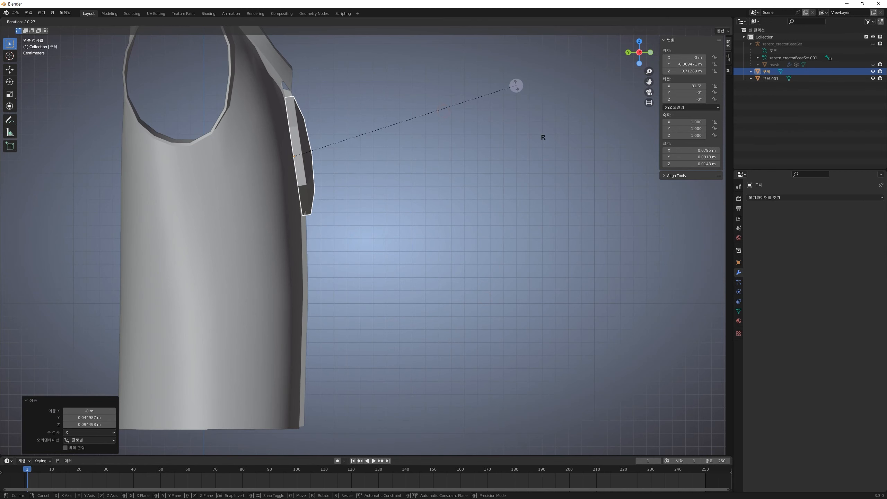
click(515, 86)
Shrink the button by about 0.276 and again by about 0.655, positioning it just in front of the placket
scroll(460, 125, up, 1)
key(s)
click(360, 183)
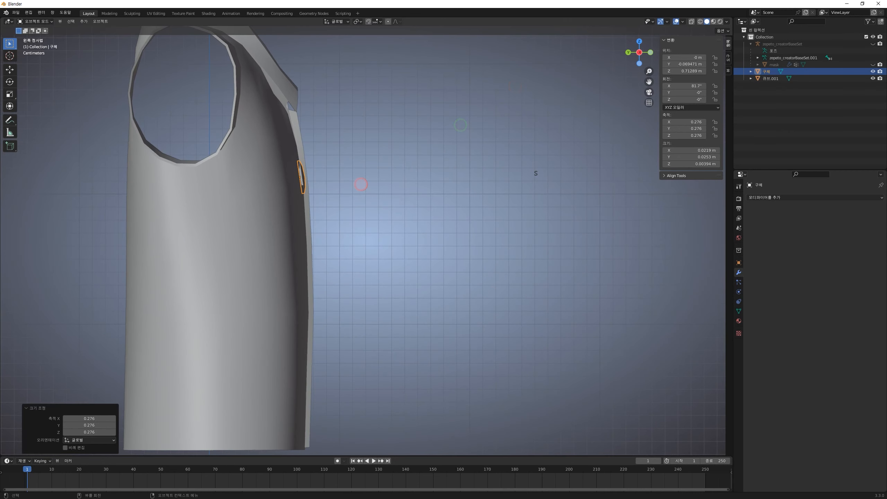
scroll(299, 171, up, 3)
key(g)
click(318, 180)
key(s)
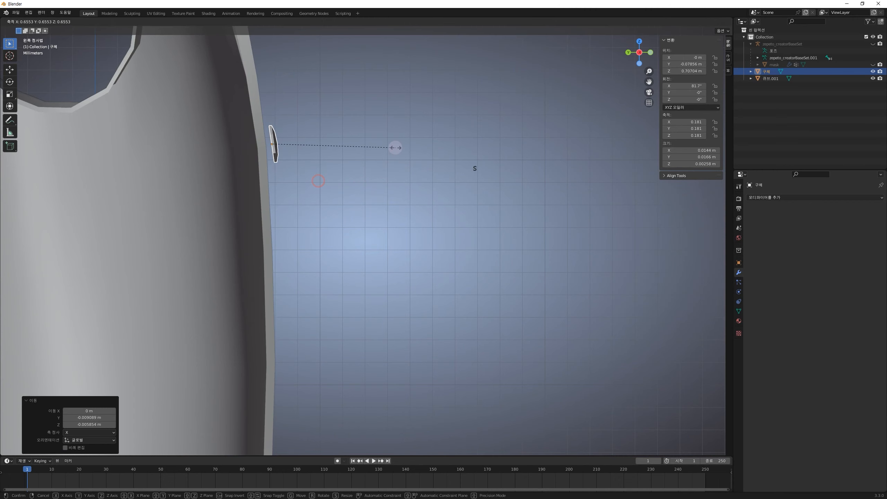
click(395, 148)
scroll(395, 149, down, 1)
scroll(286, 137, up, 2)
key(Tab)
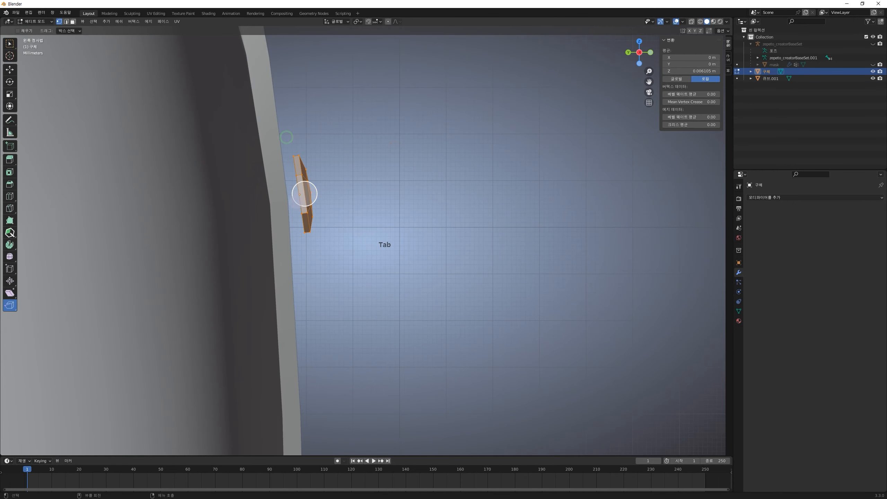
click(299, 197)
key(3)
scroll(297, 189, up, 1)
key(Tab)
key(Tab)
key(a)
key(s)
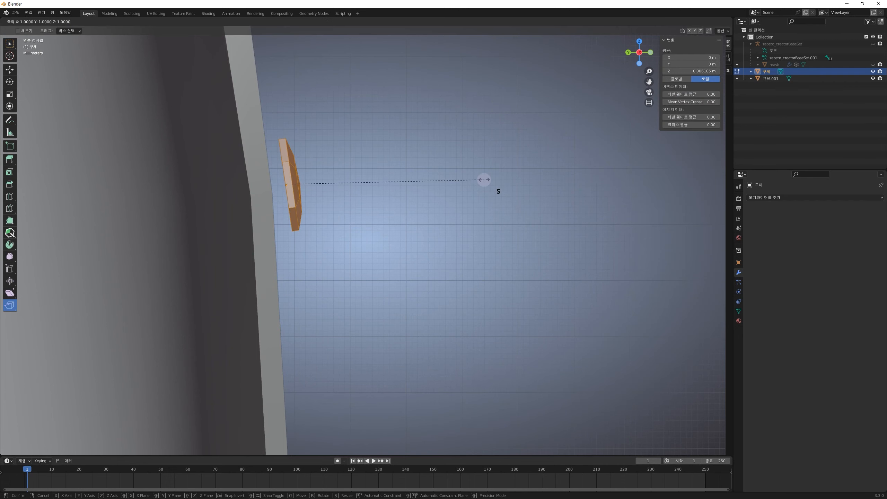
key(x)
key(x)
key(Escape)
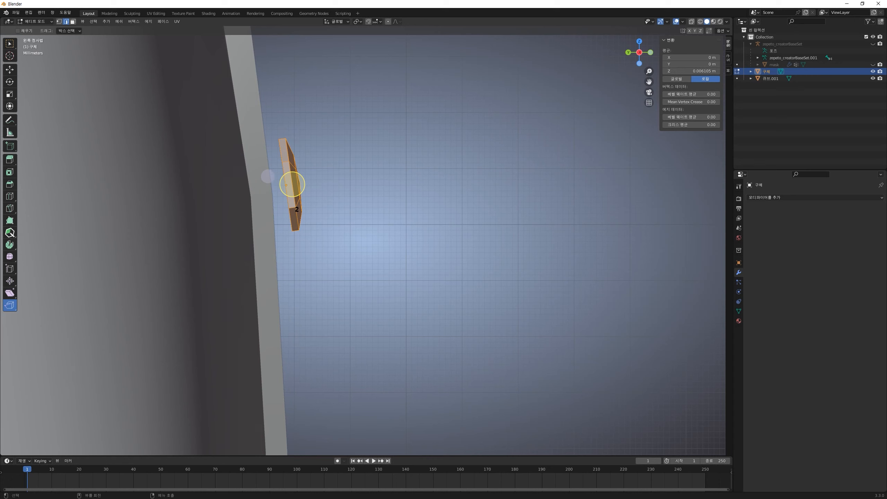
Select the edge loop around the button's back rim and pull it toward the shirt to thicken the button
alt+click(285, 185)
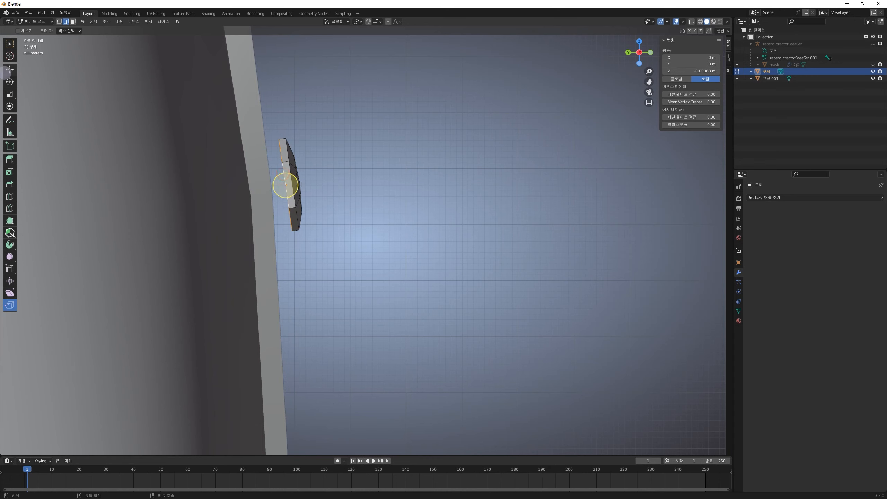
click(9, 69)
drag(260, 189, 280, 167)
key(Tab)
Scale the entire button mesh by 0.694 in Edit Mode so it fits the width of the placket
middle_drag(376, 184, 431, 209)
shift+middle_drag(140, 207, 262, 209)
scroll(373, 220, up, 3)
middle_drag(372, 220, 363, 252)
middle_drag(350, 241, 436, 230)
scroll(424, 208, up, 1)
shift+middle_drag(356, 260, 461, 242)
key(Tab)
key(a)
key(s)
click(487, 243)
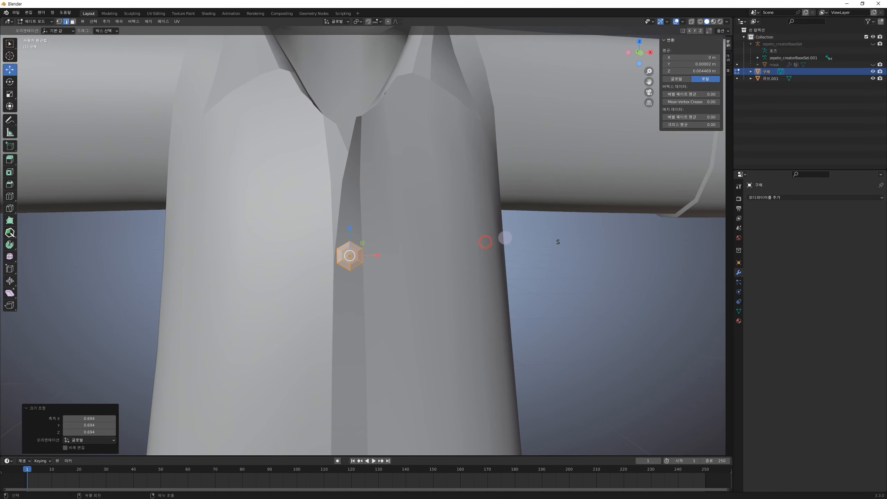
Move the button mesh up the placket to sit just below the collar opening
middle_drag(514, 234, 514, 234)
key(g)
click(477, 183)
middle_drag(500, 197, 423, 205)
drag(431, 202, 444, 204)
mouse_move(442, 217)
middle_down()
mouse_move(491, 224)
mouse_move(441, 212)
mouse_move(411, 226)
mouse_move(429, 221)
middle_up()
Apply Shade Smooth to all the button's faces and return to Object Mode
right_click(440, 180)
key(3)
right_click(433, 147)
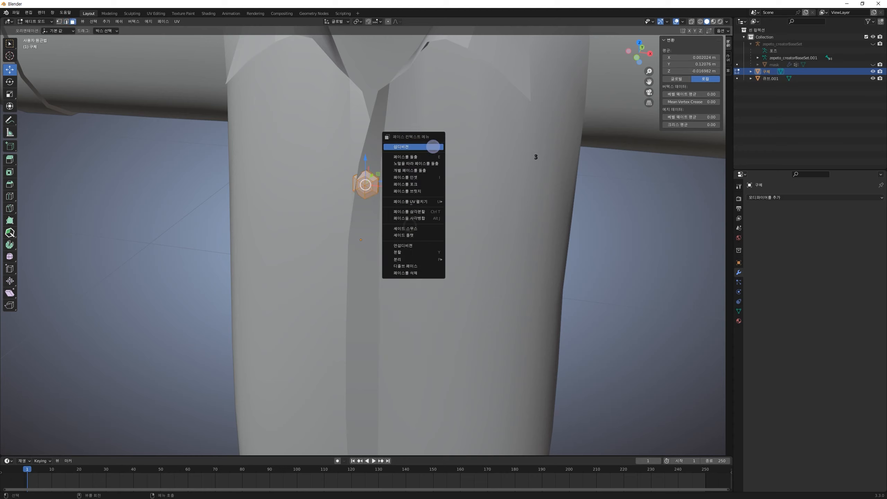
click(428, 229)
key(Tab)
Rotate the button mesh in several small turns from different angles to align it with the placket surface
middle_drag(503, 218, 446, 287)
key(Tab)
scroll(447, 183, up, 2)
key(r)
right_click(502, 276)
key(r)
click(508, 241)
middle_drag(508, 241, 456, 224)
key(r)
click(551, 260)
key(r)
click(463, 189)
middle_drag(464, 189, 433, 183)
key(r)
click(515, 205)
Shift the button mesh about 0.0016 m along Y to bring it against the placket
middle_drag(515, 205, 515, 270)
key(g)
key(y)
click(432, 296)
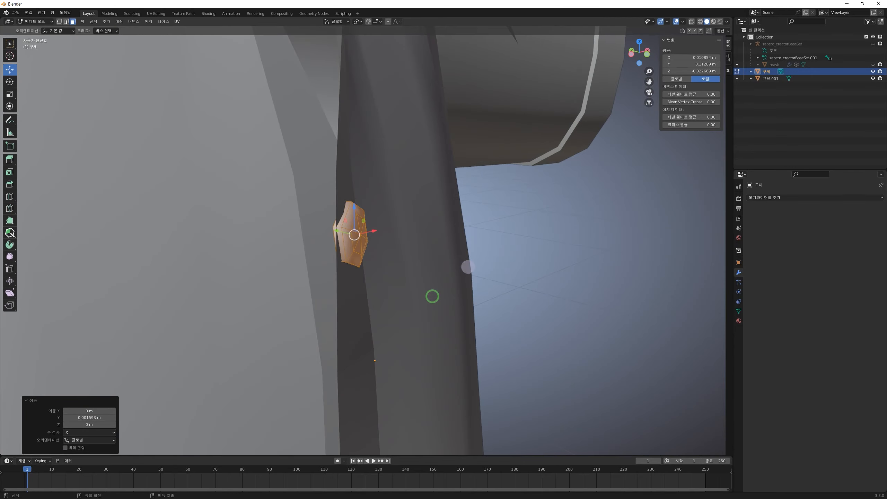
Rotate the button mesh further to match the slope of the placket and adjust its scale
middle_drag(433, 296, 491, 123)
key(r)
click(468, 226)
key(r)
click(517, 213)
key(r)
click(511, 151)
key(r)
click(495, 125)
key(s)
click(531, 199)
Fine-tune the button's tilt by about 1.12° in the view and about 0.47° around global Z
middle_drag(461, 275, 562, 315)
key(r)
click(558, 280)
middle_drag(517, 266, 68, 106)
middle_drag(419, 225, 421, 219)
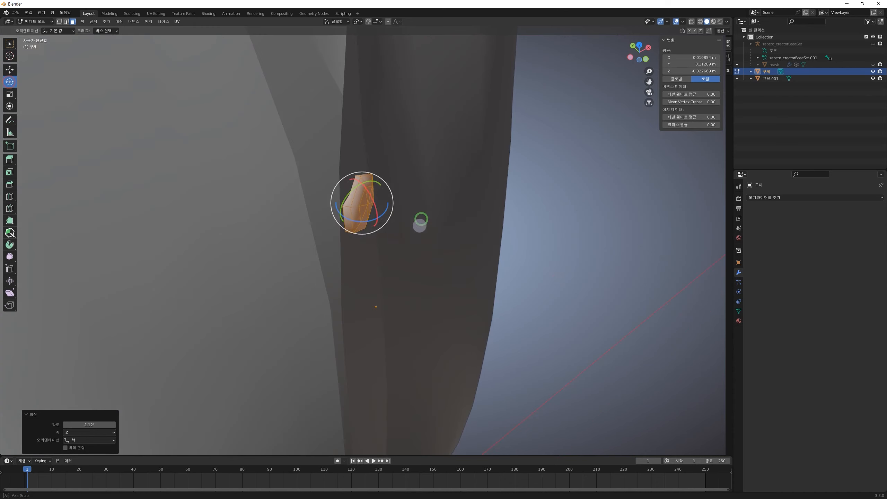
key(r)
key(z)
key(Return)
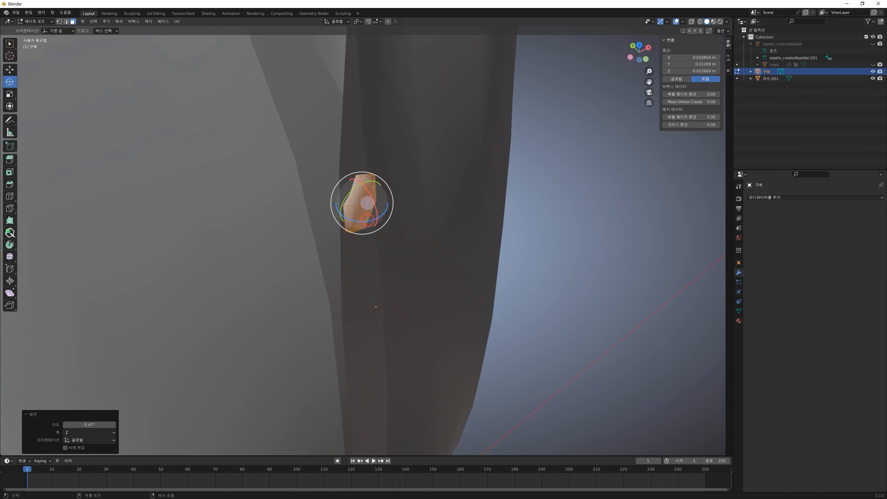
Nudge the button mesh closer to the placket along Y and within the view plane
scroll(383, 222, up, 2)
shift+middle_drag(376, 188, 378, 245)
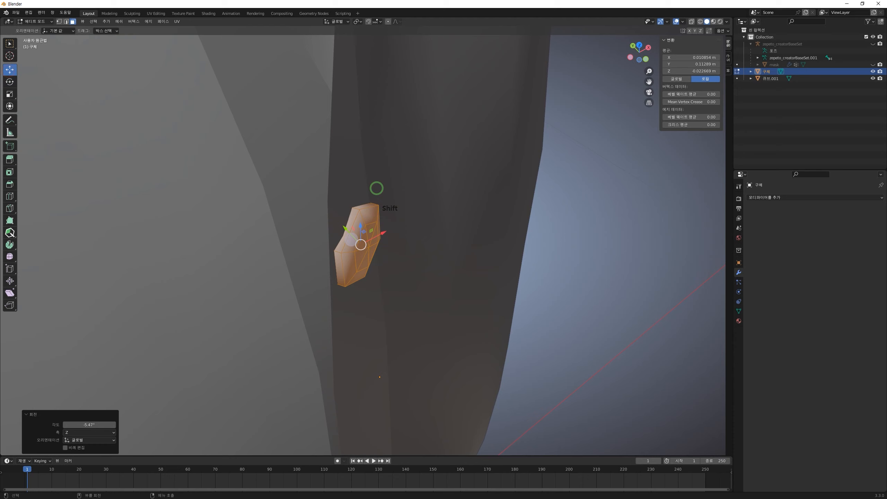
drag(350, 233, 354, 237)
mouse_move(392, 235)
middle_down()
mouse_move(430, 237)
mouse_move(385, 246)
middle_up()
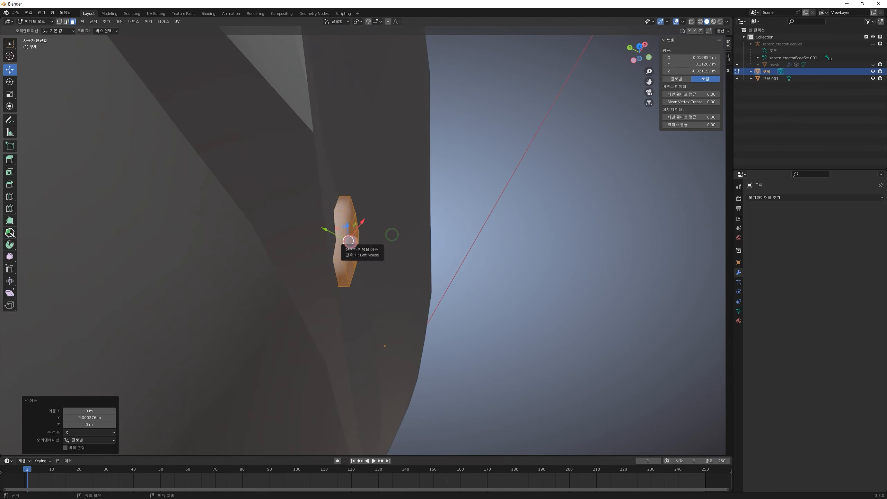
drag(349, 241, 351, 246)
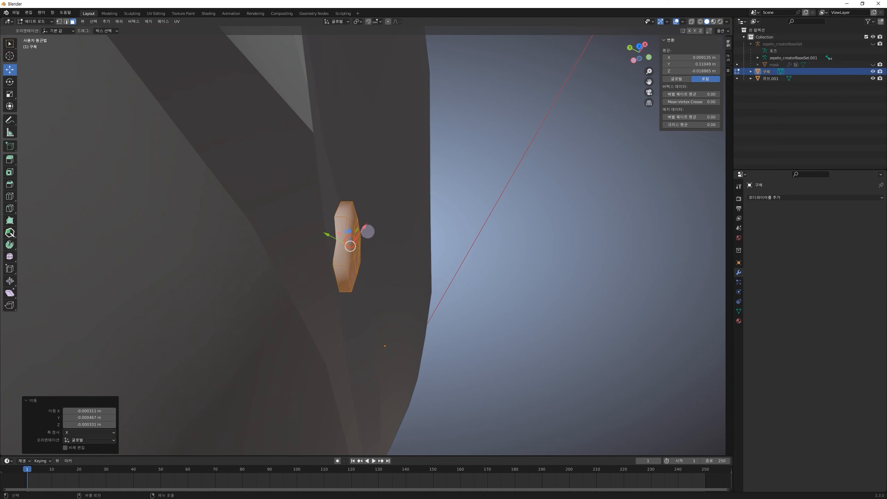
Rotate the button mesh by about 2.4°, nudge it along the placket, turn it slightly again and leave Edit Mode
key(r)
click(513, 193)
middle_drag(499, 238, 489, 256)
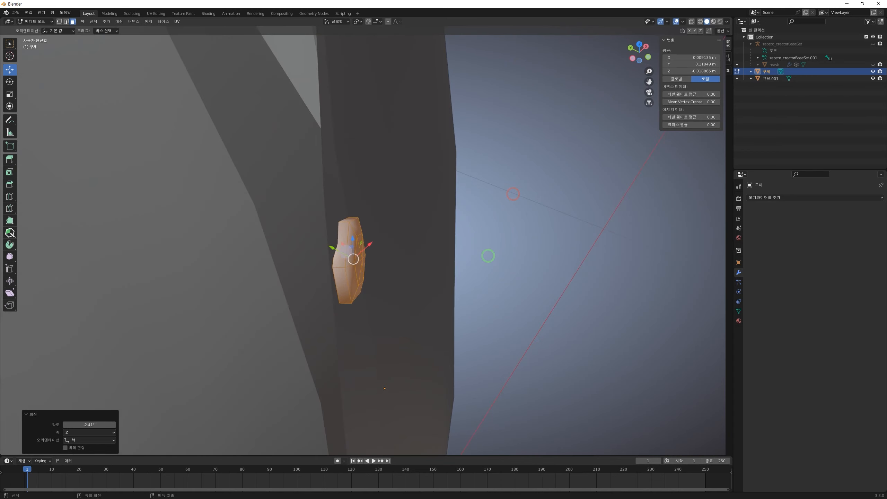
drag(334, 247, 336, 247)
middle_drag(420, 182, 420, 147)
key(r)
click(424, 145)
middle_drag(493, 277, 511, 297)
scroll(405, 286, down, 8)
key(Tab)
click(636, 353)
scroll(494, 334, down, 4)
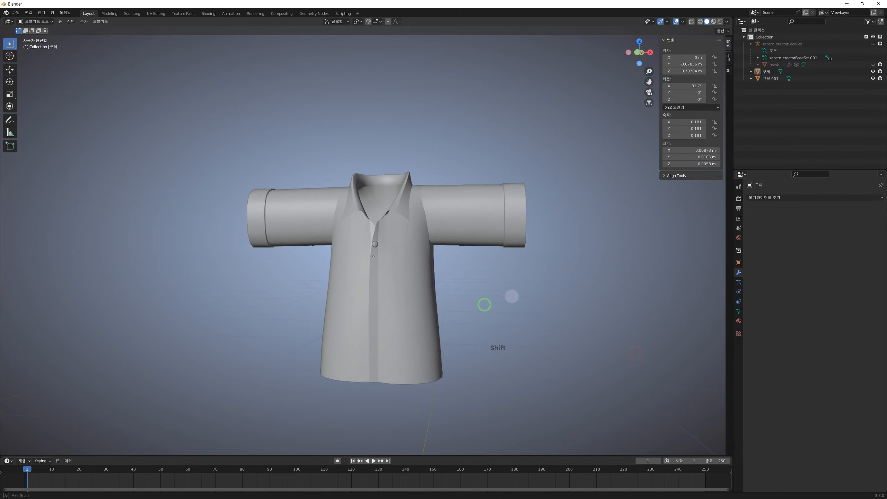
Duplicate the button object and place the copy lower on the placket, about 0.045 m below the original
scroll(392, 254, up, 4)
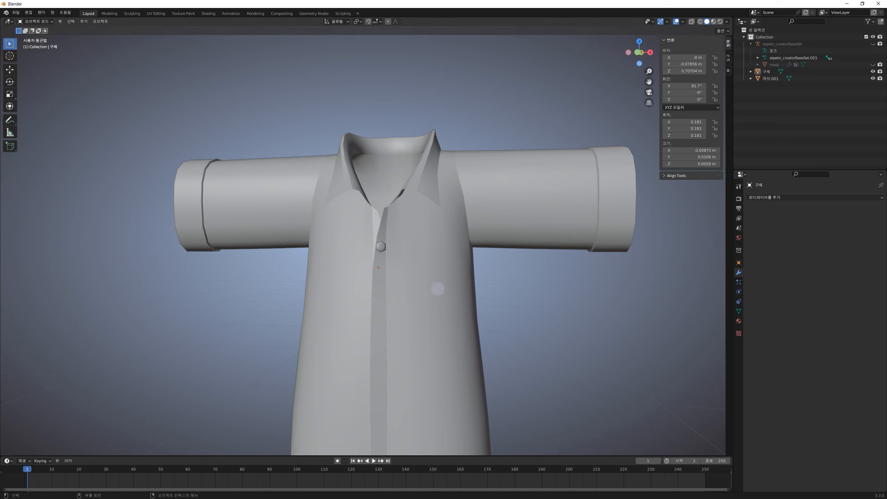
scroll(390, 235, up, 3)
scroll(403, 231, down, 2)
shift+middle_drag(446, 221, 441, 233)
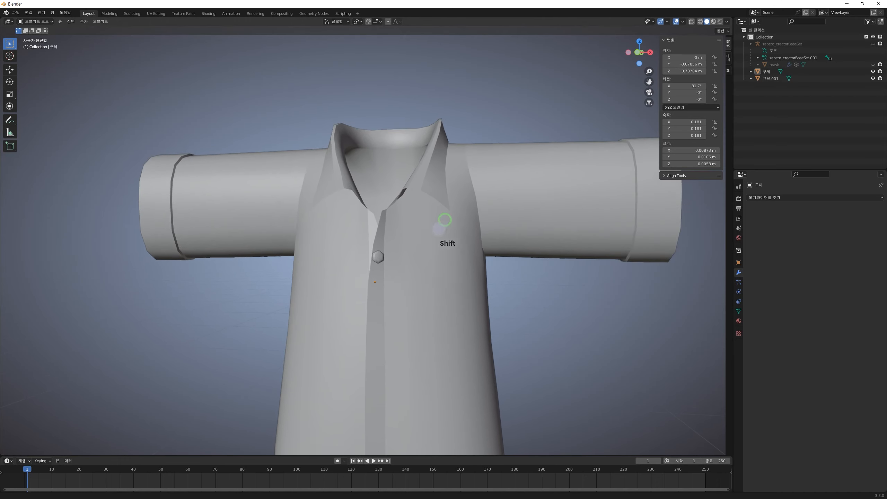
click(386, 252)
click(380, 258)
shift+middle_drag(433, 303, 425, 291)
click(597, 265)
click(379, 245)
shift+middle_drag(381, 308, 390, 222)
scroll(389, 222, up, 2)
key(shift+d)
click(389, 245)
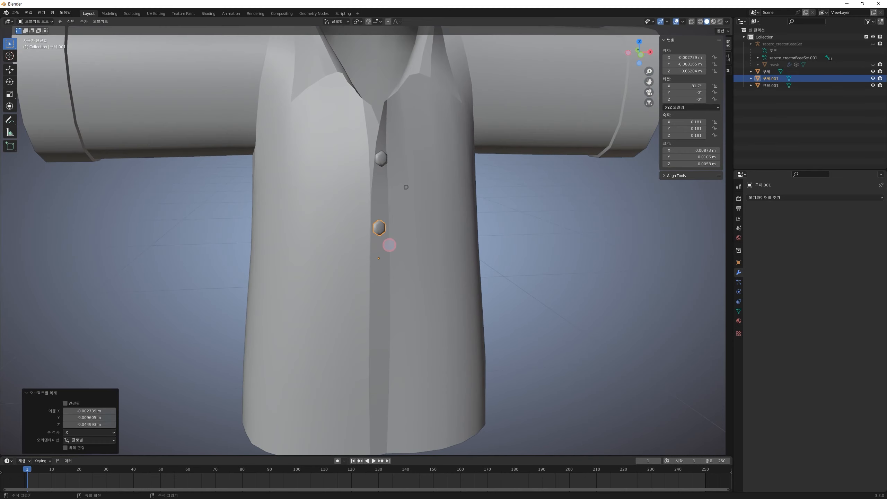
Place three more button duplicates down the placket to the hem, each copied from the previous one
middle_drag(411, 288, 403, 287)
scroll(383, 258, down, 1)
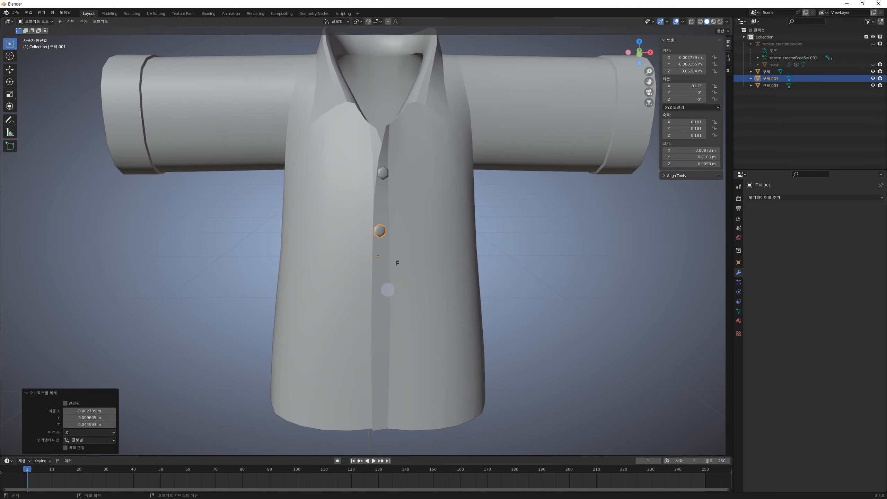
key(shift+d)
click(388, 351)
key(shift+d)
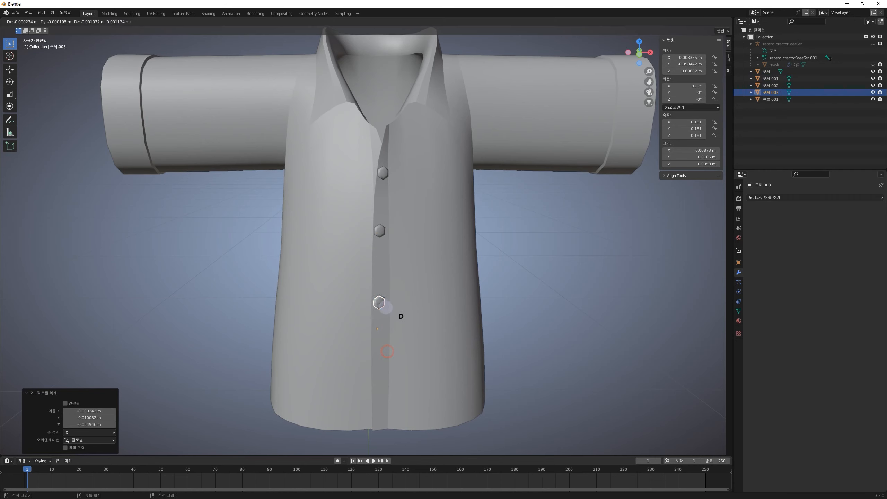
click(386, 351)
key(shift+d)
click(390, 402)
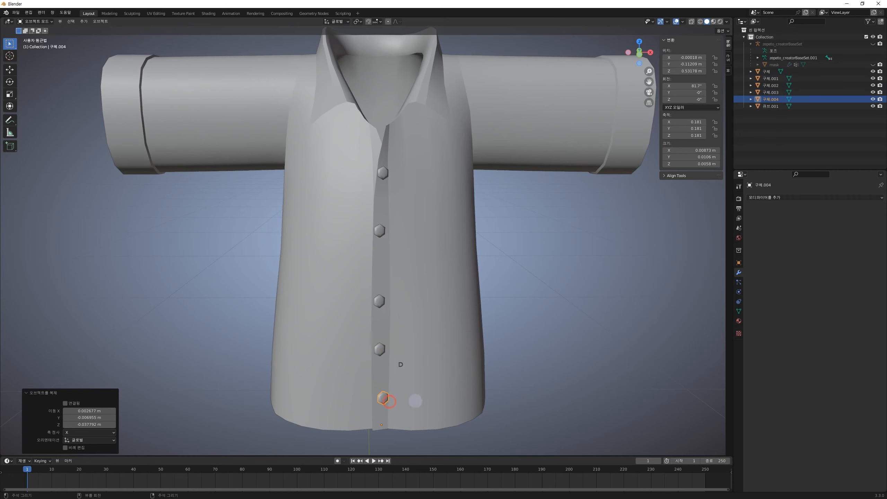
Undo all four button duplicates, keeping only the original button
key(ctrl+z)
key(ctrl+z)
key(ctrl+z)
key(ctrl+z)
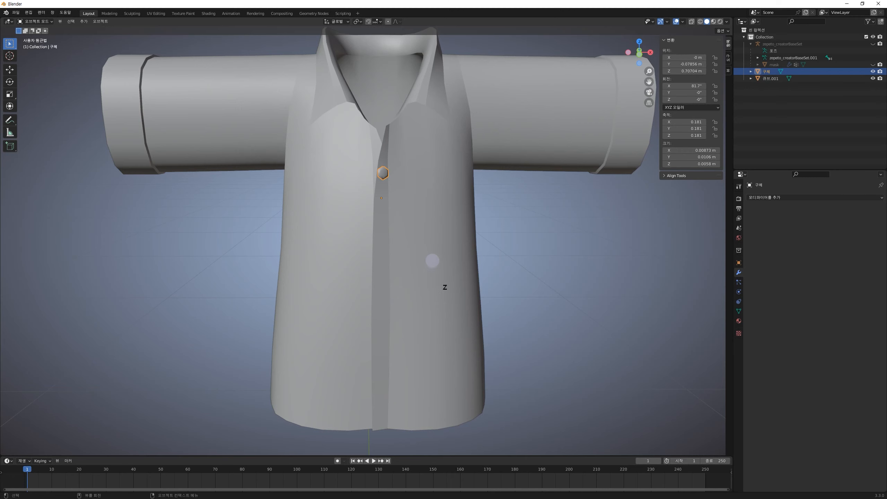
Join the button object into the shirt mesh and inspect the combined mesh in Edit Mode
click(389, 169)
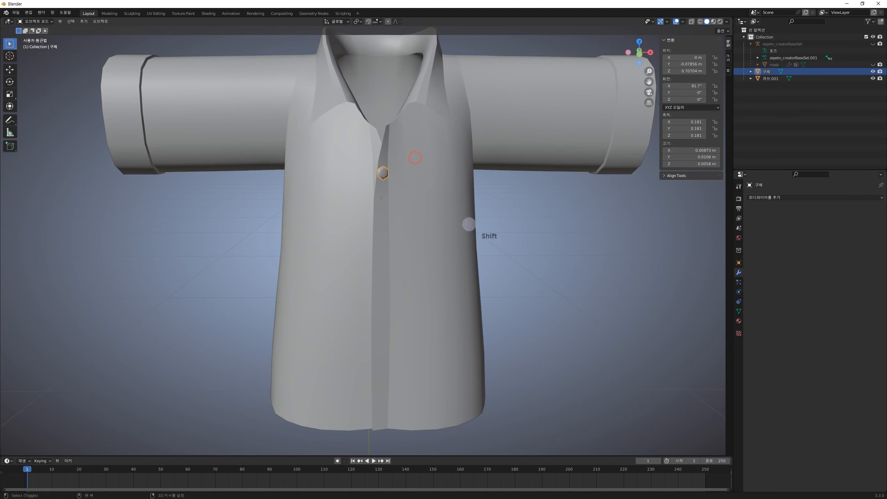
shift+click(450, 197)
middle_drag(515, 230, 620, 299)
key(ctrl+j)
key(Tab)
key(Tab)
middle_drag(554, 268, 357, 249)
Undo joining the button with the shirt so they are separate objects
key(ctrl+z)
key(ctrl+z)
key(ctrl+z)
key(ctrl+z)
key(ctrl+z)
key(ctrl+z)
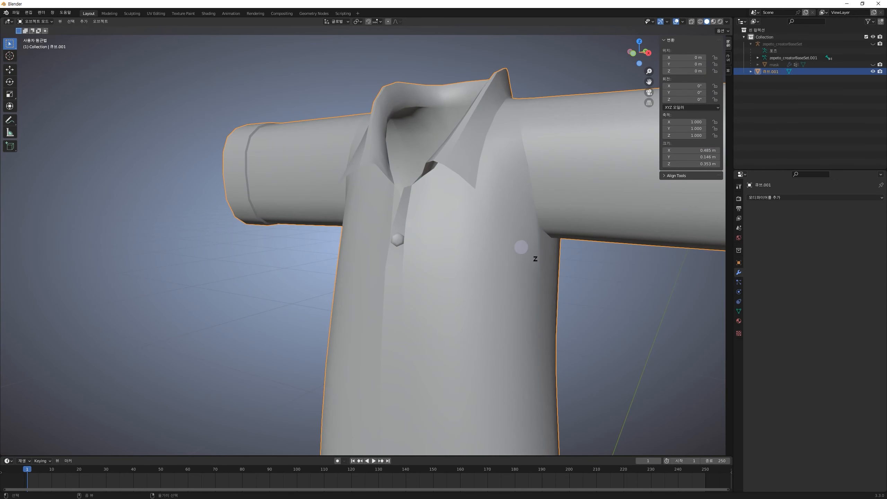
key(ctrl+z)
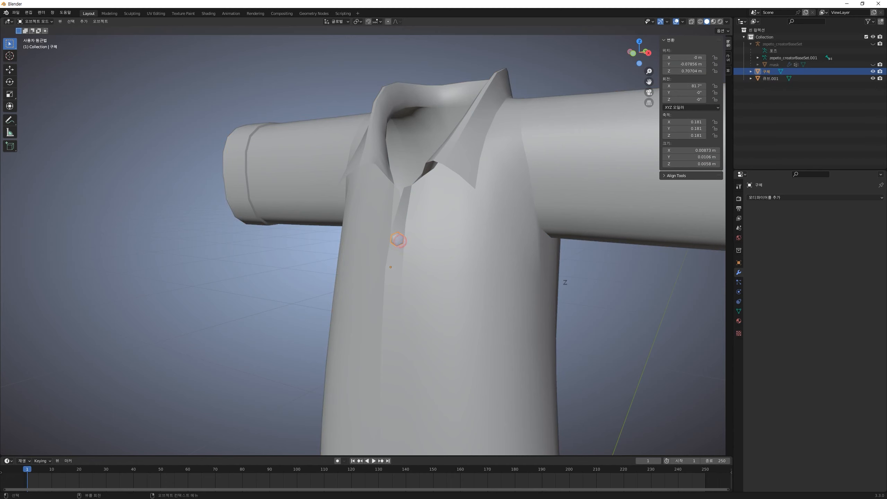
Delete the button object from the front of the shirt
key(Delete)
middle_drag(458, 257, 497, 265)
scroll(584, 275, up, 2)
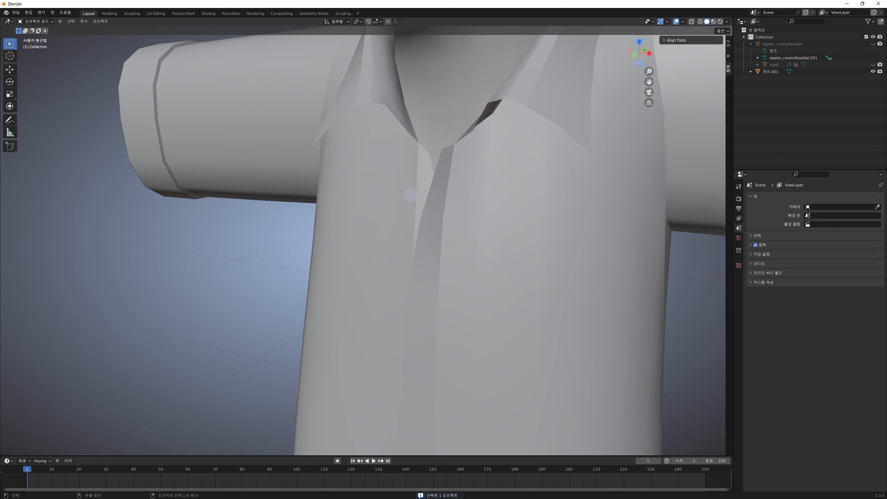
middle_drag(468, 199, 457, 191)
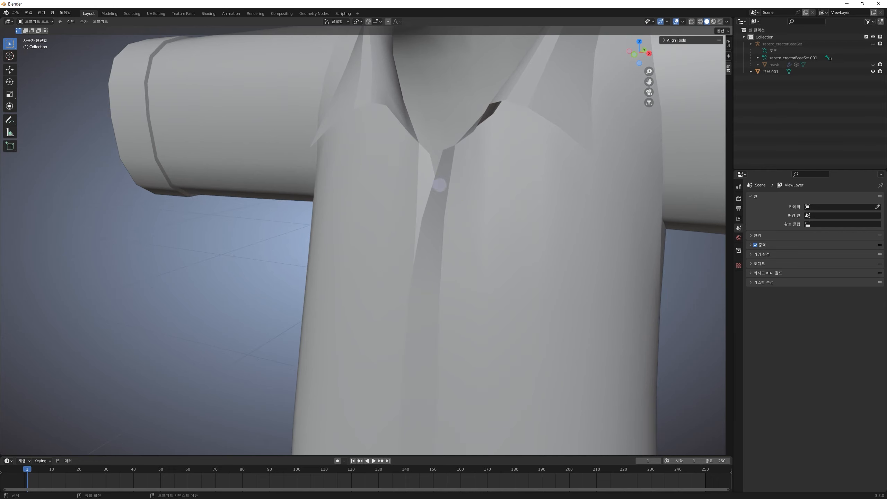
scroll(472, 271, down, 5)
middle_drag(571, 302, 503, 305)
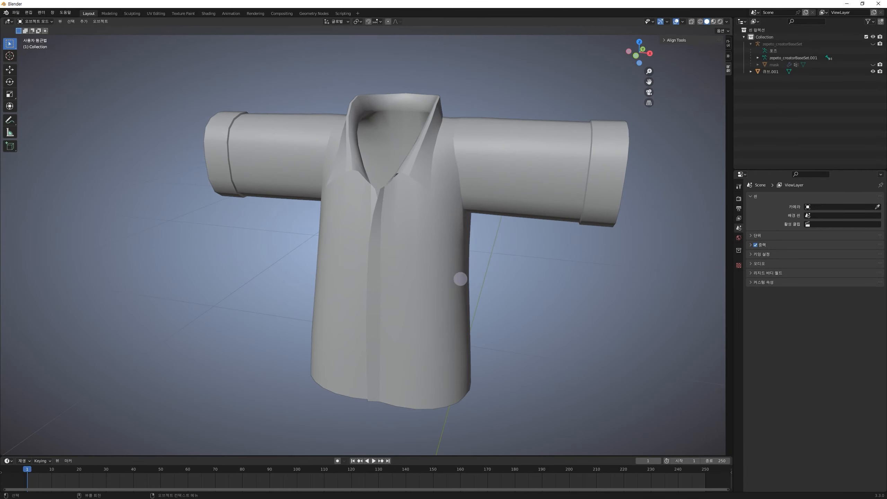
Select the shirt and examine its collar and front placket from several angles
click(437, 288)
mouse_move(502, 323)
middle_down()
mouse_move(345, 319)
mouse_move(569, 326)
mouse_move(506, 321)
middle_up()
shift+middle_drag(444, 315, 412, 271)
middle_drag(369, 227, 347, 284)
scroll(384, 182, up, 5)
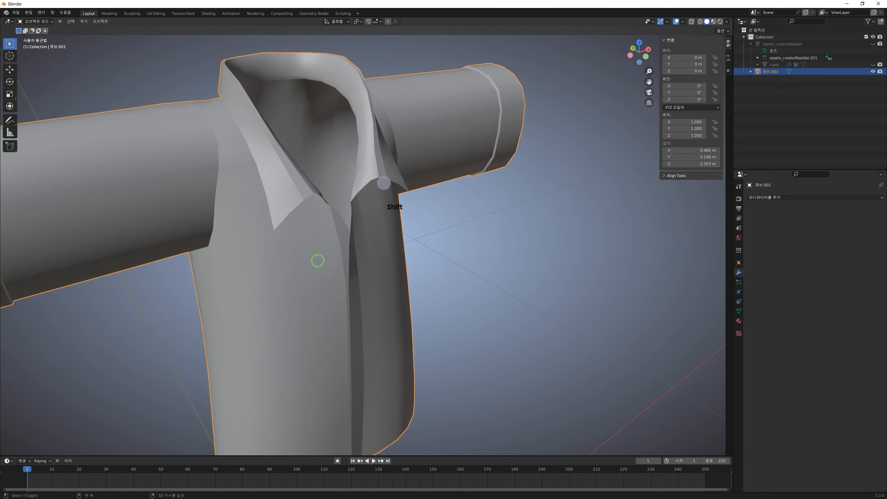
shift+middle_drag(384, 183, 407, 307)
scroll(407, 308, up, 2)
middle_drag(439, 343, 428, 323)
shift+middle_drag(420, 357, 417, 263)
click(407, 243)
middle_drag(451, 310, 418, 232)
scroll(419, 234, up, 2)
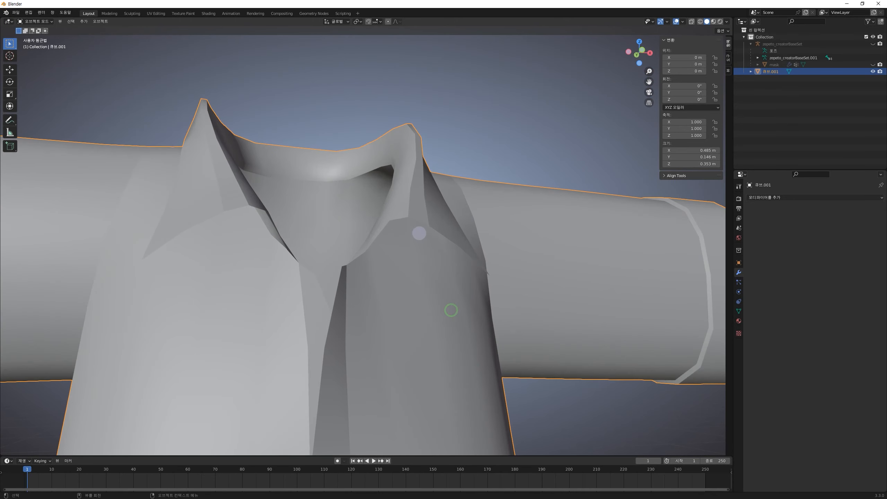
In Edit Mode, select the face strip that forms the shirt's front placket
scroll(465, 226, down, 3)
key(Tab)
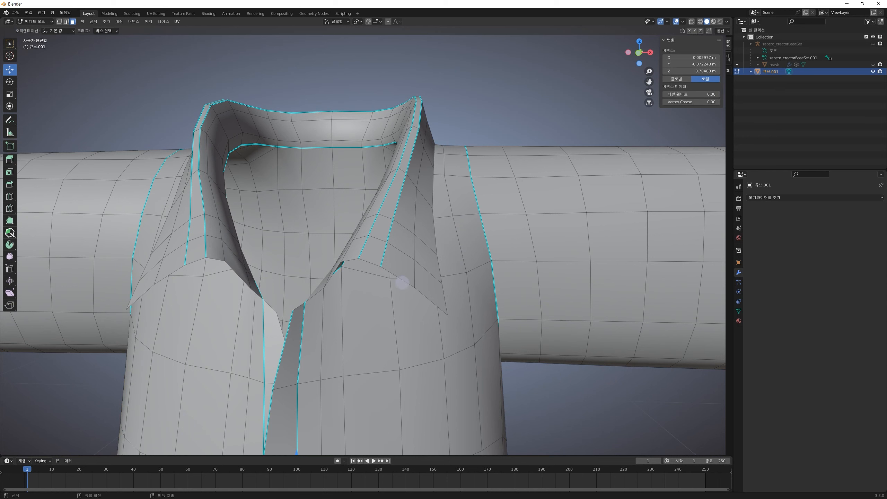
scroll(361, 307, down, 2)
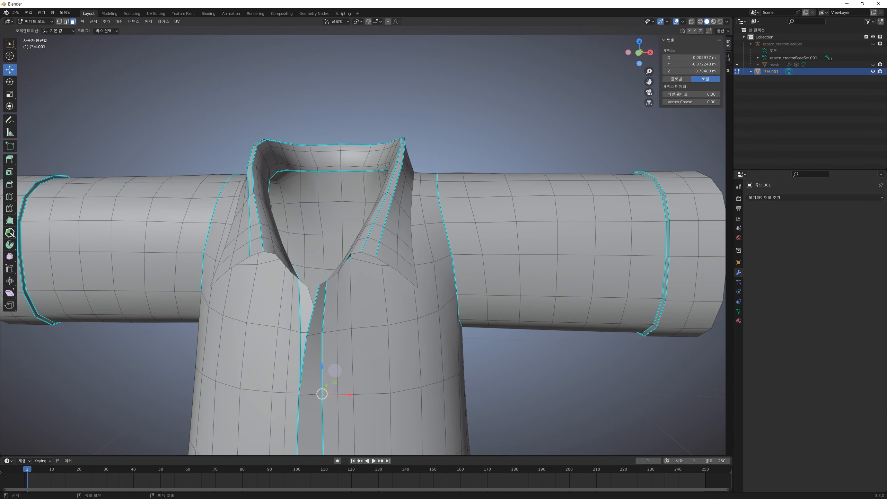
alt+click(314, 333)
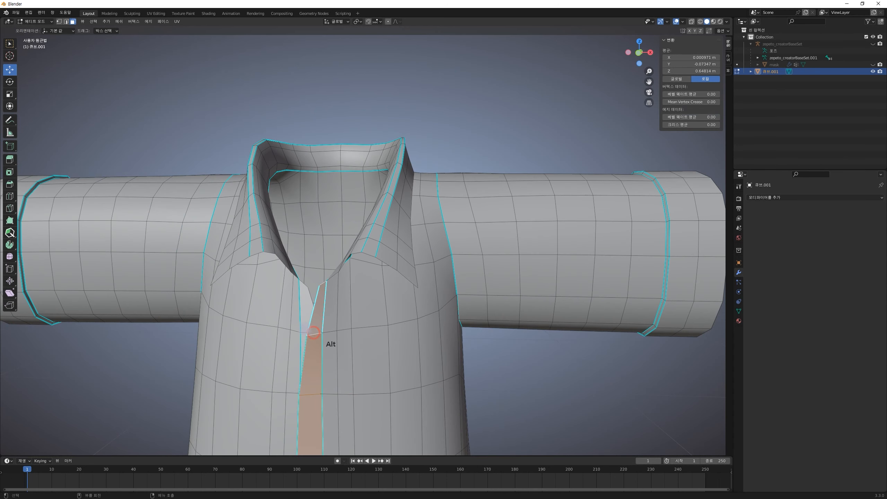
alt+shift+click(303, 303)
key(ctrl+z)
middle_drag(302, 332, 381, 290)
alt+shift+click(375, 299)
key(ctrl+z)
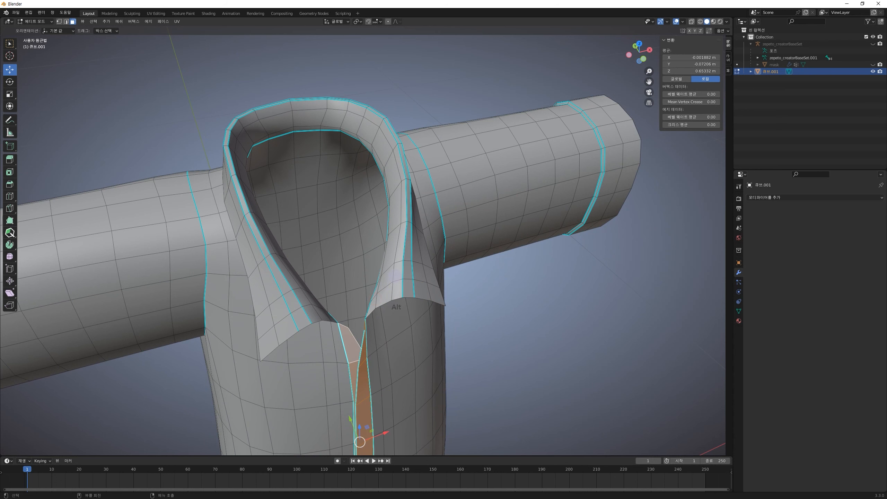
Add the inner and outer collar faces to the placket selection using linked selection delimited by Sharp
key(l)
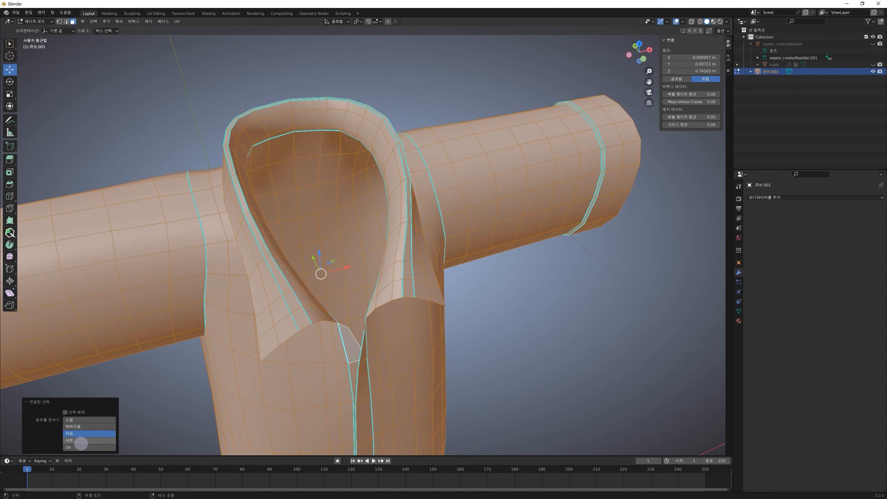
click(77, 441)
mouse_move(443, 289)
middle_down()
mouse_move(459, 263)
mouse_move(452, 277)
middle_up()
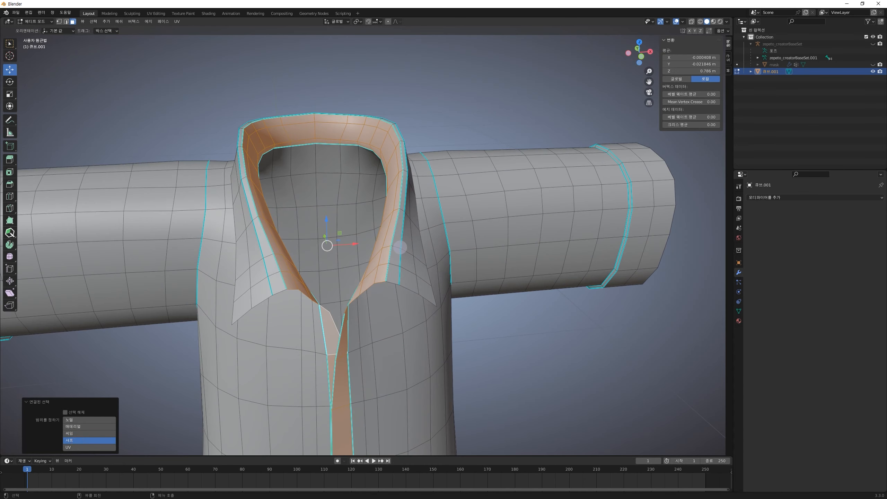
key(l)
mouse_move(467, 312)
middle_down()
mouse_move(322, 313)
mouse_move(464, 313)
middle_up()
shift+middle_drag(422, 332, 413, 242)
middle_drag(347, 301, 340, 306)
shift+middle_drag(386, 356, 370, 224)
scroll(363, 255, down, 2)
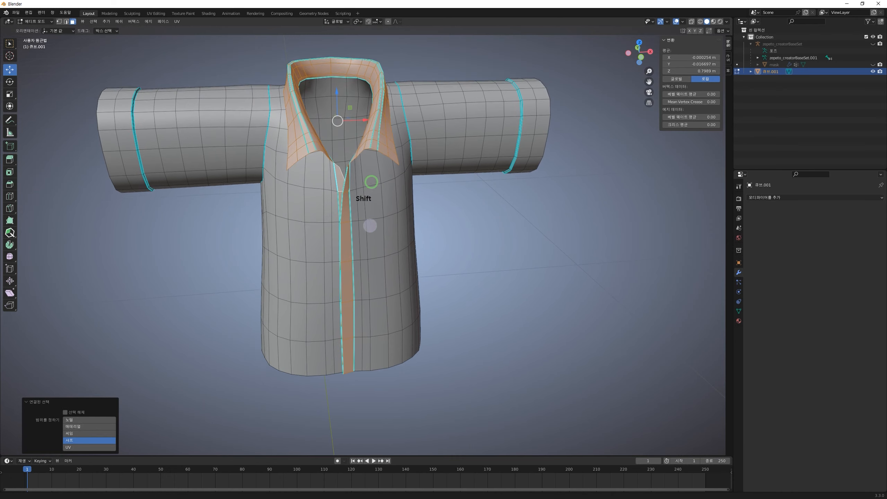
Separate the selected collar and placket faces into a new object and select it in Object Mode
key(p)
click(372, 236)
key(Tab)
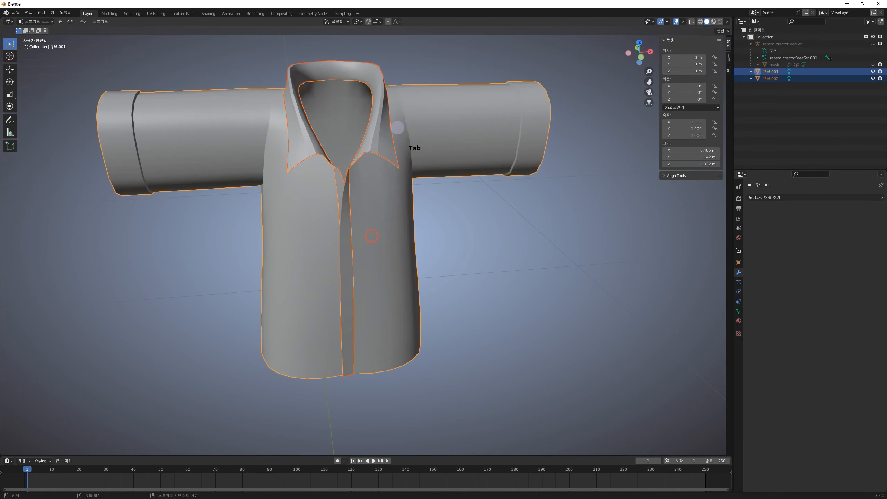
shift+middle_drag(396, 153, 396, 226)
click(396, 227)
scroll(402, 231, up, 5)
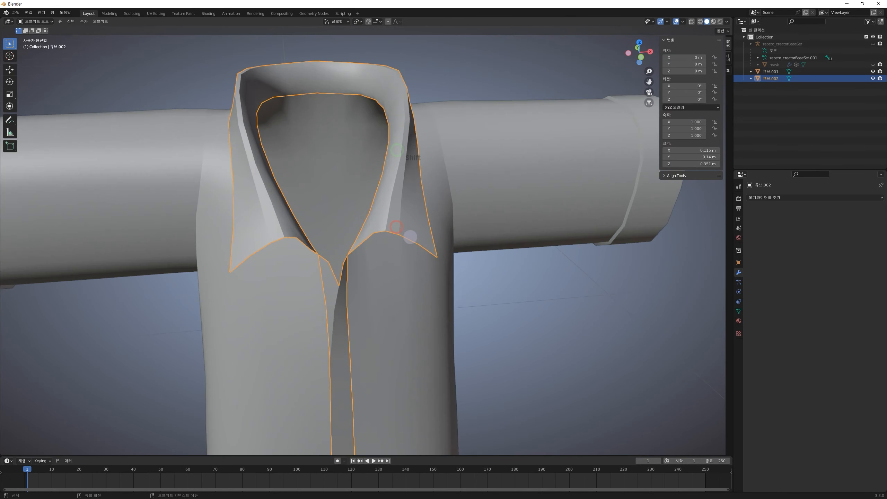
Add a Solidify modifier to the separated collar and placket object
middle_drag(484, 319, 503, 325)
click(779, 197)
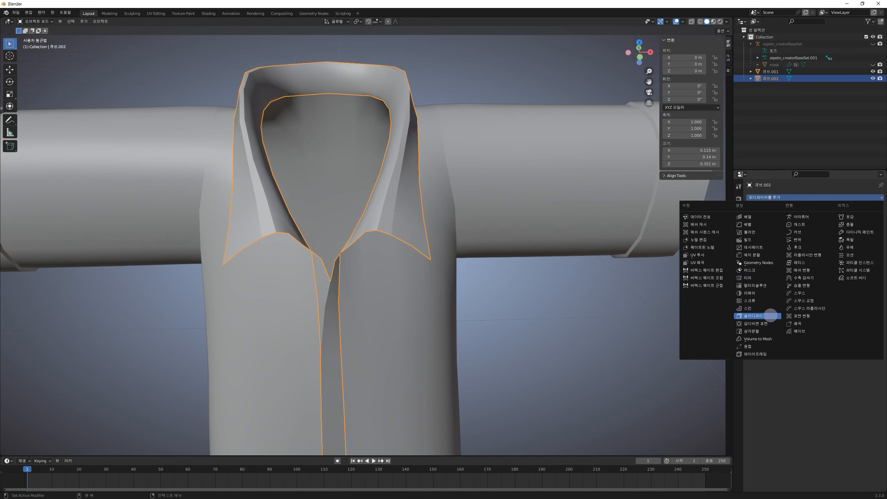
click(771, 316)
scroll(346, 264, up, 1)
shift+middle_drag(344, 263, 412, 285)
middle_drag(571, 253, 580, 243)
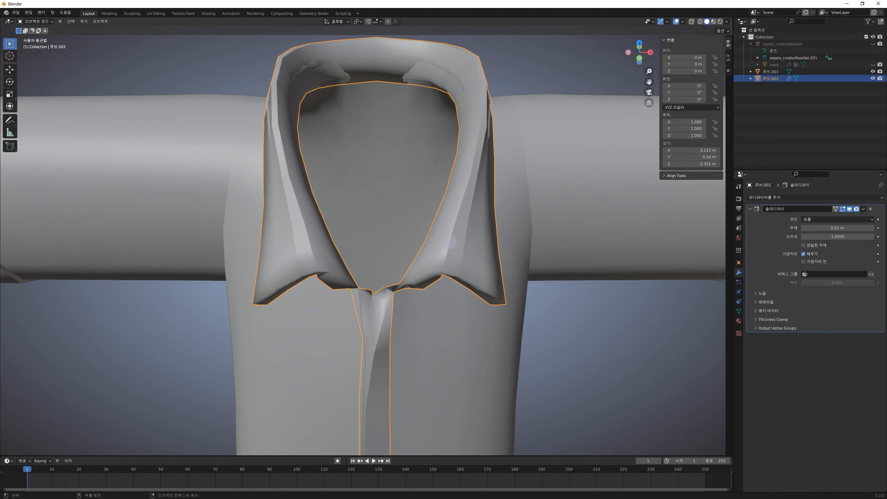
Mark the collar's outer boundary edge loop as sharp and check the shading in Object Mode
key(Tab)
key(a)
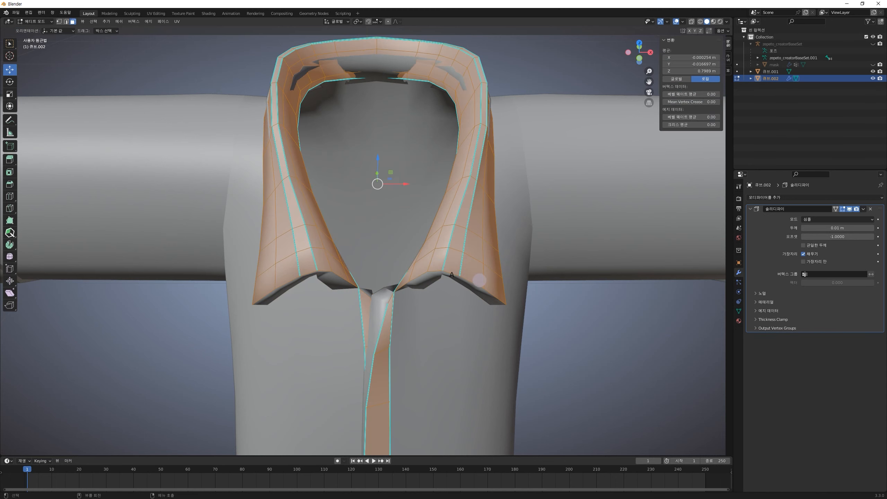
alt+click(471, 279)
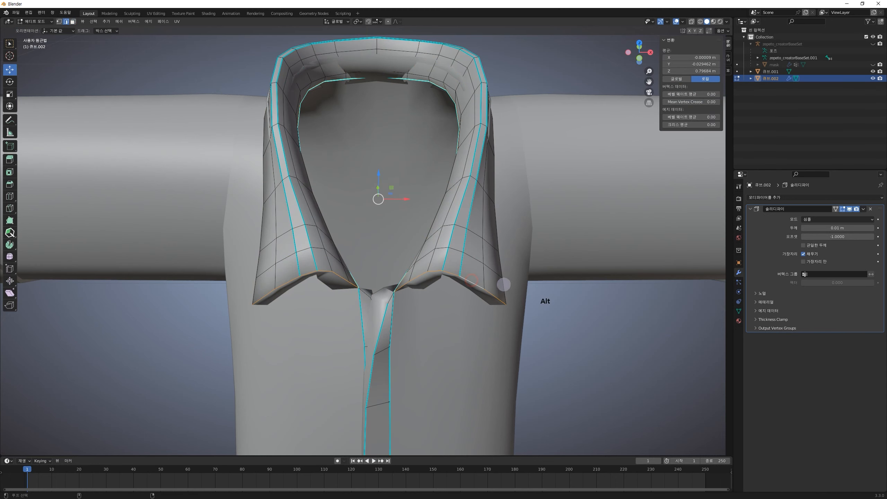
middle_drag(563, 279, 546, 301)
right_click(424, 220)
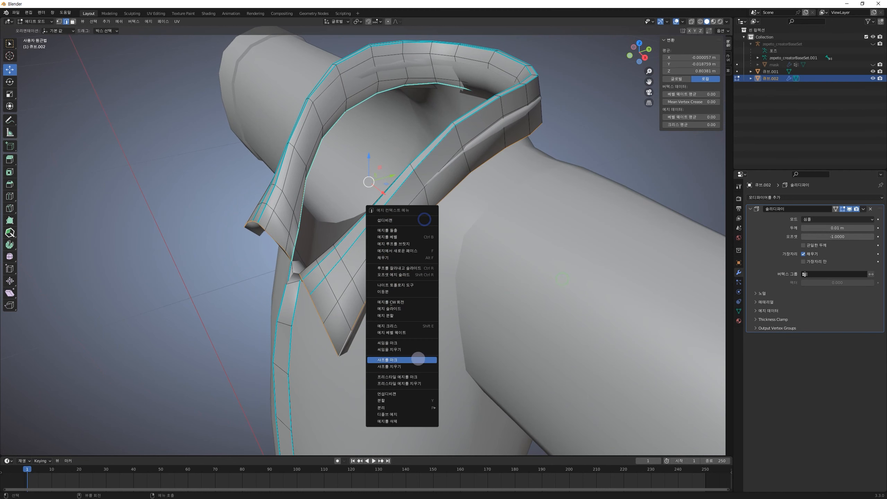
click(414, 359)
middle_drag(411, 359, 437, 307)
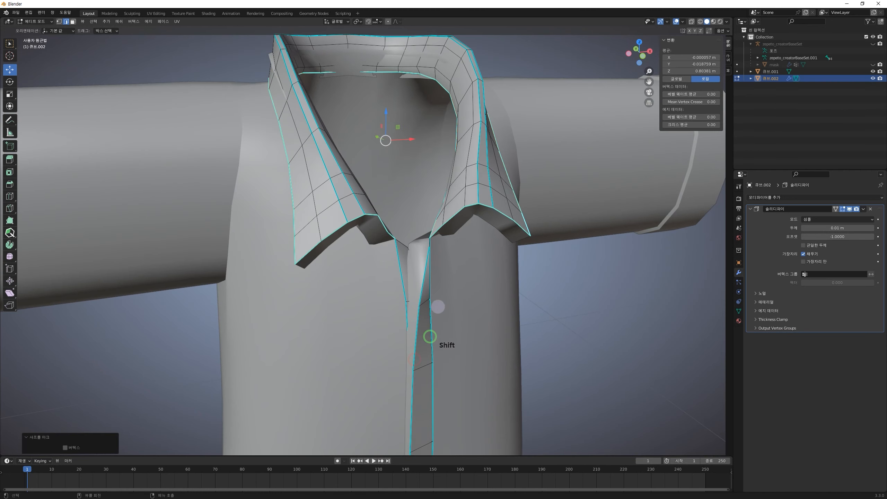
key(Tab)
middle_drag(631, 311, 476, 297)
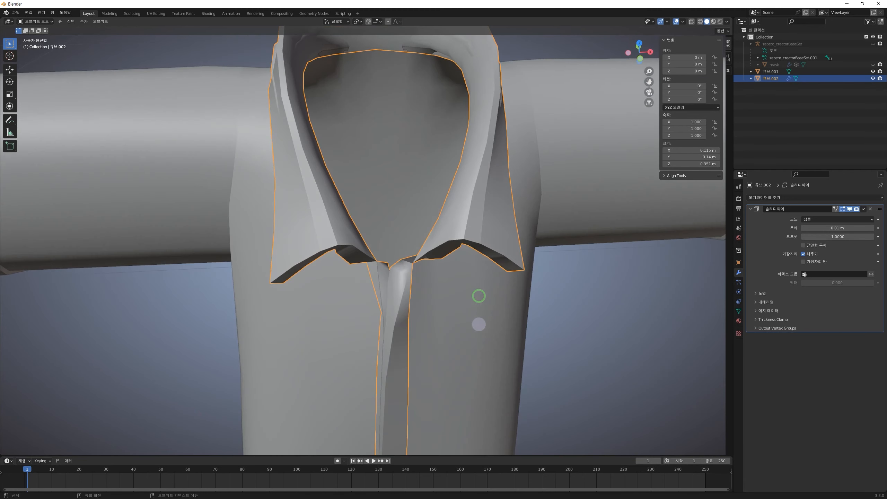
Mark the edge at the upper end of the front placket as sharp
key(Tab)
alt+click(405, 282)
right_click(405, 292)
click(404, 292)
middle_drag(426, 306, 412, 213)
scroll(443, 185, down, 2)
scroll(398, 182, up, 2)
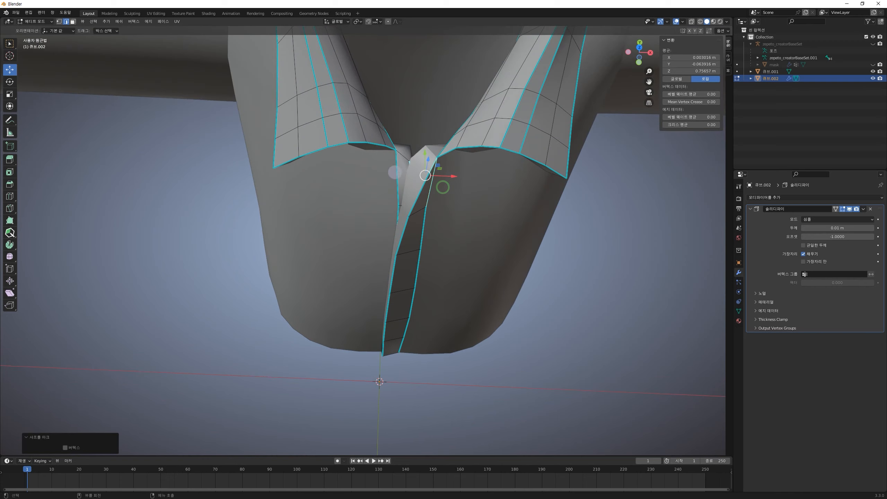
Mark the placket's long inner side edge and its lower hem edge as sharp
alt+click(402, 160)
right_click(405, 154)
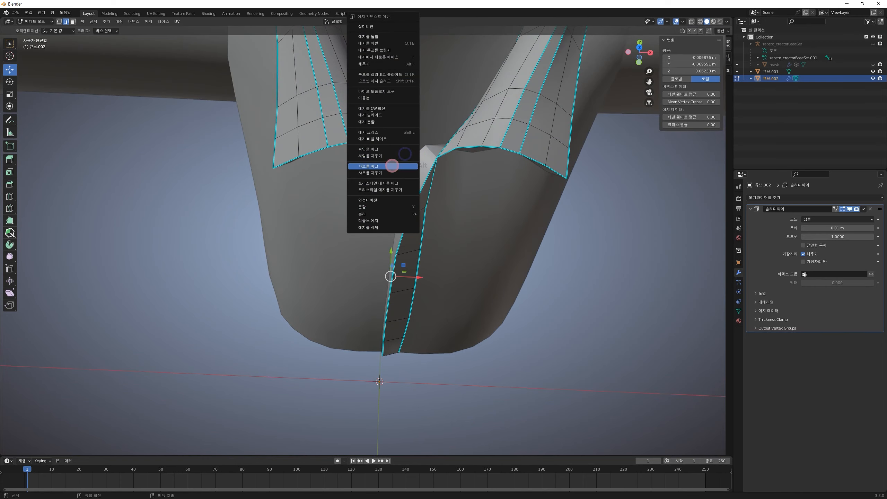
click(391, 166)
middle_drag(449, 340, 446, 263)
scroll(440, 237, up, 3)
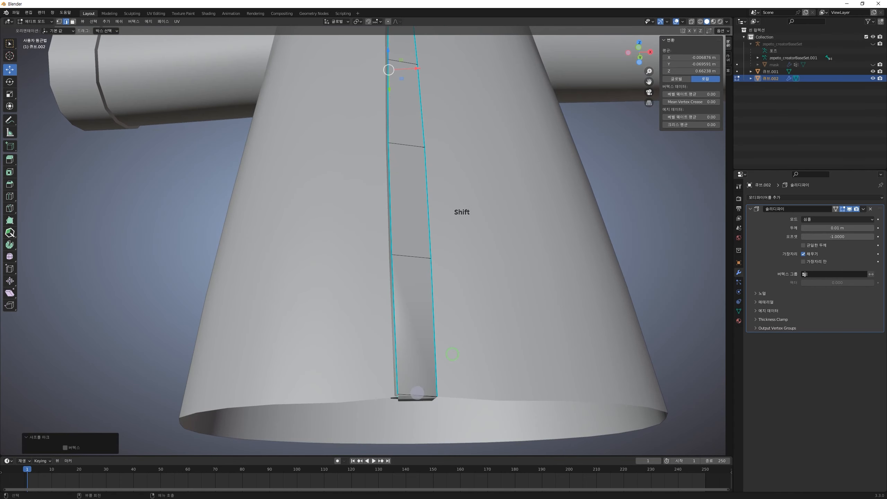
alt+shift+click(417, 392)
right_click(412, 398)
click(411, 399)
click(558, 297)
Try Solidify thicknesses of 0.001 m and 0.003 m on the collar and placket
scroll(555, 292, down, 4)
middle_drag(525, 245, 526, 270)
scroll(526, 269, up, 1)
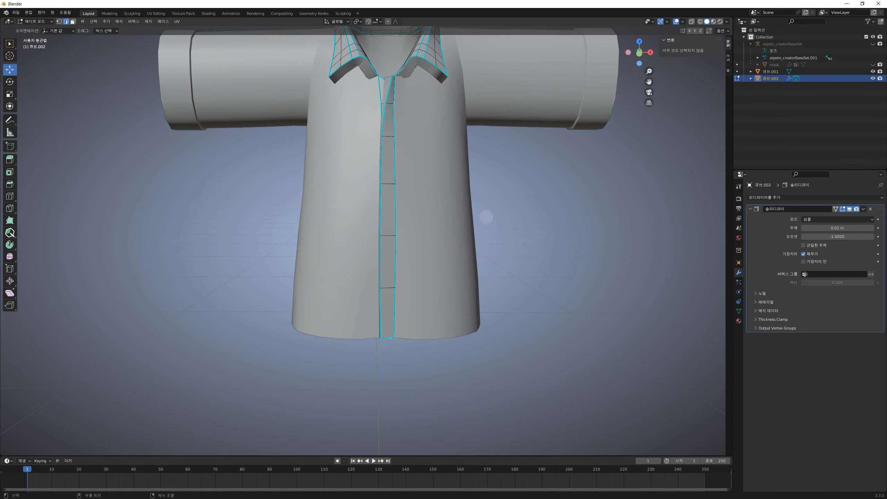
scroll(496, 227, up, 2)
shift+middle_drag(439, 96, 414, 287)
shift+middle_drag(412, 240, 414, 277)
scroll(415, 209, up, 2)
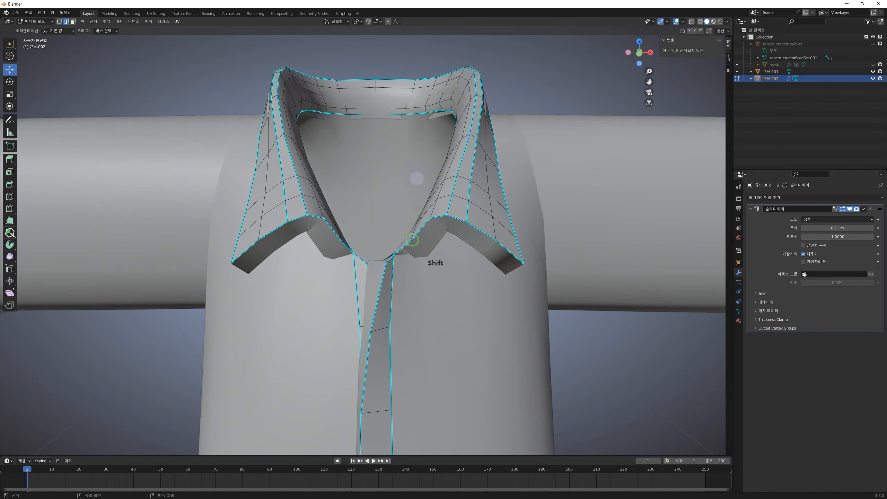
scroll(416, 179, up, 1)
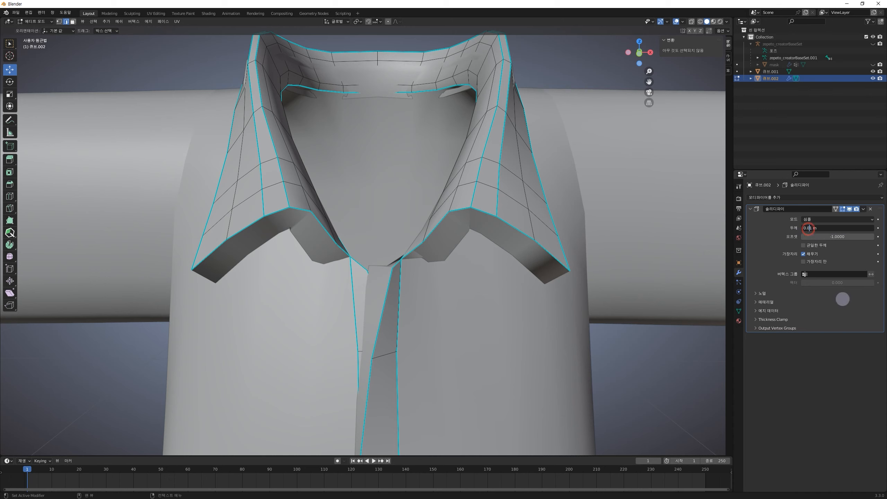
key(Return)
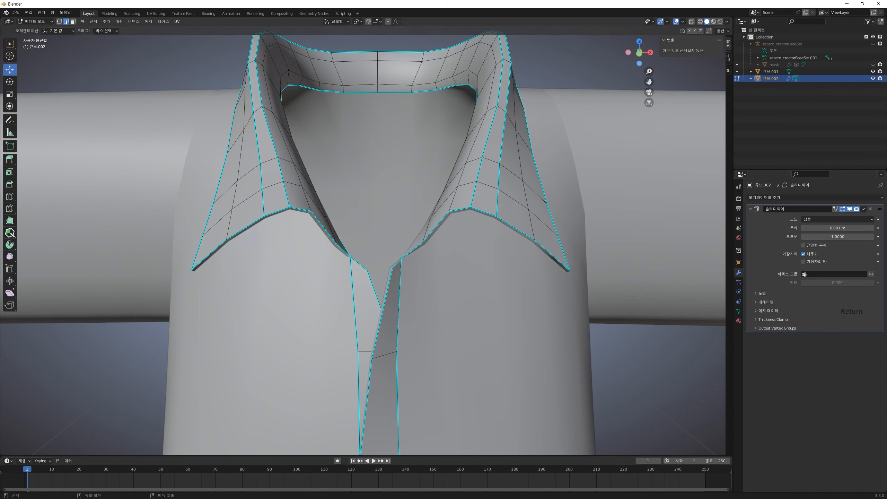
click(837, 228)
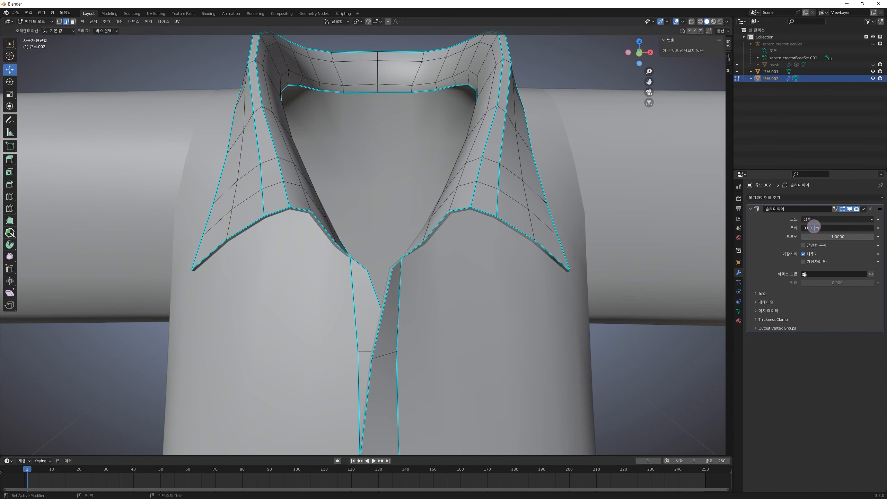
key(Return)
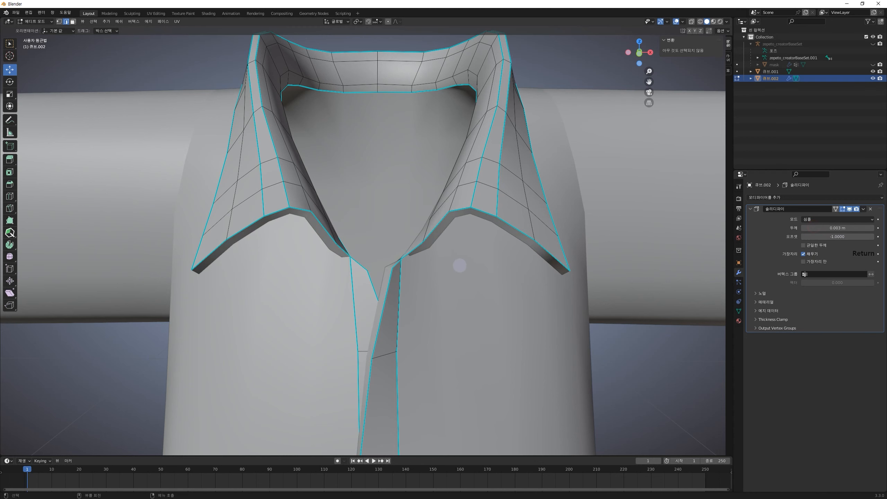
Set the Solidify thickness of the collar and placket to 0.002 m
middle_drag(460, 266, 570, 276)
click(848, 231)
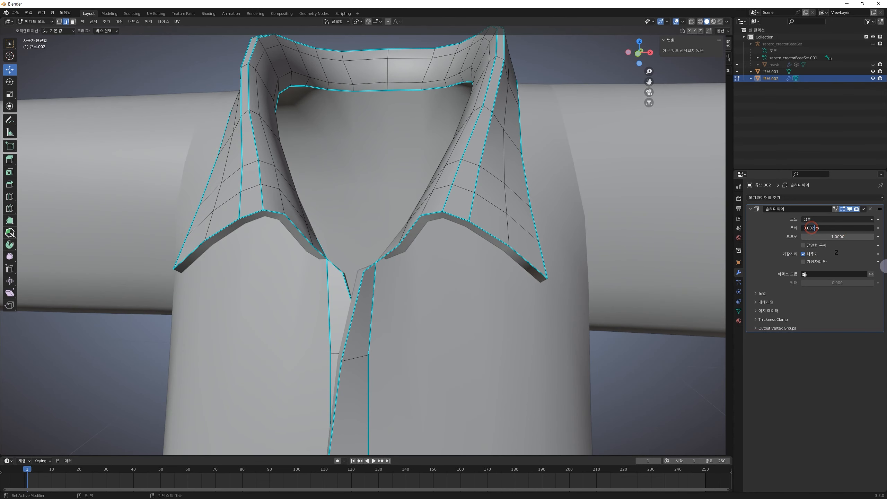
key(Return)
middle_drag(519, 281, 531, 289)
click(638, 347)
middle_drag(638, 369, 606, 371)
Select the placket's face loop and examine the thickness where the placket meets the collar
mouse_move(385, 379)
shift+middle_down()
mouse_move(483, 240)
mouse_move(469, 245)
mouse_move(479, 242)
shift+middle_up()
click(455, 218)
alt+click(446, 220)
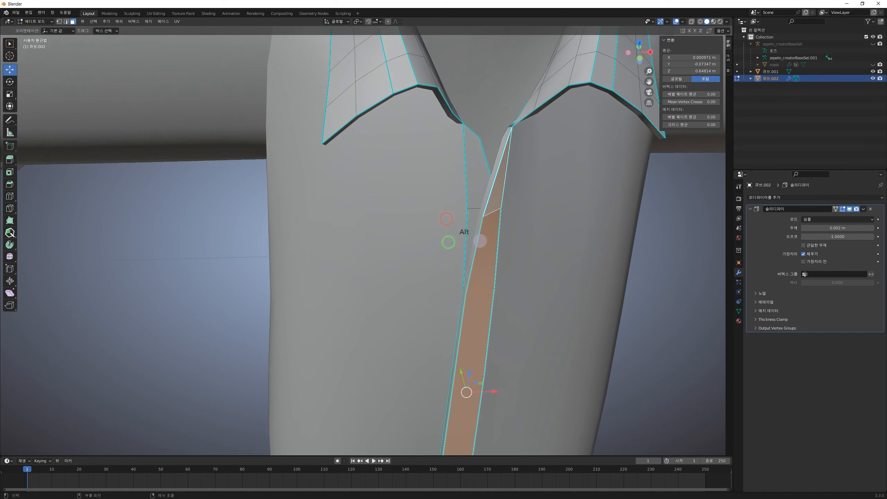
shift+middle_drag(574, 138, 513, 243)
scroll(575, 235, up, 1)
middle_drag(578, 235, 581, 220)
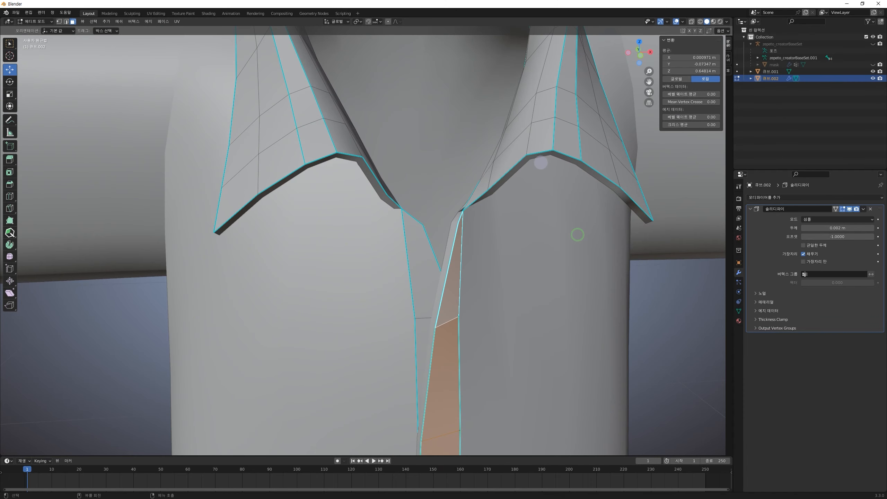
mouse_move(493, 212)
middle_down()
mouse_move(506, 230)
mouse_move(565, 195)
mouse_move(502, 206)
middle_up()
shift+middle_drag(553, 195, 442, 230)
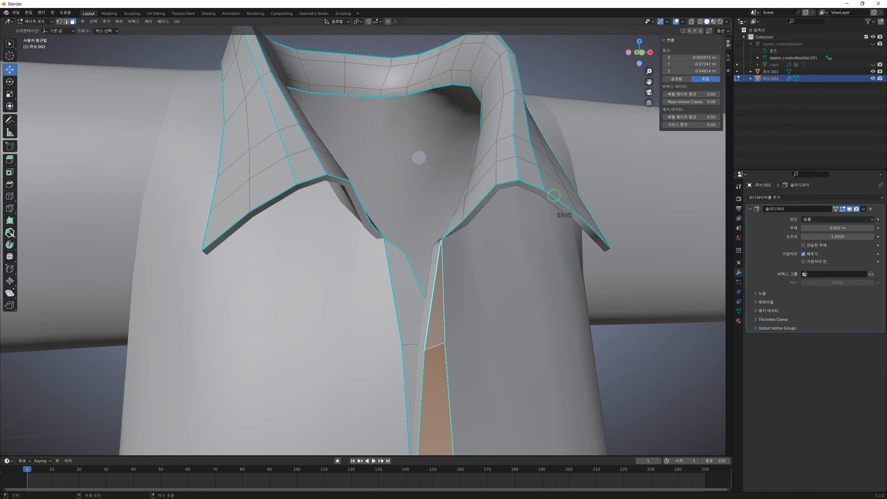
Try a Solidify thickness of -0.018 m, then restore it to 0.002 m
mouse_move(849, 228)
mouse_down()
mouse_move(863, 228)
mouse_move(838, 230)
mouse_up()
click(829, 227)
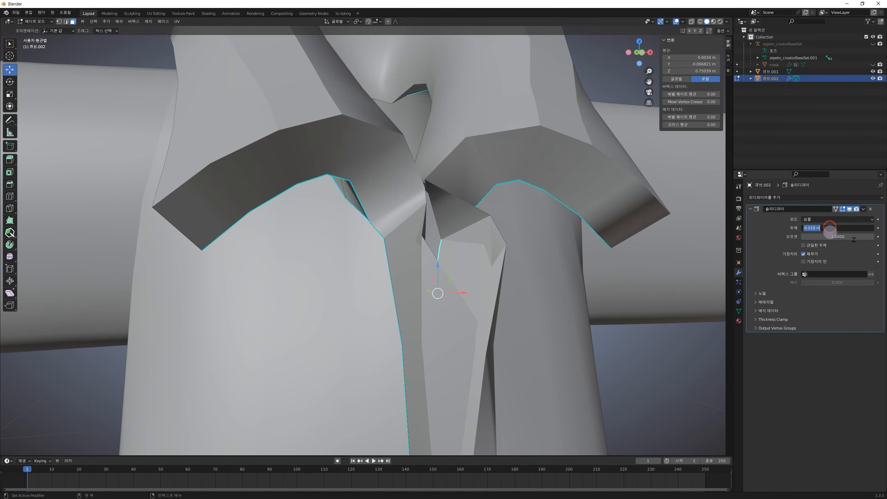
text(-0.018)
key(Return)
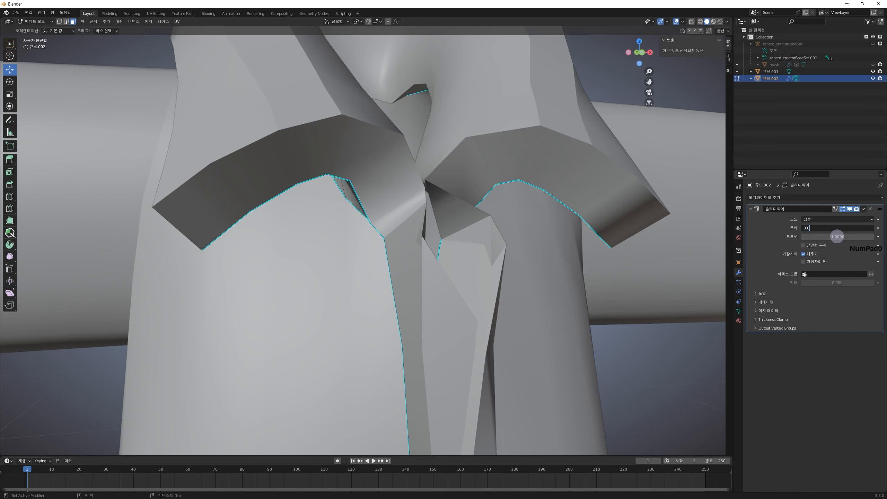
key(Return)
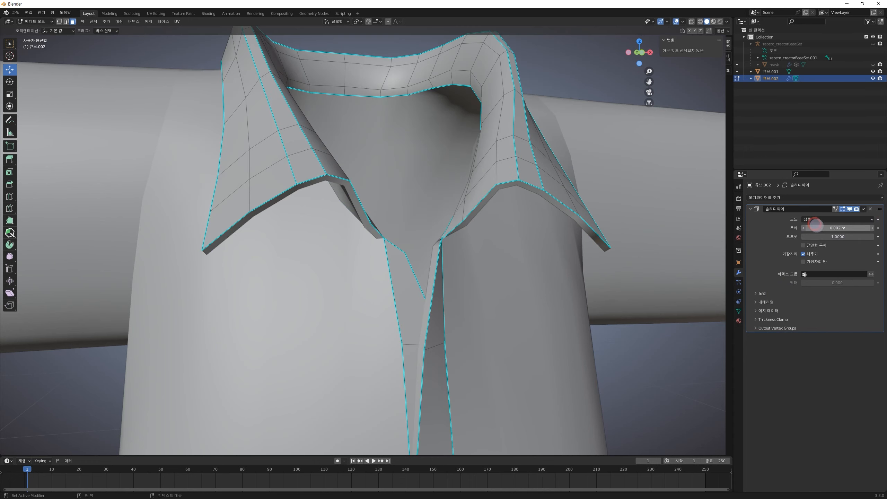
Set the Solidify thickness to -0.002 m and check the collar and placket from the front
click(812, 228)
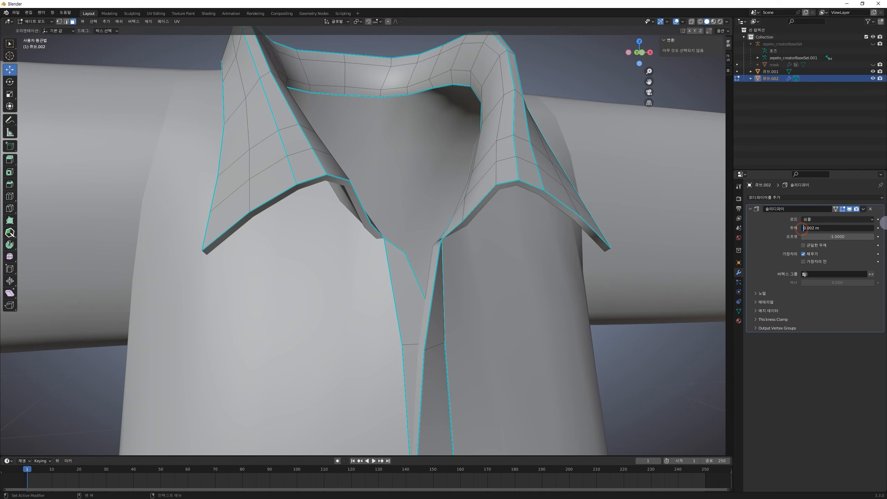
text(-)
key(Return)
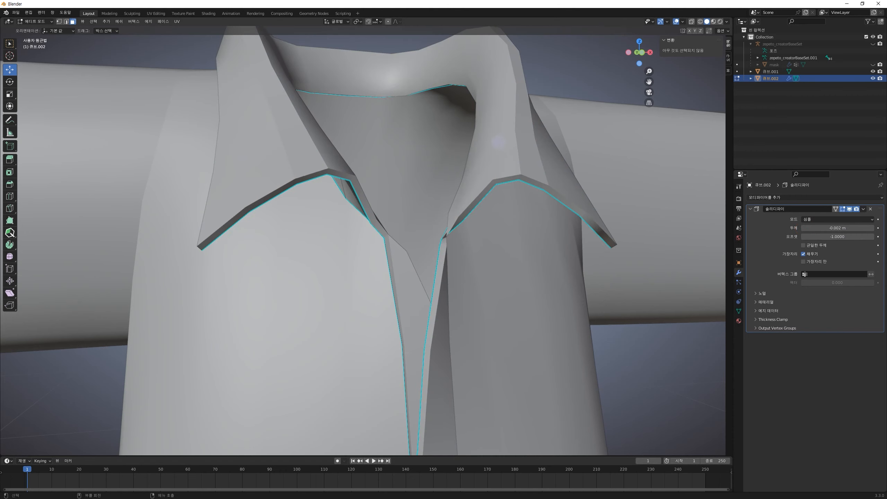
middle_drag(580, 269, 428, 245)
mouse_move(423, 179)
middle_down()
mouse_move(386, 148)
mouse_move(438, 178)
middle_up()
shift+middle_drag(441, 230, 383, 167)
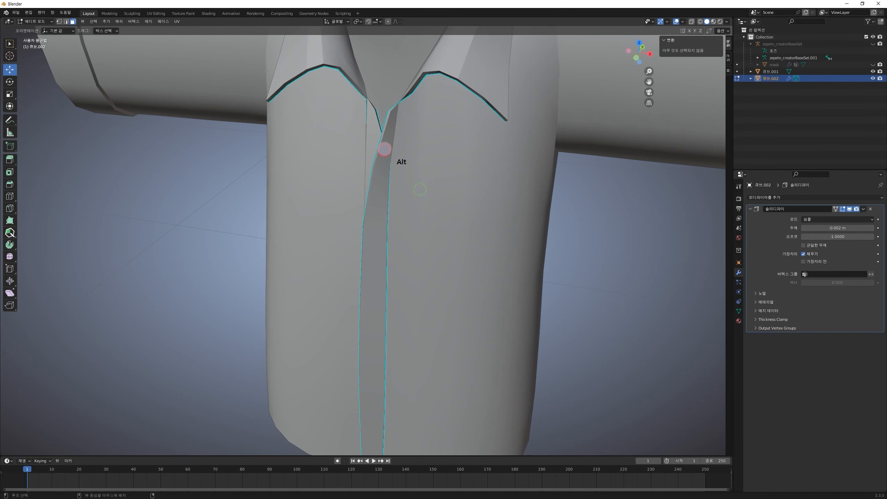
Select the face loop of the overlapping placket strip and recalculate its normals
middle_drag(387, 129, 465, 137)
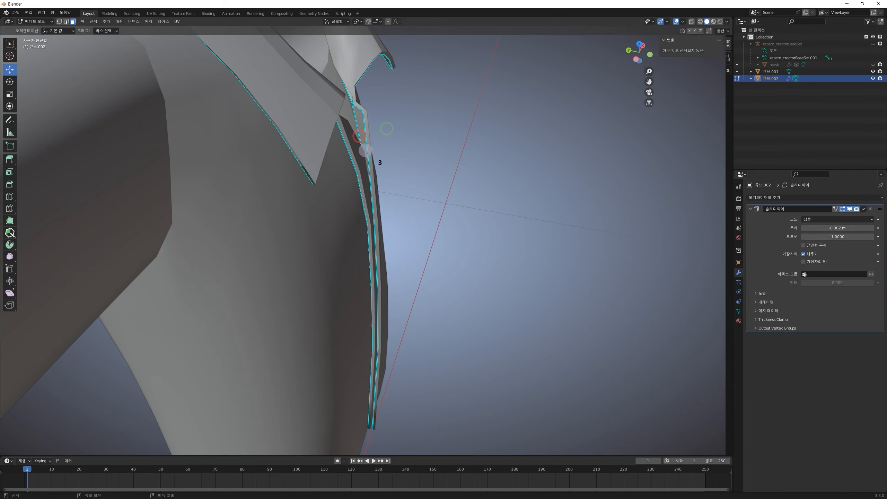
alt+click(364, 162)
key(alt+a)
alt+click(367, 169)
middle_drag(436, 154, 441, 154)
click(691, 23)
middle_drag(492, 199, 468, 210)
shift+middle_drag(420, 227, 393, 174)
shift+drag(283, 320, 285, 307)
middle_drag(337, 133, 727, 3)
click(692, 22)
shift+middle_drag(307, 147, 352, 257)
scroll(313, 199, up, 2)
middle_drag(333, 223, 384, 187)
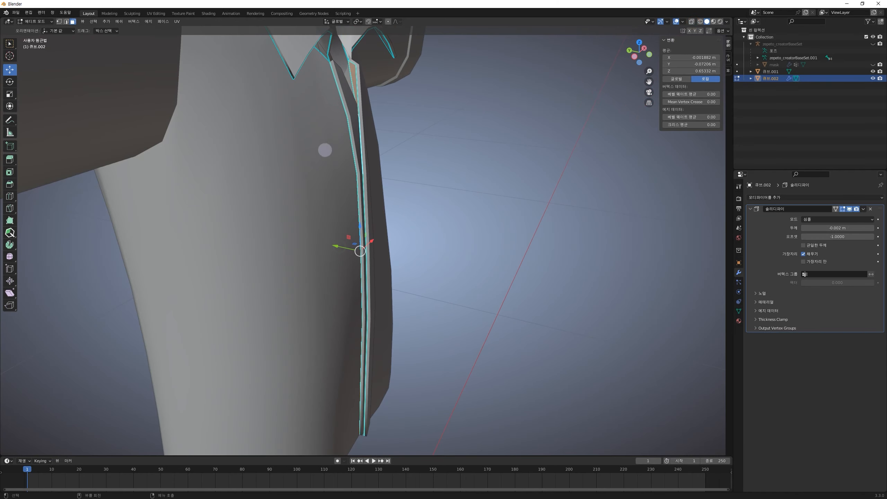
key(shift+n)
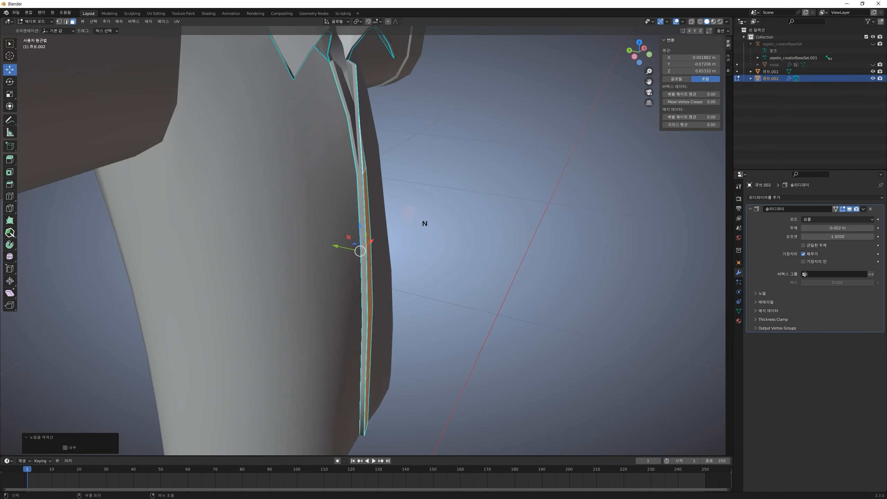
Select the face loop of the other placket strip and recalculate its normals with the Inside option
middle_drag(427, 180, 332, 175)
click(326, 145)
alt+click(331, 178)
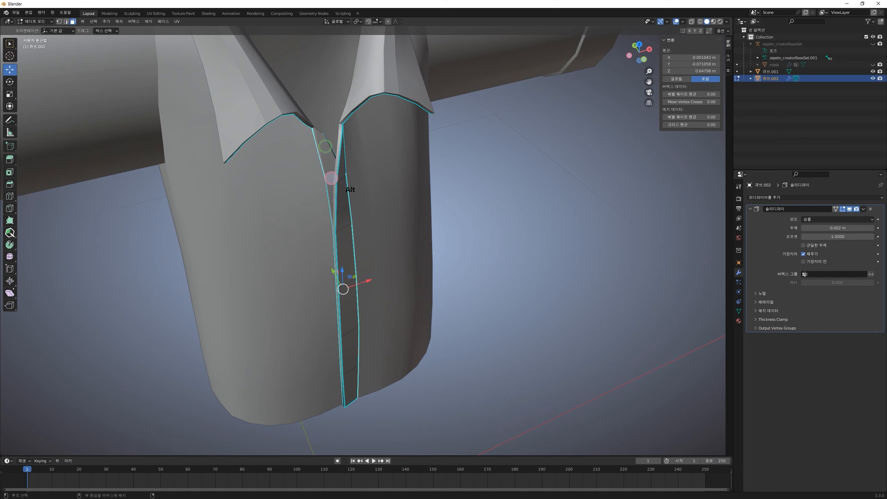
key(shift+n)
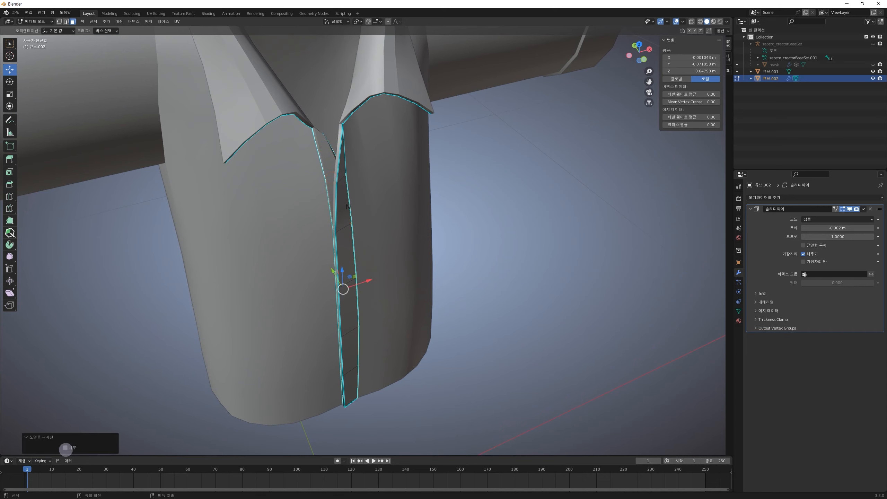
click(64, 447)
middle_drag(321, 277, 366, 267)
click(488, 242)
middle_drag(519, 250, 441, 258)
key(Tab)
key(Tab)
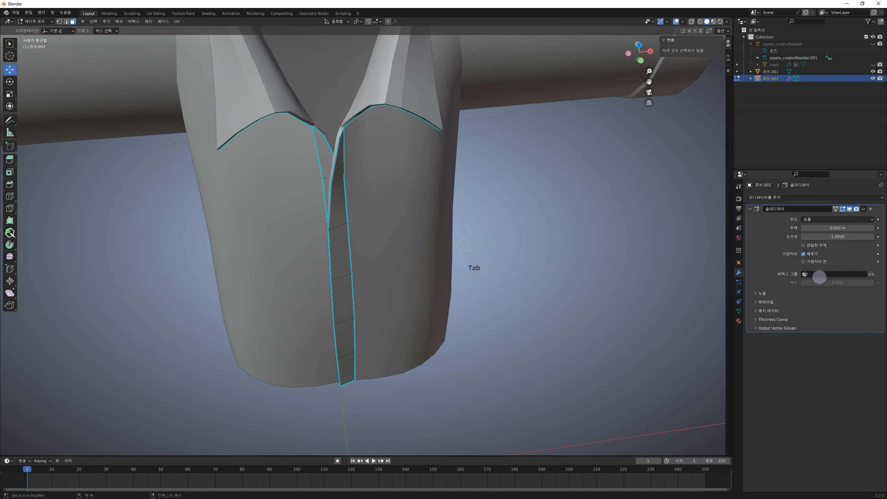
Apply the Solidify modifier to the collar and placket object
key(Tab)
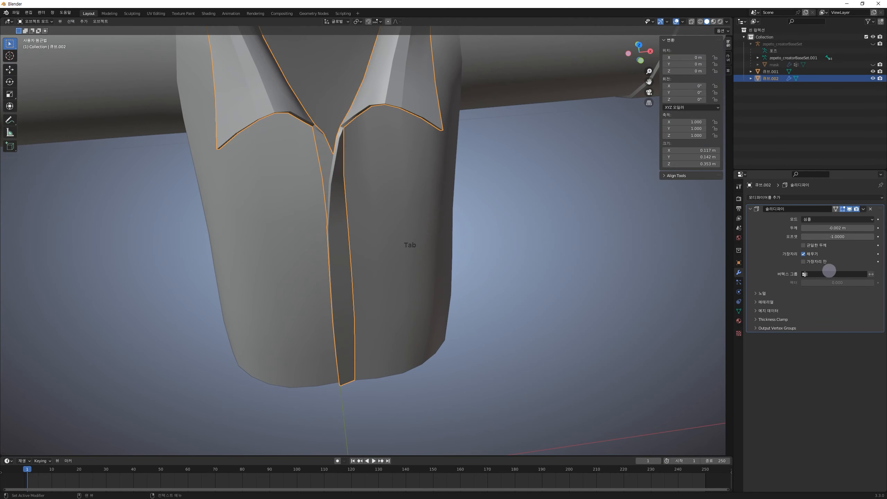
shift+middle_drag(432, 218, 465, 330)
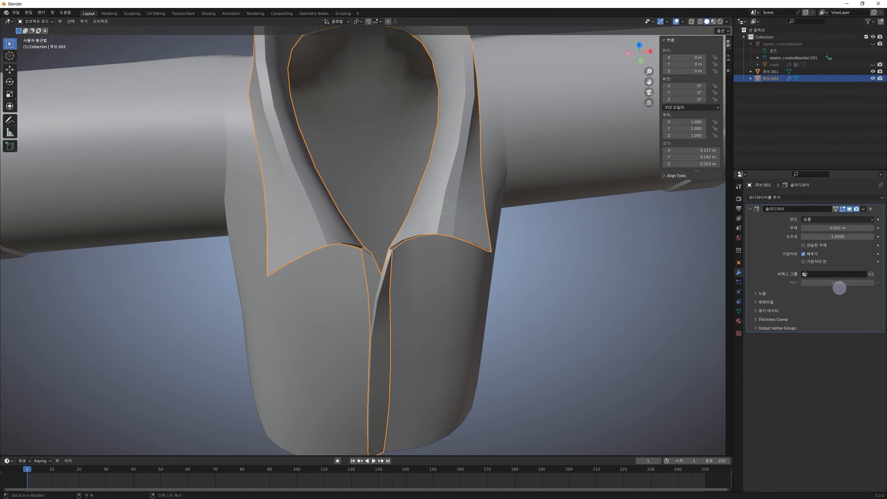
click(863, 208)
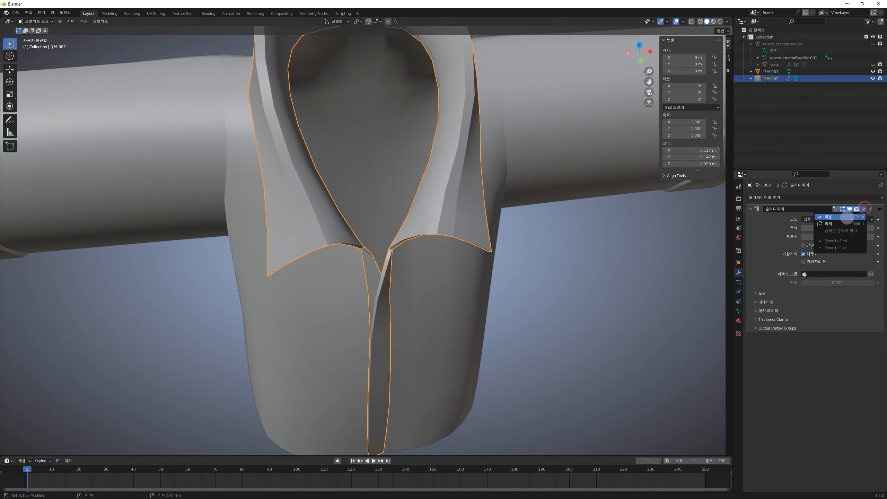
click(846, 217)
middle_drag(317, 278, 459, 257)
key(Tab)
key(Tab)
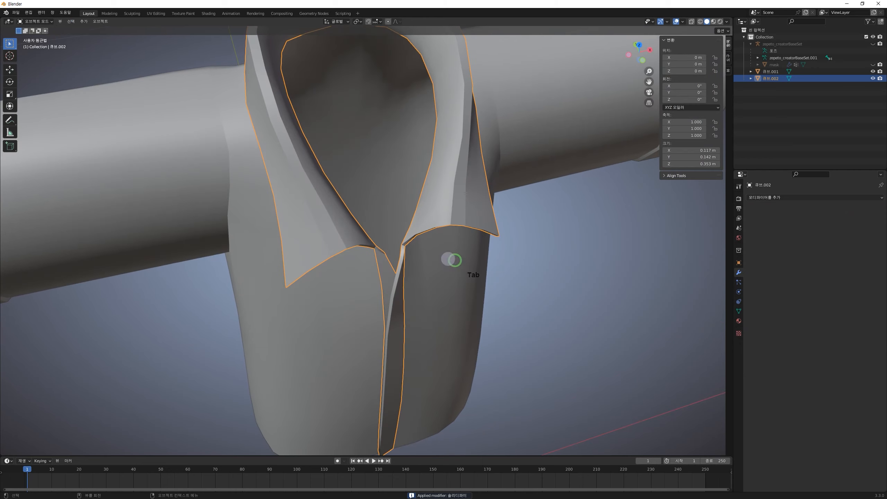
Isolate the collar and placket in local view and open the mesh for editing
key(slash)
middle_drag(372, 196, 517, 153)
scroll(376, 179, up, 4)
key(Tab)
middle_drag(371, 197, 252, 260)
shift+middle_drag(410, 249, 442, 246)
scroll(436, 239, up, 2)
Select the thickness faces at the placket's top and examine where its two layers meet below the collar
click(371, 180)
middle_drag(410, 194, 380, 188)
key(3)
click(397, 134)
alt+click(385, 158)
alt+click(386, 141)
scroll(387, 143, down, 4)
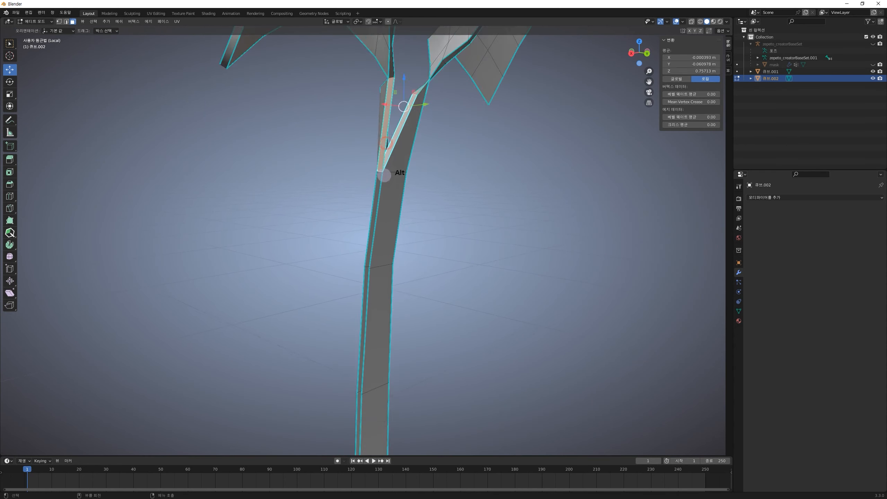
middle_drag(382, 214, 276, 201)
scroll(524, 224, up, 3)
middle_drag(417, 198, 385, 208)
shift+middle_drag(392, 207, 364, 227)
scroll(370, 174, up, 2)
click(360, 265)
shift+middle_drag(352, 271, 361, 268)
shift+middle_drag(371, 340, 363, 168)
click(356, 218)
scroll(357, 218, down, 3)
middle_drag(369, 224, 333, 244)
shift+middle_drag(436, 172, 303, 217)
Examine the thickness faces down to the placket's lower end, selecting the side faces there
scroll(284, 177, up, 1)
click(206, 184)
shift+middle_drag(255, 326, 331, 95)
shift+middle_drag(329, 330, 351, 105)
middle_drag(313, 318, 357, 294)
shift+middle_drag(261, 365, 405, 169)
scroll(370, 224, down, 2)
shift+middle_drag(329, 291, 353, 242)
scroll(352, 243, up, 2)
middle_drag(318, 289, 342, 298)
shift+middle_drag(269, 291, 285, 304)
click(268, 293)
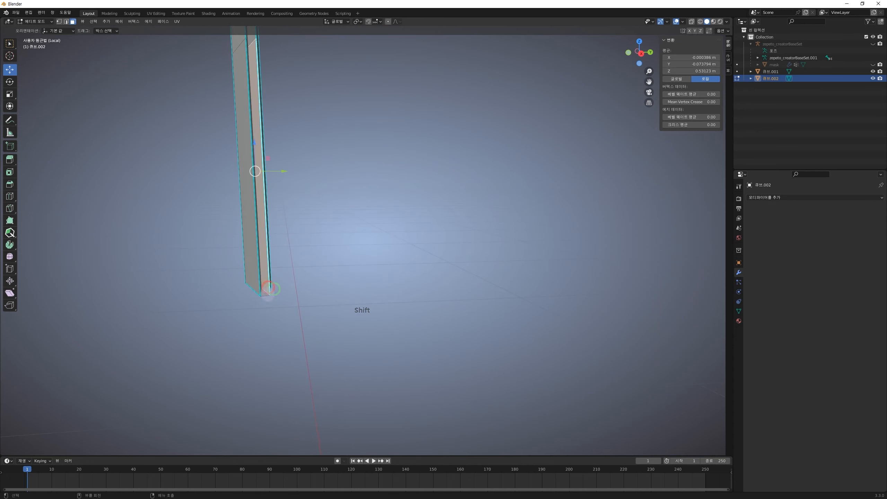
click(268, 295)
click(266, 270)
Inspect the isolated collar and placket as a whole, undo the last face selection and examine the placket's bottom tip
scroll(287, 196, down, 3)
shift+middle_drag(295, 172, 310, 315)
middle_drag(344, 198, 344, 286)
middle_drag(365, 244, 196, 245)
scroll(196, 245, down, 2)
shift+middle_drag(559, 212, 470, 280)
shift+middle_drag(368, 280, 375, 248)
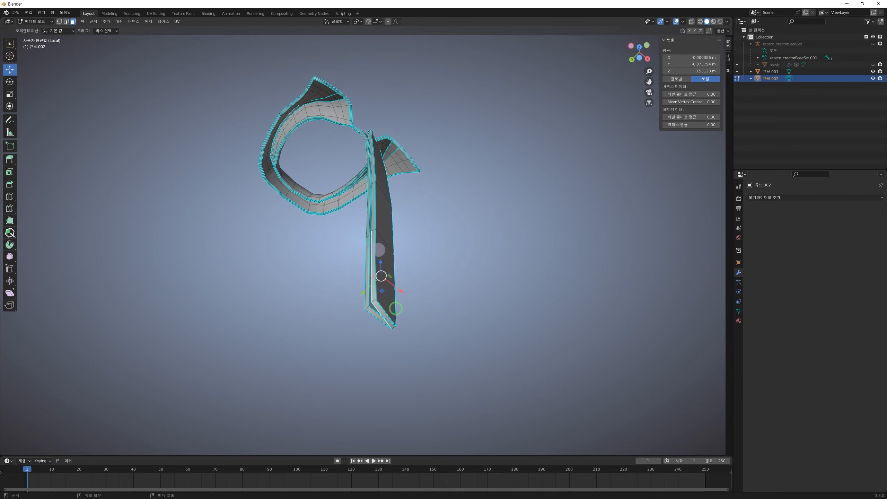
middle_drag(411, 326, 399, 338)
scroll(399, 343, up, 3)
shift+middle_drag(395, 387, 416, 229)
shift+middle_drag(469, 165, 461, 226)
scroll(461, 225, down, 2)
key(ctrl+z)
middle_drag(479, 242, 409, 243)
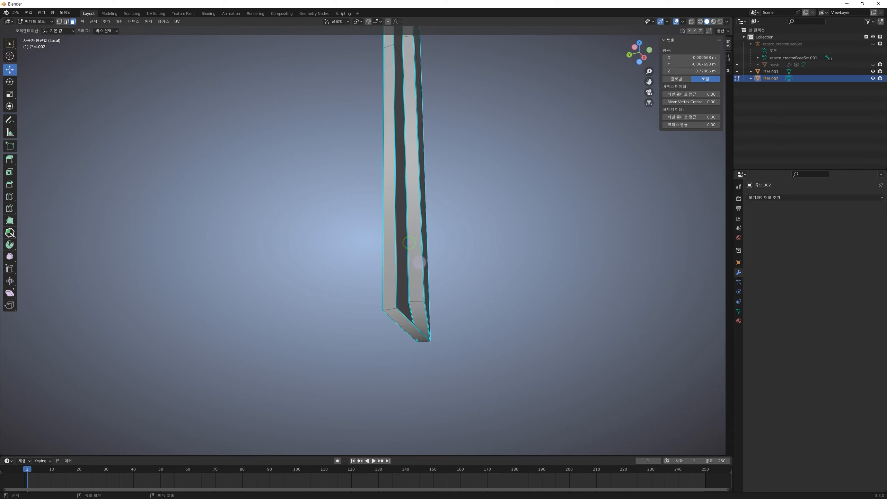
Merge the two vertices at the placket's bottom tip using At First
key(1)
click(429, 340)
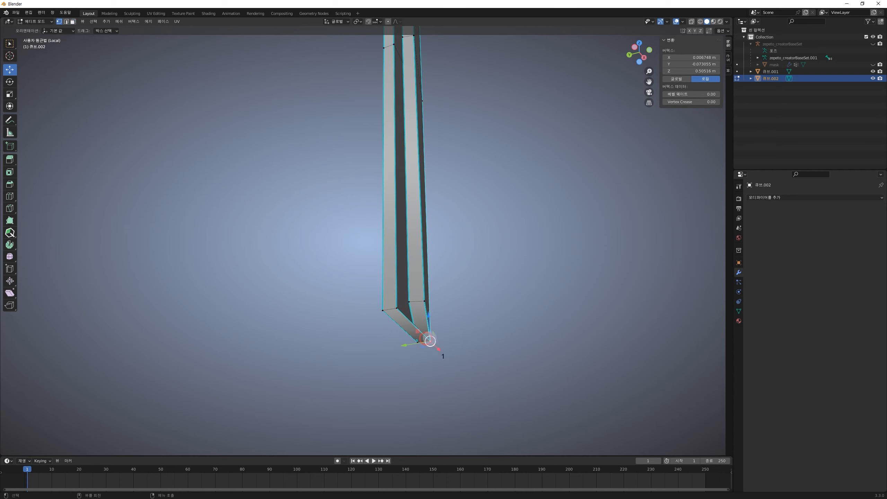
shift+click(423, 342)
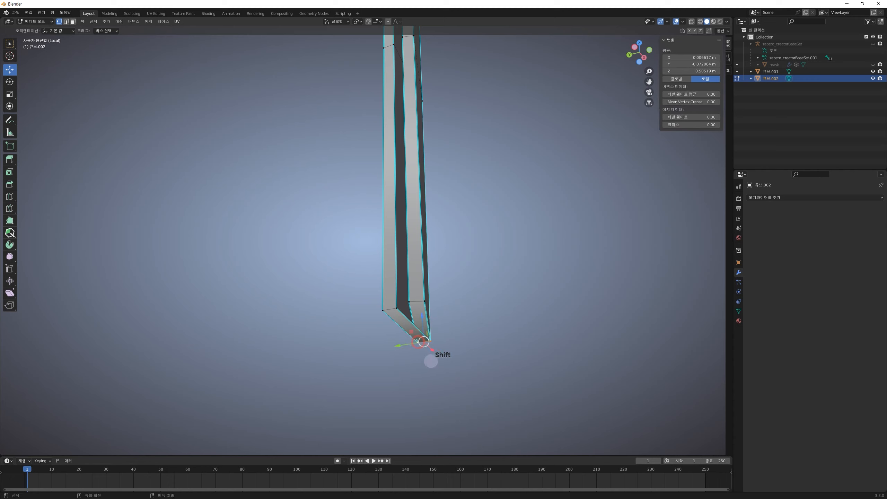
key(m)
click(427, 347)
middle_drag(443, 336, 373, 329)
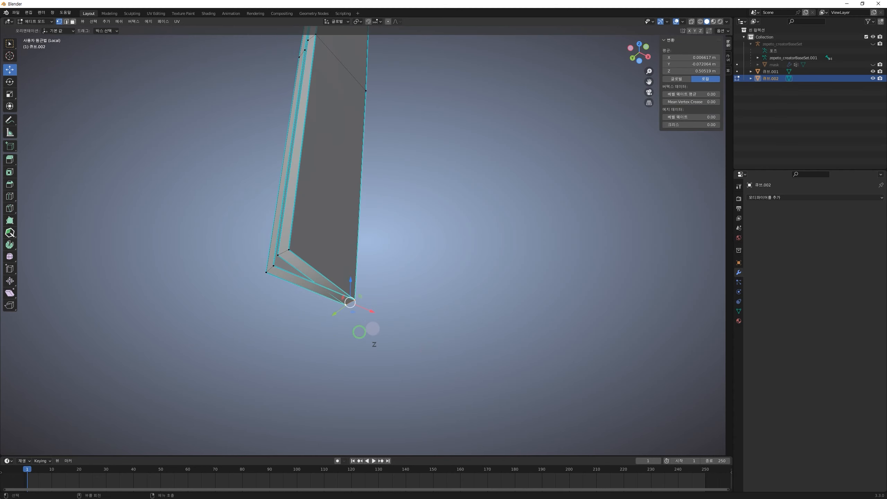
key(m)
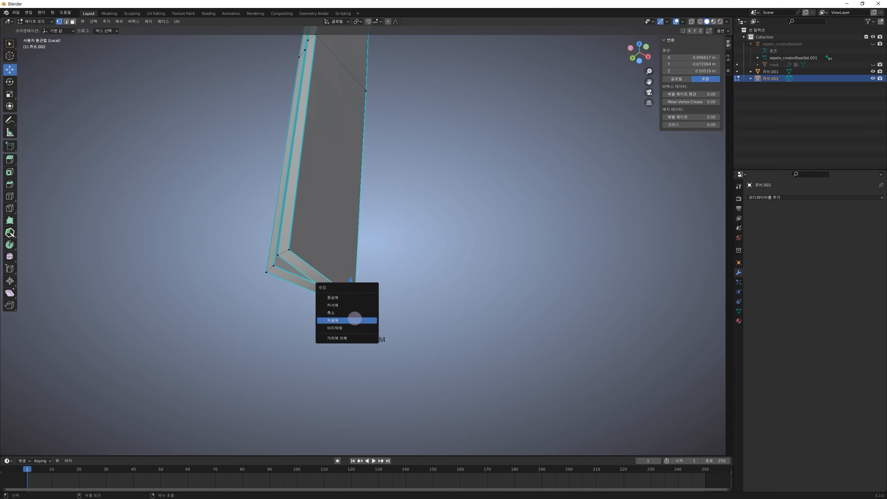
click(353, 314)
Merge the vertex pair just above the placket's bottom tip, trying At First, undoing it, and using At Last instead
middle_drag(390, 292, 412, 292)
middle_drag(423, 256, 449, 250)
shift+middle_drag(297, 203, 327, 214)
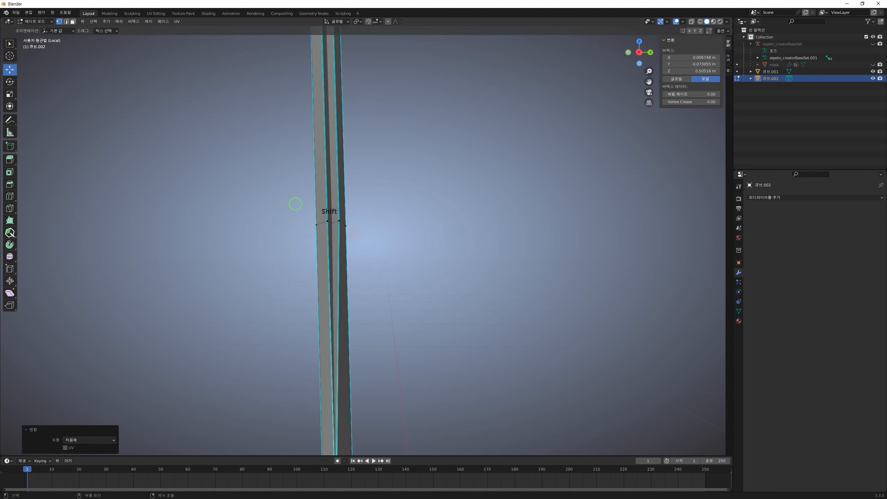
shift+click(333, 221)
key(m)
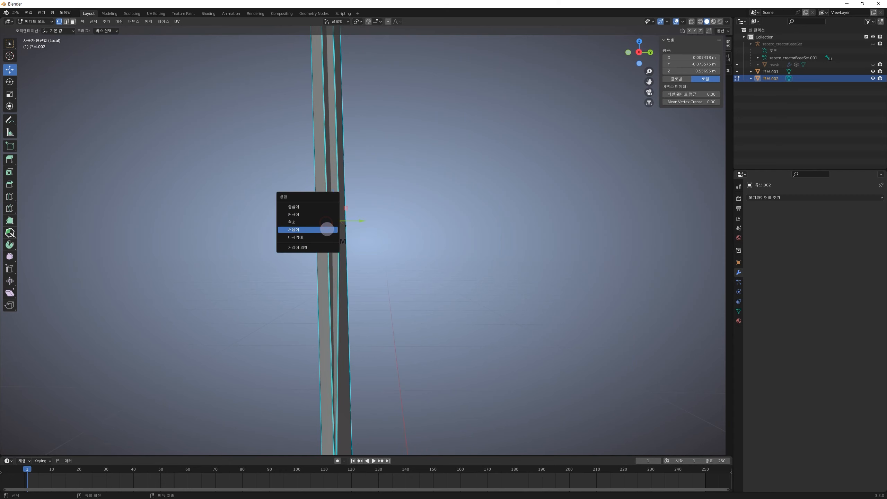
click(327, 229)
shift+middle_drag(341, 183, 370, 327)
key(ctrl+z)
shift+middle_drag(385, 363, 380, 314)
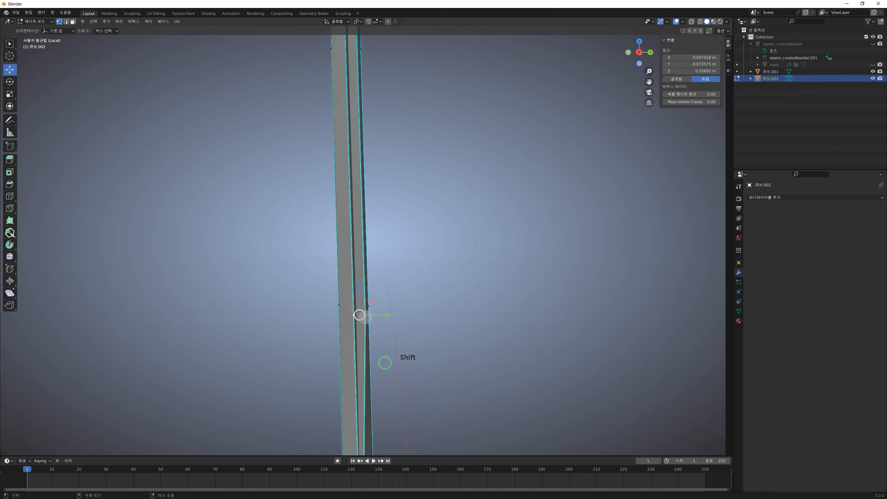
key(m)
click(357, 327)
Merge the next two vertex pairs up the placket's layered edge using At Last
shift+middle_drag(419, 122, 436, 237)
shift+click(371, 151)
key(m)
click(369, 198)
shift+middle_drag(394, 98, 414, 141)
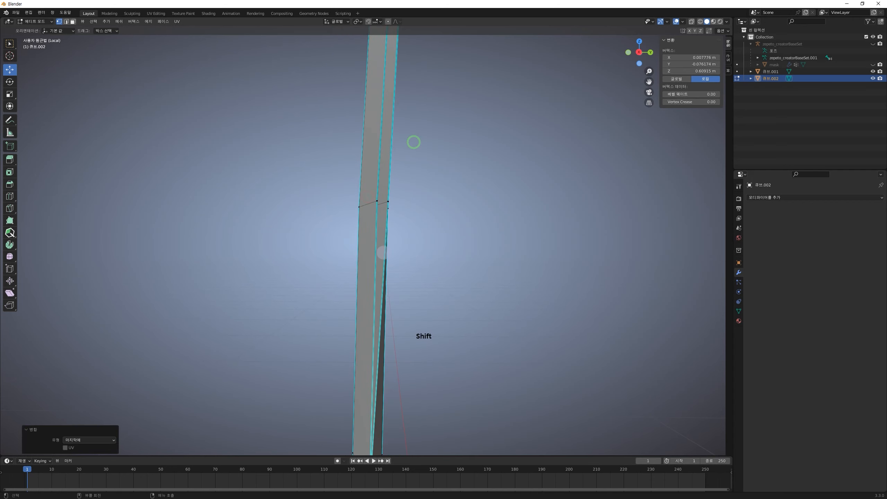
shift+click(388, 201)
key(m)
click(375, 200)
Merge the remaining vertex pairs along the upper placket edge, up to the split below the collar, using At Last
shift+middle_drag(424, 100, 423, 226)
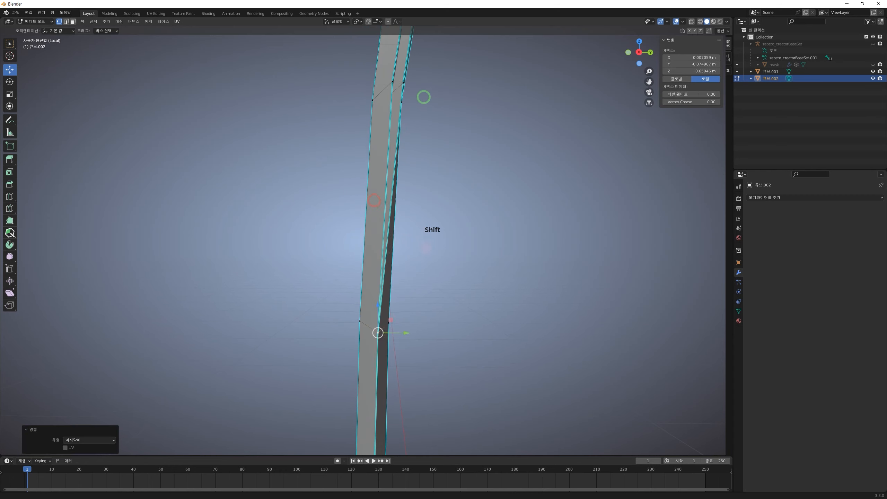
shift+middle_drag(409, 116, 410, 231)
click(398, 186)
key(m)
click(391, 185)
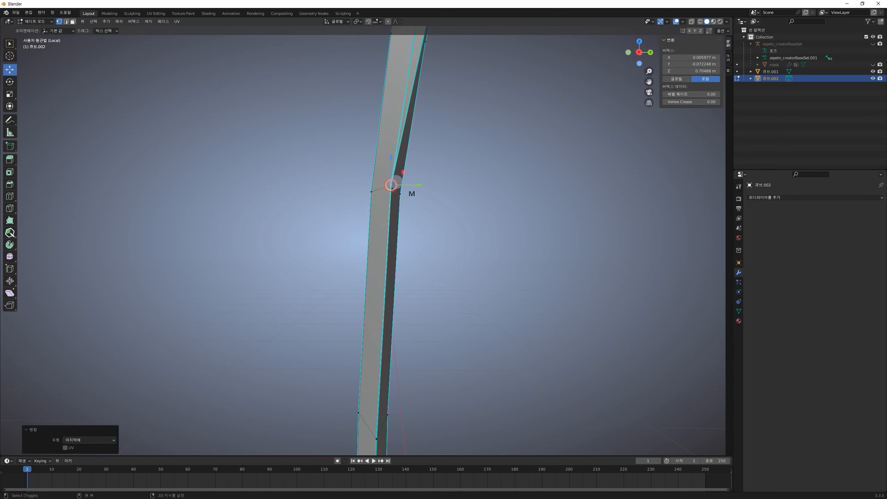
shift+middle_drag(436, 125, 427, 278)
shift+middle_drag(460, 187, 450, 218)
click(407, 191)
shift+click(399, 186)
key(m)
click(399, 188)
Examine the merged placket edge and its junction with the collar from the front and side
shift+middle_drag(478, 109, 555, 216)
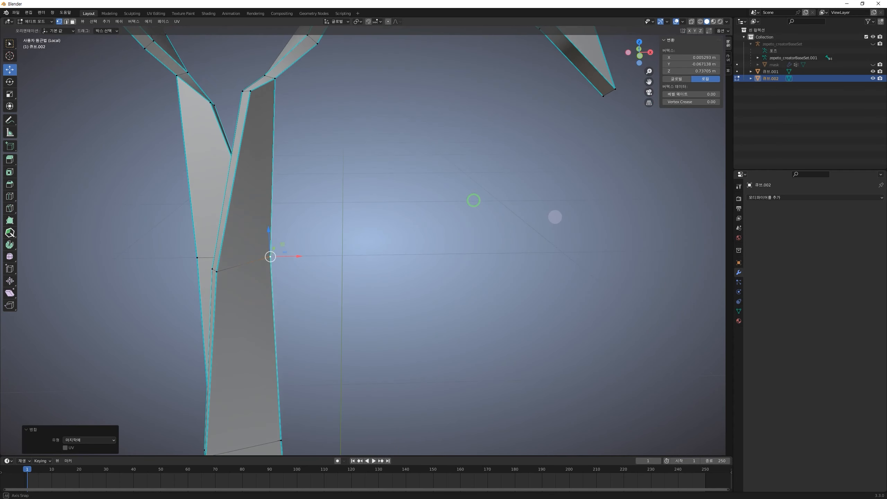
scroll(474, 200, down, 2)
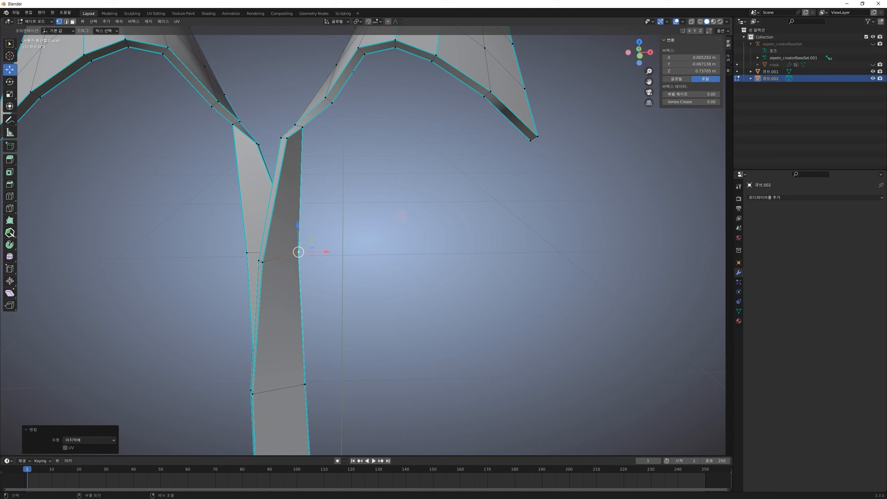
middle_drag(451, 235, 402, 294)
shift+middle_drag(458, 281, 489, 211)
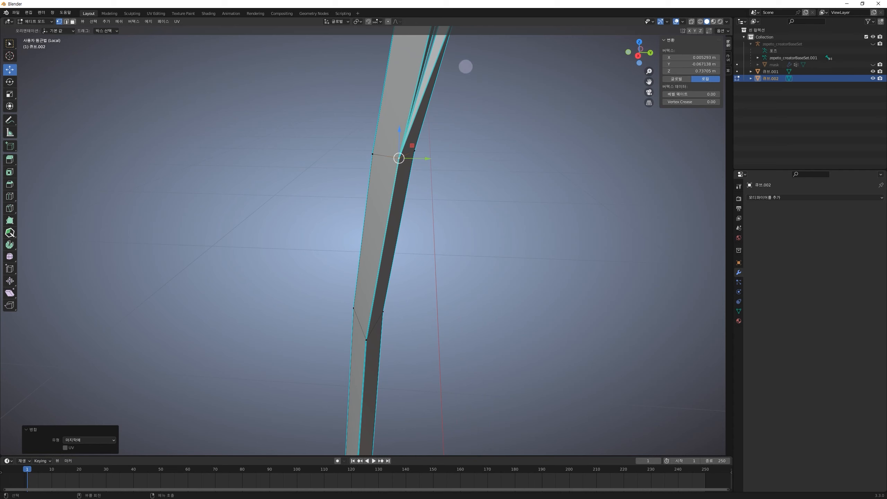
scroll(491, 267, down, 4)
middle_drag(407, 227, 442, 340)
mouse_move(418, 225)
middle_down()
mouse_move(416, 206)
mouse_move(409, 240)
middle_up()
scroll(314, 191, up, 5)
middle_drag(315, 182, 430, 252)
Select the collar's thickness face loop and examine where it runs into the top of the placket
key(3)
alt+click(293, 275)
scroll(302, 284, down, 2)
middle_drag(303, 284, 509, 317)
shift+middle_drag(465, 298, 429, 256)
middle_drag(429, 256, 372, 281)
scroll(339, 252, up, 2)
scroll(370, 283, down, 3)
middle_drag(341, 305, 361, 309)
shift+middle_drag(360, 309, 350, 250)
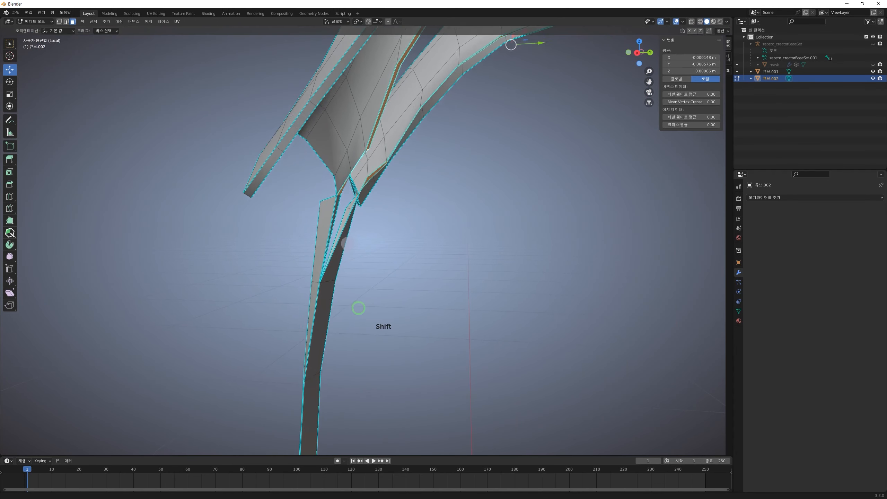
scroll(349, 246, up, 4)
middle_drag(330, 200, 306, 196)
click(303, 159)
middle_drag(430, 207, 390, 212)
Exit local view, select the hidden thickness face loop along the collar's inner edge, and delete its faces
key(slash)
middle_drag(297, 209, 442, 234)
alt+click(443, 236)
middle_drag(560, 255, 517, 321)
middle_drag(518, 321, 538, 296)
shift+middle_drag(533, 319, 540, 293)
middle_drag(426, 303, 620, 276)
scroll(495, 274, down, 5)
shift+middle_drag(497, 255, 511, 368)
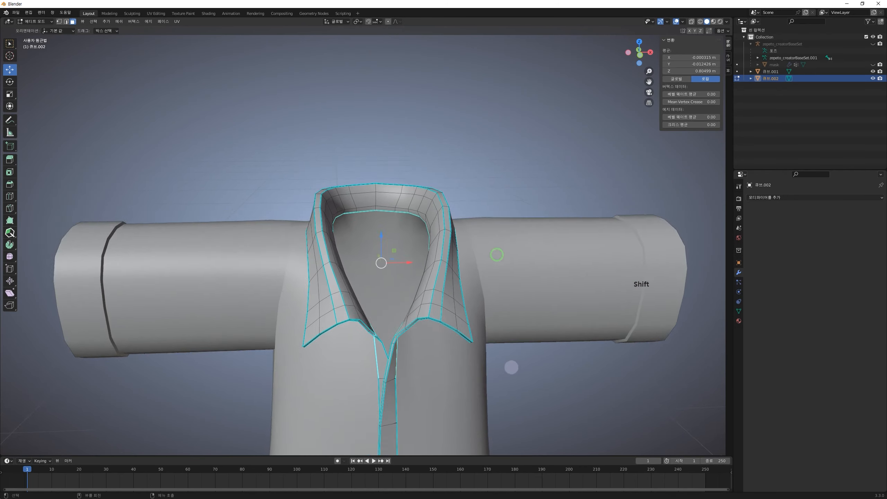
scroll(462, 334, up, 3)
middle_drag(461, 334, 463, 305)
key(Delete)
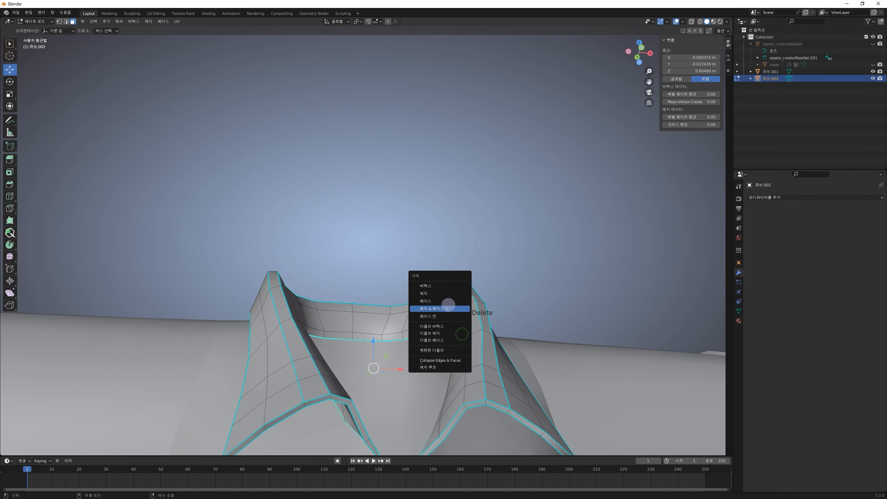
click(454, 301)
shift+middle_drag(491, 250, 468, 233)
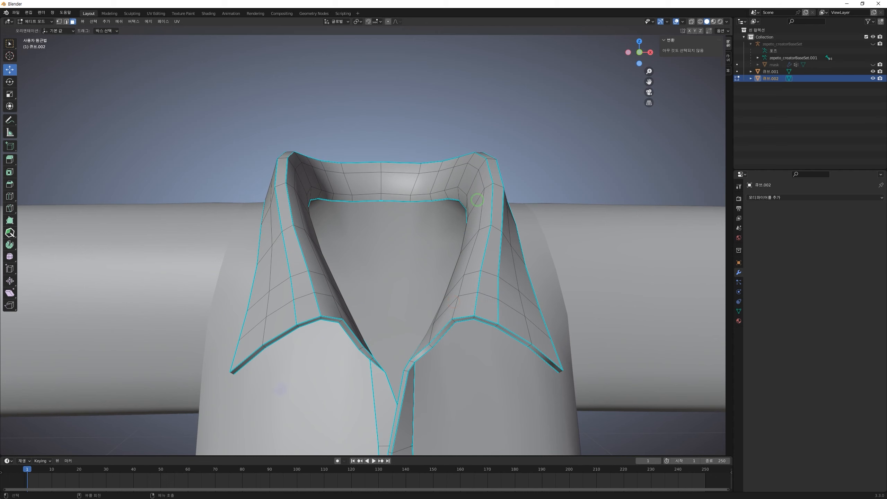
Examine the collar's inner edge and its junction with the placket from the front, above and both sides
middle_drag(458, 228, 389, 282)
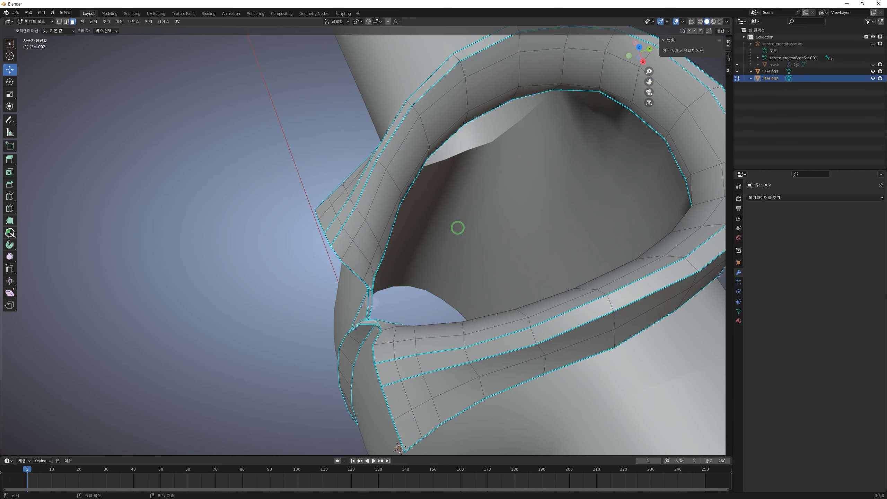
scroll(322, 291, up, 1)
middle_drag(323, 286, 374, 269)
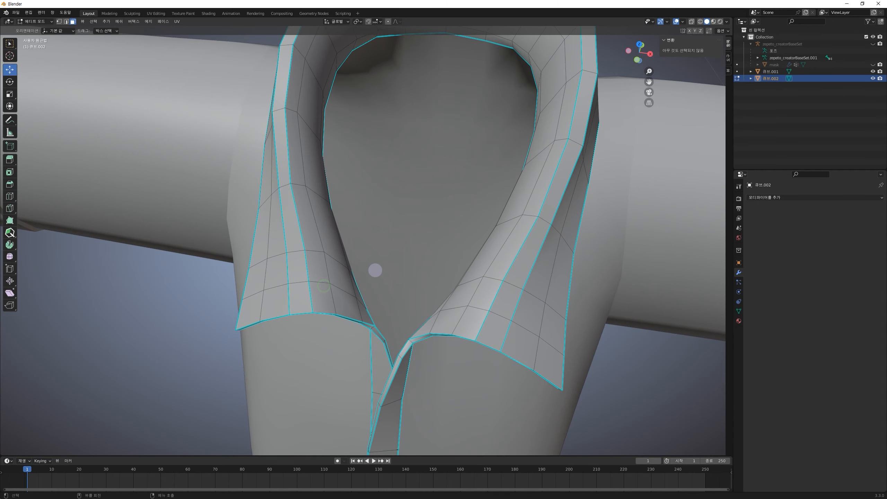
middle_drag(401, 283, 404, 272)
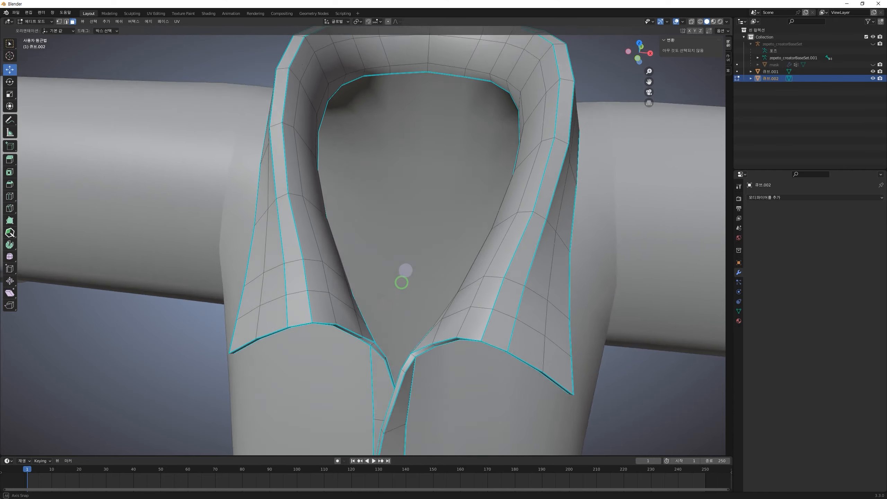
scroll(405, 263, down, 5)
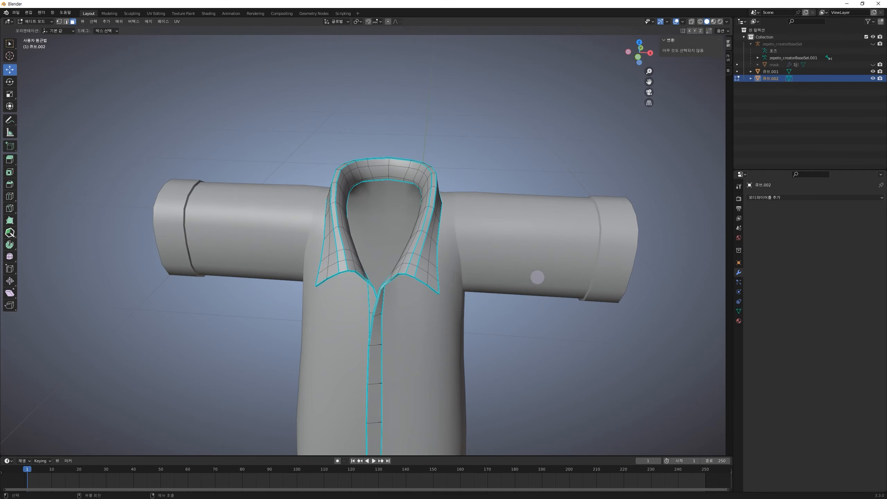
middle_drag(537, 279, 518, 284)
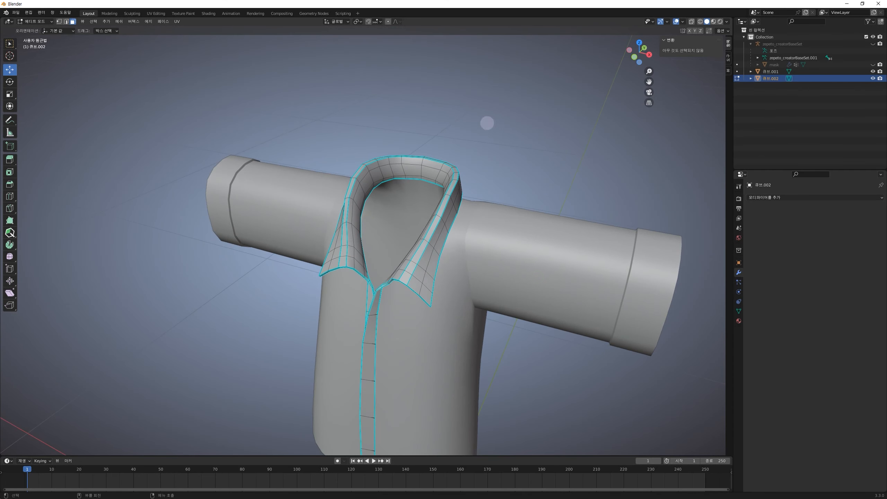
middle_drag(440, 196, 479, 196)
scroll(429, 242, up, 4)
shift+middle_drag(431, 242, 401, 259)
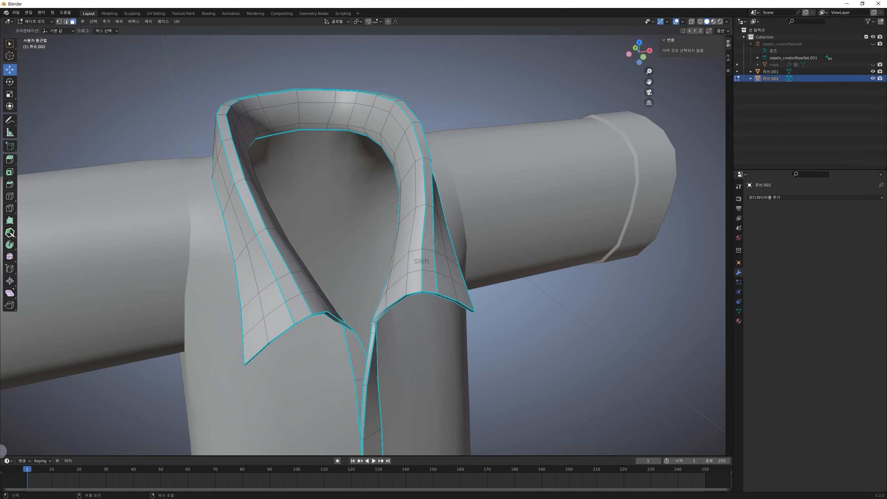
middle_drag(567, 324, 551, 323)
scroll(385, 305, up, 2)
shift+middle_drag(400, 256, 404, 295)
middle_drag(380, 314, 432, 314)
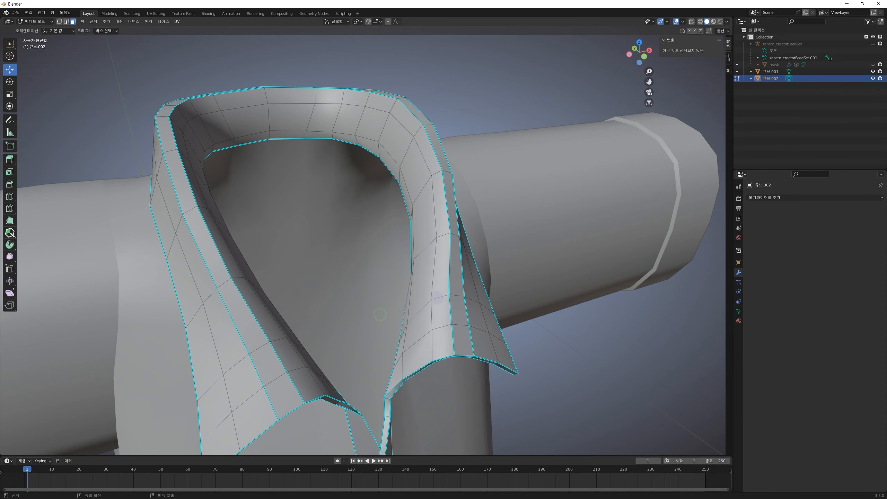
middle_drag(444, 222, 422, 234)
shift+middle_drag(521, 368, 481, 184)
scroll(448, 195, down, 3)
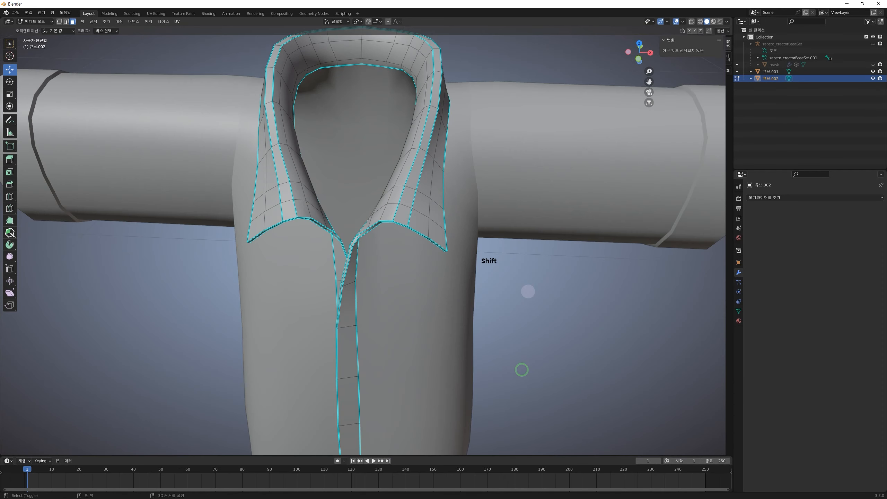
shift+middle_drag(524, 292, 485, 206)
middle_drag(398, 258, 392, 217)
Return to object mode and select the shirt body together with the collar and placket object
key(Tab)
scroll(387, 227, down, 2)
shift+click(398, 258)
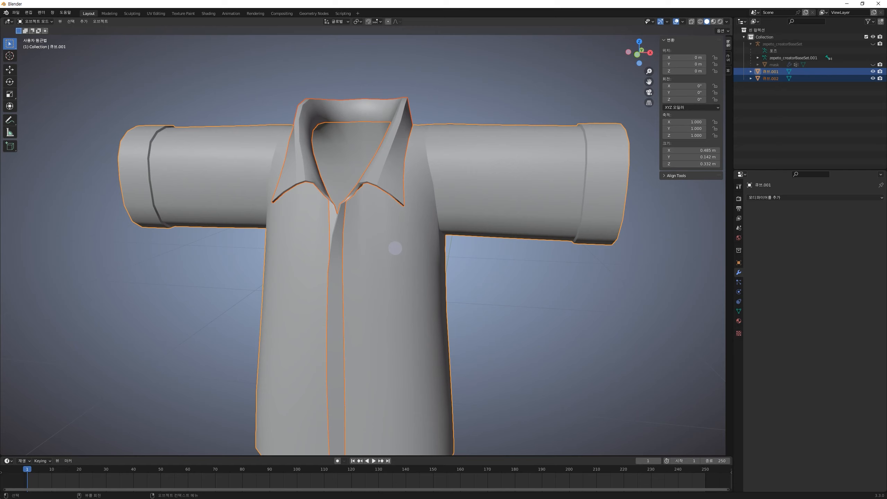
scroll(396, 245, down, 2)
middle_drag(397, 221, 479, 214)
scroll(454, 252, up, 2)
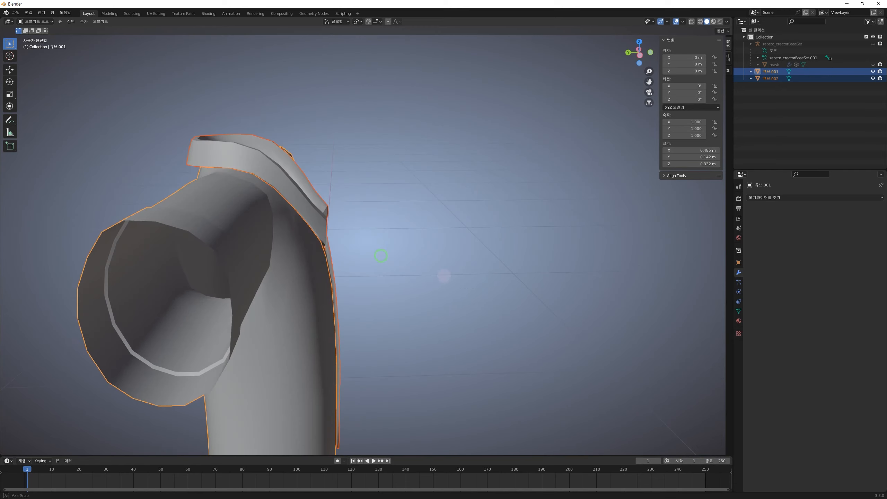
Edit both objects together and merge the two adjacent vertices beside the pointed end of the placket's layered edge
shift+middle_drag(324, 318, 580, 250)
middle_drag(579, 249, 541, 248)
shift+middle_drag(541, 248, 445, 296)
middle_drag(446, 296, 404, 214)
scroll(405, 214, up, 5)
shift+middle_drag(531, 193, 480, 222)
scroll(479, 222, up, 4)
shift+middle_drag(546, 271, 446, 262)
scroll(442, 273, up, 1)
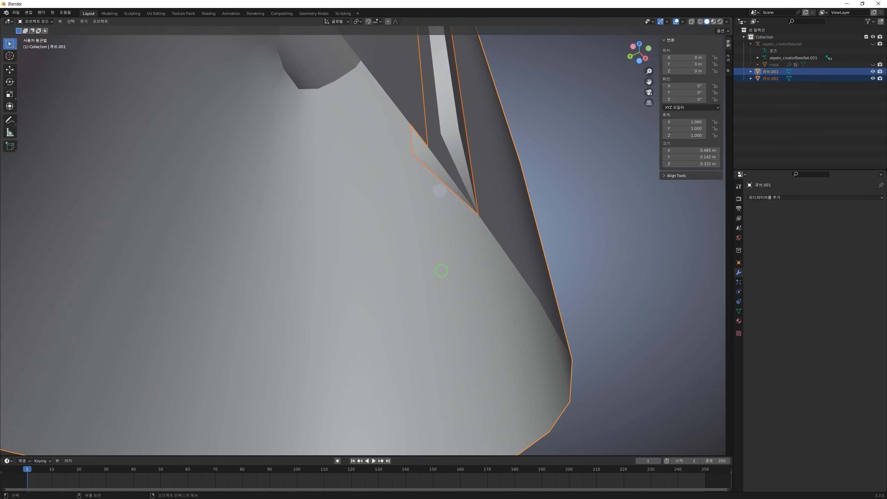
key(Tab)
click(415, 159)
key(1)
click(412, 153)
shift+click(424, 146)
middle_drag(425, 146, 469, 166)
middle_drag(614, 196, 558, 215)
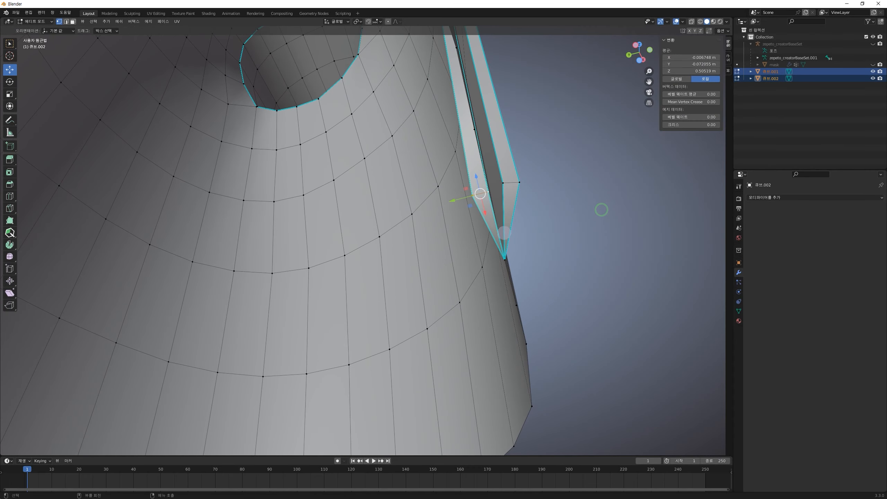
key(m)
click(516, 222)
Examine the placket's layered edge and the whole shirt mesh from several angles, with all geometry selected
middle_drag(492, 178, 501, 196)
shift+middle_drag(559, 159, 558, 220)
middle_drag(556, 220, 381, 256)
shift+middle_drag(335, 200, 488, 262)
scroll(371, 244, down, 5)
shift+middle_drag(402, 268, 451, 242)
key(Tab)
scroll(452, 242, down, 3)
key(Tab)
key(a)
scroll(441, 232, up, 4)
shift+middle_drag(441, 232, 462, 351)
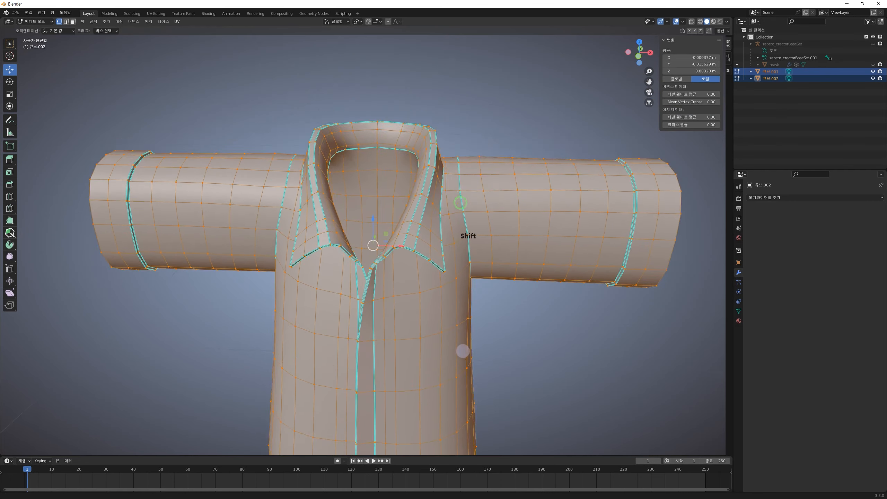
scroll(407, 212, up, 3)
Select all geometry linked to the collar and examine the collar and placket thickness from the front and side
click(463, 212)
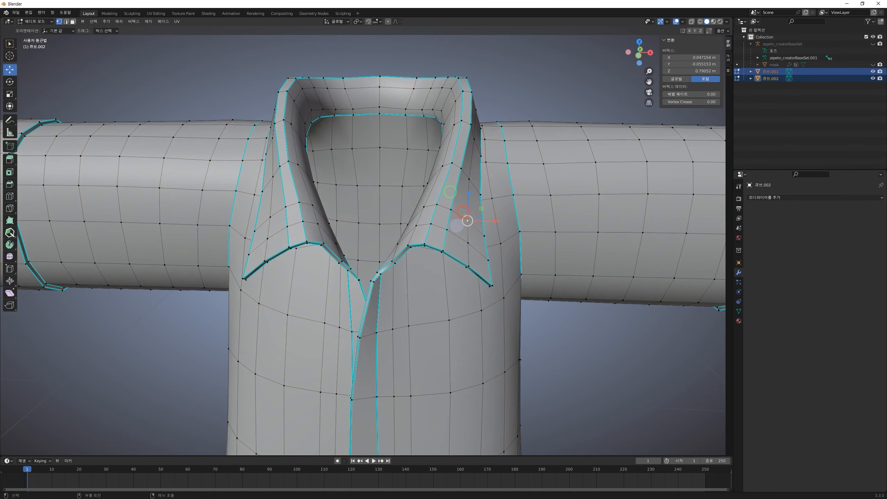
key(l)
key(g)
key(Escape)
middle_drag(413, 260, 541, 163)
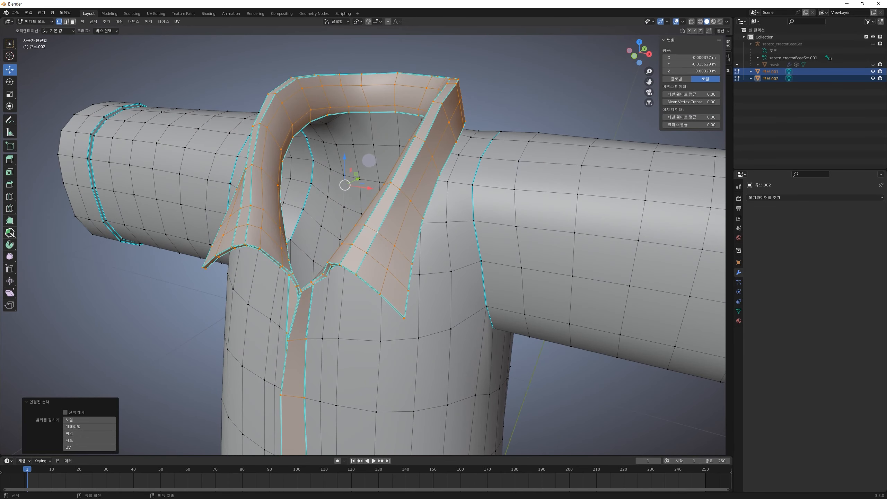
scroll(332, 149, up, 4)
shift+middle_drag(257, 309, 275, 259)
middle_drag(276, 259, 566, 177)
click(808, 198)
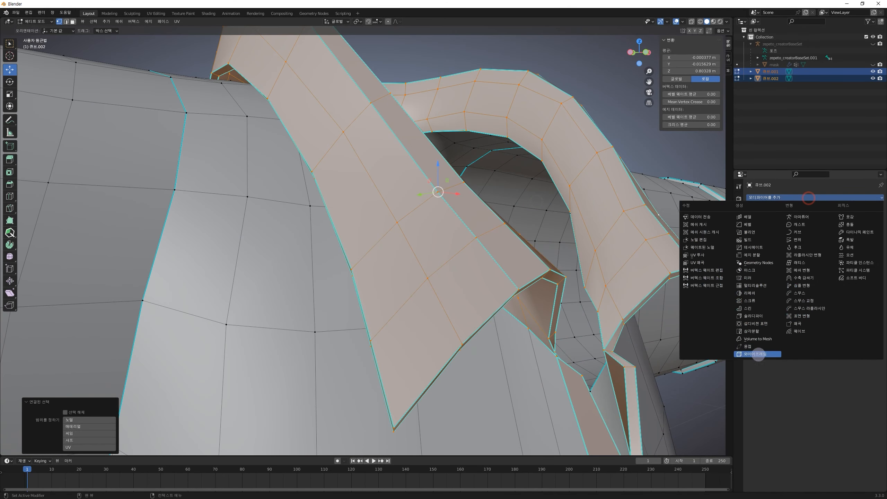
middle_drag(636, 308, 475, 350)
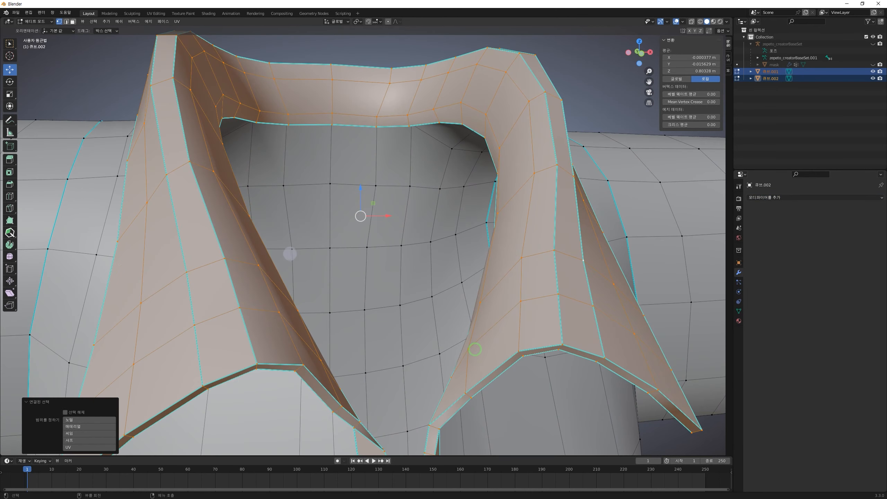
Select all geometry of both objects and merge it by distance, using a merge distance of 0.0003 m
click(332, 112)
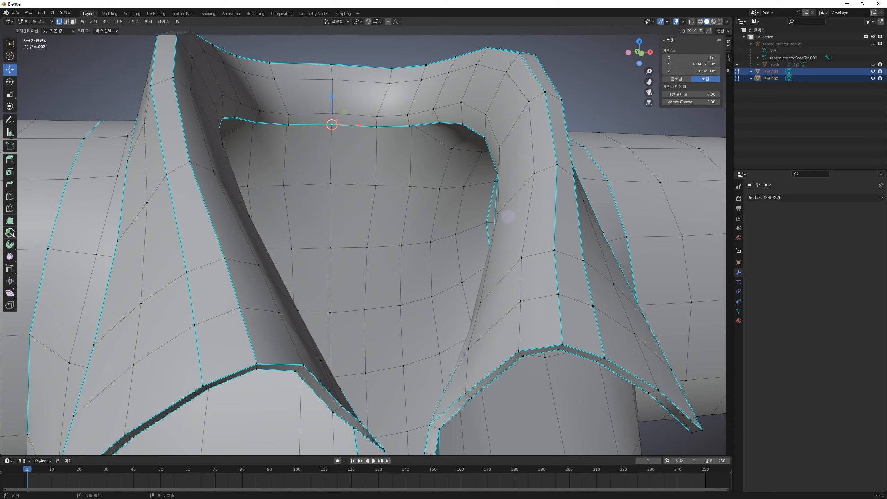
scroll(508, 216, down, 6)
click(554, 146)
shift+middle_drag(439, 250, 437, 168)
key(a)
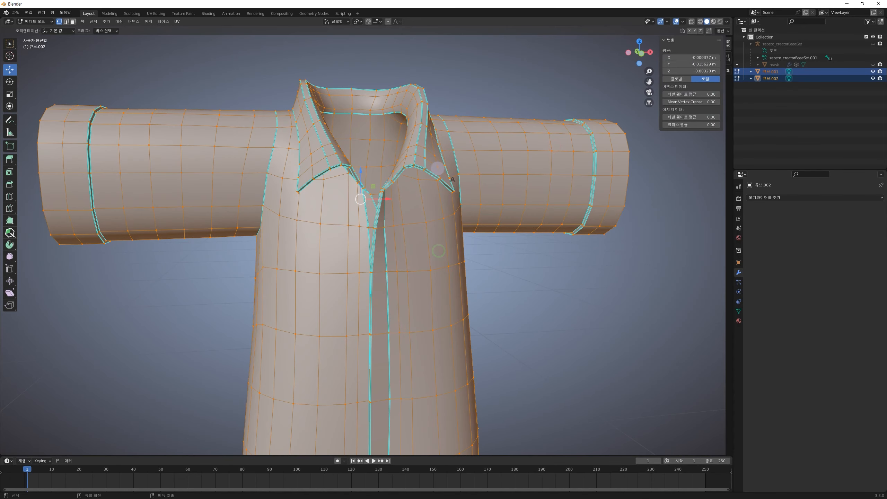
key(m)
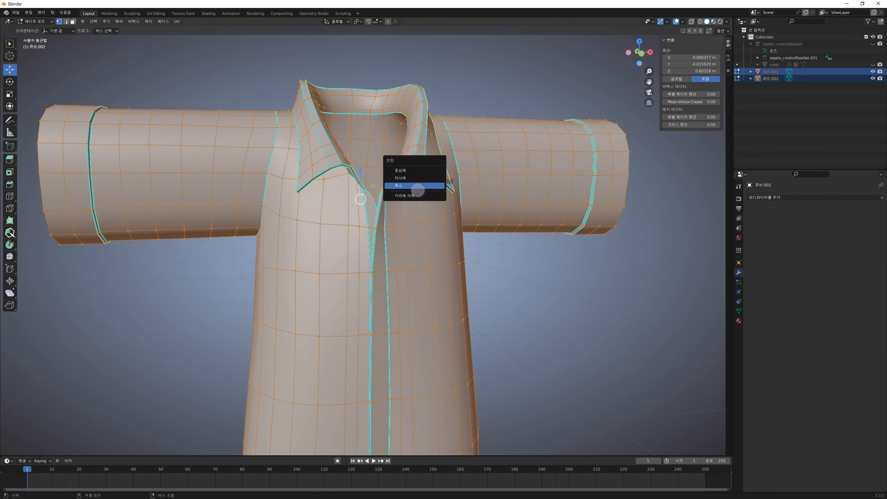
click(415, 195)
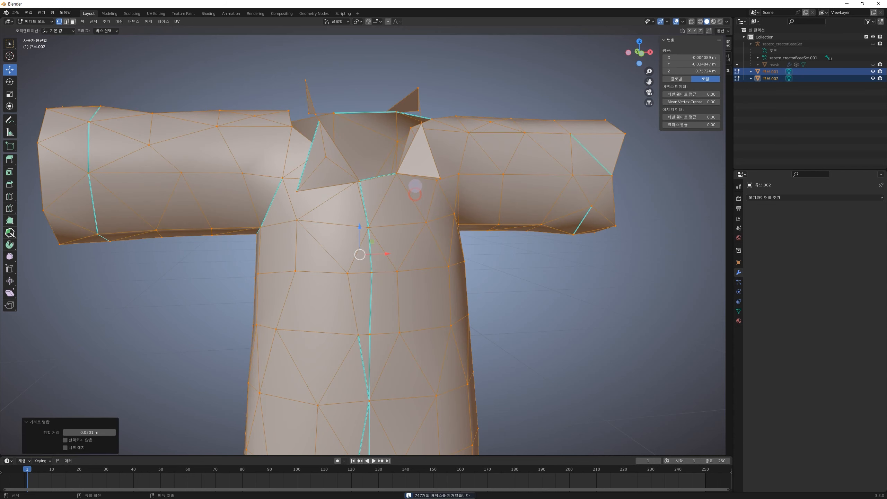
drag(102, 430, 67, 433)
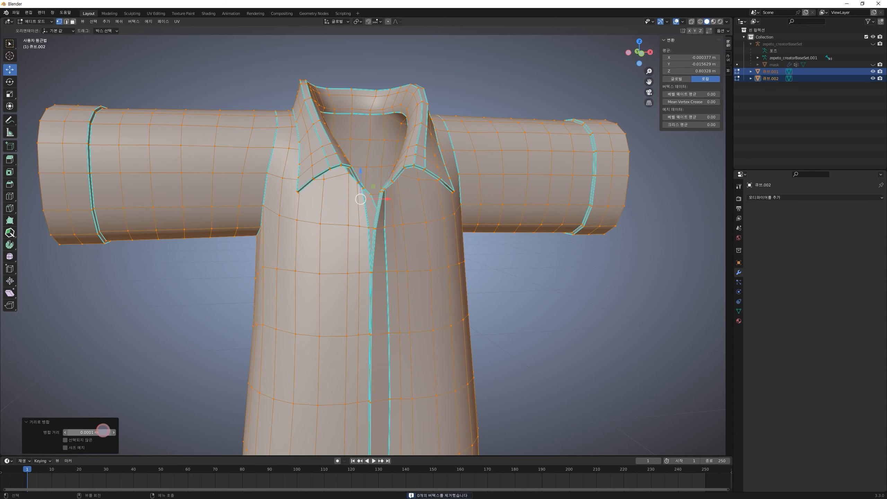
middle_drag(479, 360, 482, 373)
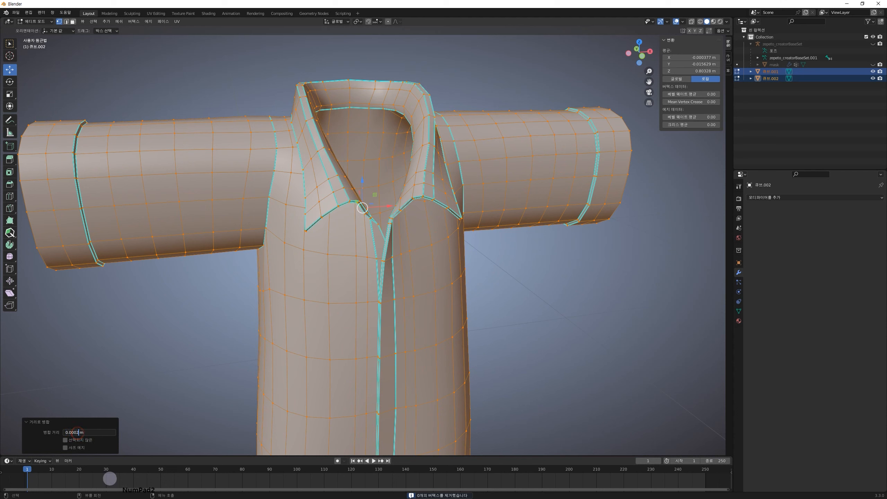
click(543, 331)
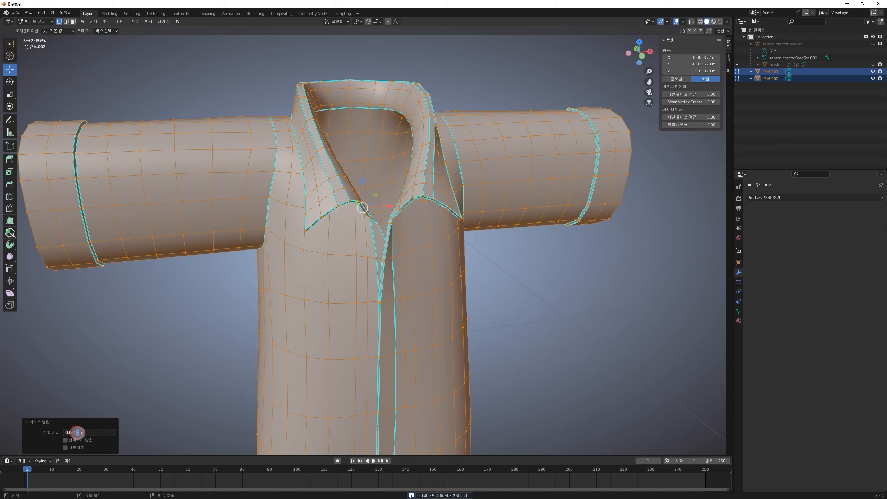
key(Return)
Return to object mode and join the collar and placket object with the shirt body into one object
middle_drag(449, 265, 383, 228)
key(Tab)
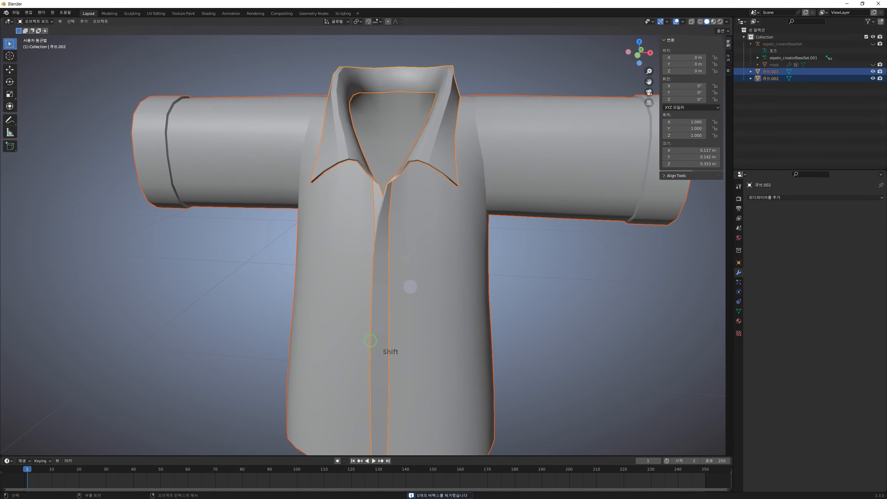
key(ctrl+j)
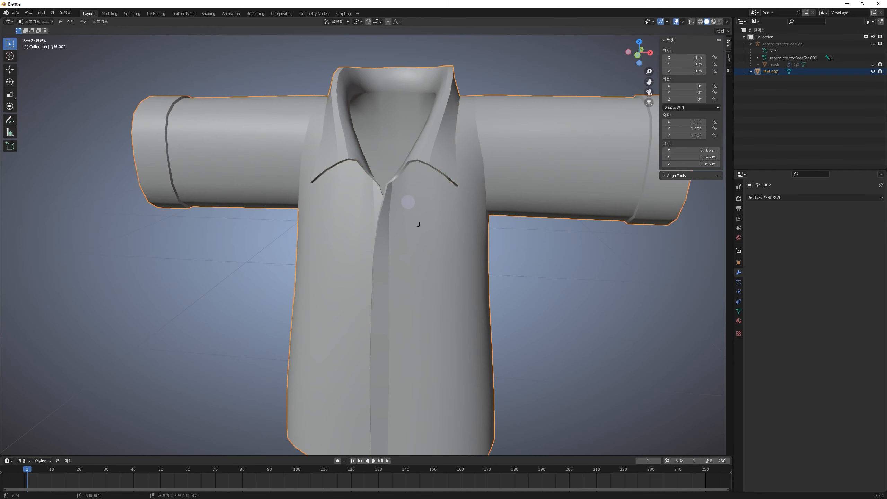
Merge all vertices of the joined shirt mesh by distance, using a merge distance of 0.00001 m
key(Tab)
key(comma)
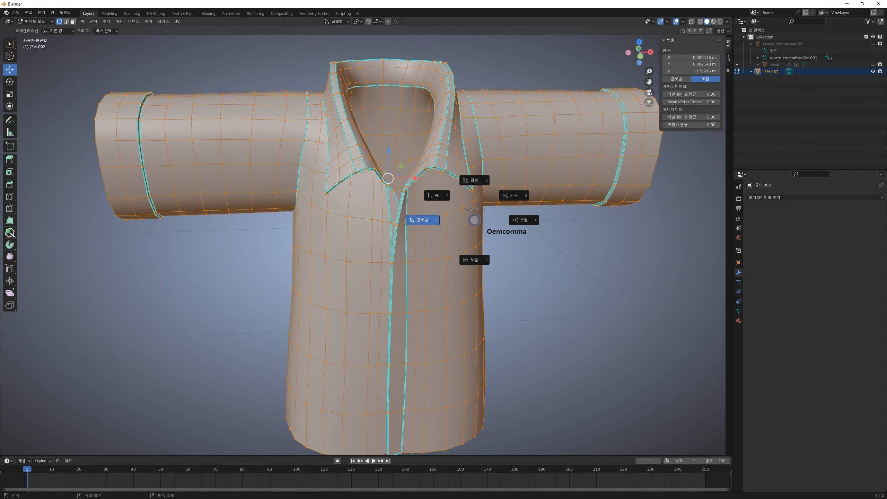
key(Escape)
key(m)
click(475, 220)
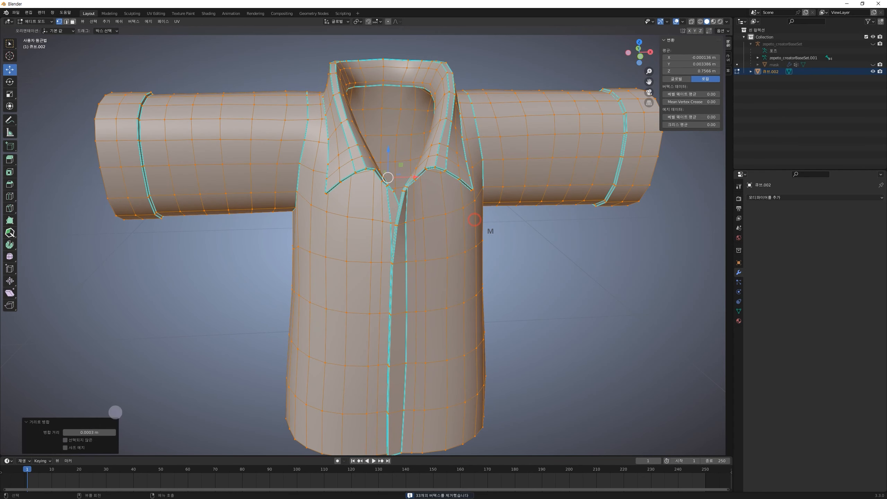
drag(103, 432, 91, 432)
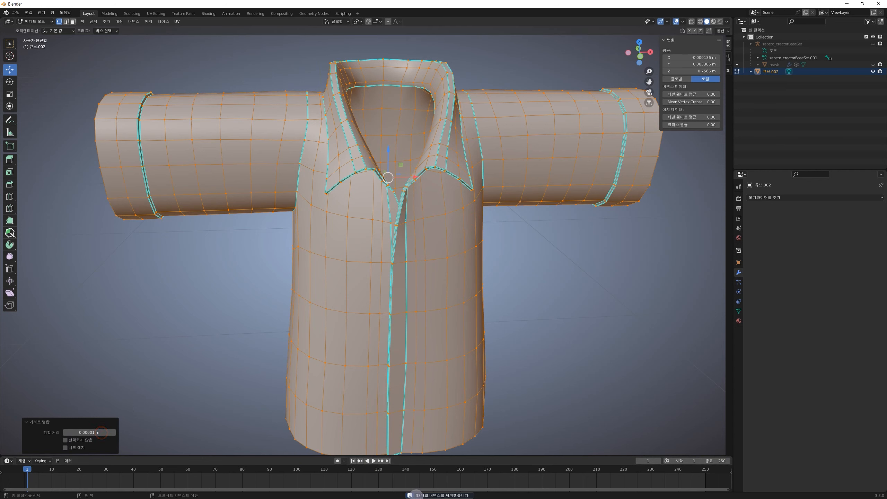
Switch to edge selection, check an edge loop on the collar near the neckline, and clear the selection
middle_drag(494, 249, 529, 267)
shift+middle_drag(459, 170, 341, 220)
scroll(379, 184, up, 4)
key(2)
alt+click(377, 182)
shift+middle_drag(363, 277, 387, 161)
click(396, 257)
scroll(392, 260, down, 4)
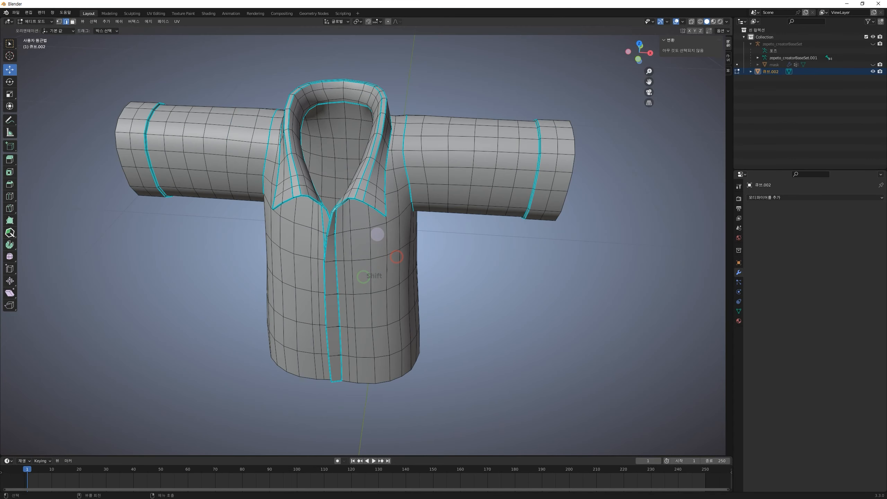
Select linked geometry from the shirt body to check which parts are connected, and replace it with a sleeve opening edge selection
key(l)
middle_drag(379, 242, 350, 220)
click(363, 223)
middle_drag(393, 300, 379, 295)
key(l)
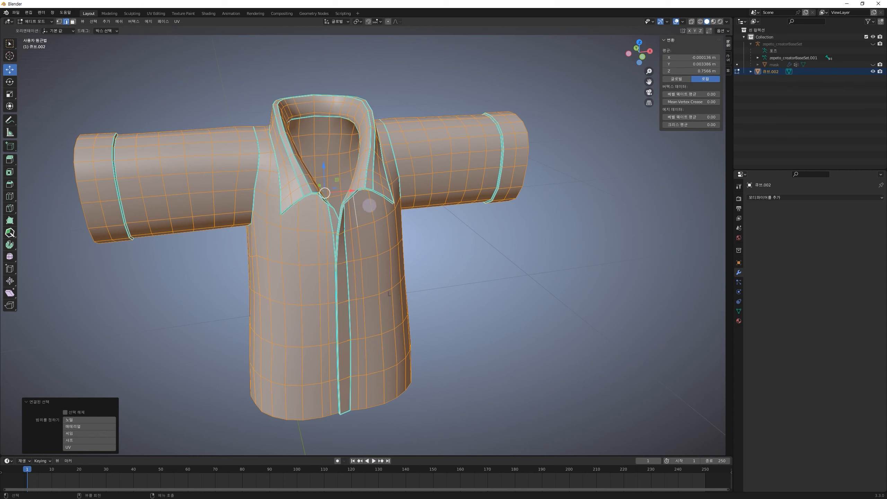
click(501, 159)
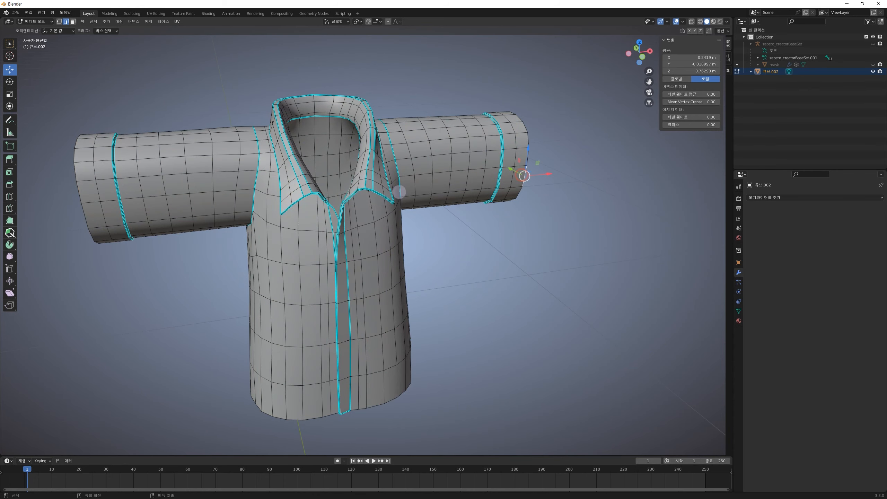
Select everything linked to the shirt body to confirm the collar and placket are attached, and clear the selection
shift+middle_drag(400, 191, 433, 331)
key(l)
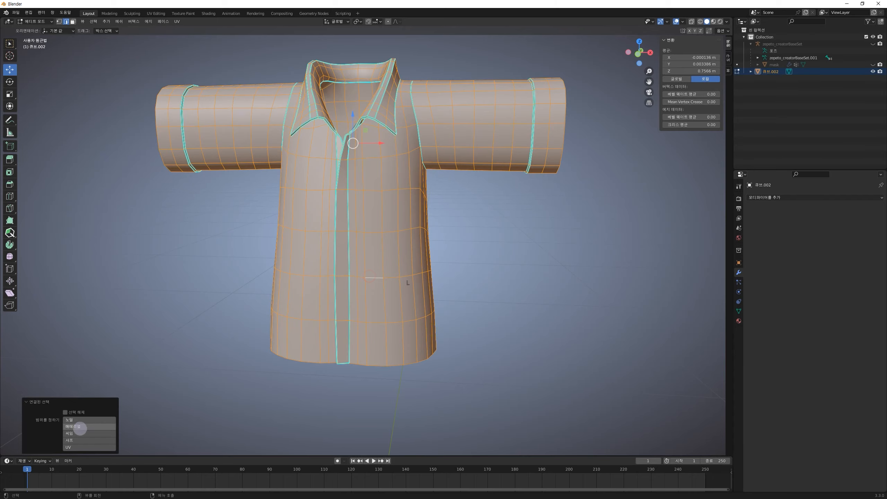
middle_drag(439, 226, 476, 262)
click(475, 261)
Examine the joined shirt's collar, placket, hem and sleeves from all sides, in both edit mode and object mode
scroll(438, 254, up, 3)
shift+middle_drag(362, 309, 397, 224)
mouse_move(398, 267)
middle_down()
mouse_move(426, 228)
mouse_move(405, 257)
middle_up()
shift+middle_drag(450, 220, 444, 309)
middle_drag(403, 371, 427, 379)
shift+middle_drag(384, 398, 392, 272)
scroll(392, 272, up, 3)
middle_drag(376, 306, 405, 246)
shift+middle_drag(383, 346, 380, 303)
middle_drag(382, 307, 333, 321)
shift+middle_drag(451, 198, 436, 319)
scroll(395, 241, down, 5)
middle_drag(402, 218, 391, 291)
scroll(419, 276, up, 5)
middle_drag(447, 266, 335, 247)
scroll(347, 293, down, 2)
key(Tab)
middle_drag(347, 295, 445, 290)
middle_drag(471, 254, 437, 252)
shift+middle_drag(424, 224, 435, 277)
shift+middle_drag(427, 306, 416, 200)
scroll(416, 200, down, 3)
key(Tab)
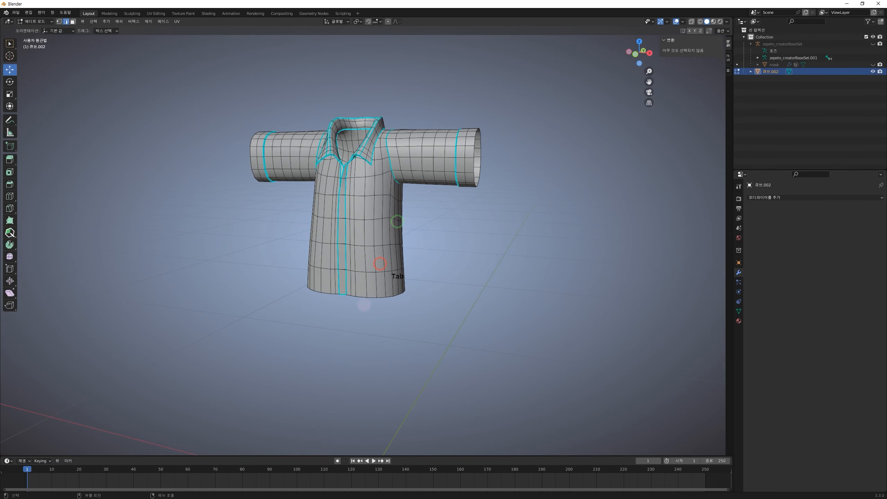
Select the whole hem edge loop, front and back, with X-ray display turned on
drag(356, 267, 356, 369)
key(ctrl+z)
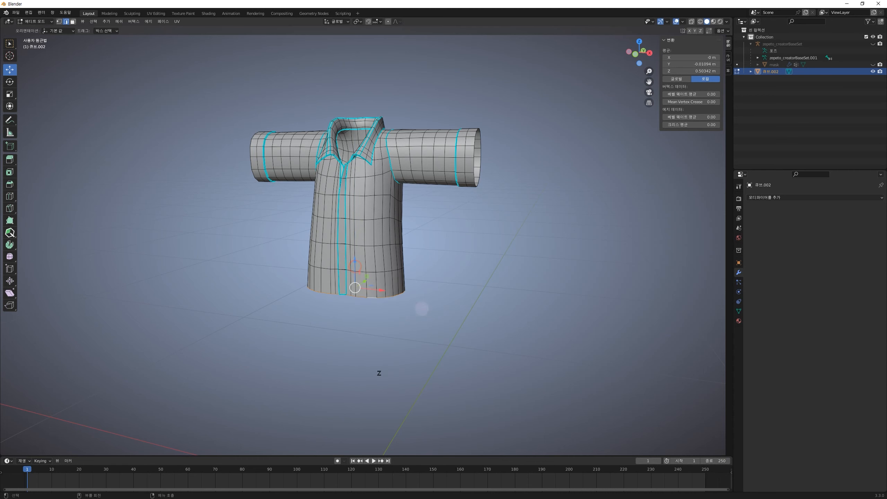
click(689, 24)
shift+middle_drag(423, 280, 463, 247)
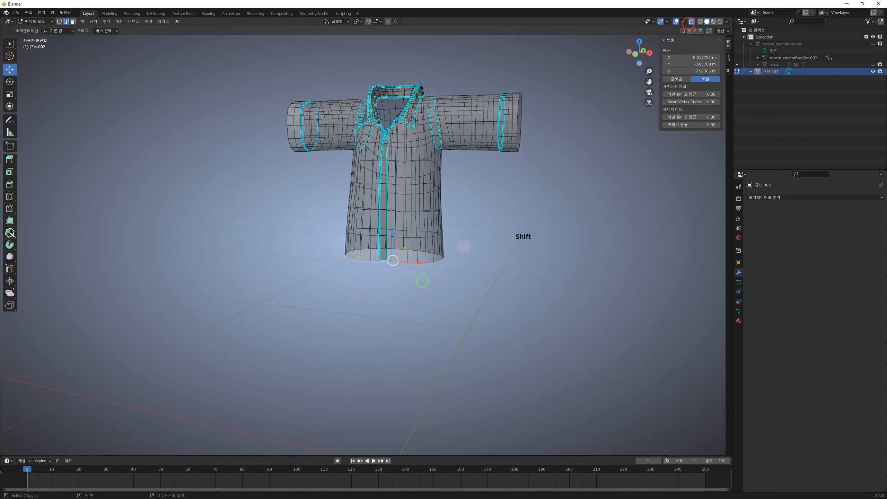
middle_drag(396, 281, 412, 277)
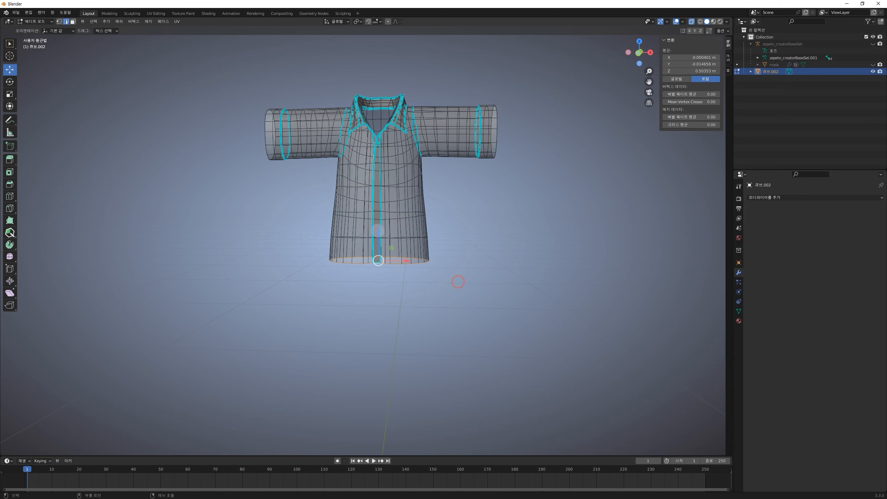
Lengthen the shirt by lowering the hem along Z, widen the hem by a factor of 1.096, and turn off X-ray
key(g)
key(z)
click(464, 285)
key(s)
click(485, 289)
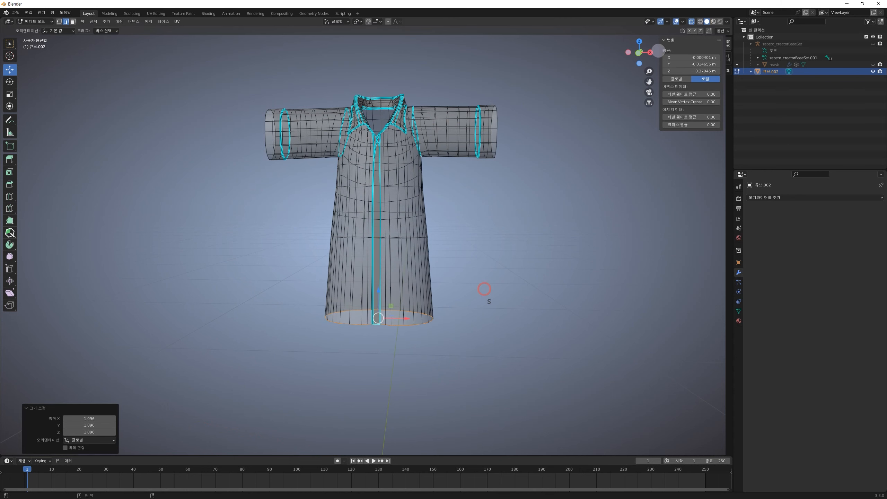
click(691, 21)
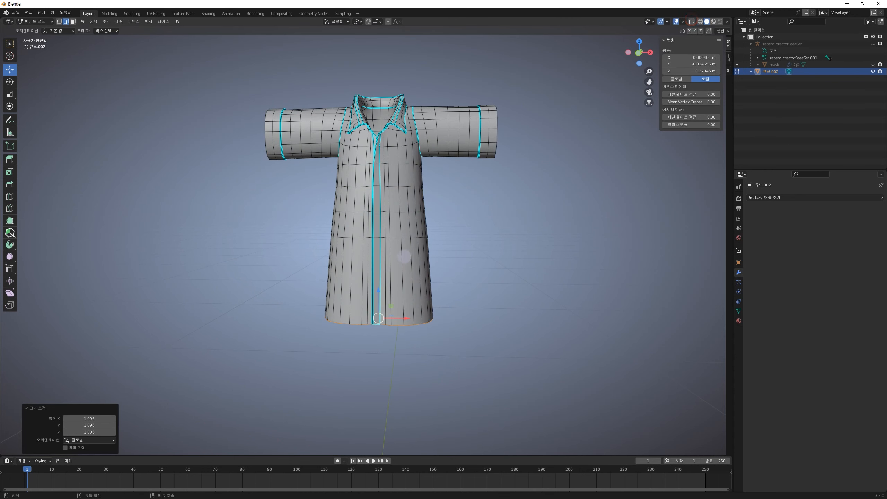
Add evenly spaced horizontal loop cuts to the lengthened lower section and further loop cuts higher up the body
key(ctrl+t)
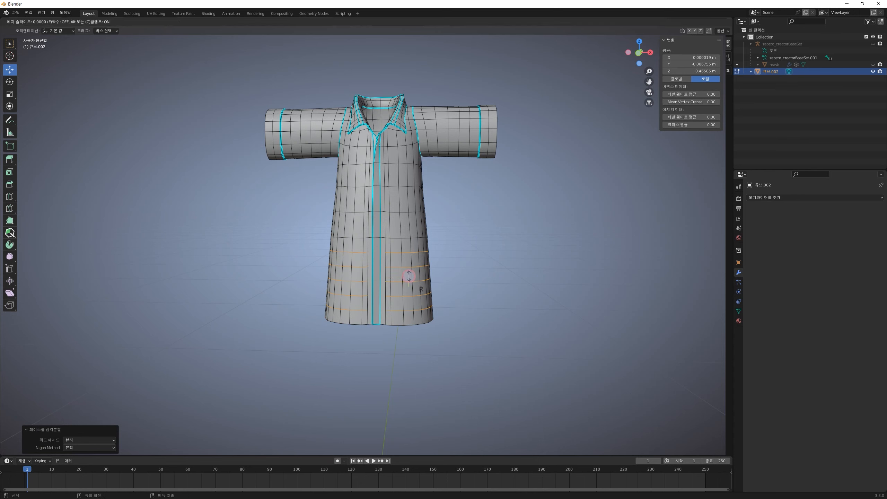
click(515, 241)
double_click(408, 228)
key(ctrl+r)
double_click(407, 203)
key(ctrl+r)
double_click(403, 175)
double_click(401, 151)
click(500, 192)
Check the lengthened shirt in object mode and undo the added loop cuts and the hem extension
key(Tab)
middle_drag(518, 248, 501, 252)
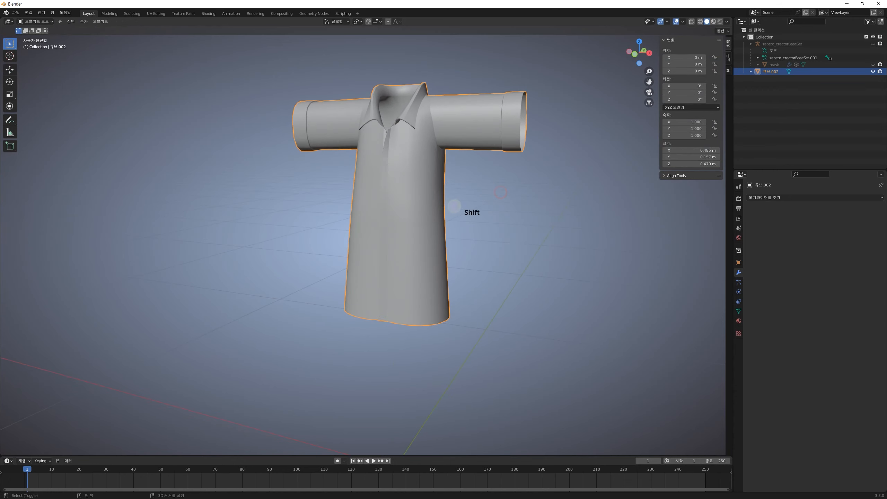
middle_drag(454, 204, 421, 308)
key(Tab)
key(Tab)
key(Tab)
key(ctrl+z)
key(ctrl+z)
key(ctrl+z)
key(ctrl+z)
key(ctrl+z)
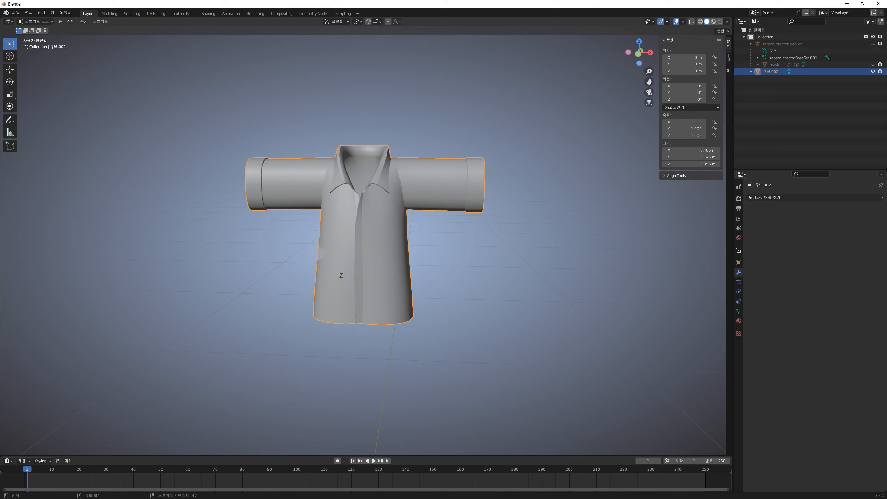
Unhide the mask character mesh and check how the shirt fits around its torso and arms
middle_drag(423, 255, 401, 290)
scroll(361, 279, down, 3)
click(424, 237)
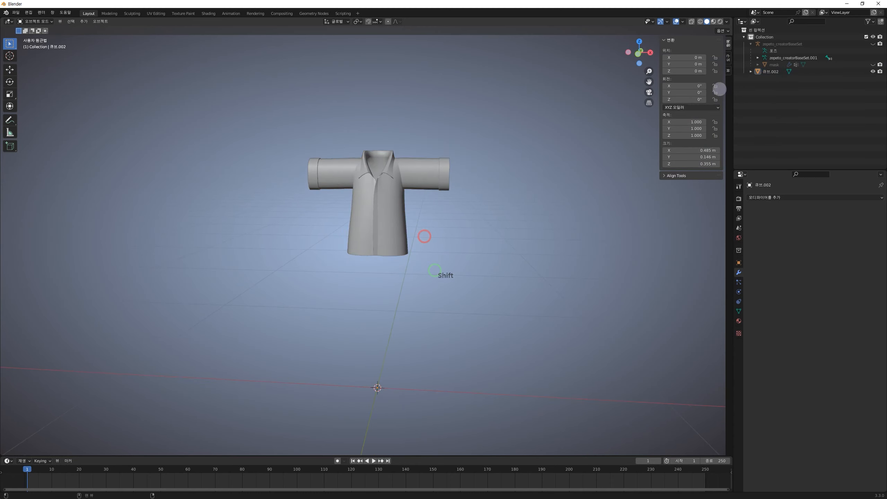
click(874, 37)
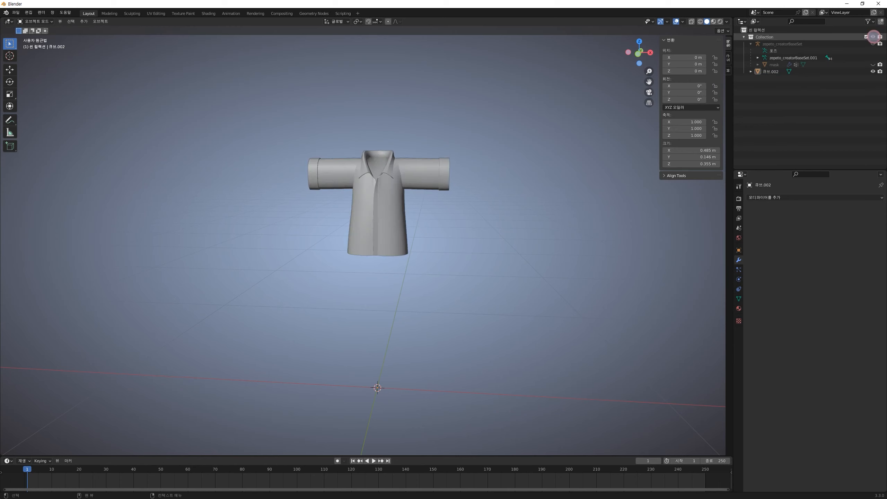
click(874, 64)
middle_drag(480, 198, 408, 204)
scroll(416, 209, up, 3)
shift+middle_drag(428, 213, 481, 246)
shift+middle_drag(482, 245, 475, 267)
middle_drag(390, 267, 422, 261)
middle_drag(422, 261, 386, 262)
shift+middle_drag(448, 255, 409, 277)
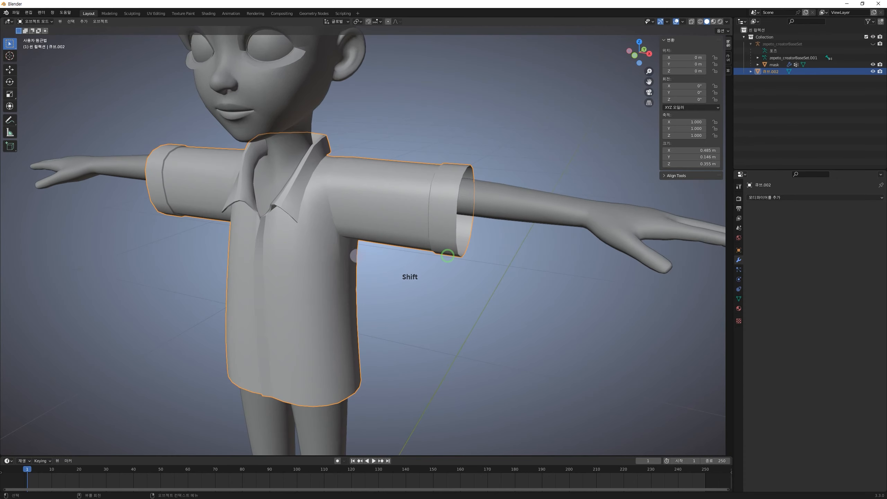
middle_drag(356, 255, 359, 253)
Switch to the Sculpting workspace with the Elastic Deform brush and enlarge the brush radius to 214 px
click(139, 13)
scroll(406, 255, down, 7)
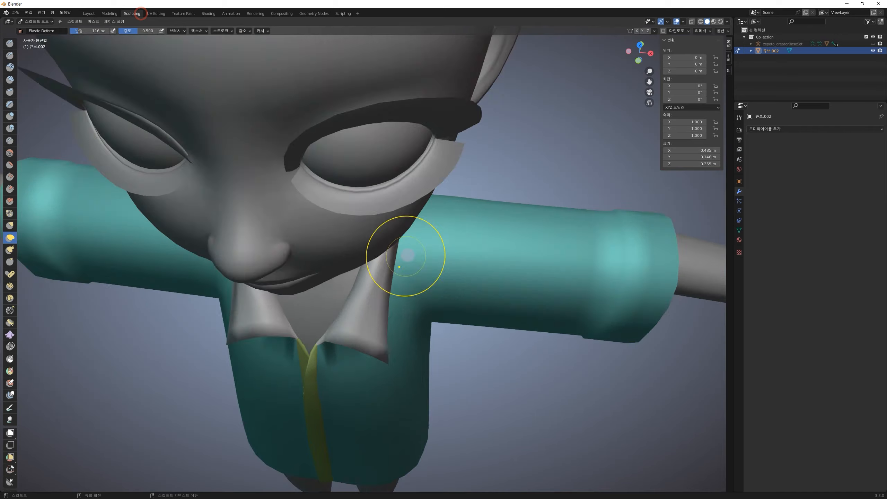
middle_drag(483, 323, 437, 304)
mouse_move(437, 349)
shift+middle_down()
mouse_move(436, 319)
mouse_move(378, 286)
mouse_move(396, 257)
shift+middle_up()
key(bracketright)
key(bracketright)
key(bracketright)
key(bracketright)
key(bracketright)
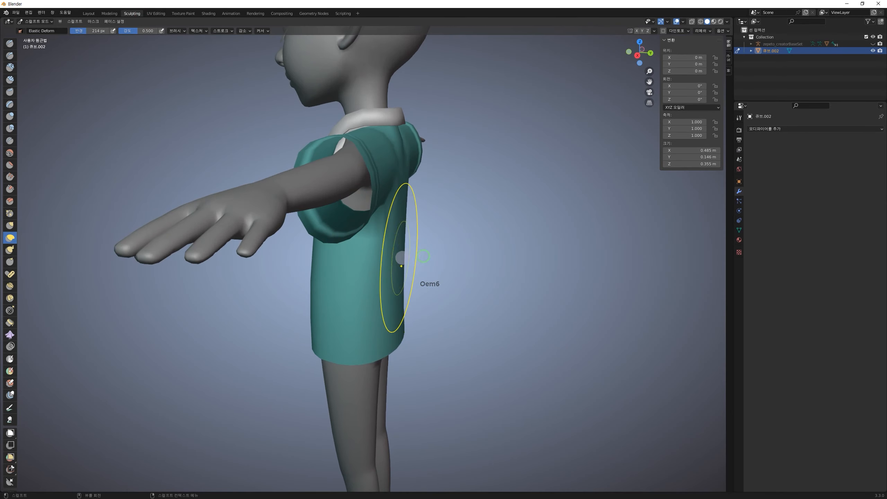
Push the back of the shirt in toward the character's body with Elastic Deform strokes
middle_drag(323, 264, 354, 271)
scroll(363, 108, up, 2)
shift+middle_drag(370, 115, 373, 223)
middle_drag(394, 228, 369, 235)
drag(391, 194, 374, 203)
drag(375, 264, 369, 250)
scroll(364, 269, up, 1)
middle_drag(326, 306, 375, 295)
Turn on X-axis symmetry for sculpting, undo a trial stroke, and adjust the shirt body with Elastic Deform
mouse_move(281, 365)
shift+middle_down()
mouse_move(374, 345)
mouse_move(462, 247)
shift+middle_up()
click(636, 31)
drag(402, 198, 437, 176)
key(ctrl+z)
drag(294, 278, 330, 296)
shift+middle_drag(405, 374, 370, 297)
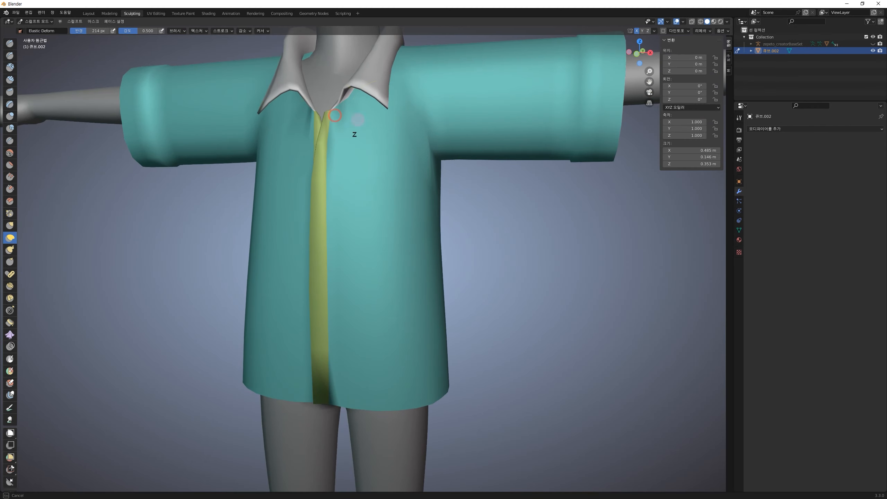
Pull the neckline beside the top of the placket outward and upward with a smaller Elastic Deform brush
mouse_move(346, 128)
ctrl+middle_down()
mouse_move(348, 118)
mouse_move(376, 253)
mouse_move(362, 199)
ctrl+middle_up()
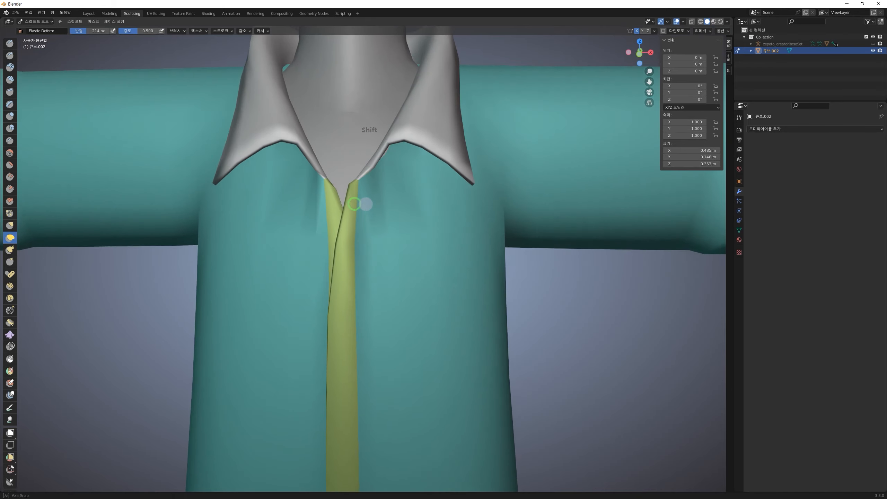
key(bracketleft)
key(bracketleft)
key(bracketleft)
key(bracketleft)
key(bracketleft)
mouse_move(368, 184)
mouse_down()
mouse_move(436, 183)
mouse_move(401, 169)
mouse_move(441, 140)
mouse_up()
Try deforming the sleeve with Elastic Deform at a radius of 253 px, and undo the stroke
scroll(443, 141, down, 2)
key(bracketright)
key(bracketright)
key(bracketright)
key(bracketright)
key(bracketright)
key(bracketright)
key(bracketright)
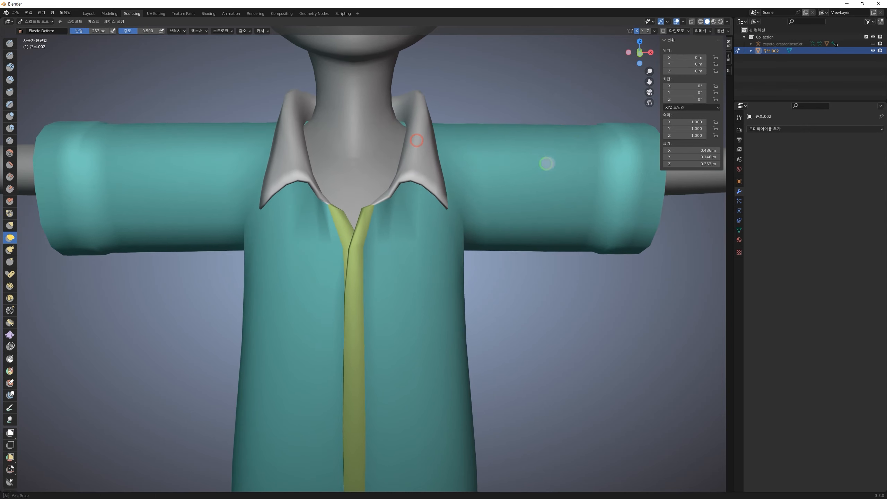
scroll(544, 163, down, 2)
shift+middle_drag(555, 202, 554, 199)
drag(553, 199, 553, 207)
key(ctrl+z)
middle_drag(571, 273, 564, 274)
middle_drag(565, 297, 553, 304)
mouse_move(561, 308)
shift+middle_down()
mouse_move(532, 320)
mouse_move(519, 268)
mouse_move(356, 307)
shift+middle_up()
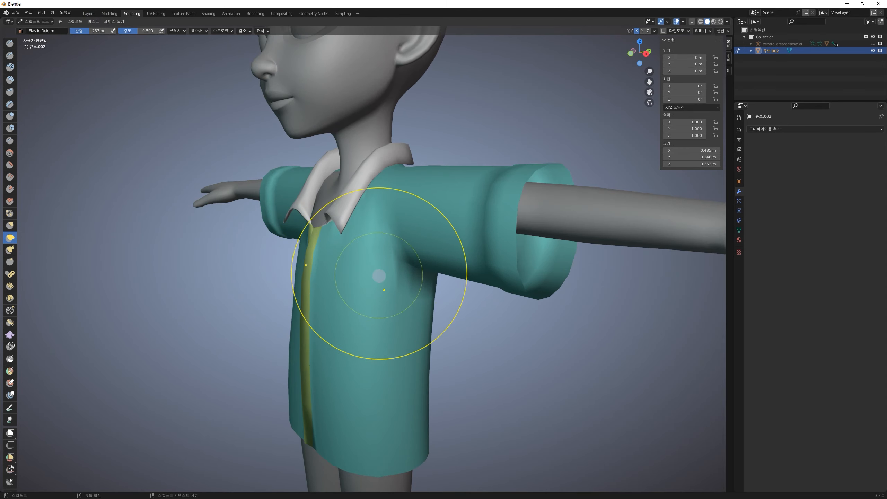
Build up the chest symmetrically with the Draw brush at a radius of 237 px, undoing the trial strokes
click(9, 44)
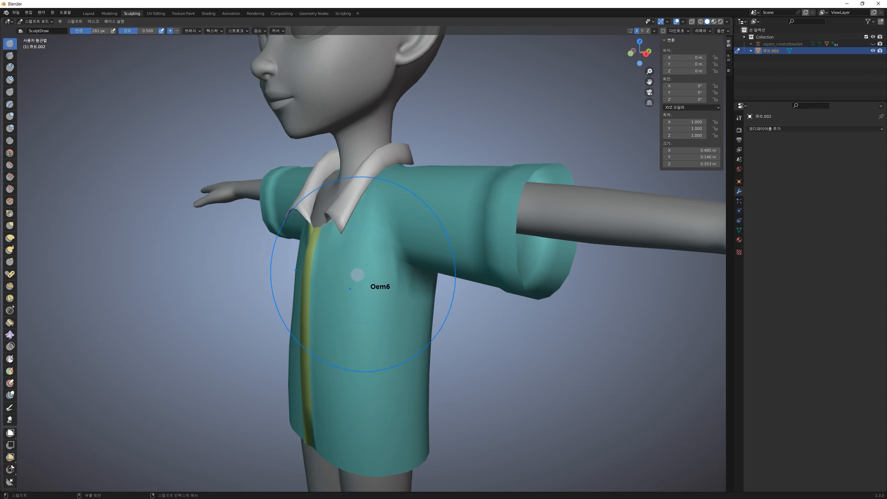
key(bracketleft)
key(bracketleft)
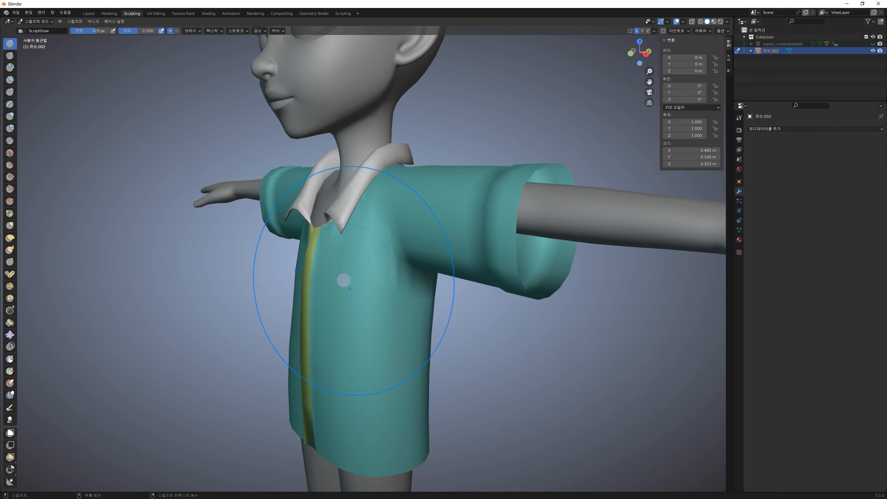
key(p)
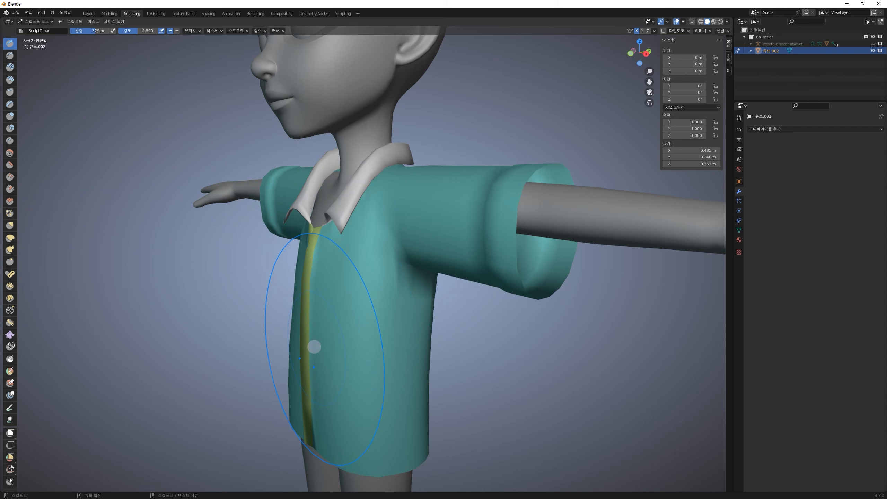
drag(342, 258, 341, 282)
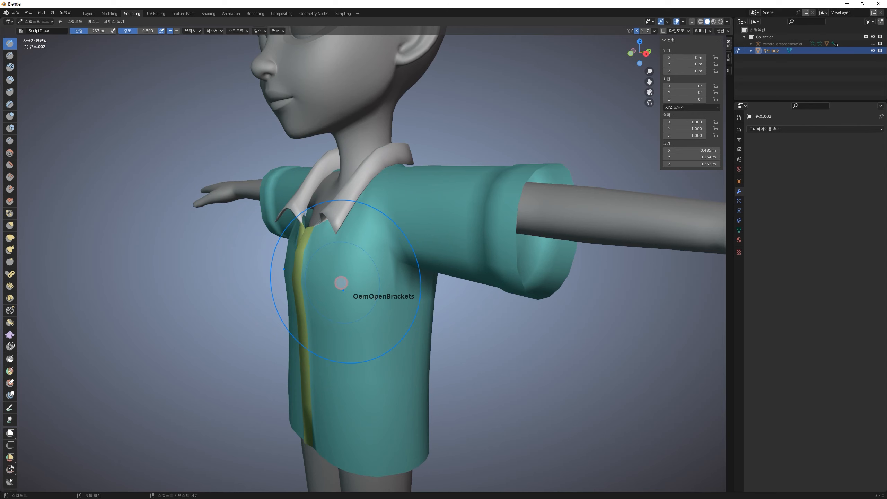
key(ctrl+z)
mouse_move(349, 281)
mouse_down()
mouse_move(341, 272)
mouse_move(336, 313)
mouse_move(346, 297)
mouse_move(313, 284)
mouse_move(352, 310)
mouse_up()
key(ctrl+z)
mouse_move(364, 290)
middle_down()
mouse_move(373, 344)
mouse_move(422, 342)
mouse_move(386, 319)
mouse_move(405, 309)
middle_up()
drag(383, 254, 380, 267)
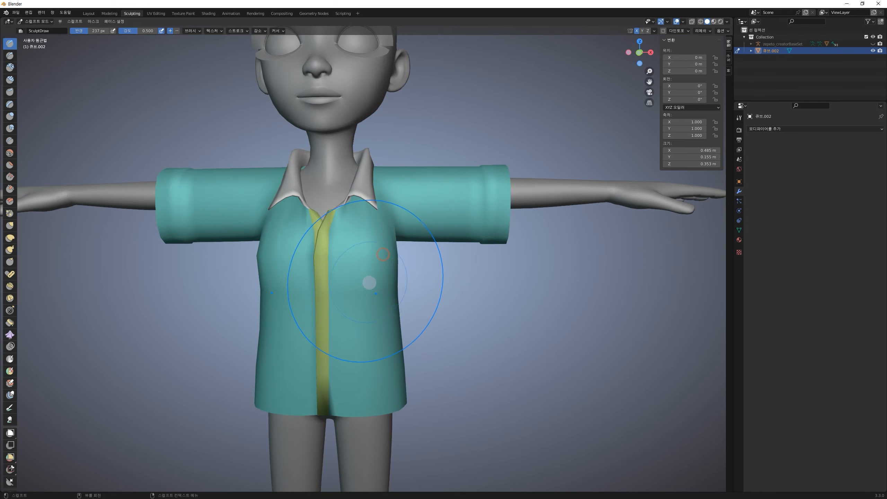
Review the reshaped chest from the front in the Layout workspace and return to the Sculpting workspace
click(88, 14)
middle_drag(412, 307, 435, 282)
middle_drag(435, 282, 424, 282)
click(131, 14)
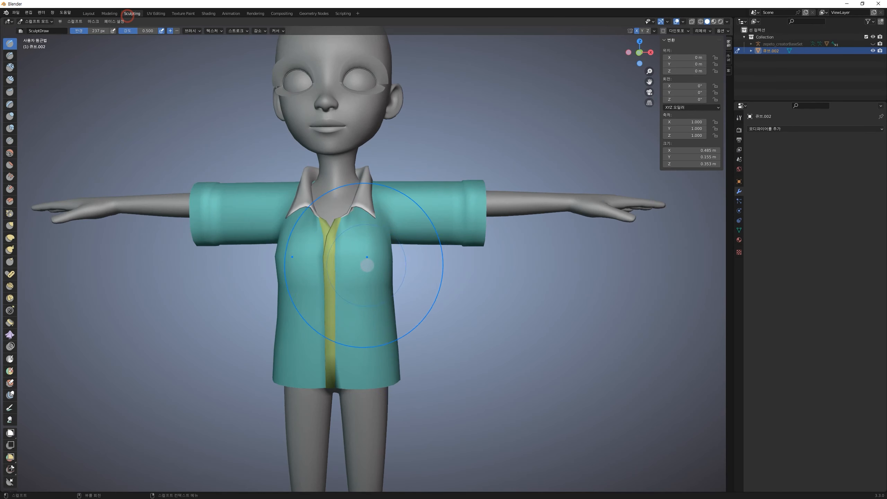
Pull both sides of the shirt in at the waist with the Elastic Deform brush
click(11, 239)
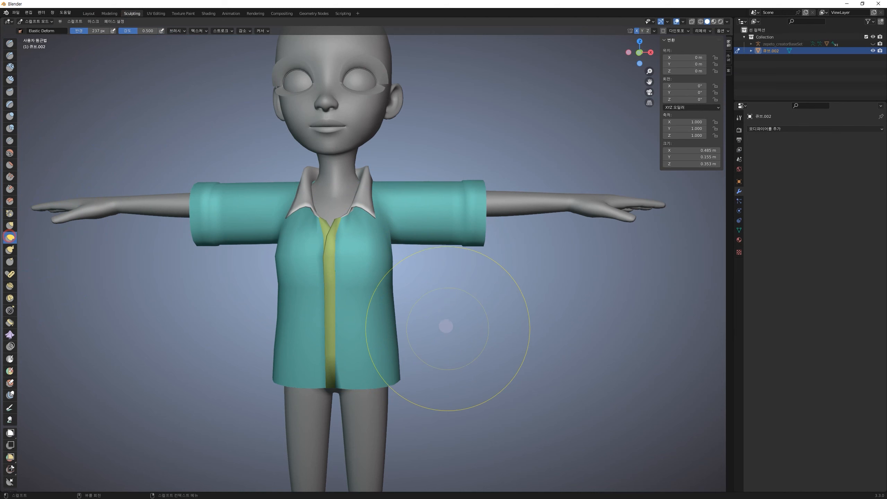
scroll(383, 301, up, 2)
drag(402, 309, 382, 316)
drag(399, 352, 393, 357)
middle_drag(395, 346, 415, 352)
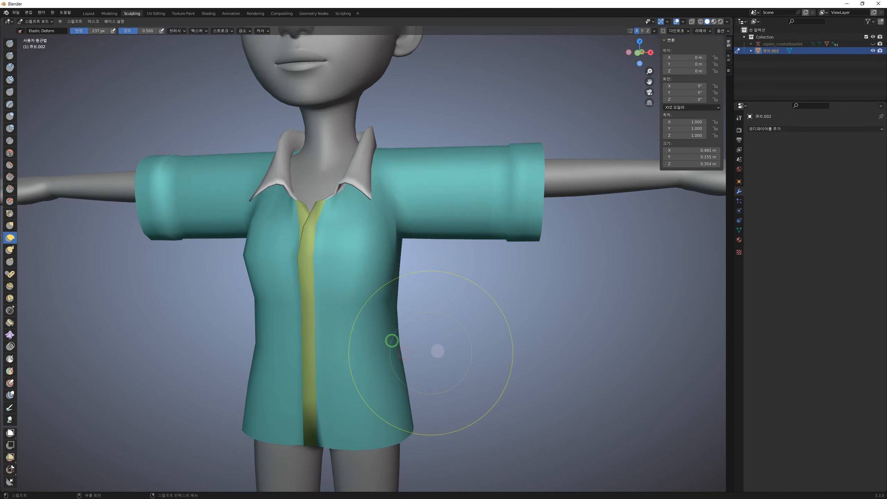
drag(398, 329, 374, 328)
Reshape the sleeve's underside near the armpit and nudge the shoulder outward with Elastic Deform
drag(419, 239, 404, 212)
key(ctrl+z)
drag(460, 237, 404, 231)
drag(401, 156, 408, 156)
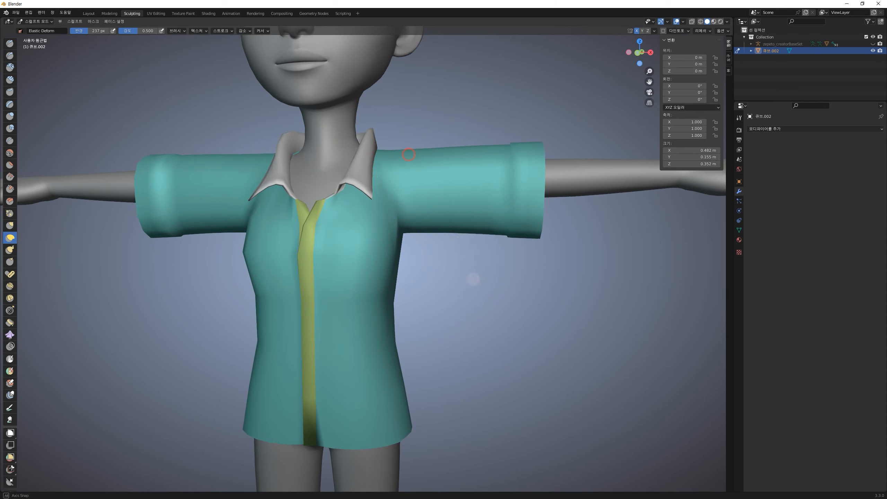
Pull the upper back of the shirt outward to cover the body poking through near the shoulder
middle_drag(409, 155, 353, 278)
middle_drag(362, 246, 352, 240)
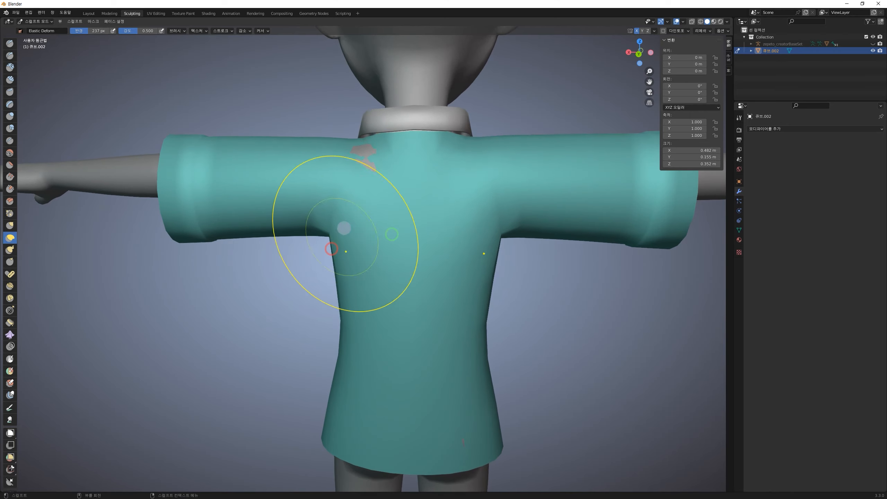
middle_drag(370, 178, 483, 224)
drag(444, 173, 451, 175)
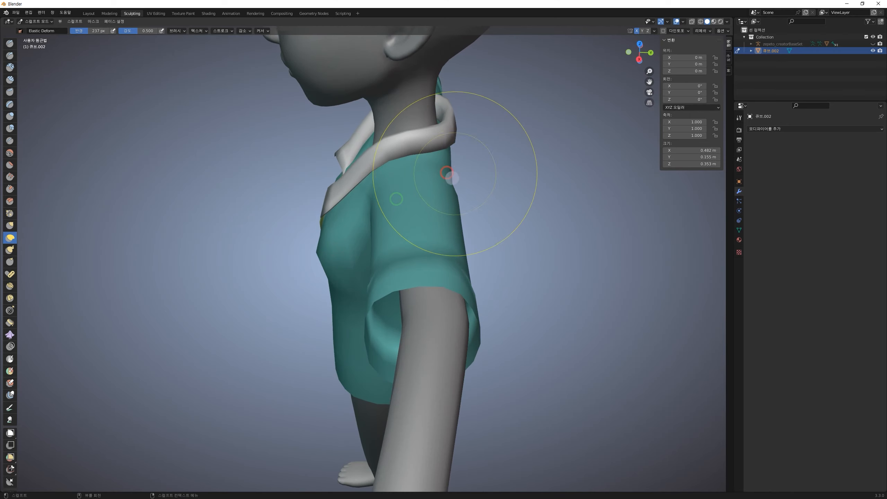
Narrow the waist further from the front and draw the sides in slightly just above the hem
middle_drag(422, 225, 481, 214)
shift+middle_drag(400, 291, 428, 241)
middle_drag(442, 310, 455, 307)
scroll(448, 273, up, 1)
scroll(447, 274, up, 1)
shift+middle_drag(452, 267, 476, 306)
scroll(480, 311, down, 2)
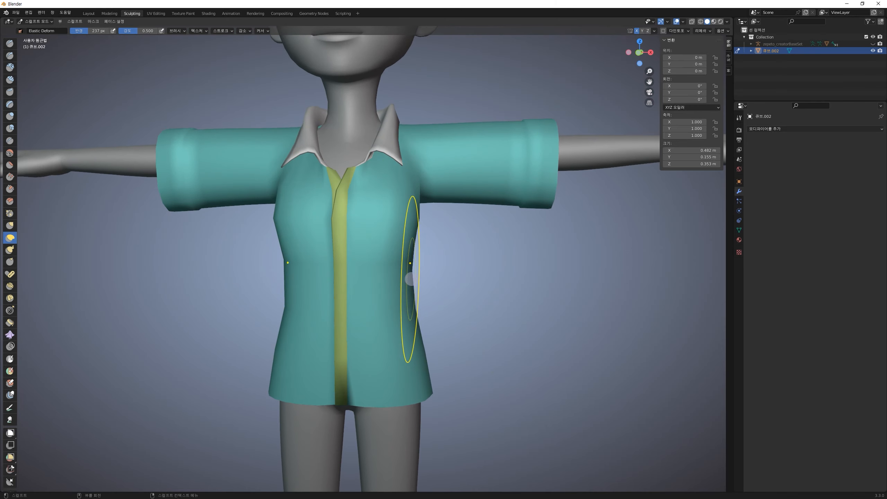
drag(412, 279, 381, 277)
drag(426, 339, 413, 339)
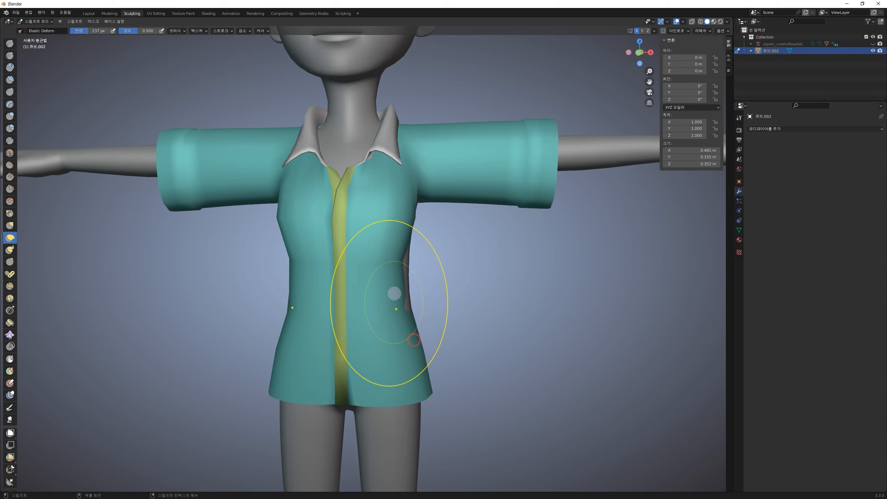
Pull the shirt's back inward at the waist and outward over the hips with Elastic Deform
middle_drag(458, 297, 381, 297)
drag(359, 291, 386, 291)
middle_drag(505, 299, 472, 293)
mouse_move(466, 268)
mouse_down()
mouse_move(443, 268)
mouse_move(439, 252)
mouse_up()
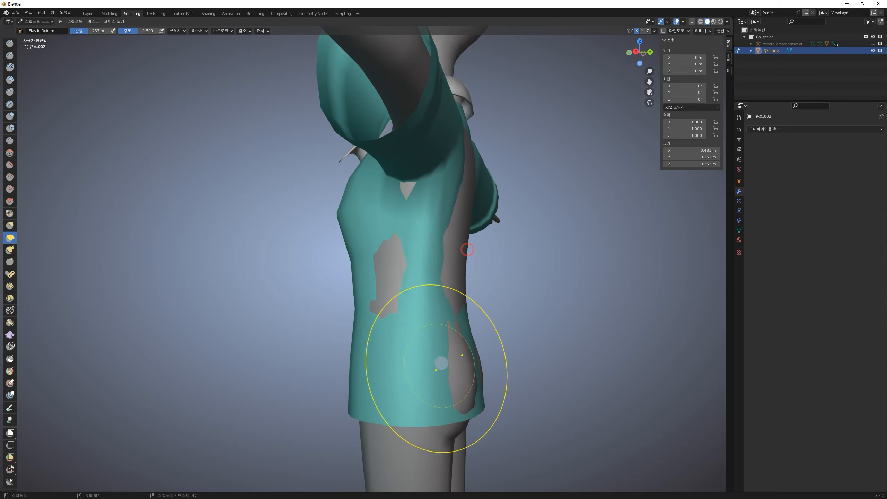
drag(440, 365, 454, 373)
Reduce the Elastic Deform brush to 171 px and pull the shirt's lower front outward over the abdomen
middle_drag(347, 297, 358, 272)
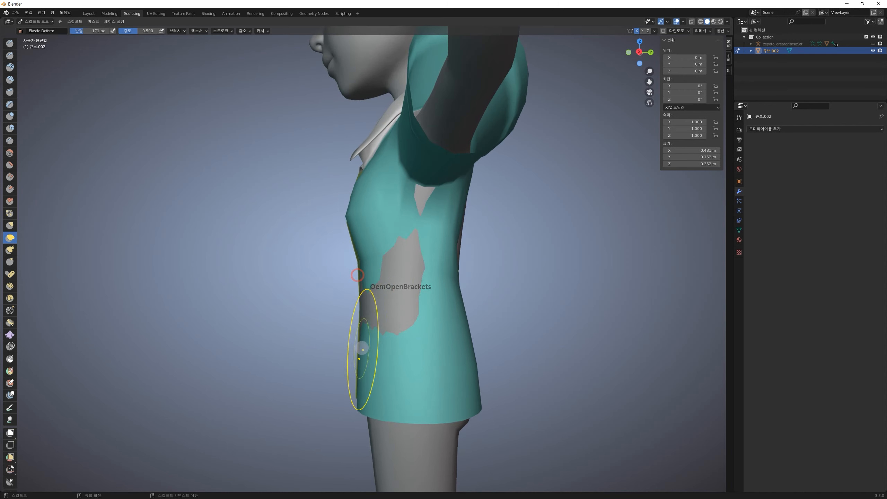
middle_drag(364, 355, 290, 387)
drag(274, 378, 260, 381)
scroll(336, 378, down, 2)
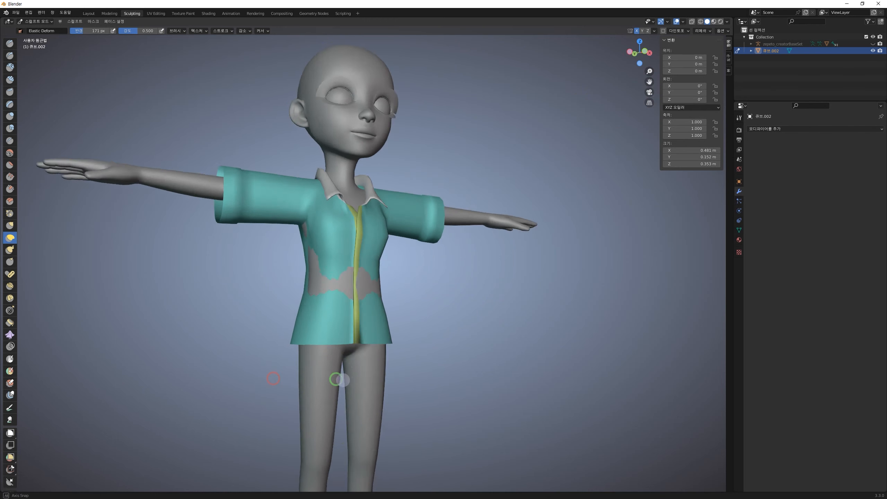
middle_drag(336, 379, 354, 377)
shift+middle_drag(335, 319, 346, 369)
scroll(344, 363, up, 2)
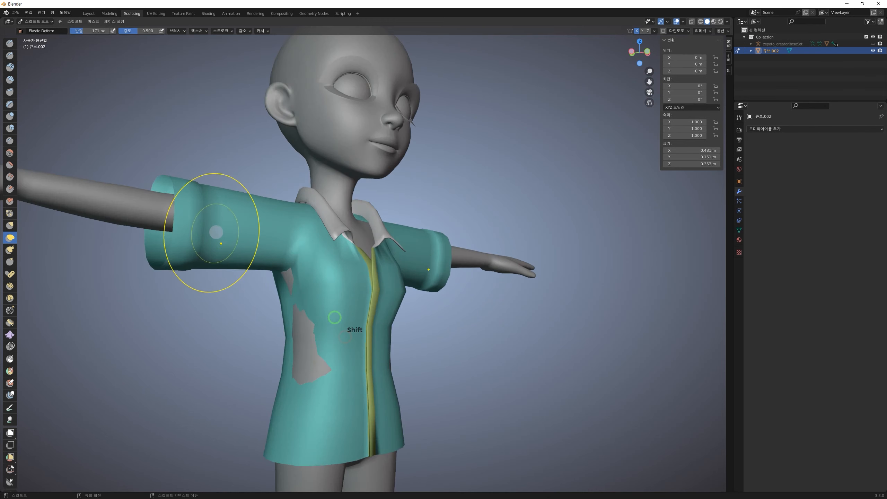
Pull the sides of the shirt's waist slightly outward to cover the body poking through
middle_drag(477, 325, 401, 280)
scroll(376, 291, down, 5)
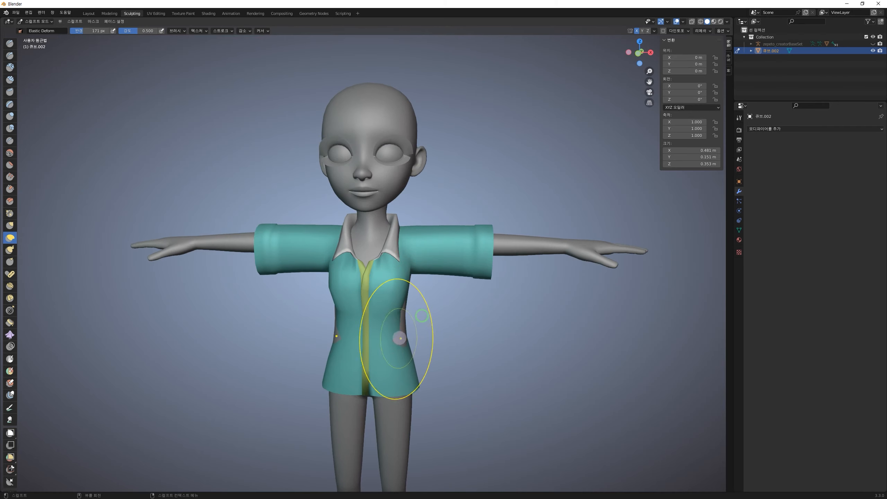
middle_drag(404, 321, 412, 354)
drag(354, 343, 352, 344)
middle_drag(412, 349, 444, 348)
drag(405, 326, 416, 330)
scroll(439, 295, up, 3)
middle_drag(449, 298, 435, 288)
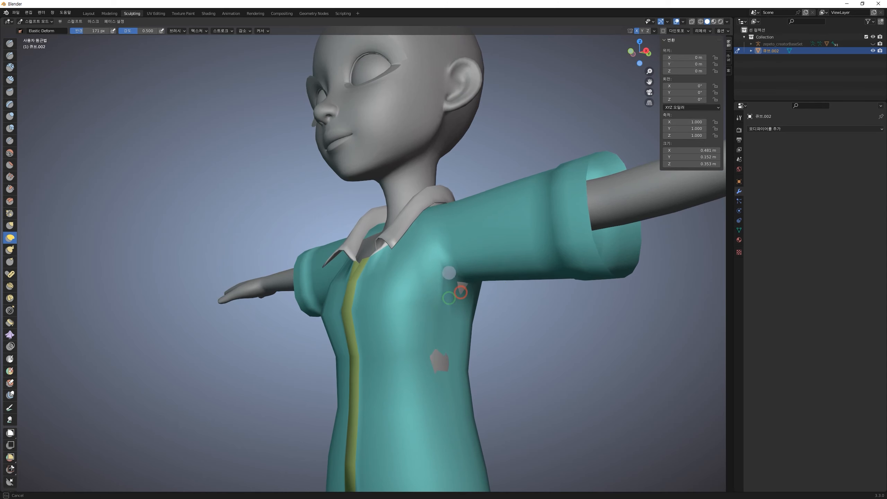
scroll(454, 350, down, 3)
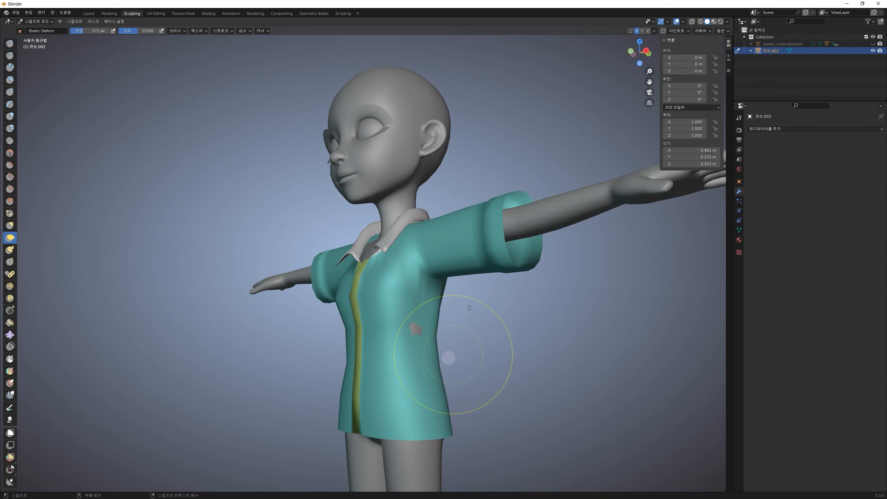
middle_drag(448, 358, 445, 358)
scroll(437, 362, up, 4)
middle_drag(467, 413, 476, 389)
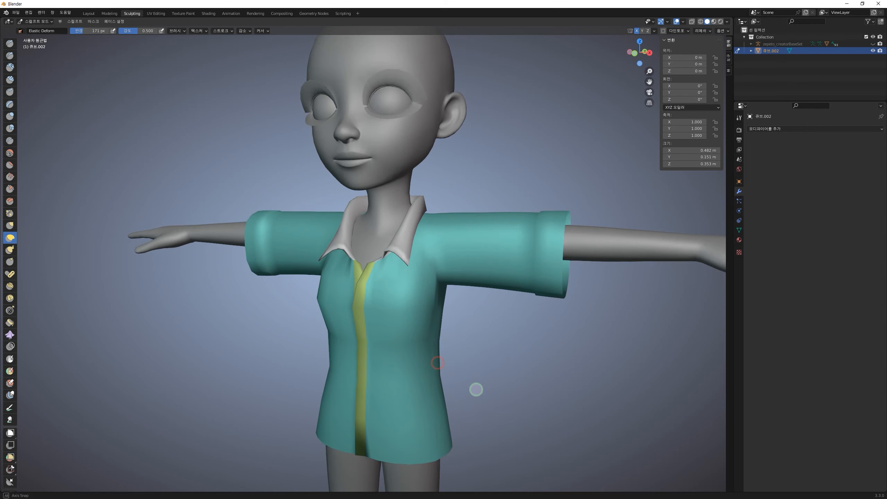
shift+middle_drag(432, 422, 452, 348)
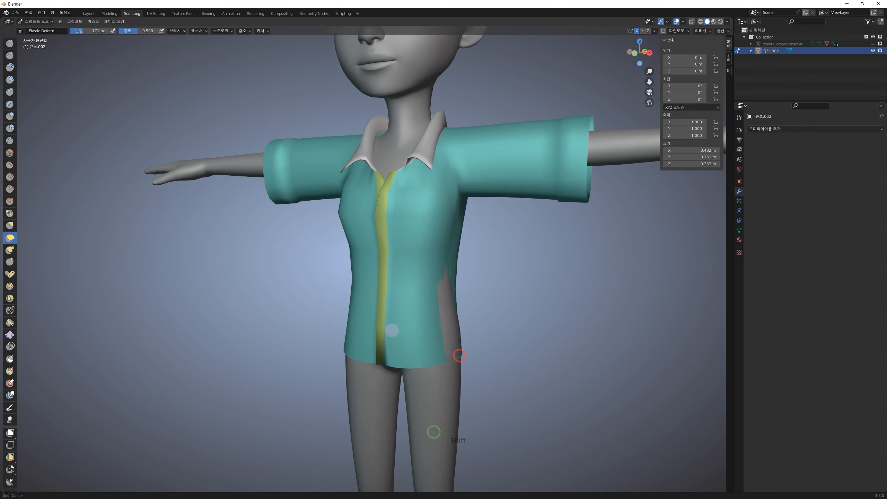
scroll(451, 364, up, 3)
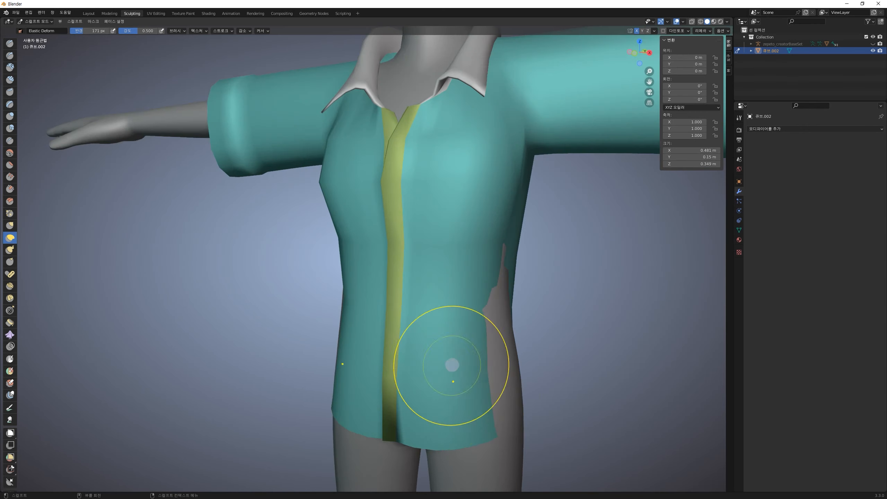
shift+middle_drag(489, 426, 475, 309)
key(ctrl+z)
Pull the front hem of the shirt outward near the button placket with Elastic Deform
scroll(514, 317, down, 1)
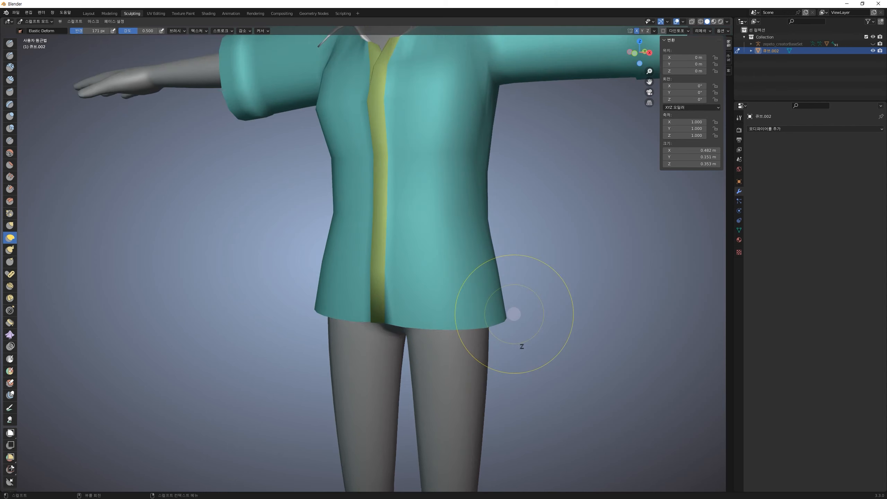
middle_drag(399, 319, 378, 324)
scroll(378, 324, up, 1)
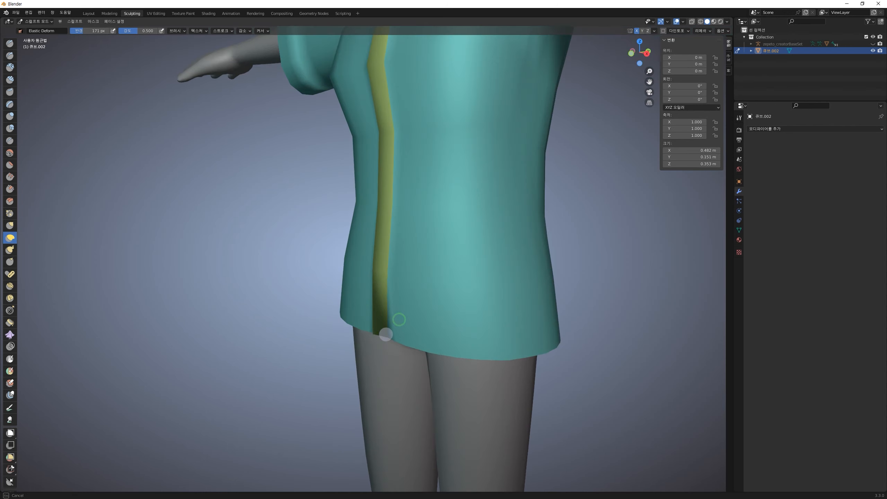
drag(386, 335, 346, 339)
middle_drag(426, 339, 494, 351)
scroll(493, 350, down, 3)
shift+middle_drag(474, 304, 491, 409)
middle_drag(511, 299, 495, 358)
scroll(501, 277, down, 1)
scroll(254, 263, up, 1)
mouse_move(243, 253)
mouse_down()
mouse_move(236, 267)
mouse_move(216, 263)
mouse_up()
key(ctrl+z)
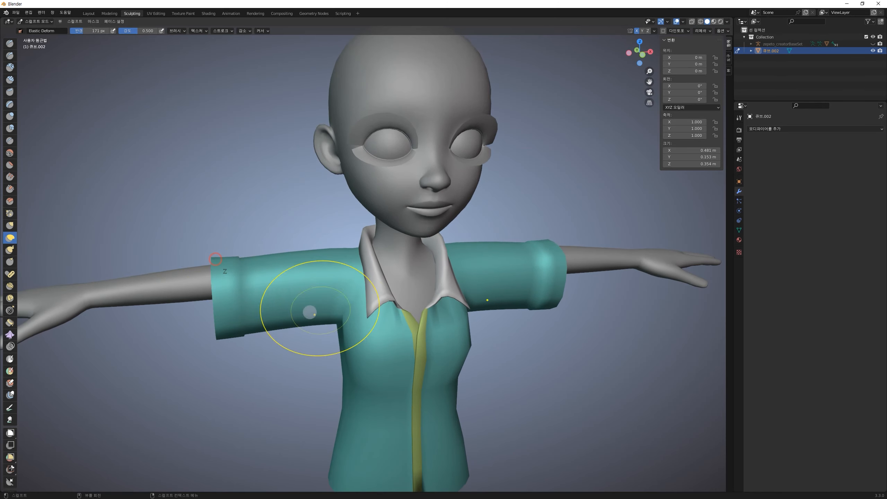
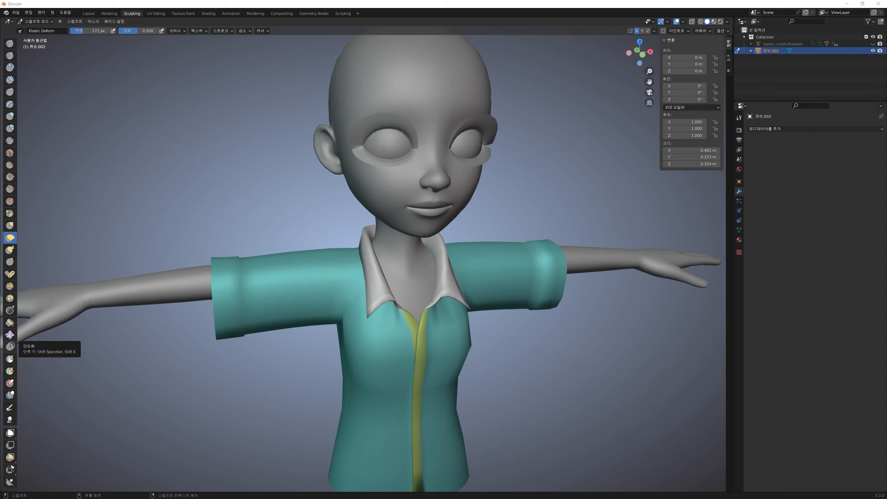
Switch to the Layout workspace and check the sculpted shirt at an angle and straight from the front
mouse_move(594, 222)
middle_down()
mouse_move(550, 382)
mouse_move(497, 347)
middle_up()
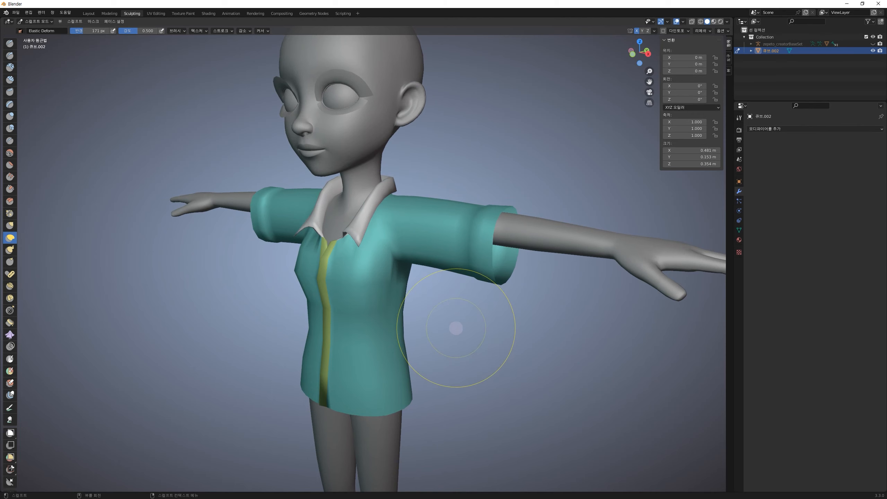
middle_drag(495, 289, 538, 289)
click(89, 13)
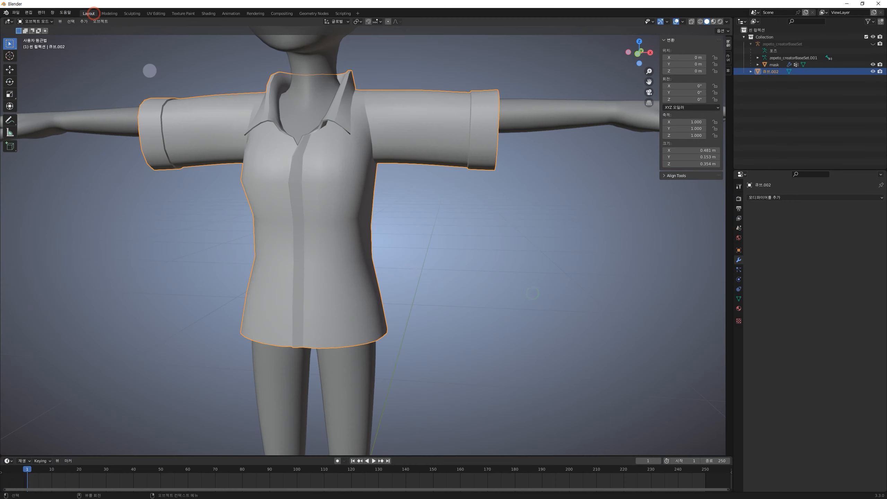
shift+middle_drag(424, 276, 412, 257)
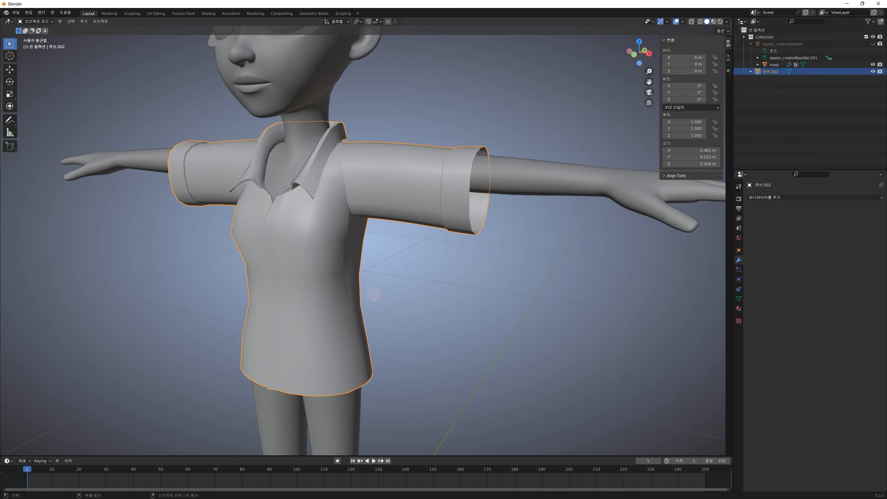
middle_drag(415, 285, 506, 282)
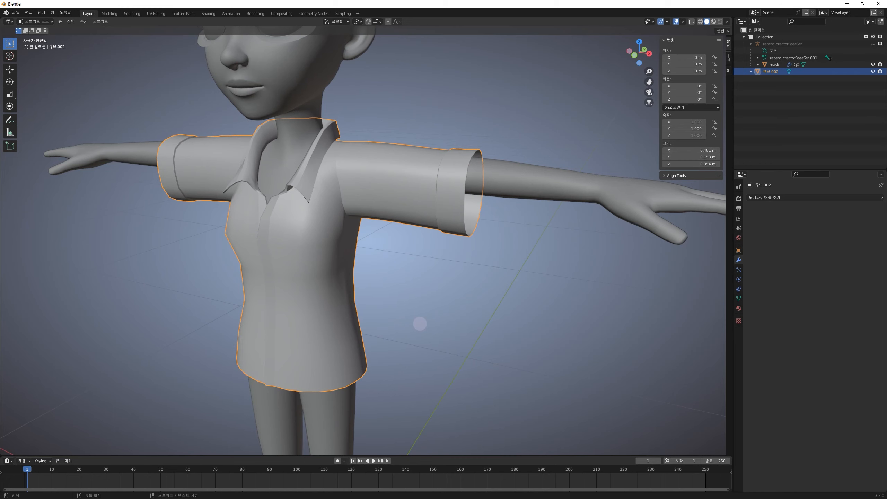
middle_drag(382, 221, 406, 194)
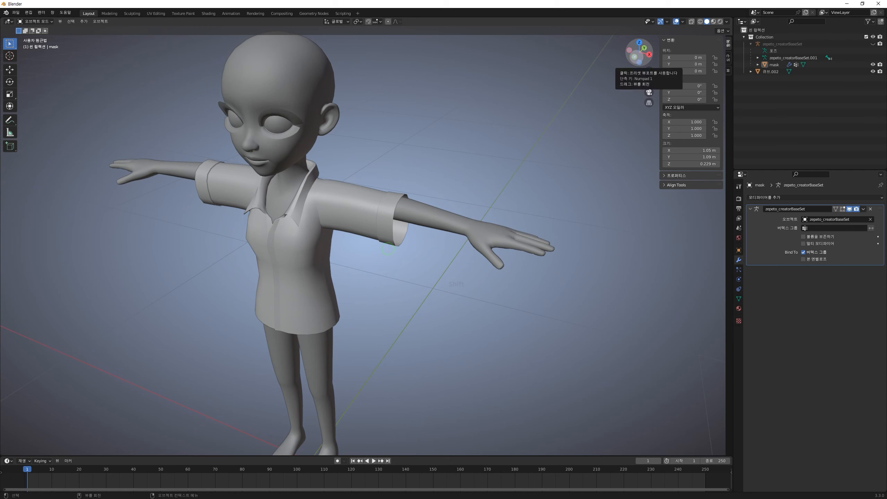
click(635, 57)
scroll(479, 147, up, 2)
shift+middle_drag(428, 120, 405, 217)
scroll(404, 194, up, 2)
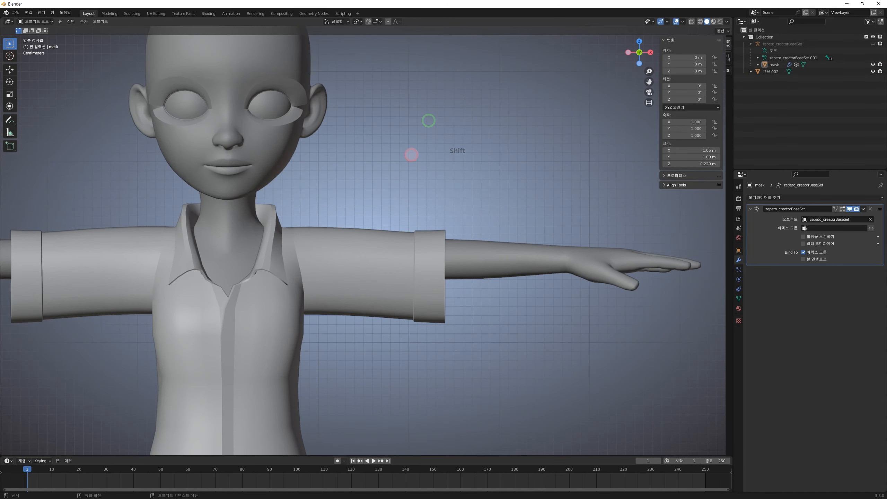
key(shift+a)
mouse_move(413, 151)
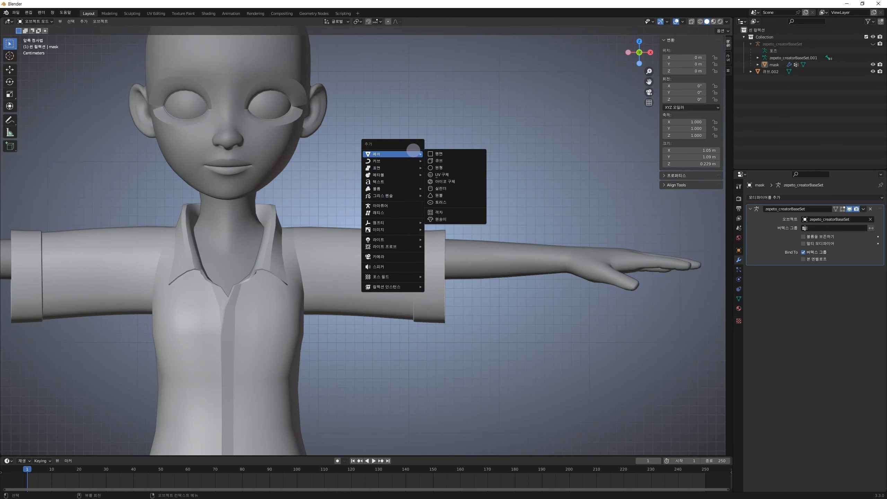
click(462, 104)
Select the character's body mesh and examine the hip and leg area below the shirt hem from the front
scroll(352, 154, down, 4)
shift+middle_drag(390, 187, 393, 160)
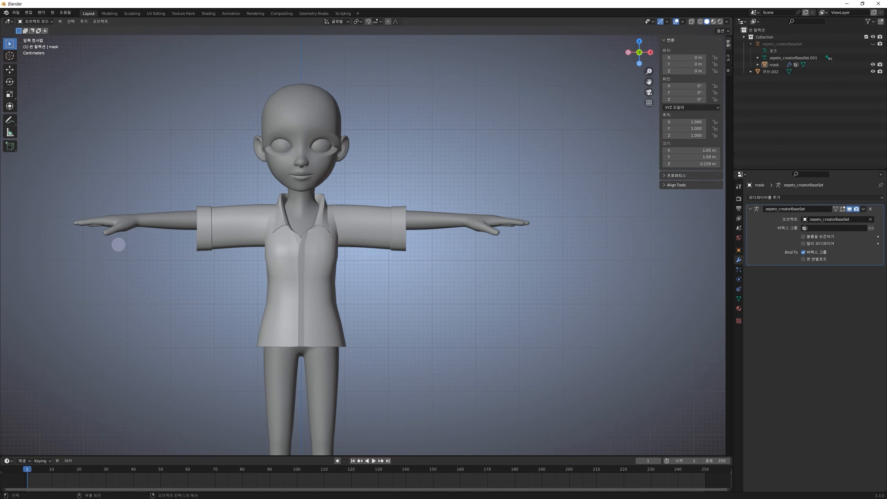
scroll(437, 168, up, 1)
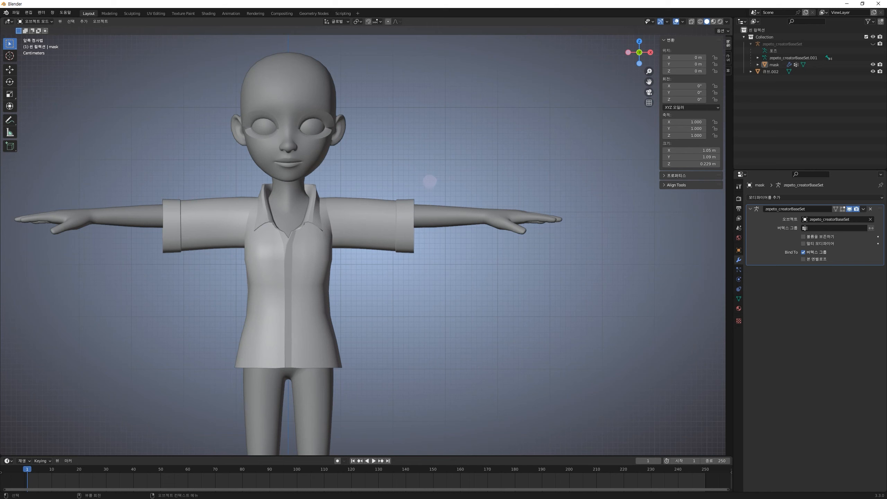
shift+middle_drag(364, 303, 431, 313)
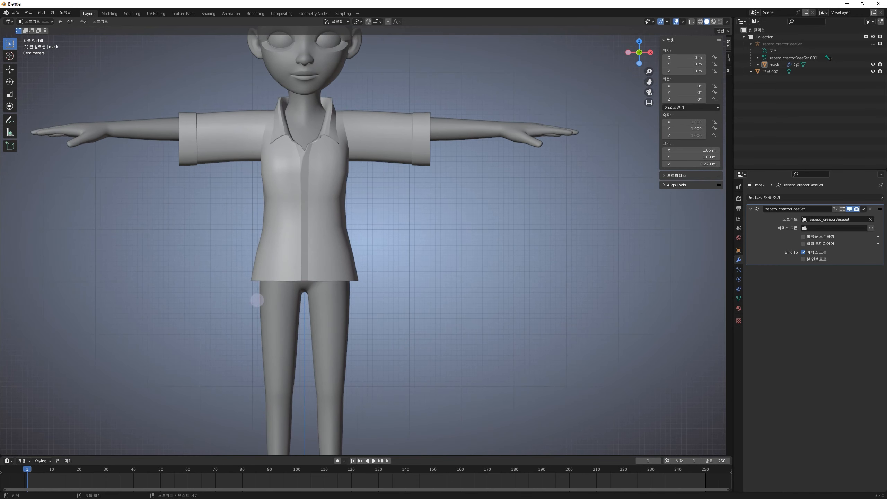
click(273, 292)
shift+middle_drag(364, 321, 310, 297)
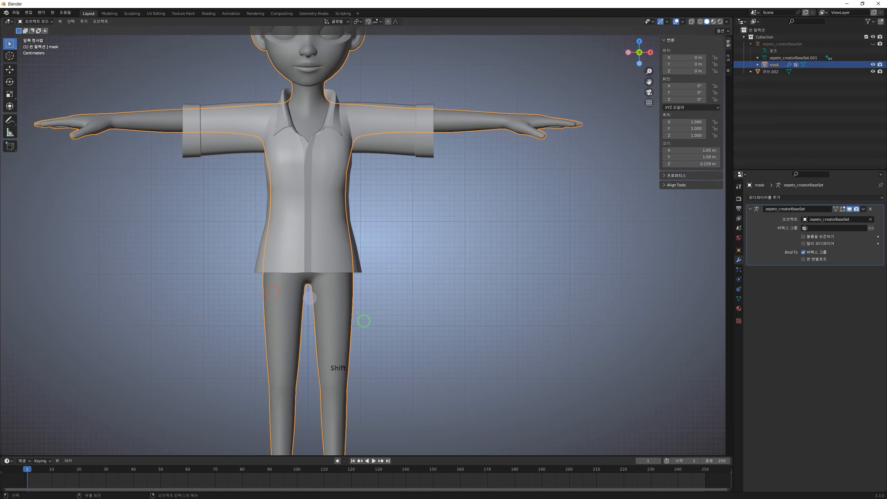
scroll(343, 292, up, 1)
shift+middle_drag(339, 264, 381, 346)
click(319, 223)
click(303, 233)
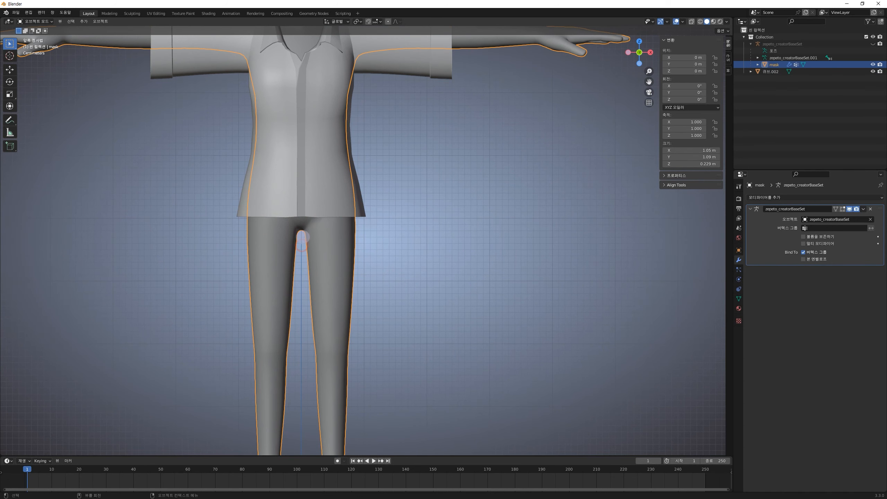
shift+middle_drag(363, 261, 373, 218)
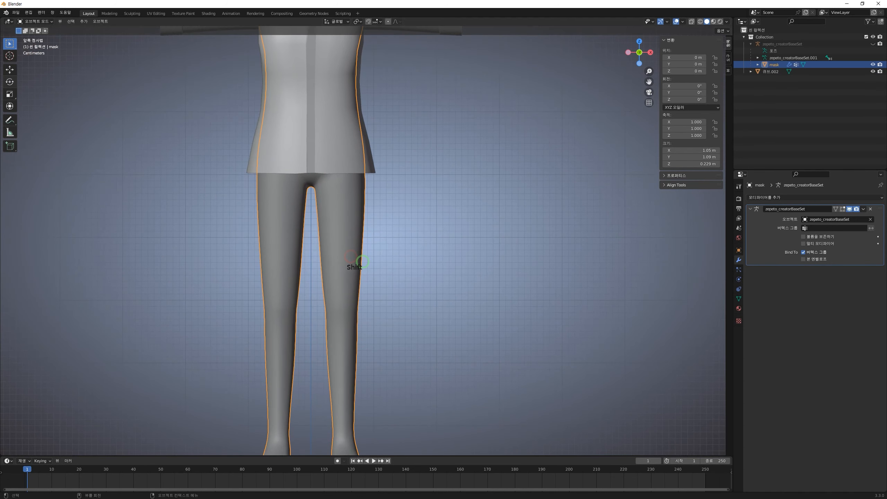
click(14, 118)
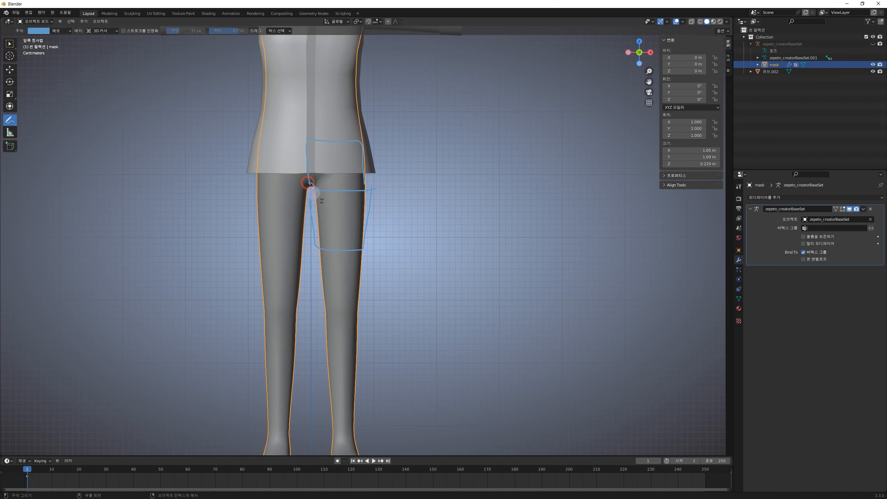
key(ctrl+z)
key(ctrl+z)
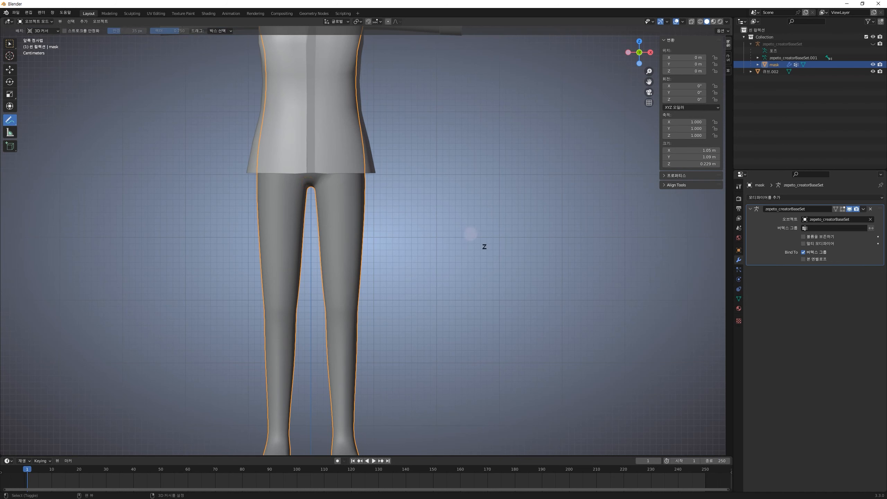
shift+middle_drag(458, 159, 443, 262)
click(10, 44)
click(468, 226)
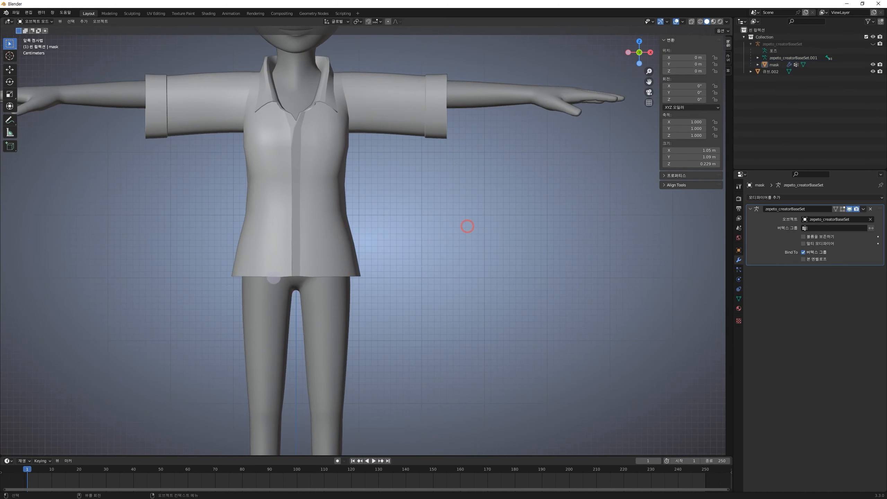
Examine the shirt on the character in perspective, straight from the front, and straight from the back
shift+middle_drag(417, 226, 407, 244)
middle_drag(503, 182, 421, 223)
scroll(407, 220, down, 2)
shift+middle_drag(376, 270, 376, 252)
shift+middle_drag(419, 150, 418, 209)
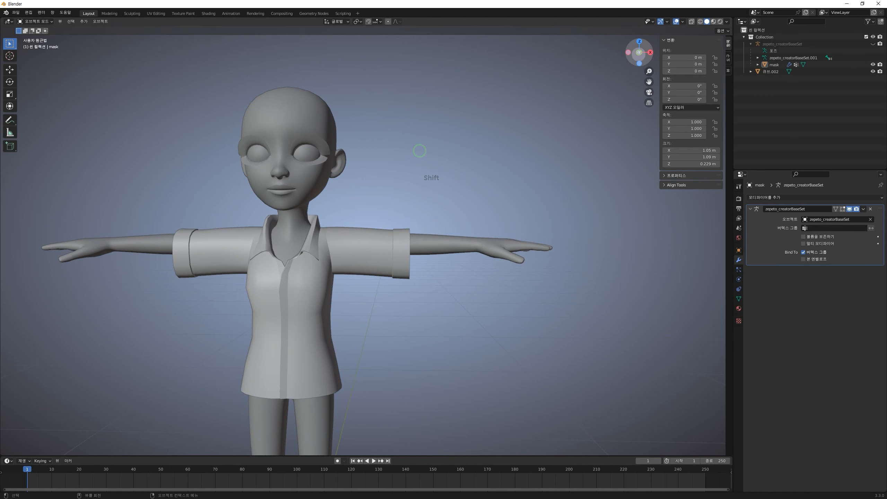
click(640, 54)
scroll(419, 150, up, 2)
shift+middle_drag(365, 226, 366, 201)
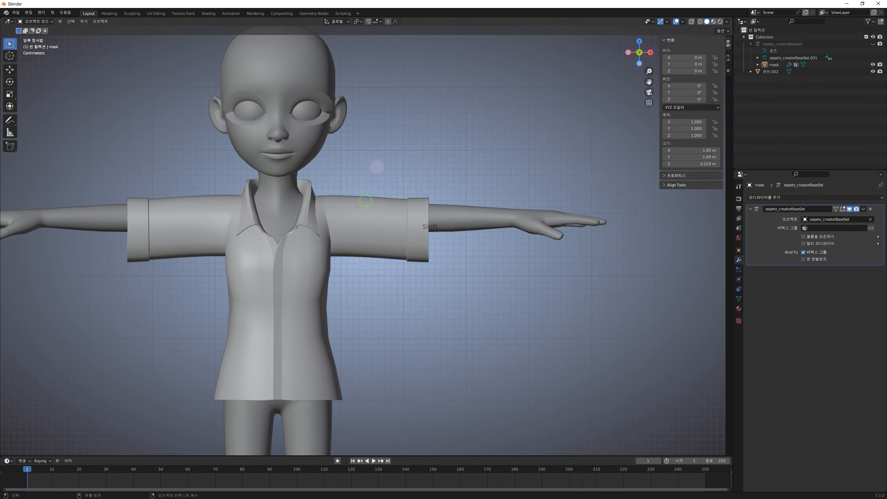
scroll(394, 182, down, 1)
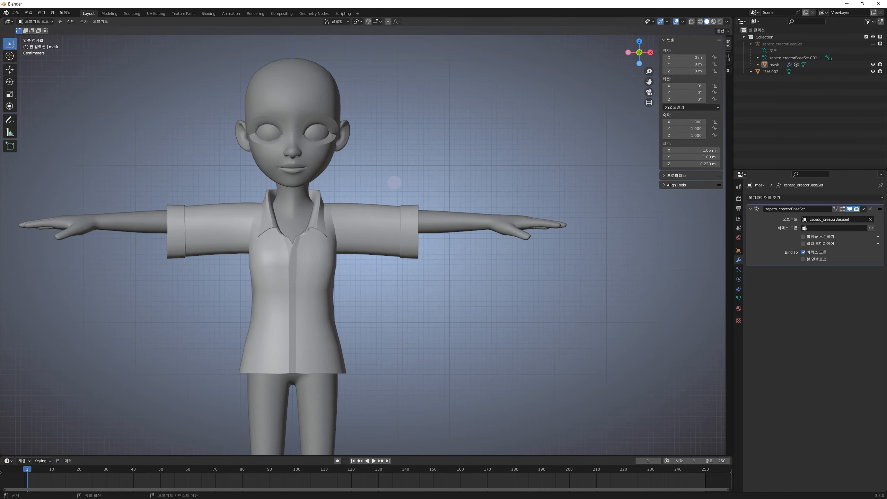
middle_drag(433, 308, 413, 327)
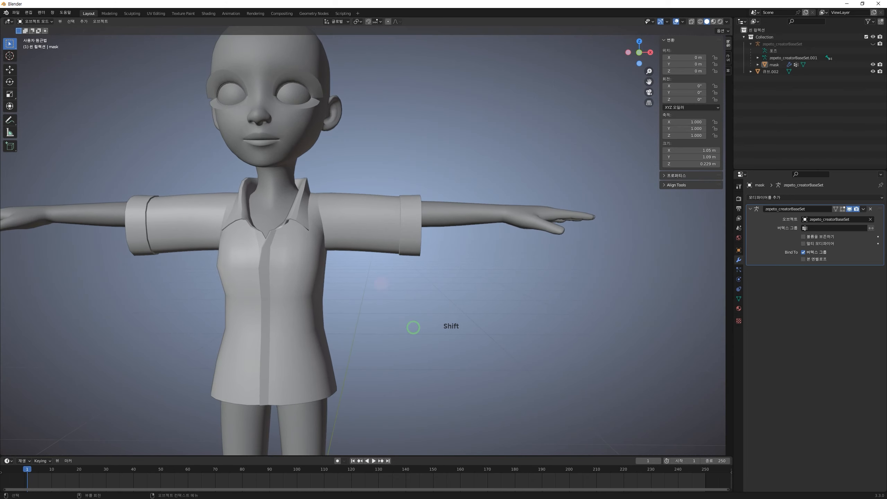
key(ctrl+KP_1)
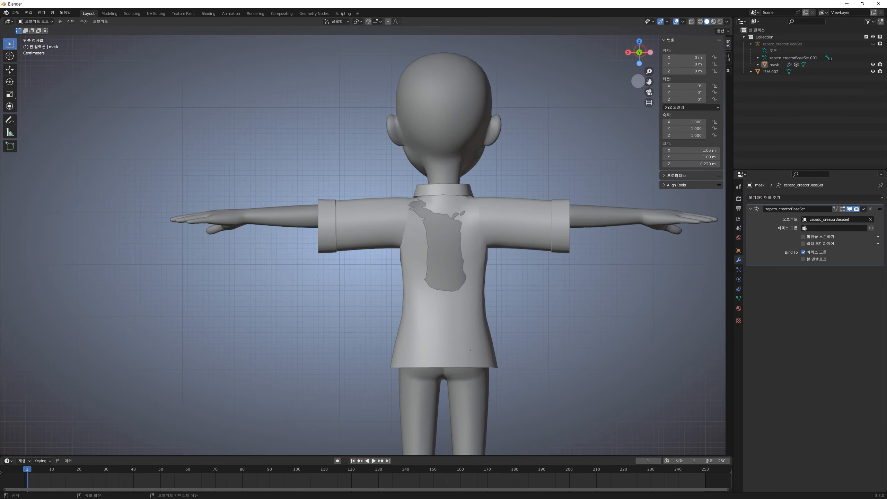
Select the shirt, visit the Sculpting workspace briefly, and check the shirt's front at an angle in the Layout workspace
click(409, 223)
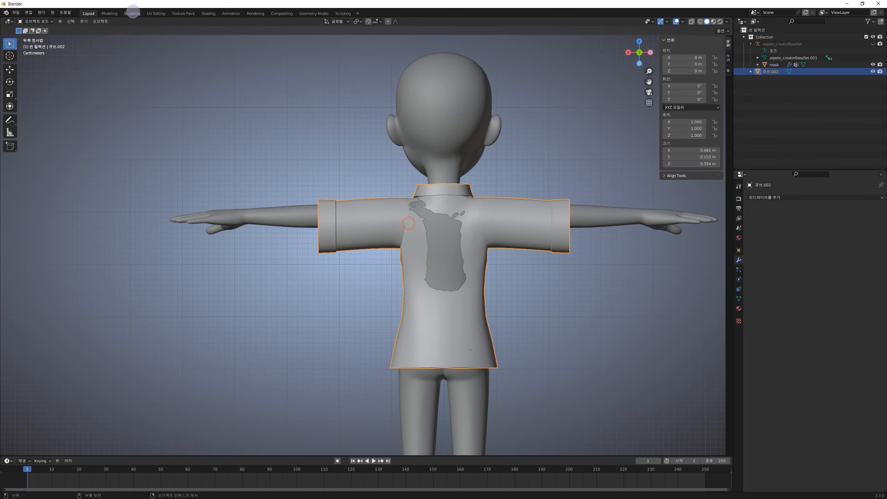
click(133, 13)
mouse_move(469, 278)
middle_down()
mouse_move(423, 248)
mouse_move(406, 287)
mouse_move(540, 302)
middle_up()
click(89, 13)
scroll(374, 285, down, 2)
click(531, 301)
shift+middle_drag(356, 295, 368, 256)
middle_drag(428, 245, 491, 234)
scroll(457, 207, up, 2)
shift+middle_drag(448, 196, 441, 281)
Add an ico sphere and scale its mesh uniformly by 0.047 in Edit Mode
key(shift+a)
mouse_move(441, 280)
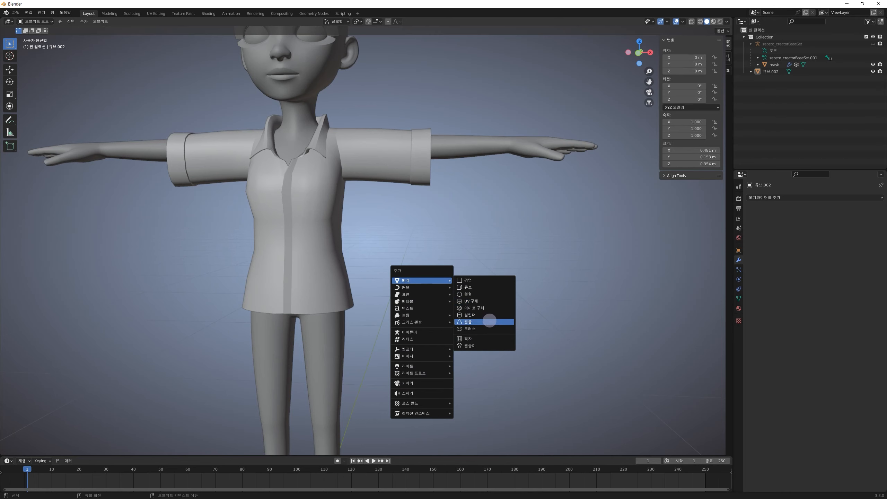
click(495, 308)
scroll(496, 301, down, 5)
key(Tab)
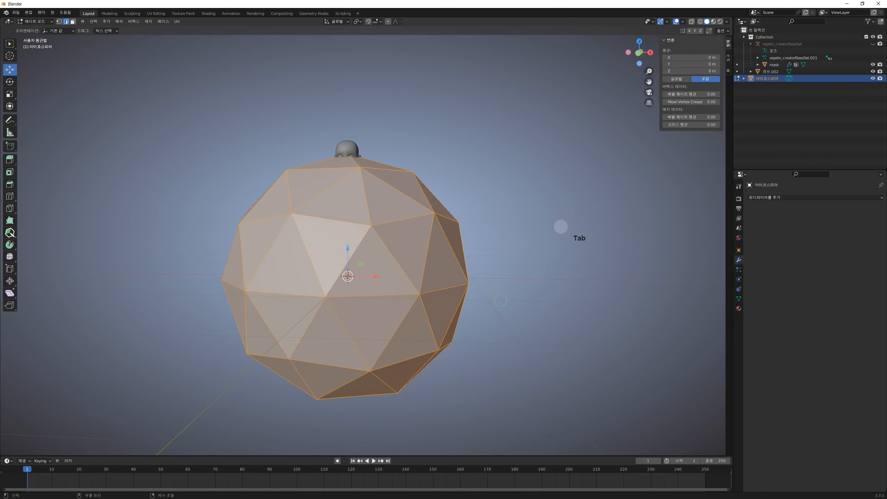
key(s)
click(357, 279)
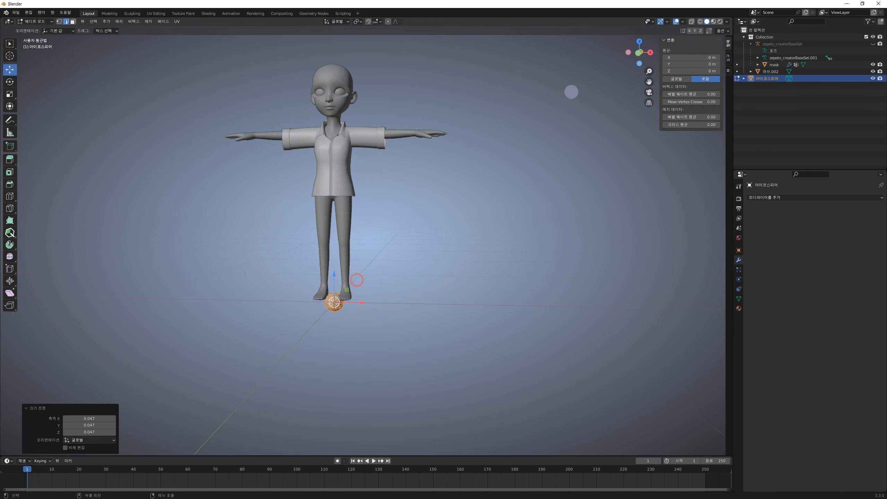
Move the ico sphere up next to the character's head in the front view
click(638, 53)
scroll(416, 297, up, 3)
key(g)
click(386, 139)
shift+middle_drag(391, 123, 402, 339)
key(g)
click(397, 226)
scroll(398, 225, up, 4)
Shrink the ico sphere to earring size and place it just below the character's ear
shift+middle_drag(402, 158, 445, 232)
key(s)
click(441, 241)
key(g)
click(473, 226)
key(s)
click(447, 236)
key(g)
click(386, 238)
scroll(387, 239, up, 3)
shift+middle_drag(389, 222, 386, 250)
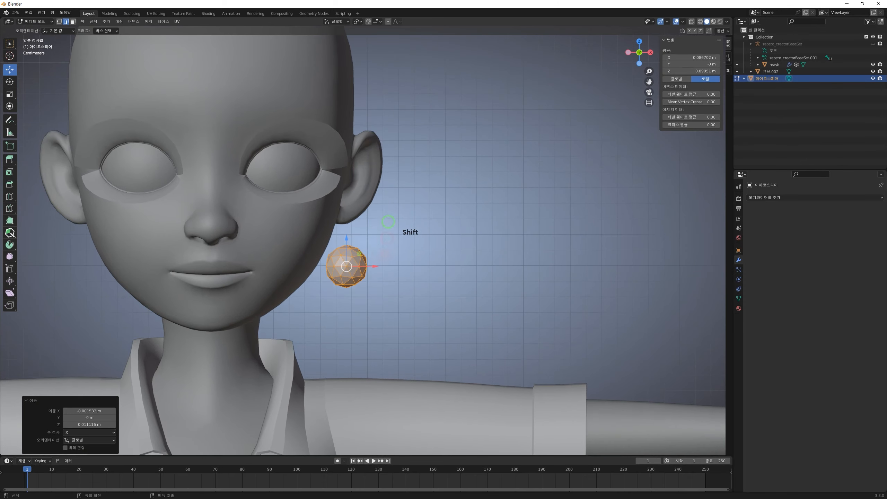
Duplicate the ico sphere, scale the copy down, and place it between the earlobe and the larger sphere
scroll(376, 275, up, 3)
key(shift+d)
click(388, 224)
key(s)
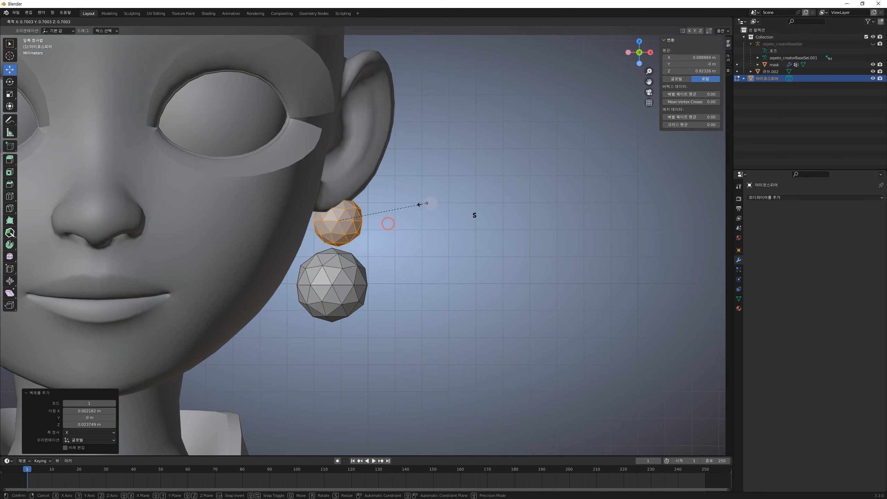
click(388, 207)
key(g)
click(380, 215)
key(g)
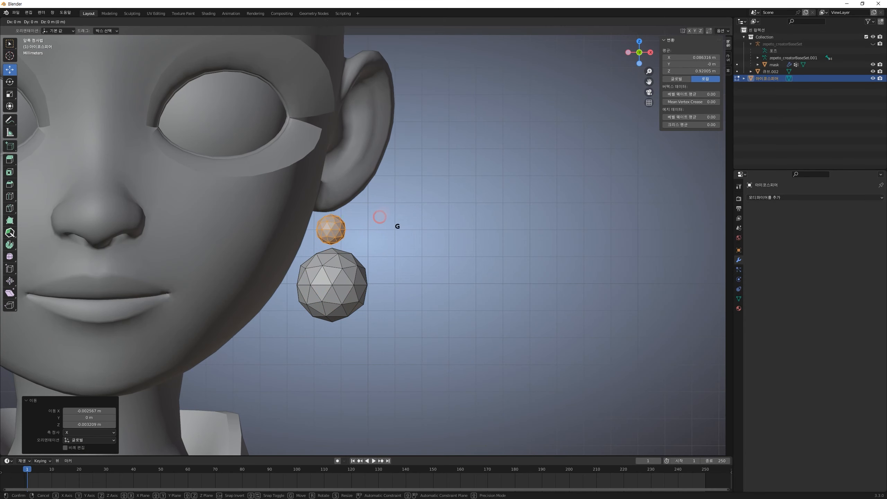
click(385, 212)
Shade both earring spheres smooth and view them beside the face in Object Mode
key(Tab)
scroll(416, 233, down, 2)
key(Tab)
key(3)
right_click(437, 255)
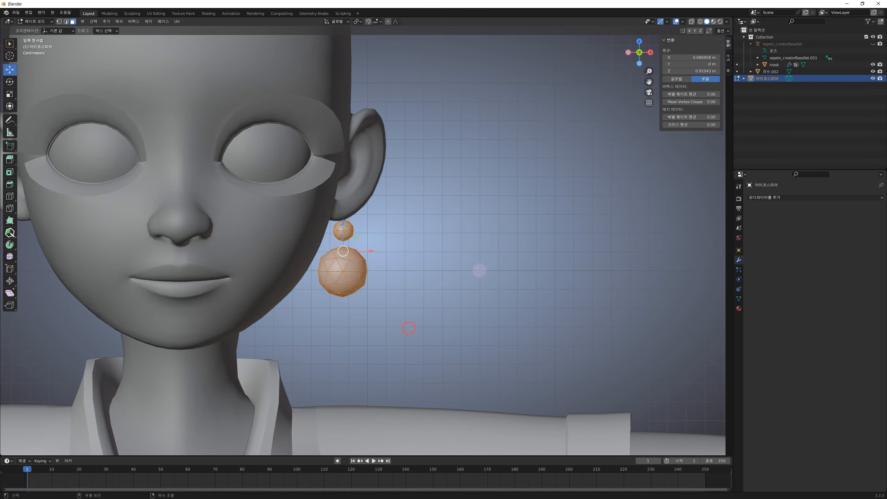
key(Tab)
scroll(481, 270, down, 4)
scroll(378, 255, up, 3)
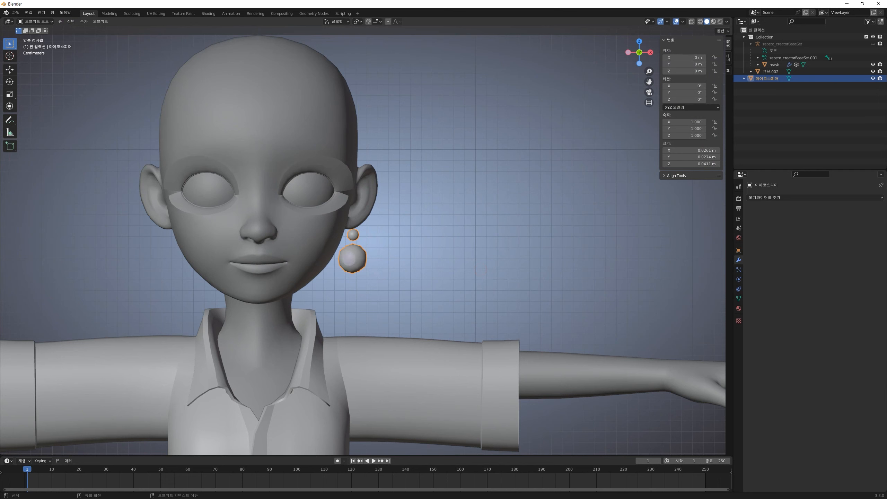
Undo the smoothing and the duplicate sphere's resizing, delete both spheres' geometry, and return to Object Mode
key(Tab)
key(ctrl+z)
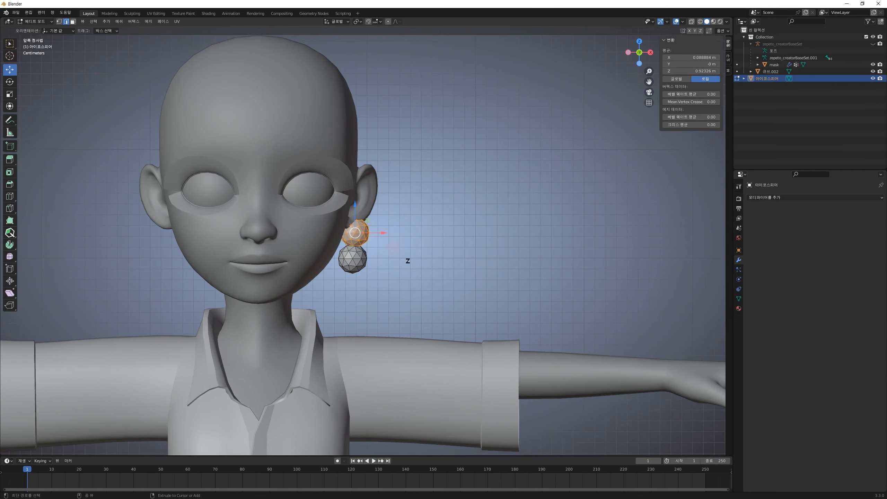
key(l)
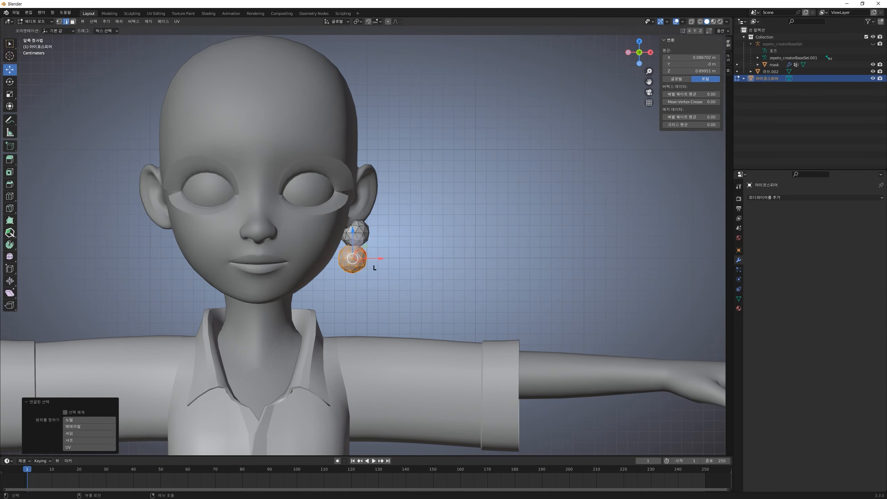
key(Delete)
key(Return)
scroll(459, 226, down, 5)
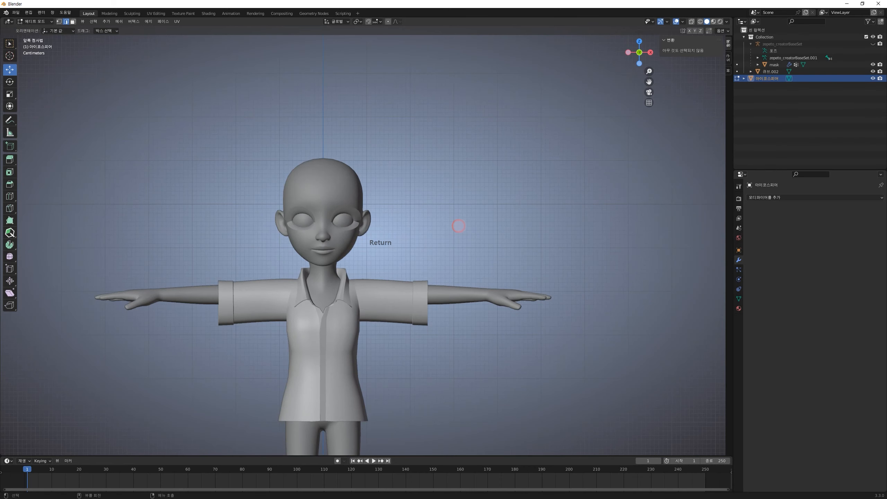
key(Tab)
Select the shirt and examine its collar, open sleeve cuff and hem at an angle
shift+middle_drag(416, 342, 408, 279)
scroll(408, 279, down, 2)
shift+middle_drag(436, 318, 415, 239)
middle_drag(418, 231, 414, 242)
key(shift+a)
click(563, 192)
shift+middle_drag(369, 219, 348, 289)
scroll(348, 288, up, 5)
click(348, 264)
shift+middle_drag(323, 321, 436, 312)
middle_drag(440, 314, 415, 272)
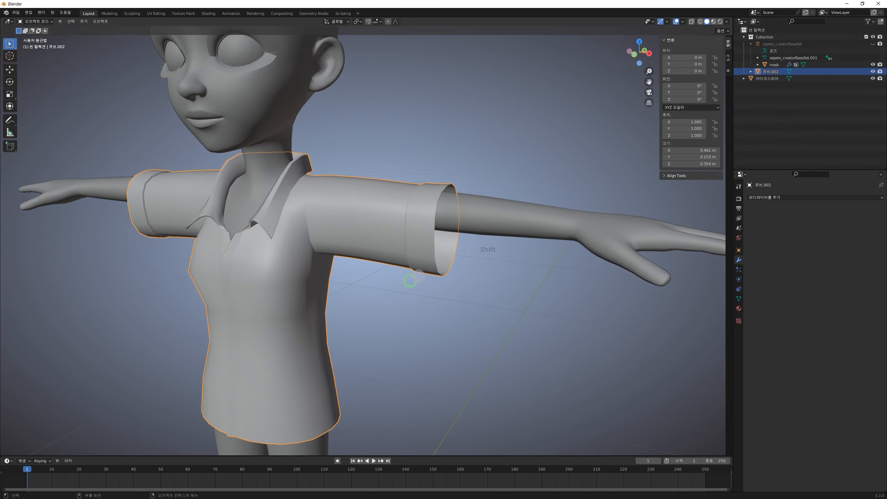
middle_drag(508, 299, 493, 305)
scroll(505, 302, up, 1)
scroll(436, 287, up, 1)
shift+middle_drag(468, 336, 469, 342)
Examine the shirt's mesh topology around the sleeve cuff, body and hem in Edit Mode
key(Tab)
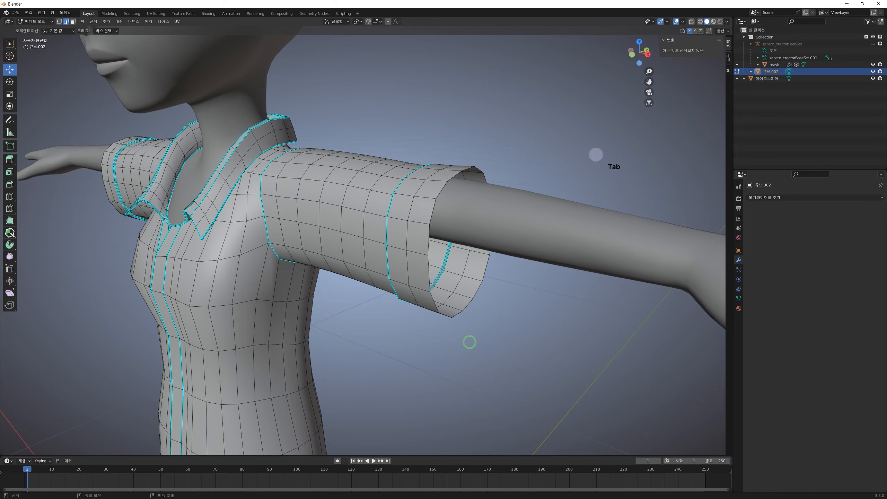
middle_drag(434, 255, 471, 254)
middle_drag(585, 255, 560, 255)
shift+middle_drag(461, 309, 479, 140)
shift+middle_drag(342, 339, 313, 380)
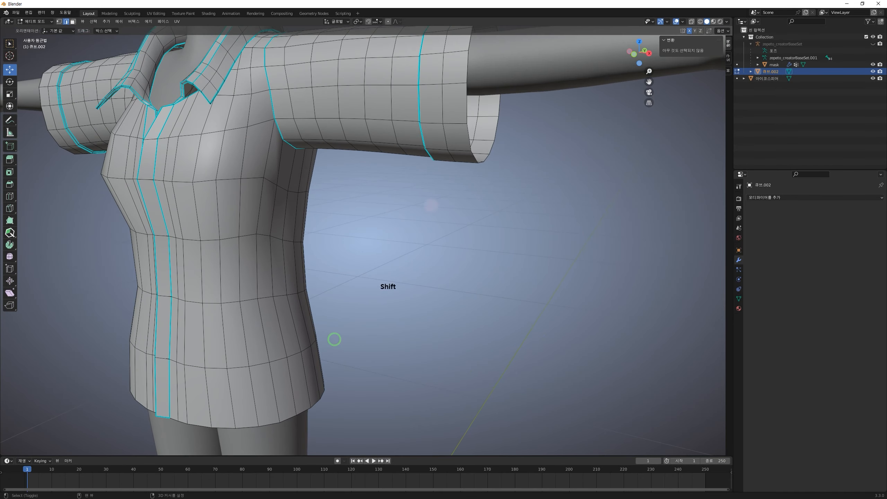
shift+middle_drag(435, 198, 398, 335)
key(Tab)
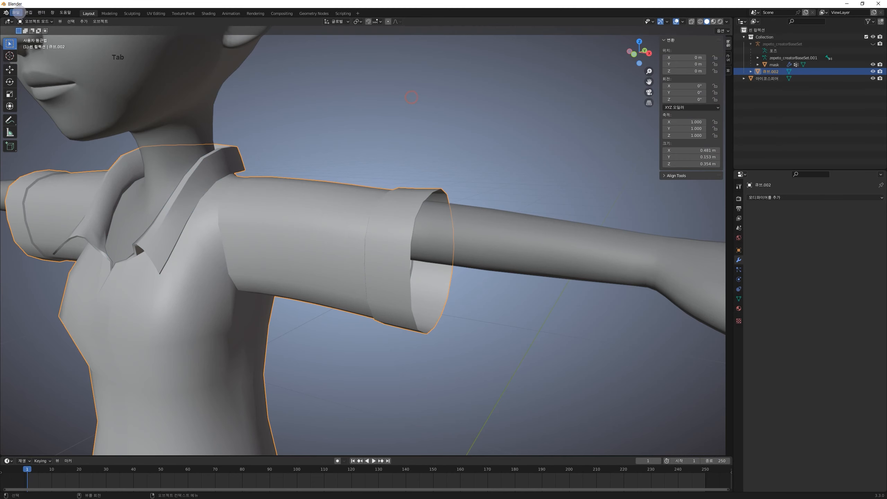
Start an FBX import and browse the bookmarked work folder for an earlier ZEPETO garment file
click(15, 12)
click(69, 106)
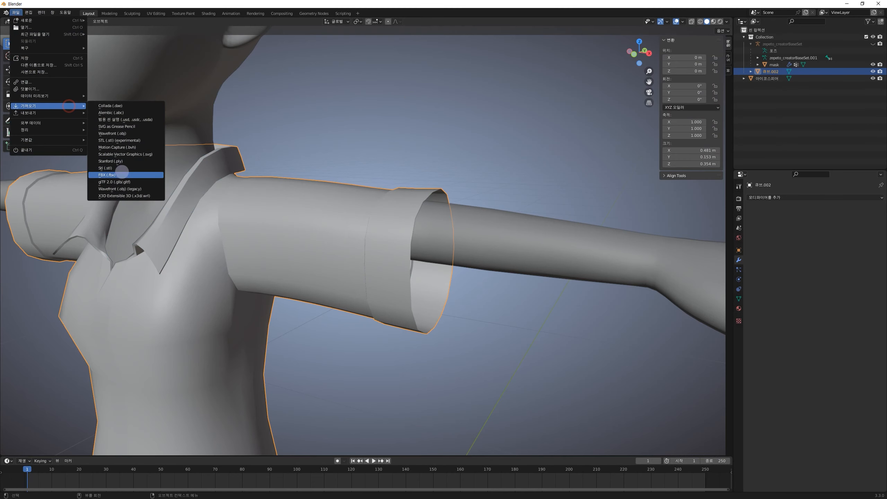
click(122, 172)
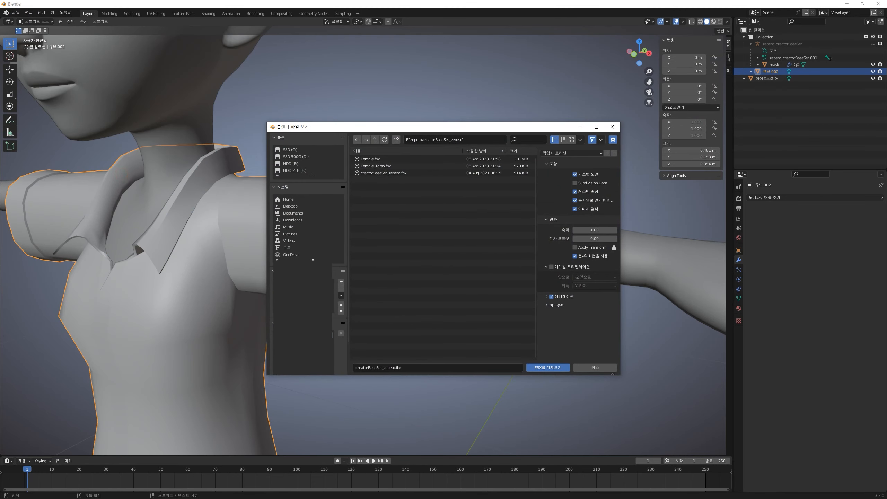
scroll(332, 328, down, 2)
click(332, 328)
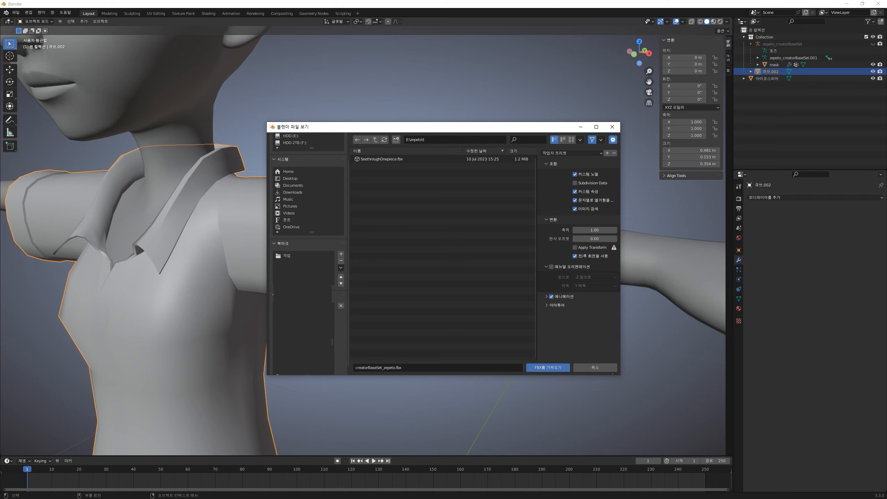
click(332, 352)
click(332, 363)
scroll(332, 355, down, 1)
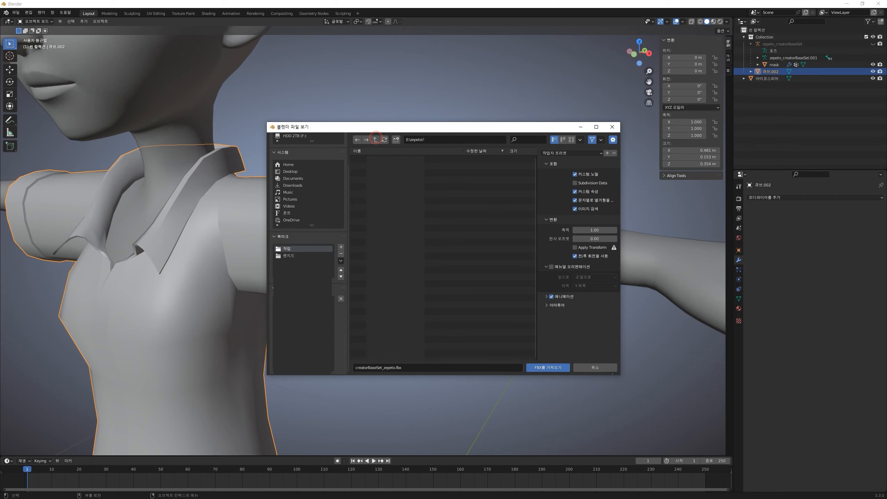
Browse the E:\zepeto project folders and import 230410untitled.fbx as a reference garment
click(375, 140)
click(364, 194)
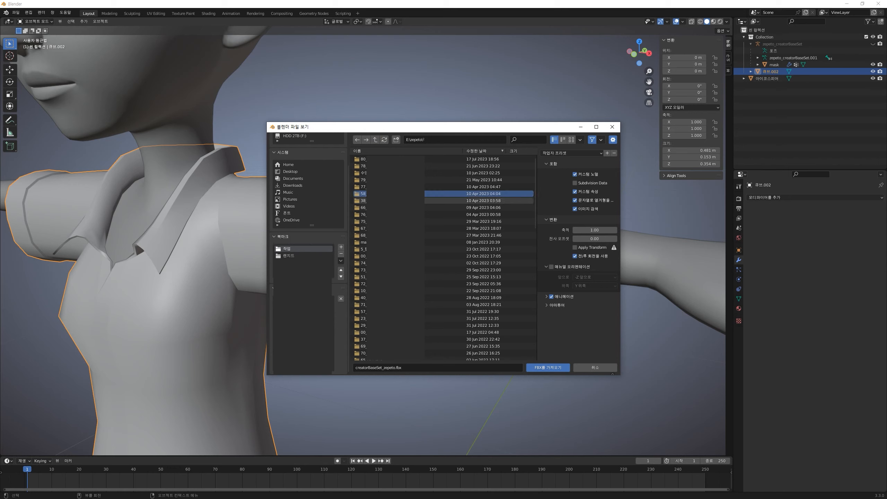
double_click(381, 201)
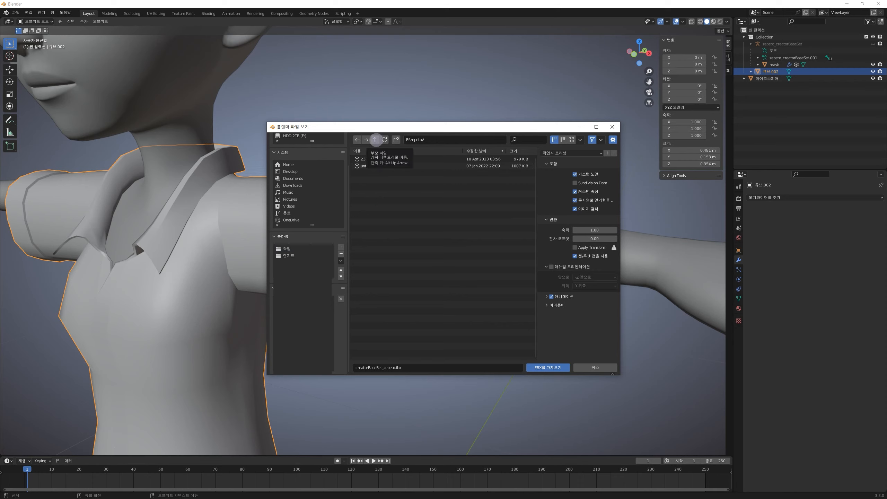
click(376, 157)
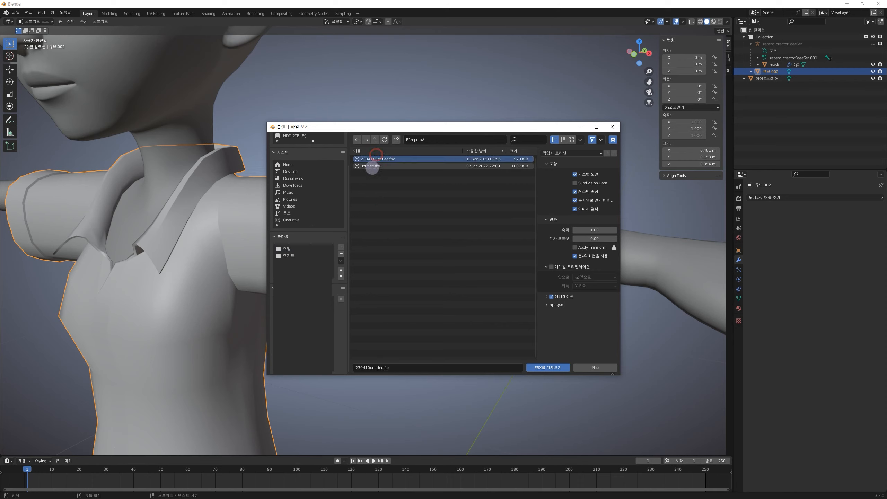
double_click(376, 159)
scroll(369, 298, down, 8)
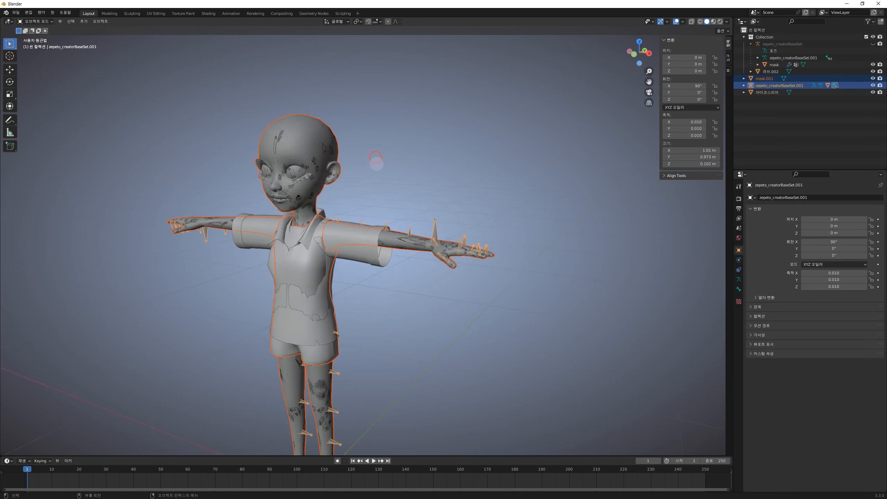
Move the imported reference character to stand beside the character wearing the shirt
key(g)
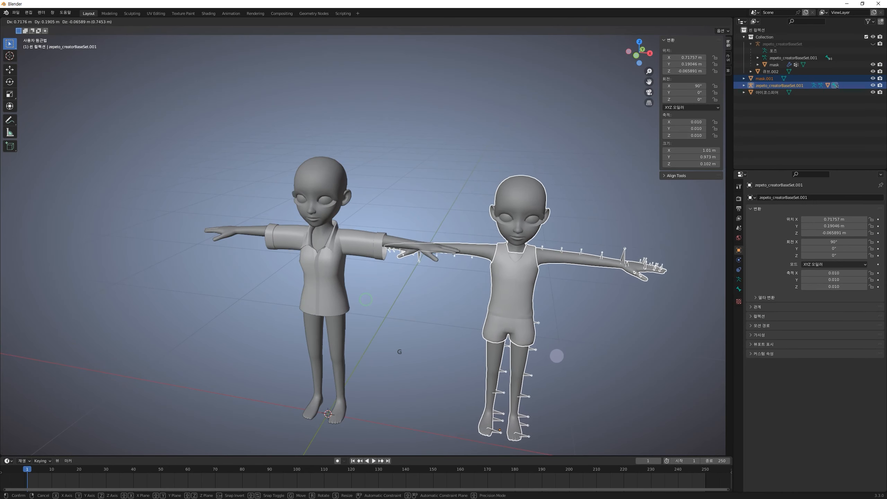
key(x)
key(x)
key(x)
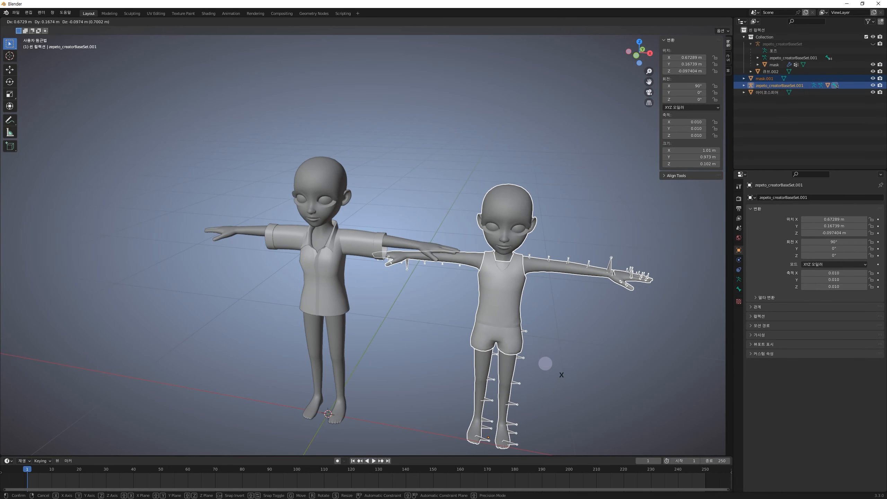
click(519, 379)
middle_drag(535, 374, 451, 275)
Examine the reference tank top's armhole in Edit Mode by selecting the face loop folded inside the opening
click(368, 292)
scroll(398, 290, up, 5)
scroll(470, 307, up, 3)
scroll(451, 275, down, 5)
middle_drag(455, 309, 505, 298)
key(Tab)
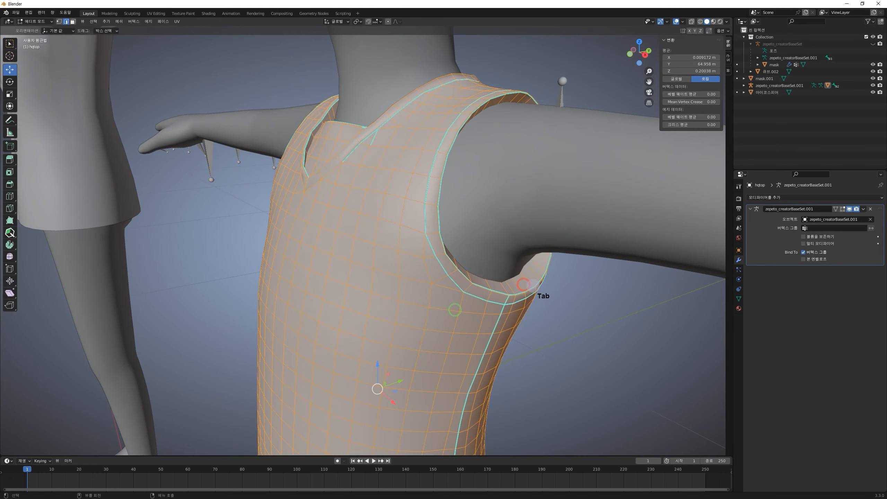
click(531, 283)
key(3)
alt+click(526, 282)
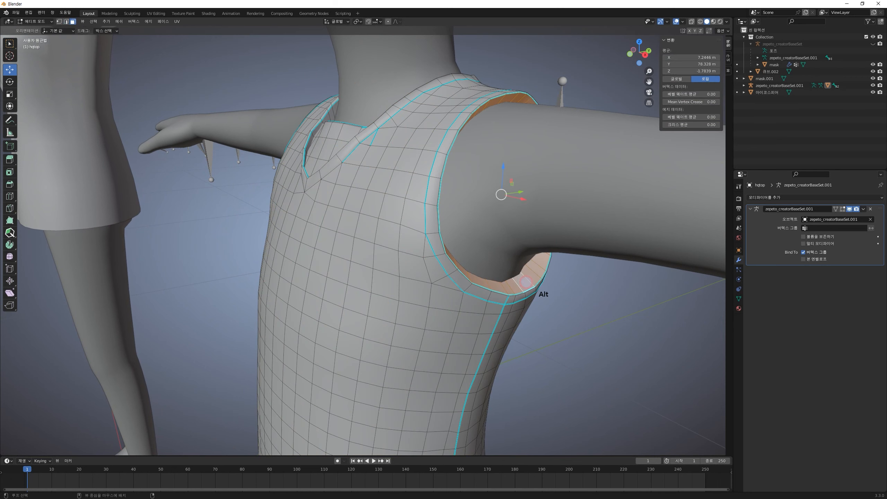
Examine the inner folded edges of the reference outfit from below, selecting the face loop inside the shorts' leg opening
shift+middle_drag(511, 198, 505, 245)
middle_drag(396, 246, 420, 239)
shift+middle_drag(581, 250, 537, 179)
alt+click(513, 180)
scroll(518, 189, down, 2)
middle_drag(527, 267, 520, 241)
shift+middle_drag(521, 292, 480, 302)
scroll(533, 187, up, 2)
middle_drag(529, 198, 525, 197)
shift+middle_drag(535, 196, 520, 191)
middle_drag(520, 202, 515, 186)
alt+click(510, 105)
Try deleting the inner face loop of the reference shorts' leg opening, inspect the shorts from below, and undo the deletion
scroll(515, 196, down, 5)
shift+middle_drag(441, 169, 462, 211)
middle_drag(484, 262, 473, 236)
shift+middle_drag(473, 236, 460, 212)
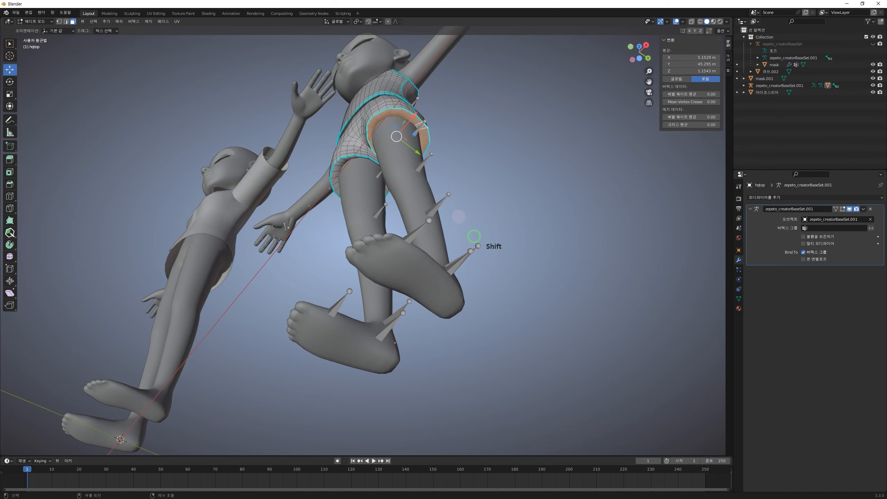
shift+middle_drag(432, 173, 426, 196)
scroll(427, 196, up, 2)
key(Delete)
click(434, 189)
shift+middle_drag(439, 130, 437, 163)
middle_drag(337, 145, 374, 132)
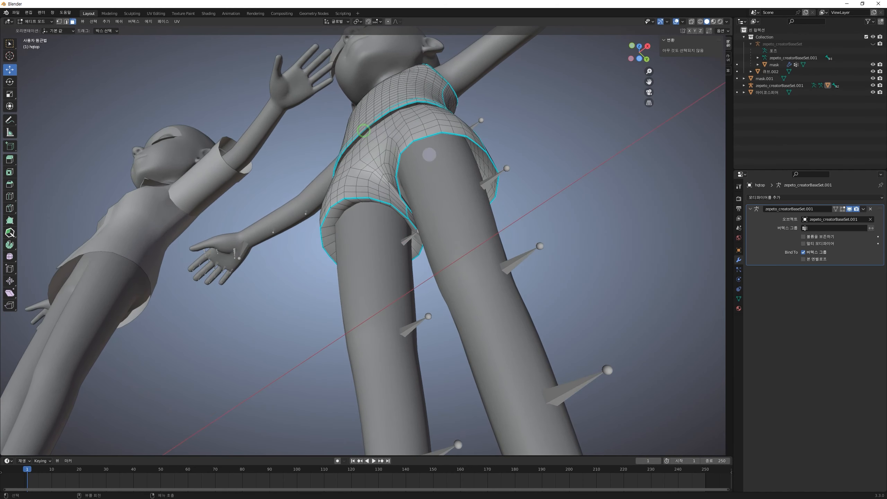
middle_drag(430, 182, 453, 165)
key(ctrl+z)
Return to Object Mode and delete the imported reference character with its outfit and armature
middle_drag(487, 119, 503, 162)
shift+middle_drag(507, 253, 489, 325)
middle_drag(535, 192, 524, 301)
key(Tab)
drag(697, 351, 547, 176)
key(Delete)
Extrude the open edge loop of the shirt's sleeve cuff outward along the arm by about 0.0034 m
click(340, 122)
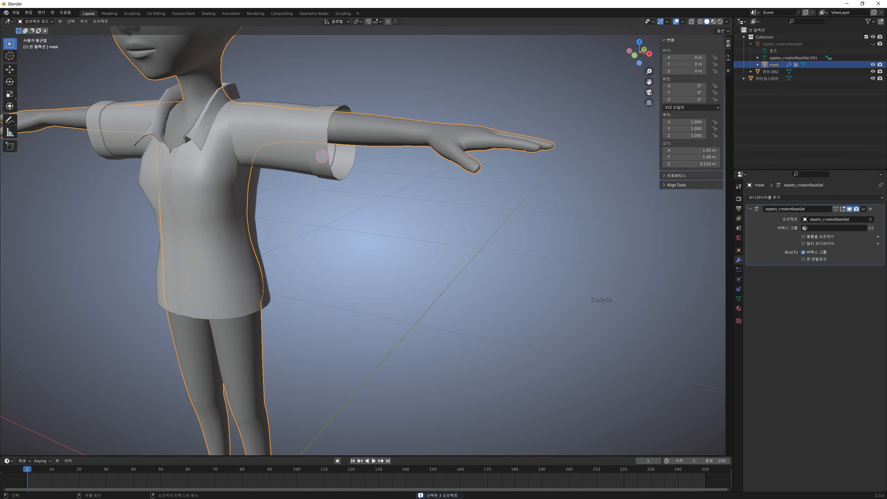
click(323, 157)
shift+middle_drag(337, 176, 368, 238)
key(Tab)
scroll(379, 226, up, 2)
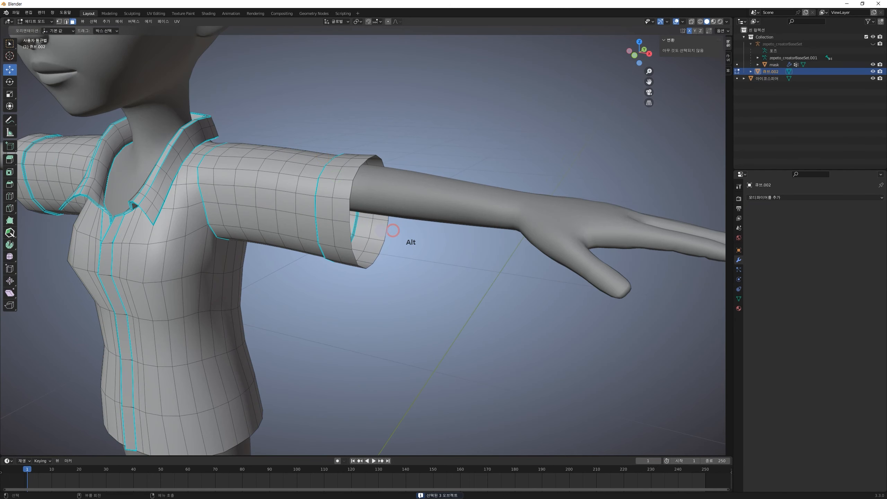
middle_drag(387, 228, 416, 234)
alt+click(394, 225)
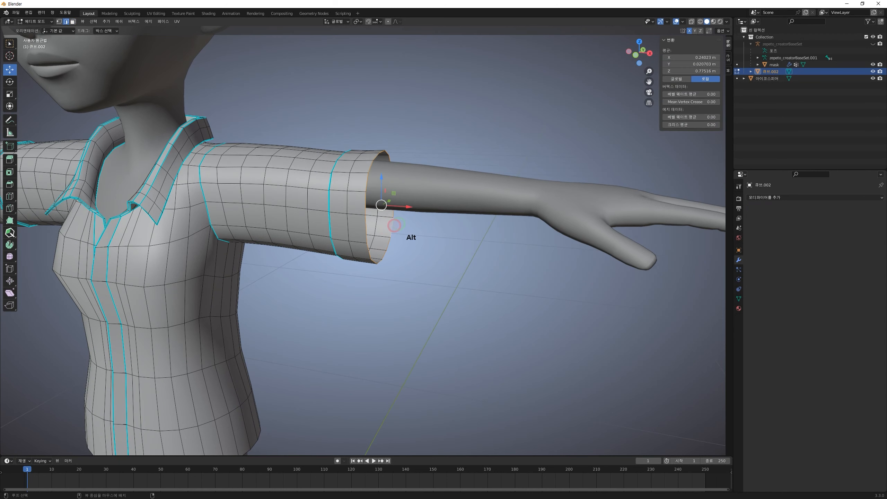
middle_drag(410, 178, 454, 190)
key(e)
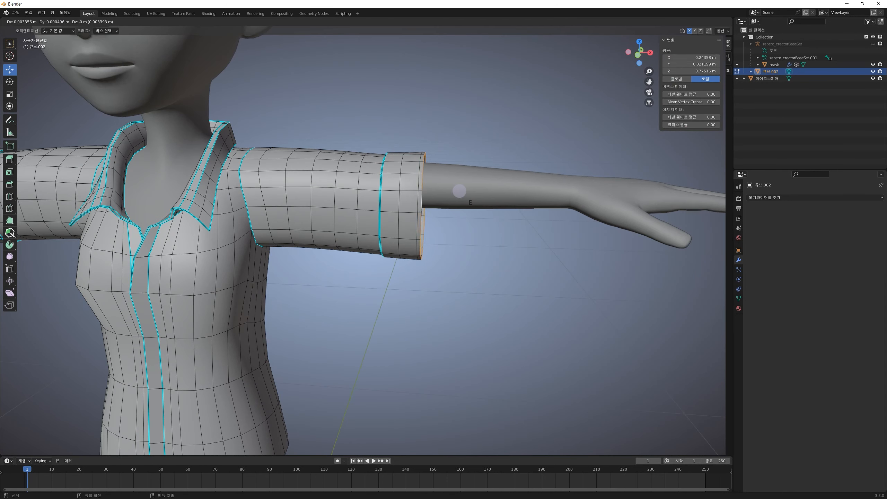
click(459, 190)
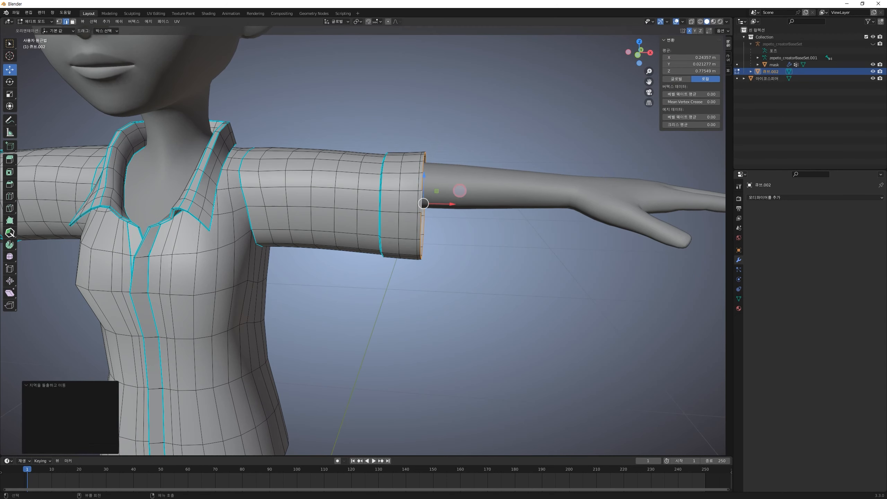
Shrink the cuff's rim loop to 0.91, extrude it about 0.0218 m back into the sleeve along X, and scale the new loop to 0.778
key(s)
click(519, 196)
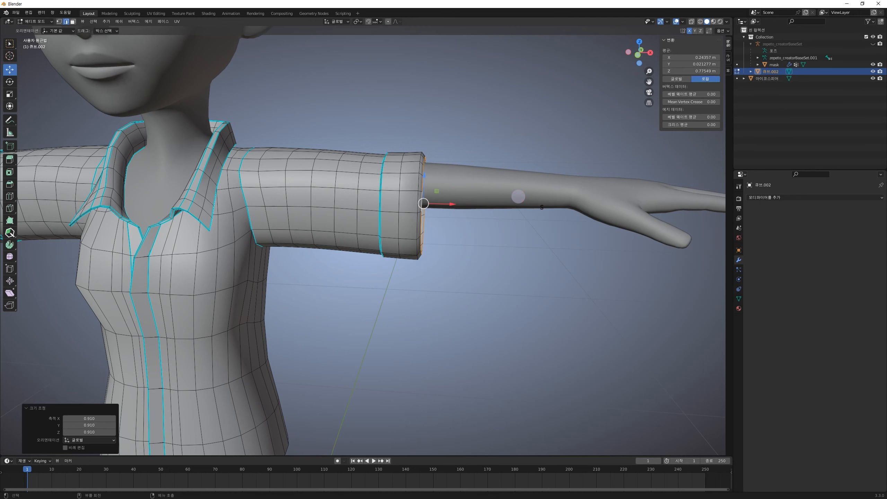
key(g)
key(x)
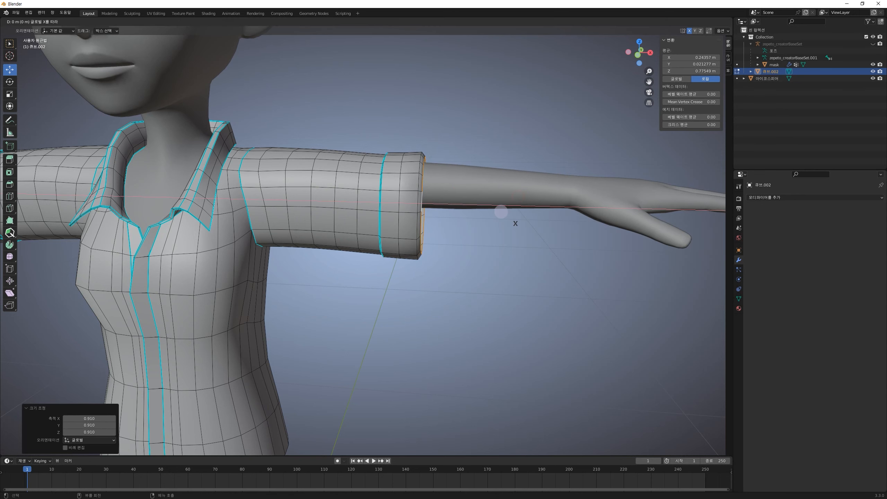
click(502, 211)
middle_drag(478, 210, 451, 233)
key(s)
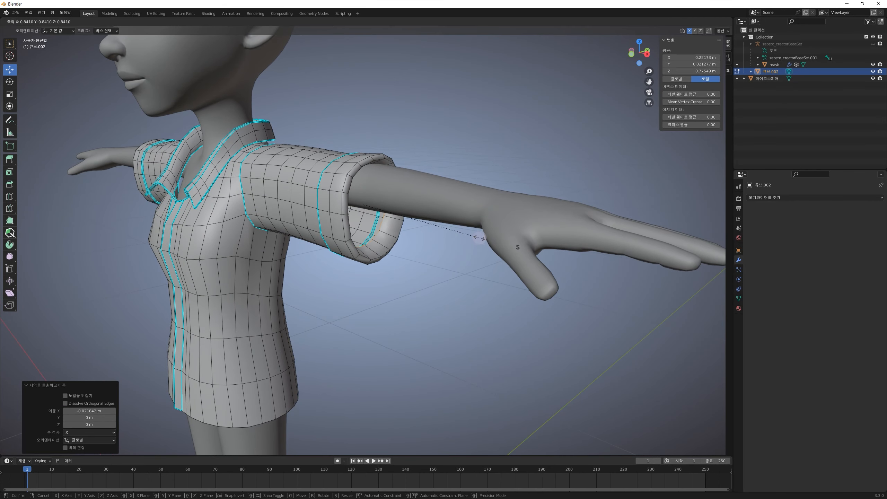
click(470, 238)
Extrude the cuff's inner loop about 0.013 m deeper into the sleeve along X and scale it to 0.576
middle_drag(469, 235, 450, 221)
key(e)
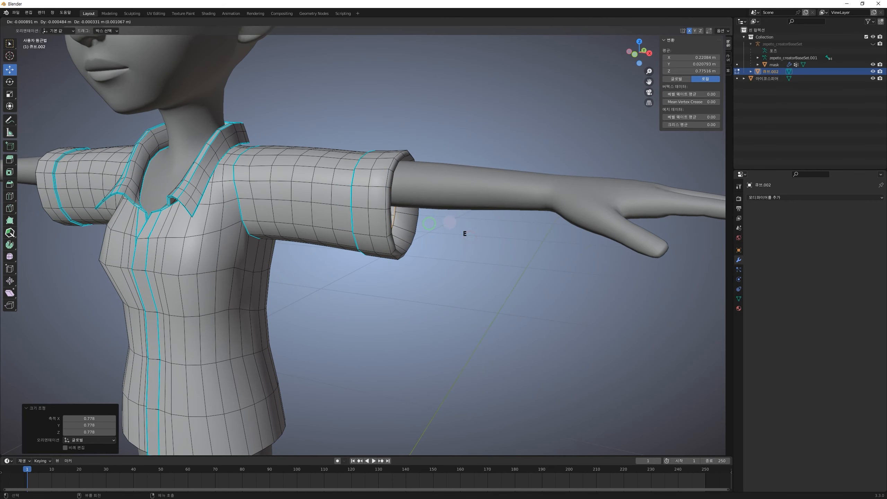
click(436, 221)
key(s)
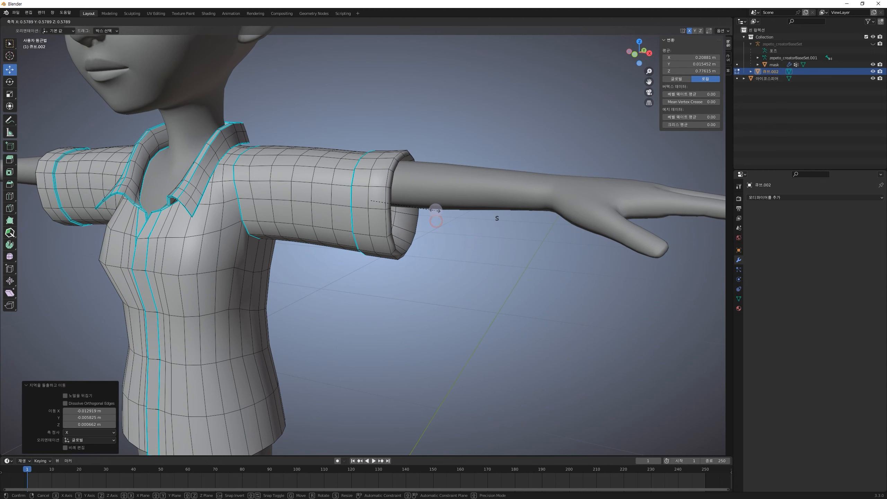
click(434, 212)
Reshape the folded sleeve cuff around the arm with the Elastic Deform brush in the Sculpting workspace
scroll(434, 212, down, 2)
middle_drag(433, 211, 368, 246)
scroll(356, 220, up, 3)
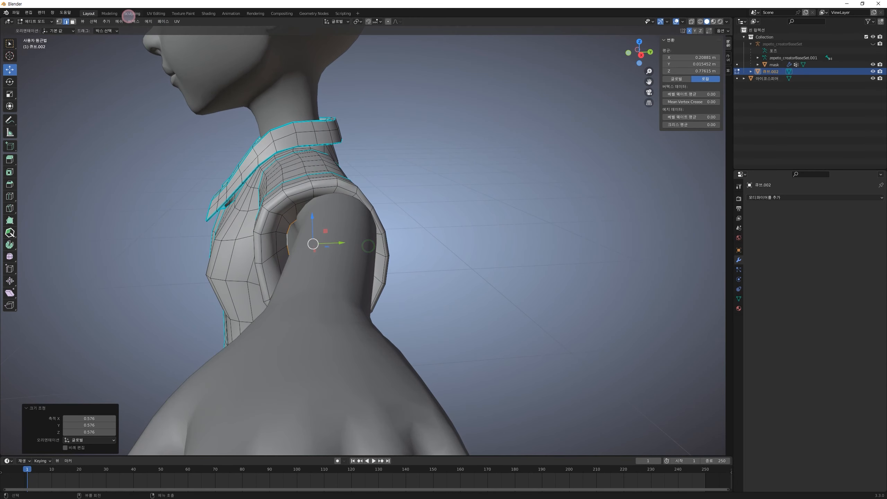
click(128, 16)
scroll(334, 242, down, 3)
middle_drag(336, 245, 370, 261)
scroll(372, 262, up, 5)
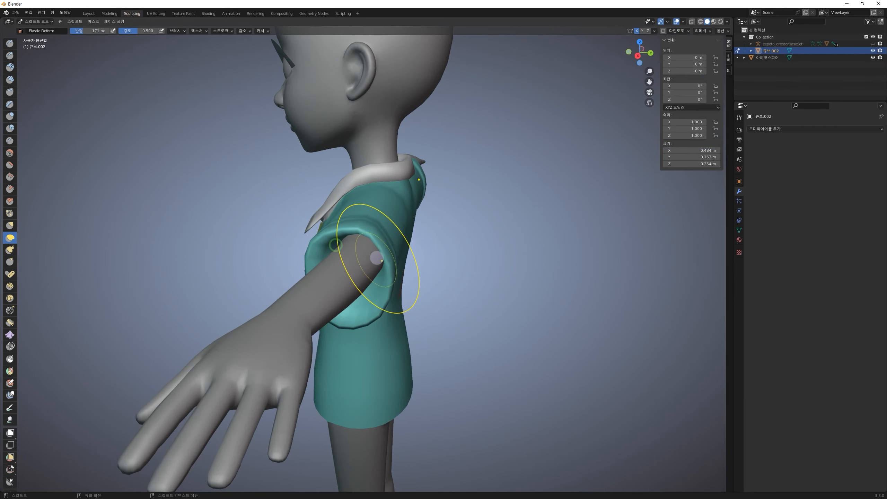
scroll(349, 252, down, 5)
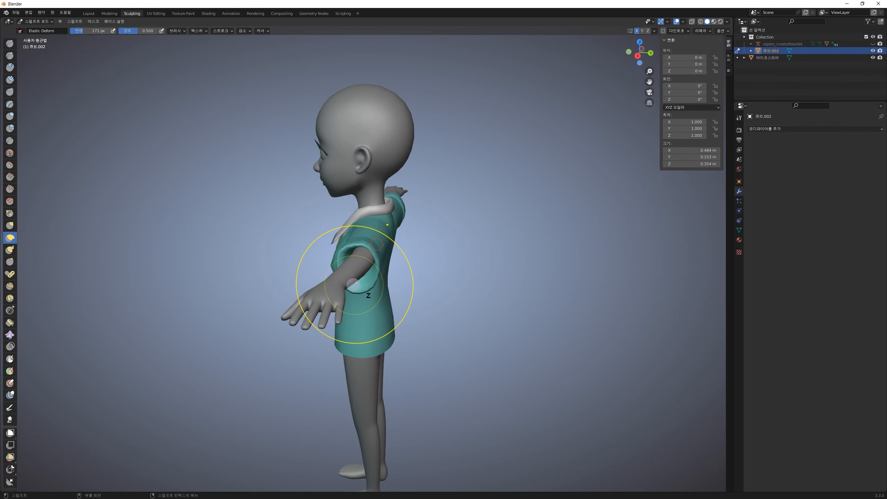
scroll(365, 273, up, 1)
drag(379, 250, 385, 246)
scroll(395, 245, up, 3)
mouse_move(430, 249)
shift+middle_down()
mouse_move(394, 280)
mouse_move(428, 293)
mouse_move(399, 259)
shift+middle_up()
drag(393, 234, 401, 236)
mouse_move(301, 229)
mouse_down()
mouse_move(309, 233)
mouse_move(304, 258)
mouse_up()
drag(417, 309, 416, 305)
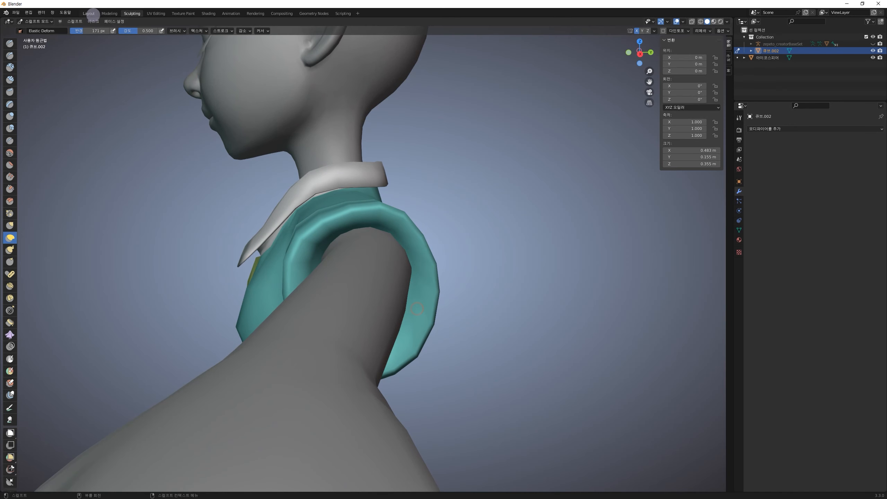
Return to the Layout workspace in Edit Mode, extrude the cuff's innermost loop slightly further inward, and scale it to 0.627
click(89, 14)
middle_drag(330, 235, 379, 247)
key(Tab)
middle_drag(412, 296, 403, 286)
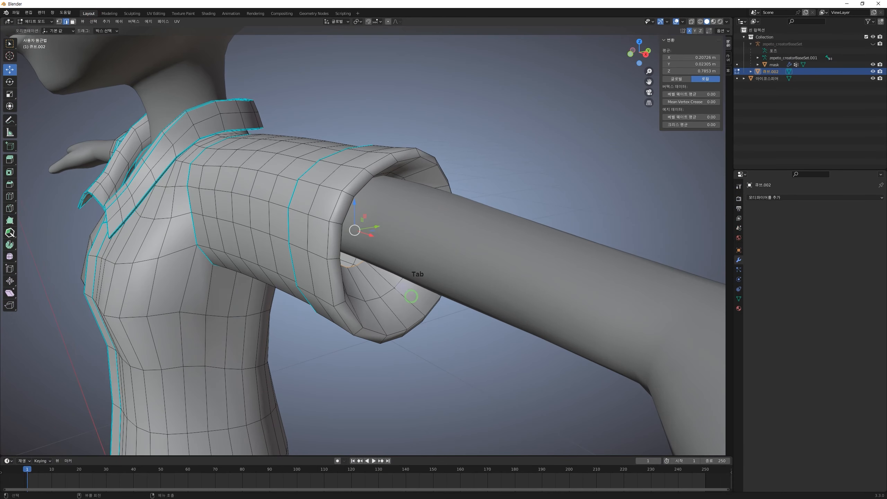
key(e)
click(404, 273)
key(s)
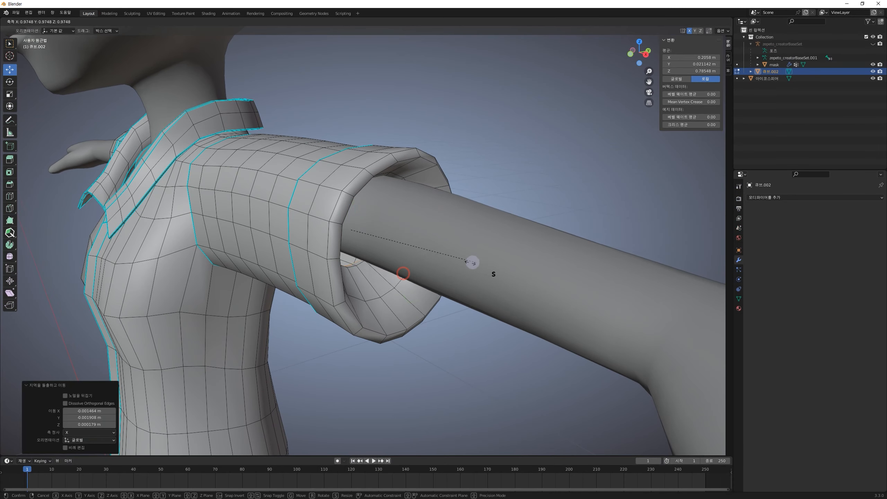
click(428, 261)
Reposition the cuff's innermost loop, and move the neighbouring inner loop about 0.0087 m along Y and slightly back along X
middle_drag(428, 262, 337, 229)
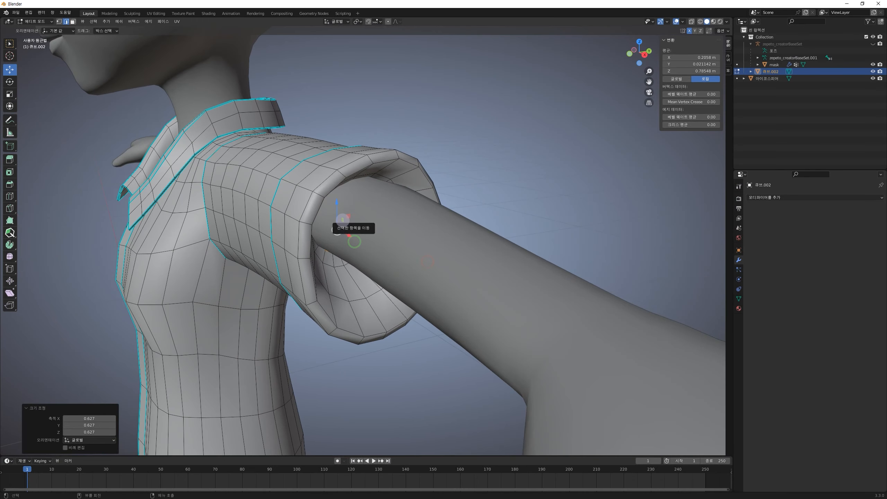
drag(350, 216, 360, 206)
middle_drag(357, 223, 363, 250)
alt+click(319, 234)
key(g)
click(347, 233)
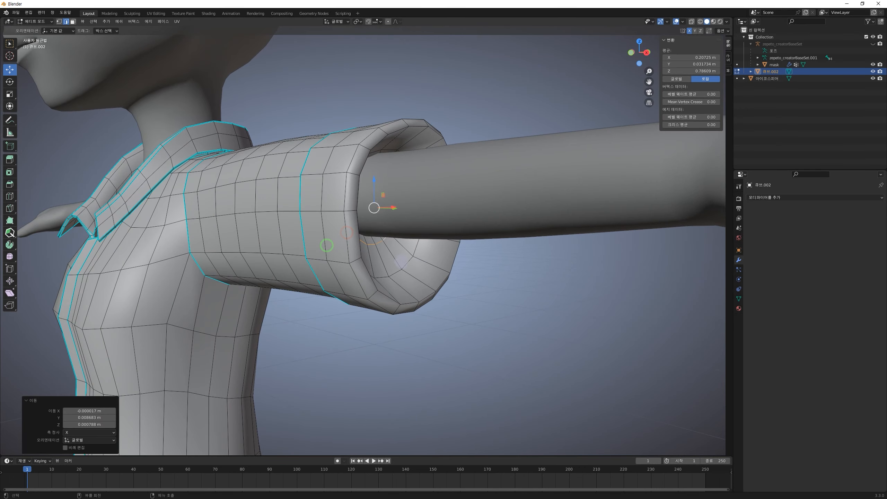
drag(392, 208, 388, 207)
Examine the cuff's folded inner surface with X-ray display and the rim's shading in Object Mode
click(427, 279)
middle_drag(440, 262, 475, 285)
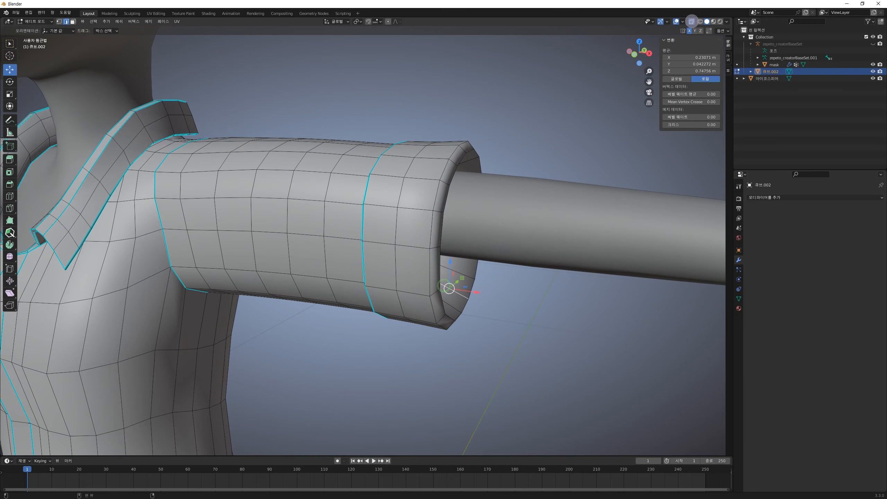
click(692, 22)
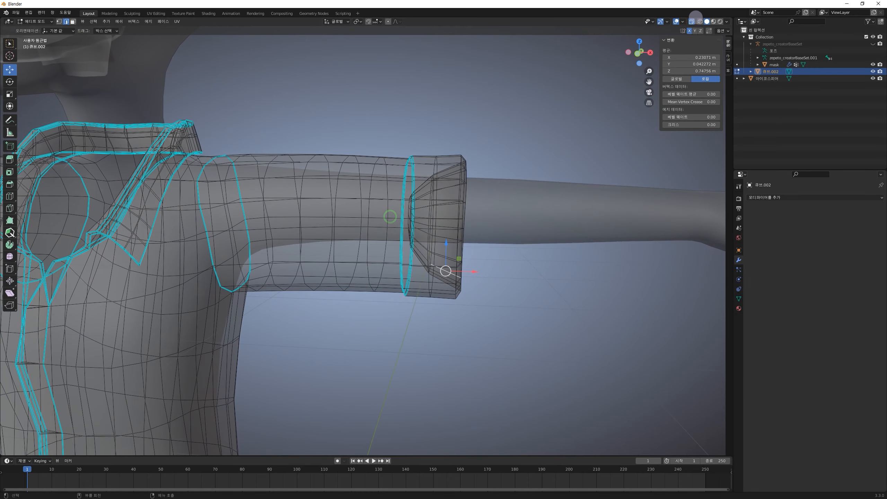
click(691, 21)
middle_drag(541, 160, 455, 195)
key(Tab)
middle_drag(412, 249, 443, 239)
Bevel the outer rim edge loop of the sleeve cuff with a single segment about 0.004 m wide
key(Tab)
alt+click(412, 204)
key(ctrl+b)
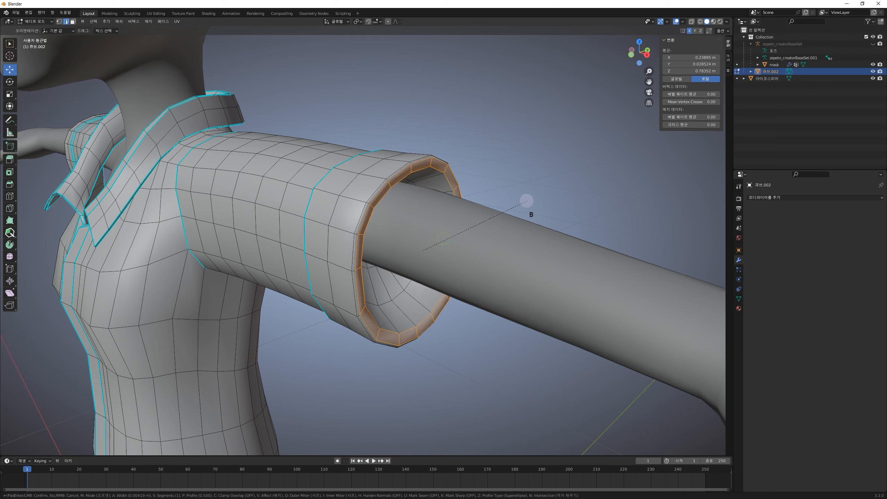
click(523, 202)
Try marking the cuff rim's two bevelled edge loops as sharp, check the shading in Object Mode, and undo the marking
middle_drag(483, 351, 485, 353)
alt+click(348, 225)
right_click(346, 220)
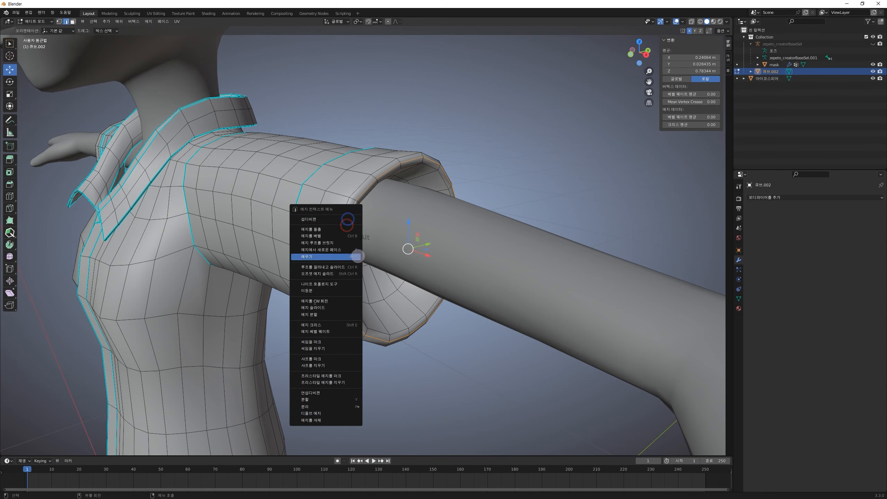
alt+click(377, 168)
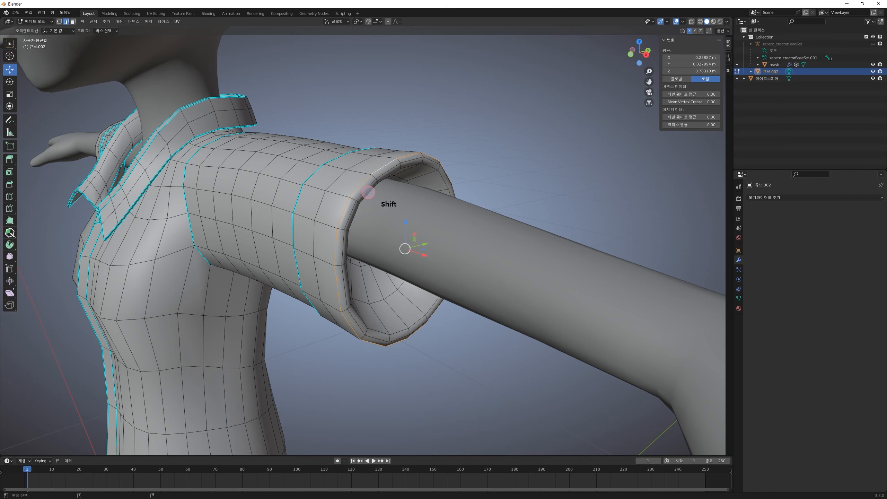
right_click(367, 192)
key(Tab)
middle_drag(526, 180, 481, 319)
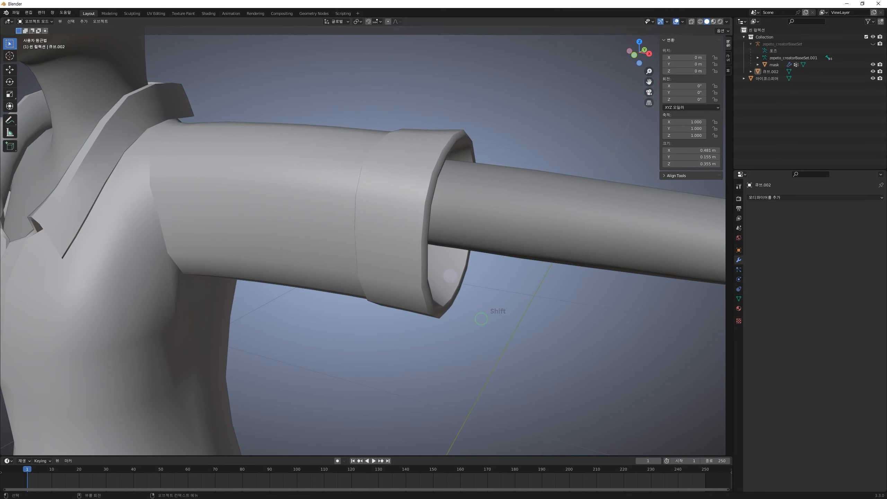
click(453, 273)
key(Tab)
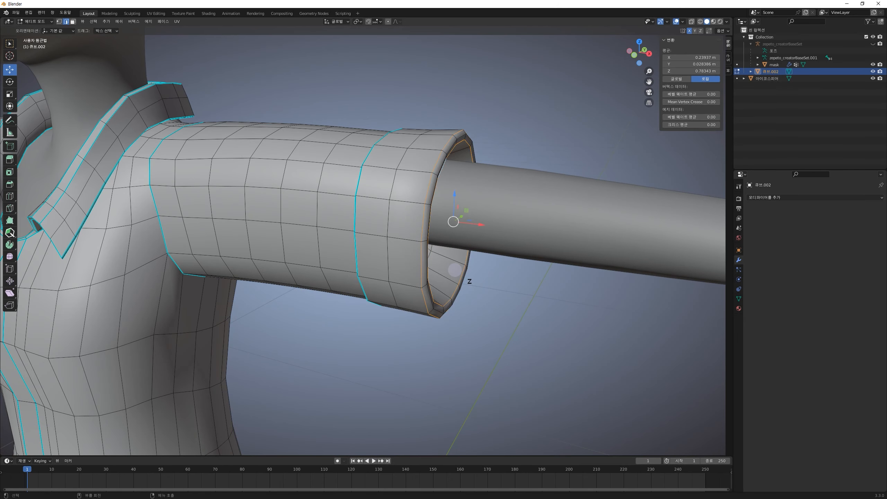
click(528, 273)
Examine the whole shirt on the character from the front and at an angle, switching to Object Mode with nothing selected
scroll(428, 135, down, 5)
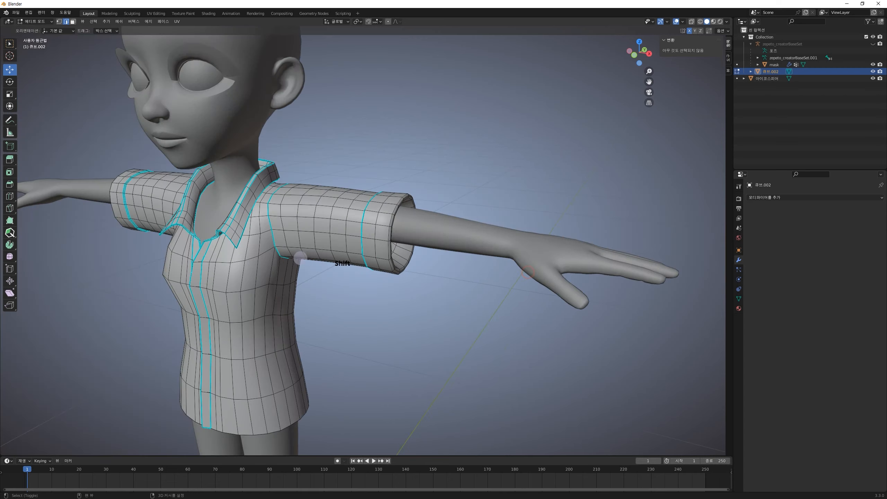
shift+middle_drag(300, 258, 325, 257)
middle_drag(325, 257, 355, 277)
shift+middle_drag(354, 277, 376, 265)
scroll(387, 257, down, 3)
shift+middle_drag(373, 272, 384, 258)
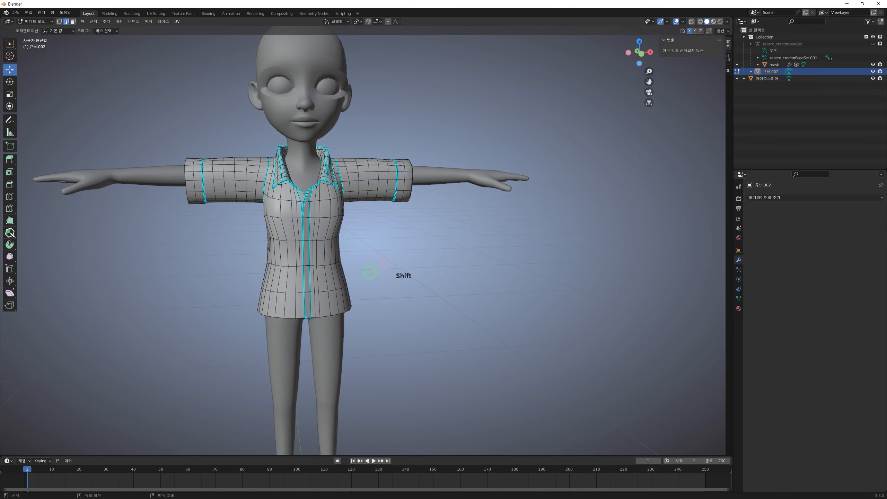
click(399, 264)
key(Tab)
middle_drag(449, 273, 419, 263)
shift+middle_drag(377, 255, 401, 303)
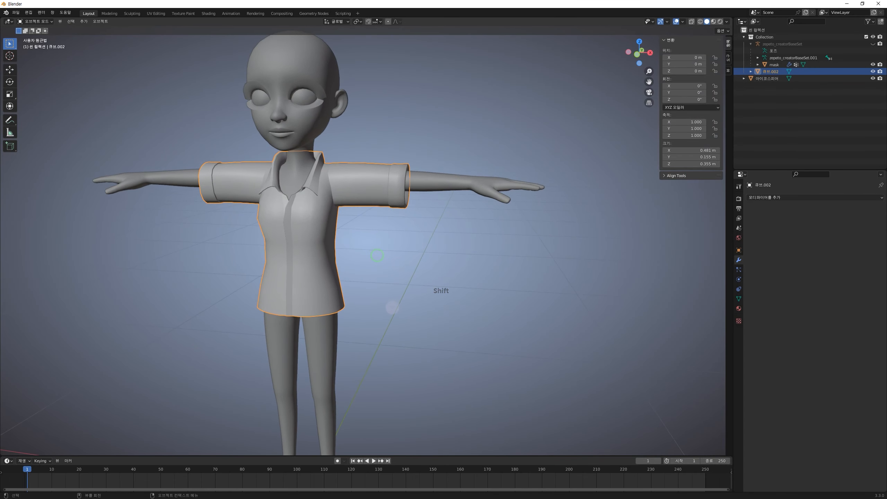
shift+middle_drag(338, 256, 349, 261)
scroll(342, 183, up, 1)
shift+middle_drag(410, 234, 437, 274)
middle_drag(427, 317, 453, 322)
scroll(453, 322, up, 1)
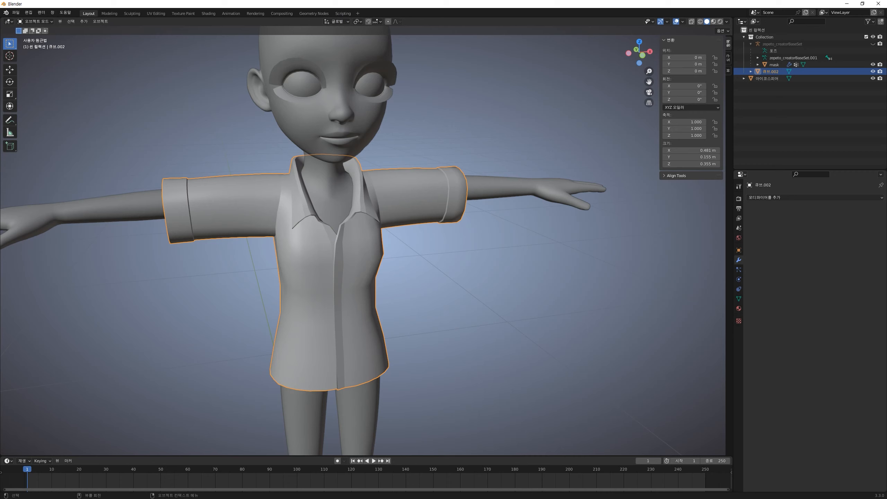
click(443, 250)
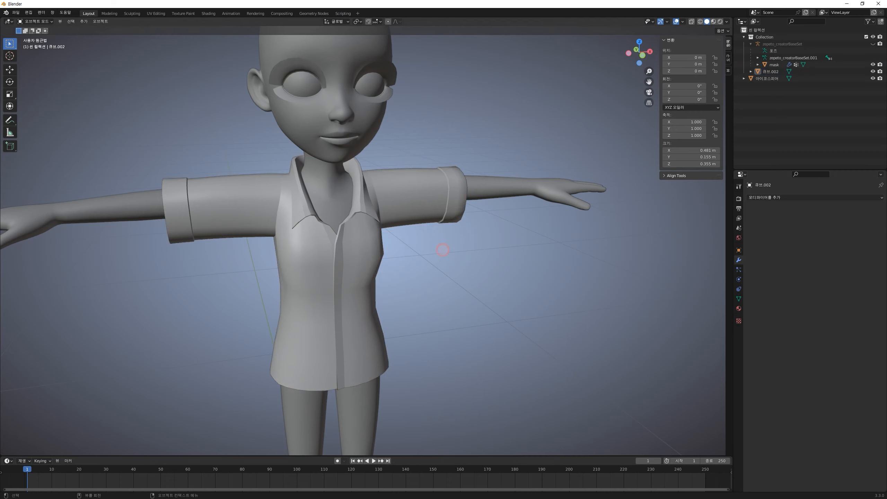